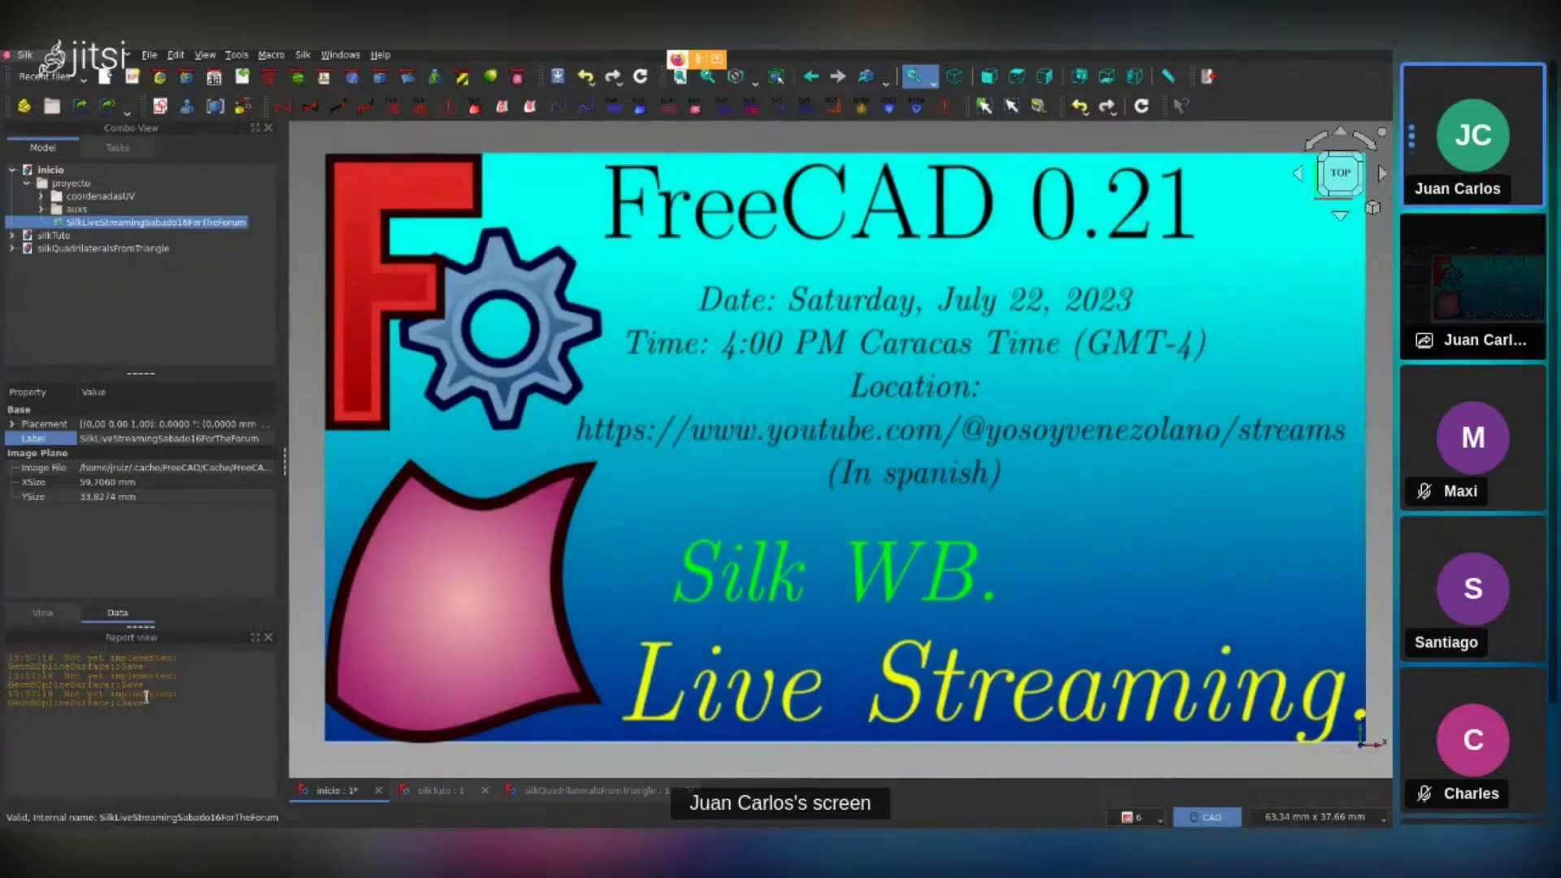
Clear the report log, hide the FreeCAD title image under auxs, and expand coordenadasUV
{"action": "right_click", "coordinate": [147, 699]}
{"action": "left_click", "coordinate": [194, 771]}
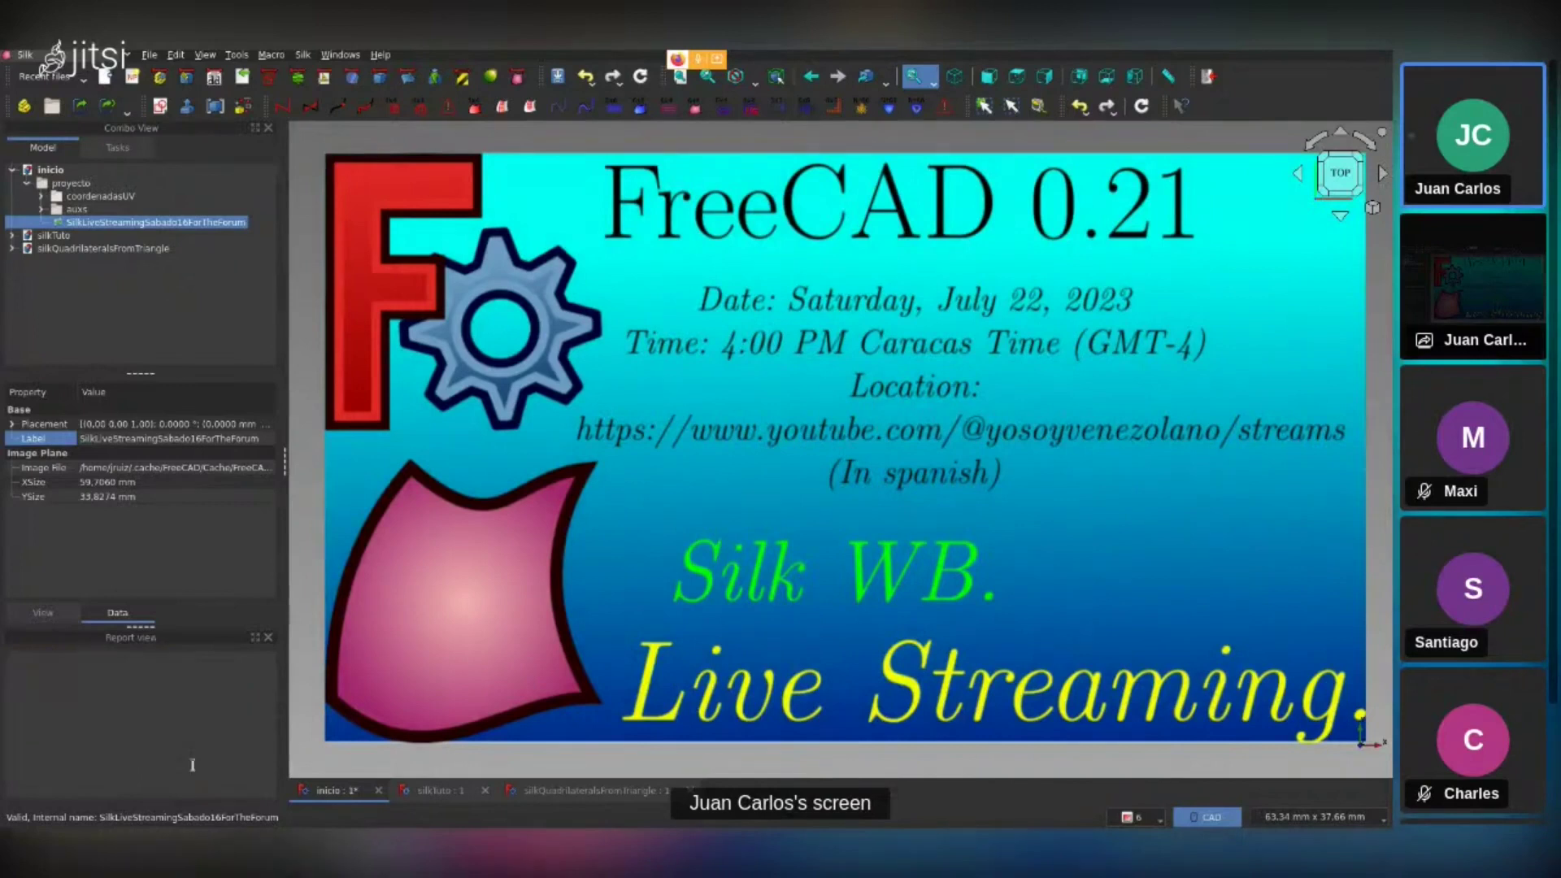
{"action": "left_click", "coordinate": [41, 210]}
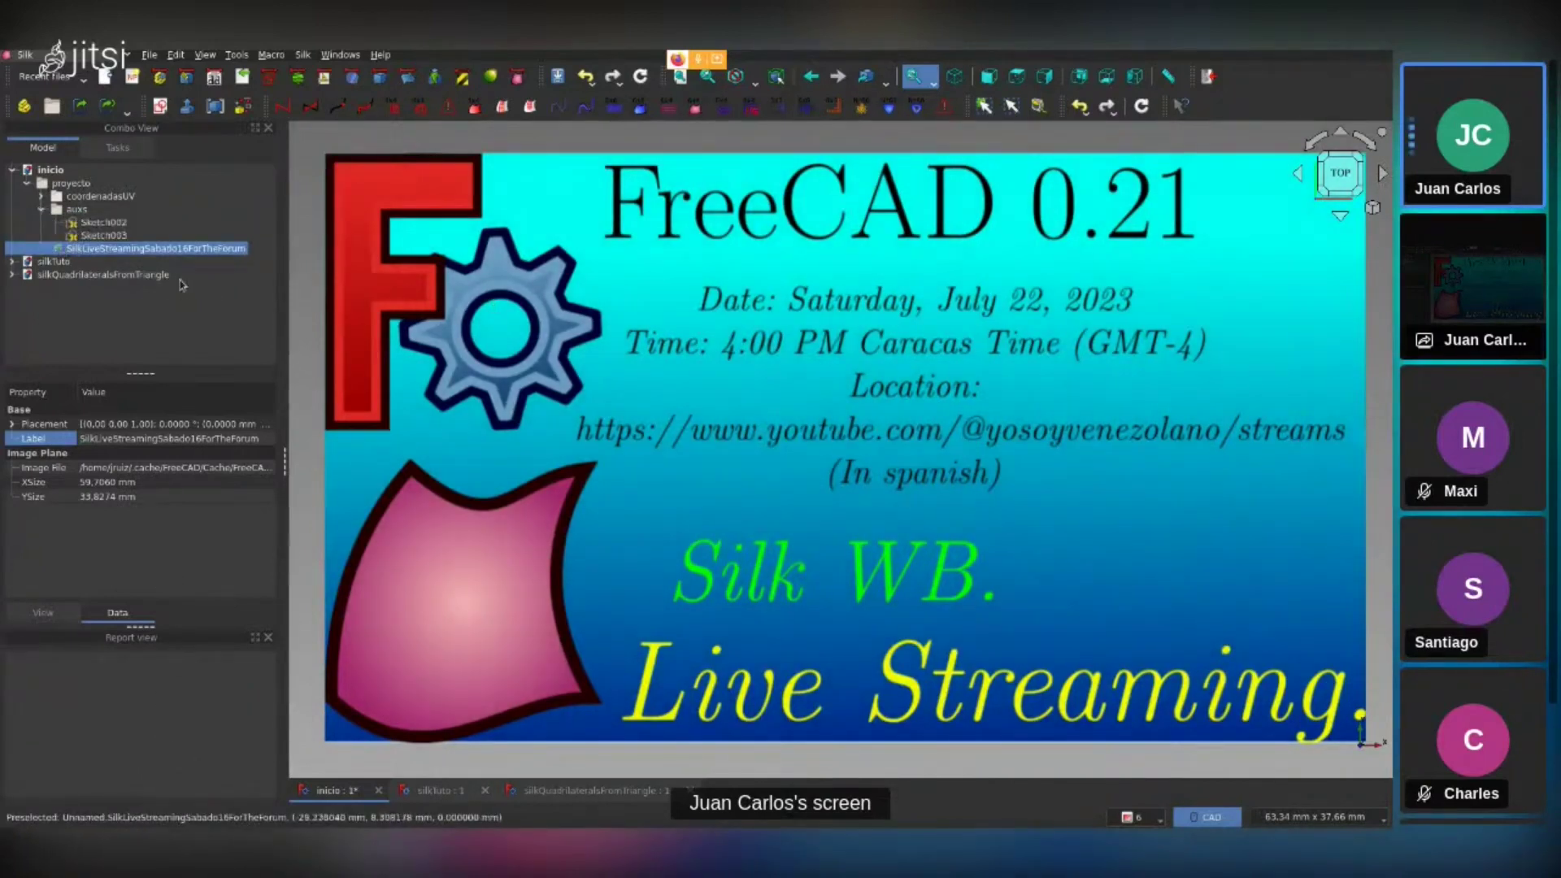
{"action": "key", "text": "space"}
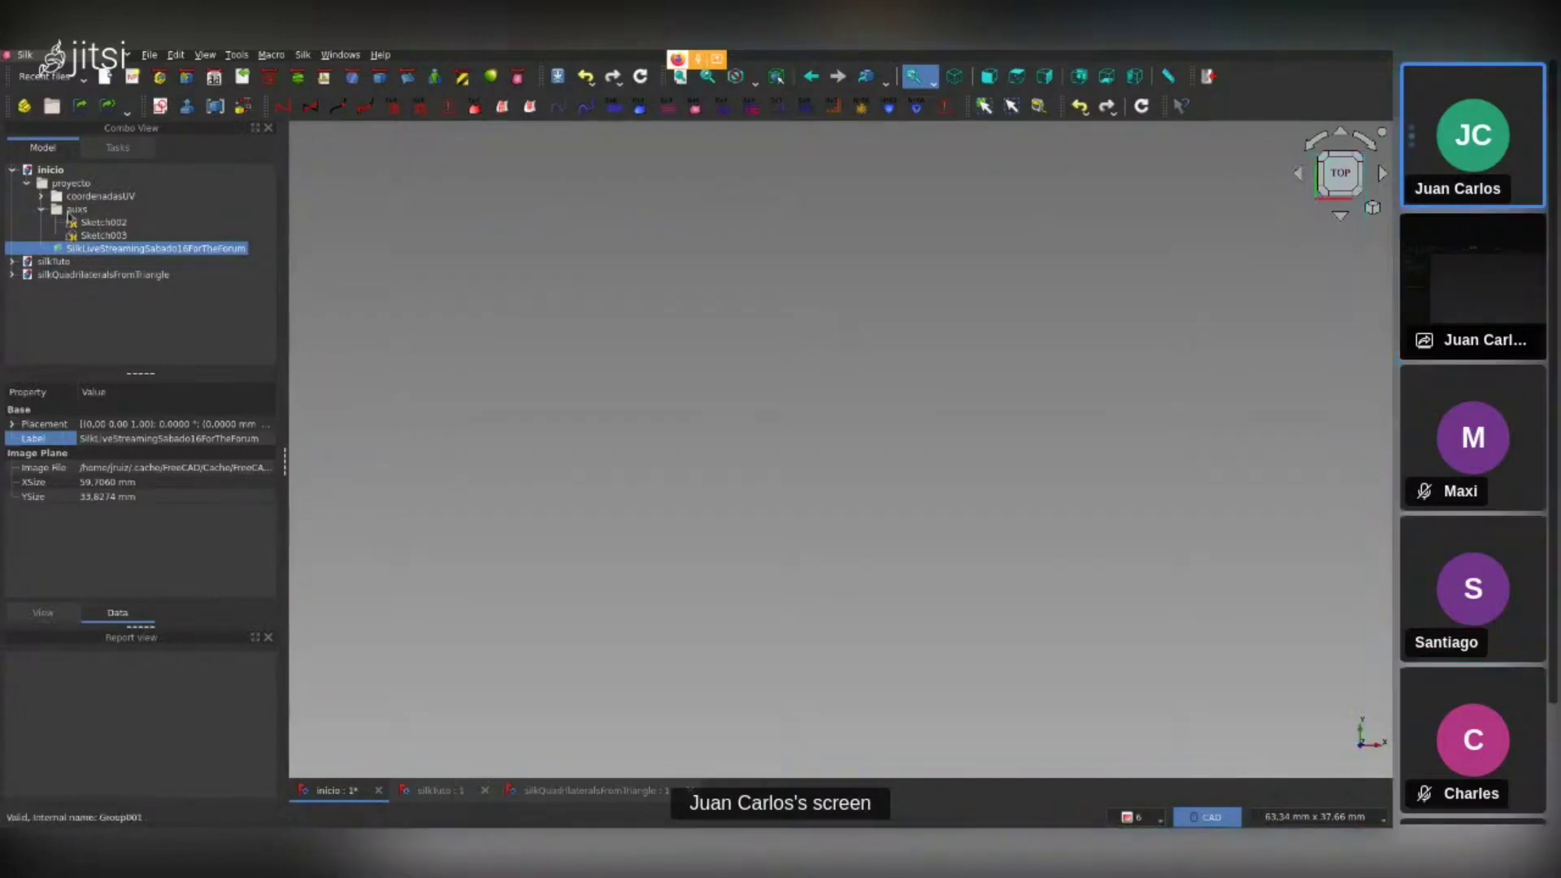
{"action": "left_click", "coordinate": [42, 210]}
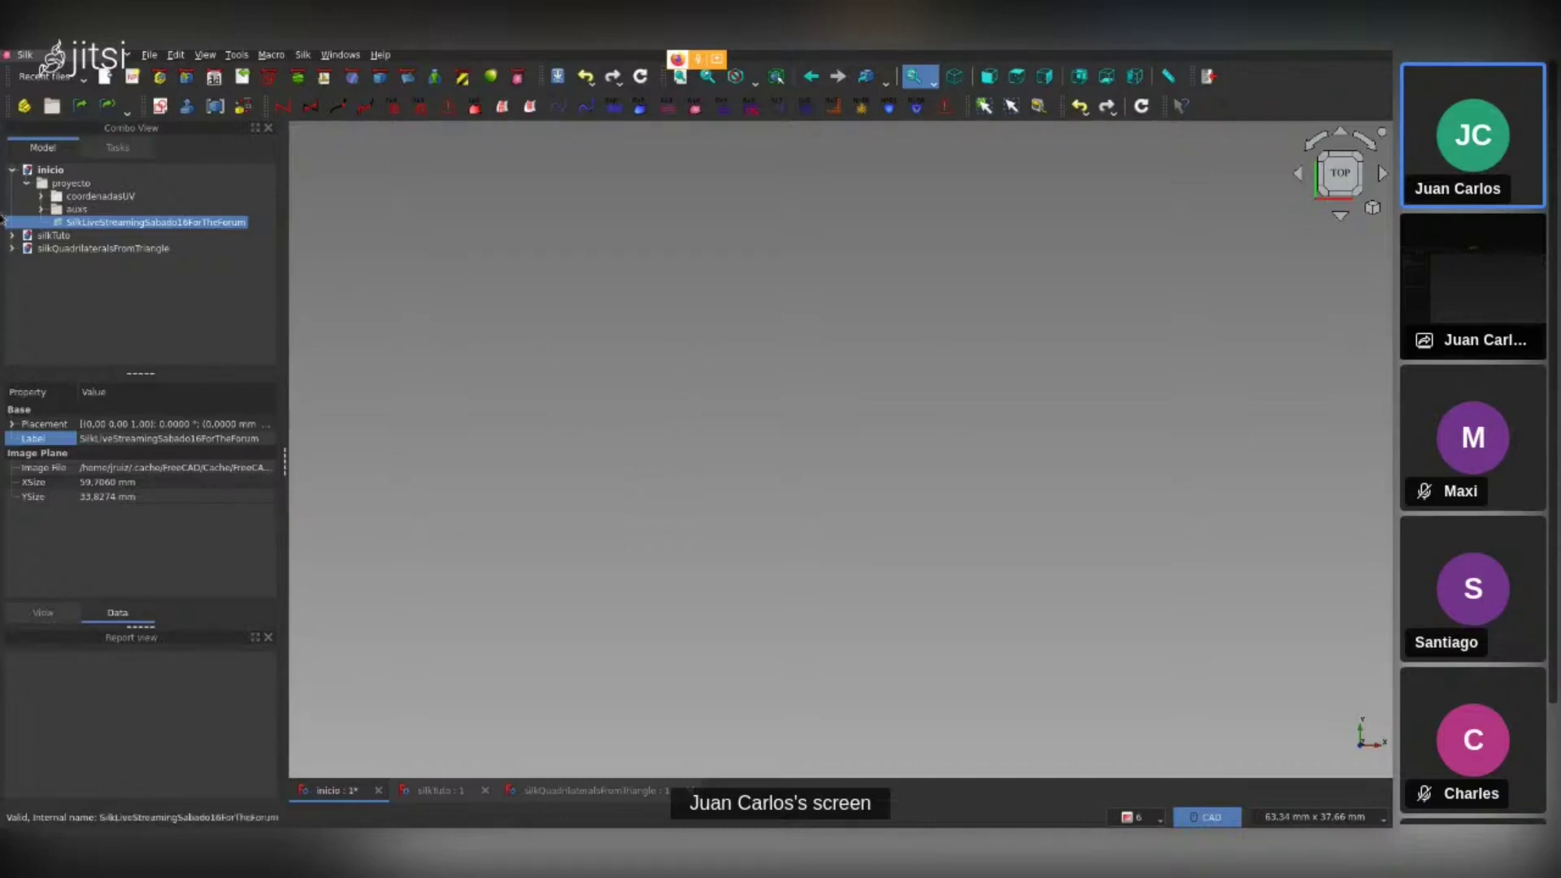
{"action": "left_click", "coordinate": [40, 196]}
{"action": "left_click", "coordinate": [72, 210]}
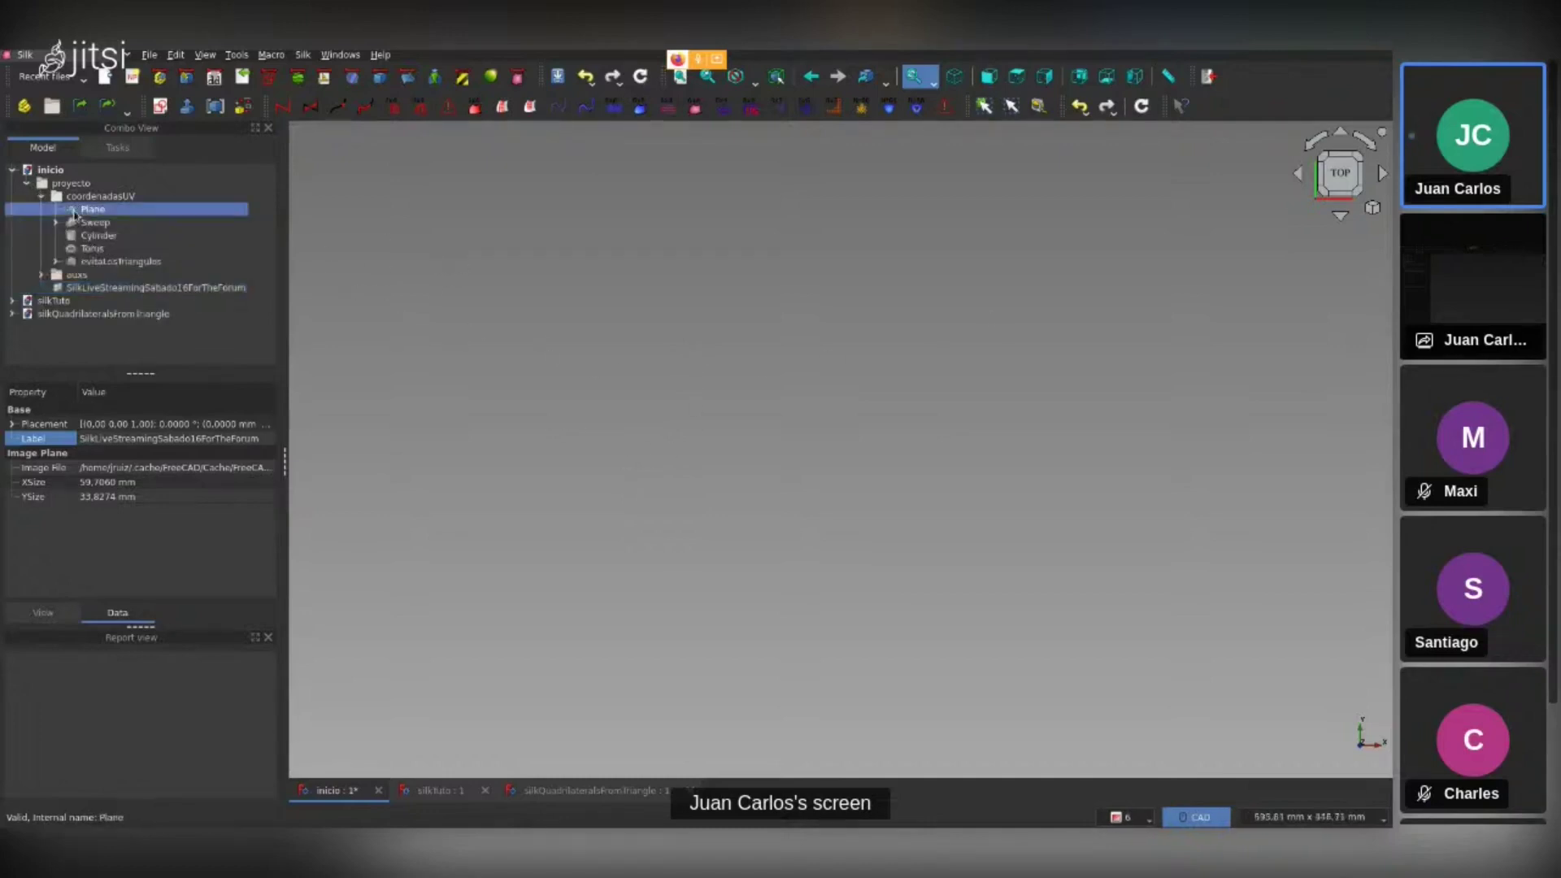
{"action": "key", "text": "space"}
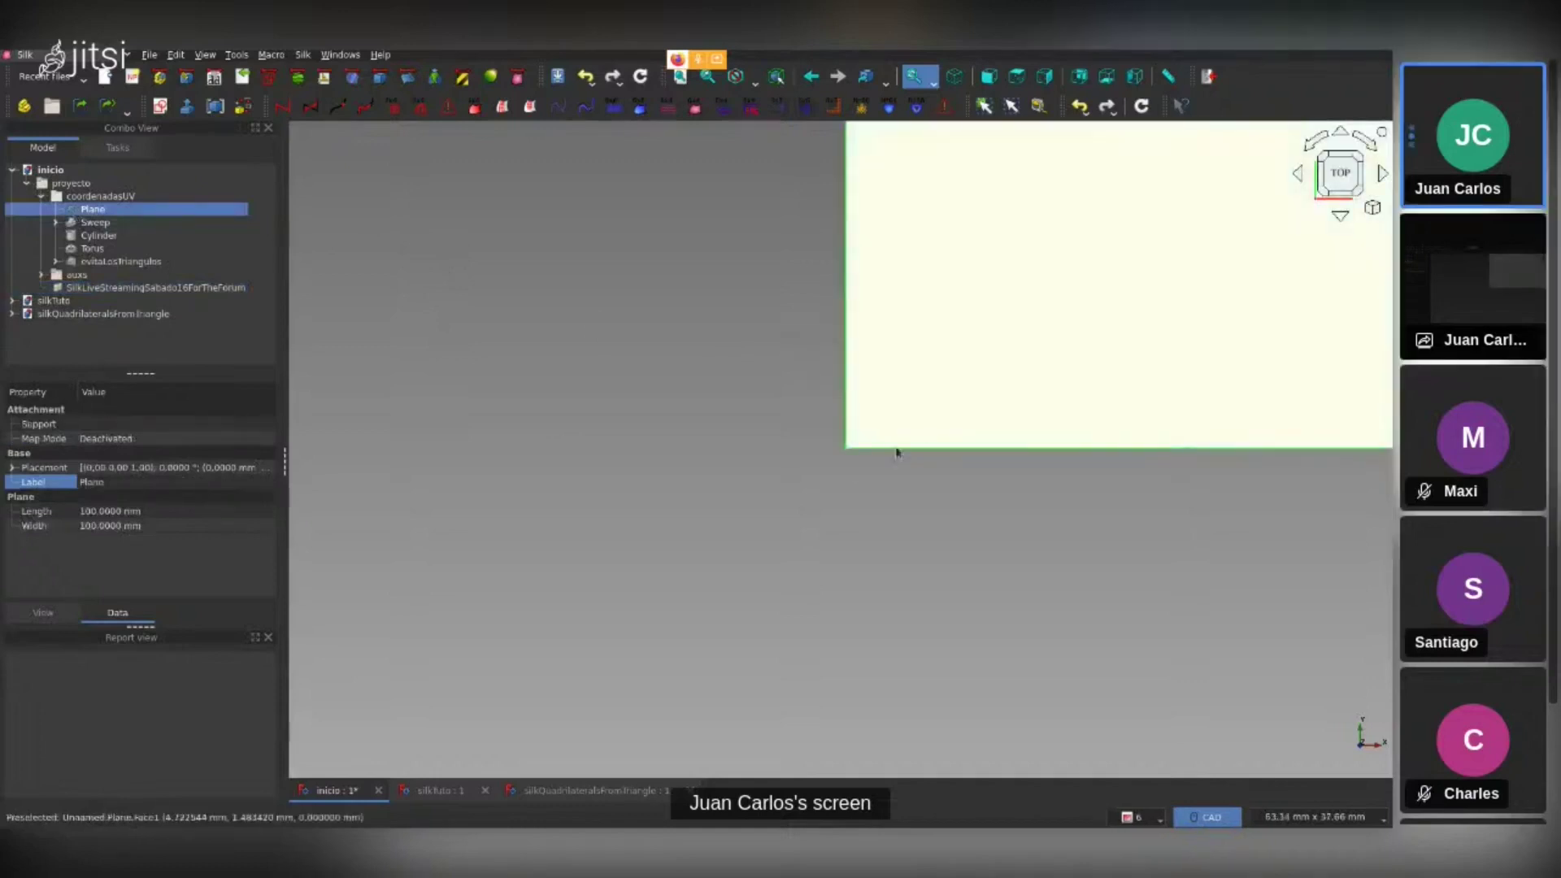
{"action": "left_click", "coordinate": [678, 78]}
{"action": "left_click", "coordinate": [1128, 378]}
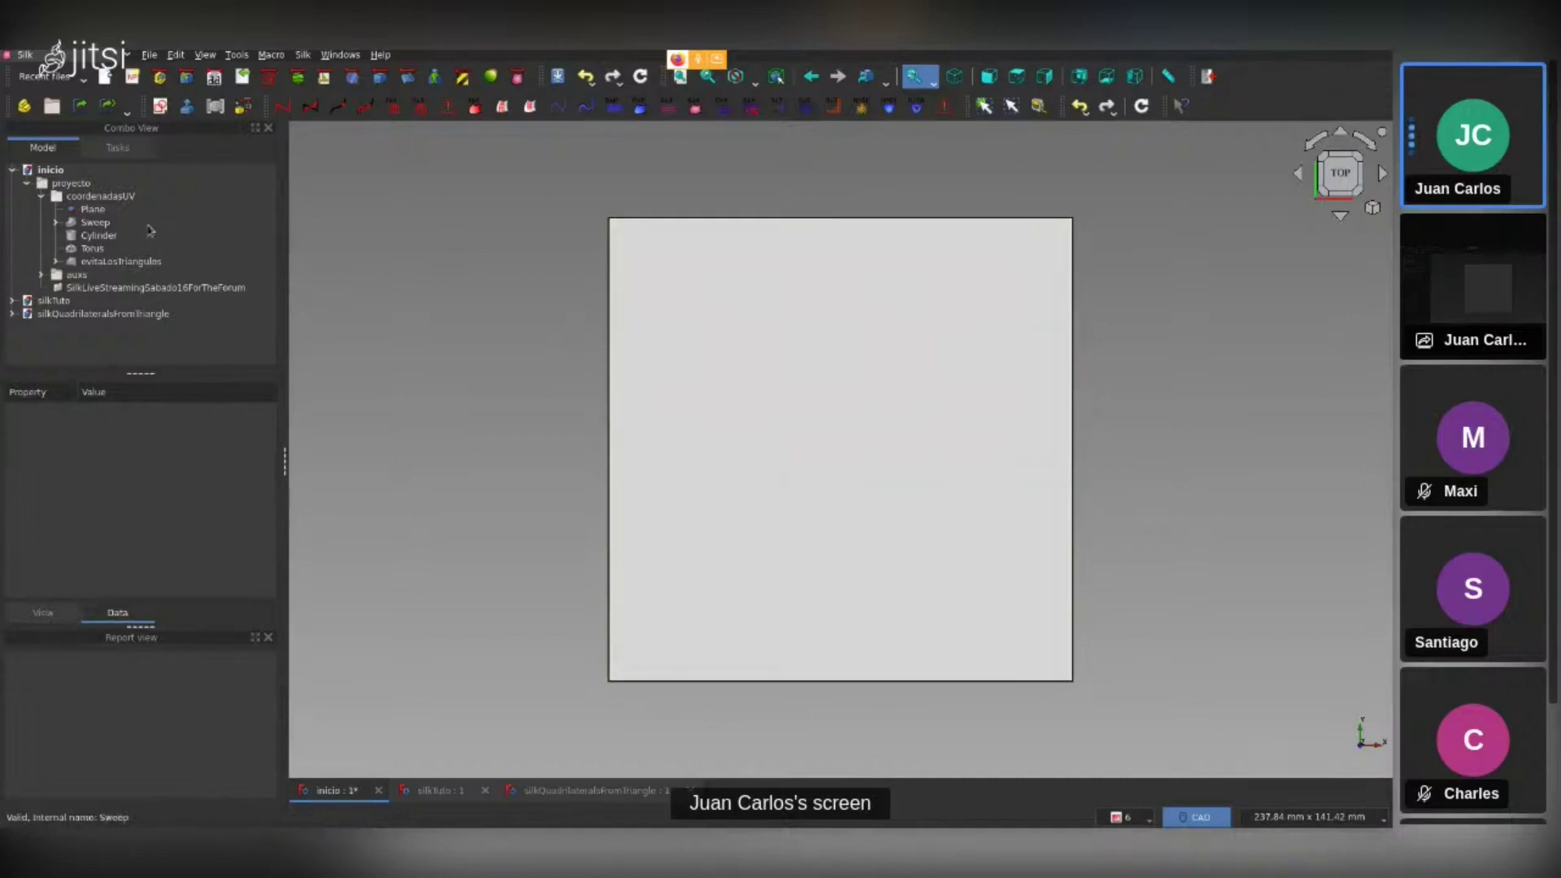
{"action": "left_click", "coordinate": [92, 210]}
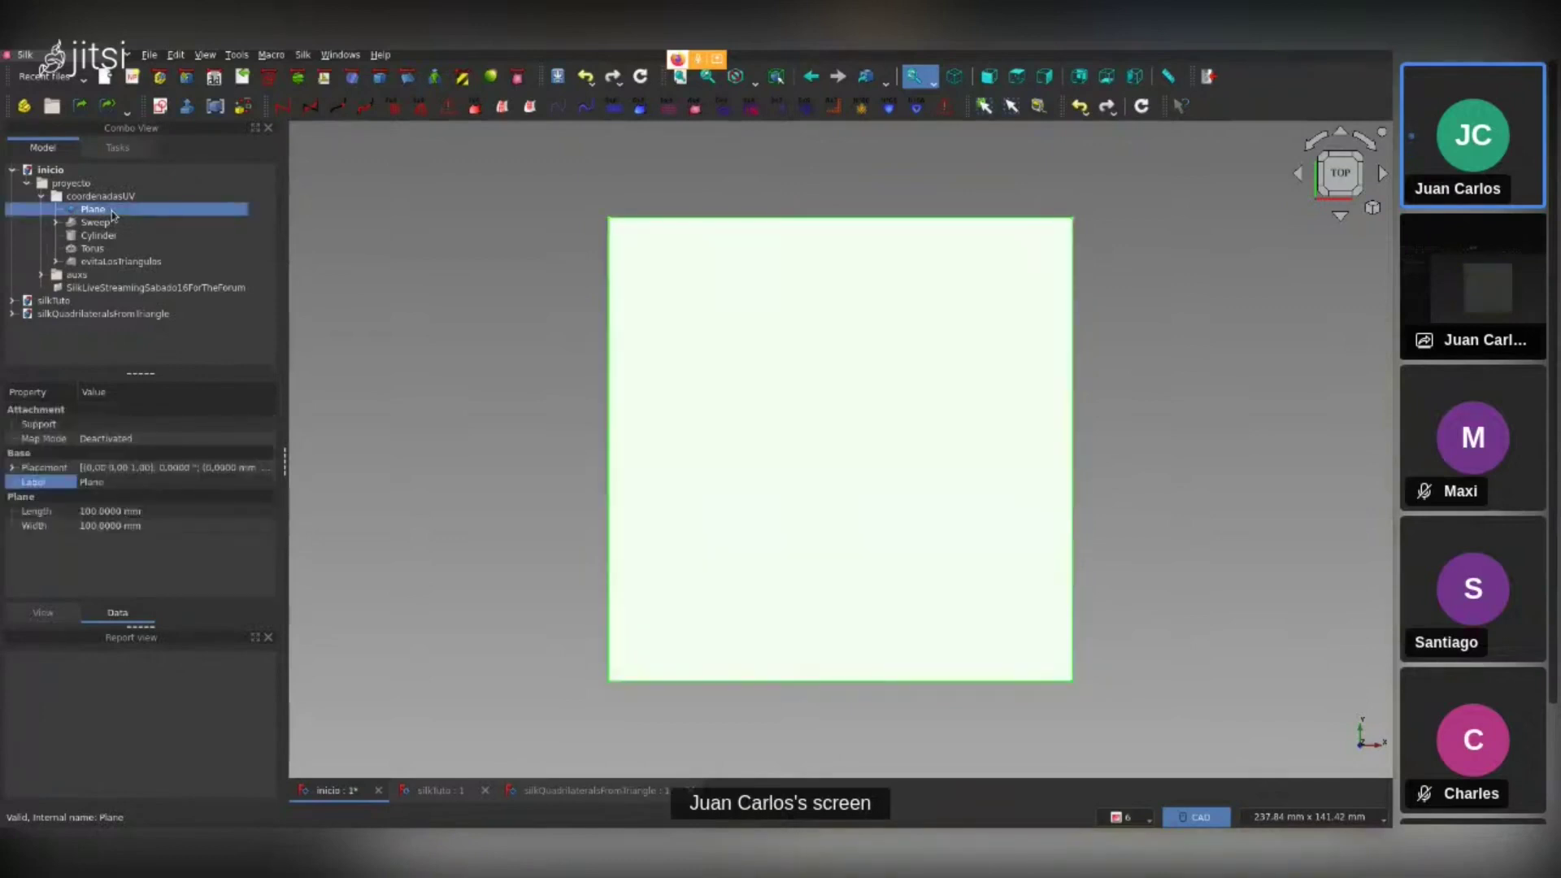
{"action": "key", "text": "space"}
Show the Sweep surface and switch to the front view
{"action": "left_click", "coordinate": [114, 224]}
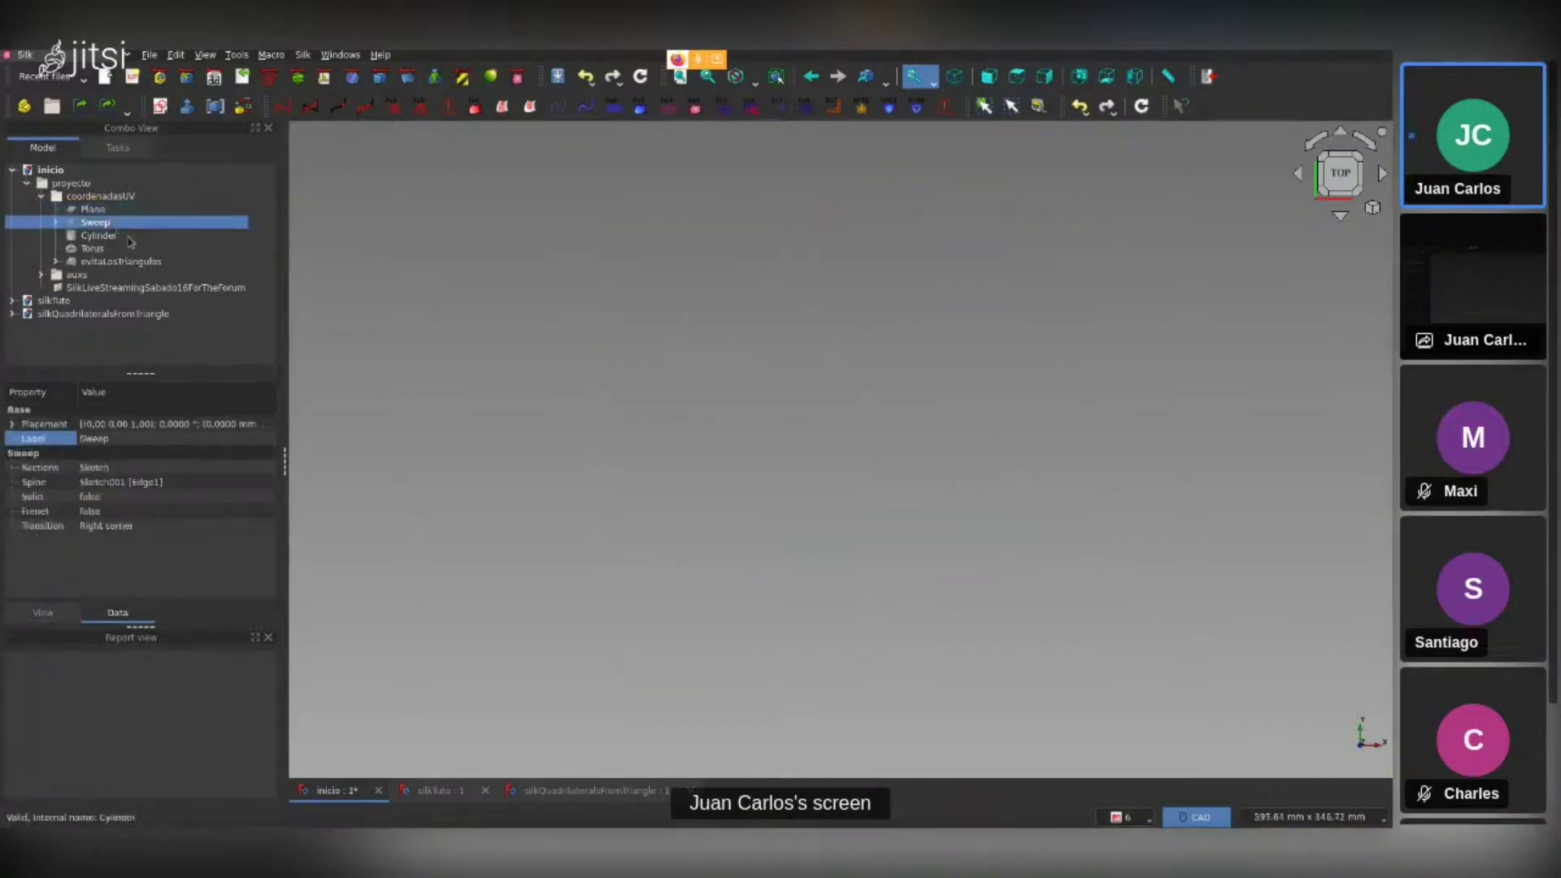
{"action": "key", "text": "space"}
{"action": "left_click", "coordinate": [1063, 244]}
{"action": "key", "text": "1"}
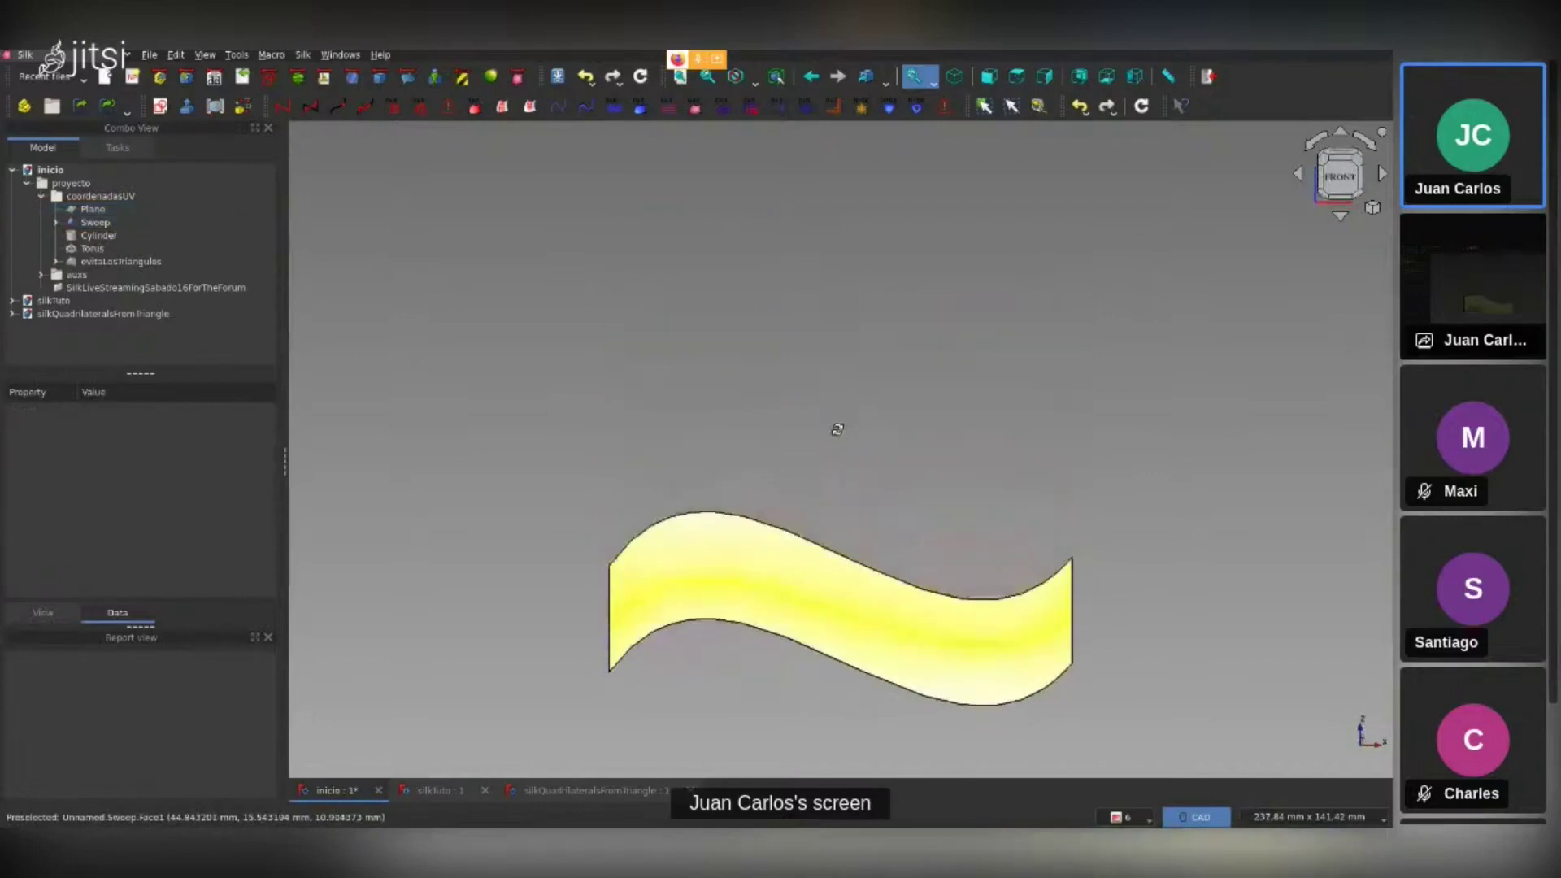
Orbit and zoom around the wavy Sweep surface to inspect it from several angles
{"action": "middle_click_drag", "start_coordinate": [838, 429], "coordinate": [904, 483]}
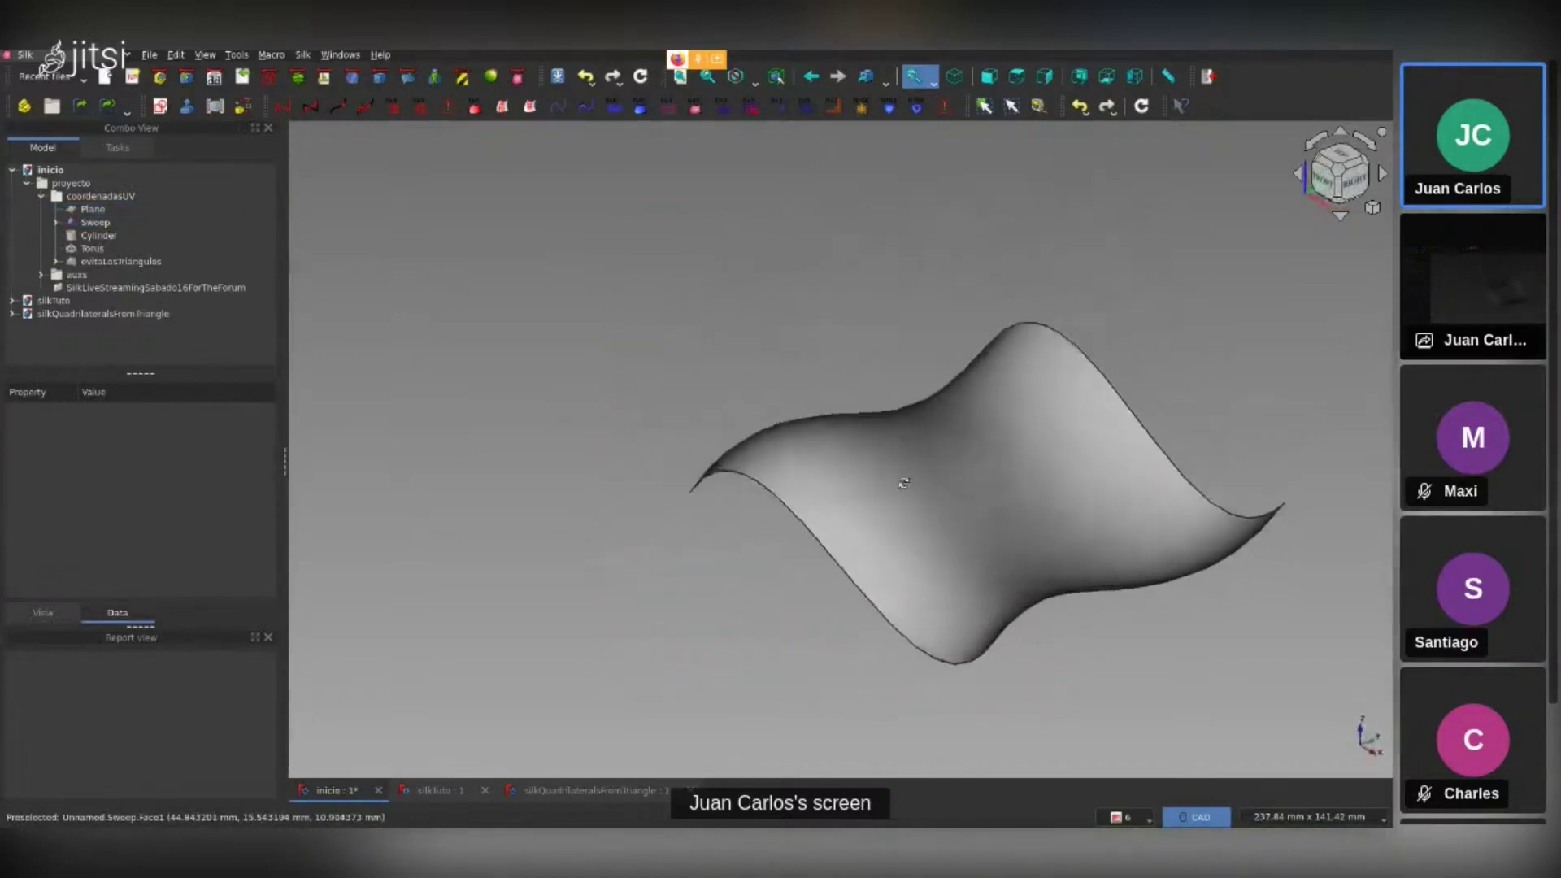
{"action": "mouse_move", "coordinate": [962, 337]}
{"action": "middle_mouse_down"}
{"action": "mouse_move", "coordinate": [1081, 429]}
{"action": "mouse_move", "coordinate": [903, 604]}
{"action": "mouse_move", "coordinate": [1003, 627]}
{"action": "mouse_move", "coordinate": [988, 650]}
{"action": "middle_mouse_up"}
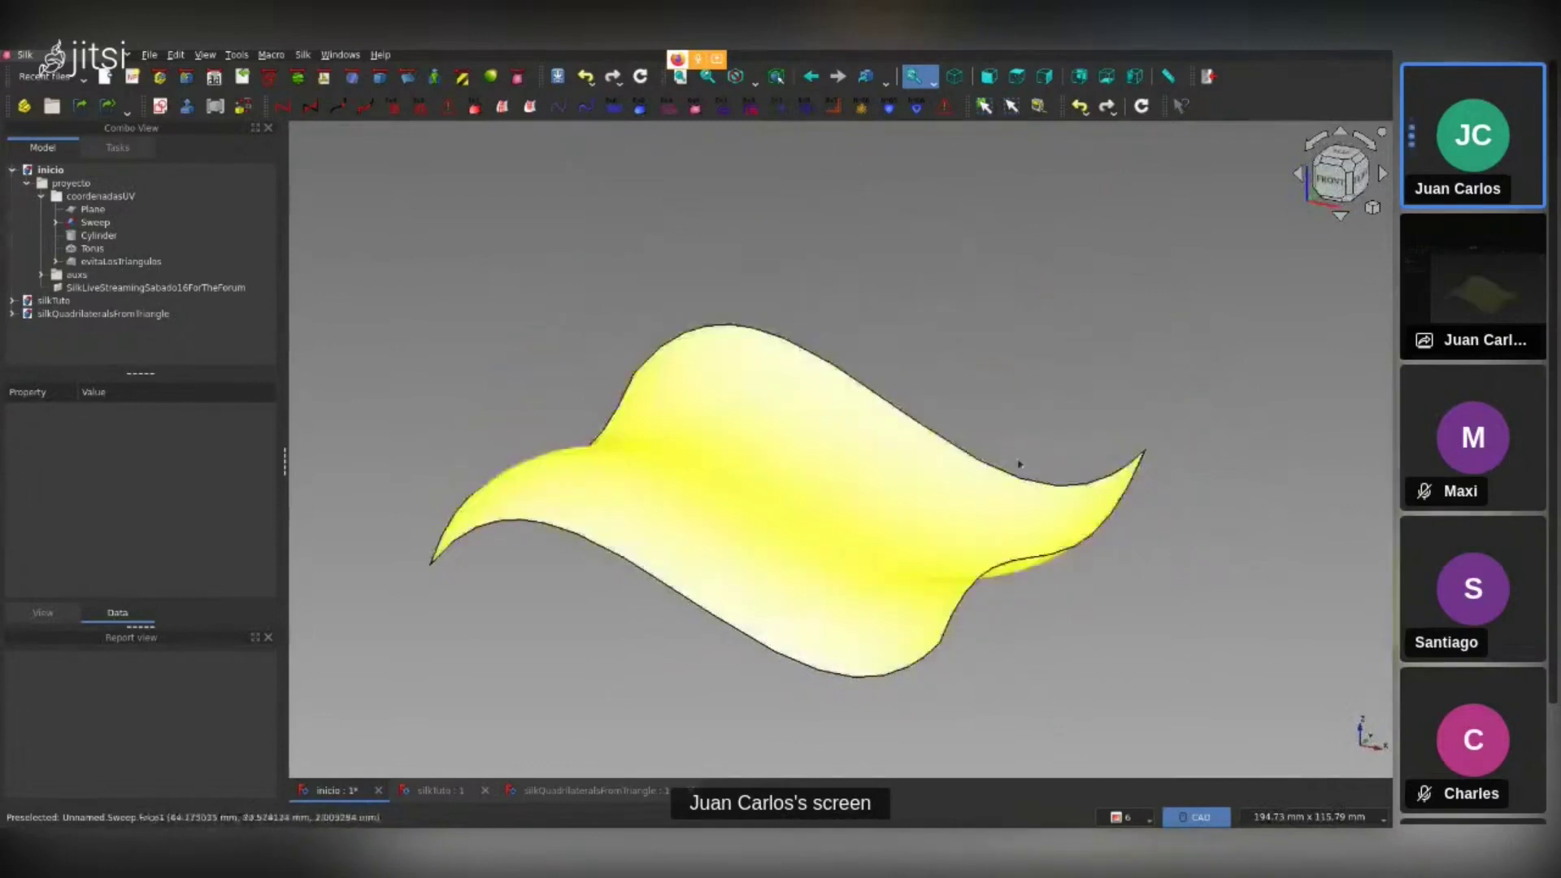
{"action": "middle_click_drag", "start_coordinate": [1011, 558], "coordinate": [551, 544]}
{"action": "mouse_move", "coordinate": [592, 638]}
{"action": "middle_mouse_down"}
{"action": "mouse_move", "coordinate": [646, 685]}
{"action": "mouse_move", "coordinate": [749, 600]}
{"action": "mouse_move", "coordinate": [1098, 637]}
{"action": "mouse_move", "coordinate": [1222, 624]}
{"action": "mouse_move", "coordinate": [797, 634]}
{"action": "mouse_move", "coordinate": [613, 662]}
{"action": "mouse_move", "coordinate": [613, 569]}
{"action": "middle_mouse_up"}
{"action": "mouse_move", "coordinate": [613, 335]}
{"action": "middle_mouse_down"}
{"action": "mouse_move", "coordinate": [632, 316]}
{"action": "mouse_move", "coordinate": [540, 358]}
{"action": "middle_mouse_up"}
{"action": "mouse_move", "coordinate": [480, 432]}
{"action": "middle_mouse_down"}
{"action": "mouse_move", "coordinate": [439, 446]}
{"action": "mouse_move", "coordinate": [540, 575]}
{"action": "middle_mouse_up"}
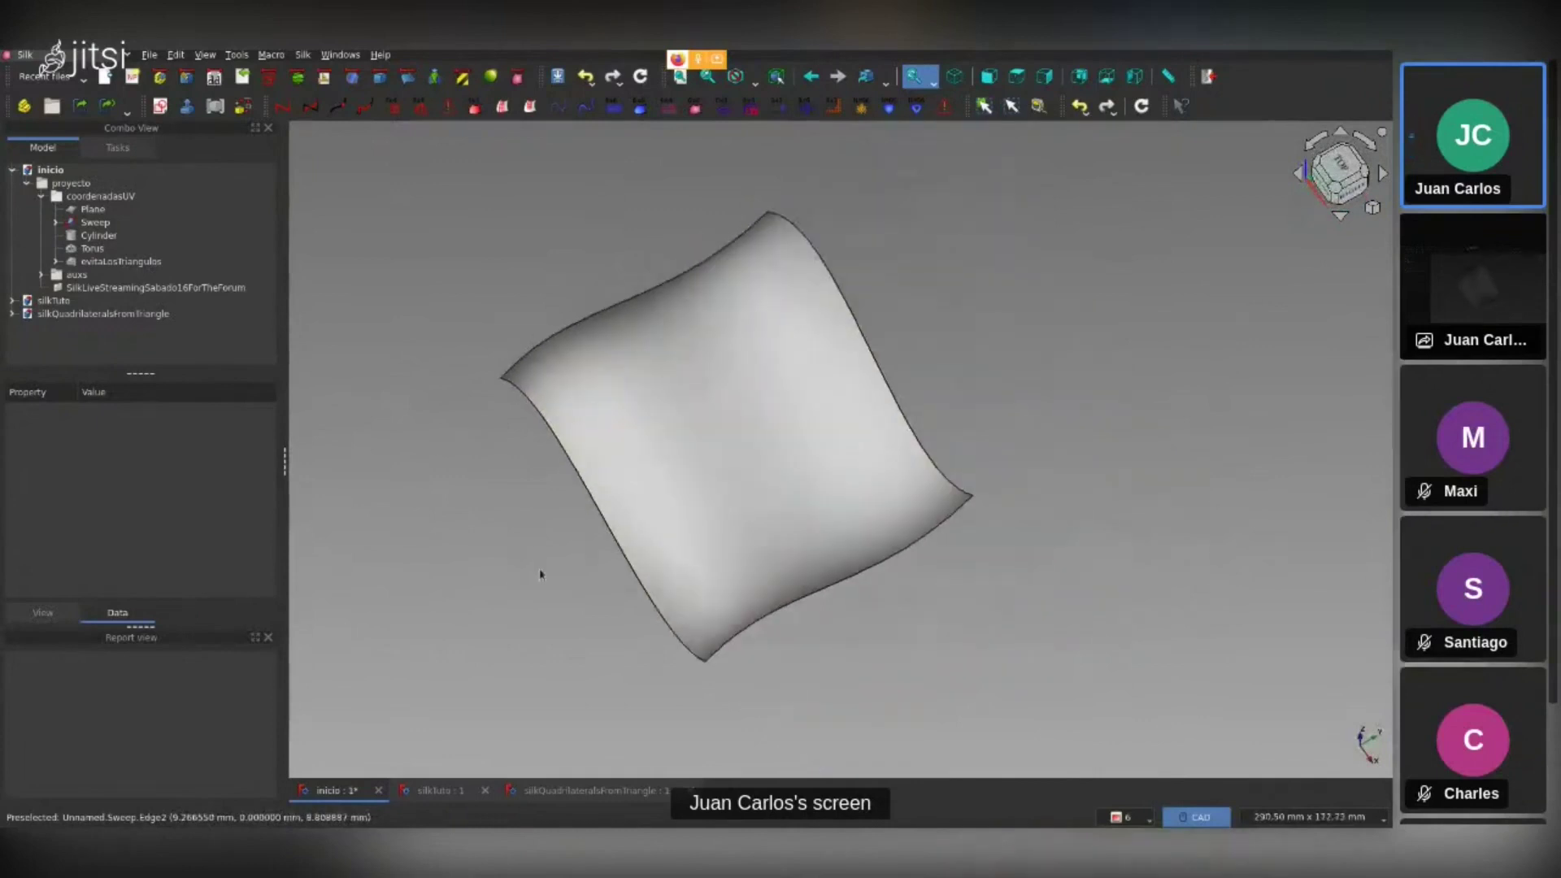
{"action": "scroll", "coordinate": [627, 455], "scroll_direction": "up", "scroll_amount": 1}
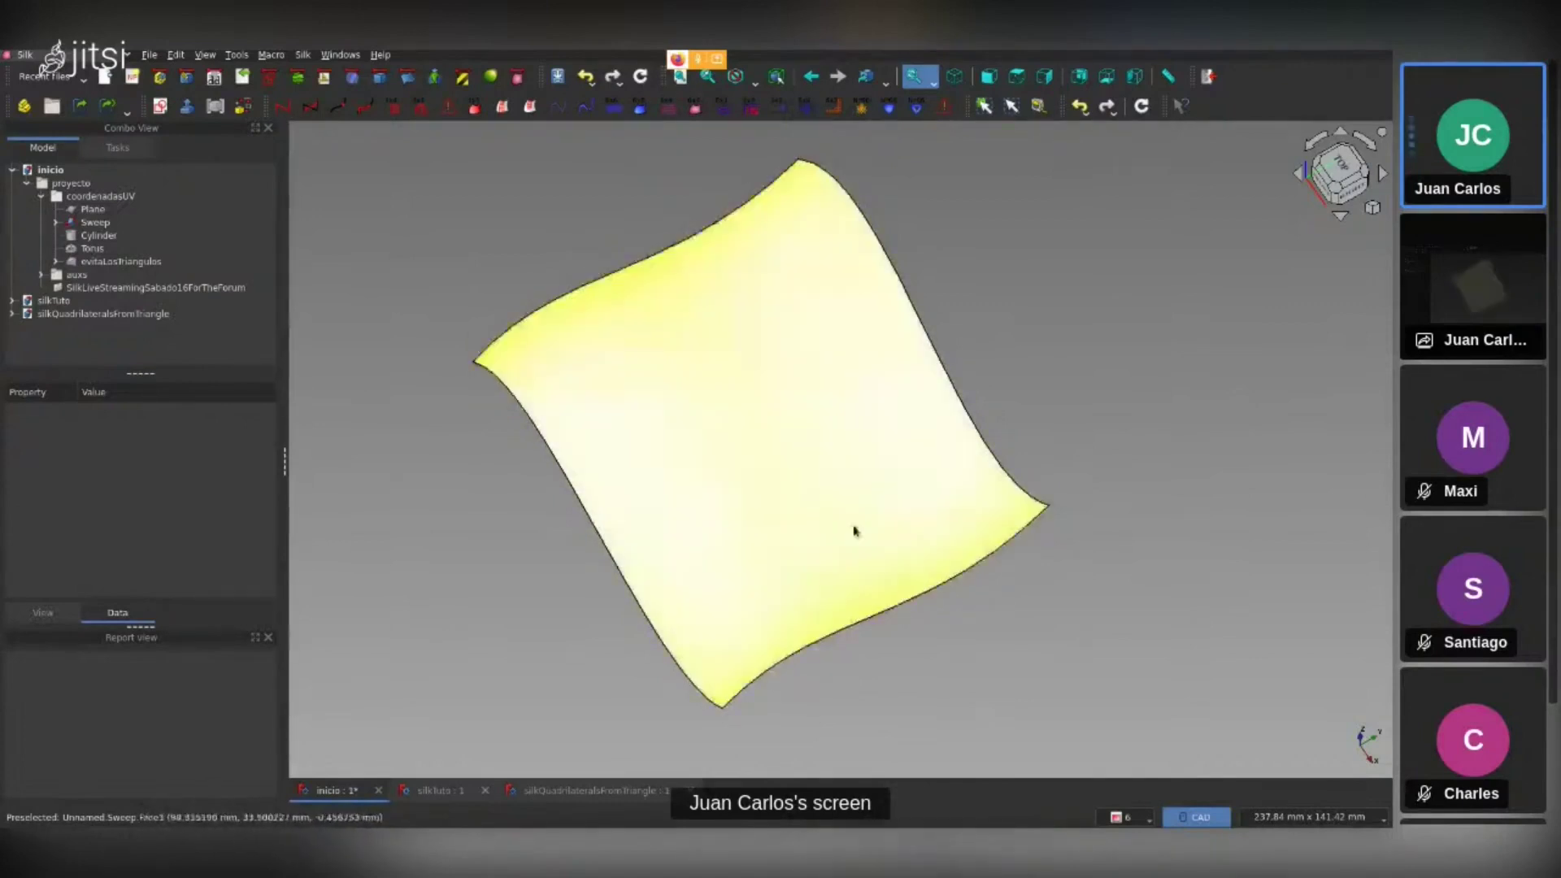
{"action": "mouse_move", "coordinate": [934, 721]}
{"action": "middle_mouse_down"}
{"action": "mouse_move", "coordinate": [878, 638]}
{"action": "mouse_move", "coordinate": [822, 655]}
{"action": "middle_mouse_up"}
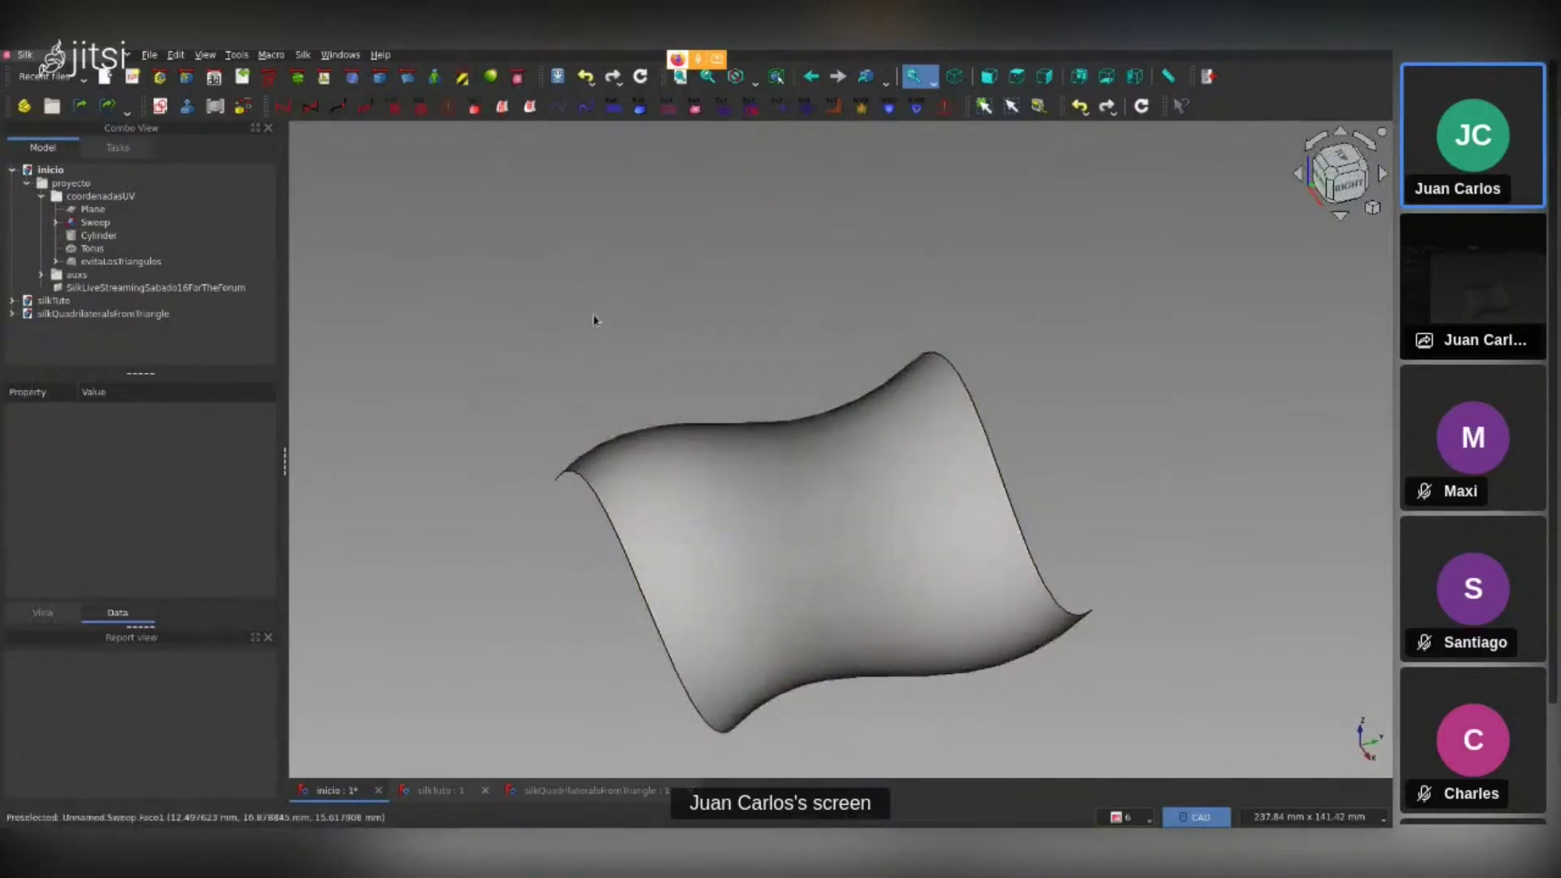
{"action": "scroll", "coordinate": [595, 320], "scroll_direction": "down", "scroll_amount": 1}
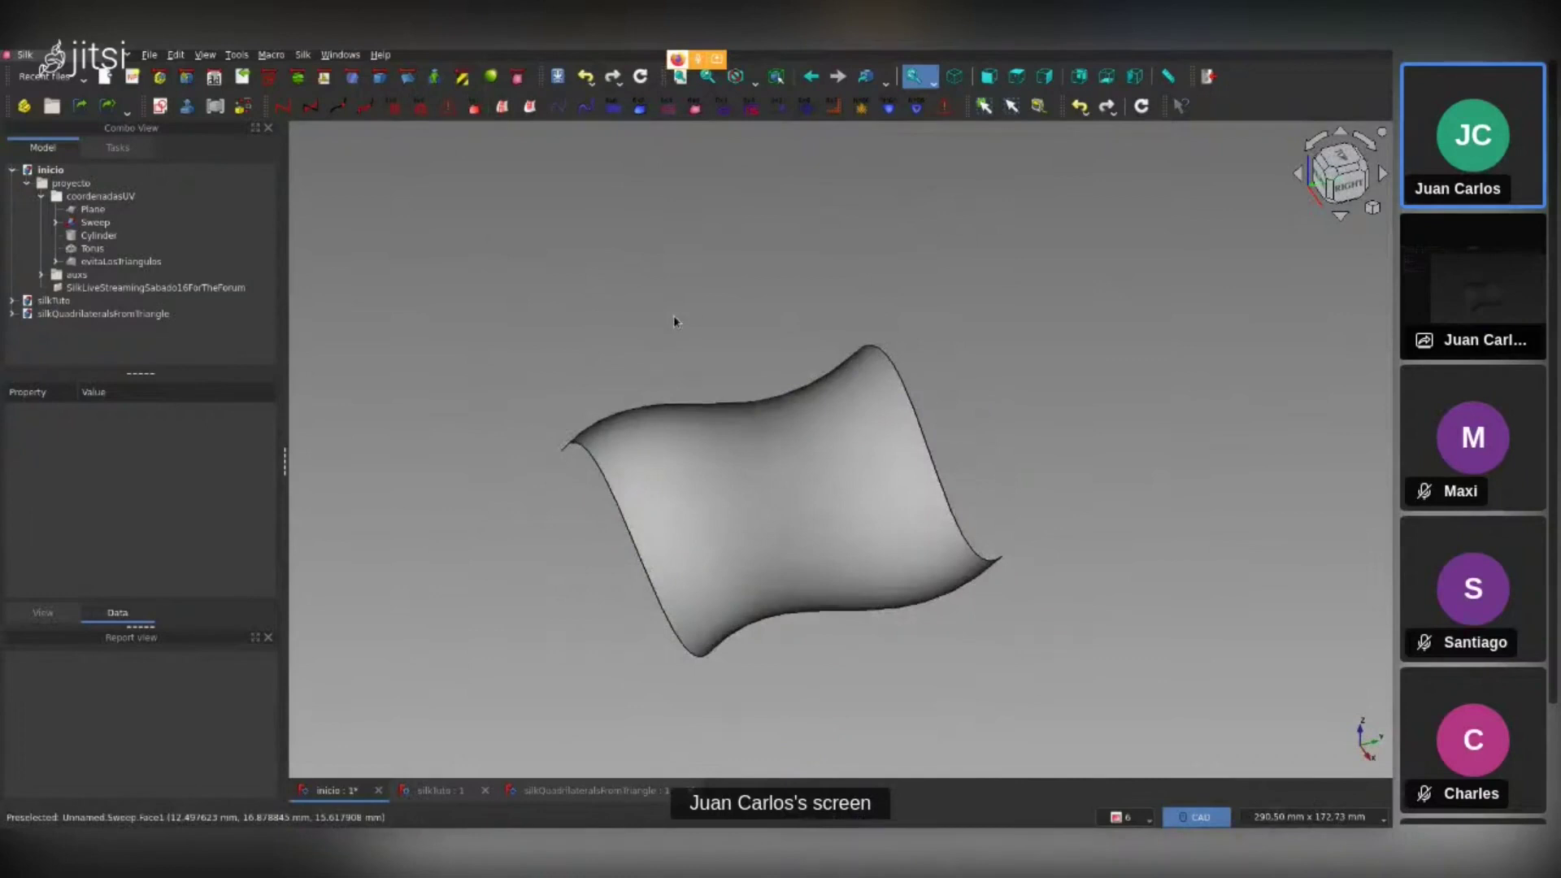
{"action": "middle_click_drag", "start_coordinate": [742, 273], "coordinate": [756, 318]}
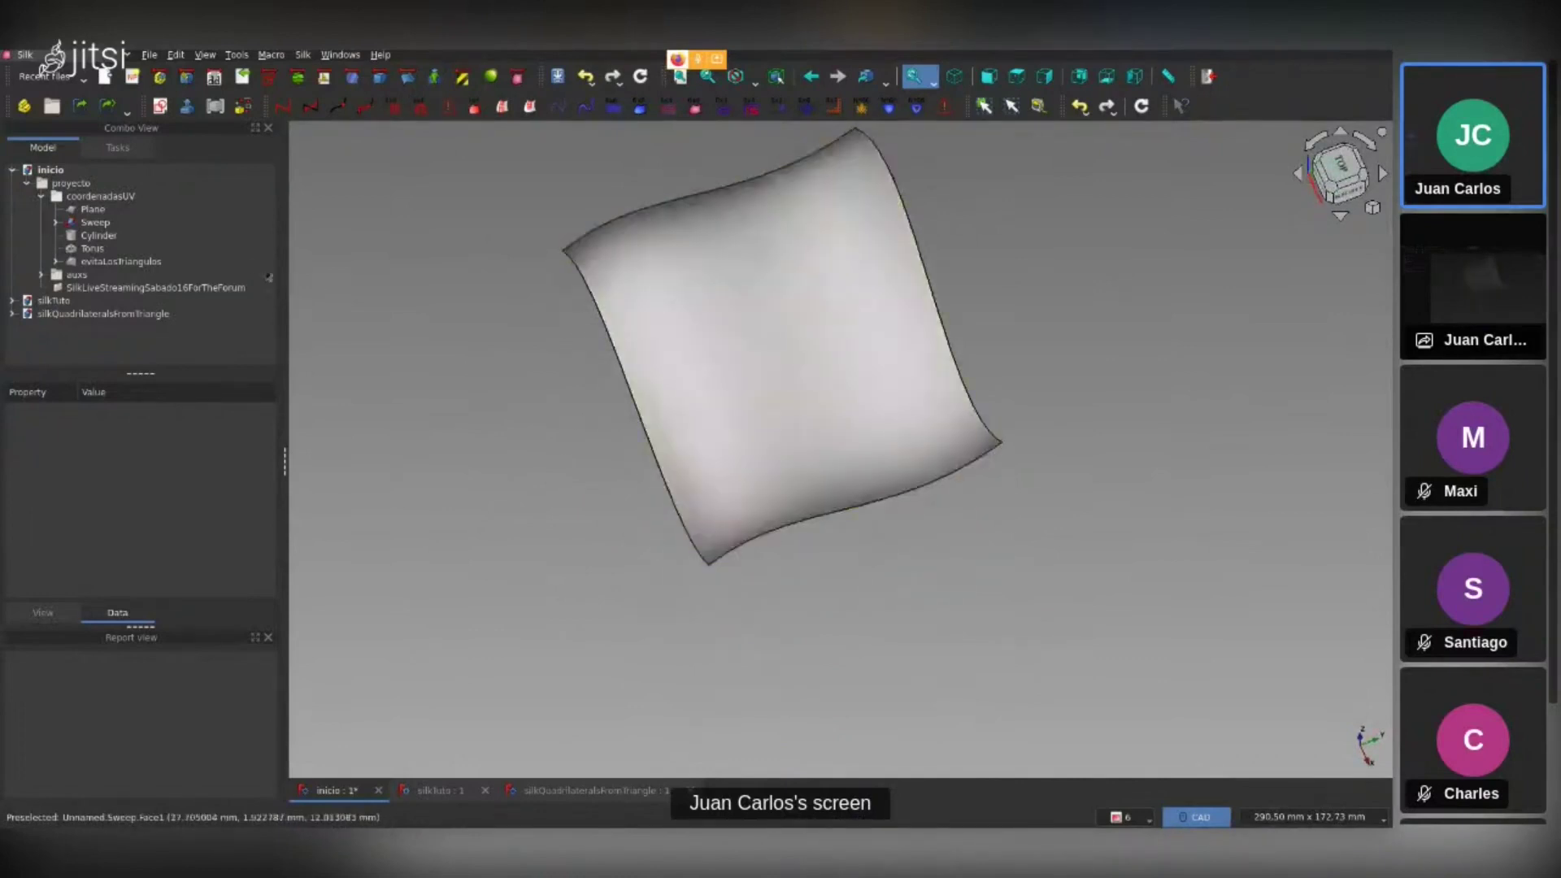
{"action": "left_click", "coordinate": [113, 242]}
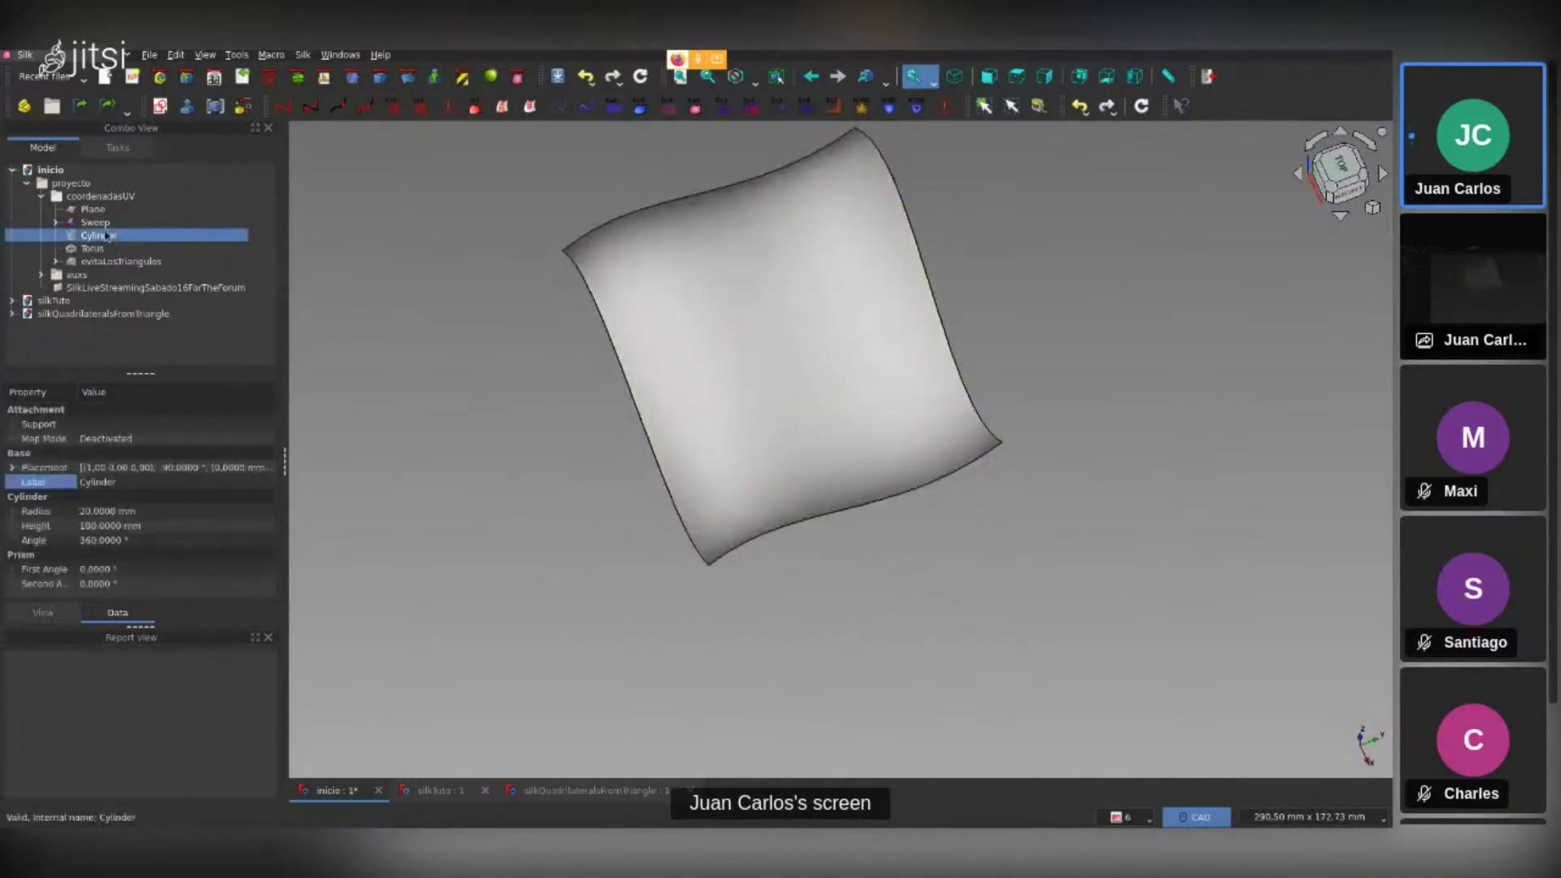
Hide the Sweep surface, show the Plane, and view it from the top
{"action": "left_click", "coordinate": [101, 223]}
{"action": "key", "text": "space"}
{"action": "left_click", "coordinate": [102, 209]}
{"action": "key", "text": "space"}
{"action": "scroll", "coordinate": [652, 529], "scroll_direction": "down", "scroll_amount": 3}
{"action": "mouse_move", "coordinate": [853, 561]}
{"action": "middle_mouse_down"}
{"action": "mouse_move", "coordinate": [735, 582]}
{"action": "mouse_move", "coordinate": [740, 620]}
{"action": "middle_mouse_up"}
{"action": "left_click", "coordinate": [741, 622]}
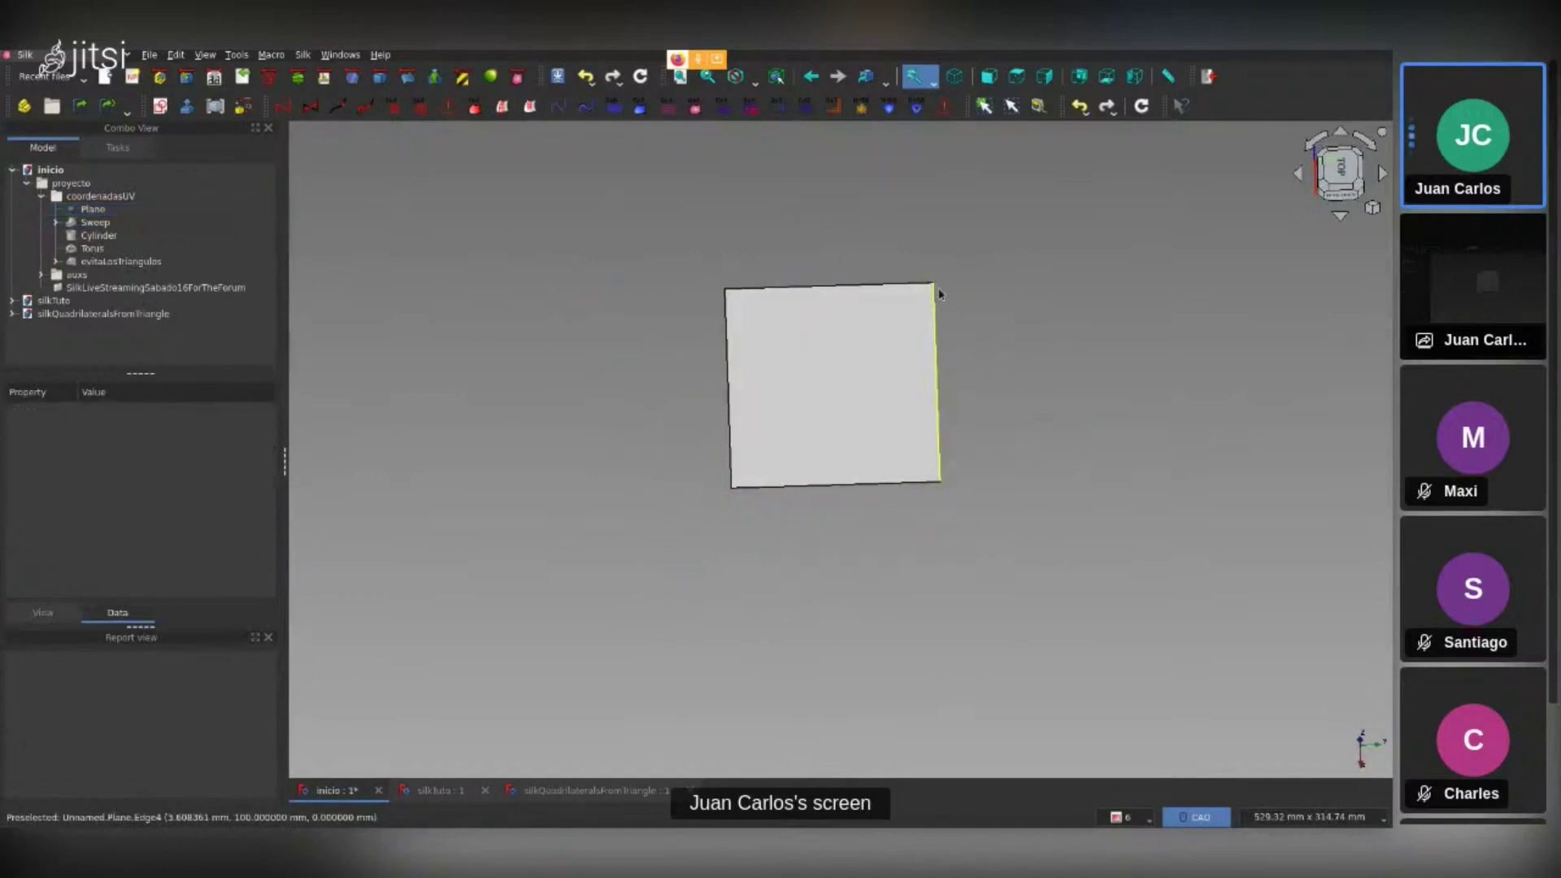
{"action": "left_click", "coordinate": [1008, 78]}
{"action": "scroll", "coordinate": [701, 465], "scroll_direction": "up", "scroll_amount": 2}
{"action": "scroll", "coordinate": [701, 465], "scroll_direction": "up", "scroll_amount": 1}
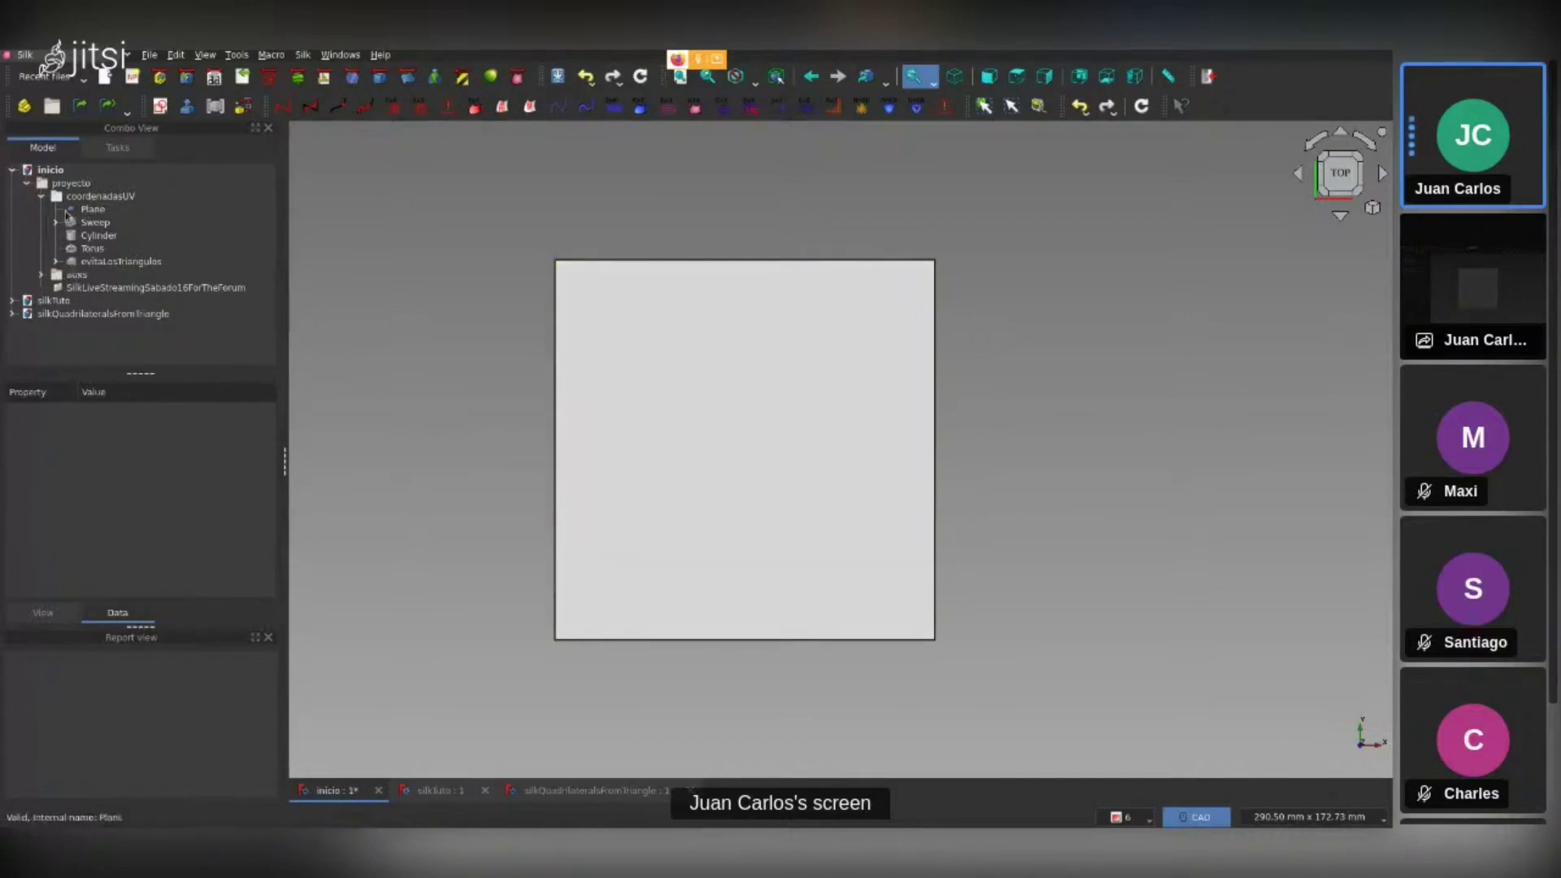
Swap the Plane for the Cylinder and orbit around the cylinder
{"action": "left_click", "coordinate": [106, 240]}
{"action": "left_click", "coordinate": [93, 209], "text": "ctrl"}
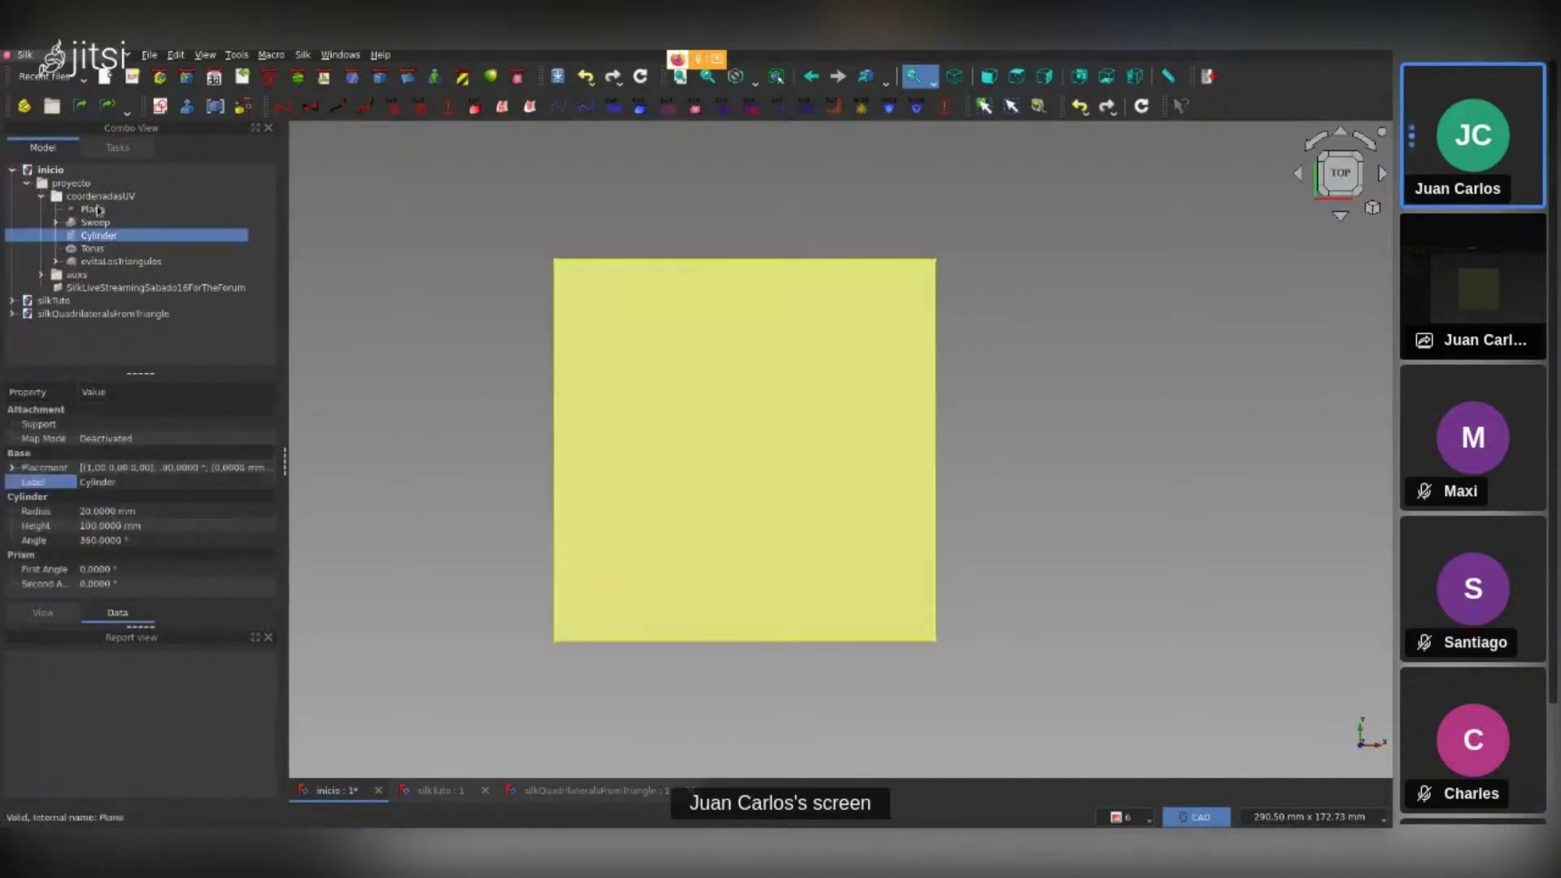
{"action": "key", "text": "space"}
{"action": "left_click", "coordinate": [919, 491]}
{"action": "mouse_move", "coordinate": [919, 491]}
{"action": "middle_mouse_down"}
{"action": "mouse_move", "coordinate": [945, 558]}
{"action": "mouse_move", "coordinate": [943, 415]}
{"action": "mouse_move", "coordinate": [702, 630]}
{"action": "mouse_move", "coordinate": [677, 603]}
{"action": "mouse_move", "coordinate": [593, 579]}
{"action": "mouse_move", "coordinate": [627, 596]}
{"action": "middle_mouse_up"}
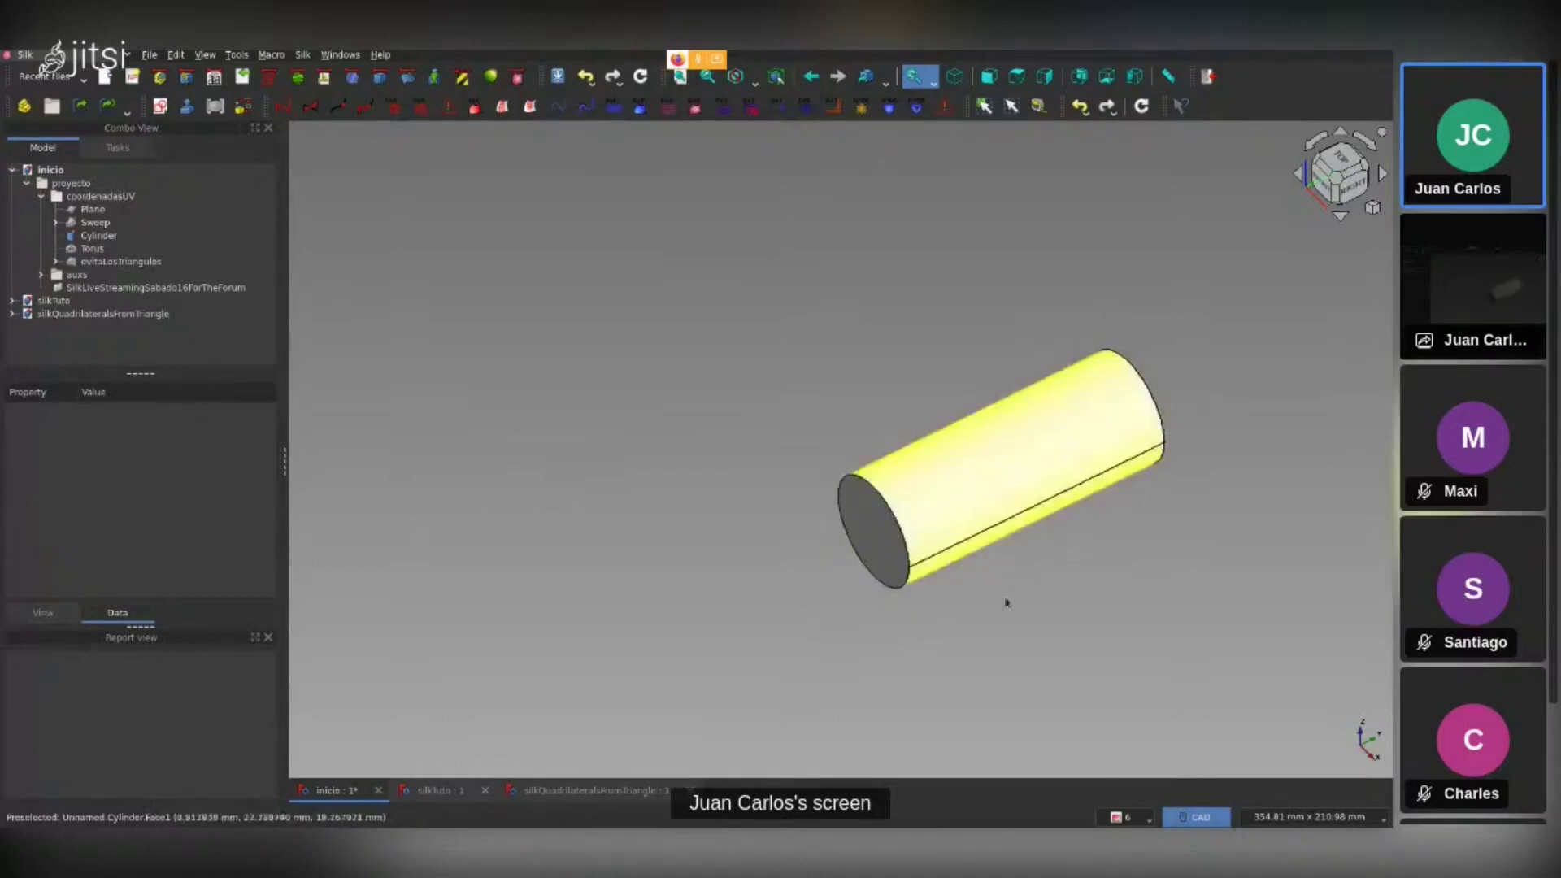
{"action": "scroll", "coordinate": [760, 591], "scroll_direction": "down", "scroll_amount": 2}
{"action": "mouse_move", "coordinate": [882, 631]}
{"action": "middle_mouse_down"}
{"action": "mouse_move", "coordinate": [1064, 520]}
{"action": "mouse_move", "coordinate": [1019, 587]}
{"action": "middle_mouse_up"}
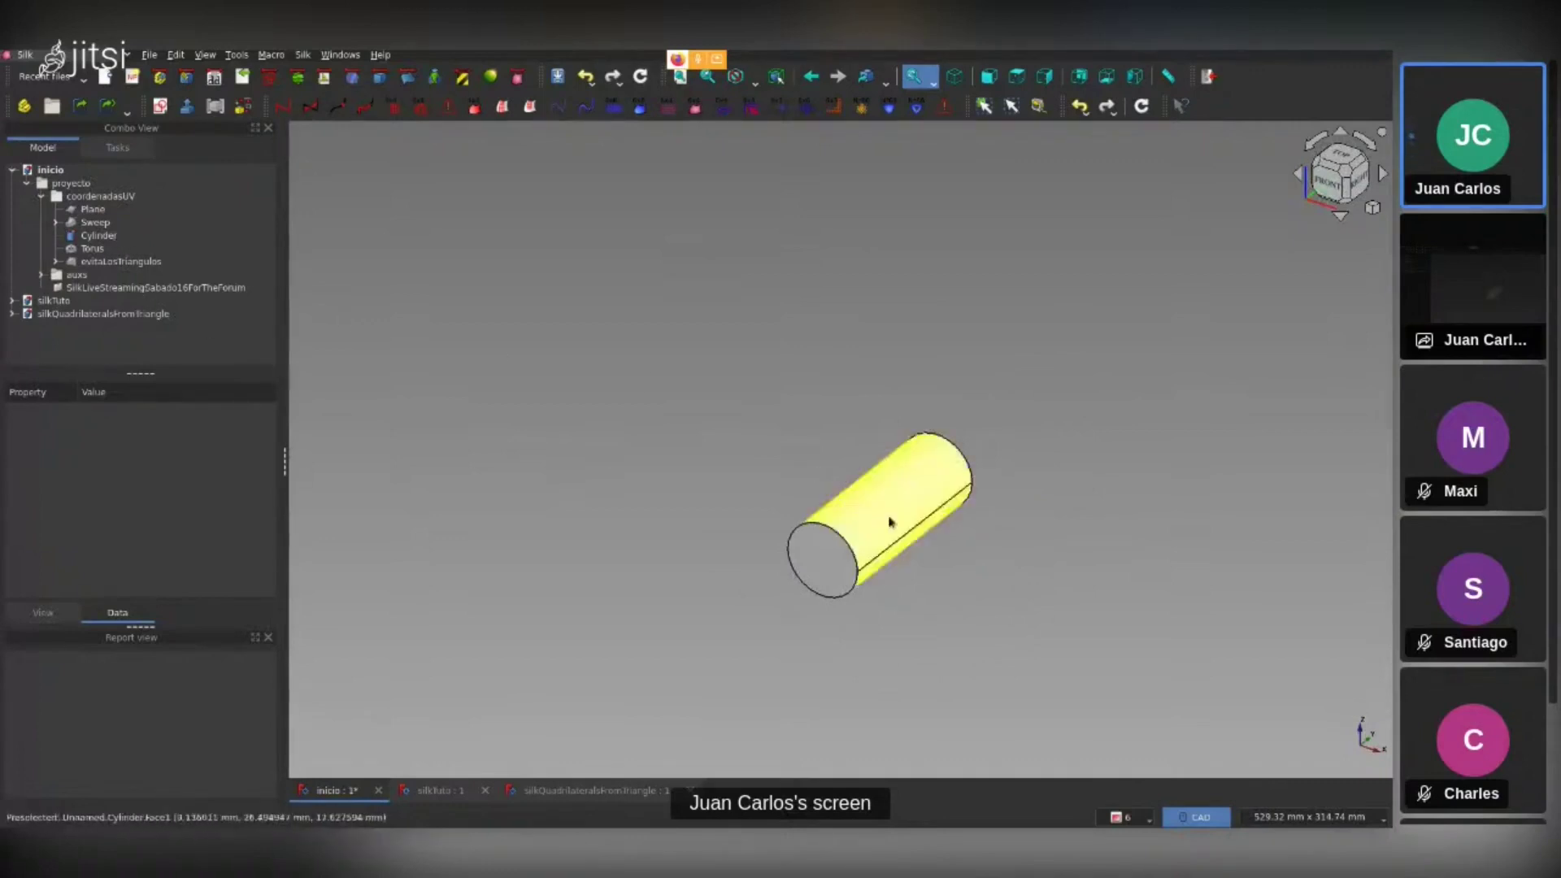
{"action": "mouse_move", "coordinate": [941, 515]}
{"action": "middle_mouse_down"}
{"action": "mouse_move", "coordinate": [882, 585]}
{"action": "mouse_move", "coordinate": [900, 534]}
{"action": "middle_mouse_up"}
{"action": "scroll", "coordinate": [900, 534], "scroll_direction": "up", "scroll_amount": 2}
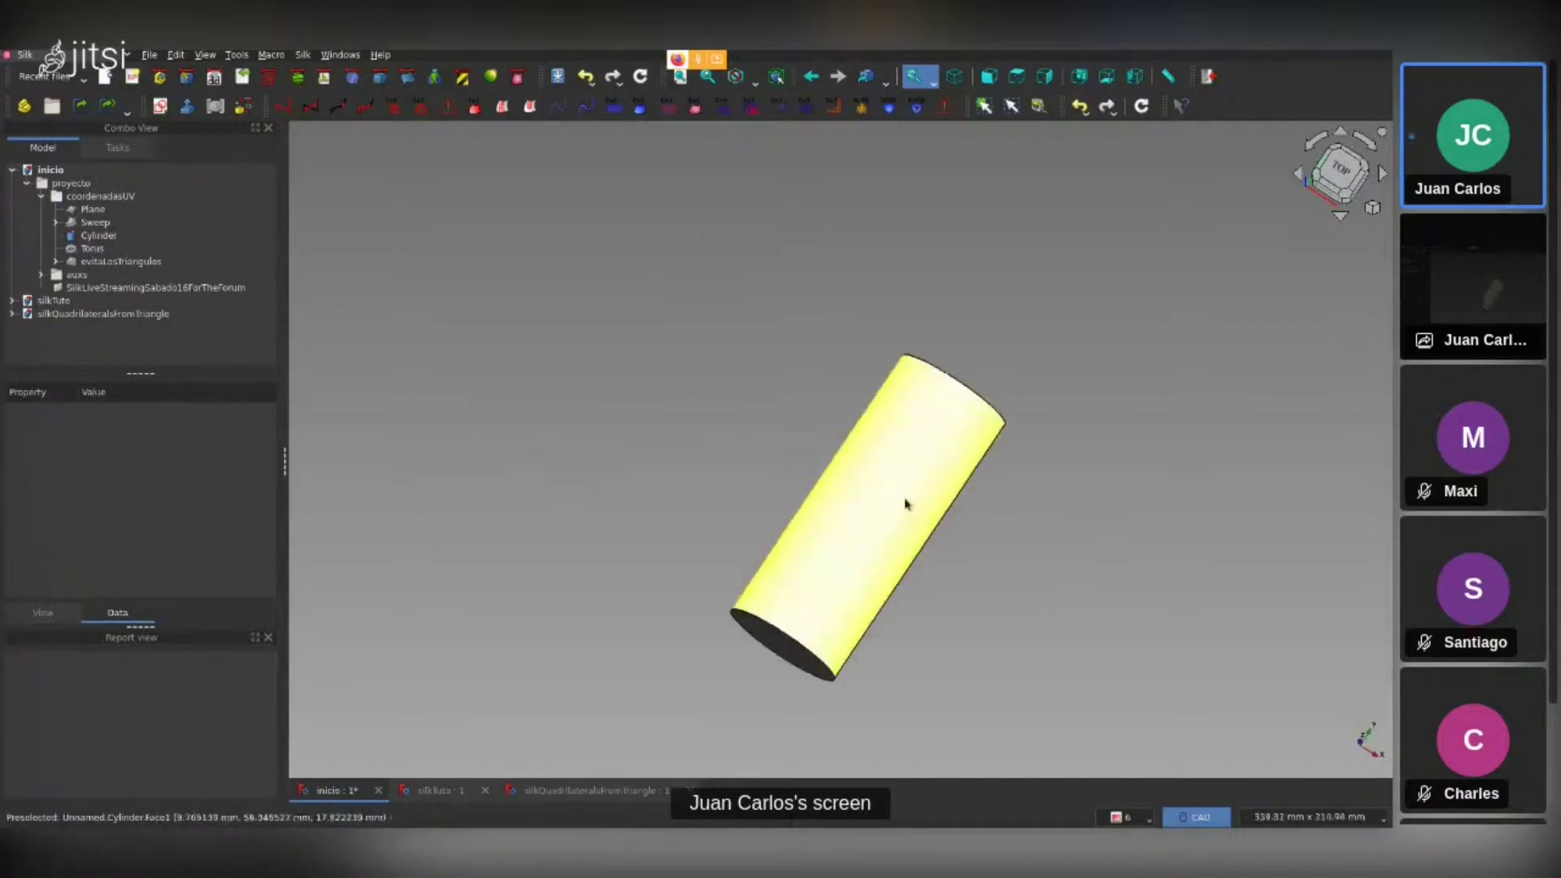
{"action": "scroll", "coordinate": [902, 512], "scroll_direction": "up", "scroll_amount": 2}
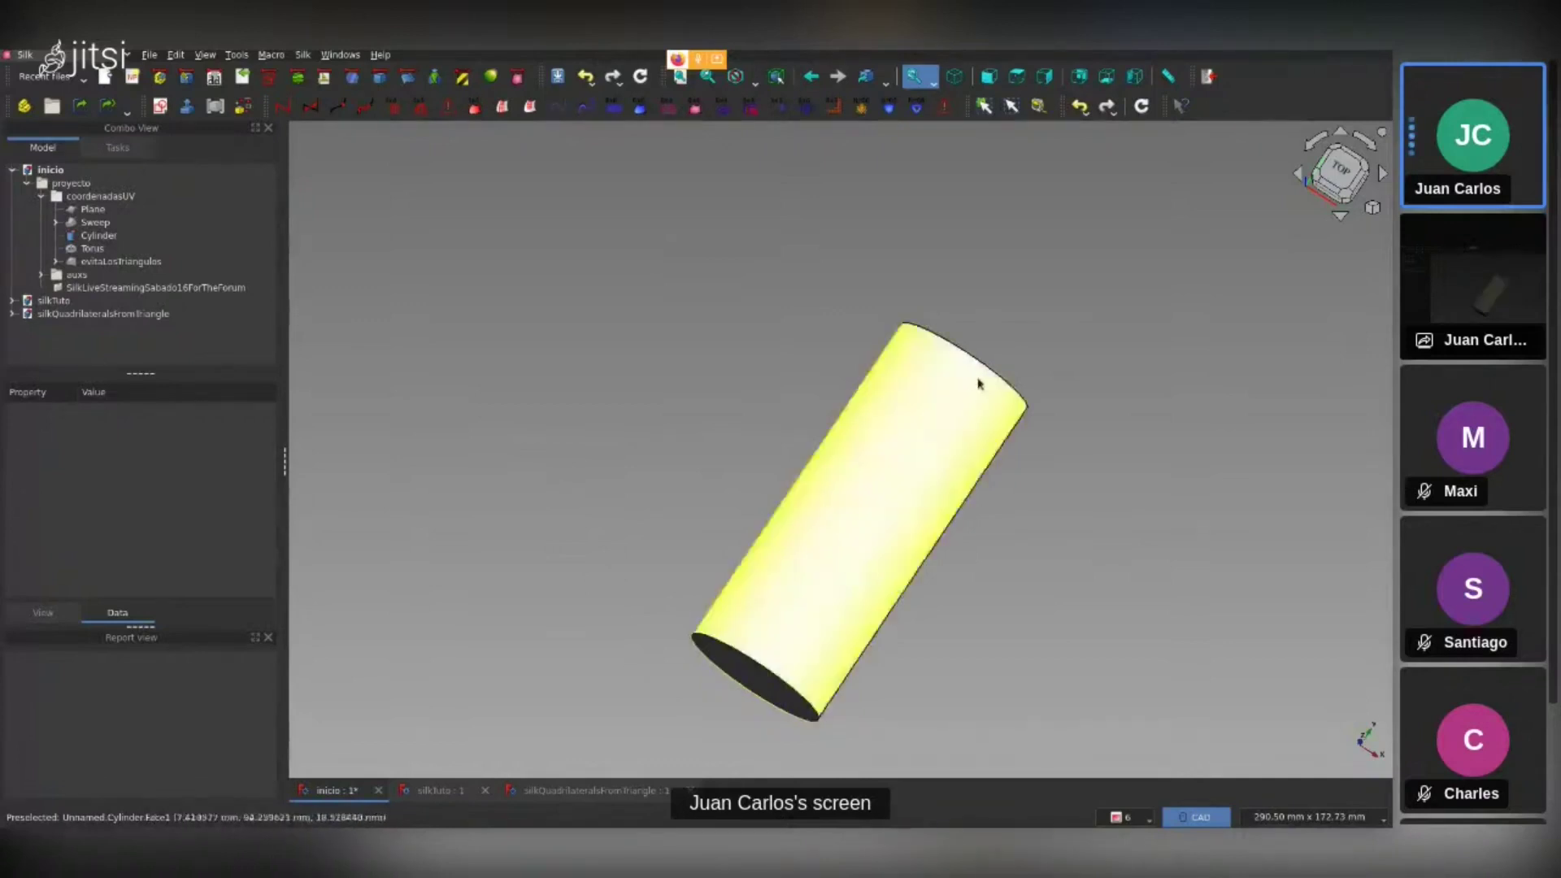
{"action": "left_click", "coordinate": [107, 250]}
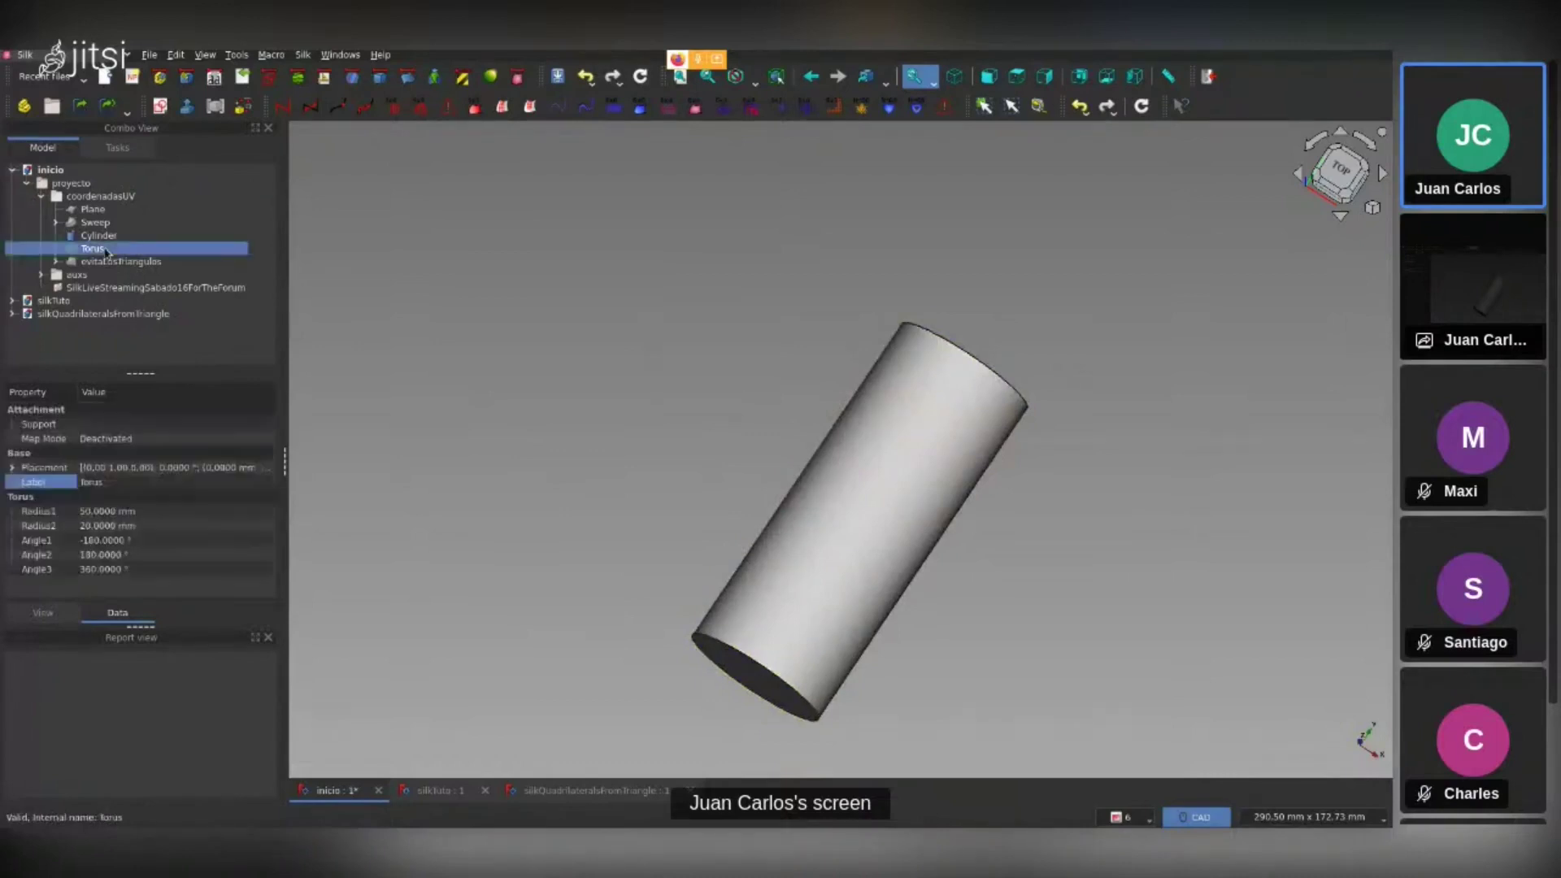
{"action": "left_click", "coordinate": [108, 236], "text": "ctrl"}
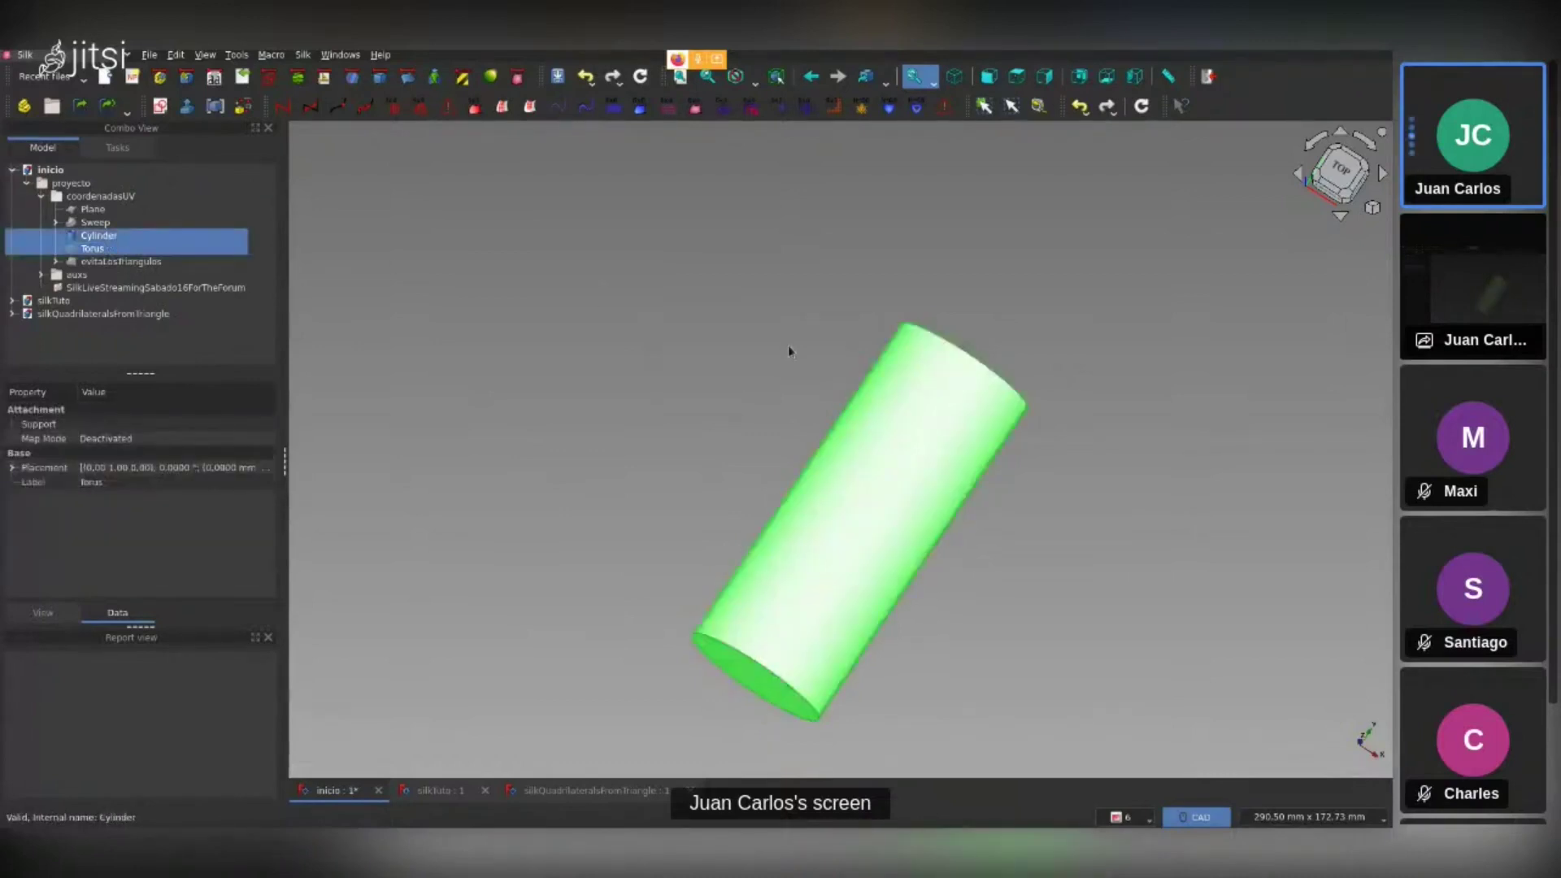
{"action": "key", "text": "space"}
{"action": "scroll", "coordinate": [982, 348], "scroll_direction": "down", "scroll_amount": 5}
{"action": "key", "text": "0"}
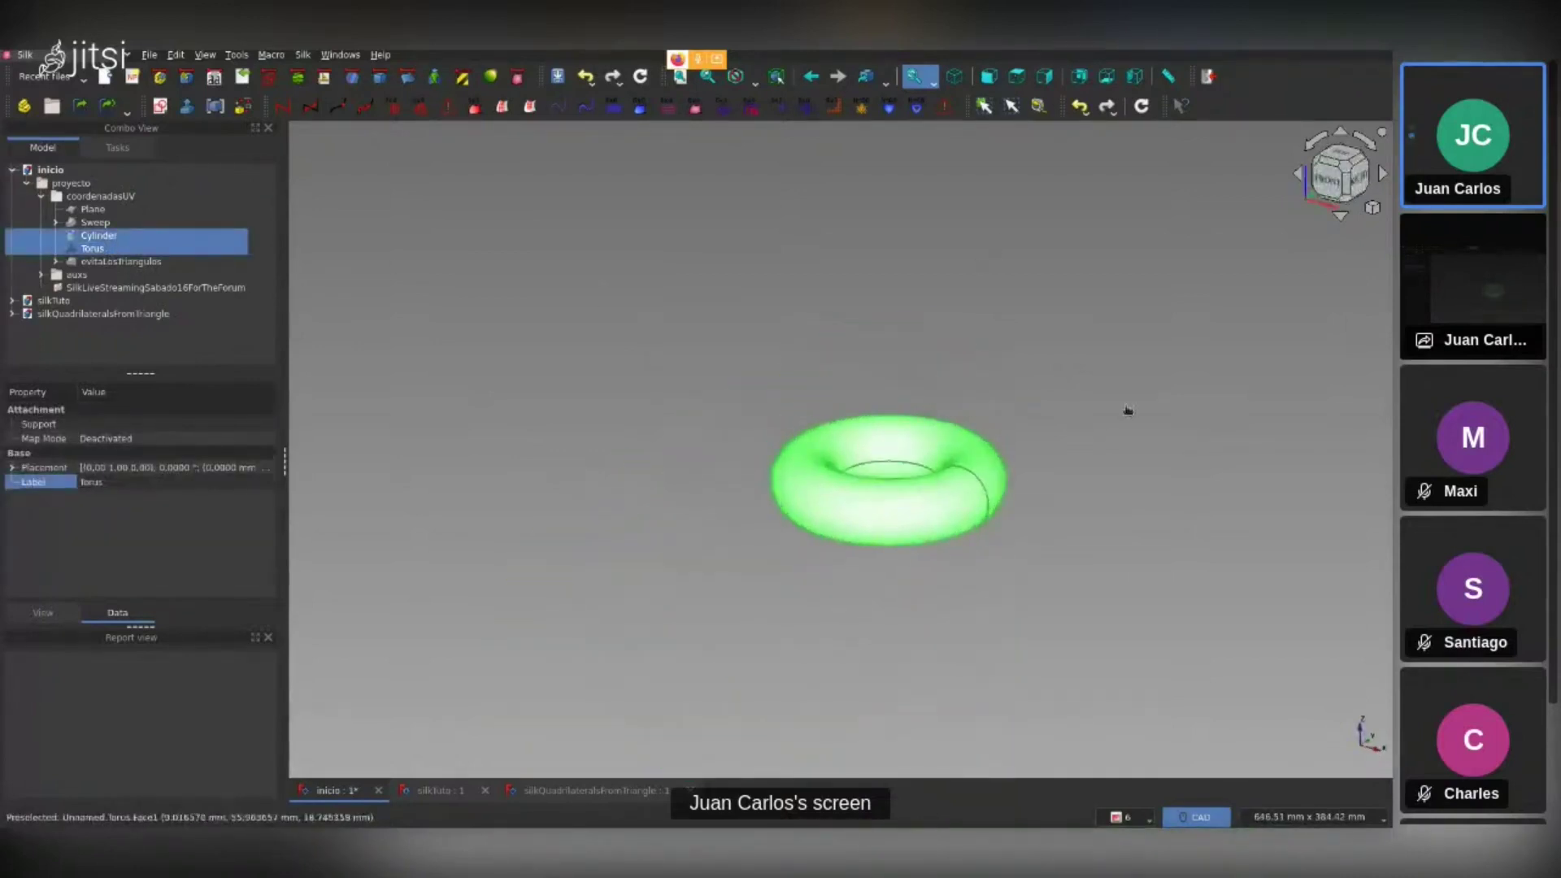
{"action": "left_click", "coordinate": [997, 582]}
{"action": "scroll", "coordinate": [997, 582], "scroll_direction": "up", "scroll_amount": 2}
{"action": "scroll", "coordinate": [997, 582], "scroll_direction": "up", "scroll_amount": 2}
{"action": "middle_click_drag", "start_coordinate": [996, 582], "coordinate": [970, 632]}
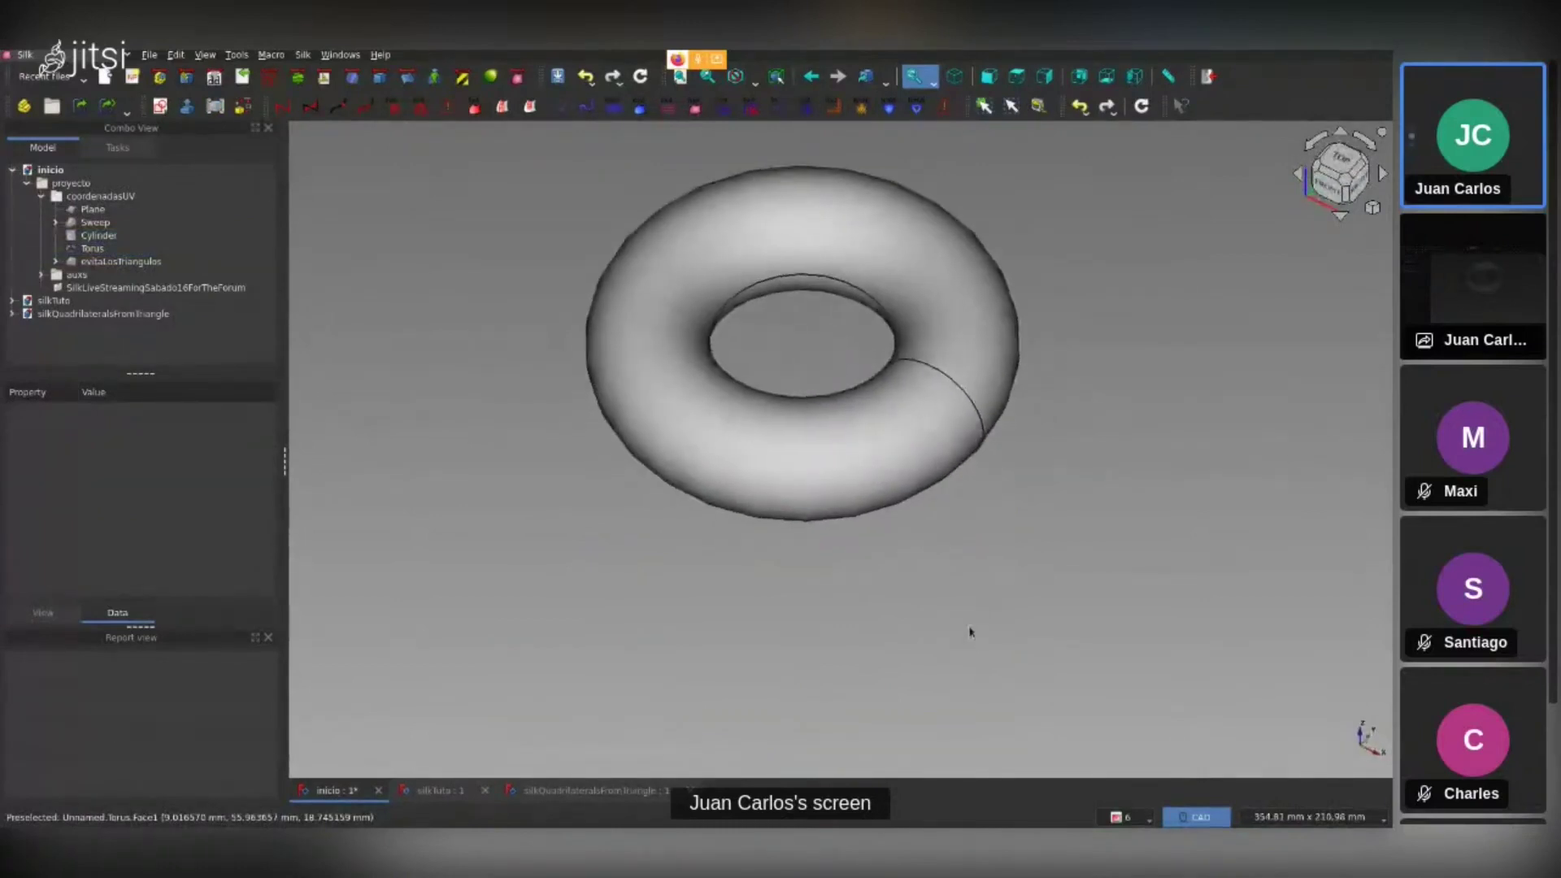
{"action": "scroll", "coordinate": [970, 631], "scroll_direction": "down", "scroll_amount": 2}
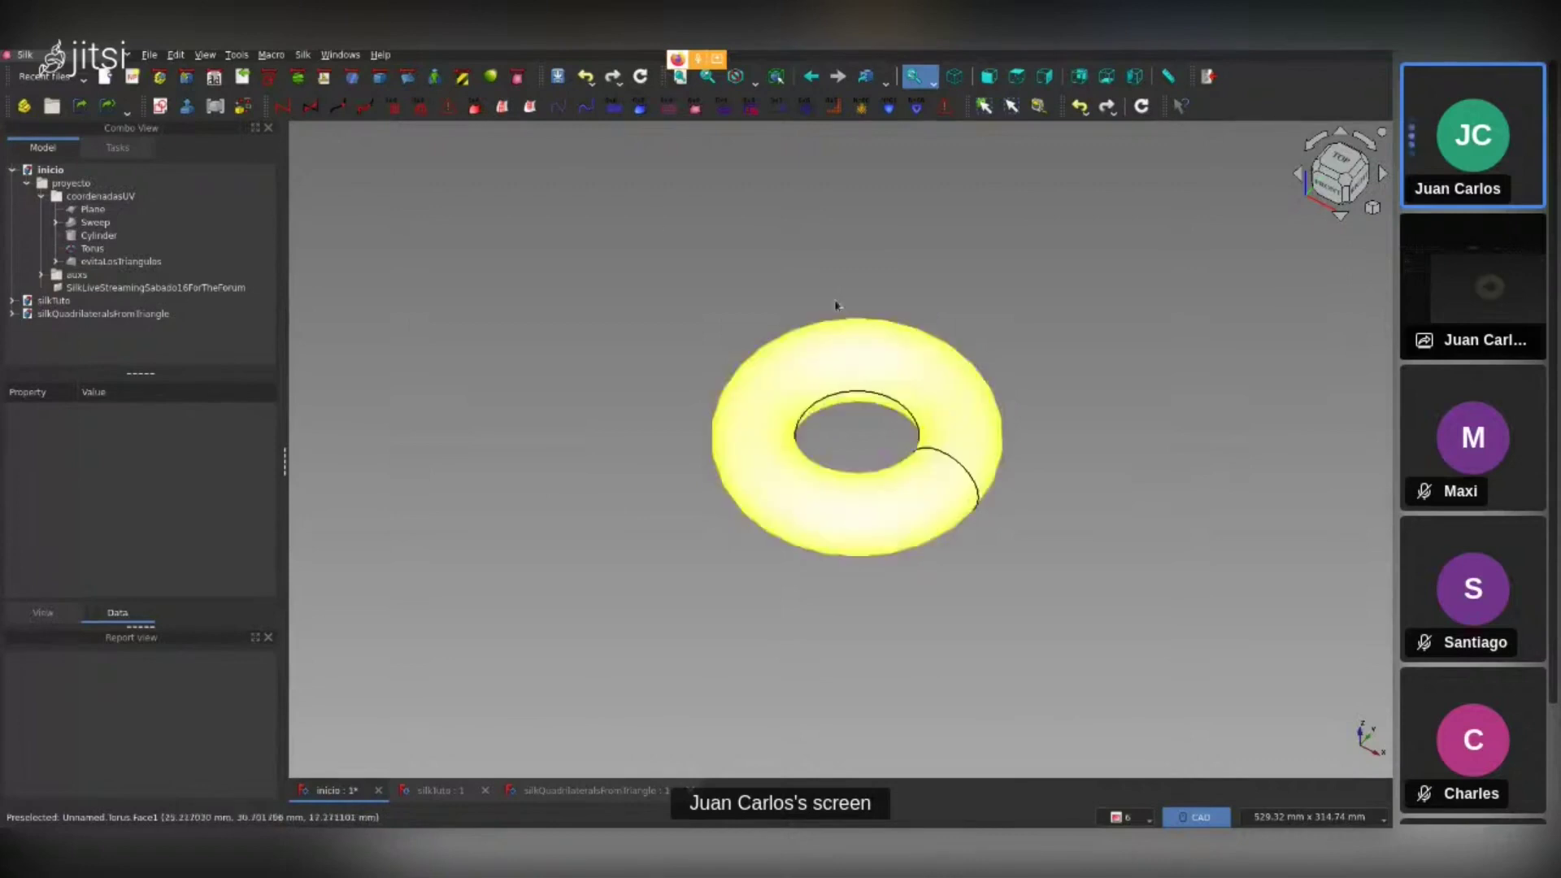
Hide the Torus, then switch to silkTuto and orbit its CubicSurface_44_000 patch
{"action": "left_click", "coordinate": [118, 247]}
{"action": "key", "text": "space"}
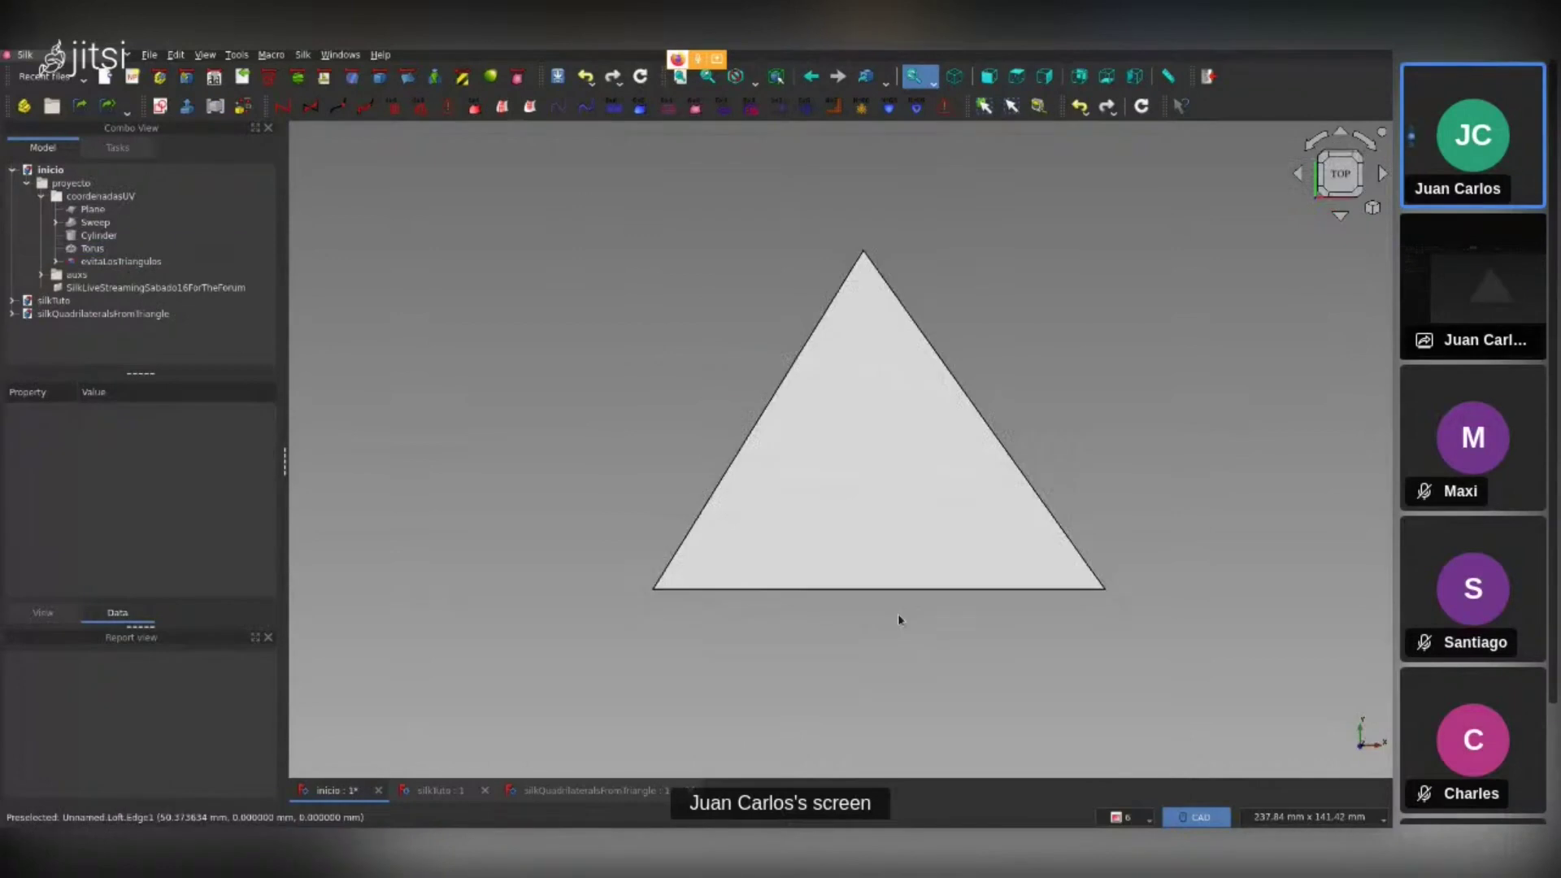
{"action": "key", "text": "ctrl+Tab"}
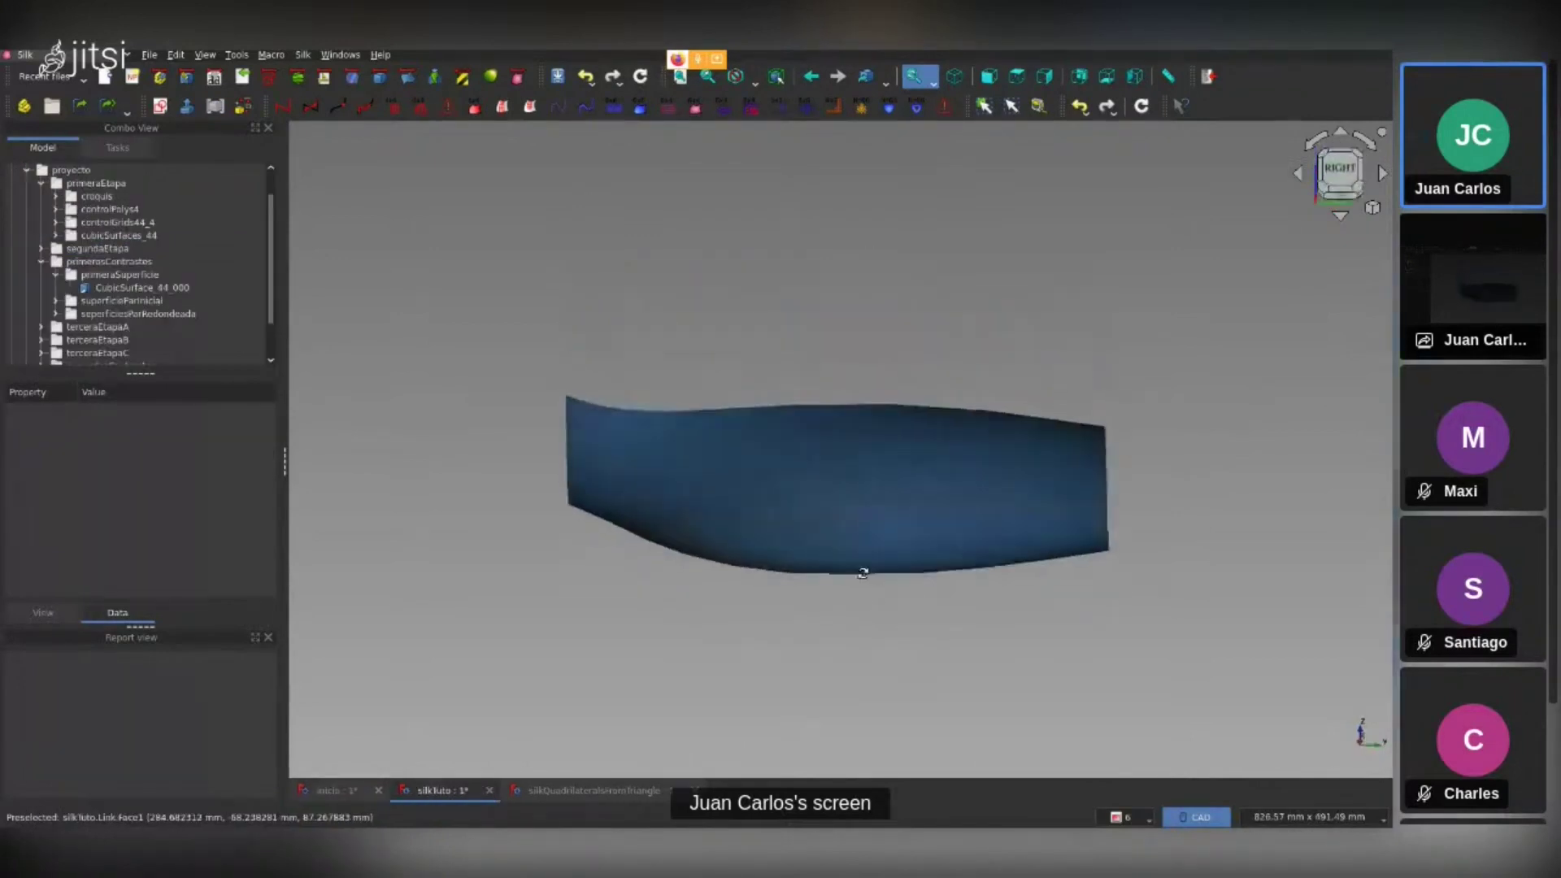
{"action": "middle_click_drag", "start_coordinate": [864, 603], "coordinate": [870, 652]}
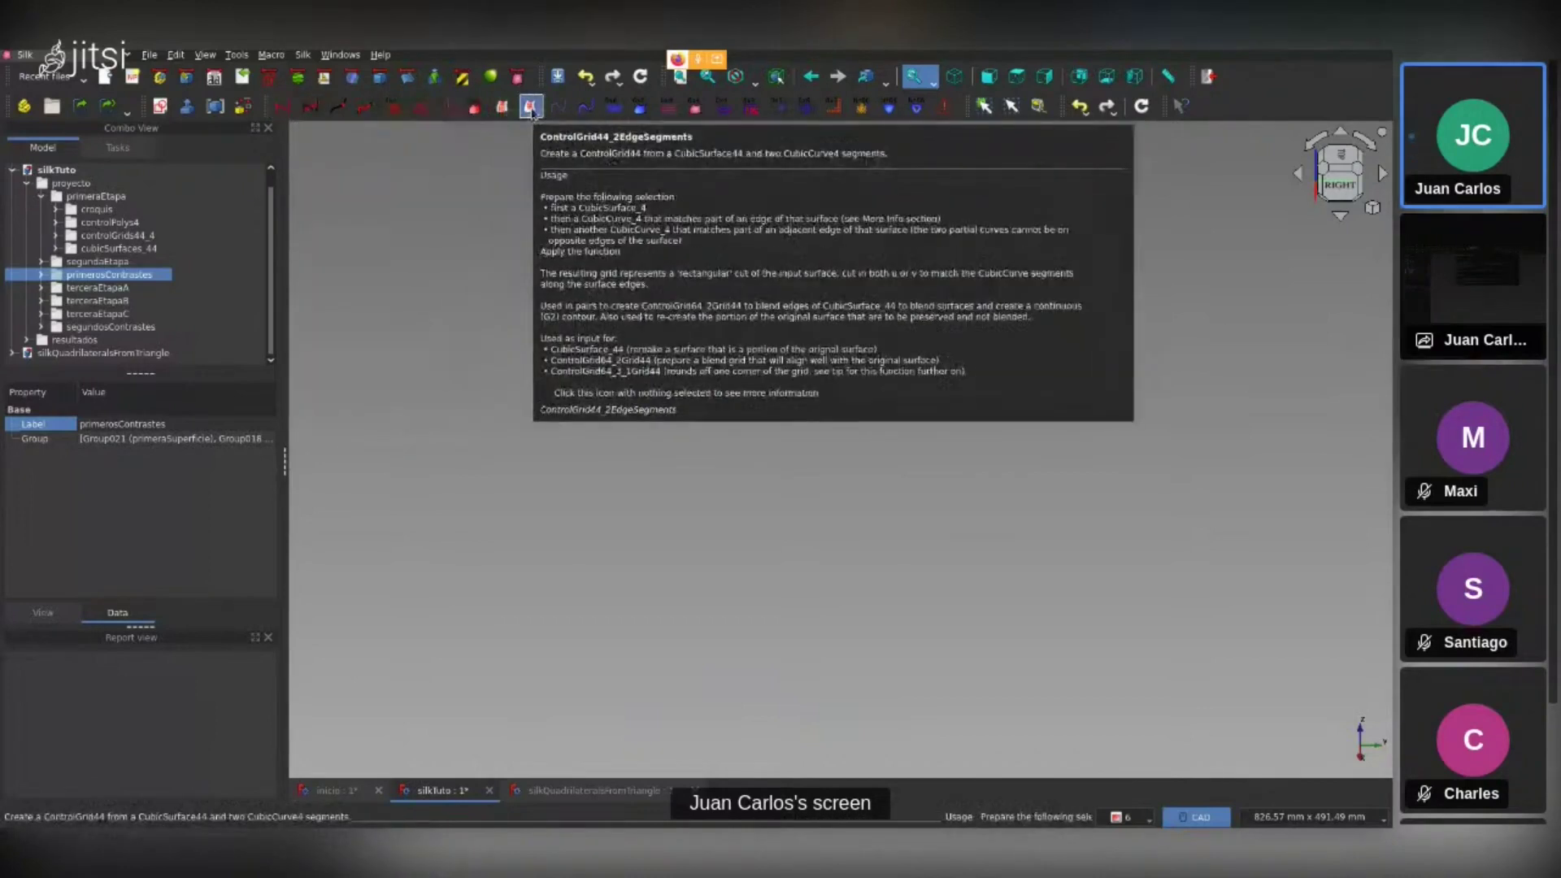
{"action": "left_click", "coordinate": [491, 397]}
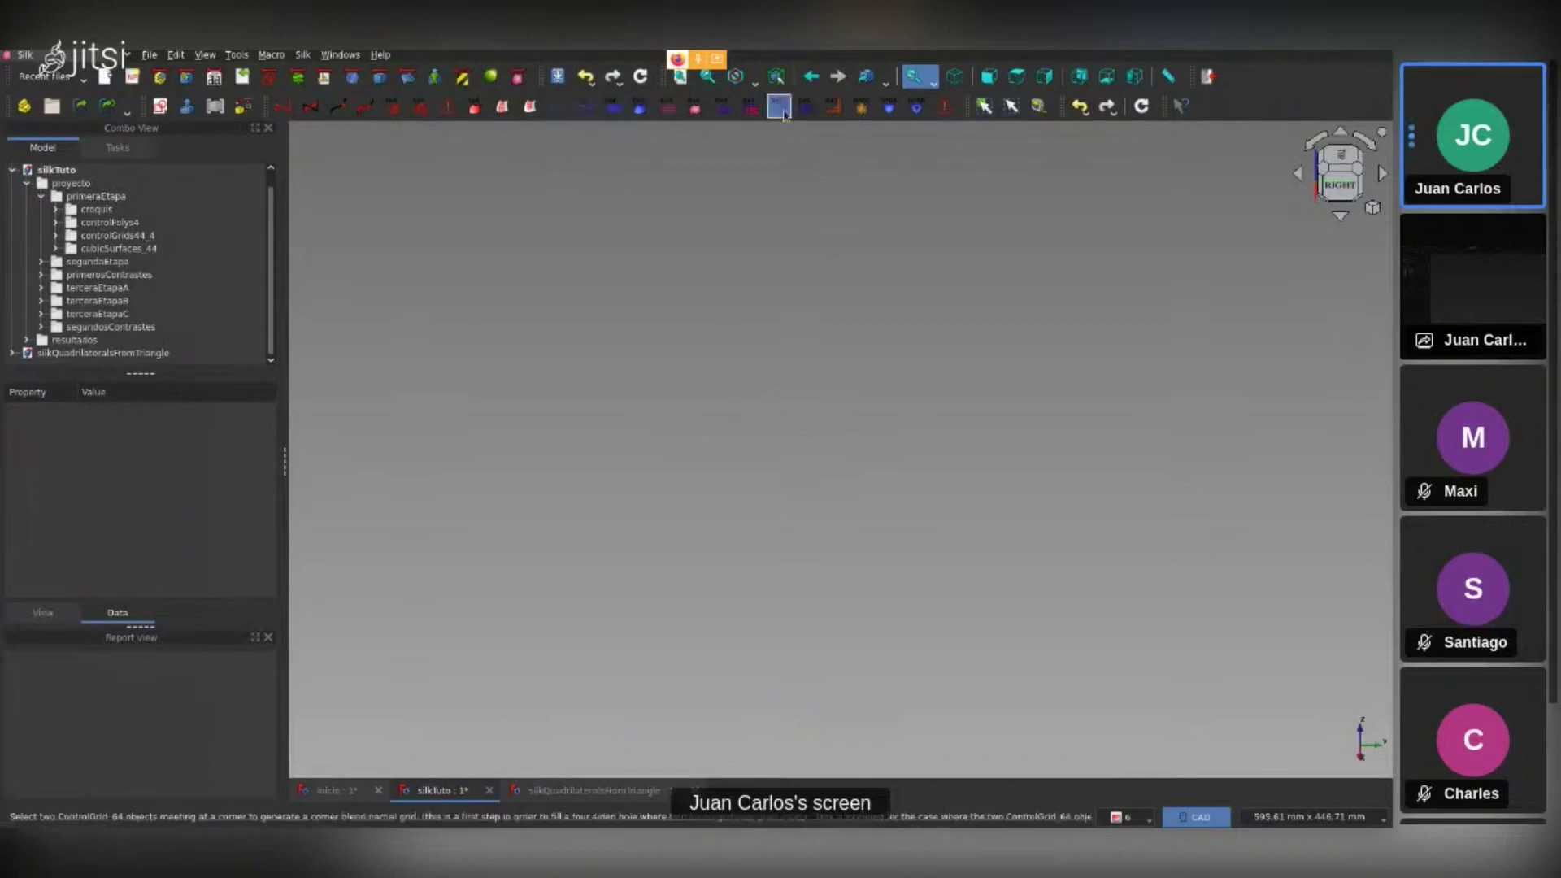
Show the master sketch from the croquis folder and view its square from the top
{"action": "double_click", "coordinate": [95, 211]}
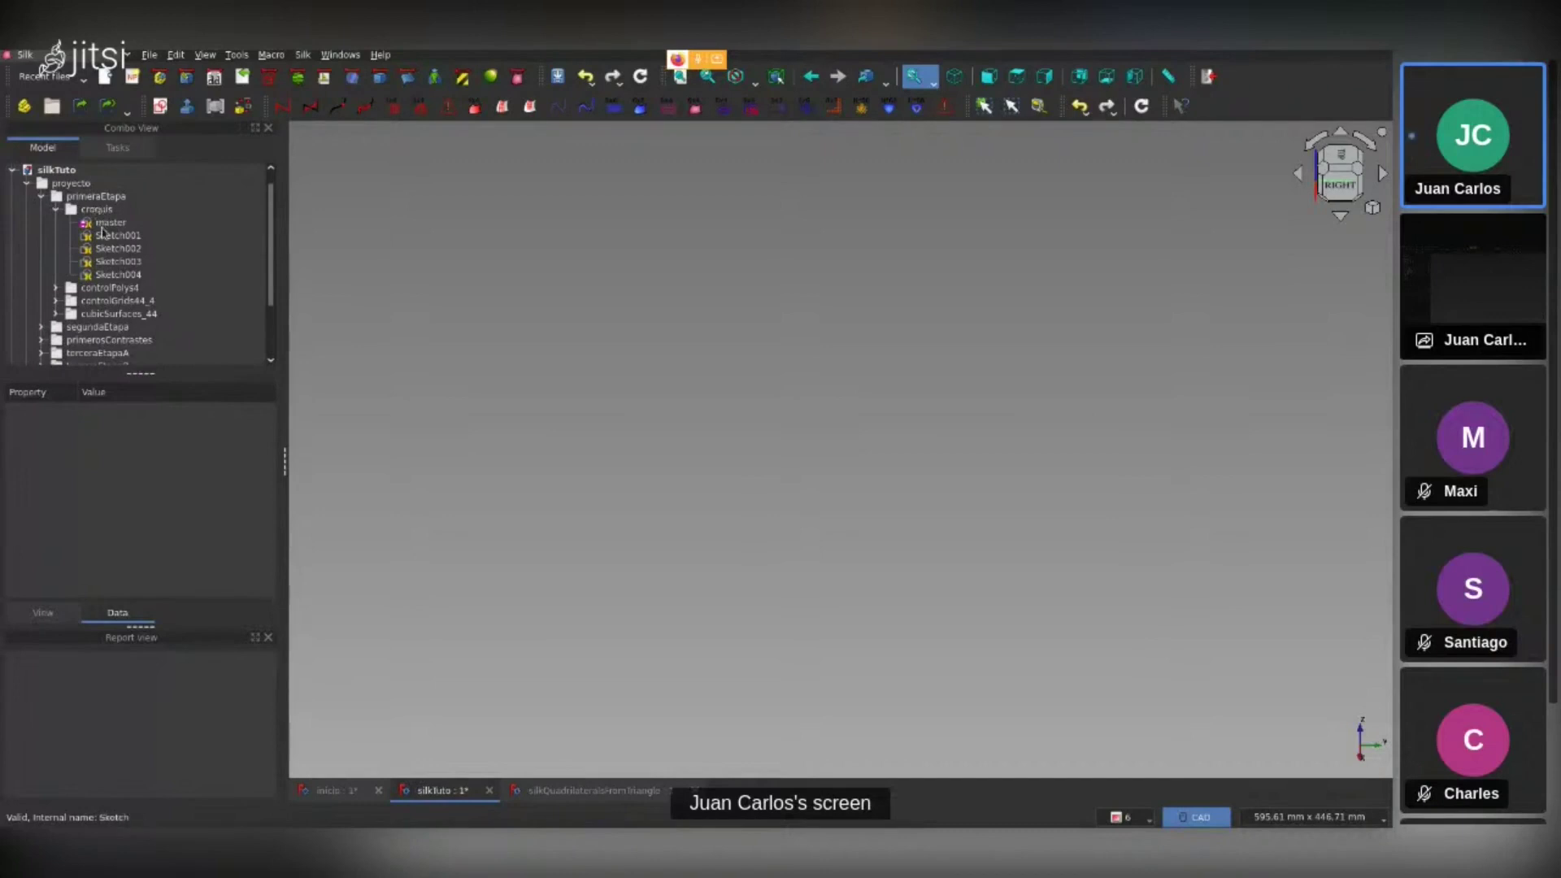
{"action": "left_click", "coordinate": [101, 224]}
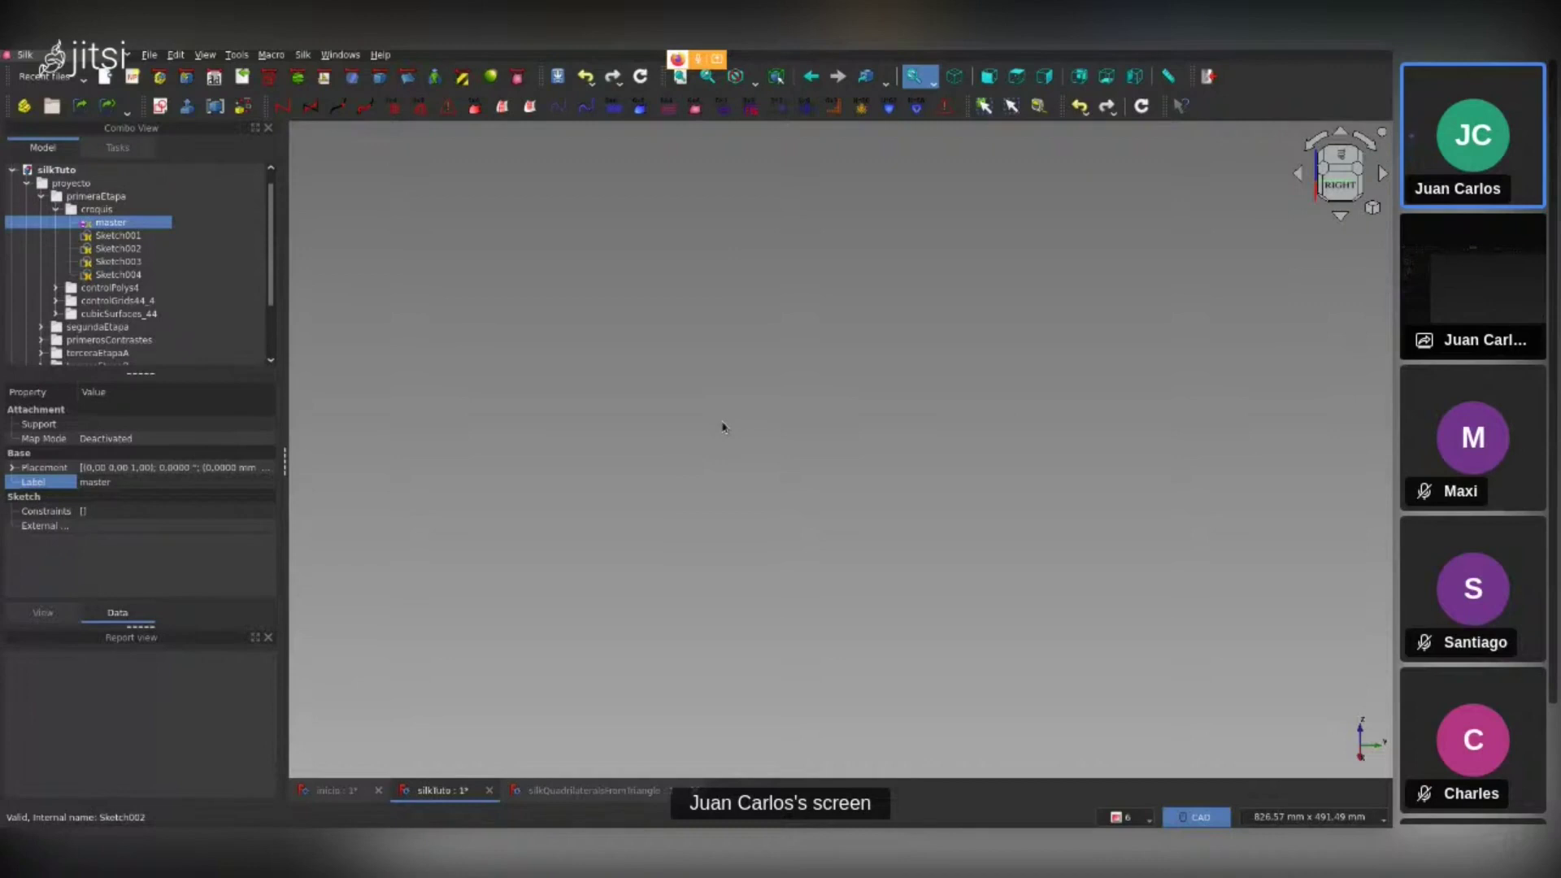
{"action": "key", "text": "space"}
{"action": "left_click", "coordinate": [783, 469]}
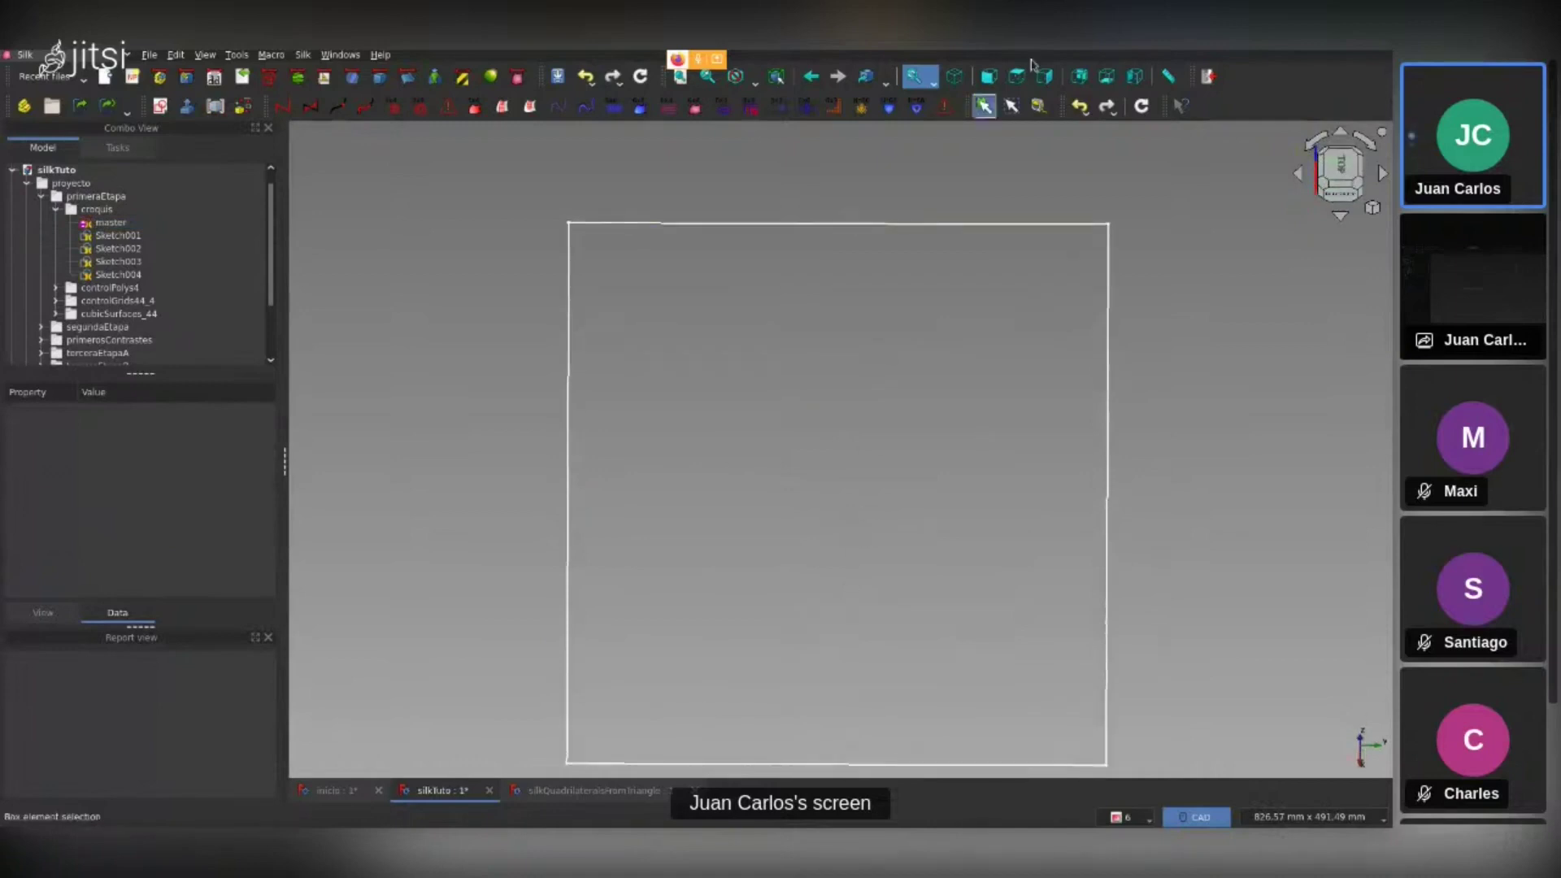
{"action": "left_click", "coordinate": [1016, 76]}
{"action": "scroll", "coordinate": [738, 359], "scroll_direction": "down", "scroll_amount": 1}
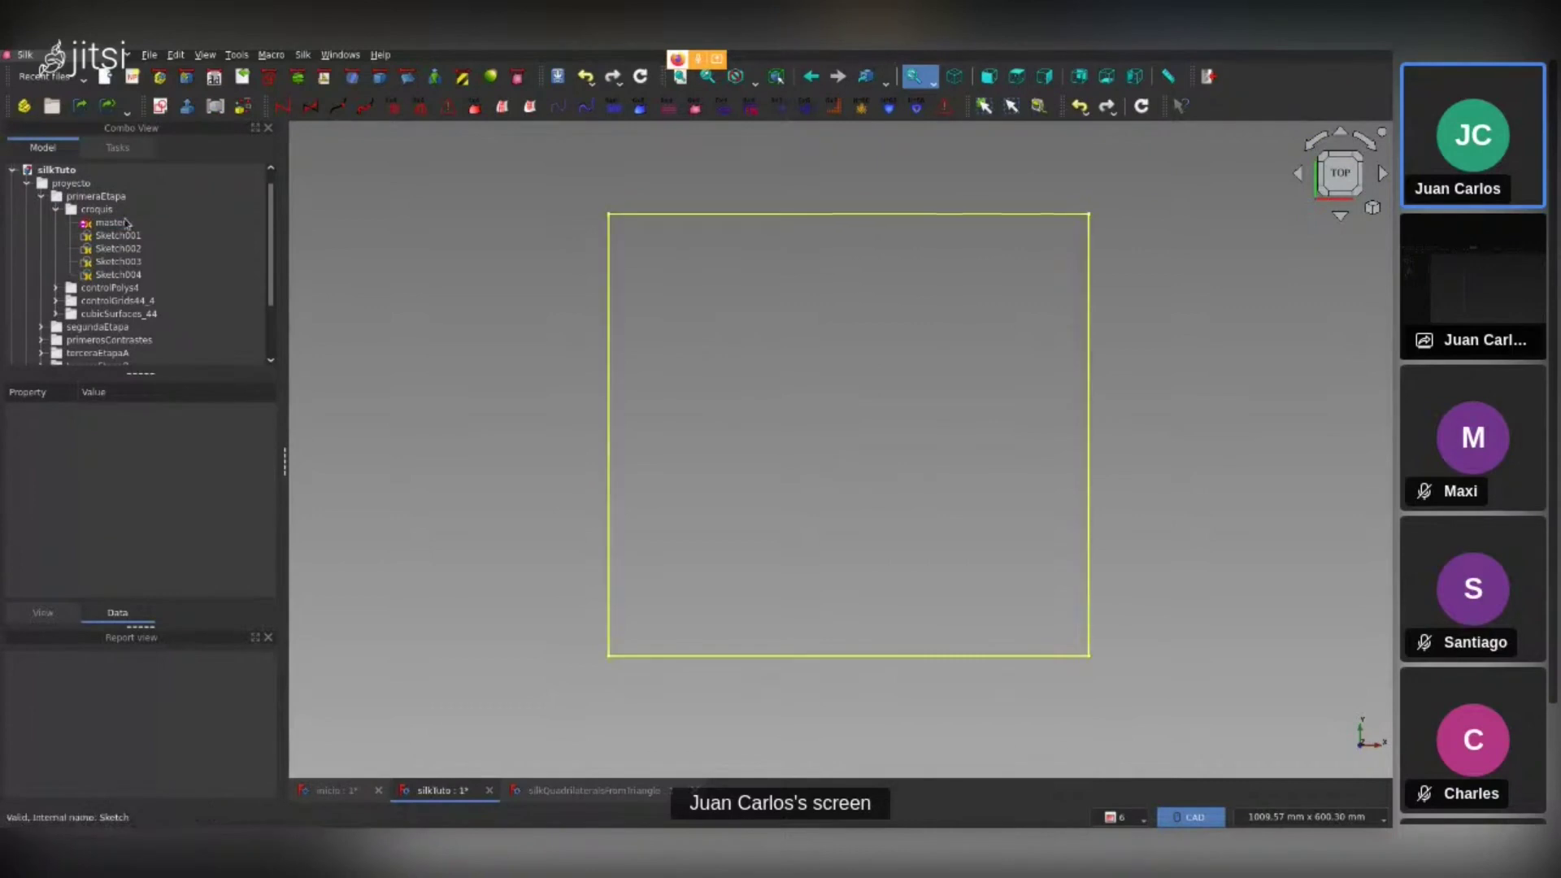
{"action": "scroll", "coordinate": [170, 230], "scroll_direction": "down", "scroll_amount": 1}
{"action": "scroll", "coordinate": [171, 230], "scroll_direction": "up", "scroll_amount": 2}
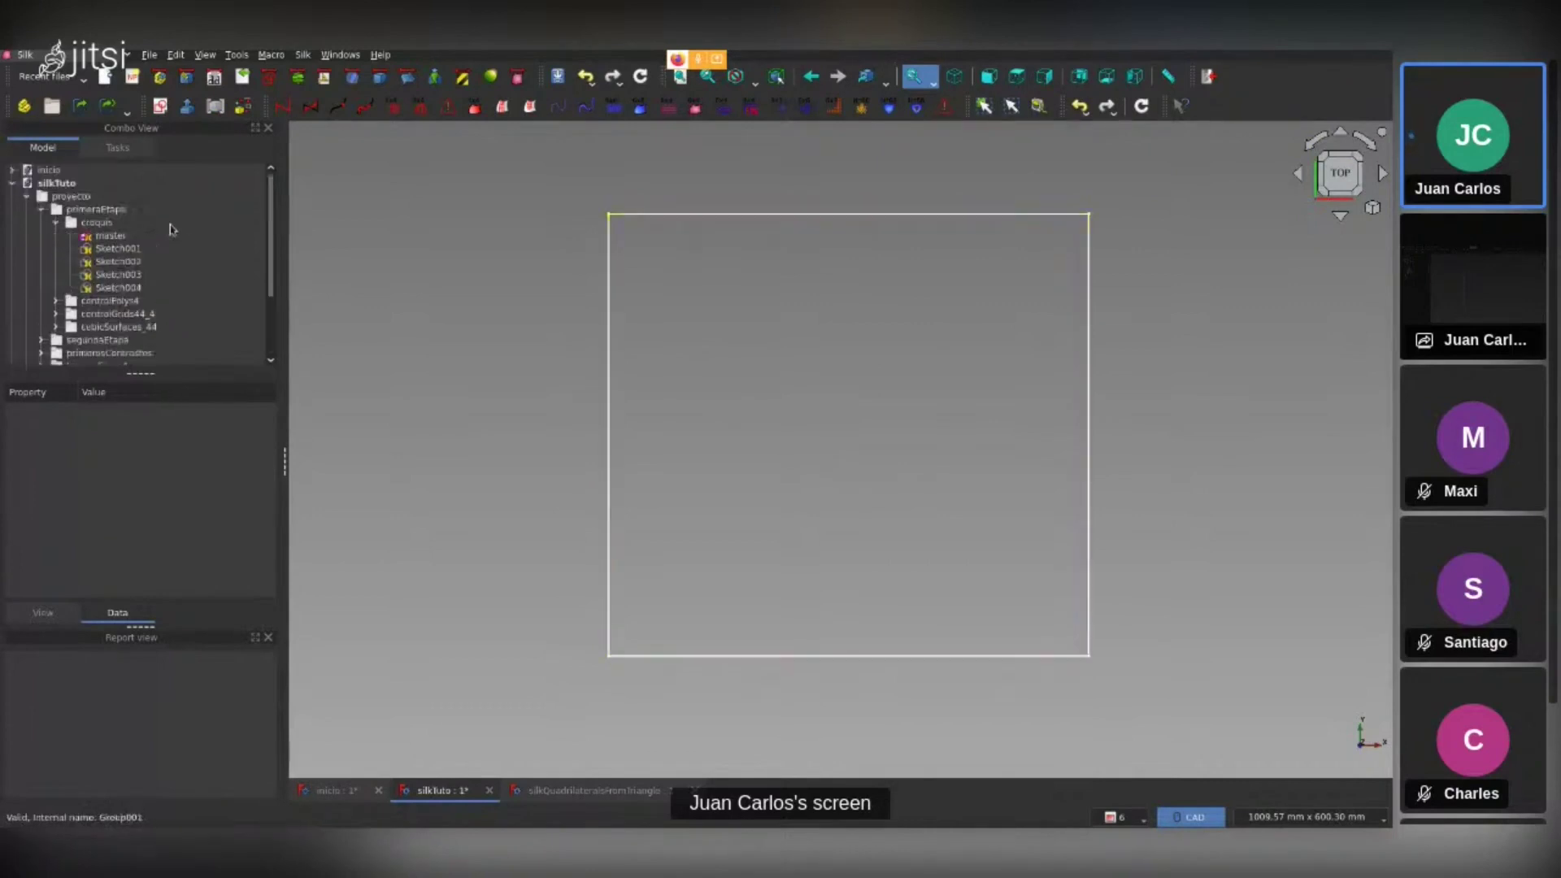
Switch to the Sketcher workbench and start a new sketch in the silkTuto document
{"action": "left_click", "coordinate": [276, 78]}
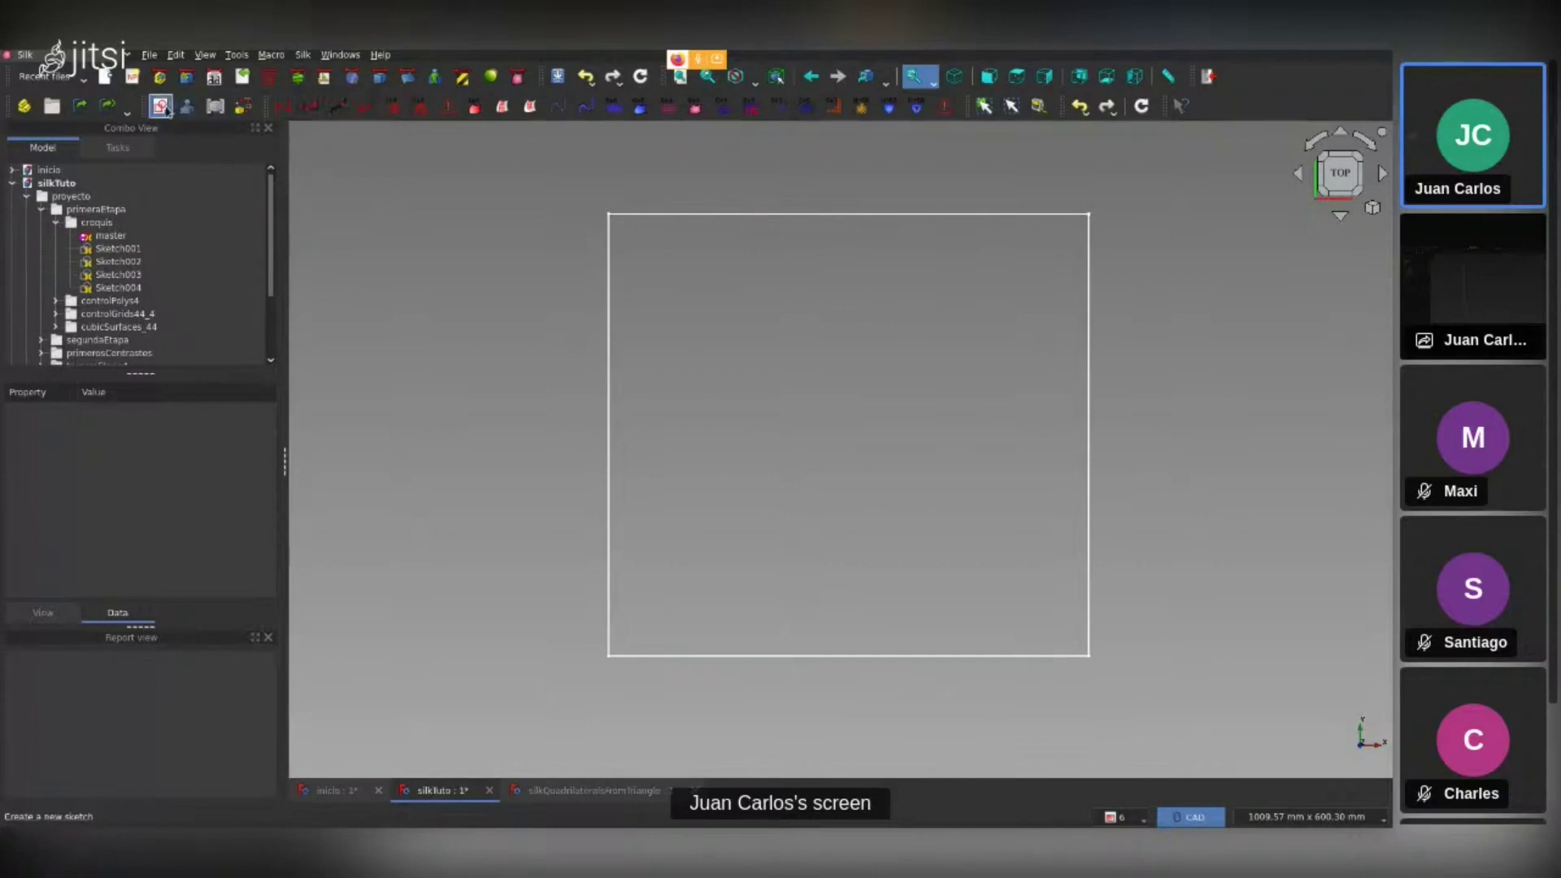
{"action": "left_click", "coordinate": [52, 180]}
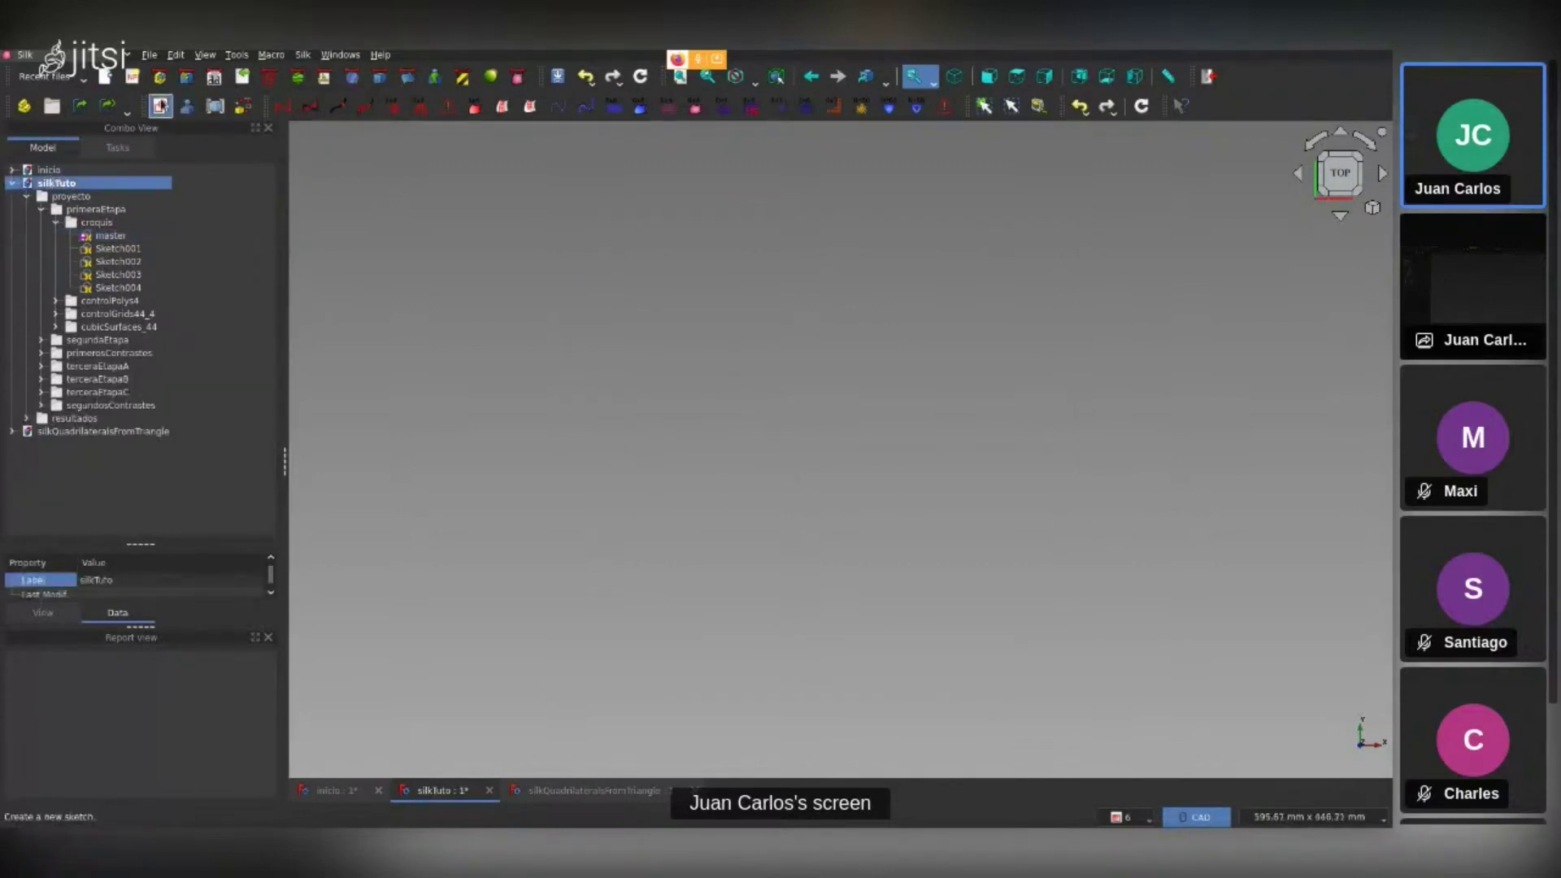
{"action": "left_click", "coordinate": [161, 106]}
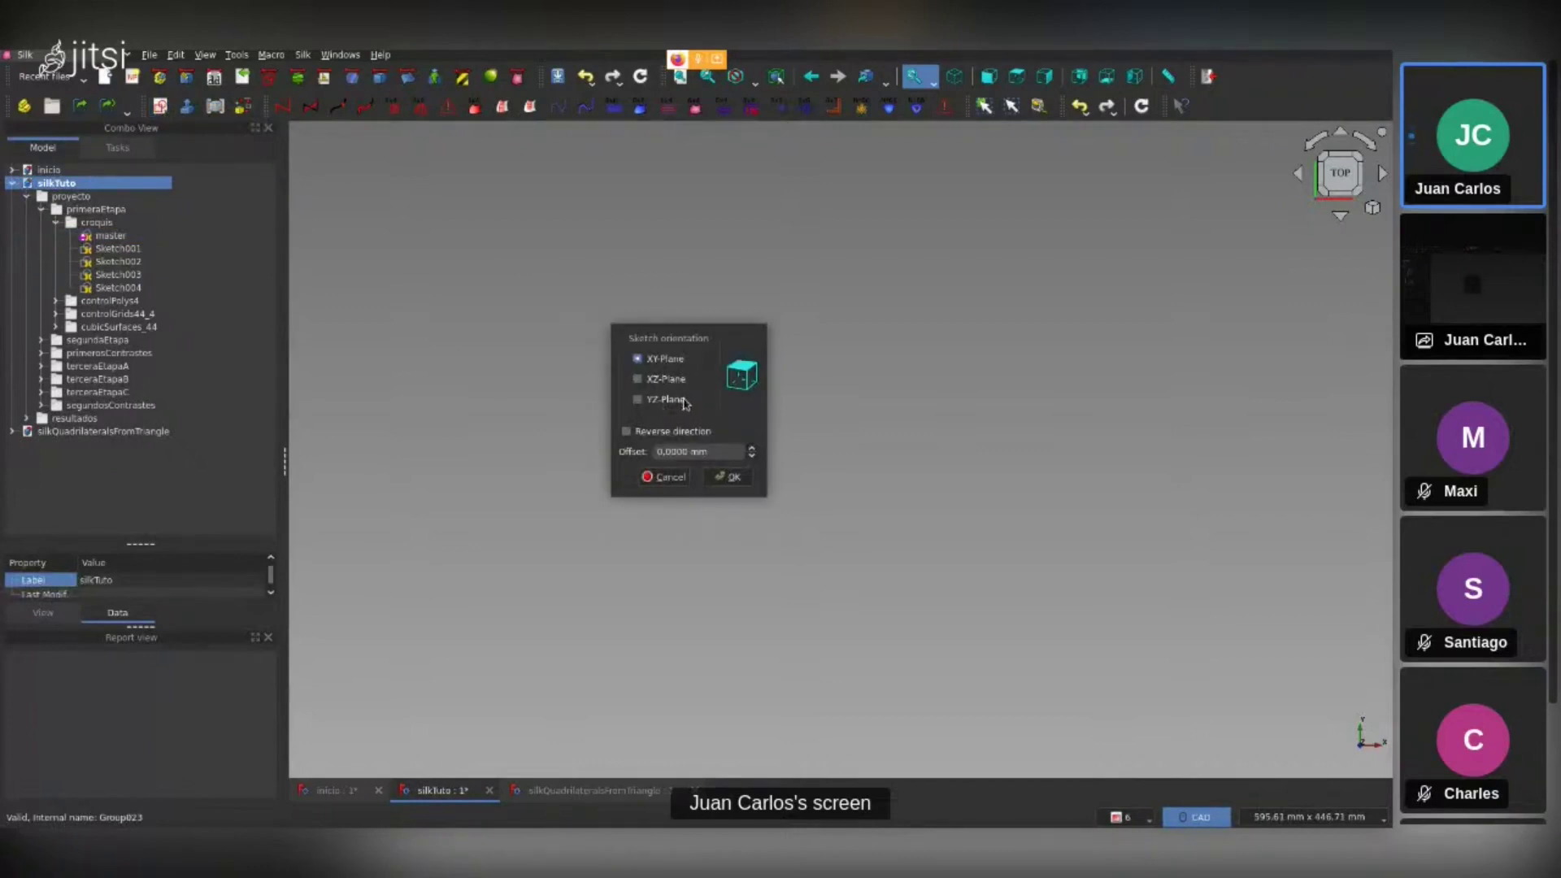
Draw a slot shape as Sketch018 on the XY plane and close the sketch
{"action": "left_click", "coordinate": [734, 477]}
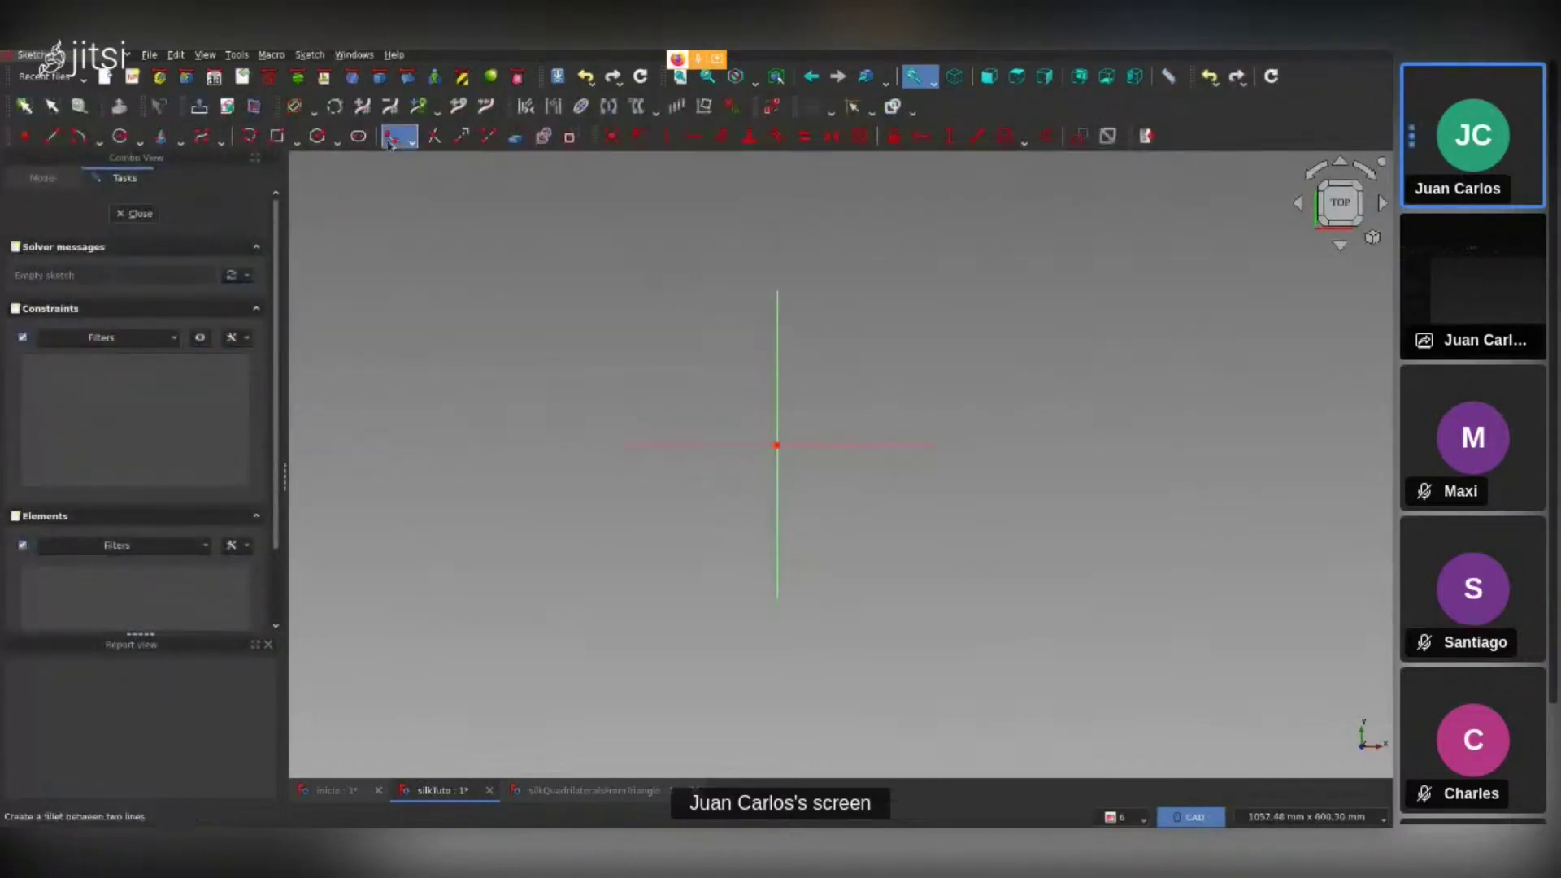
{"action": "left_click", "coordinate": [358, 135]}
{"action": "left_click", "coordinate": [718, 361]}
{"action": "left_click", "coordinate": [900, 318]}
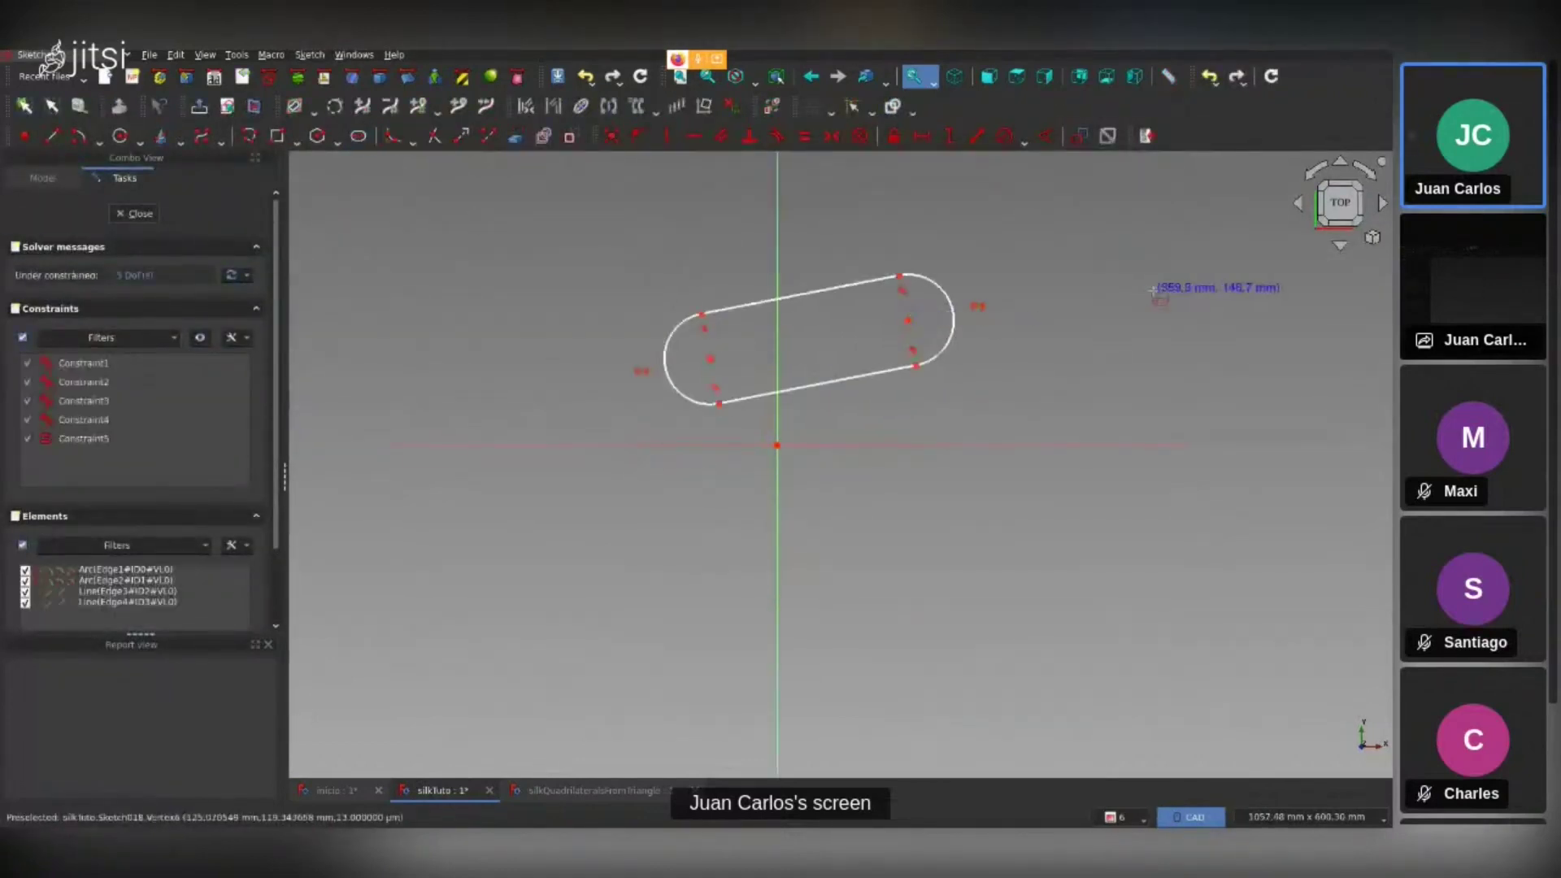
{"action": "left_click", "coordinate": [140, 213]}
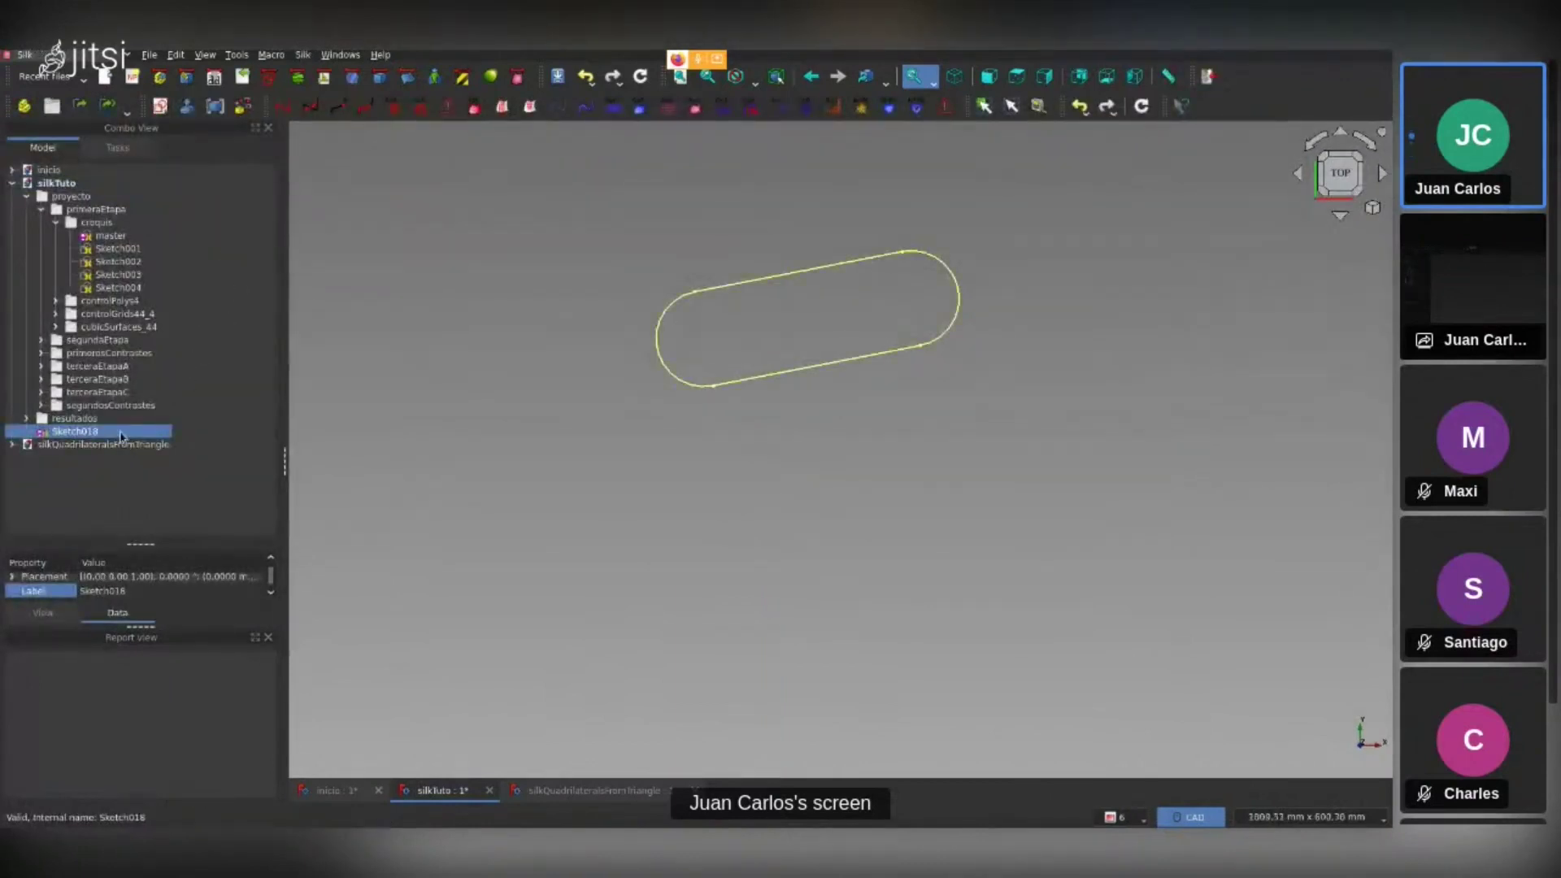
Try attaching Sketch018 with Object's XY, then cancel and discard the slot sketch
{"action": "left_click", "coordinate": [415, 464]}
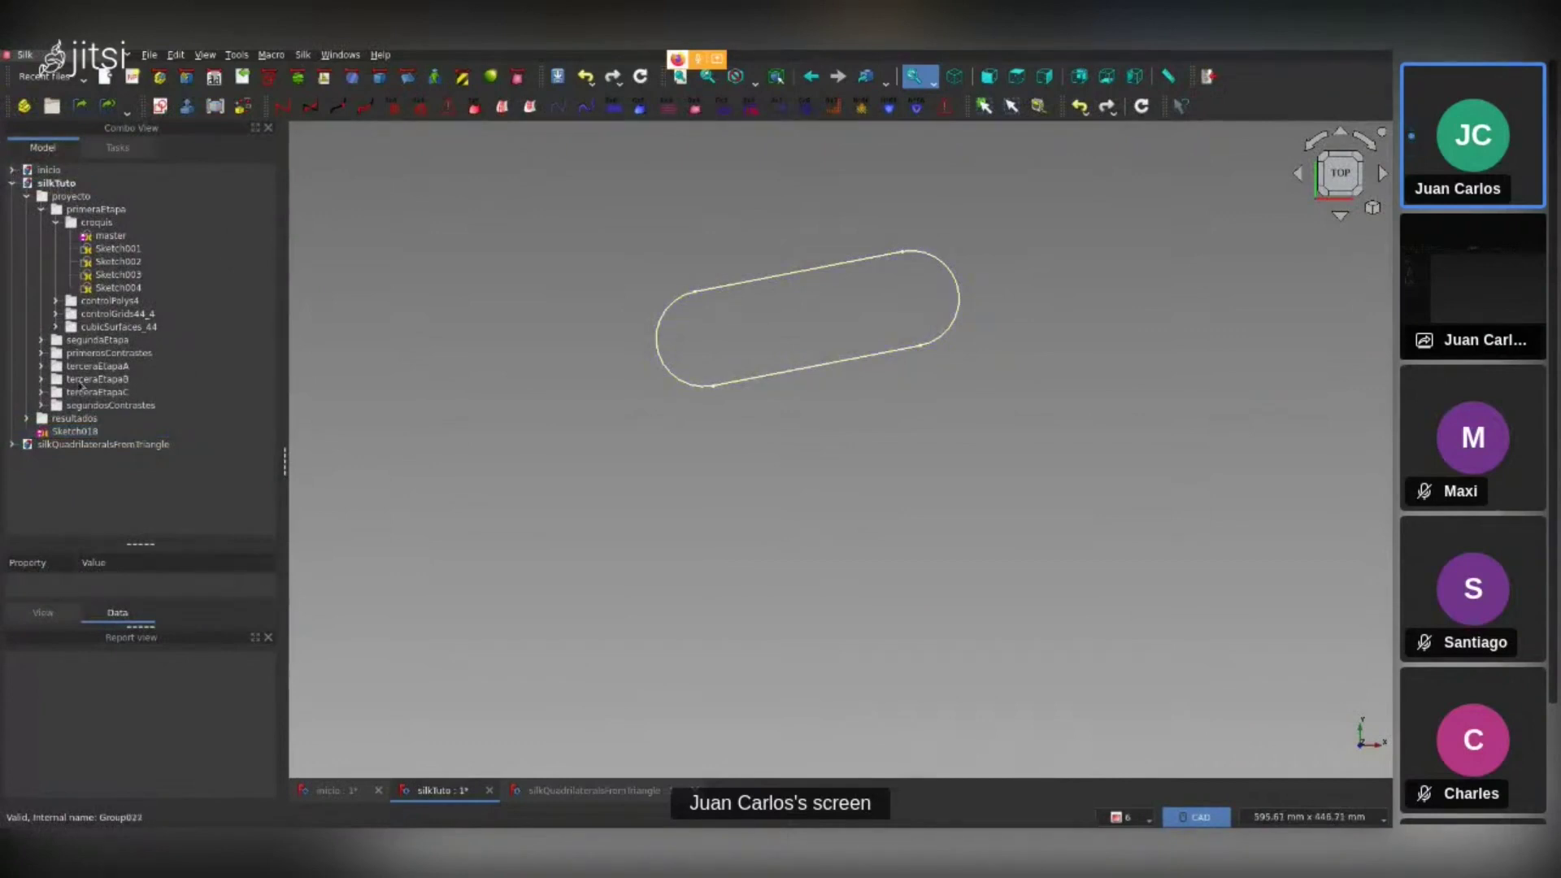
{"action": "left_click", "coordinate": [83, 435]}
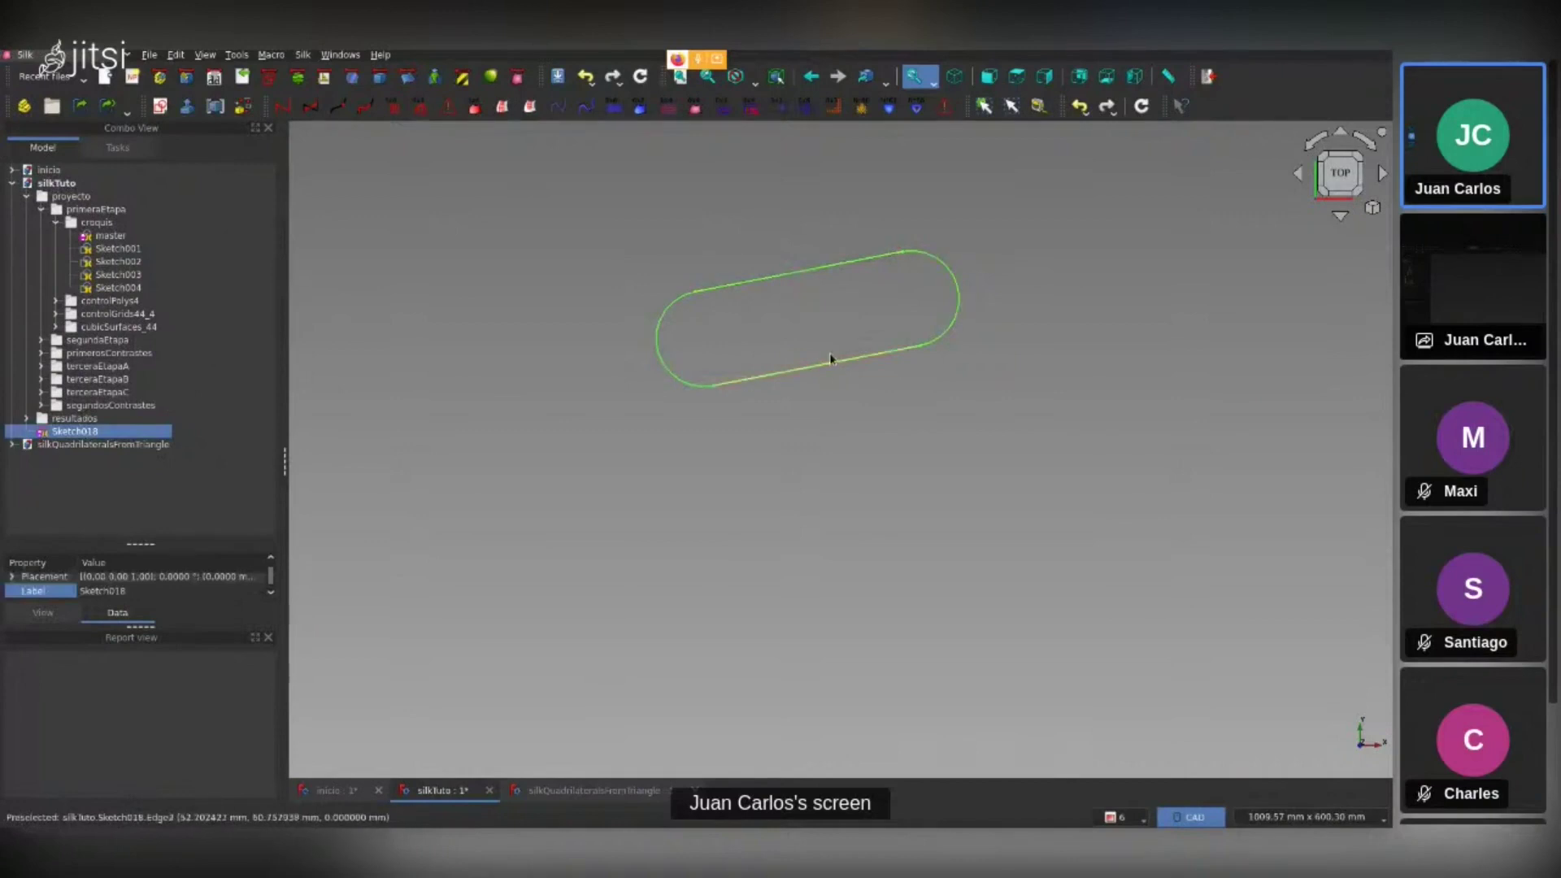
{"action": "left_click", "coordinate": [159, 103]}
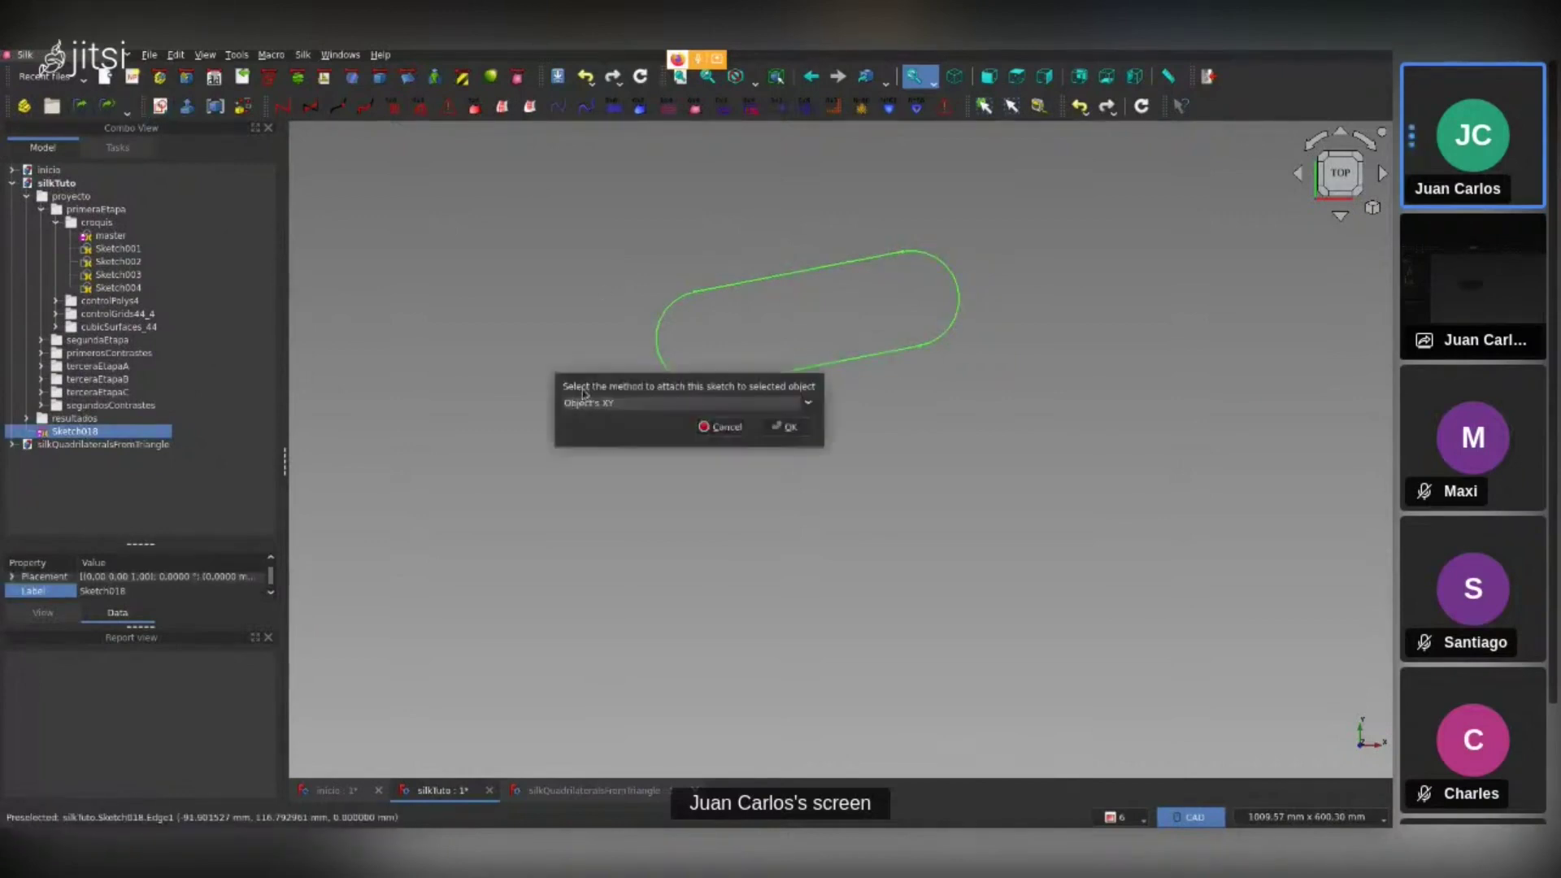
{"action": "left_click", "coordinate": [637, 402]}
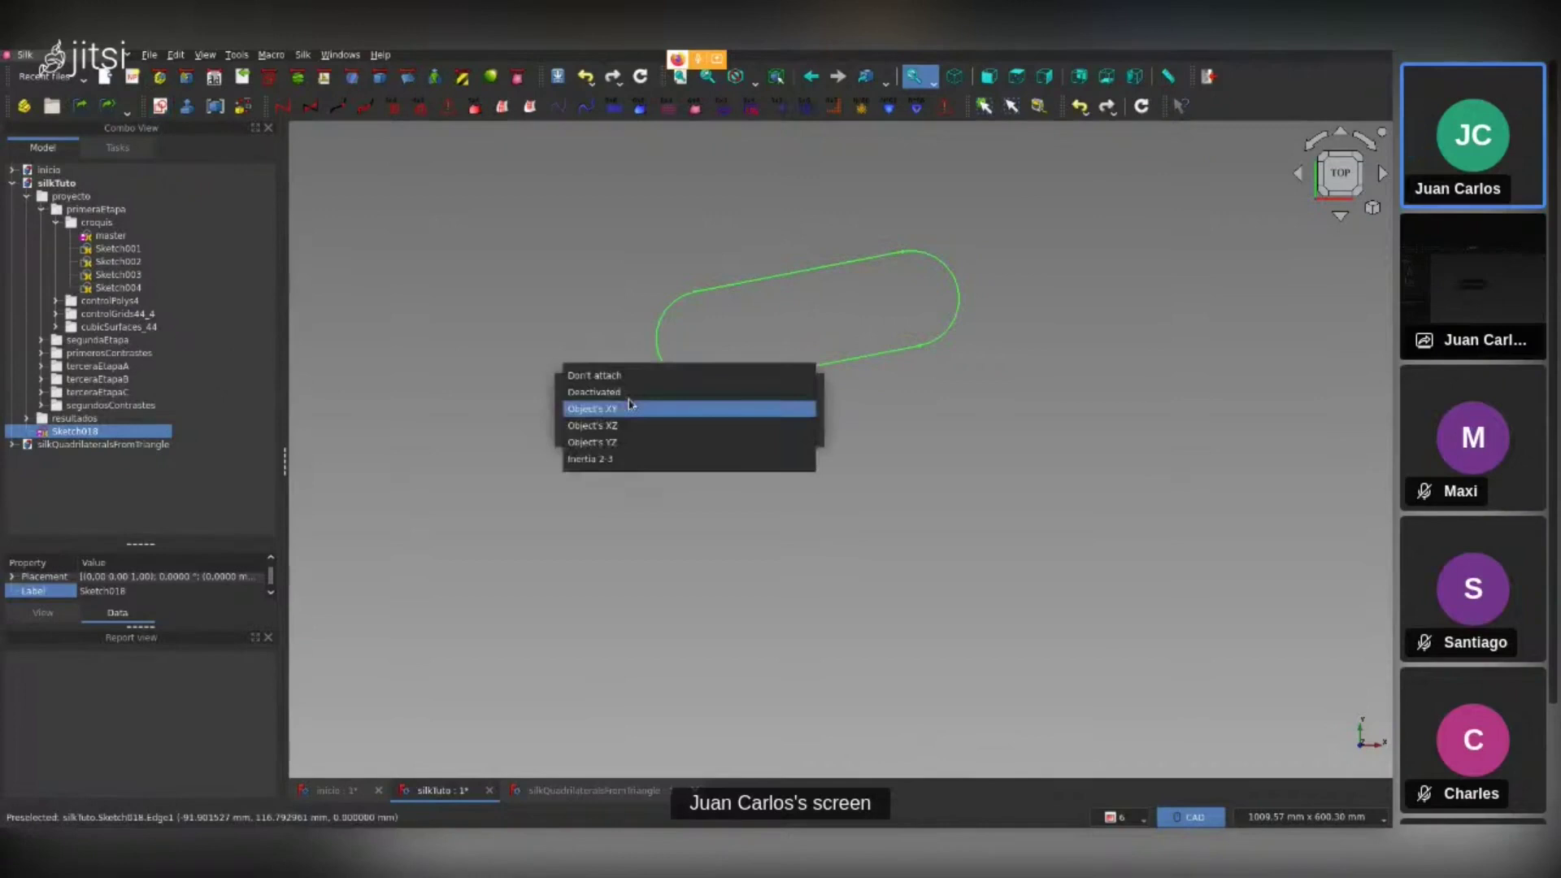
{"action": "left_click", "coordinate": [636, 442]}
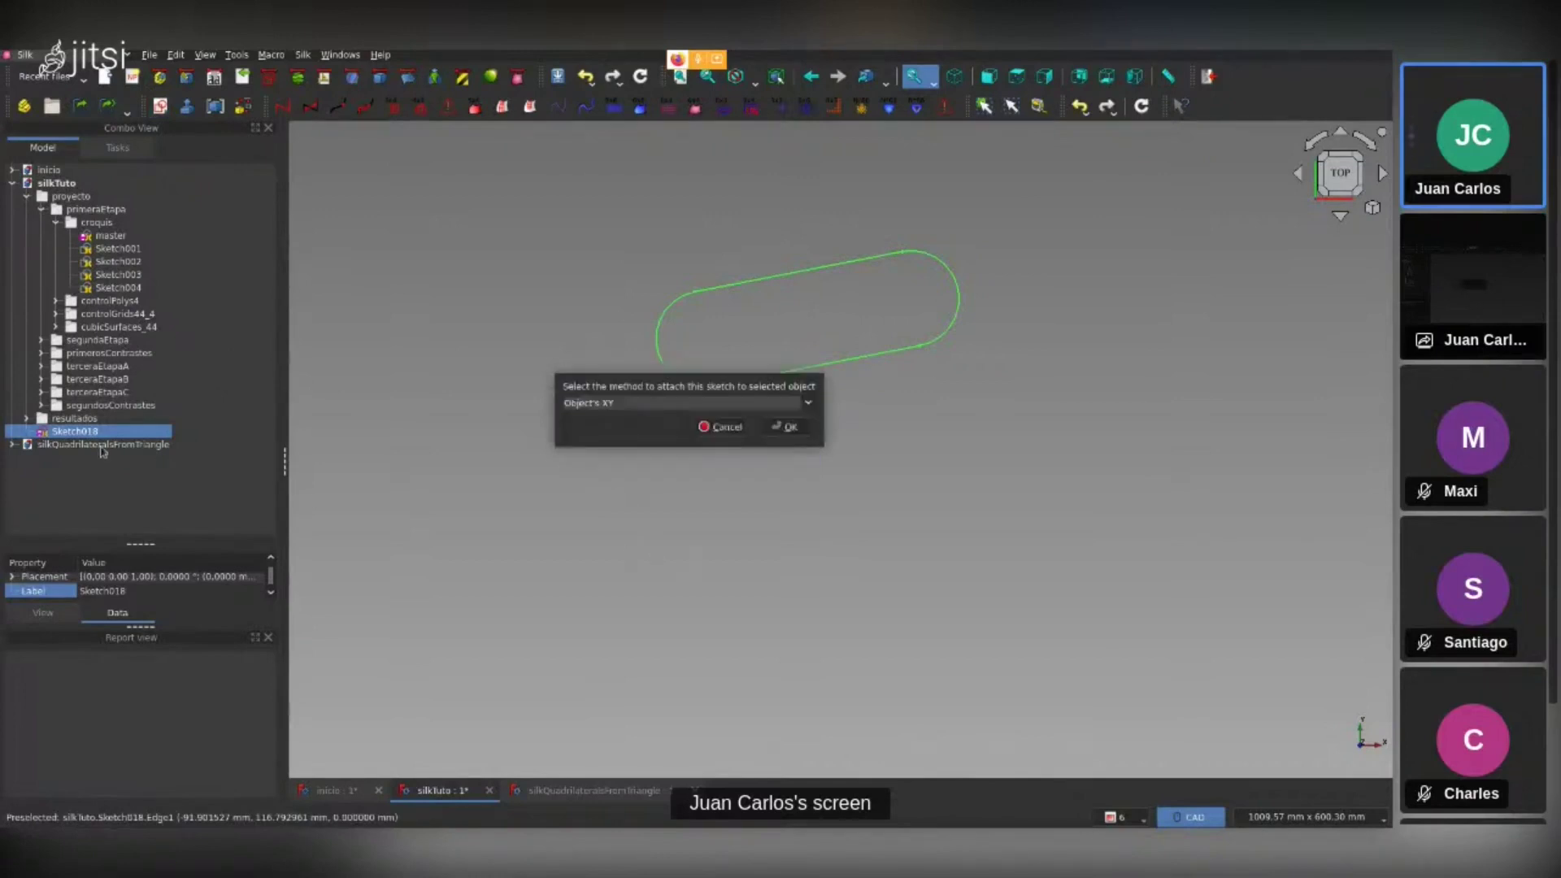
{"action": "key", "text": "Escape"}
Create Sketch018 attached Normal to edge on the master sketch's bottom edge, then inspect it
{"action": "scroll", "coordinate": [819, 456], "scroll_direction": "down", "scroll_amount": 2}
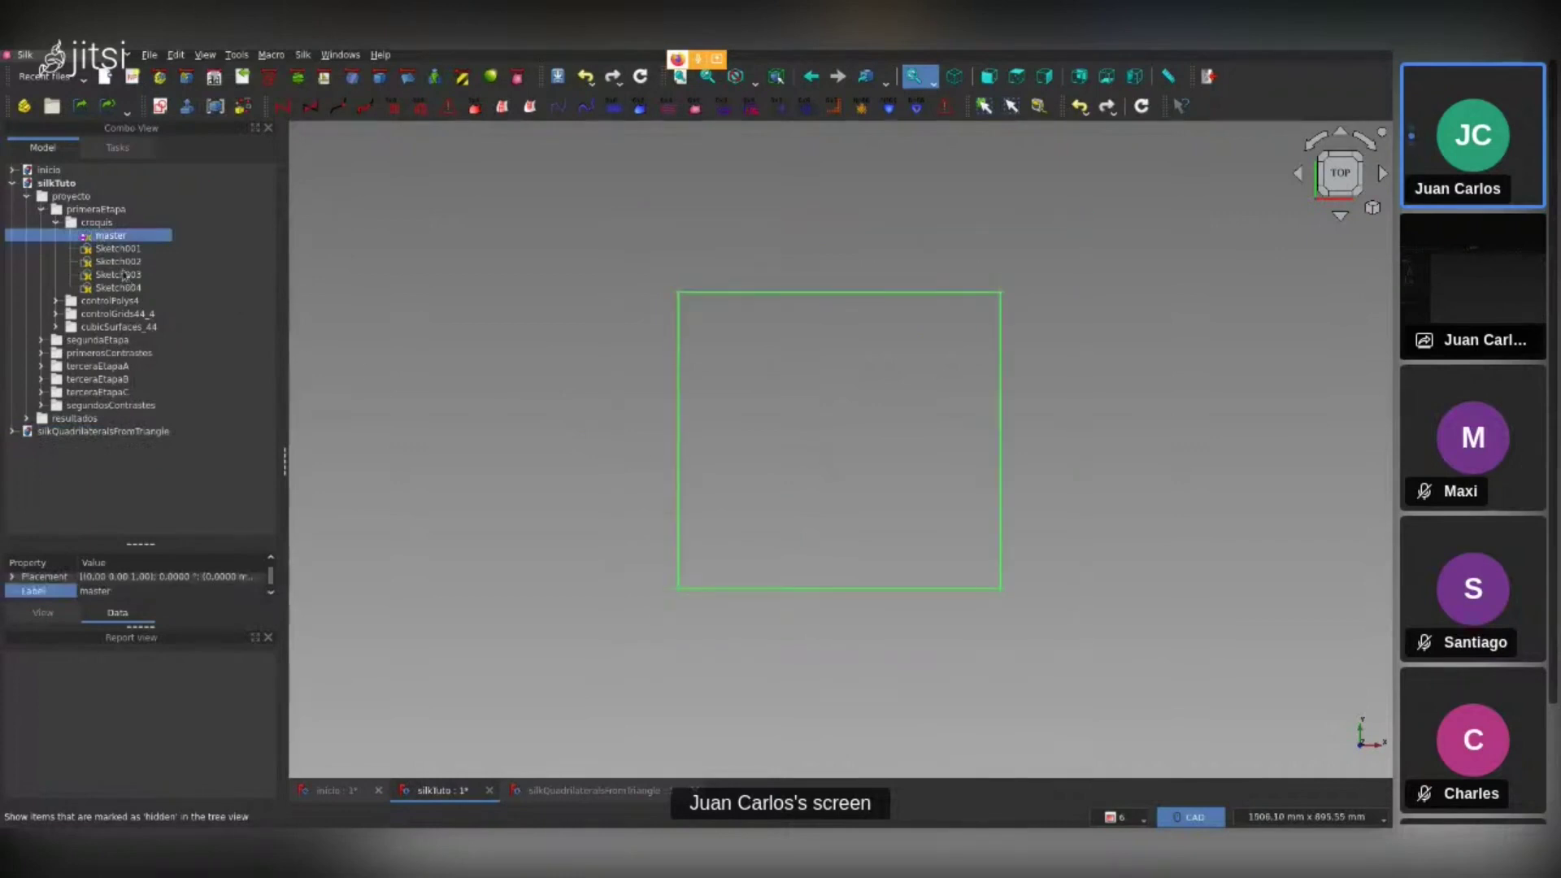
{"action": "left_click", "coordinate": [114, 248]}
{"action": "left_click", "coordinate": [701, 640]}
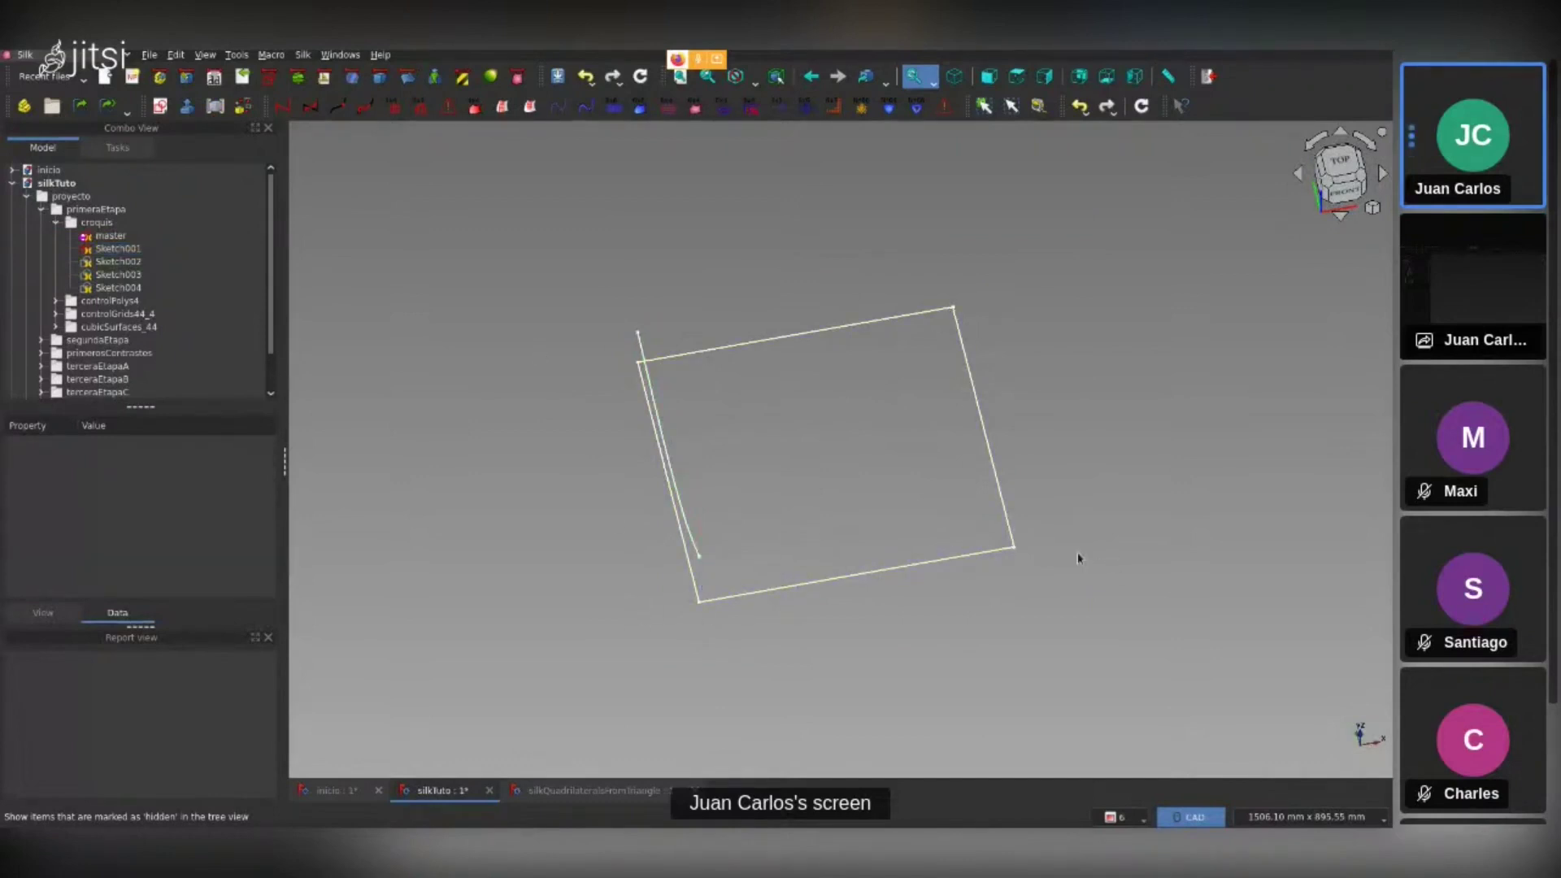
{"action": "left_click", "coordinate": [897, 580]}
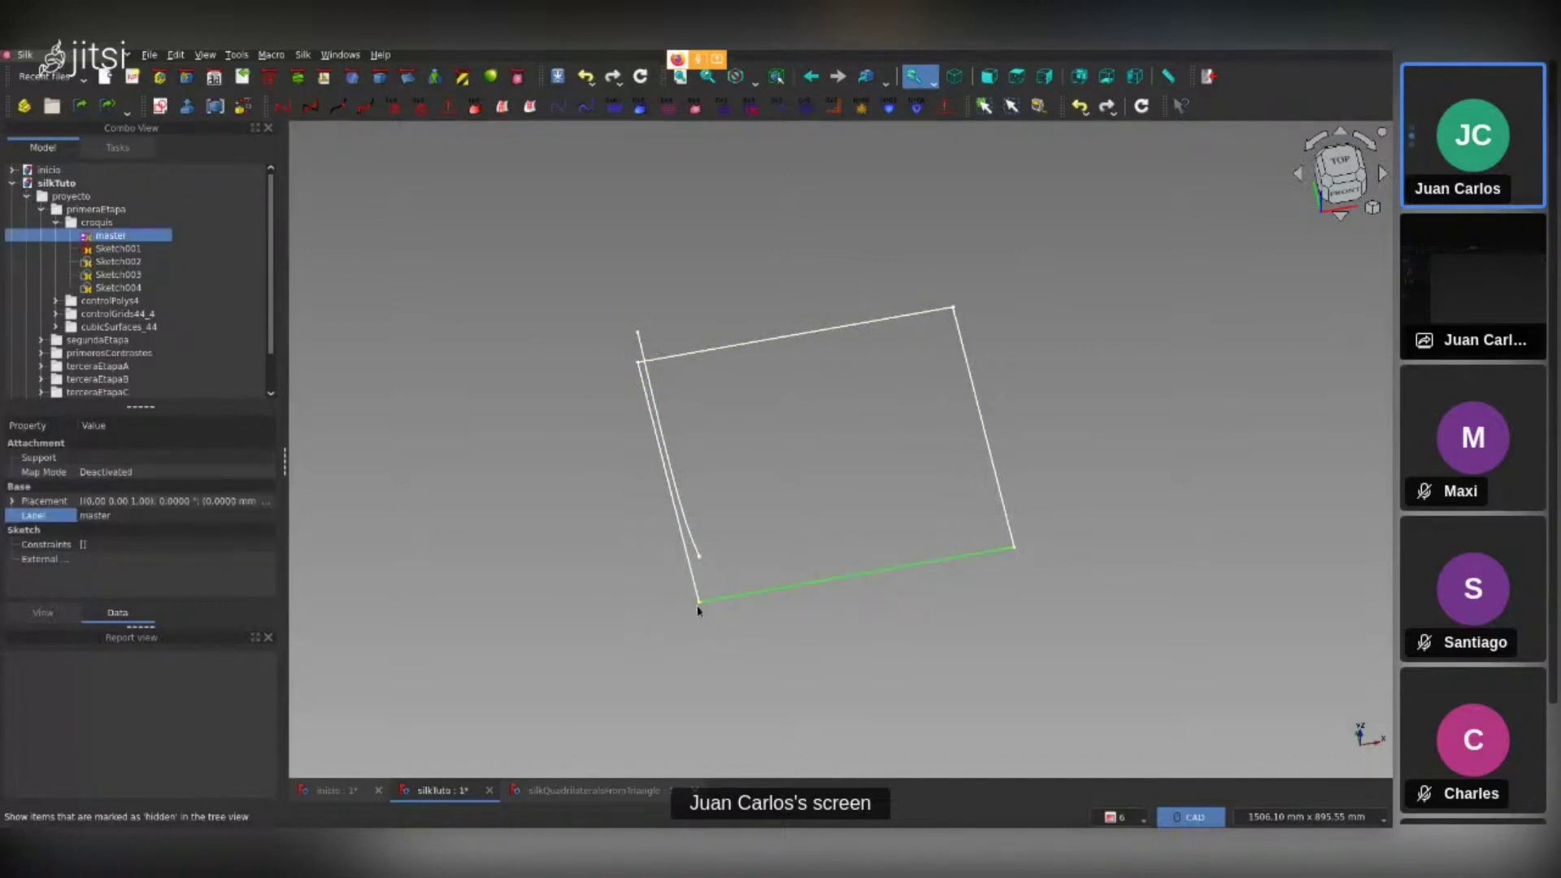
{"action": "left_click", "coordinate": [161, 107]}
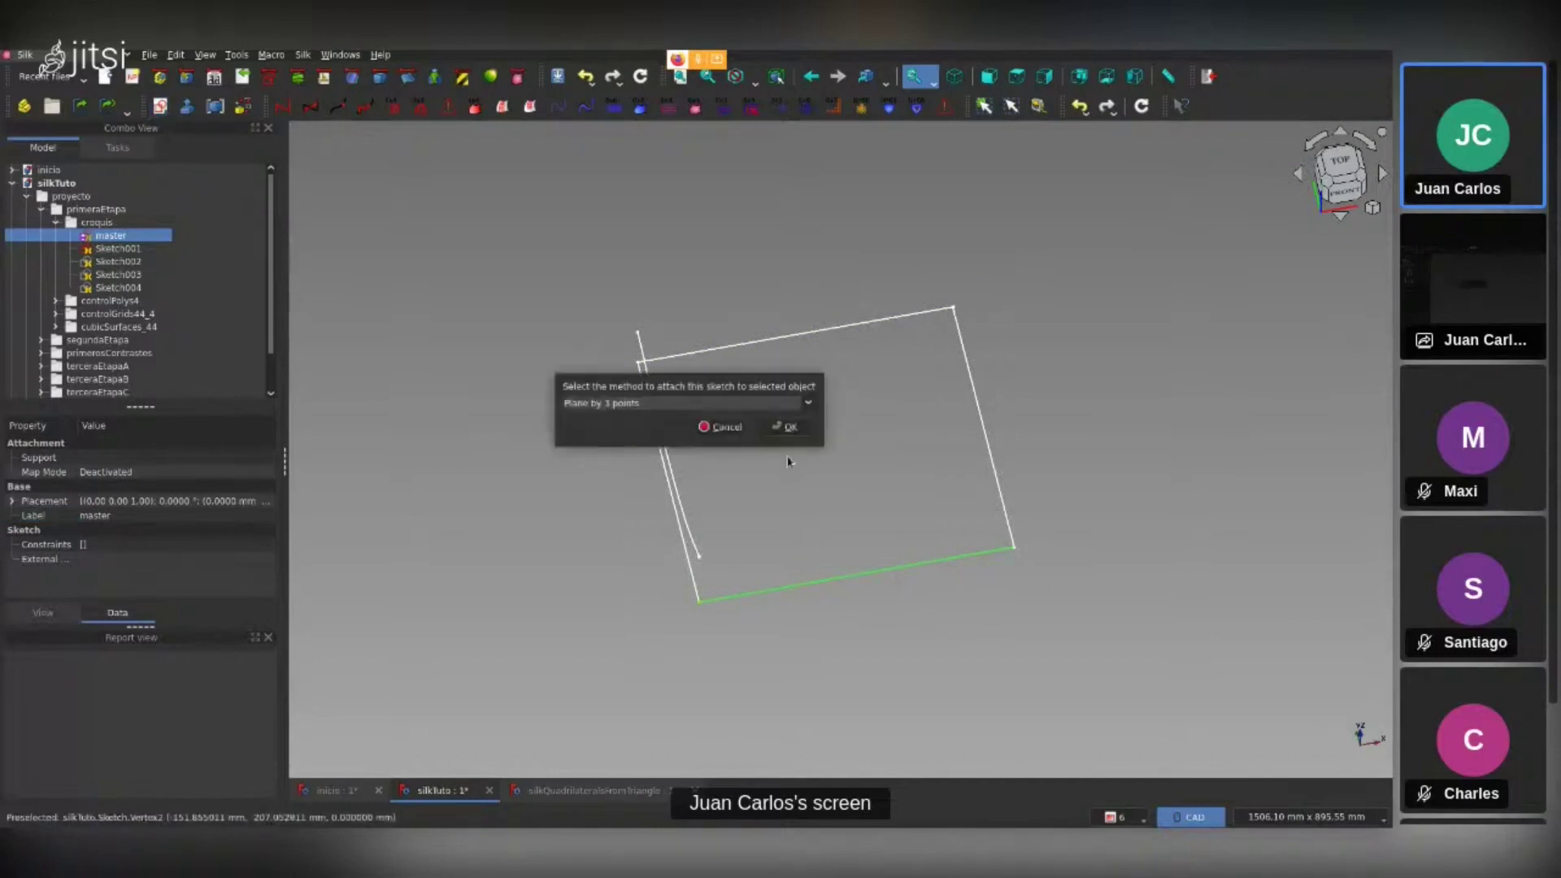
{"action": "scroll", "coordinate": [733, 406], "scroll_direction": "up", "scroll_amount": 1}
{"action": "left_click", "coordinate": [787, 427]}
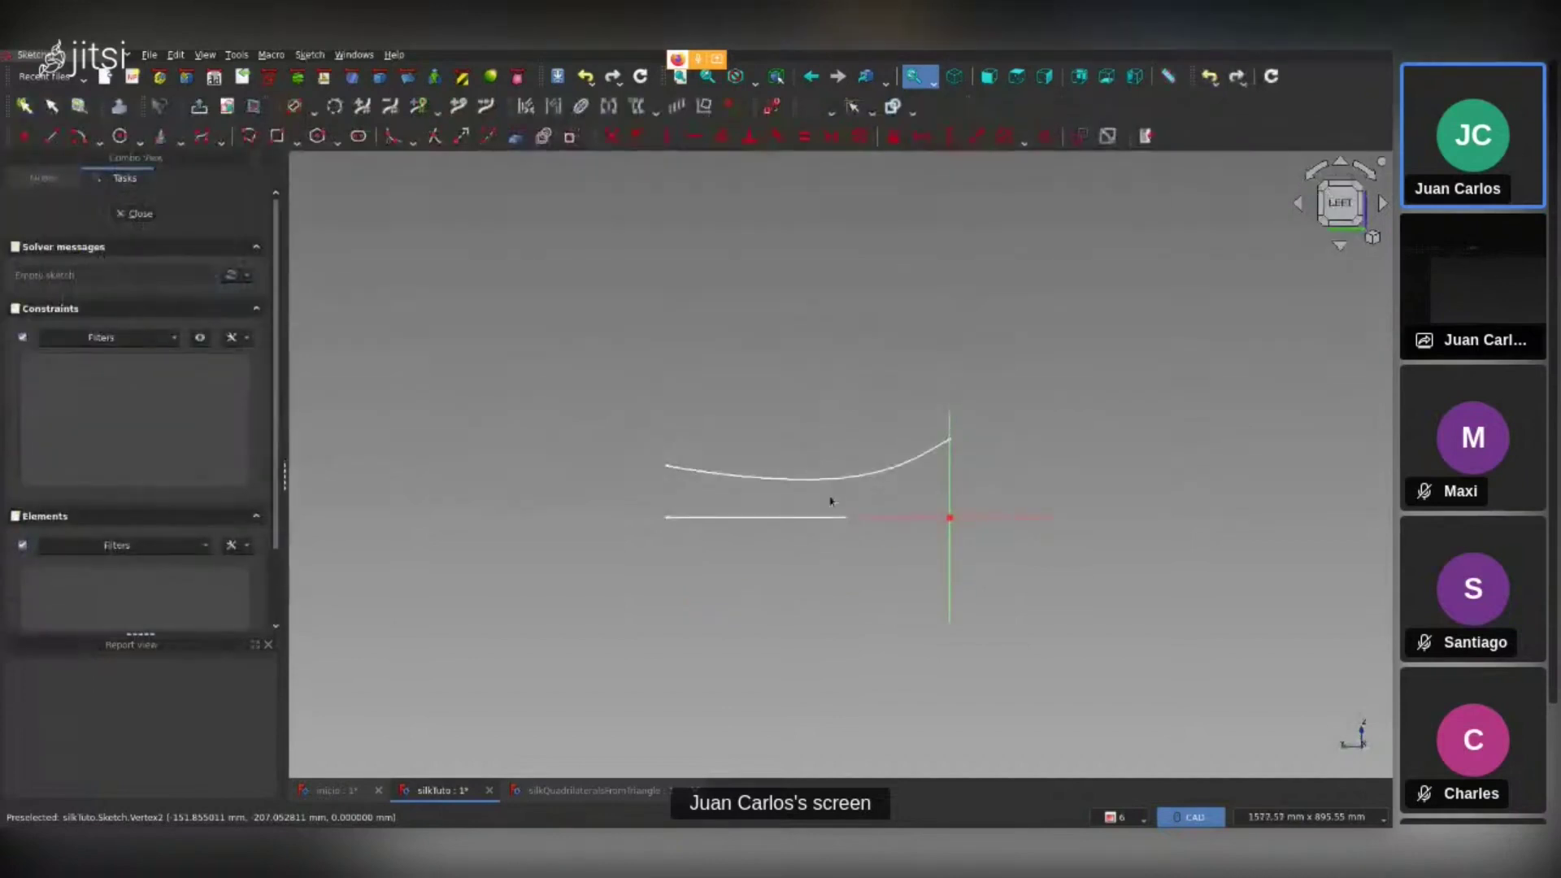
{"action": "mouse_move", "coordinate": [952, 488]}
{"action": "middle_mouse_down"}
{"action": "mouse_move", "coordinate": [917, 537]}
{"action": "mouse_move", "coordinate": [917, 359]}
{"action": "mouse_move", "coordinate": [905, 470]}
{"action": "middle_mouse_up"}
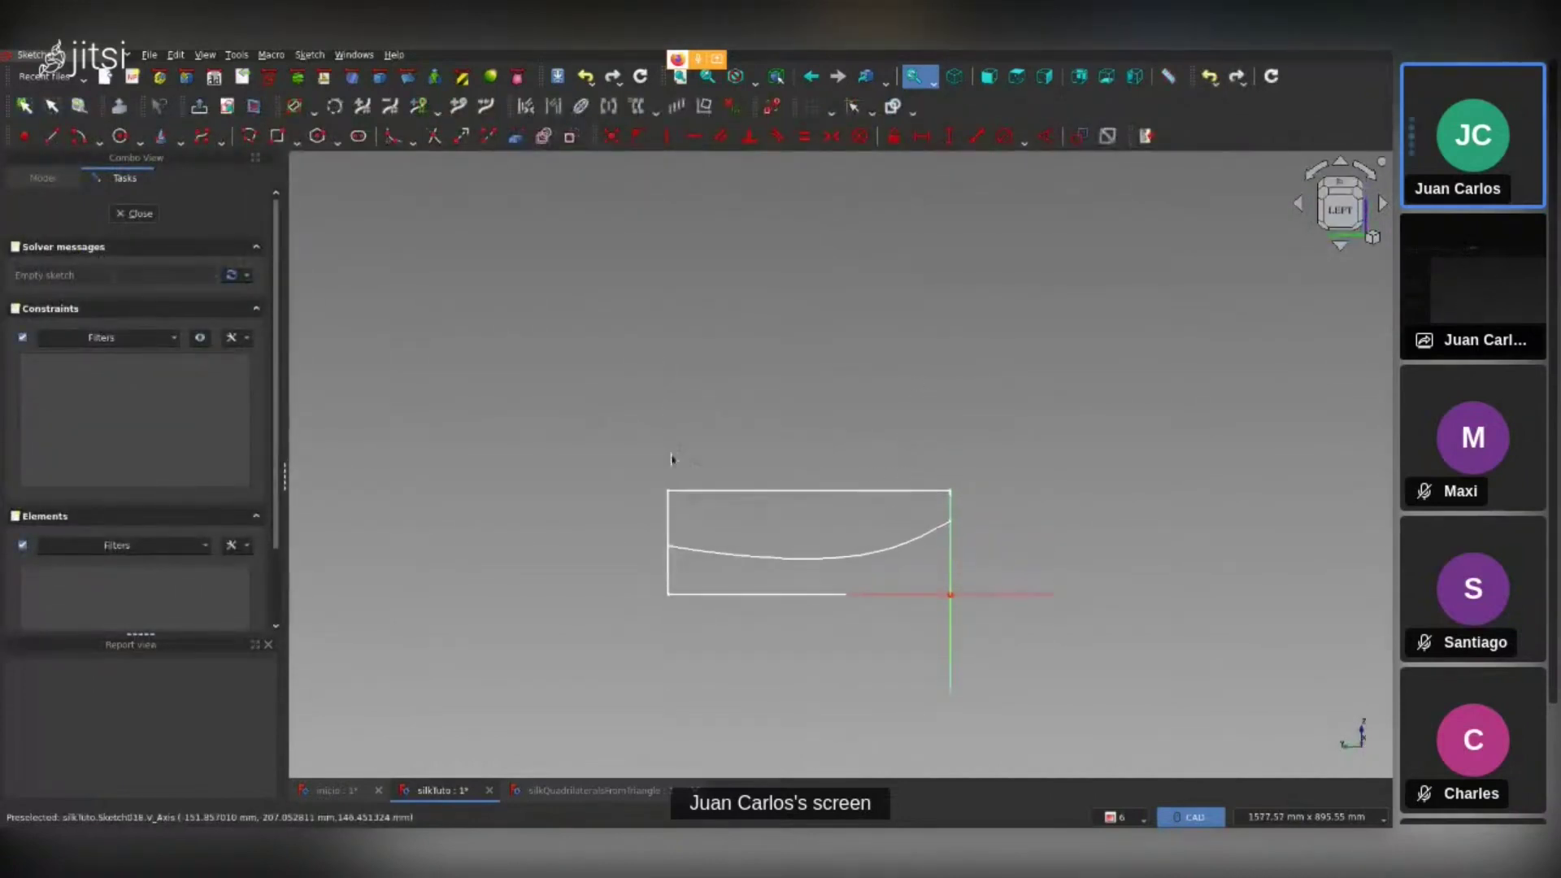
{"action": "left_click", "coordinate": [157, 216]}
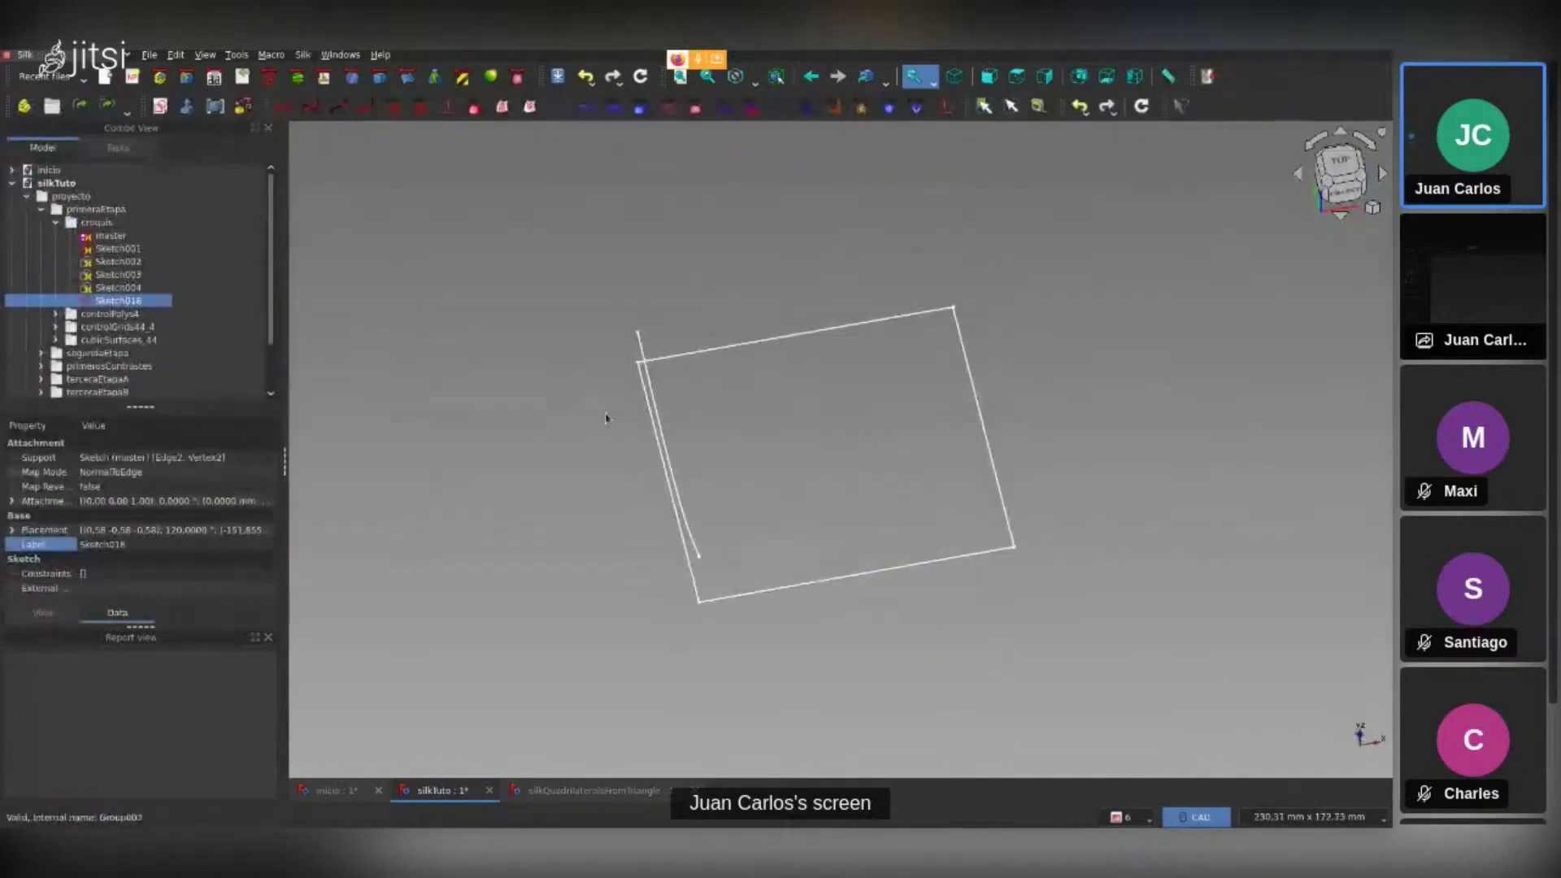
{"action": "mouse_move", "coordinate": [706, 549]}
{"action": "middle_mouse_down"}
{"action": "mouse_move", "coordinate": [826, 513]}
{"action": "mouse_move", "coordinate": [892, 522]}
{"action": "mouse_move", "coordinate": [732, 550]}
{"action": "mouse_move", "coordinate": [1000, 387]}
{"action": "mouse_move", "coordinate": [1017, 340]}
{"action": "middle_mouse_up"}
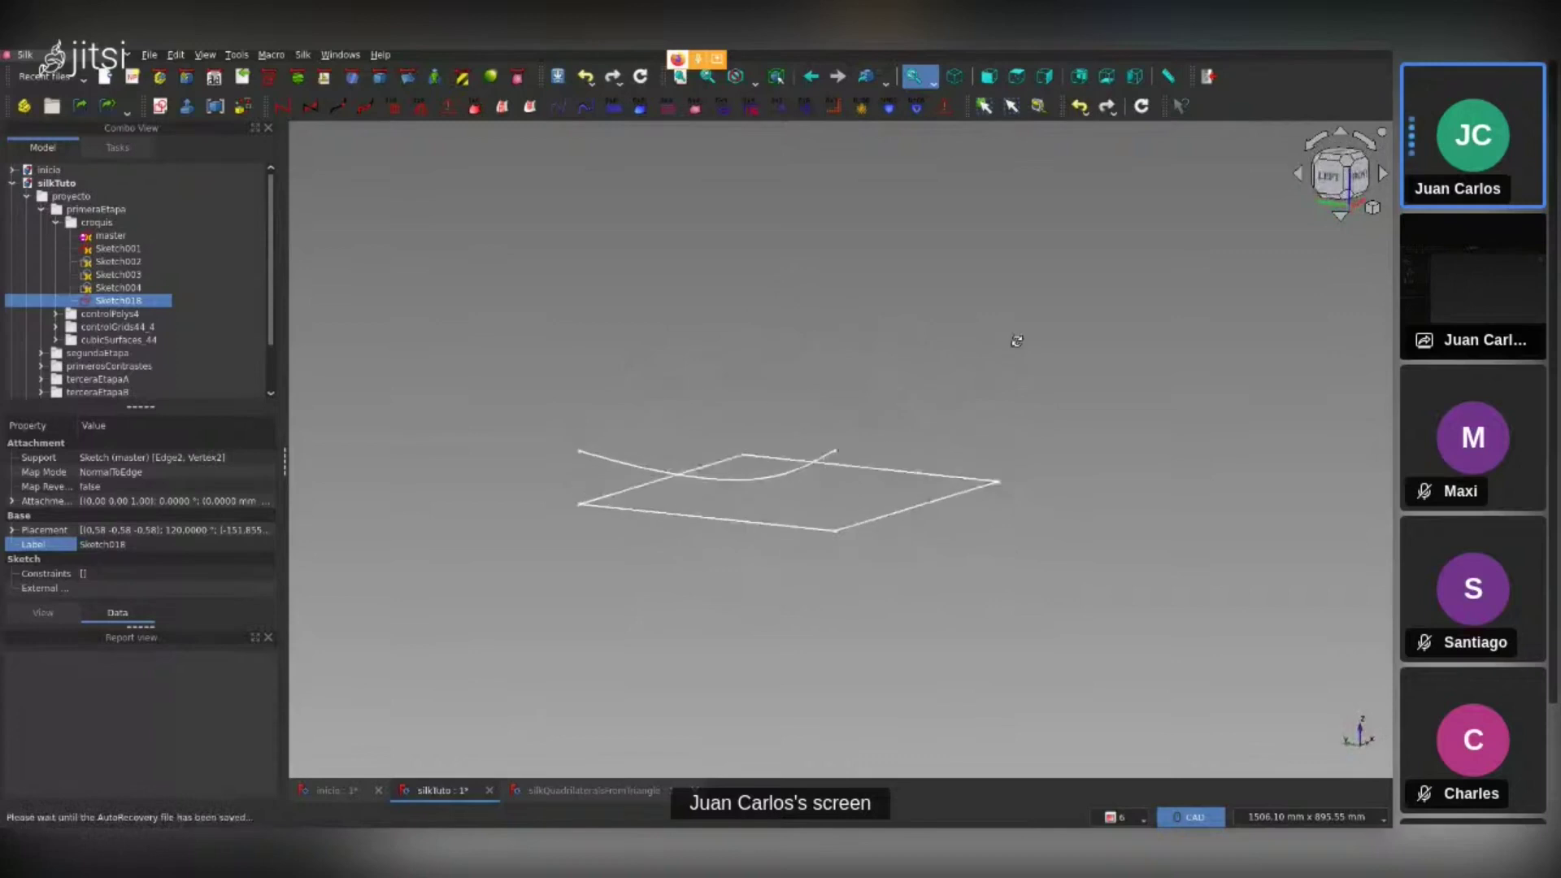
{"action": "mouse_move", "coordinate": [798, 463]}
{"action": "middle_mouse_down"}
{"action": "mouse_move", "coordinate": [846, 373]}
{"action": "mouse_move", "coordinate": [849, 394]}
{"action": "mouse_move", "coordinate": [735, 401]}
{"action": "mouse_move", "coordinate": [820, 433]}
{"action": "middle_mouse_up"}
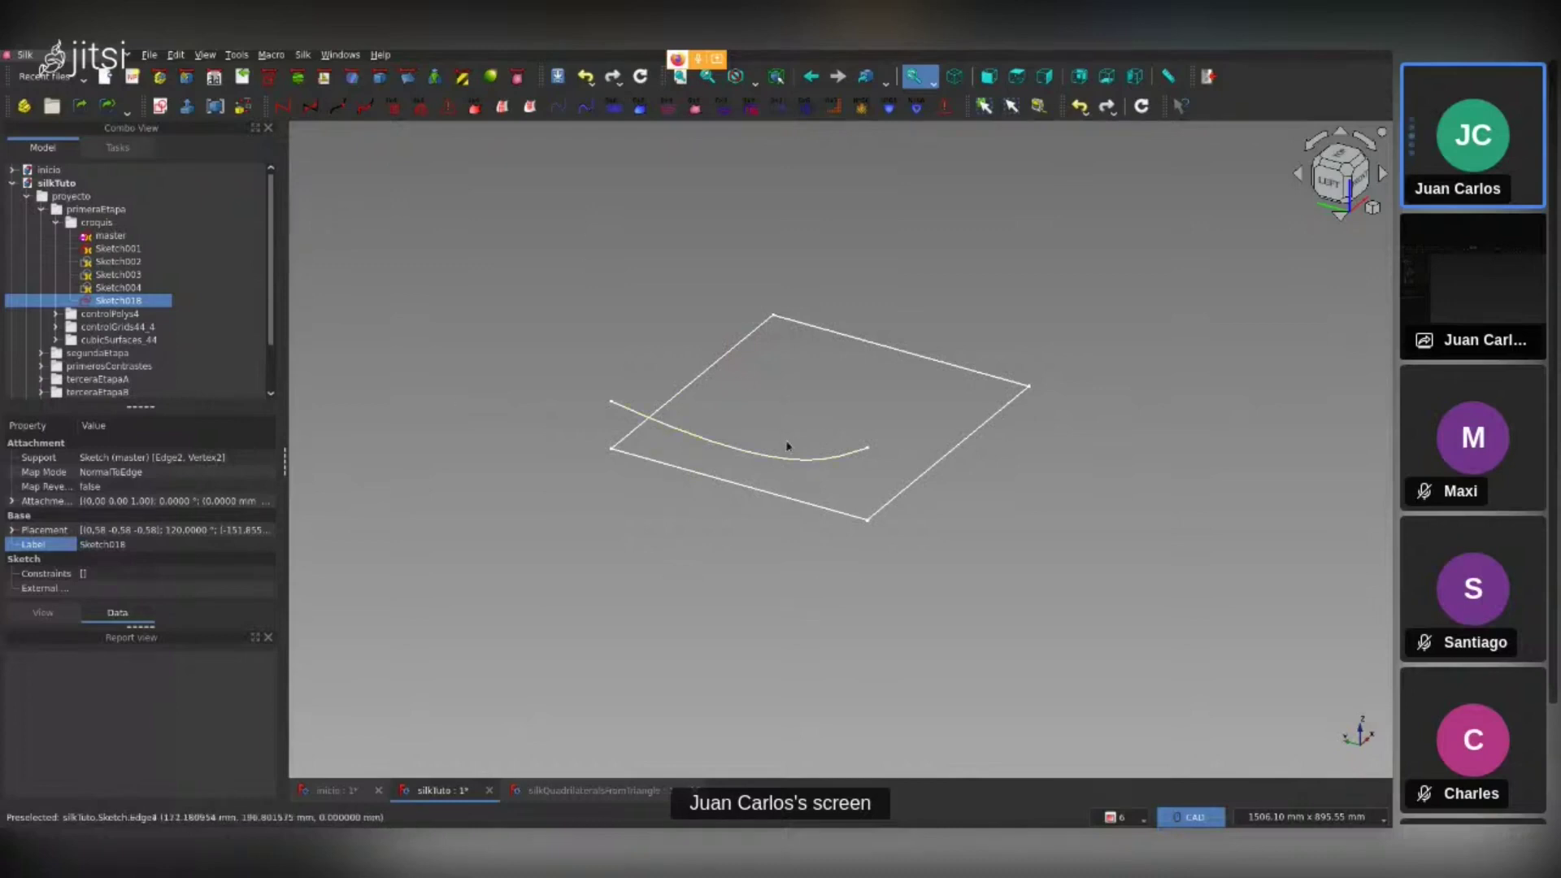
{"action": "right_click", "coordinate": [159, 300]}
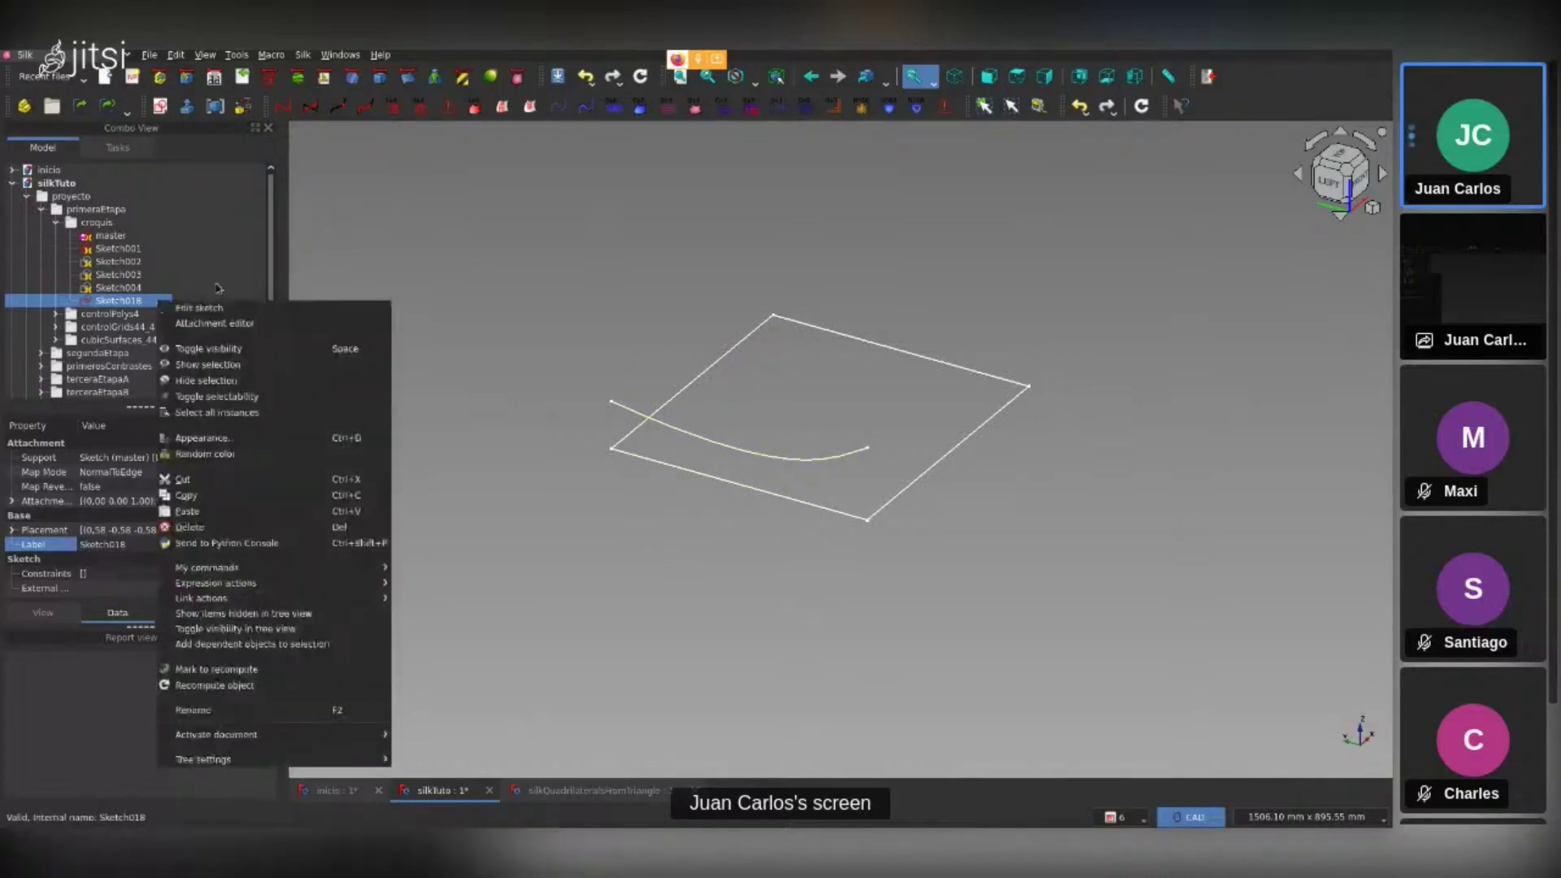
{"action": "left_click", "coordinate": [291, 297]}
{"action": "left_click", "coordinate": [122, 261]}
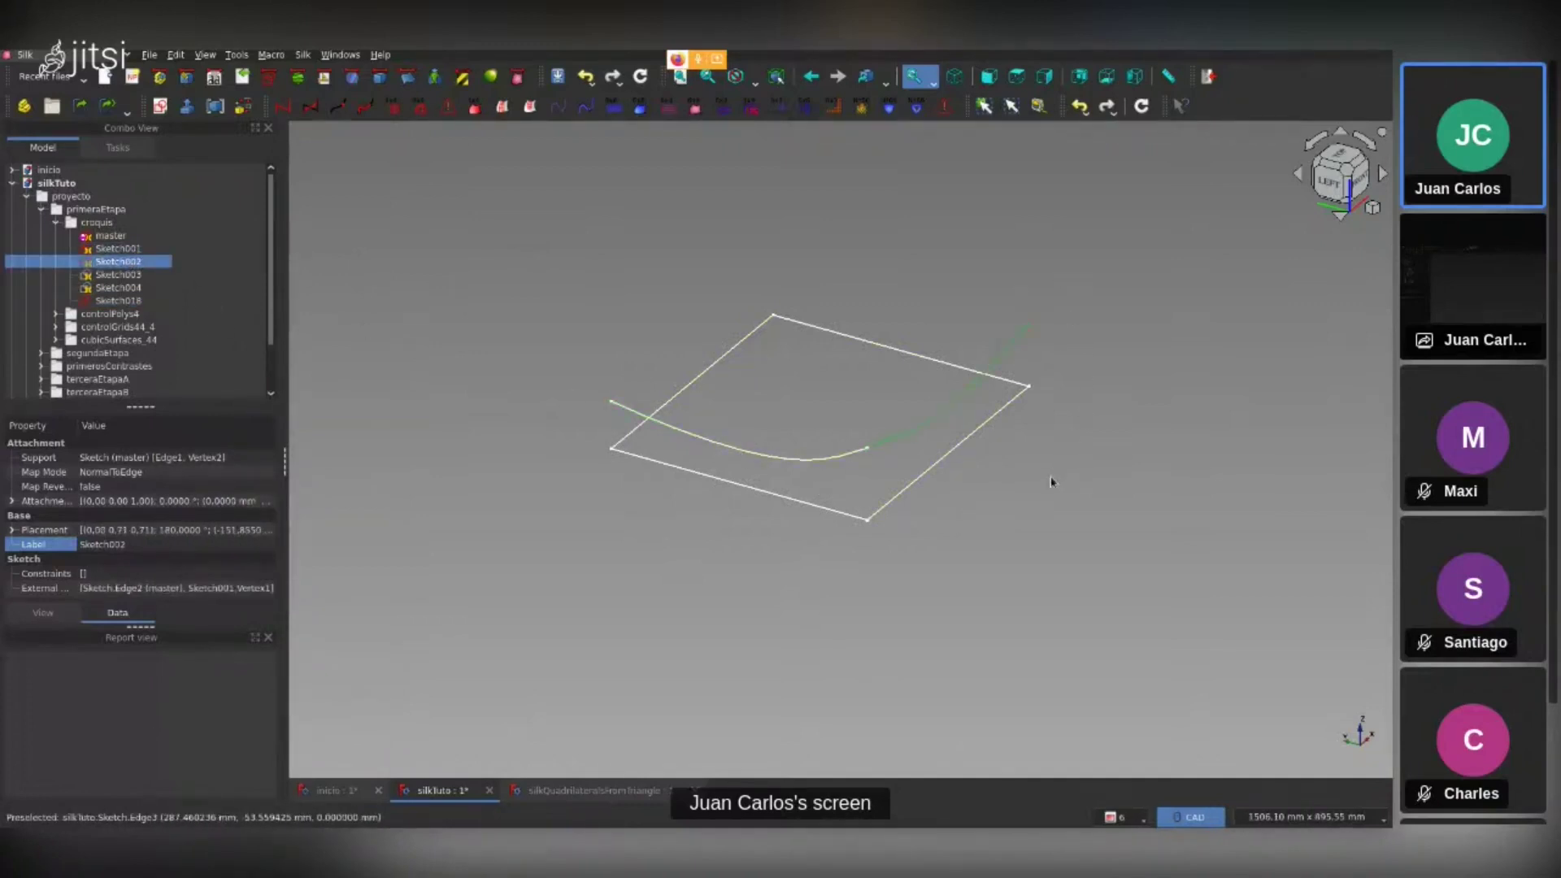
{"action": "middle_click_drag", "start_coordinate": [1097, 230], "coordinate": [1030, 271]}
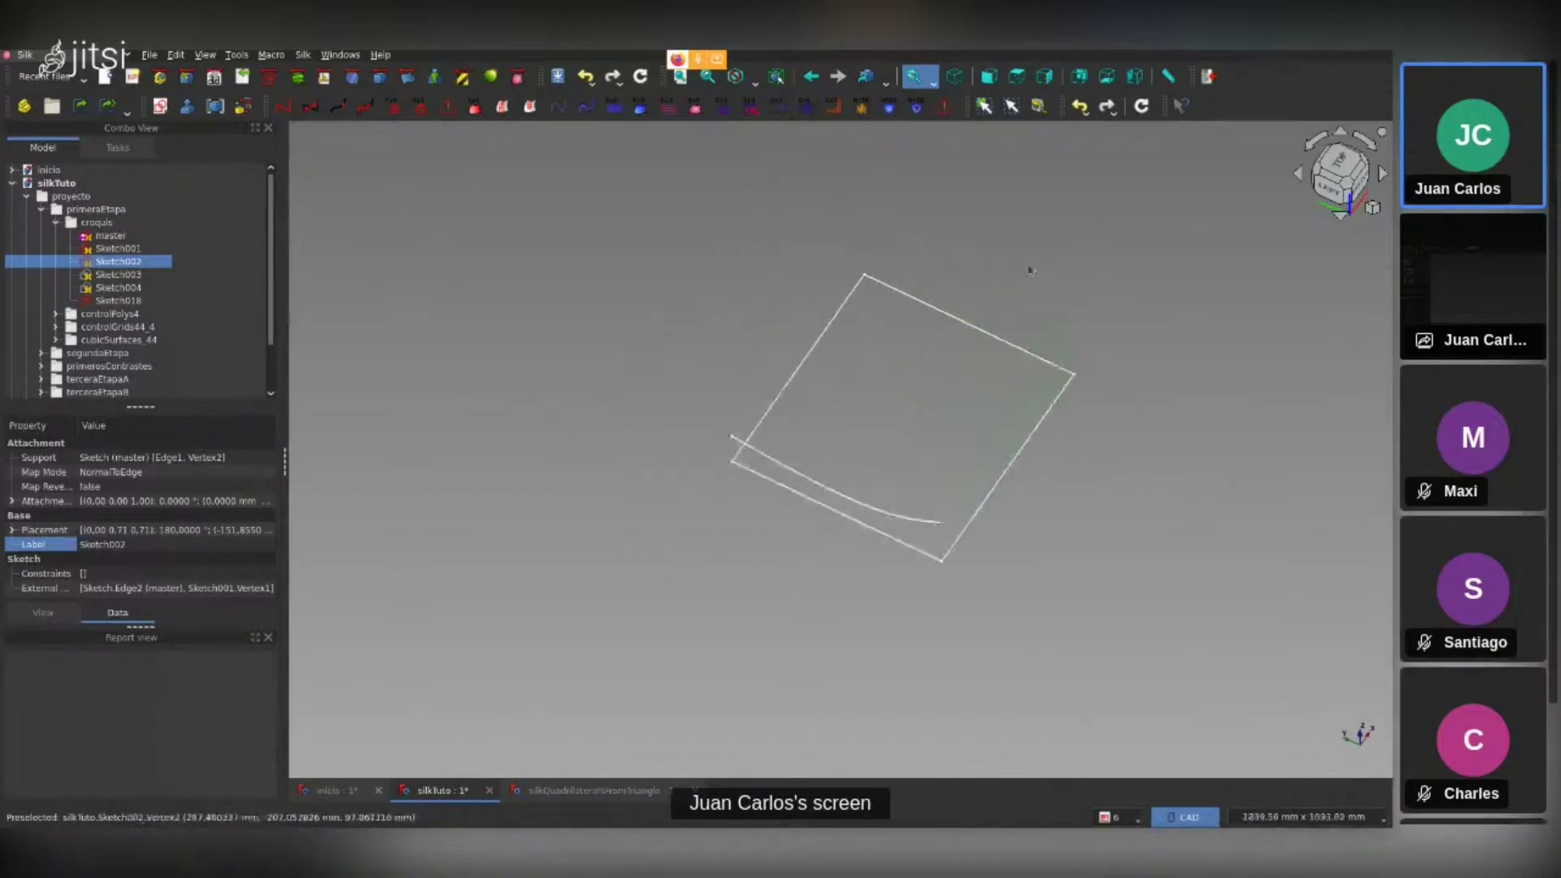
{"action": "left_click", "coordinate": [118, 274]}
{"action": "left_click", "coordinate": [582, 323]}
{"action": "key", "text": "0"}
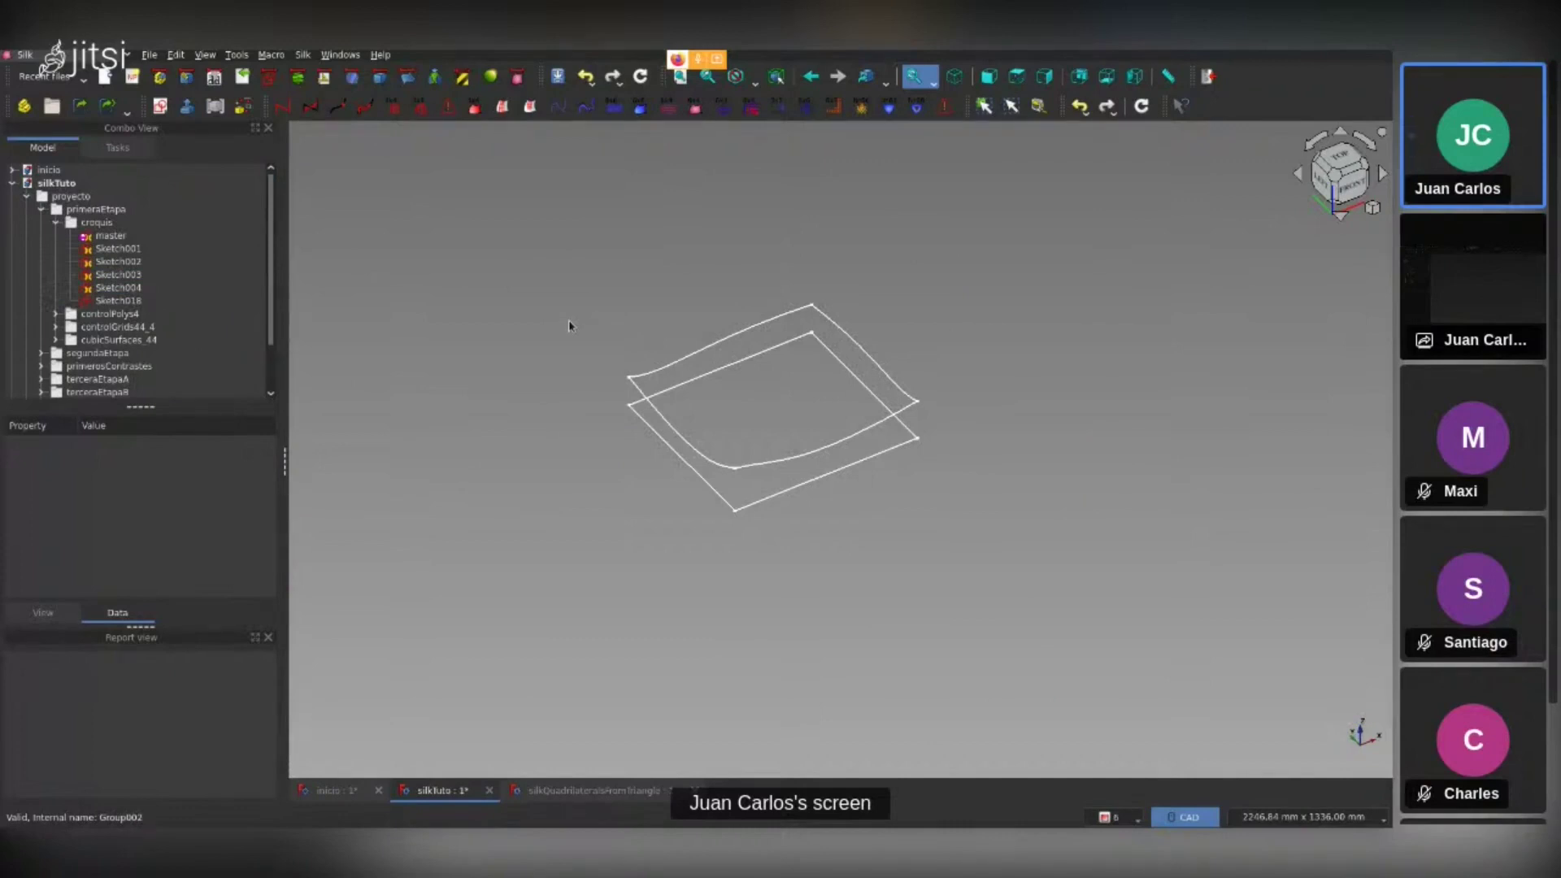
{"action": "left_click", "coordinate": [733, 482]}
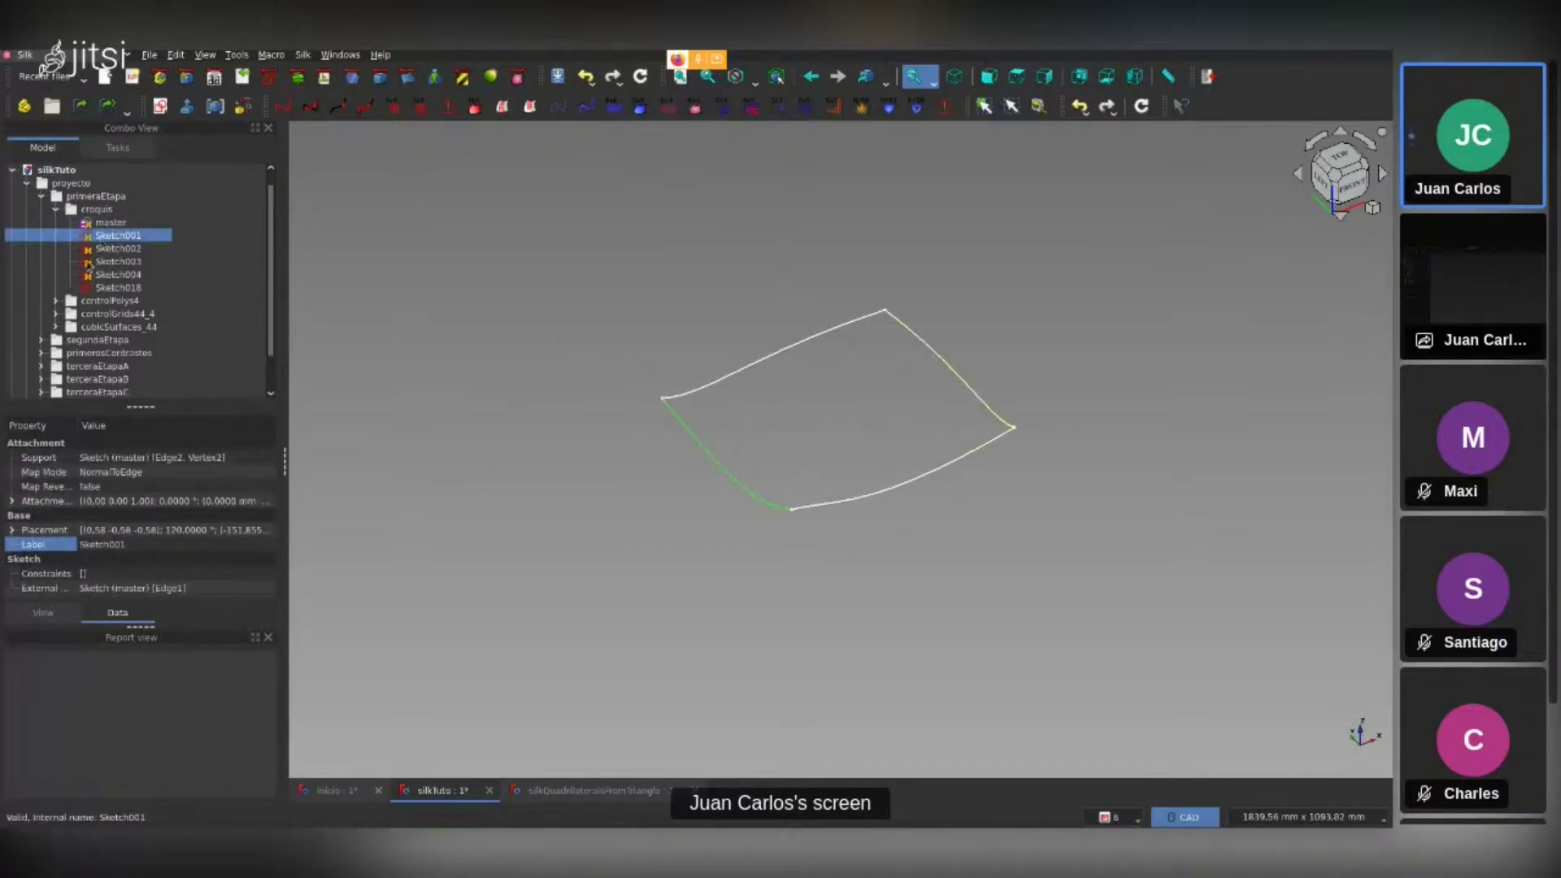
Create ControlPoly4 objects 015–018 from the four edge sketches and hide the sketches
{"action": "left_click", "coordinate": [281, 108]}
{"action": "left_click", "coordinate": [321, 110]}
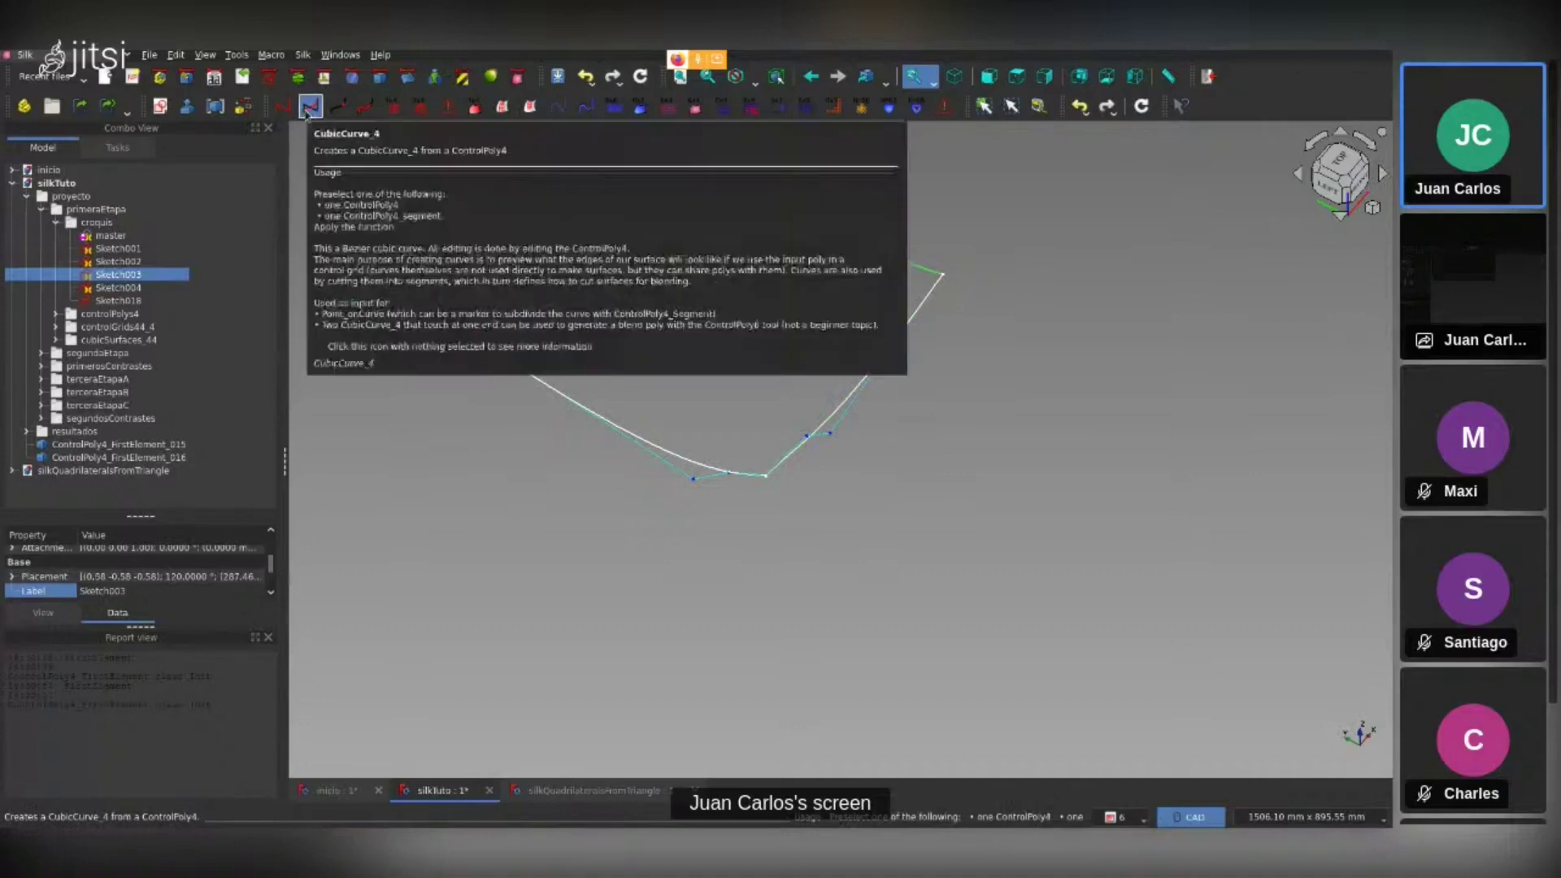
{"action": "left_click", "coordinate": [287, 112]}
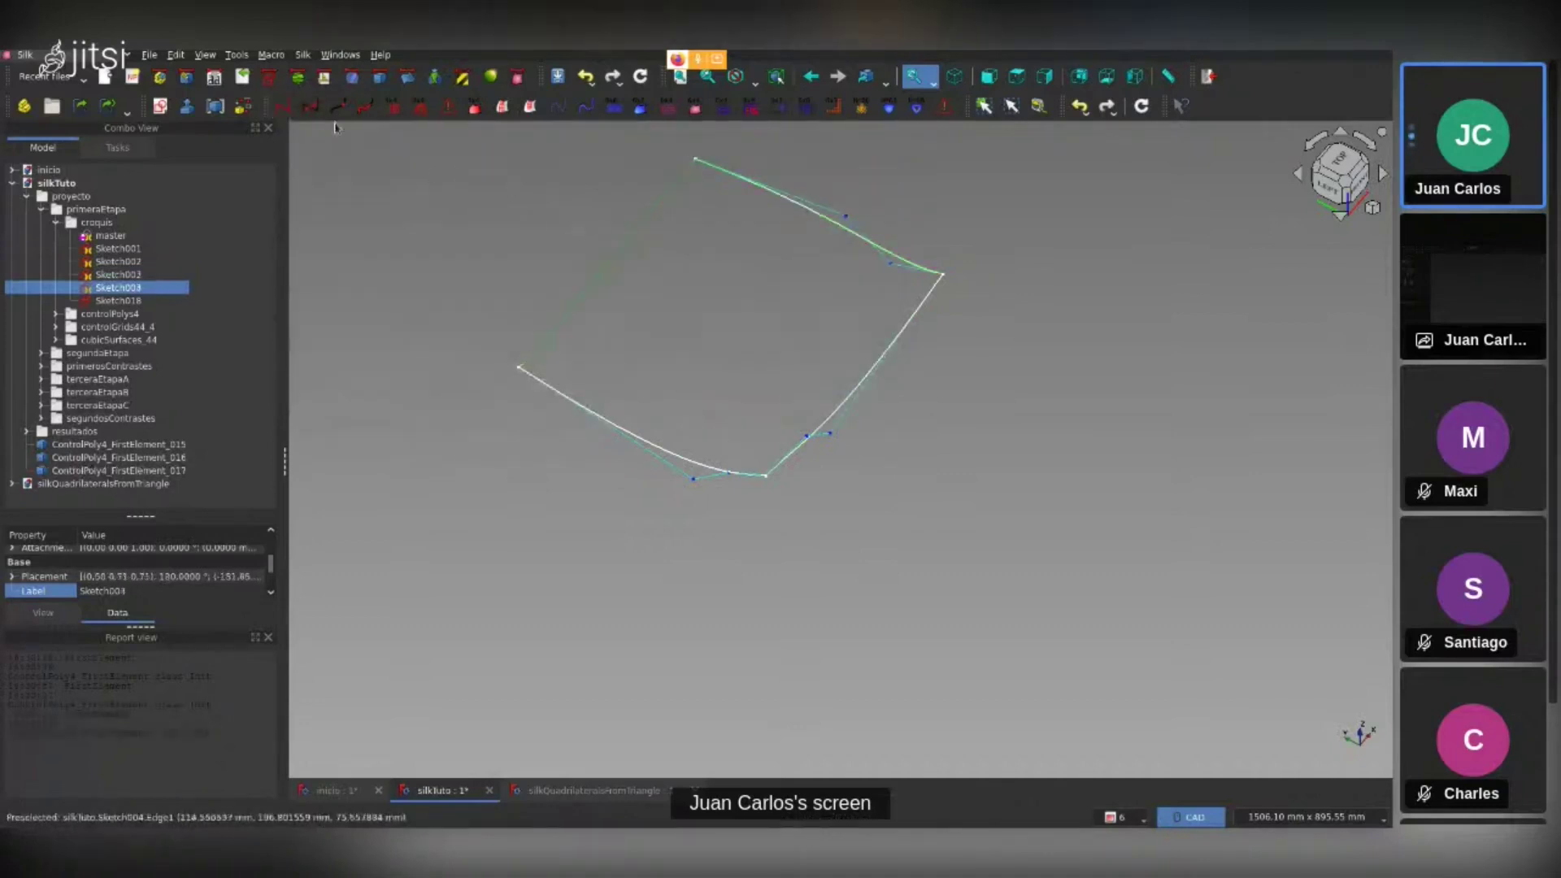
{"action": "left_click", "coordinate": [280, 107]}
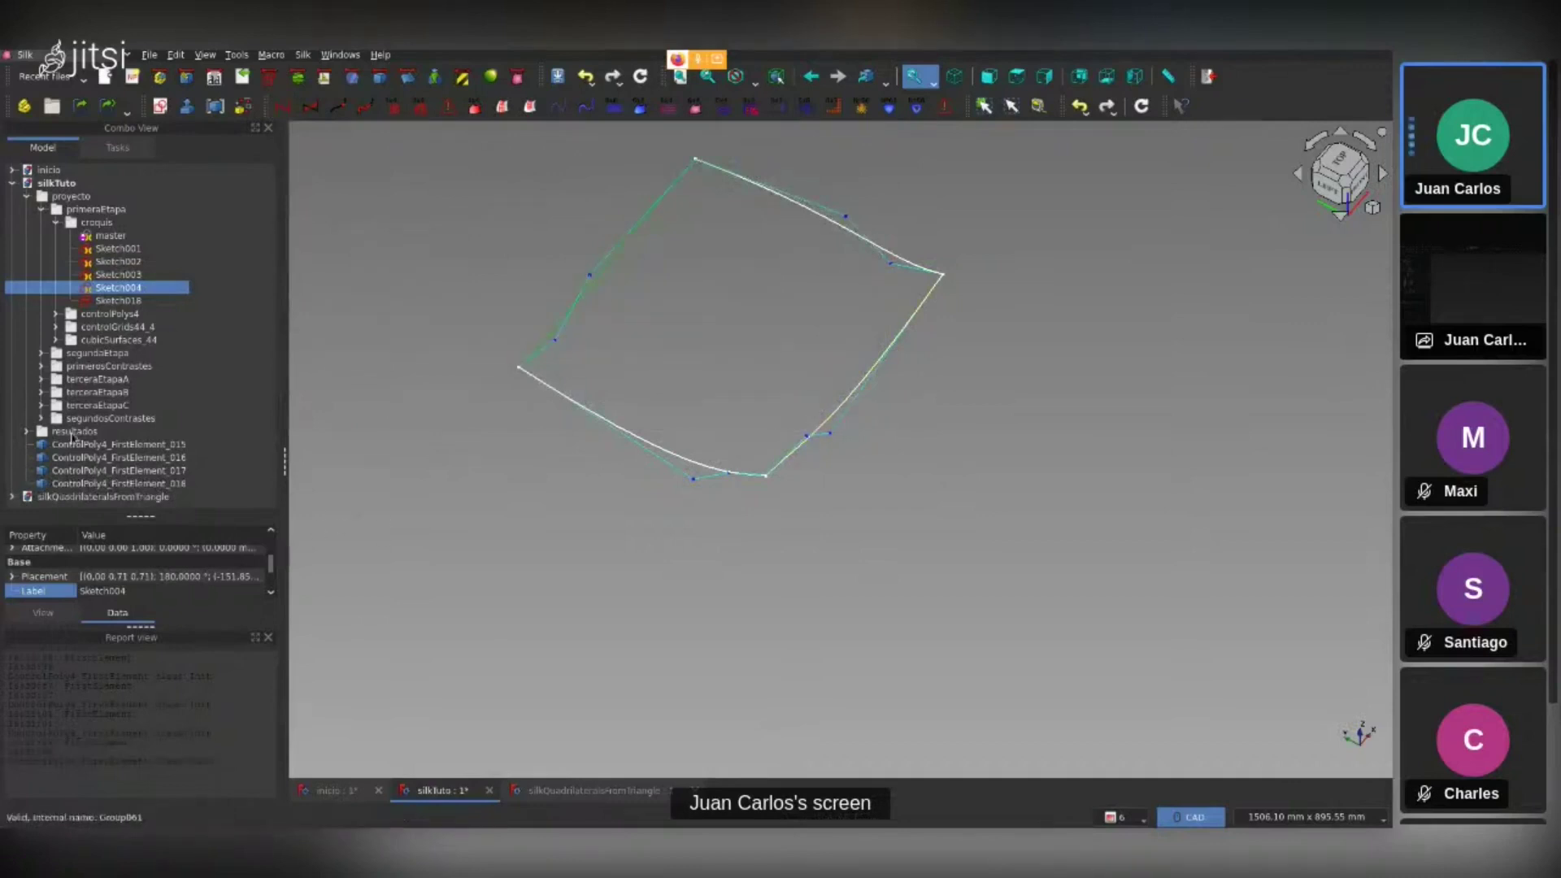
{"action": "middle_click_drag", "start_coordinate": [593, 470], "coordinate": [499, 447]}
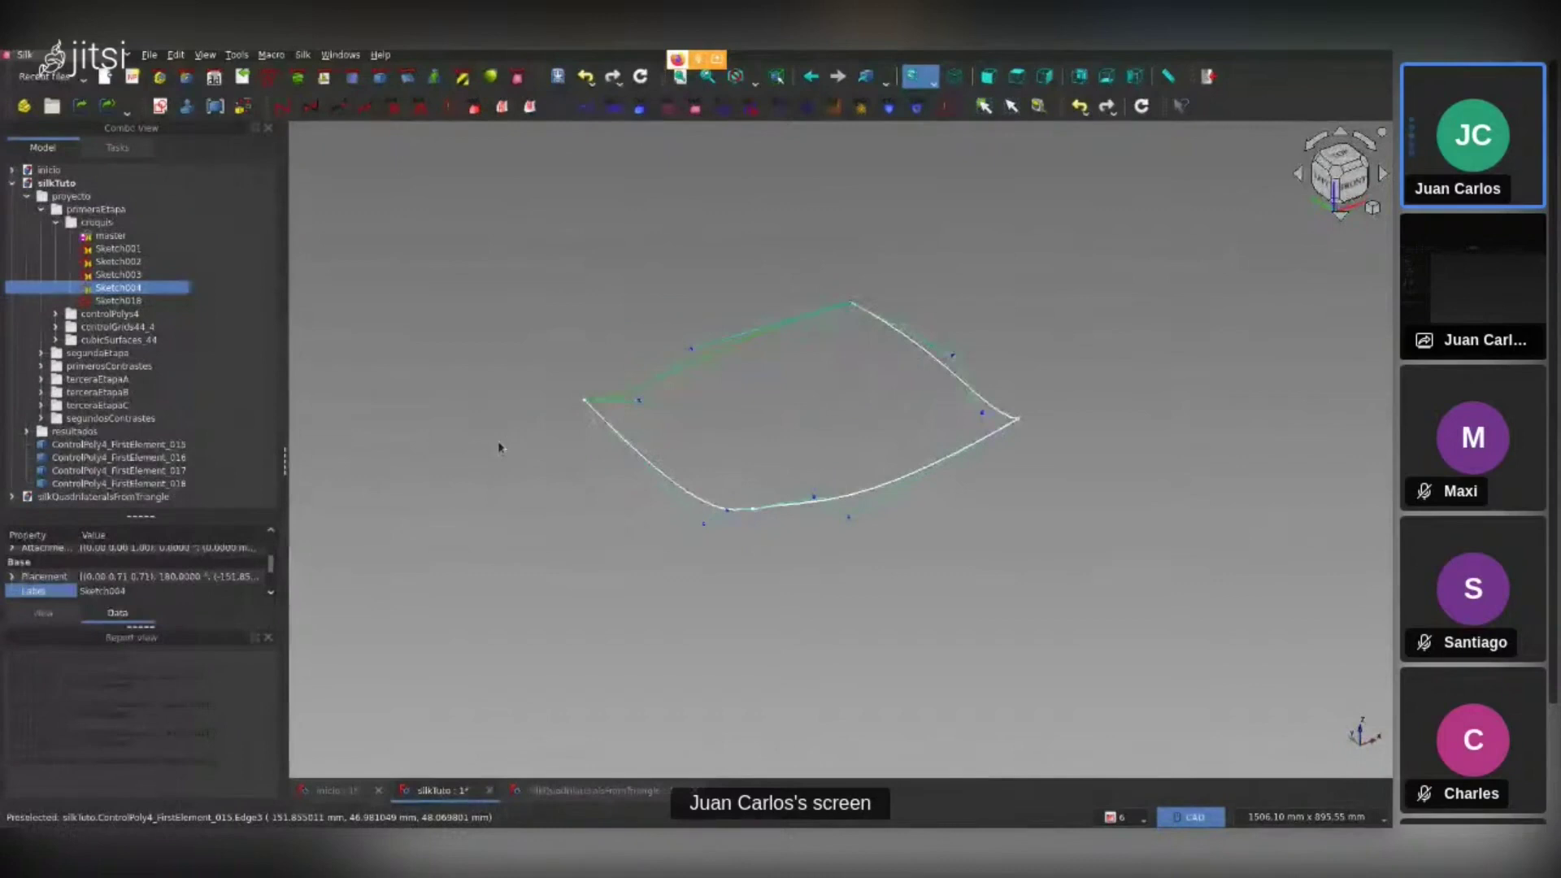
{"action": "key", "text": "Left"}
{"action": "key", "text": "space"}
{"action": "middle_click_drag", "start_coordinate": [686, 407], "coordinate": [689, 421]}
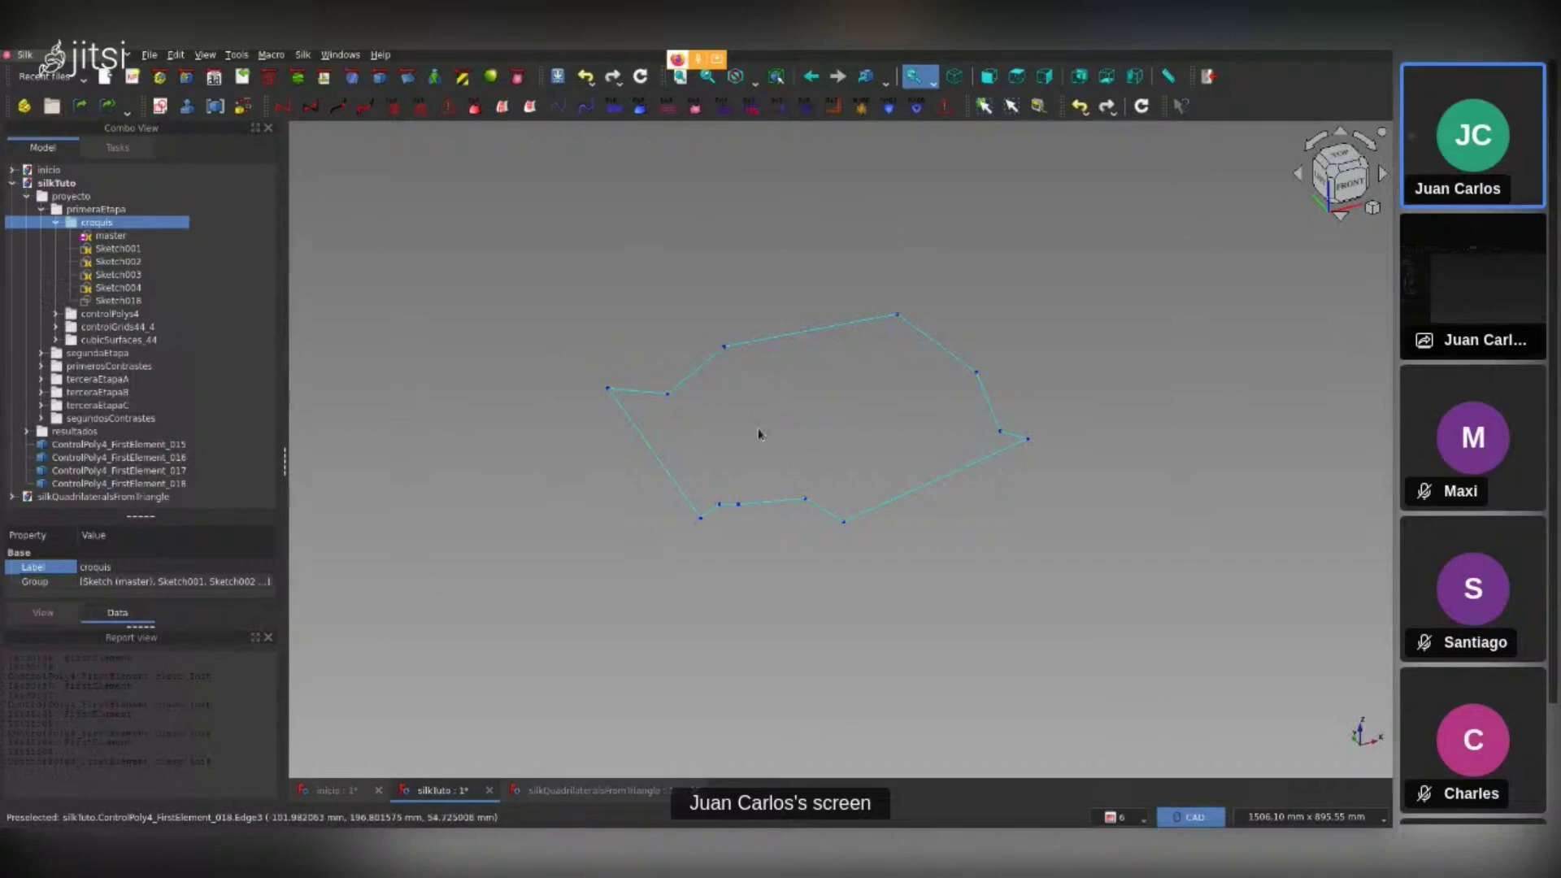
{"action": "middle_click_drag", "start_coordinate": [758, 435], "coordinate": [822, 295]}
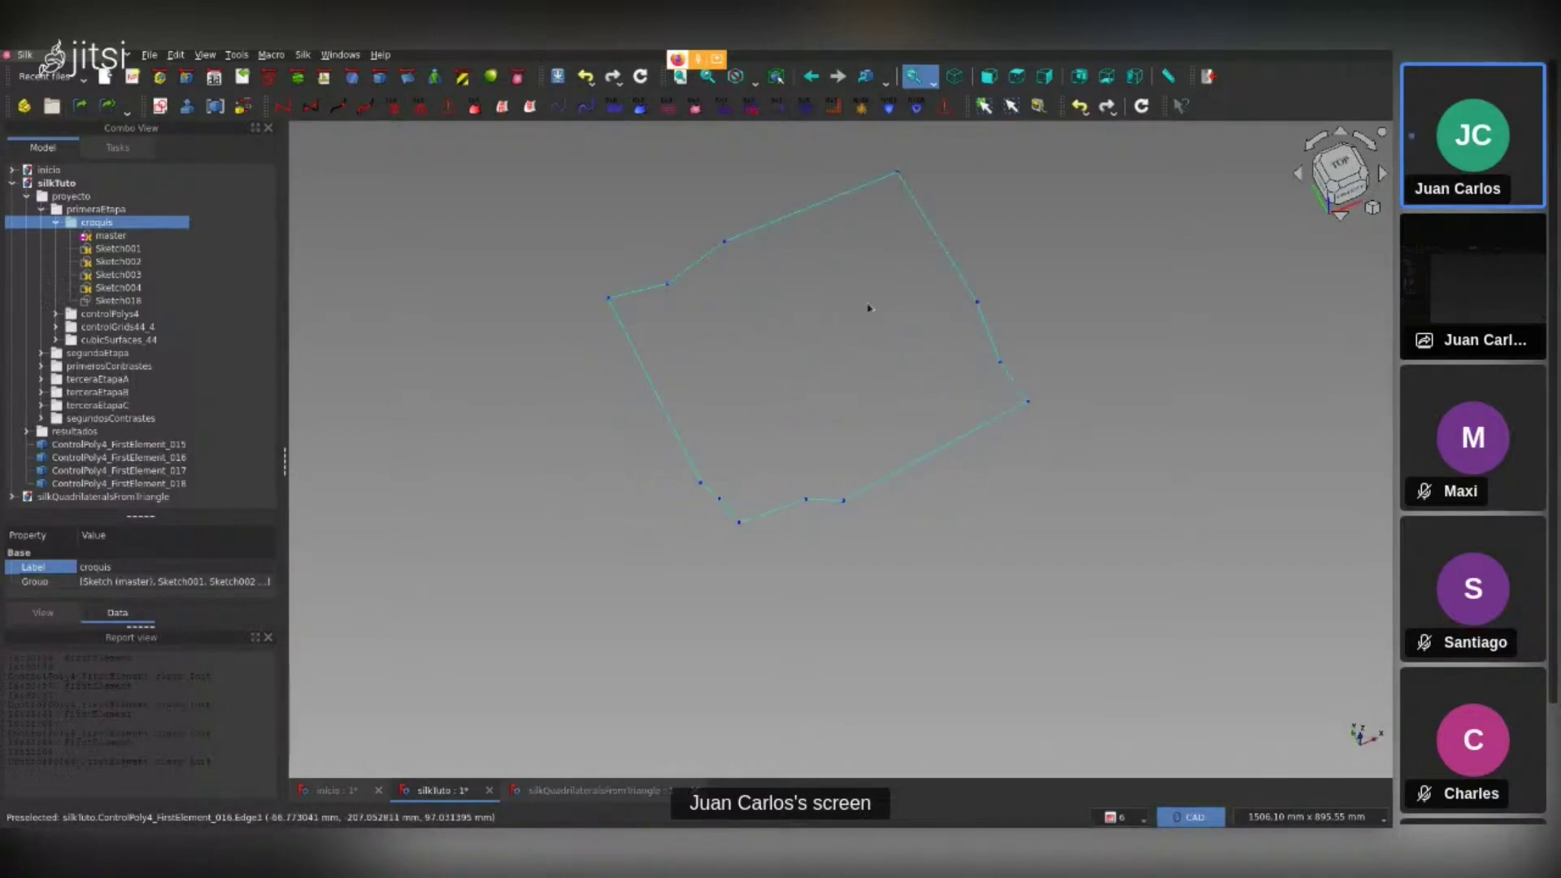
{"action": "scroll", "coordinate": [848, 156], "scroll_direction": "up", "scroll_amount": 2}
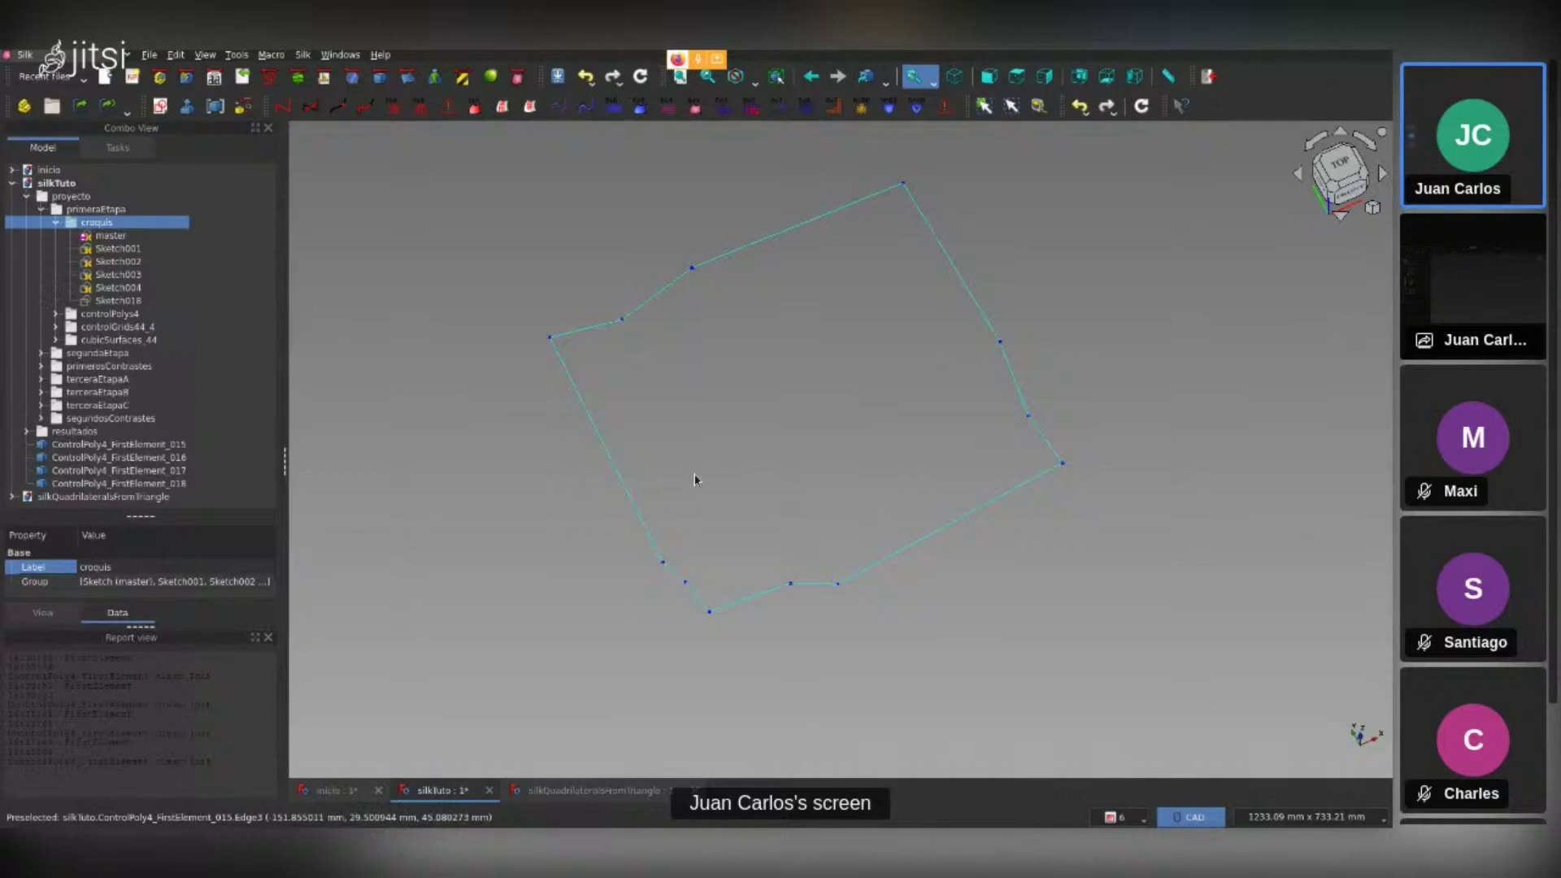
Combine the four control polygons into ControlGrid44_4_005 and orbit around it
{"action": "left_click", "coordinate": [640, 506]}
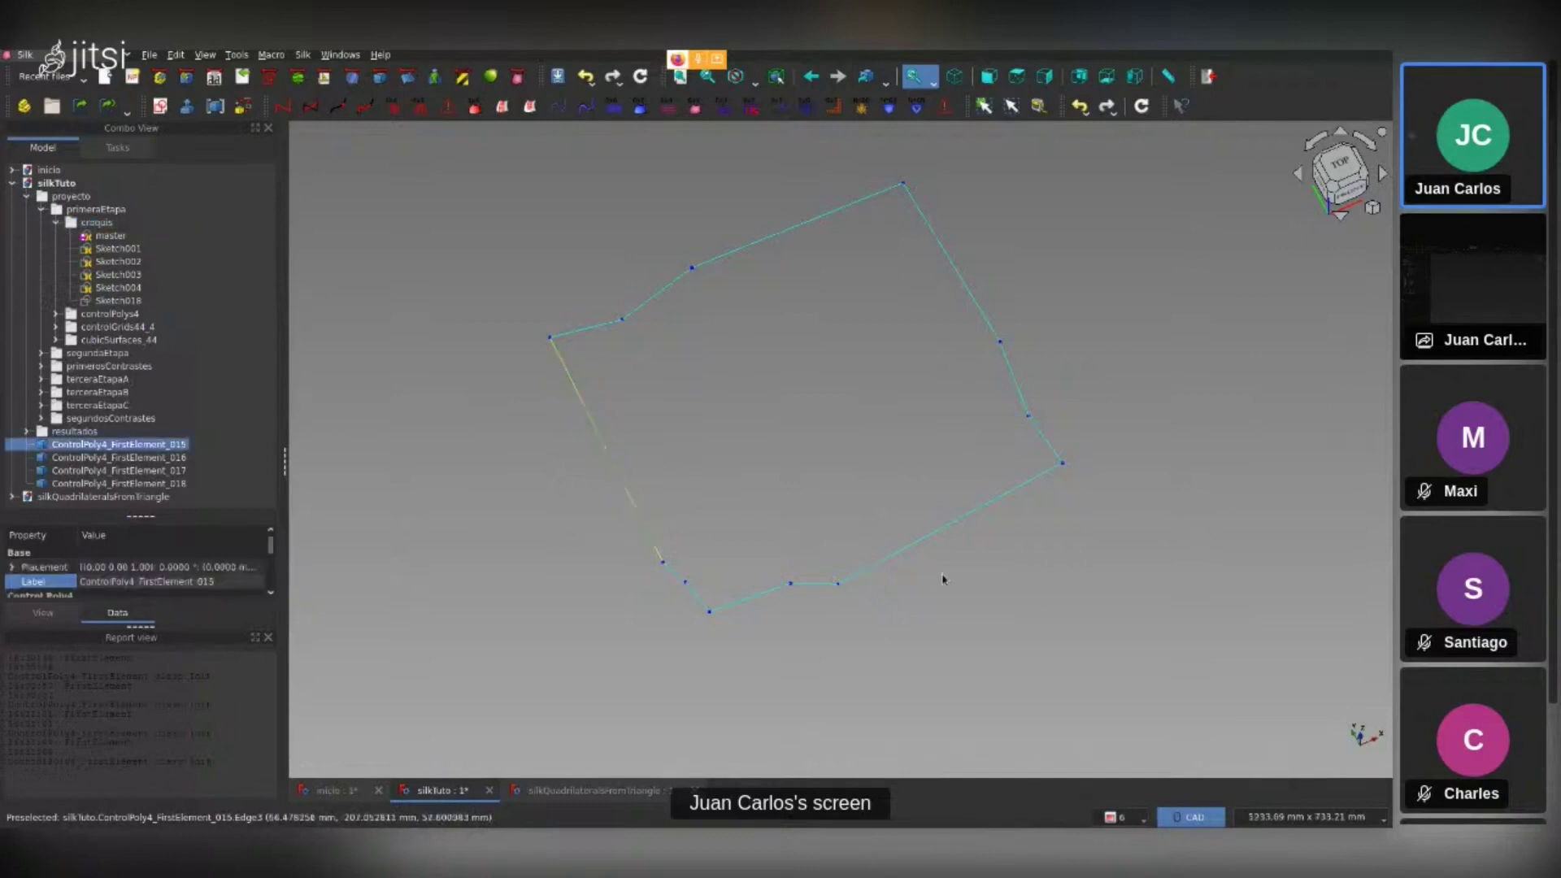
{"action": "left_click", "coordinate": [943, 528], "text": "ctrl"}
{"action": "left_click", "coordinate": [962, 279], "text": "ctrl"}
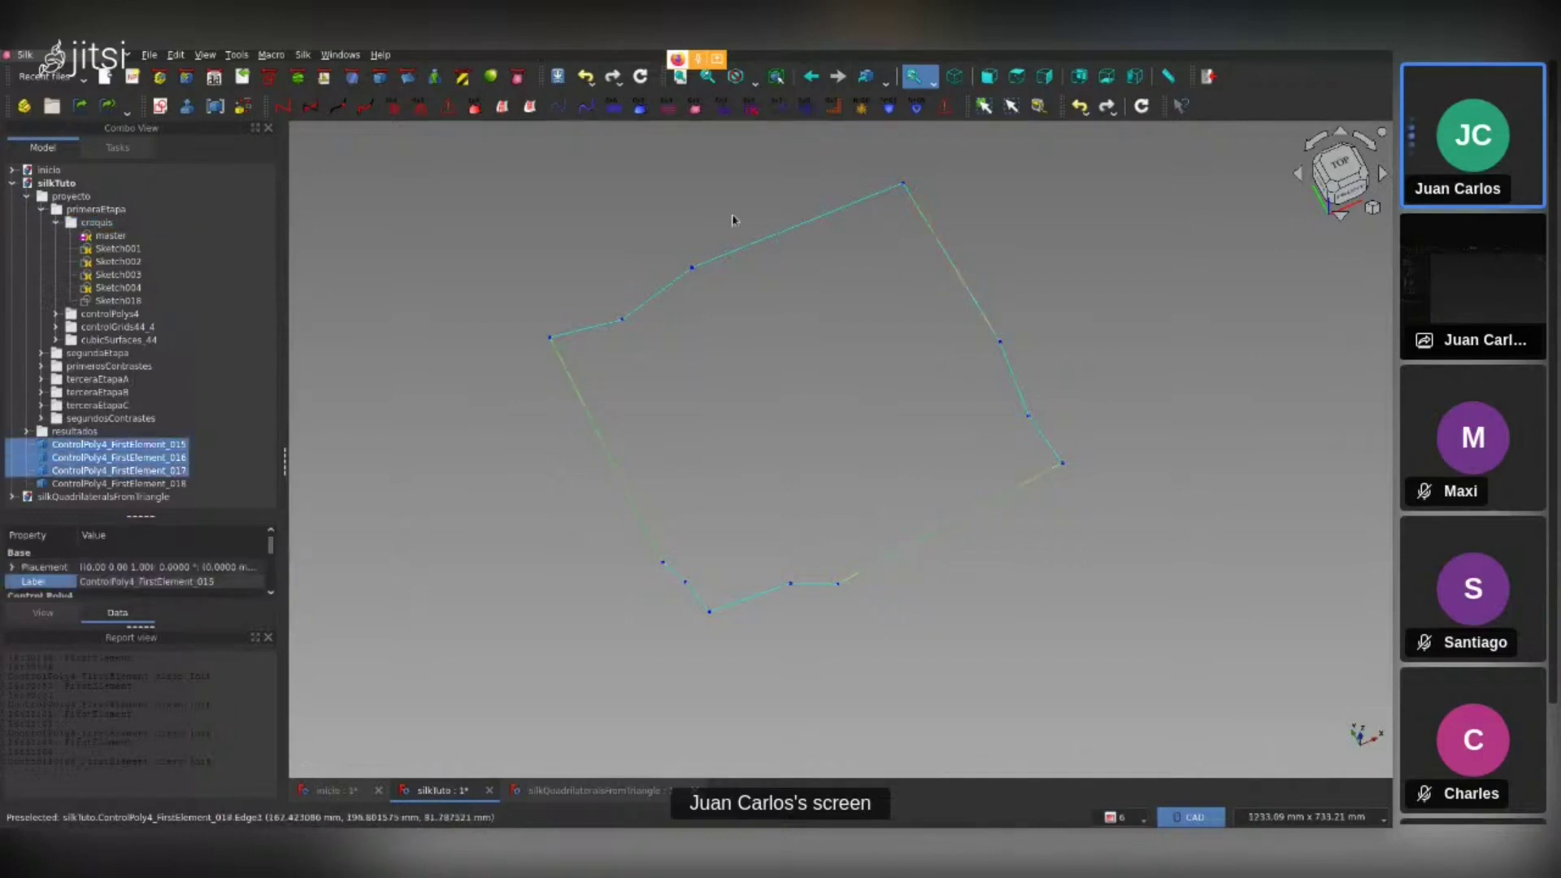
{"action": "left_click", "coordinate": [740, 248], "text": "ctrl"}
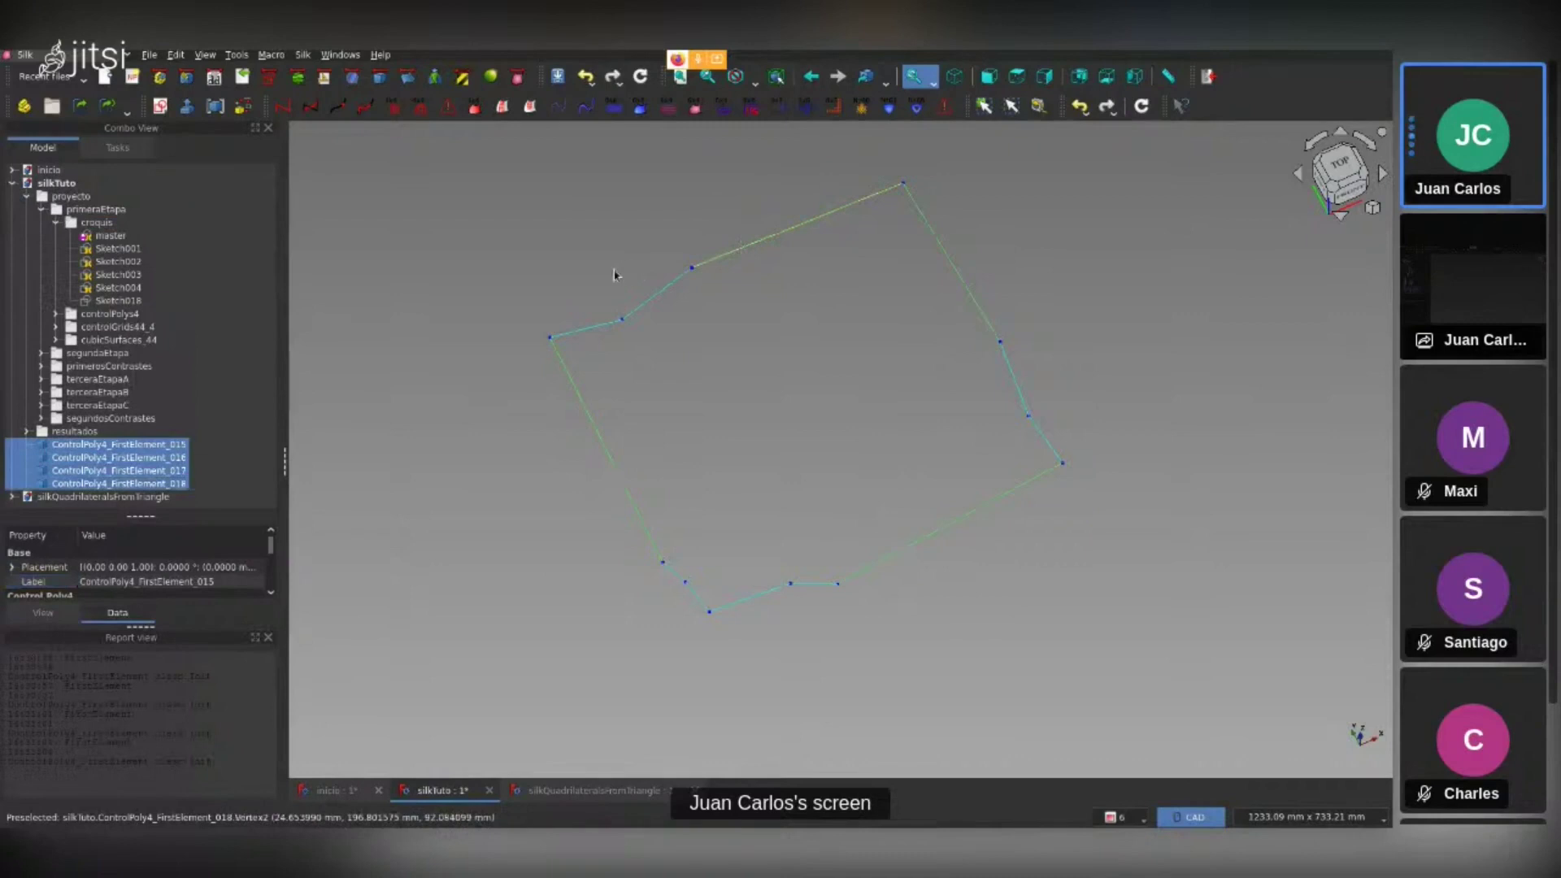
{"action": "left_click", "coordinate": [394, 106]}
{"action": "middle_click_drag", "start_coordinate": [732, 436], "coordinate": [798, 408]}
{"action": "left_click", "coordinate": [819, 578]}
{"action": "mouse_move", "coordinate": [820, 578]}
{"action": "middle_mouse_down"}
{"action": "mouse_move", "coordinate": [900, 484]}
{"action": "mouse_move", "coordinate": [907, 533]}
{"action": "middle_mouse_up"}
{"action": "scroll", "coordinate": [886, 546], "scroll_direction": "up", "scroll_amount": 2}
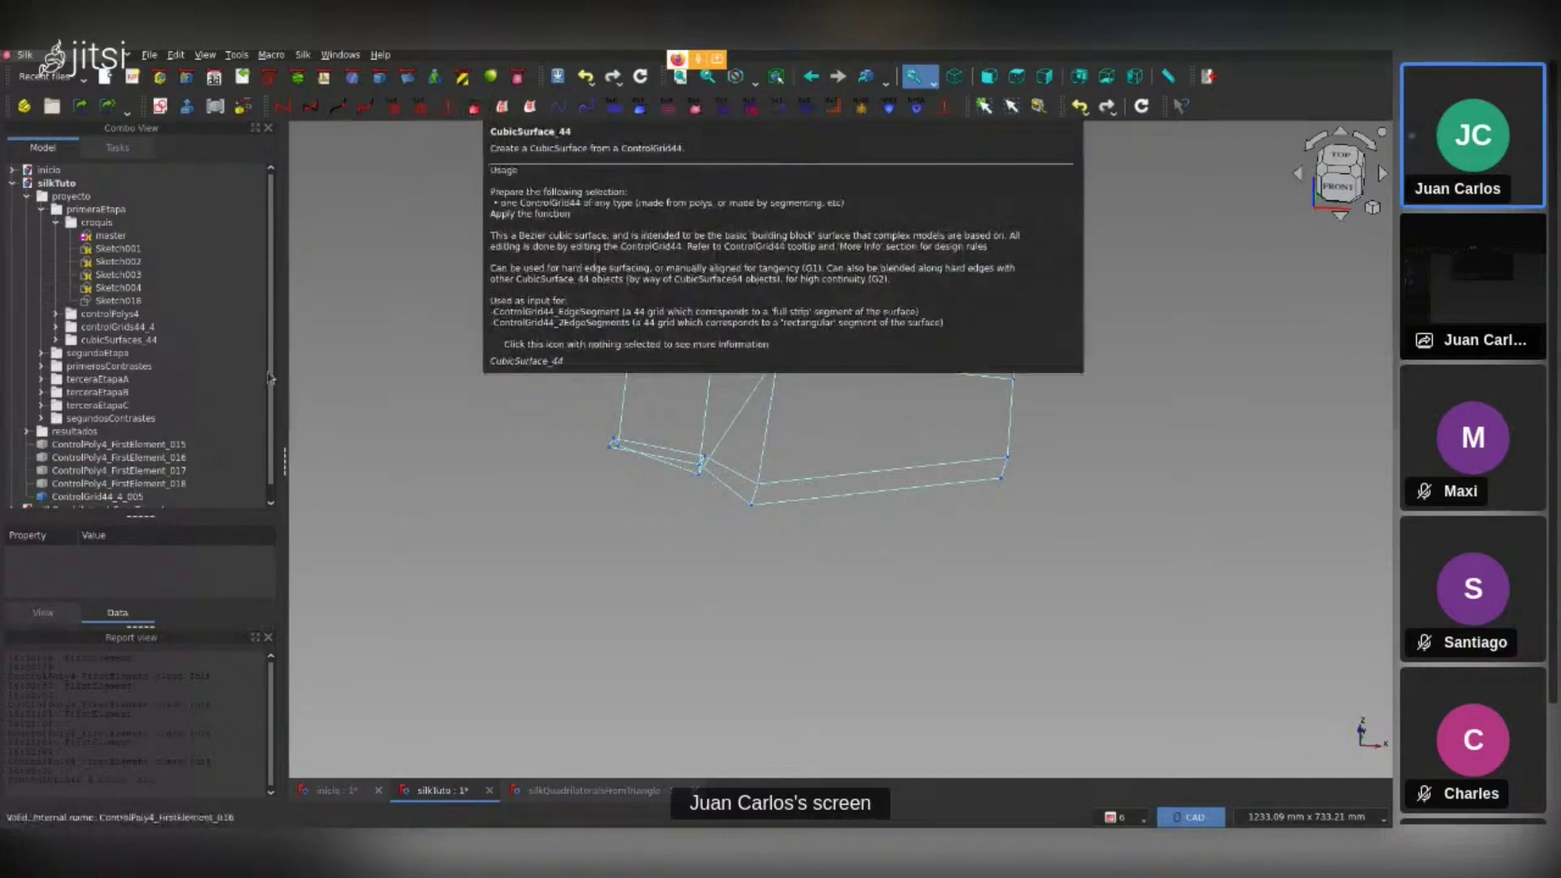
Build CubicSurface_44_011 from ControlGrid44_4_005, inspect it, and leave only the control polygons shown
{"action": "left_click", "coordinate": [138, 498]}
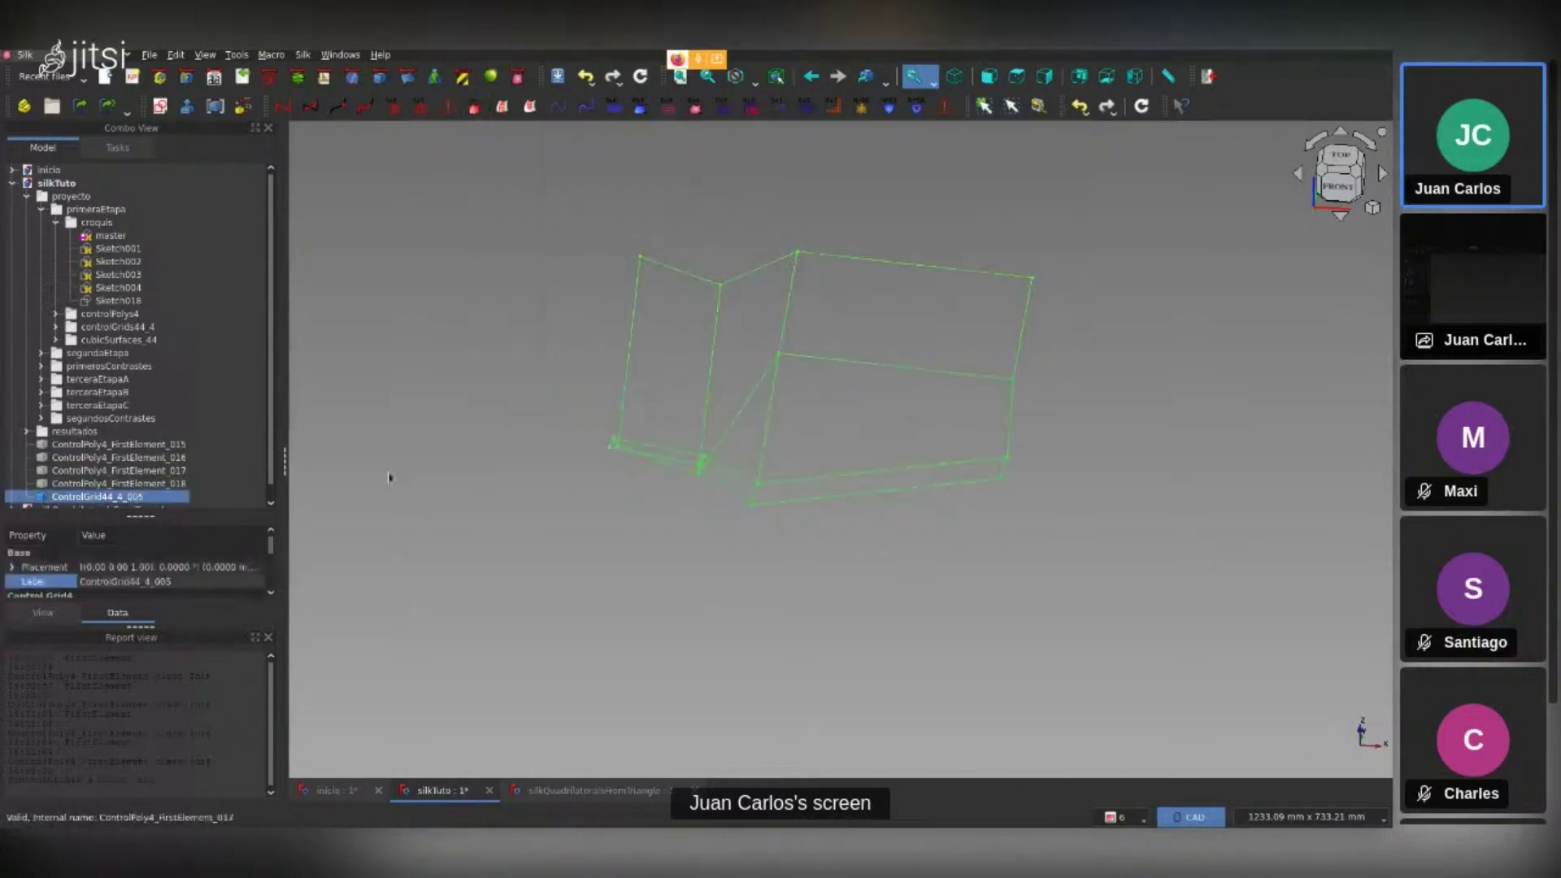
{"action": "left_click", "coordinate": [456, 471]}
{"action": "left_click", "coordinate": [807, 373]}
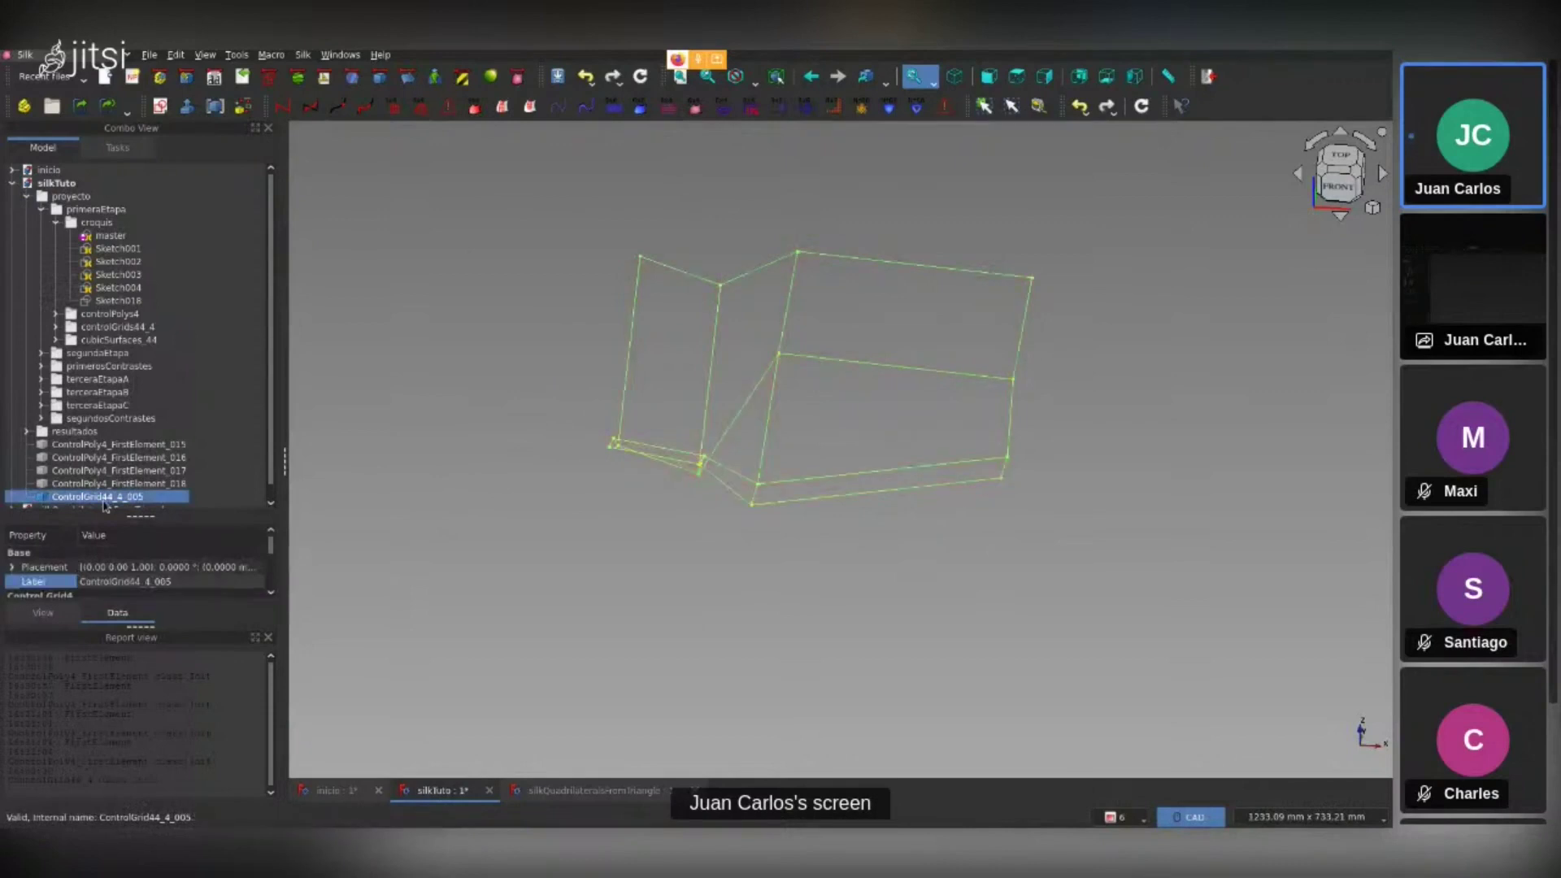
{"action": "left_click", "coordinate": [473, 111]}
{"action": "middle_click_drag", "start_coordinate": [770, 620], "coordinate": [811, 439]}
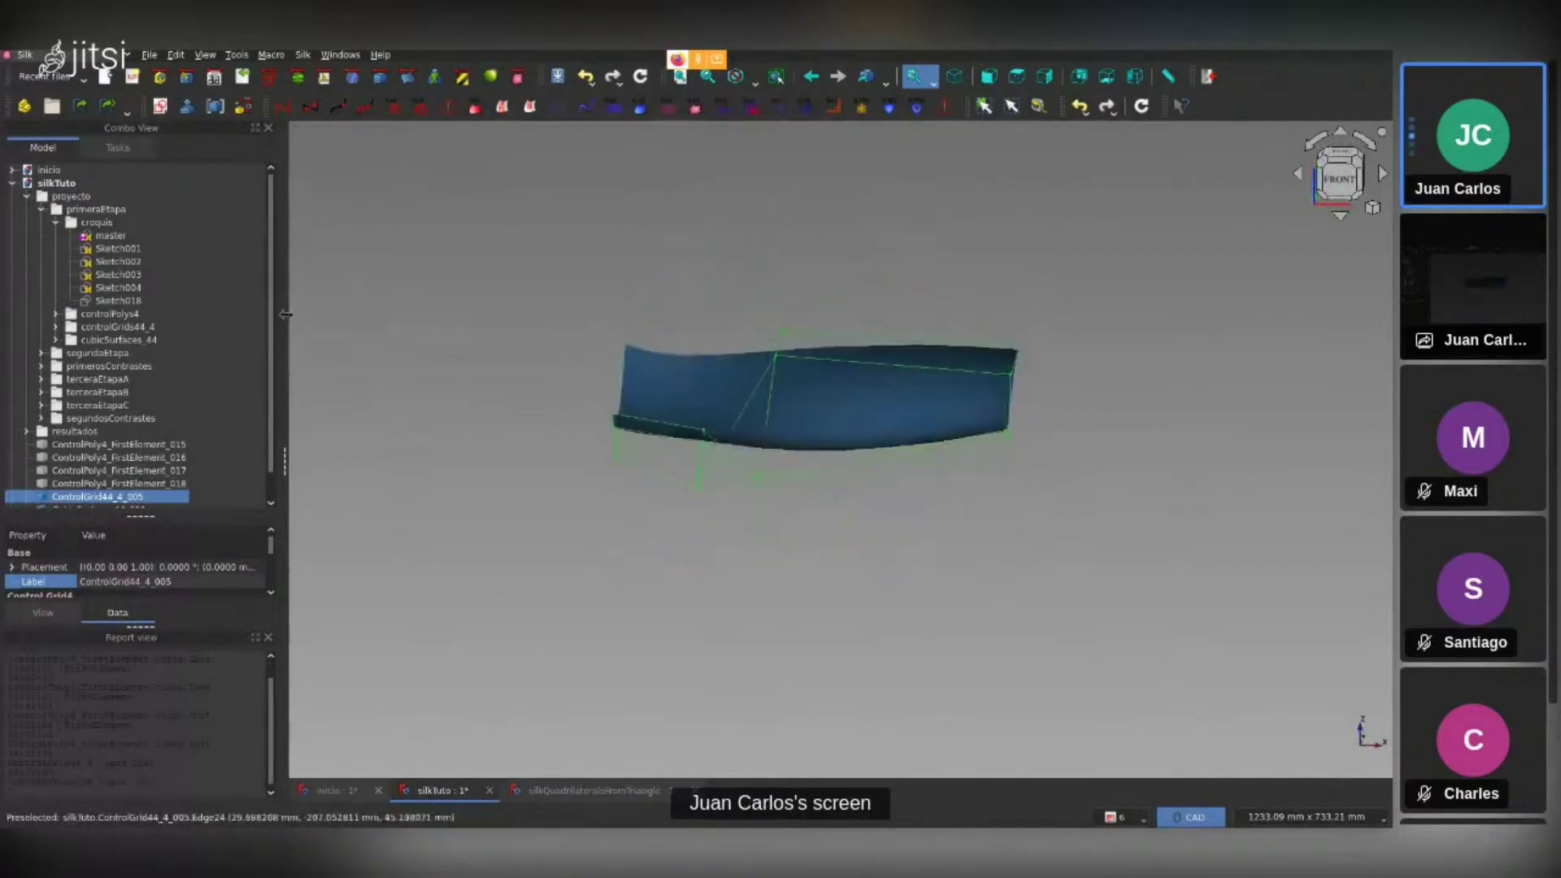
{"action": "scroll", "coordinate": [138, 342], "scroll_direction": "down", "scroll_amount": 1}
{"action": "middle_click_drag", "start_coordinate": [813, 407], "coordinate": [1291, 530]}
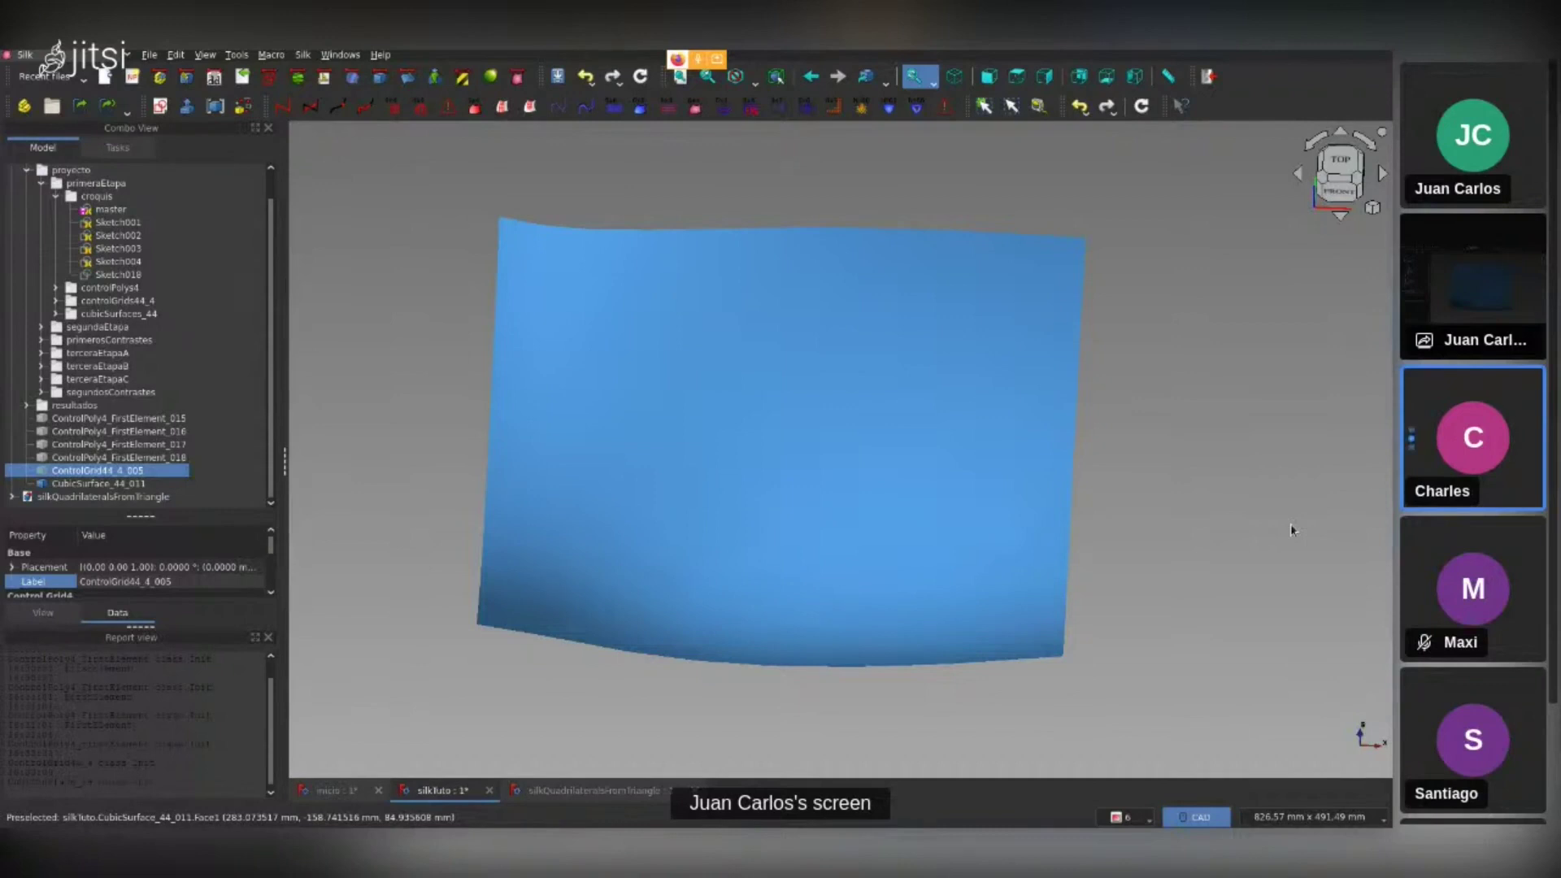
{"action": "left_click", "coordinate": [886, 333], "text": "ctrl"}
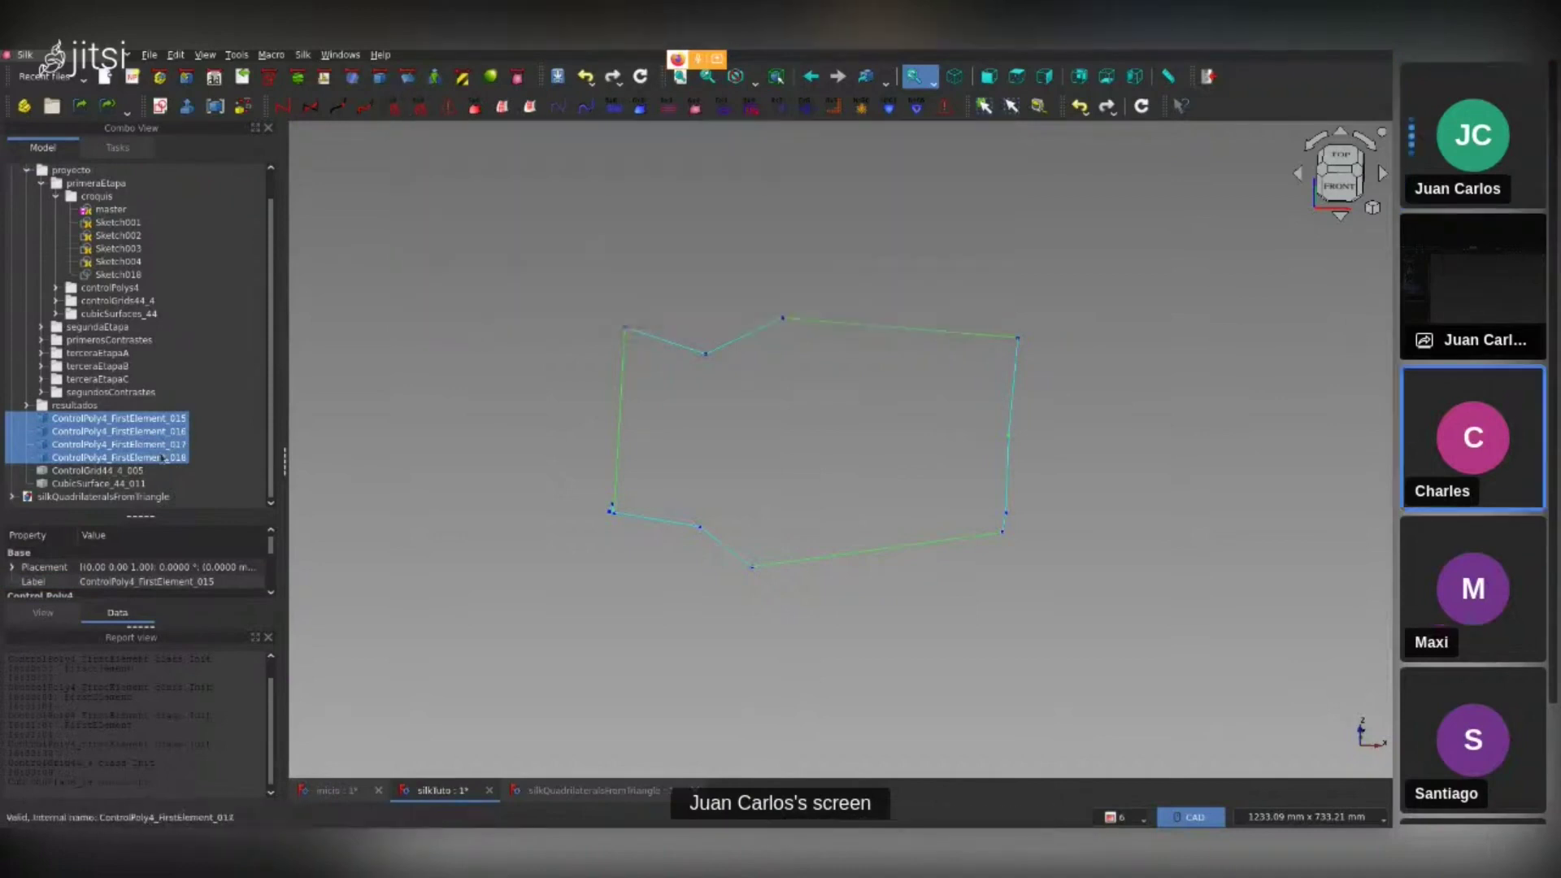
{"action": "left_click", "coordinate": [892, 437]}
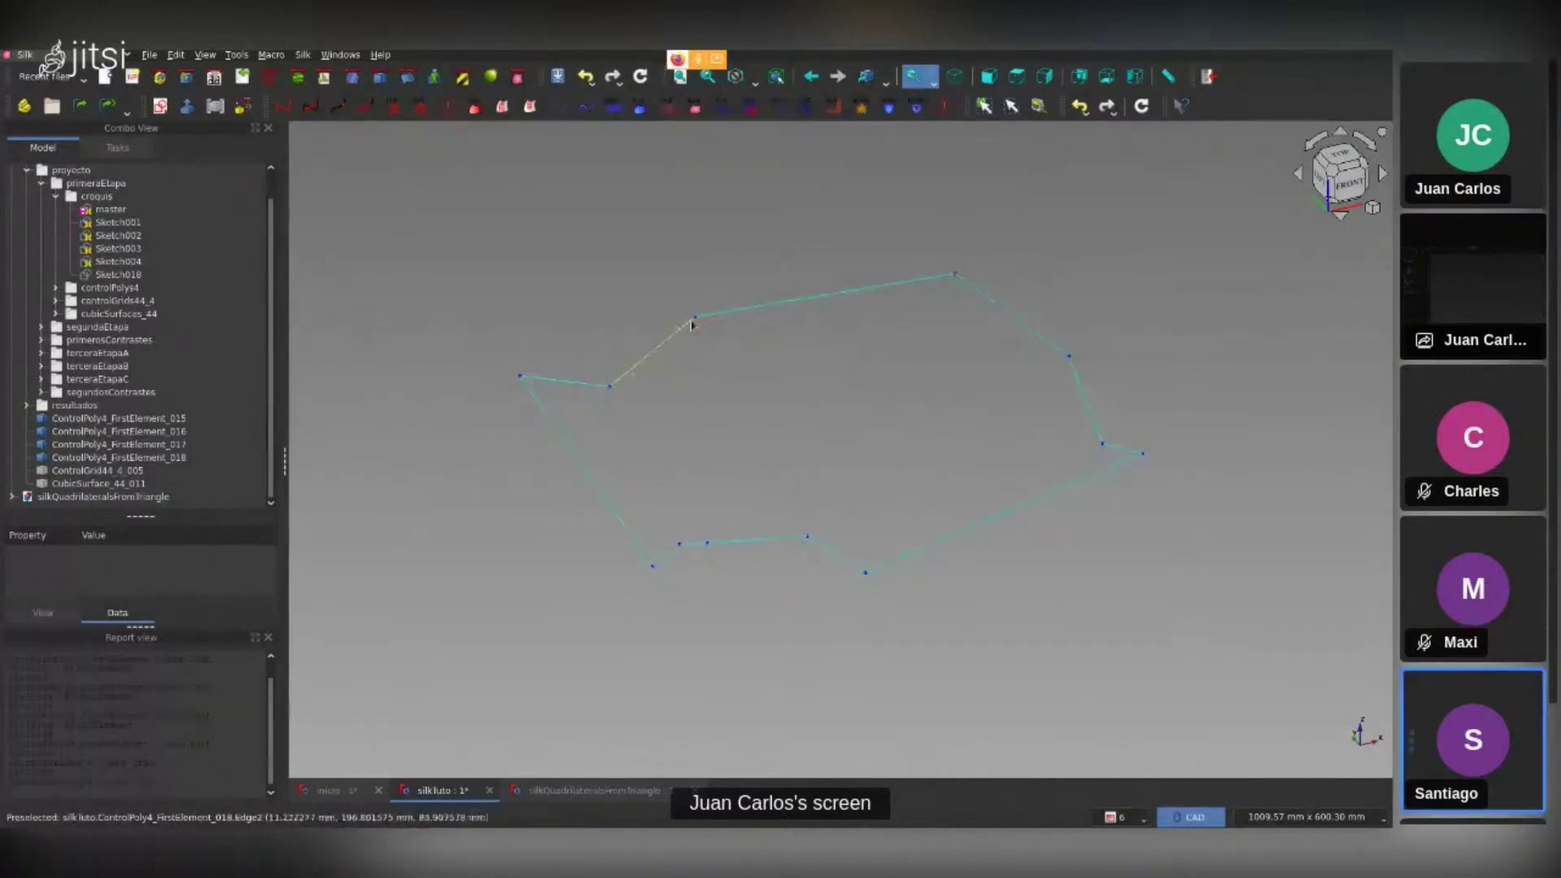
Review Sketch001's curve in sketch edit mode, then redisplay CubicSurface_44_011
{"action": "left_click", "coordinate": [142, 224]}
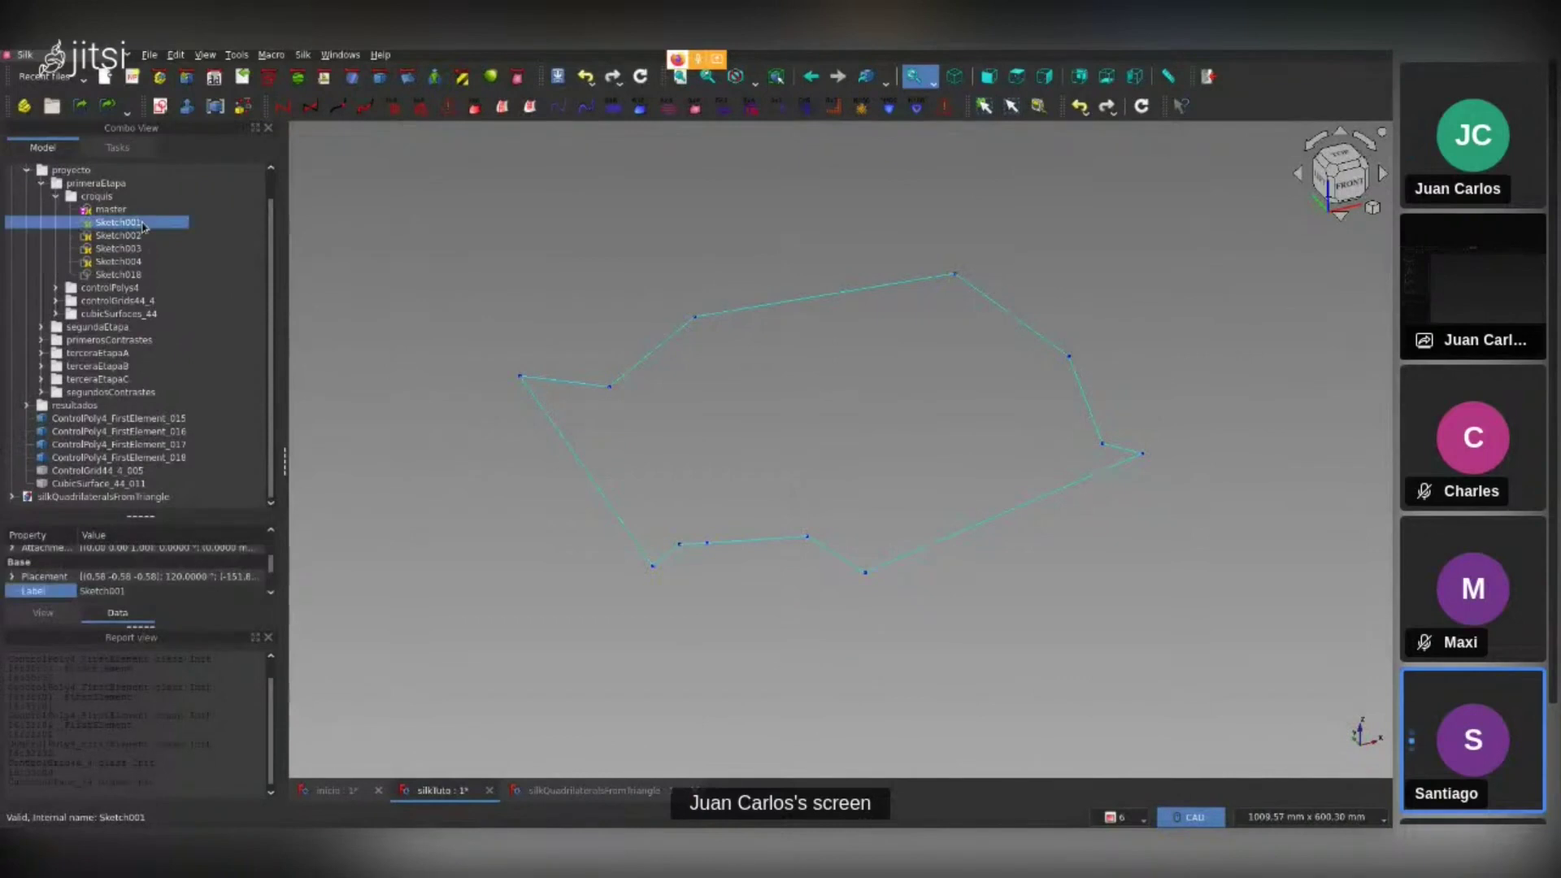
{"action": "double_click", "coordinate": [142, 224]}
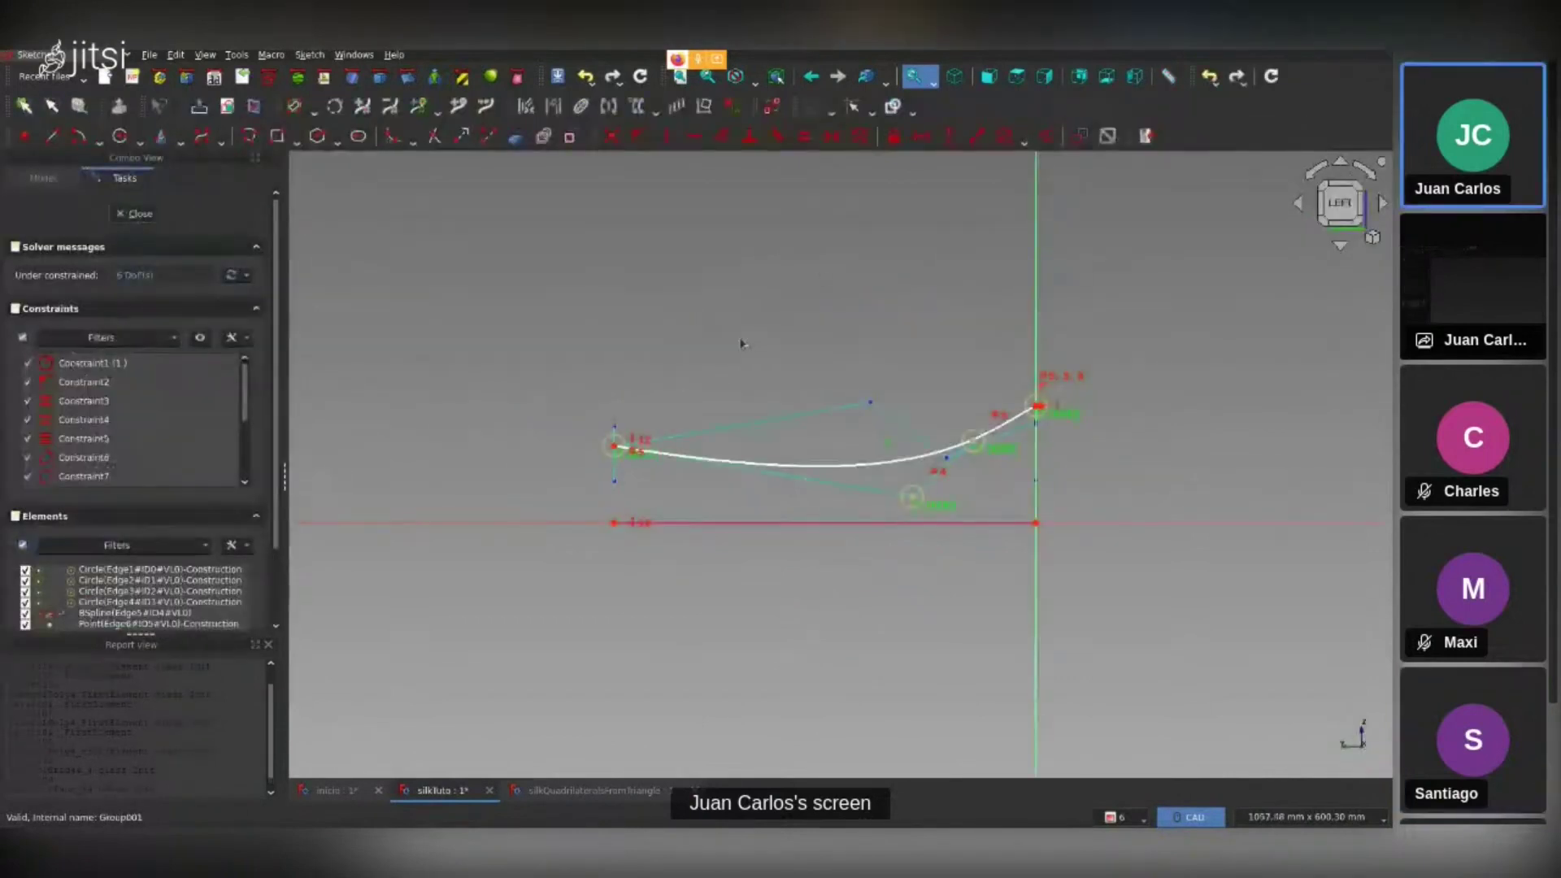
{"action": "scroll", "coordinate": [944, 495], "scroll_direction": "up", "scroll_amount": 3}
{"action": "scroll", "coordinate": [659, 491], "scroll_direction": "down", "scroll_amount": 2}
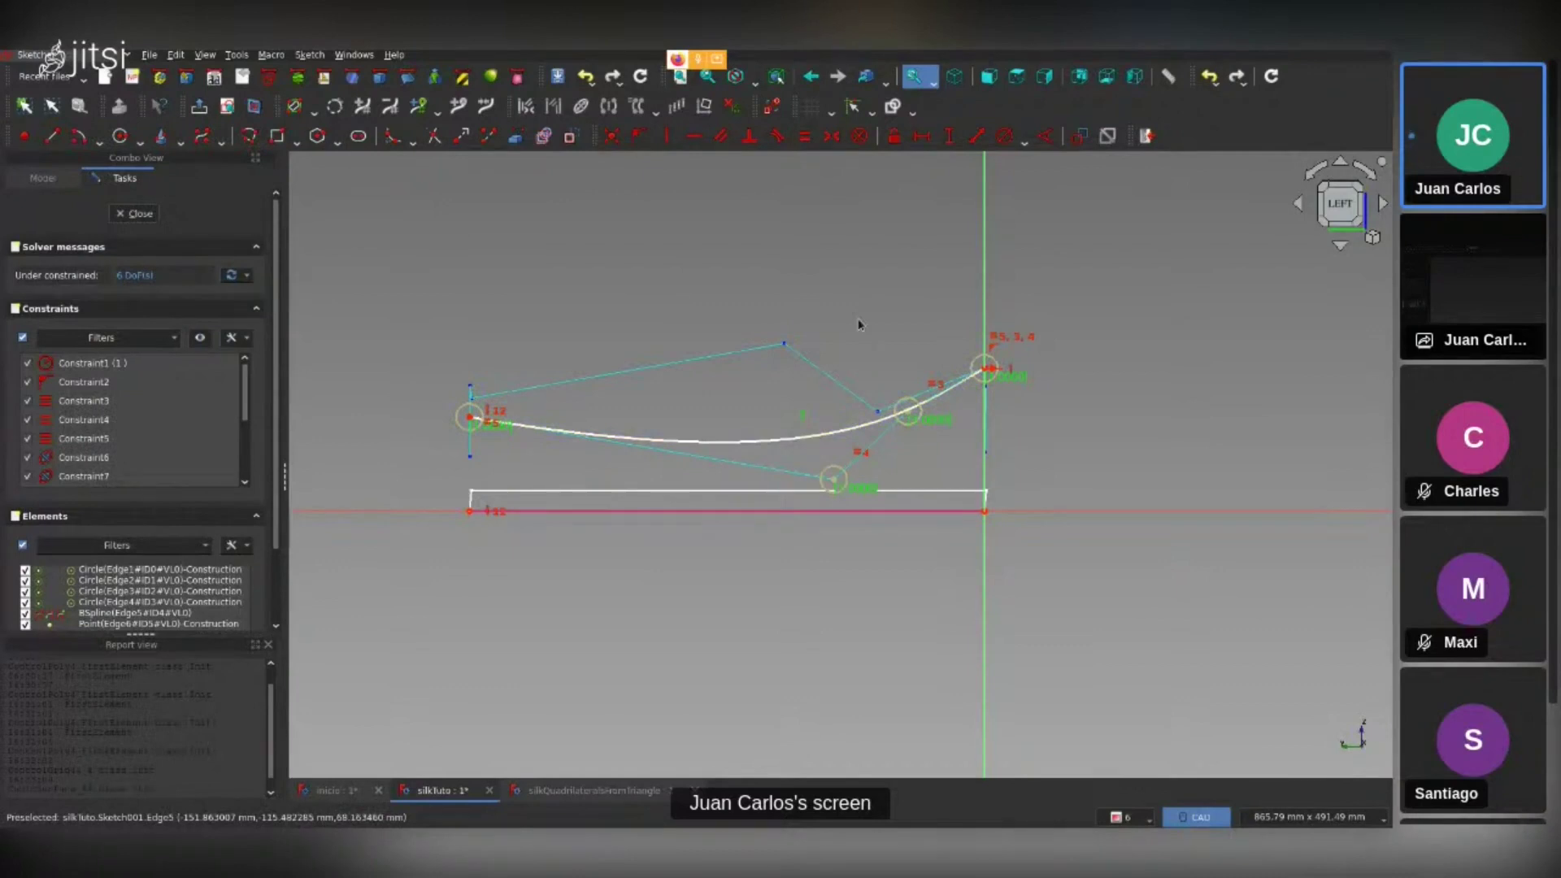
{"action": "left_click", "coordinate": [134, 213]}
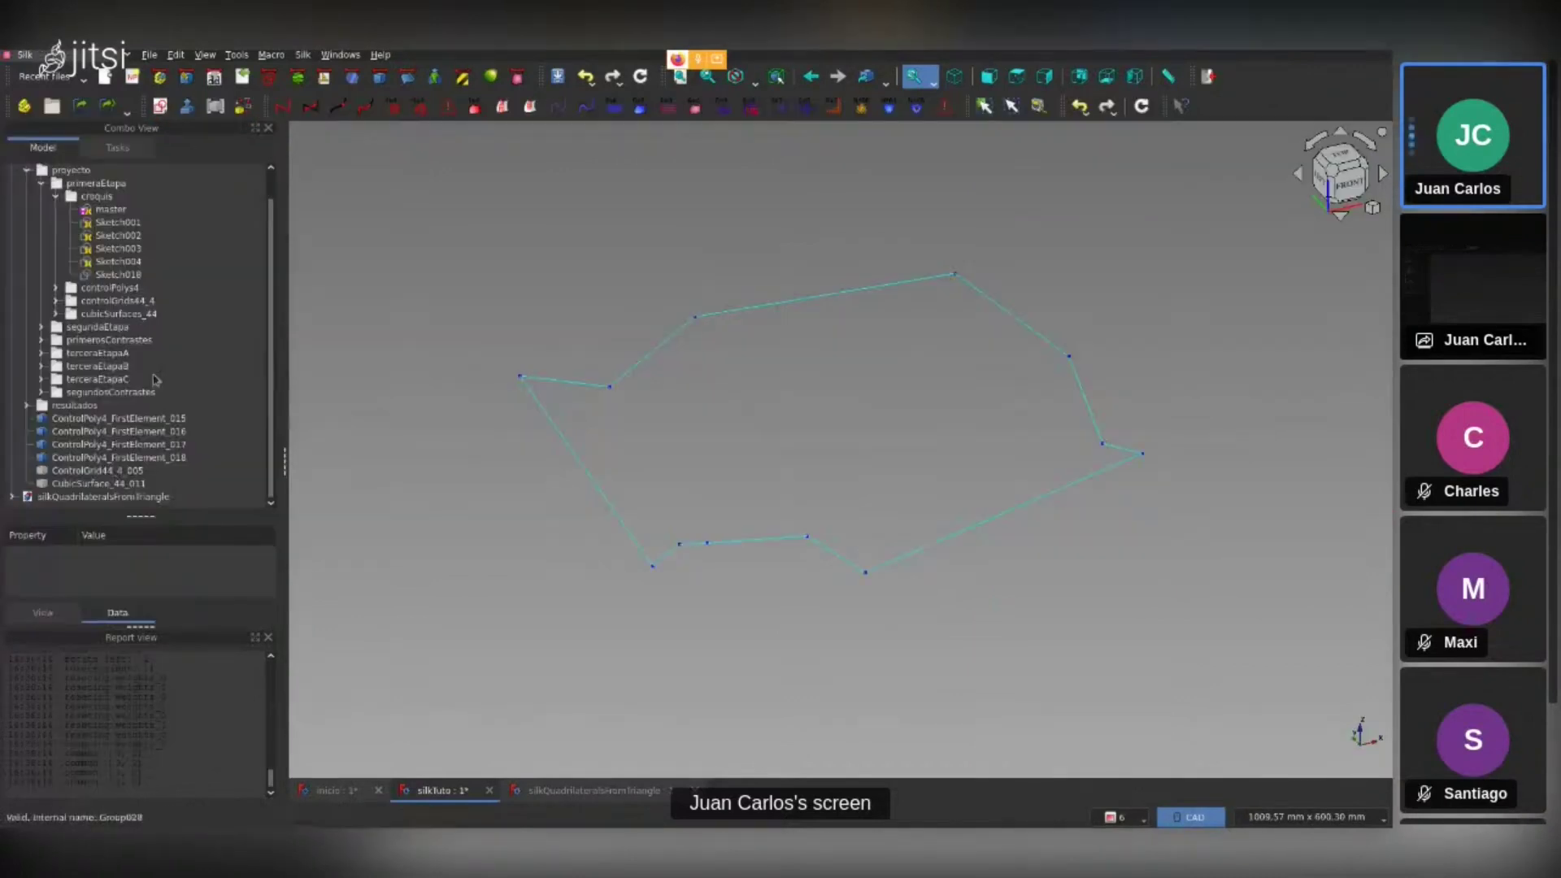
{"action": "left_click", "coordinate": [136, 484]}
{"action": "key", "text": "space"}
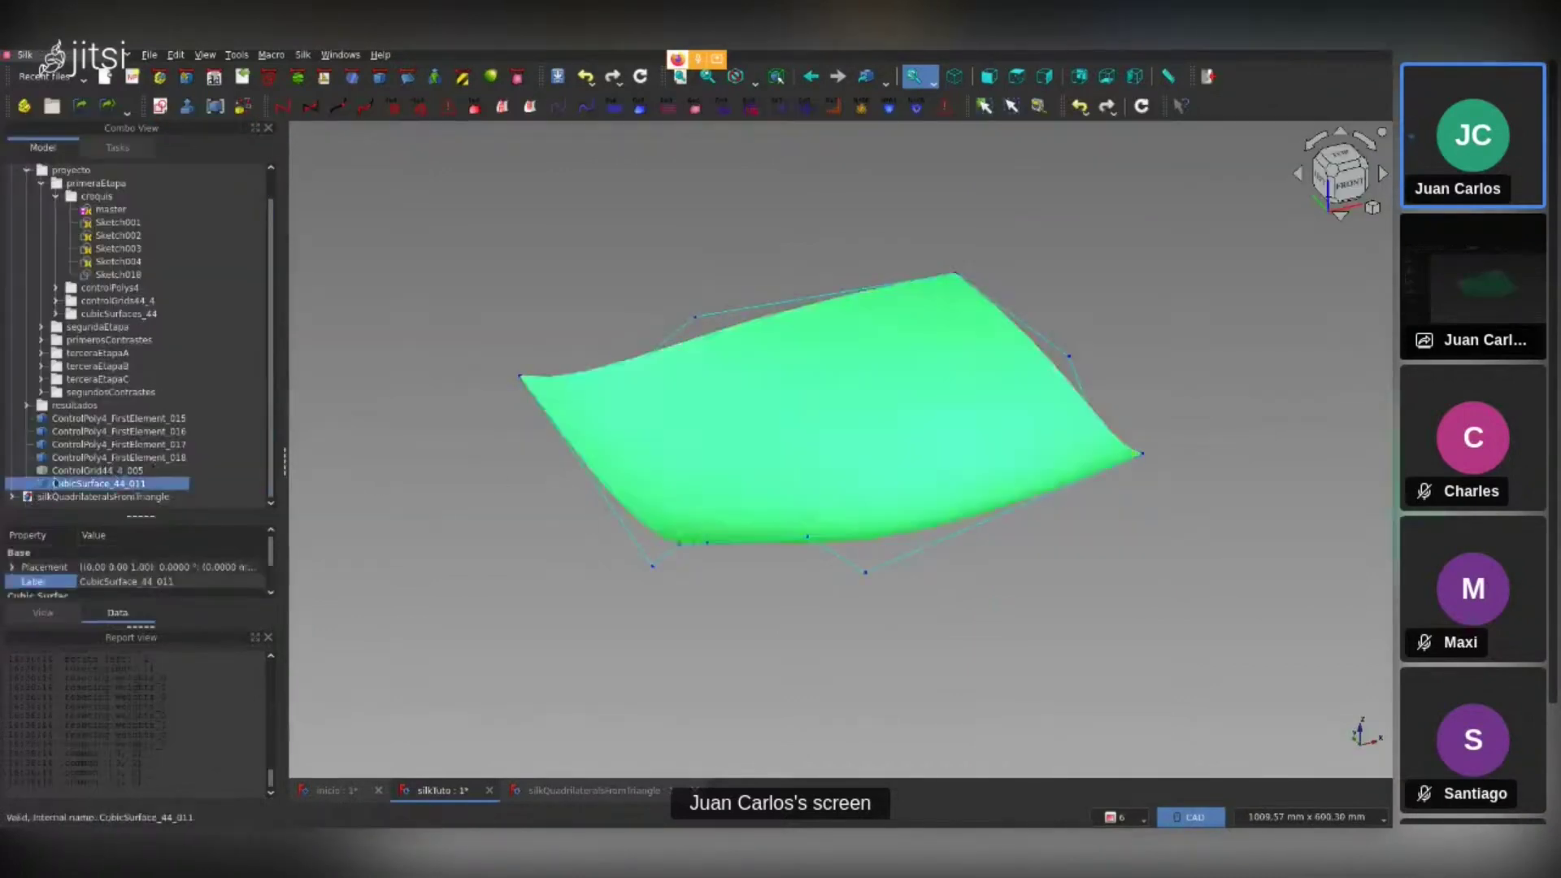
Select control polygons ControlPoly4_FirstElement_015 to 018 and view them from the top
{"action": "left_click", "coordinate": [98, 420]}
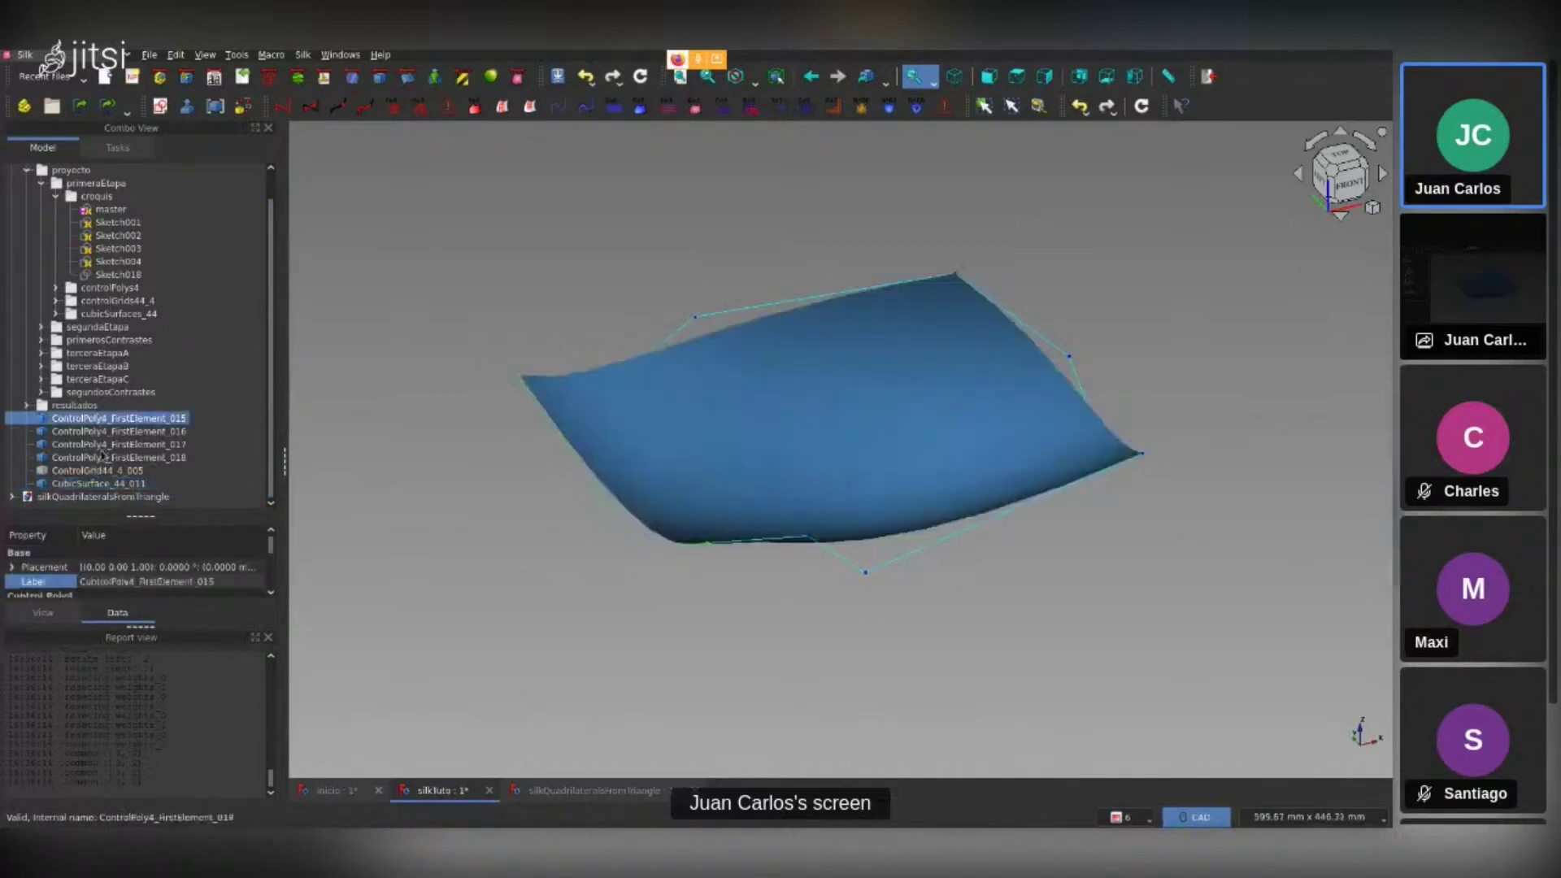
{"action": "left_click", "coordinate": [101, 456], "text": "shift"}
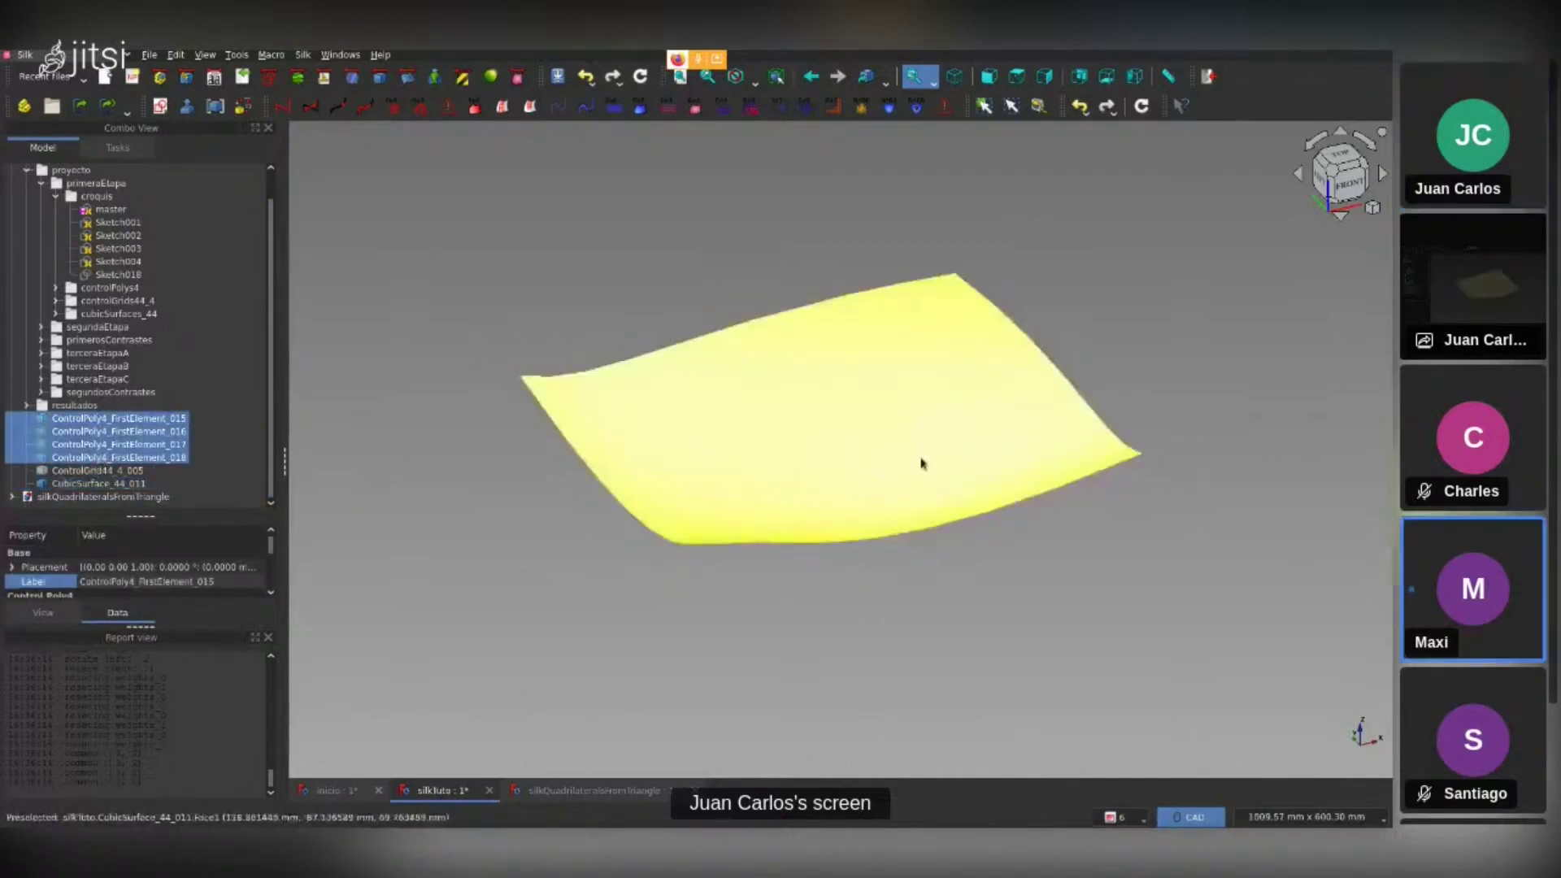
{"action": "key", "text": "2"}
{"action": "left_click", "coordinate": [1070, 412]}
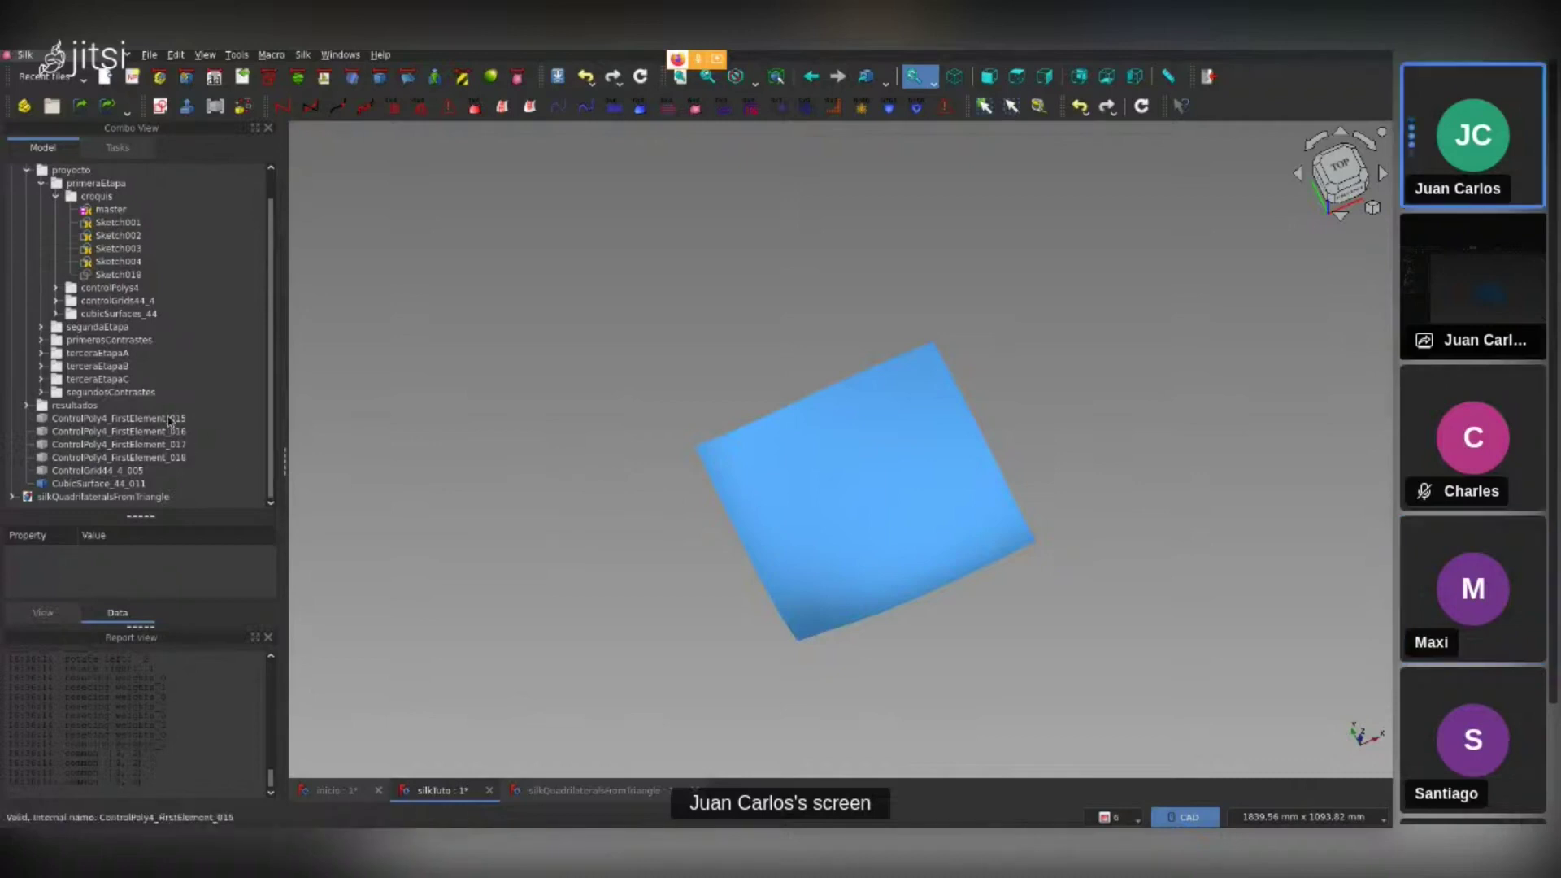
Inspect the placement and labels of Sketch001 through Sketch004
{"action": "left_click", "coordinate": [118, 225]}
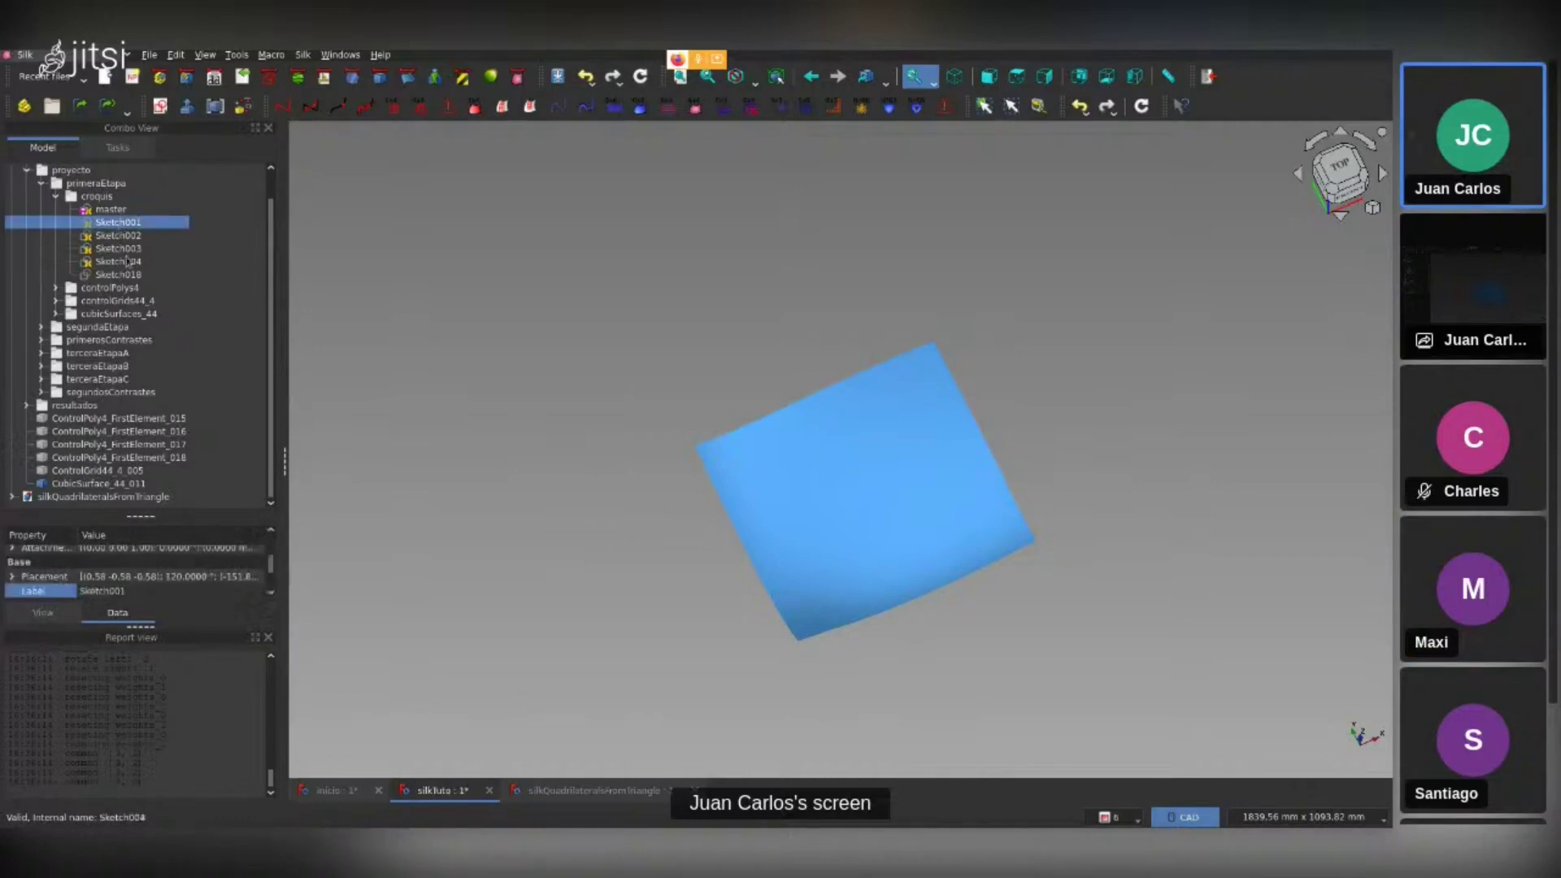
{"action": "left_click", "coordinate": [126, 261]}
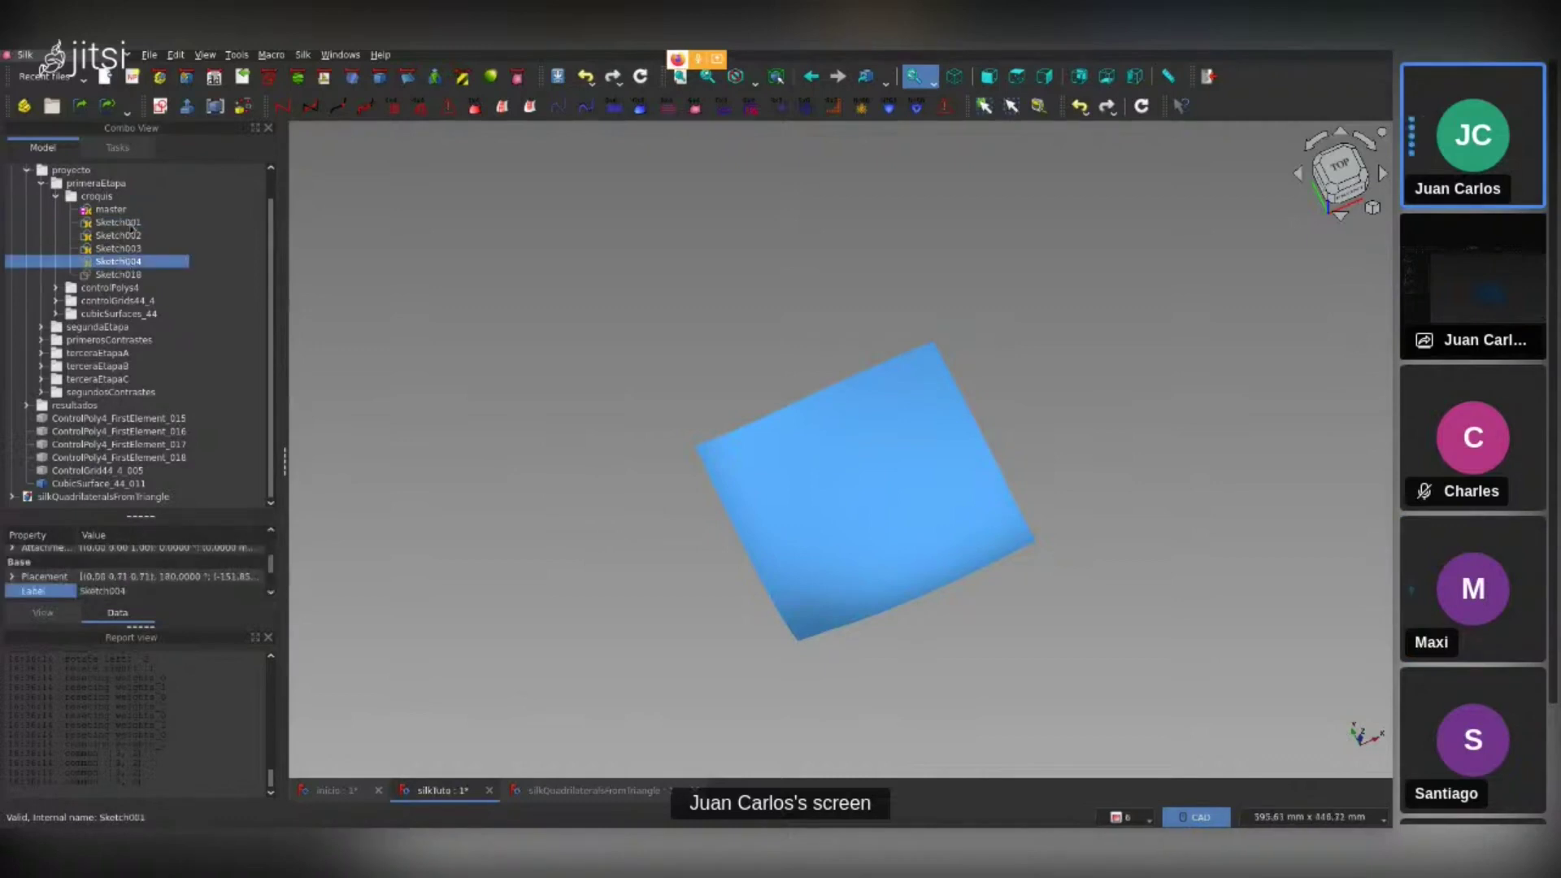
{"action": "left_click", "coordinate": [132, 225]}
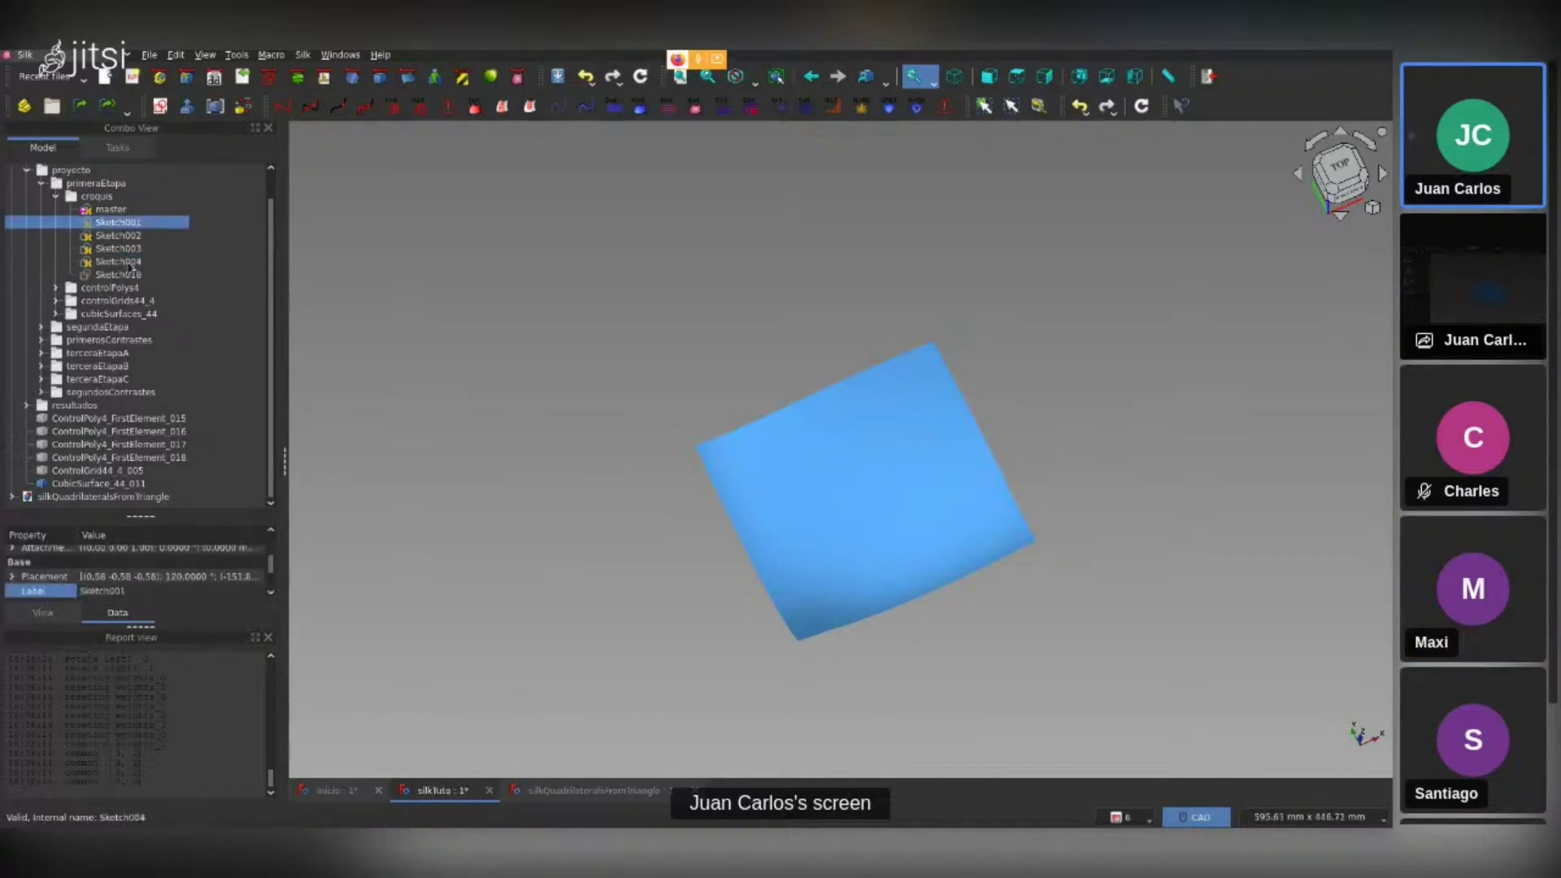
{"action": "left_click", "coordinate": [130, 262], "text": "shift"}
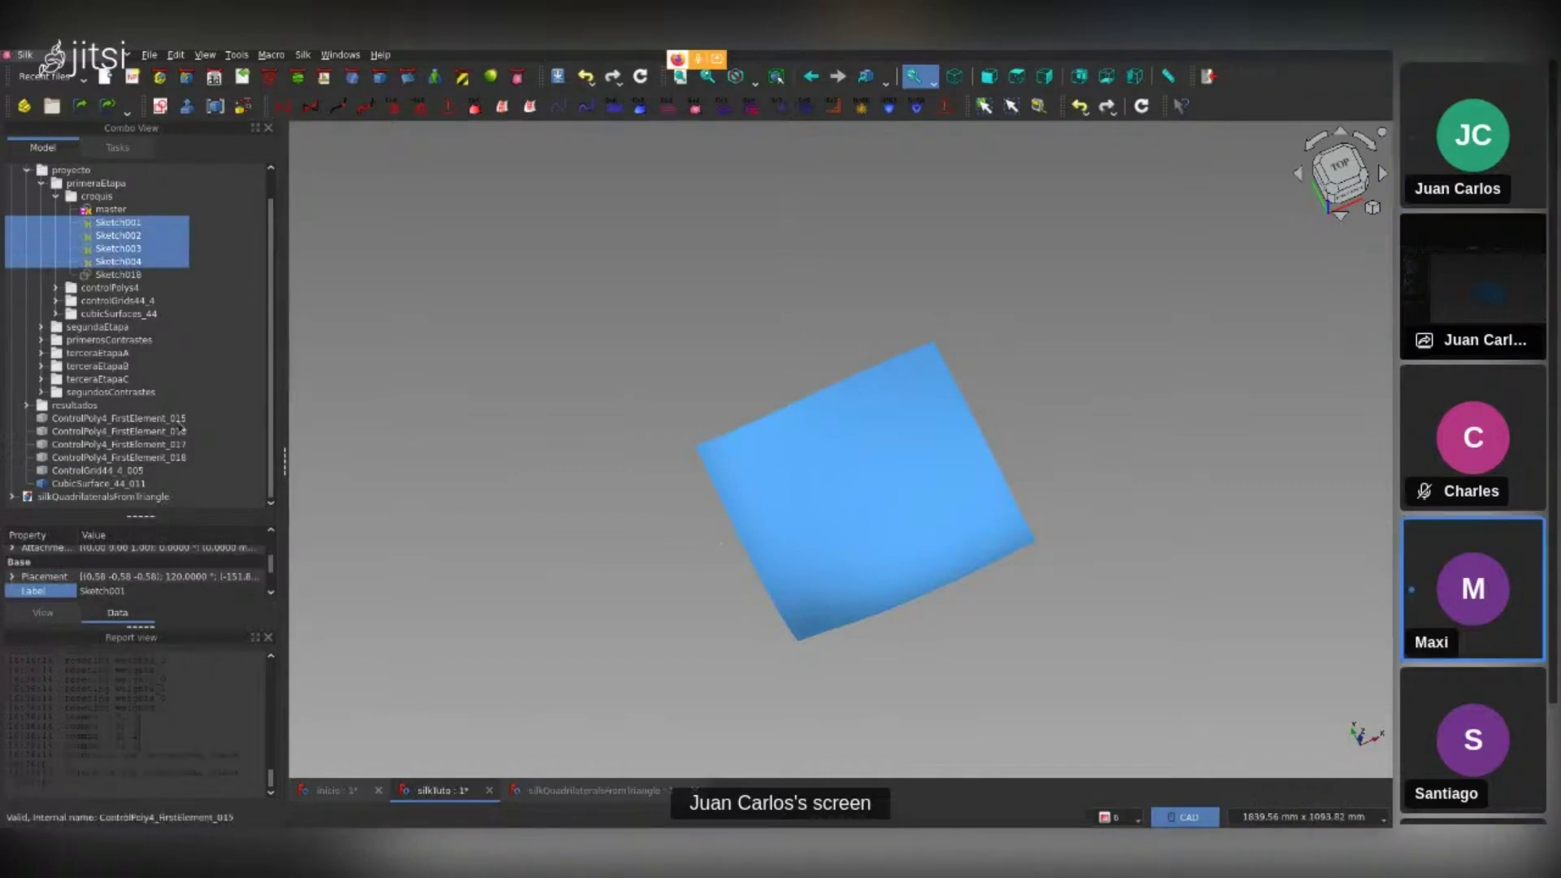
Select CubicSurface_44_011 and view it from the front, then orbit above it
{"action": "left_click", "coordinate": [145, 481]}
{"action": "key", "text": "1"}
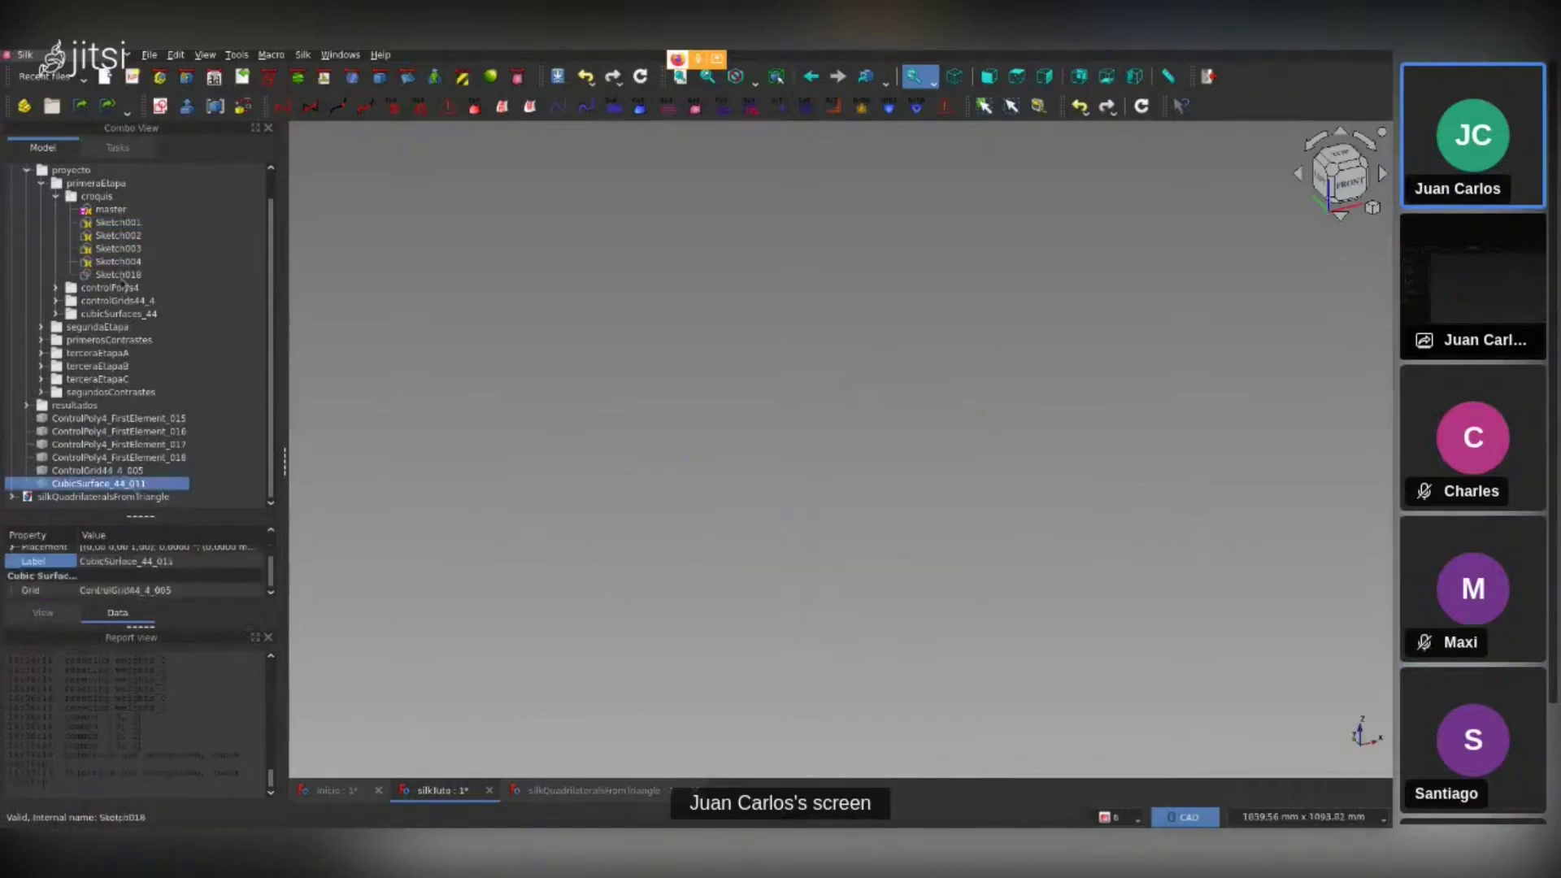
{"action": "middle_click_drag", "start_coordinate": [374, 505], "coordinate": [722, 432]}
Apply Silk zebra stripes to the blue cubic surface and orbit to inspect them
{"action": "left_click", "coordinate": [780, 297]}
{"action": "middle_click_drag", "start_coordinate": [780, 297], "coordinate": [778, 366]}
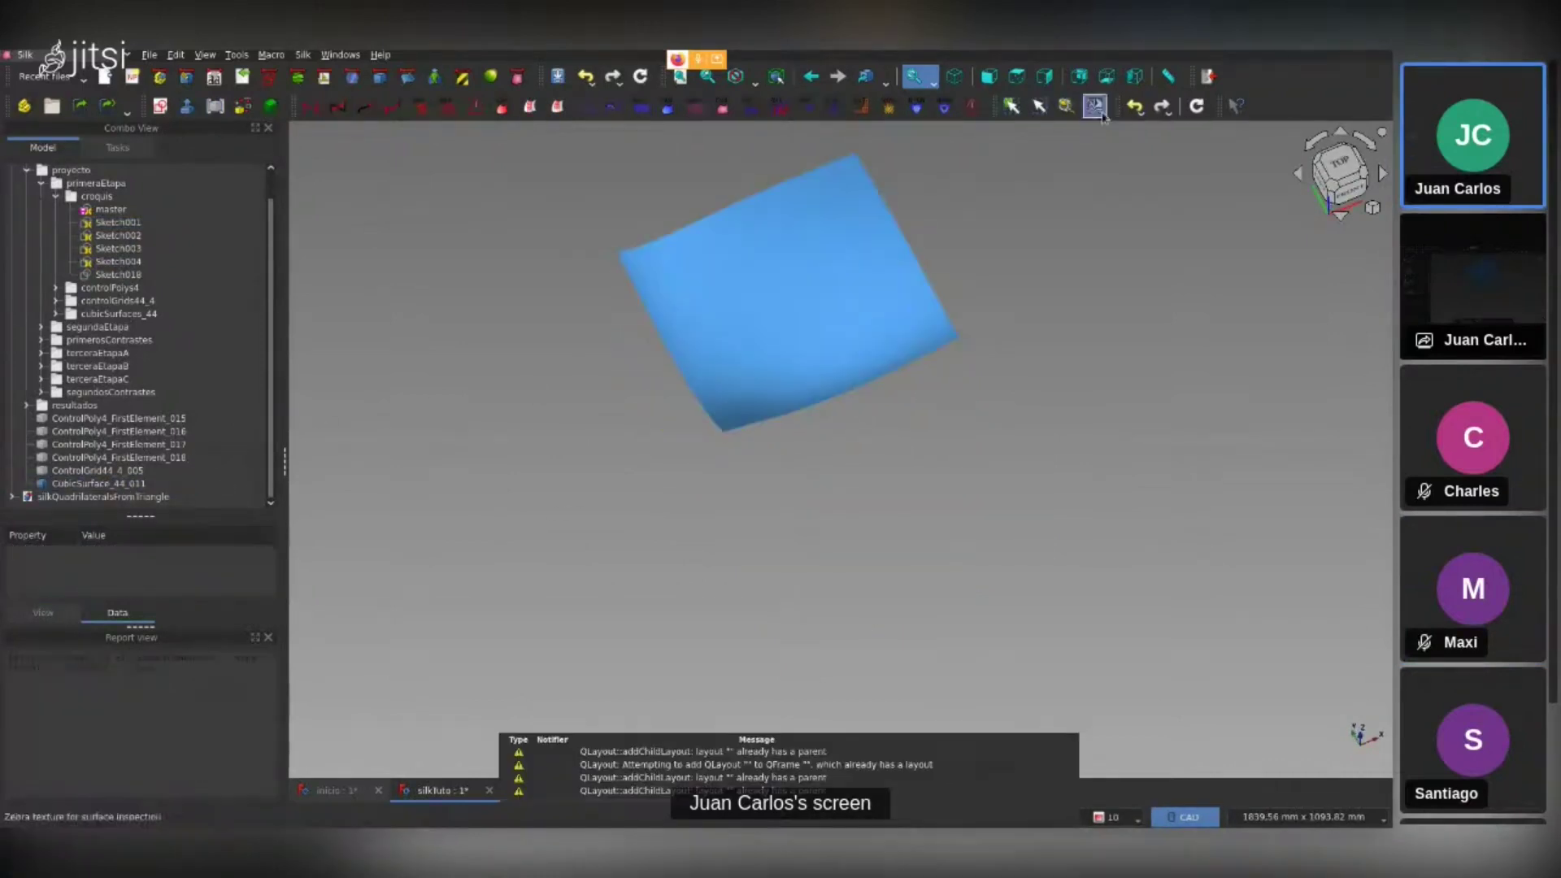
{"action": "left_click", "coordinate": [1095, 107]}
{"action": "scroll", "coordinate": [995, 391], "scroll_direction": "down", "scroll_amount": 3}
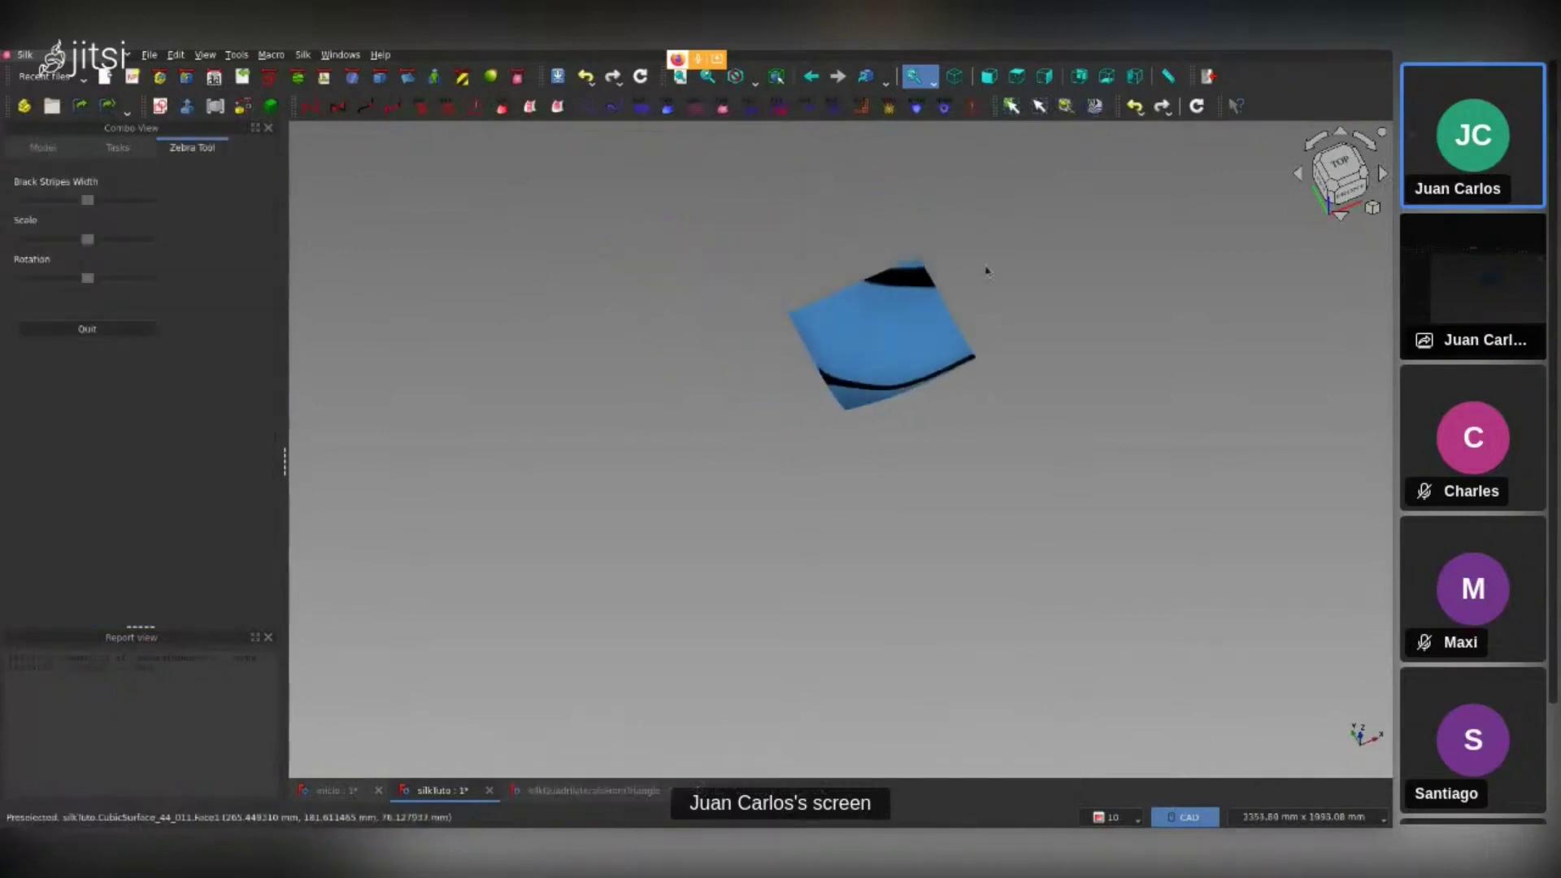
{"action": "middle_click_drag", "start_coordinate": [987, 271], "coordinate": [900, 245]}
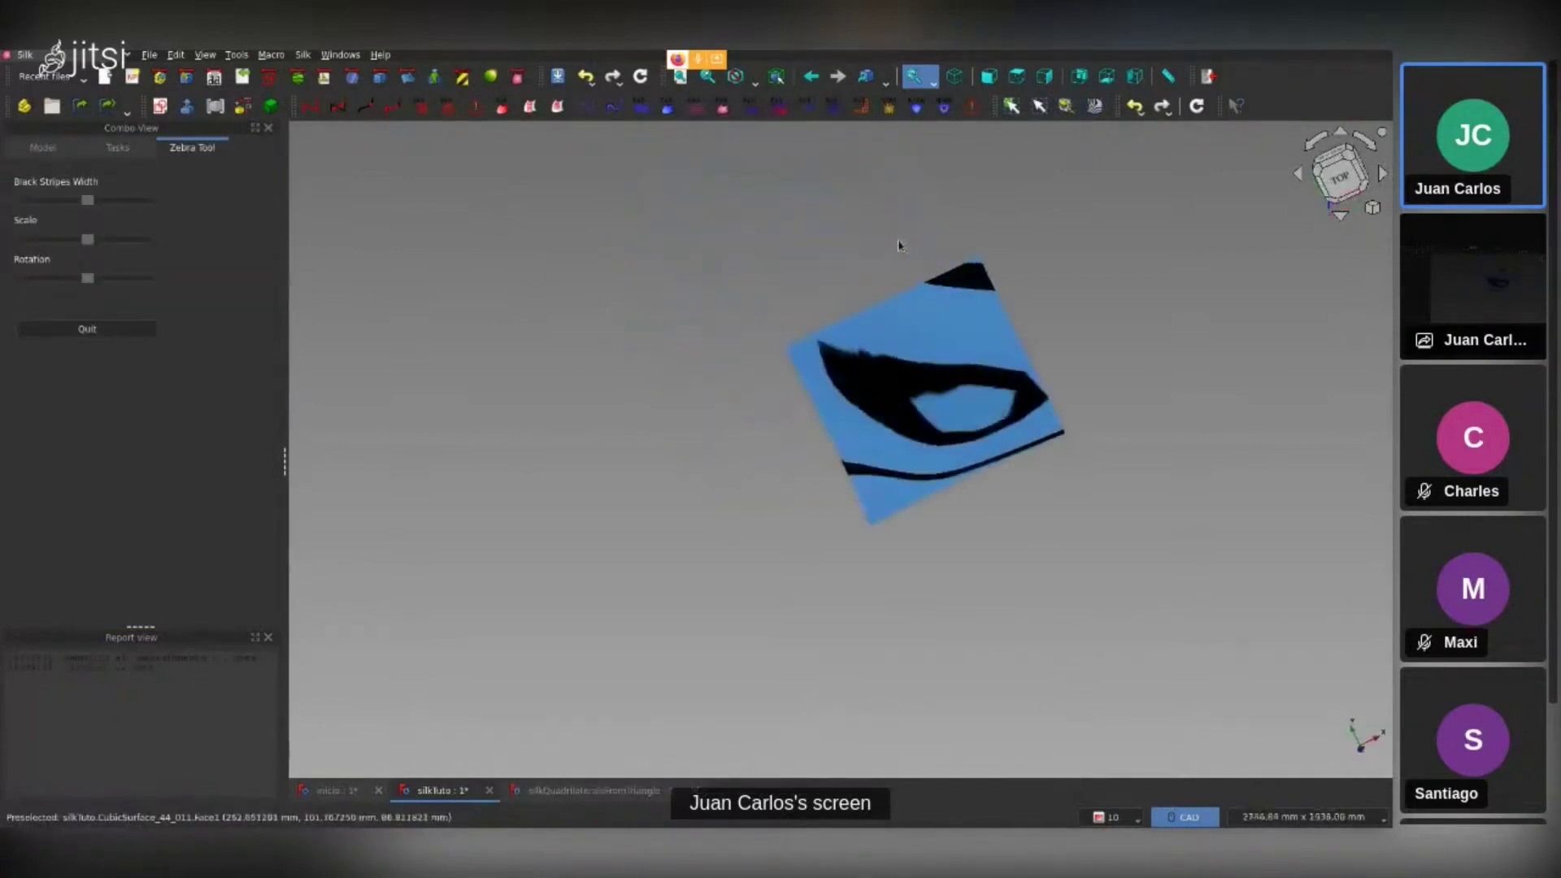
Make the zebra stripes denser with the Scale slider, then quit the zebra tool
{"action": "scroll", "coordinate": [1133, 391], "scroll_direction": "up", "scroll_amount": 1}
{"action": "scroll", "coordinate": [1132, 390], "scroll_direction": "up", "scroll_amount": 3}
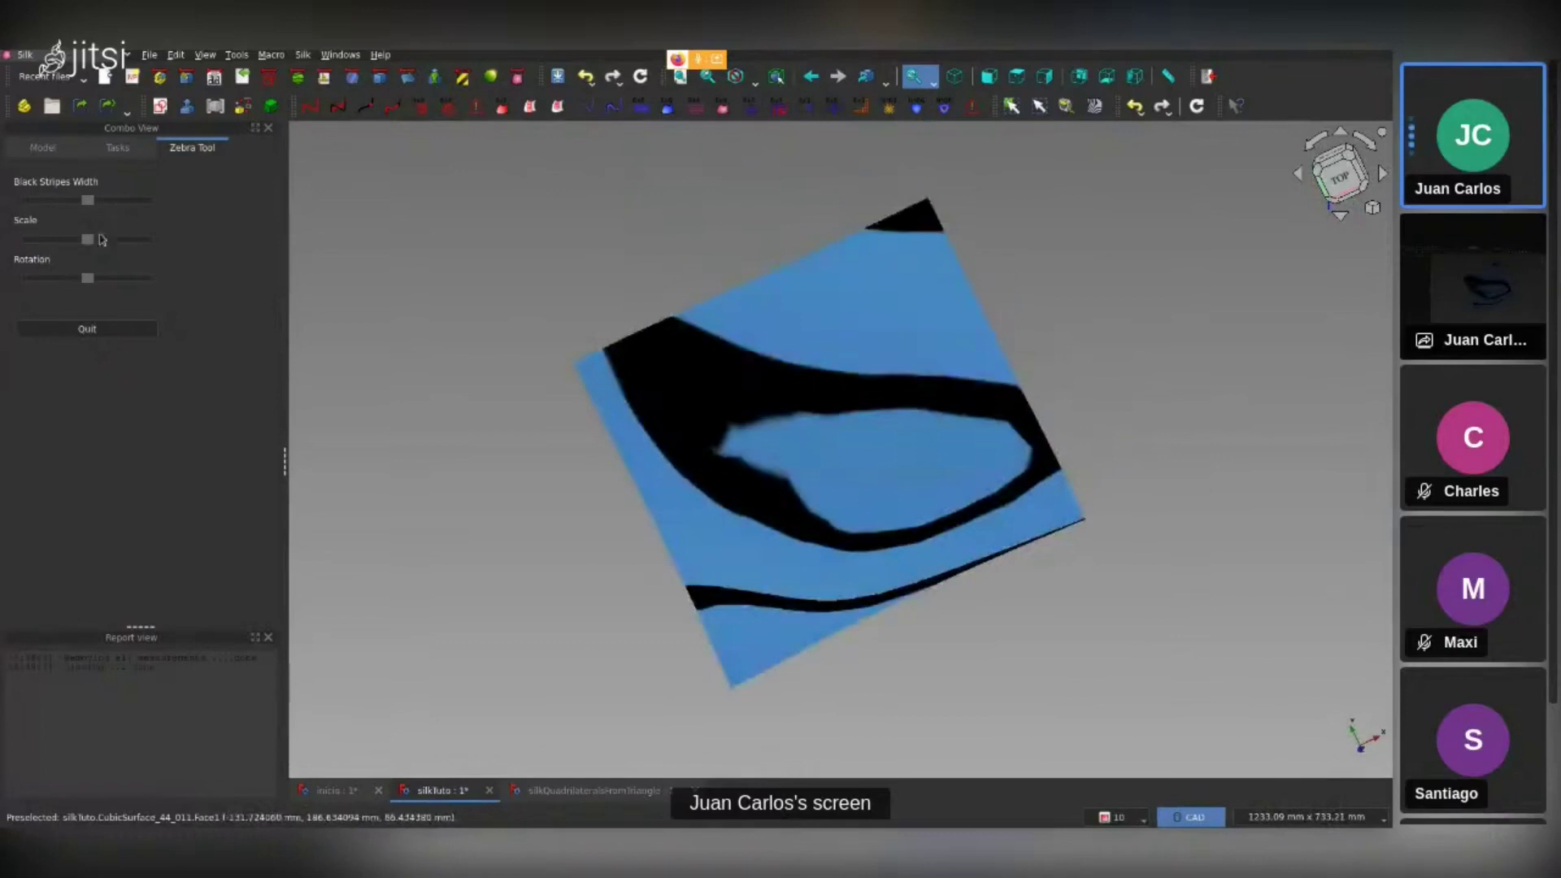
{"action": "left_click_drag", "start_coordinate": [88, 239], "coordinate": [119, 258]}
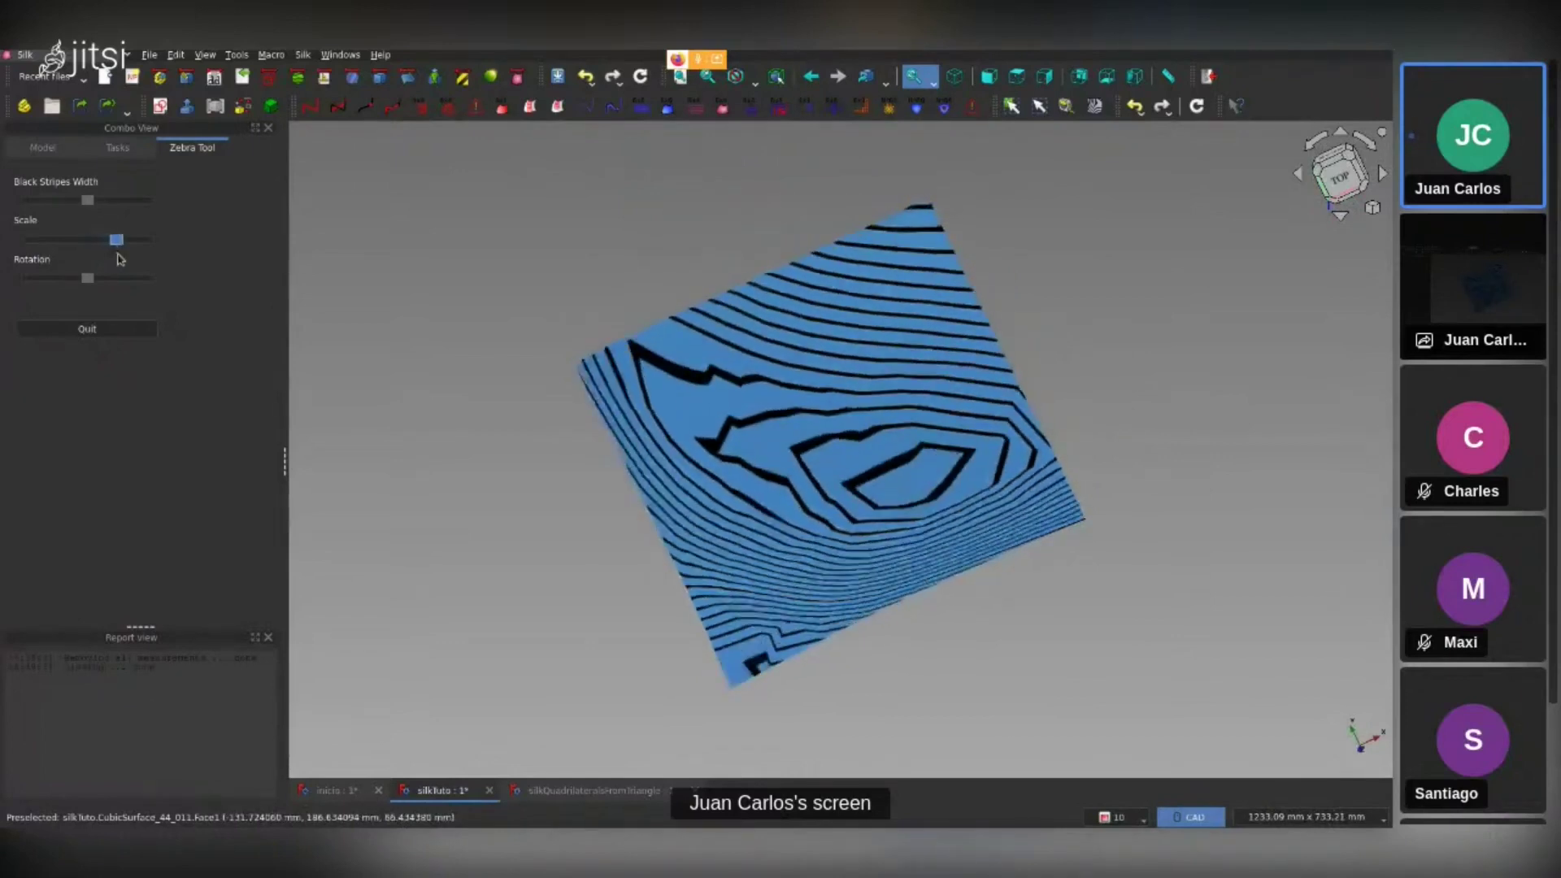
{"action": "middle_click_drag", "start_coordinate": [732, 431], "coordinate": [1034, 628]}
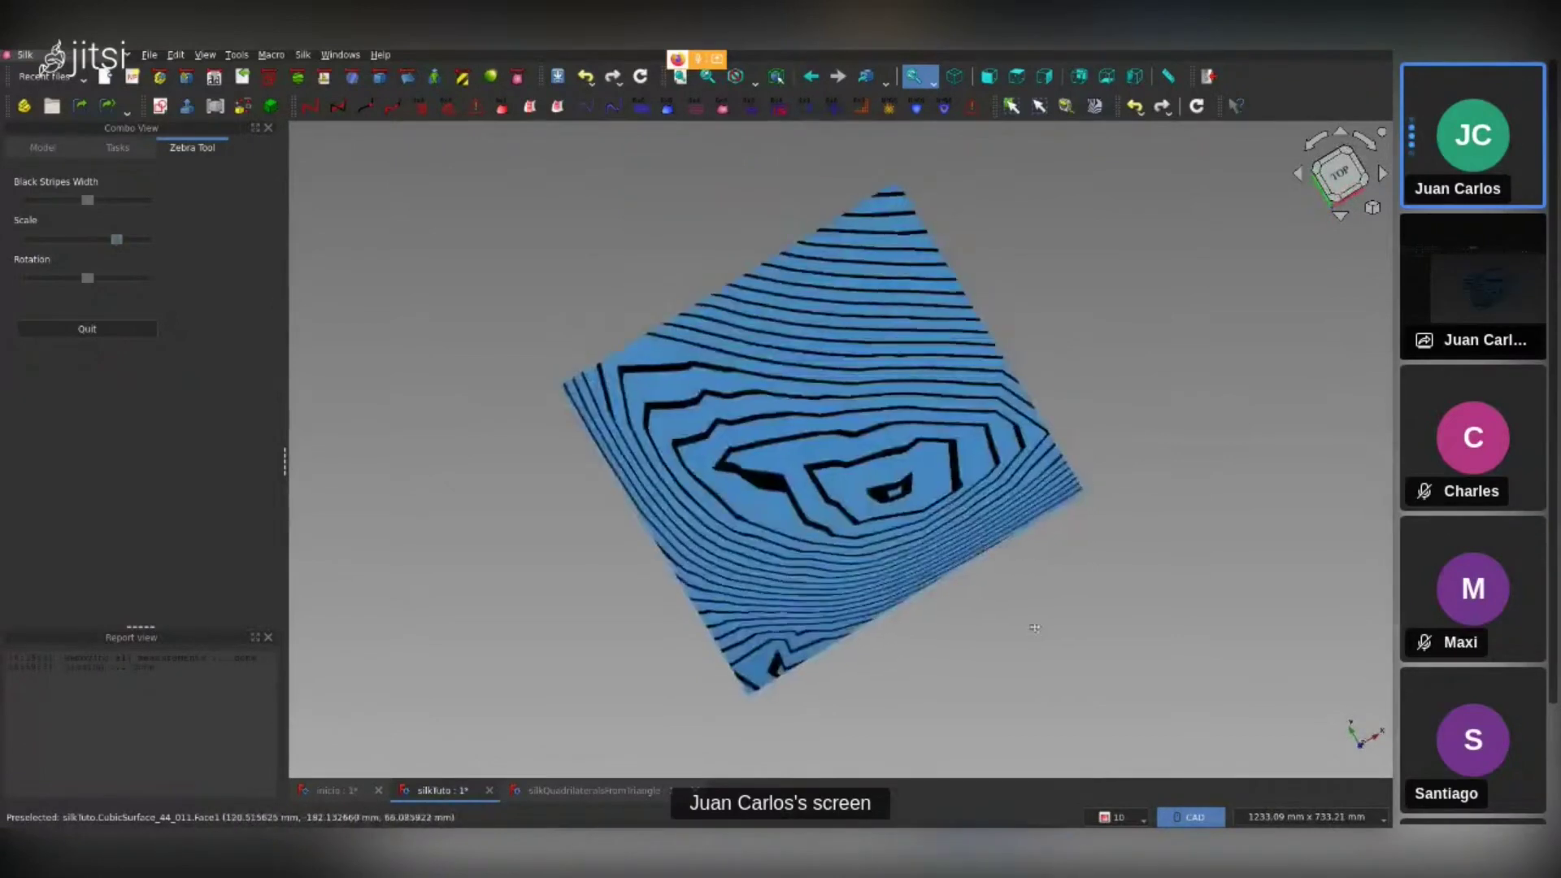
{"action": "left_click", "coordinate": [87, 328]}
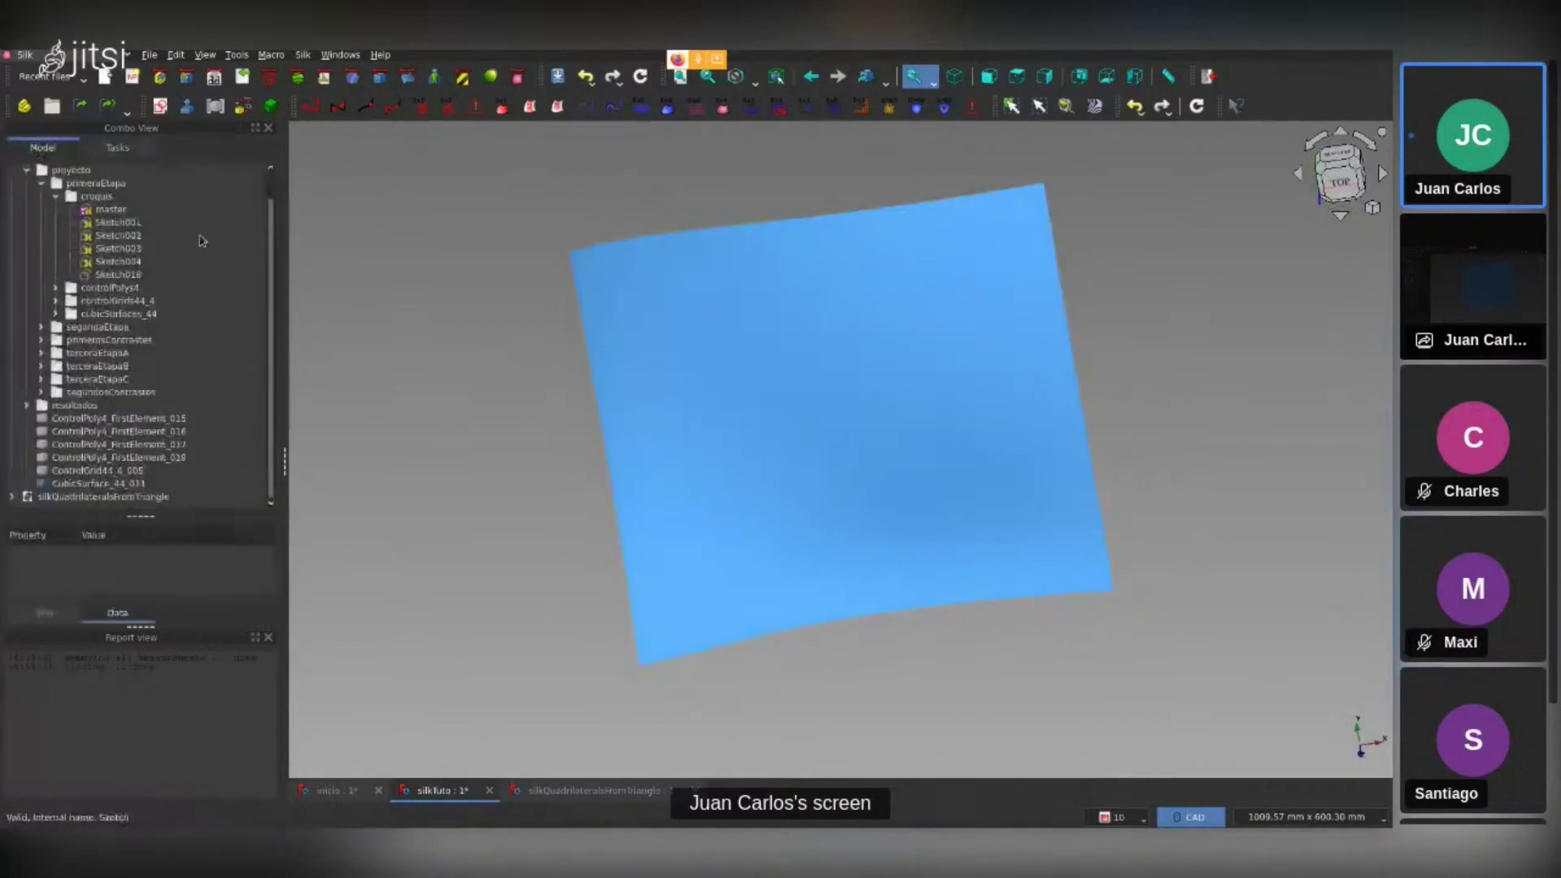
Select the superficieParInicial compound and view it from the front
{"action": "left_click", "coordinate": [734, 509]}
{"action": "mouse_move", "coordinate": [735, 508]}
{"action": "middle_mouse_down"}
{"action": "mouse_move", "coordinate": [781, 422]}
{"action": "mouse_move", "coordinate": [707, 387]}
{"action": "mouse_move", "coordinate": [809, 600]}
{"action": "middle_mouse_up"}
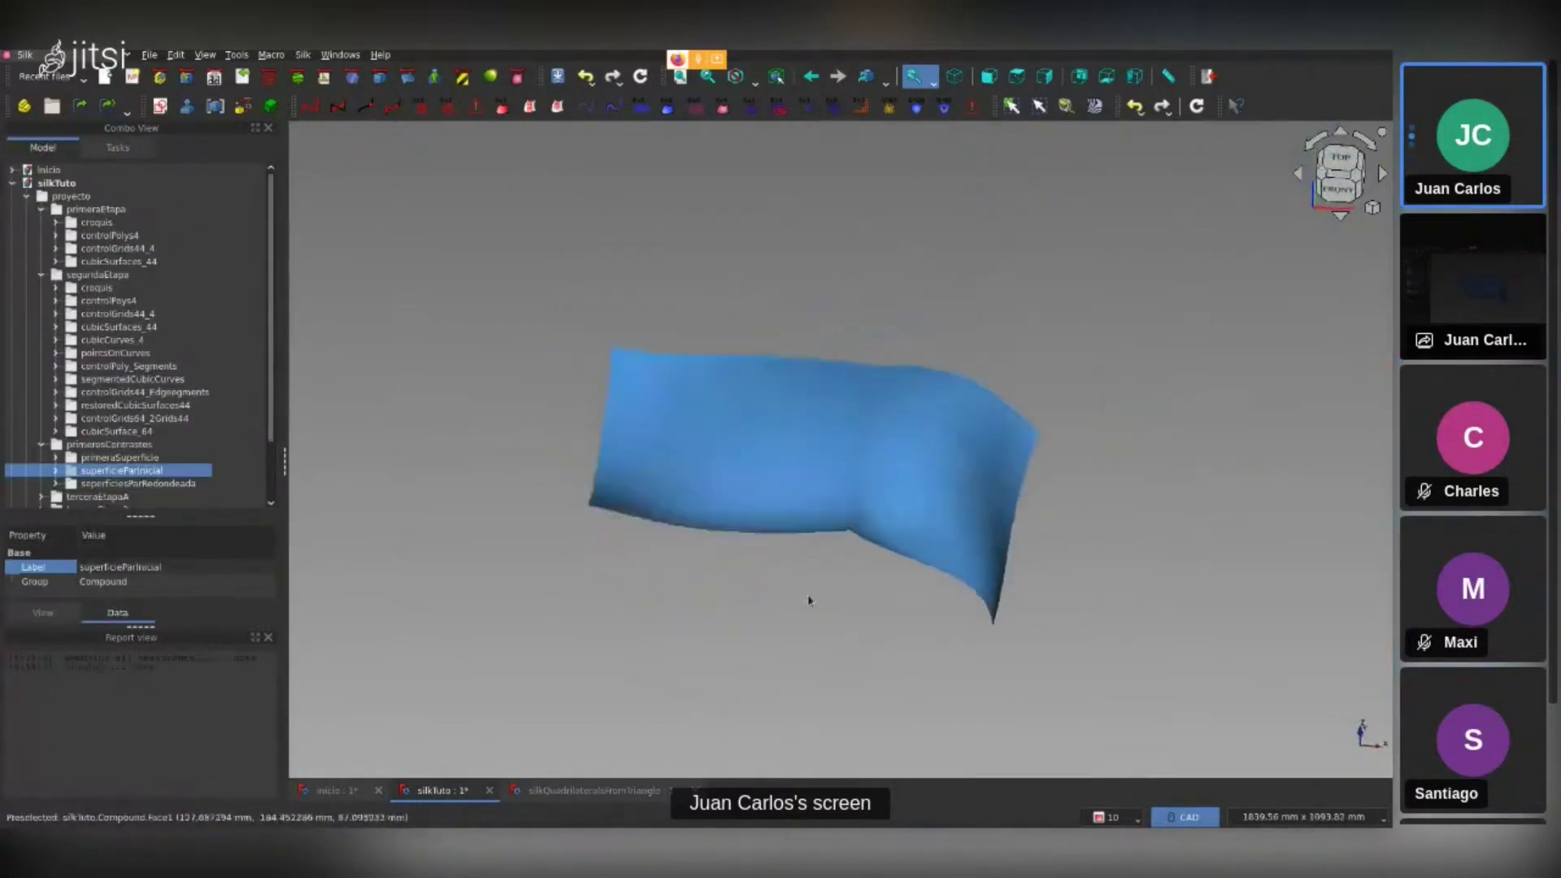
{"action": "key", "text": "1"}
{"action": "left_click", "coordinate": [866, 543]}
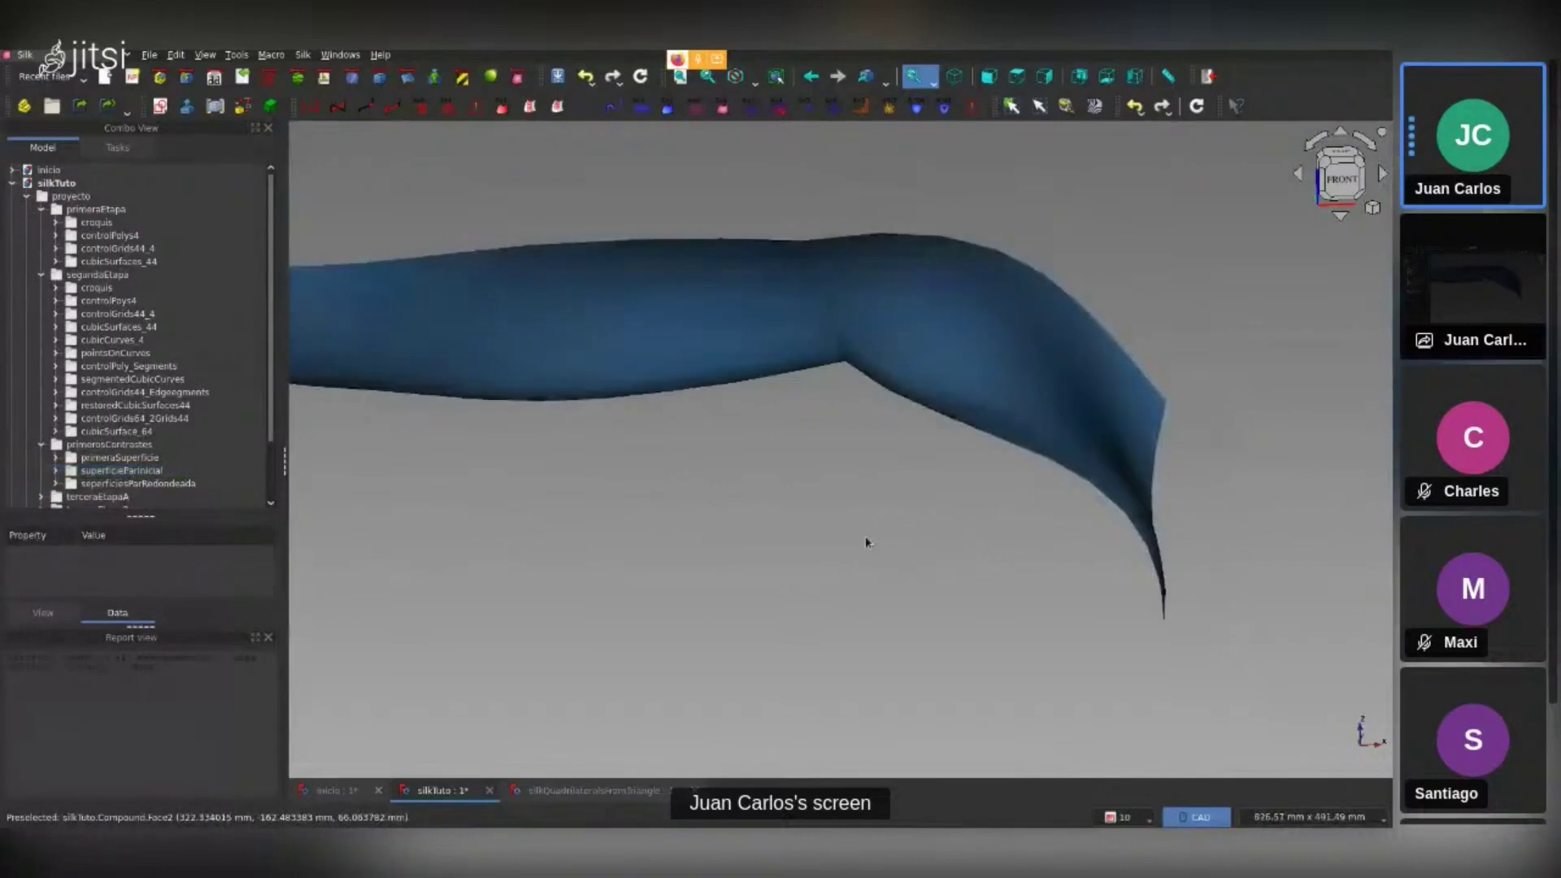
{"action": "left_click", "coordinate": [161, 475]}
Hide superficieParInicial, show superficiesParRedondeada, and switch to top view
{"action": "key", "text": "space"}
{"action": "key", "text": "space"}
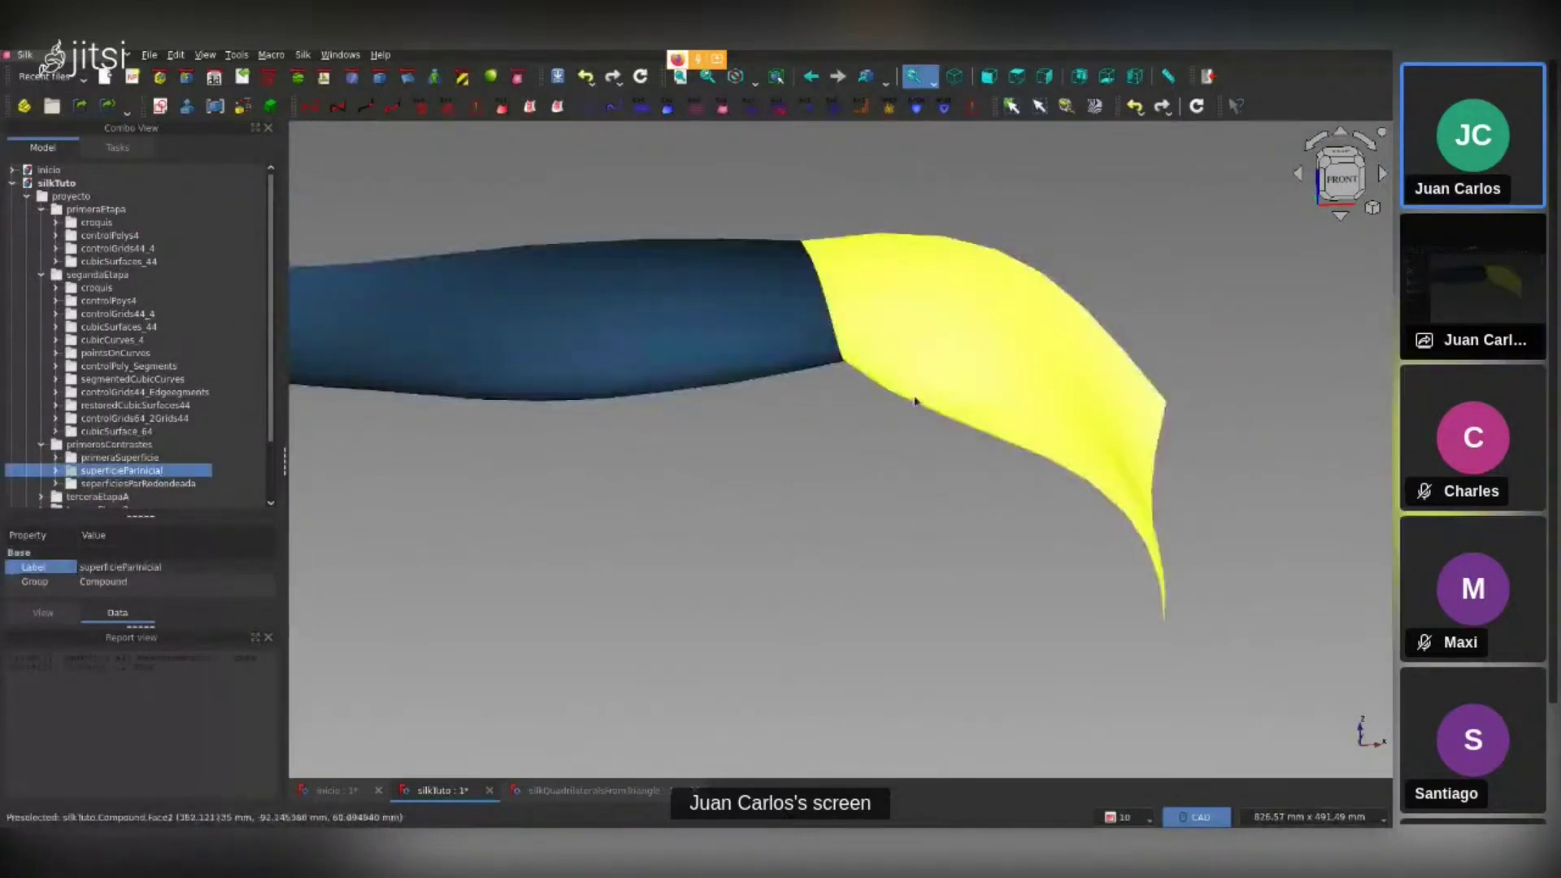
{"action": "scroll", "coordinate": [896, 465], "scroll_direction": "down", "scroll_amount": 2}
{"action": "key", "text": "space"}
{"action": "key", "text": "Down"}
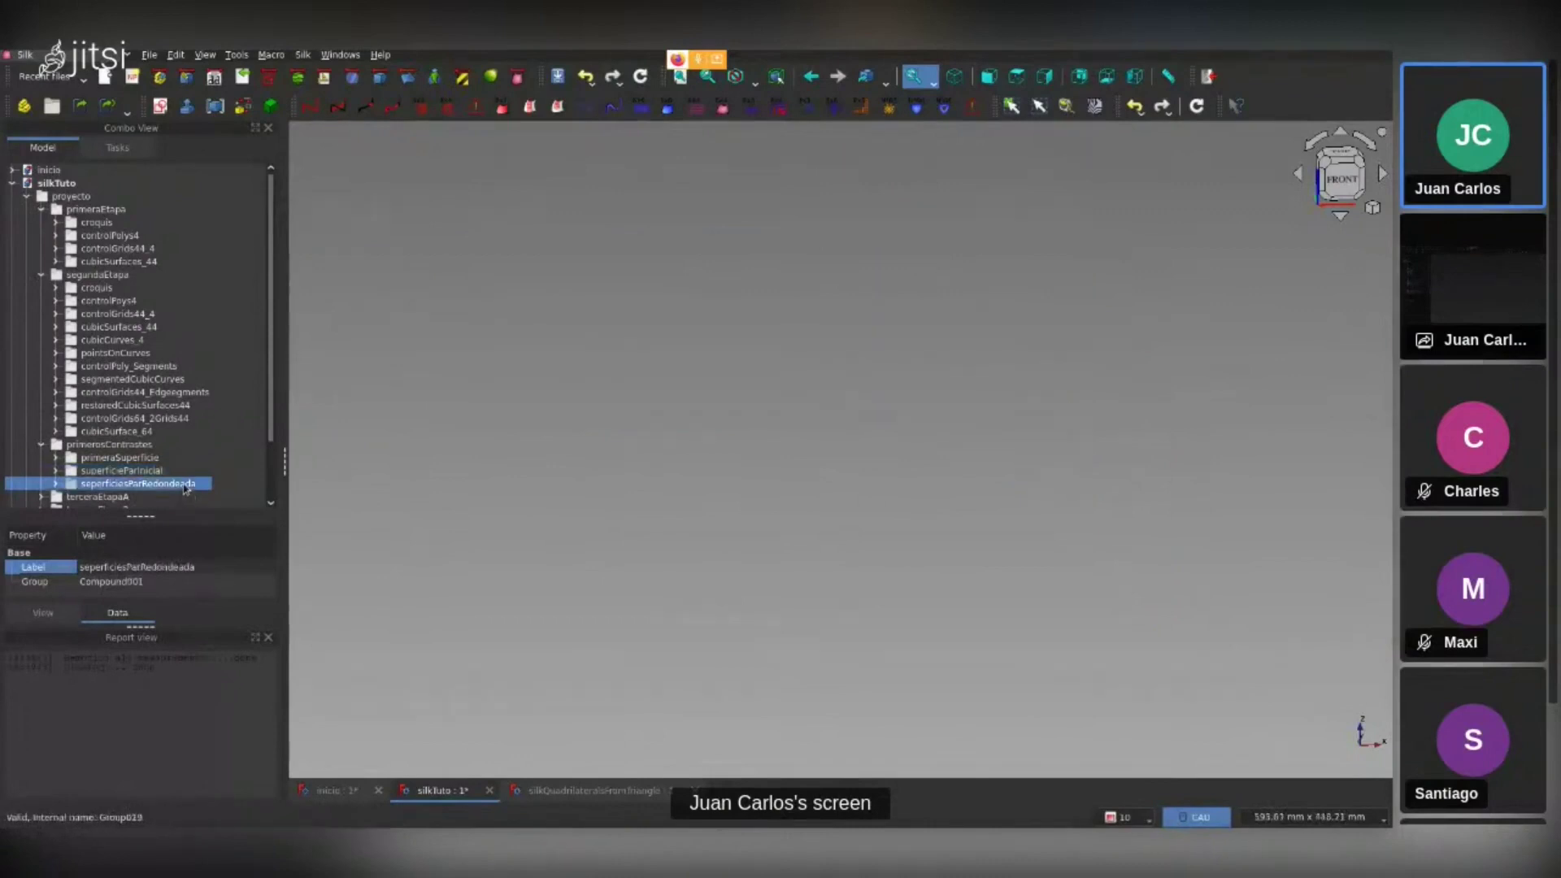
{"action": "key", "text": "space"}
{"action": "key", "text": "2"}
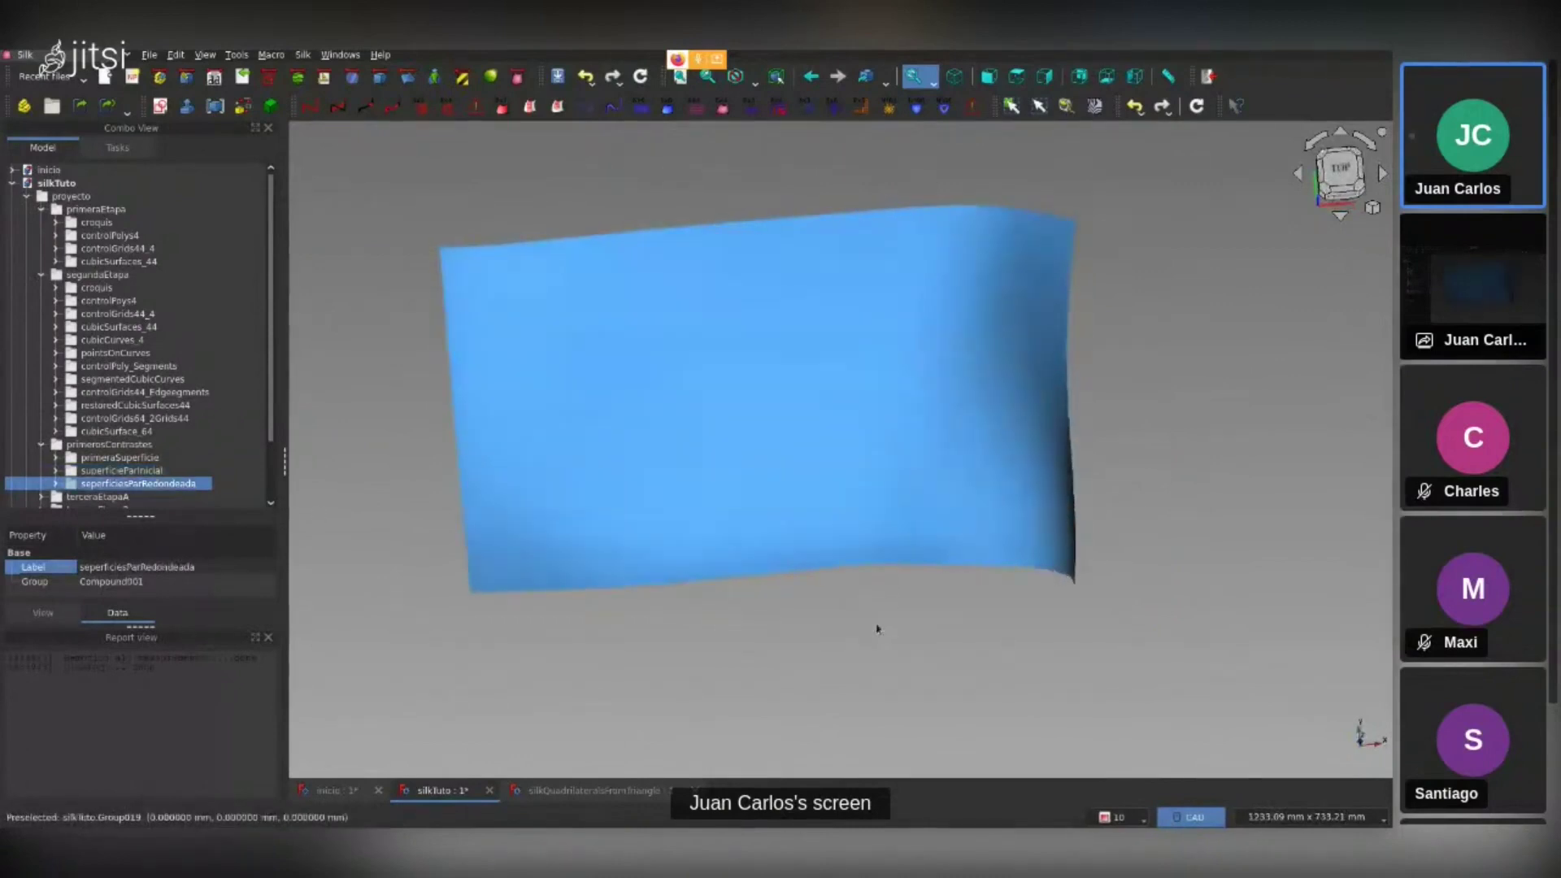
Zebra-check the rounded surface pair with maximum stripe Scale and rotated stripes, then quit
{"action": "left_click", "coordinate": [1094, 105]}
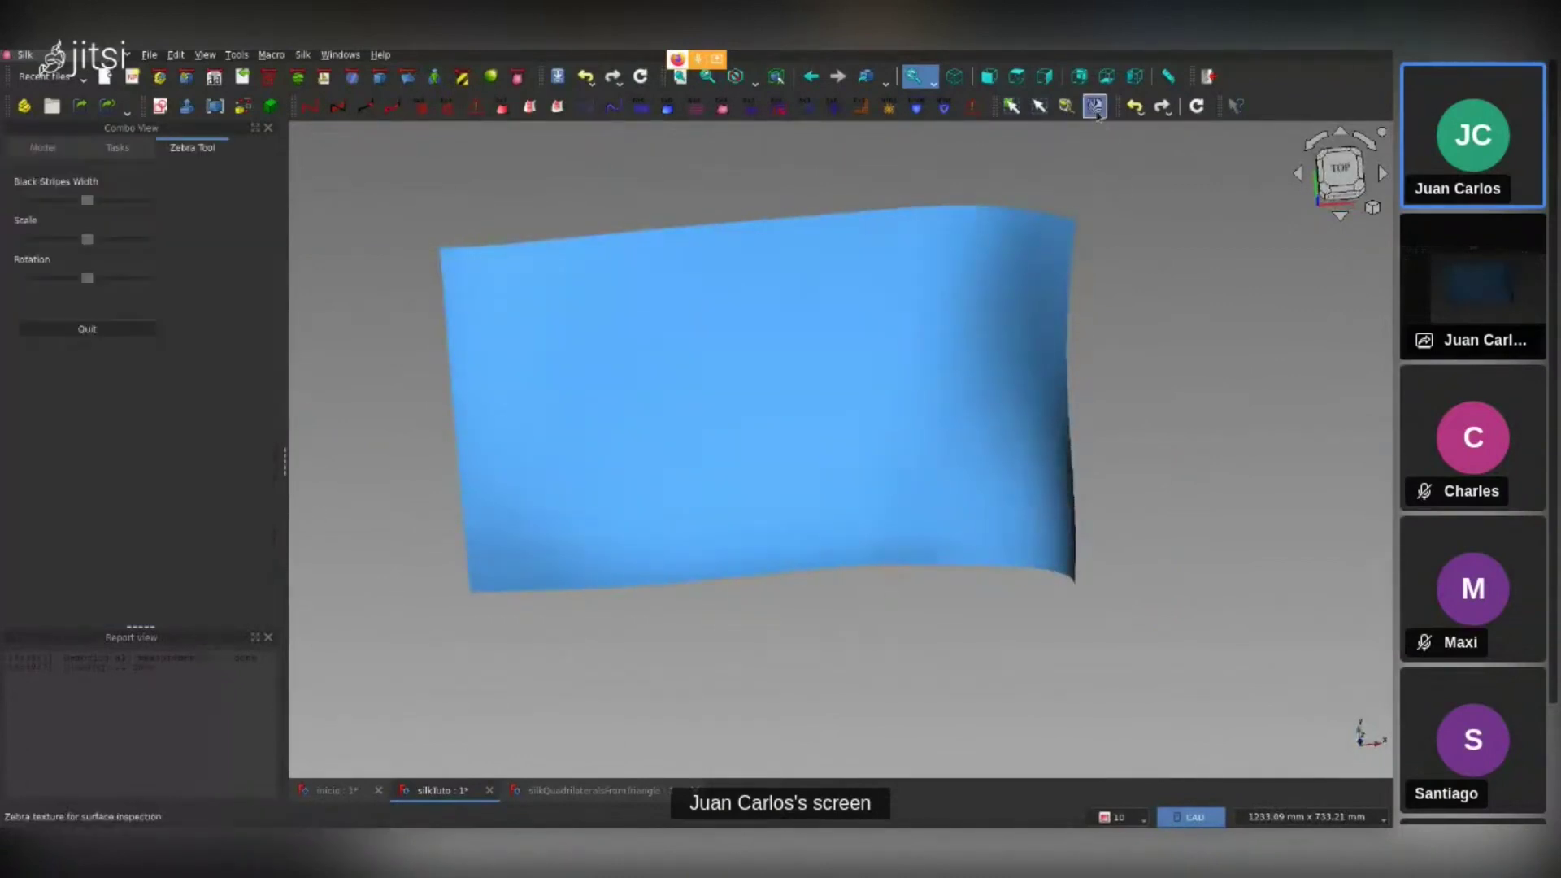
{"action": "scroll", "coordinate": [1161, 293], "scroll_direction": "down", "scroll_amount": 2}
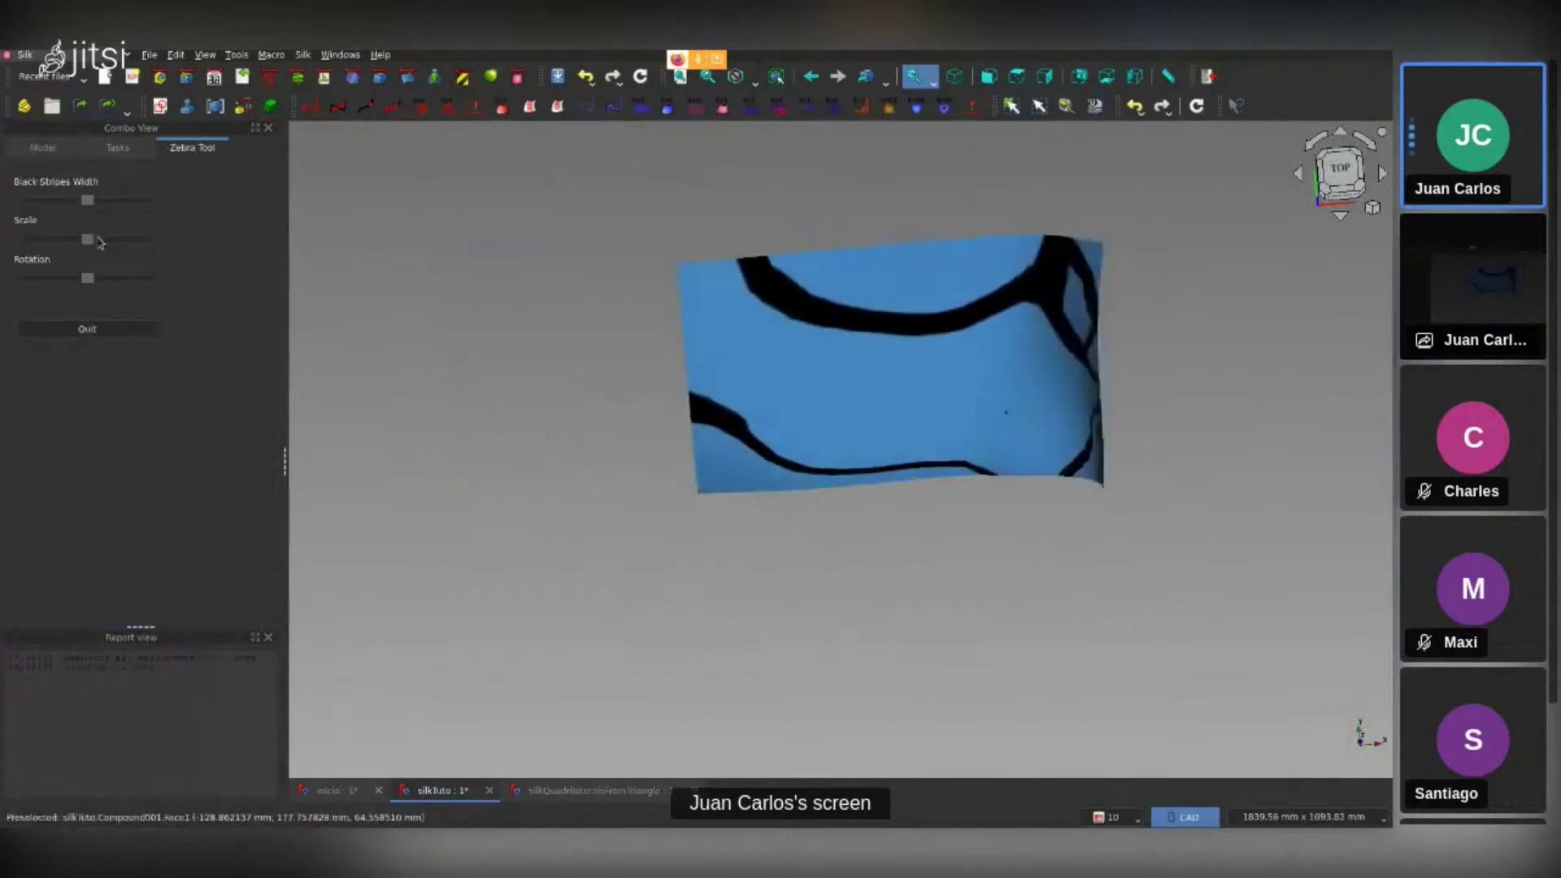
{"action": "left_click_drag", "start_coordinate": [88, 239], "coordinate": [145, 239]}
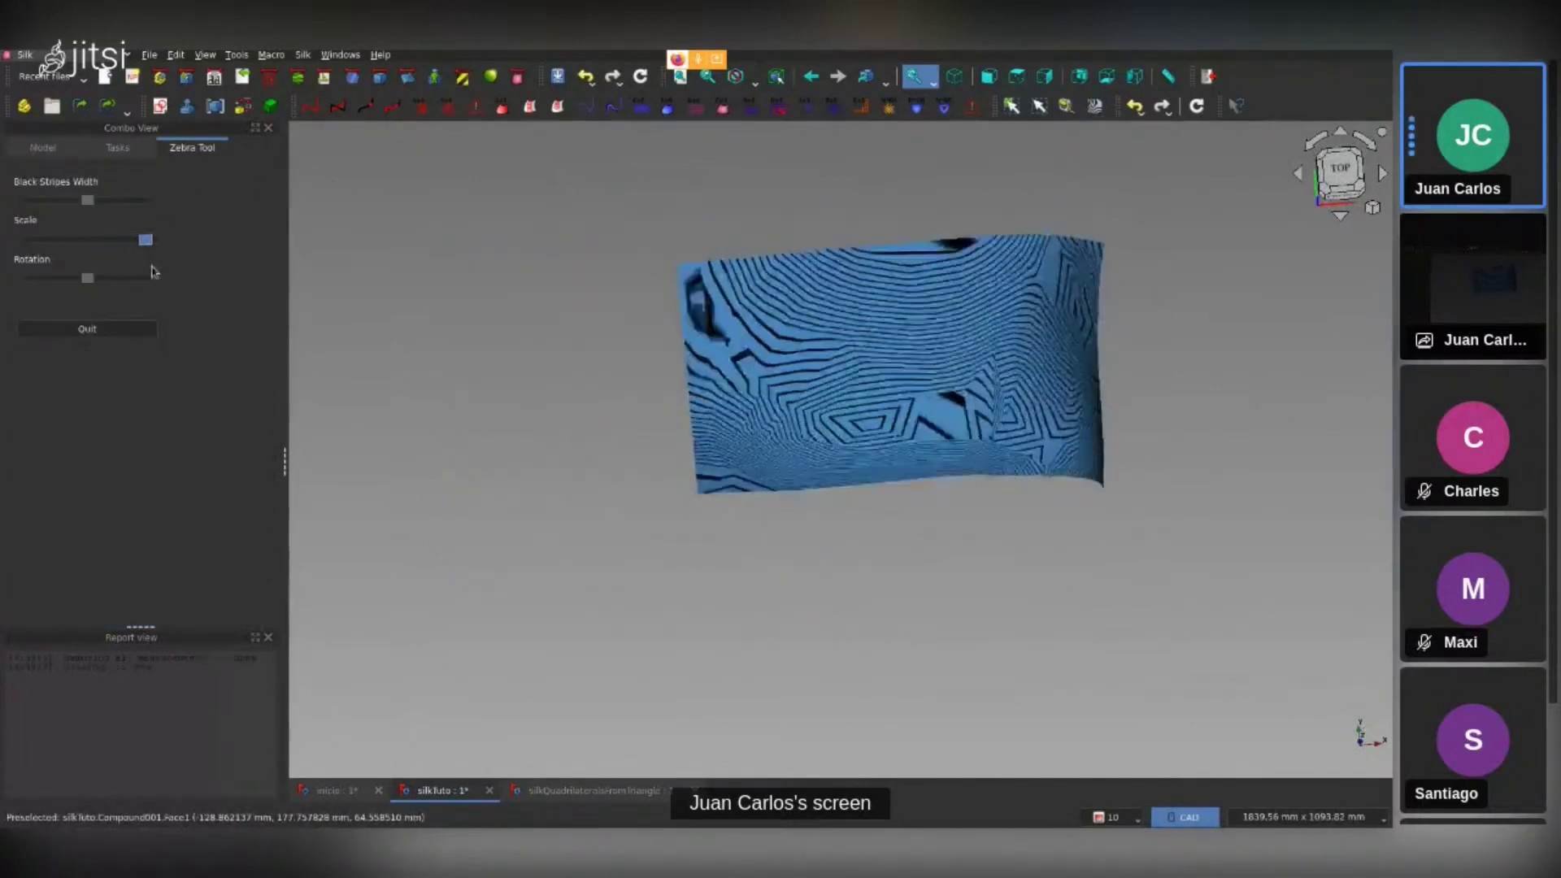
{"action": "mouse_move", "coordinate": [911, 365]}
{"action": "middle_mouse_down"}
{"action": "mouse_move", "coordinate": [606, 584]}
{"action": "mouse_move", "coordinate": [662, 627]}
{"action": "mouse_move", "coordinate": [732, 648]}
{"action": "middle_mouse_up"}
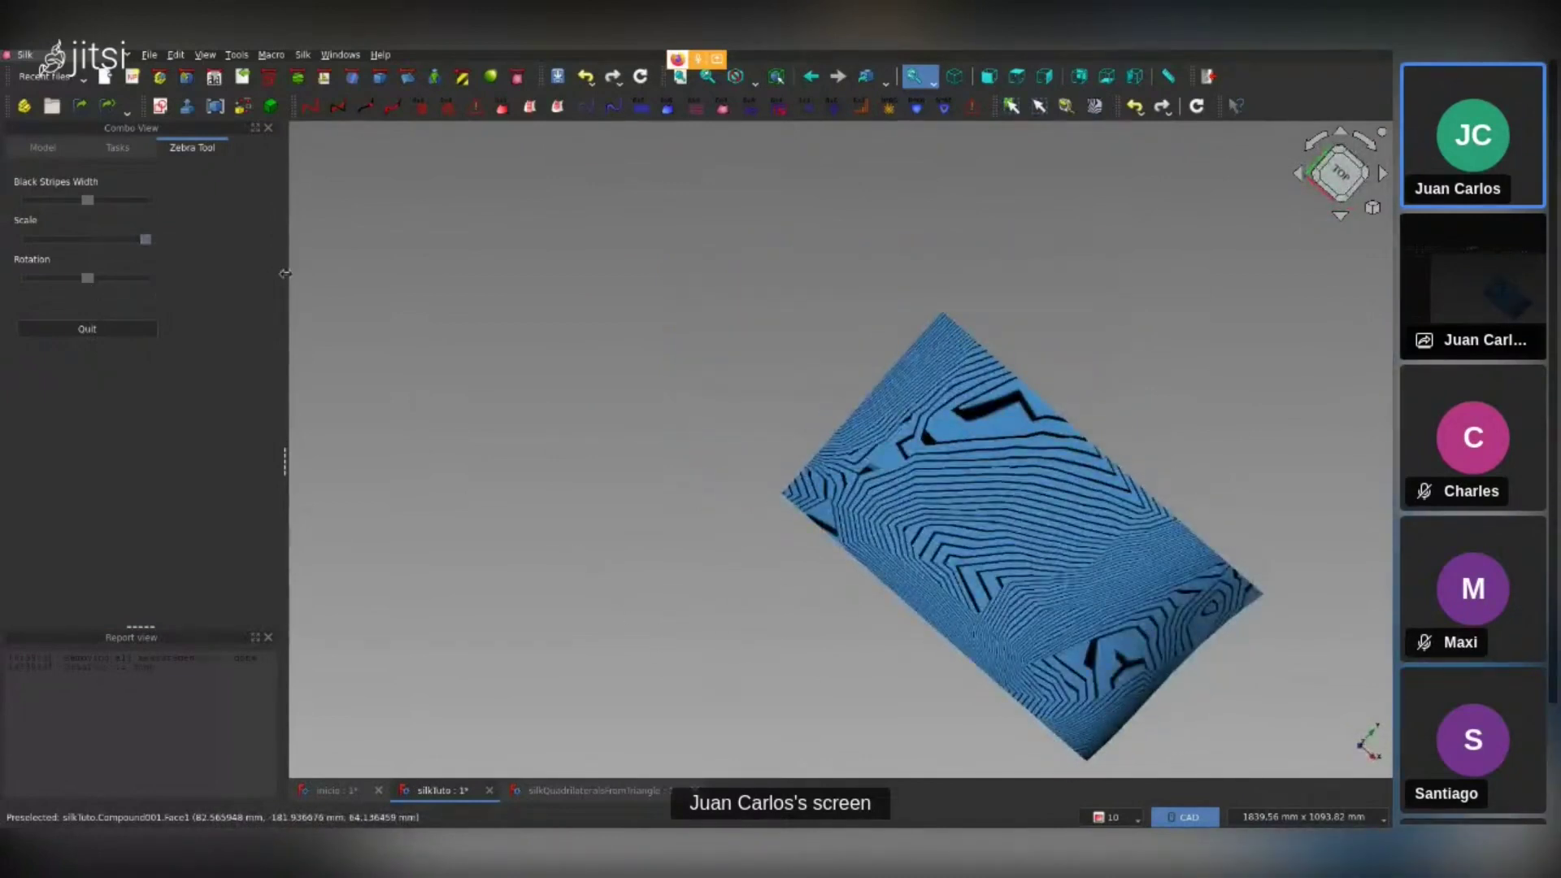
{"action": "left_click", "coordinate": [680, 76]}
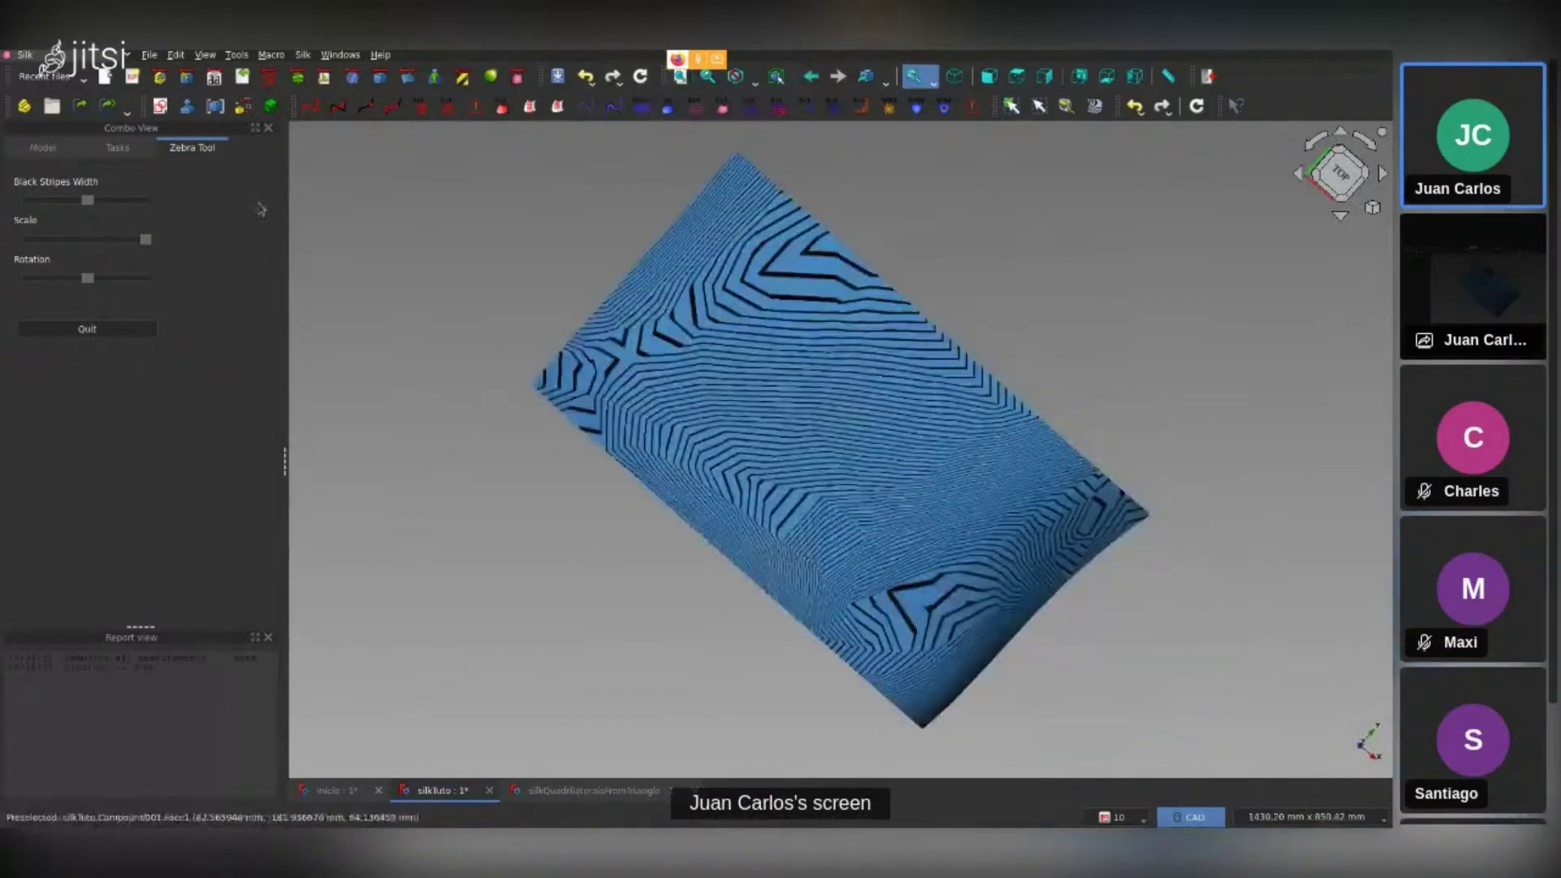
{"action": "left_click_drag", "start_coordinate": [89, 279], "coordinate": [145, 279]}
{"action": "left_click", "coordinate": [142, 328]}
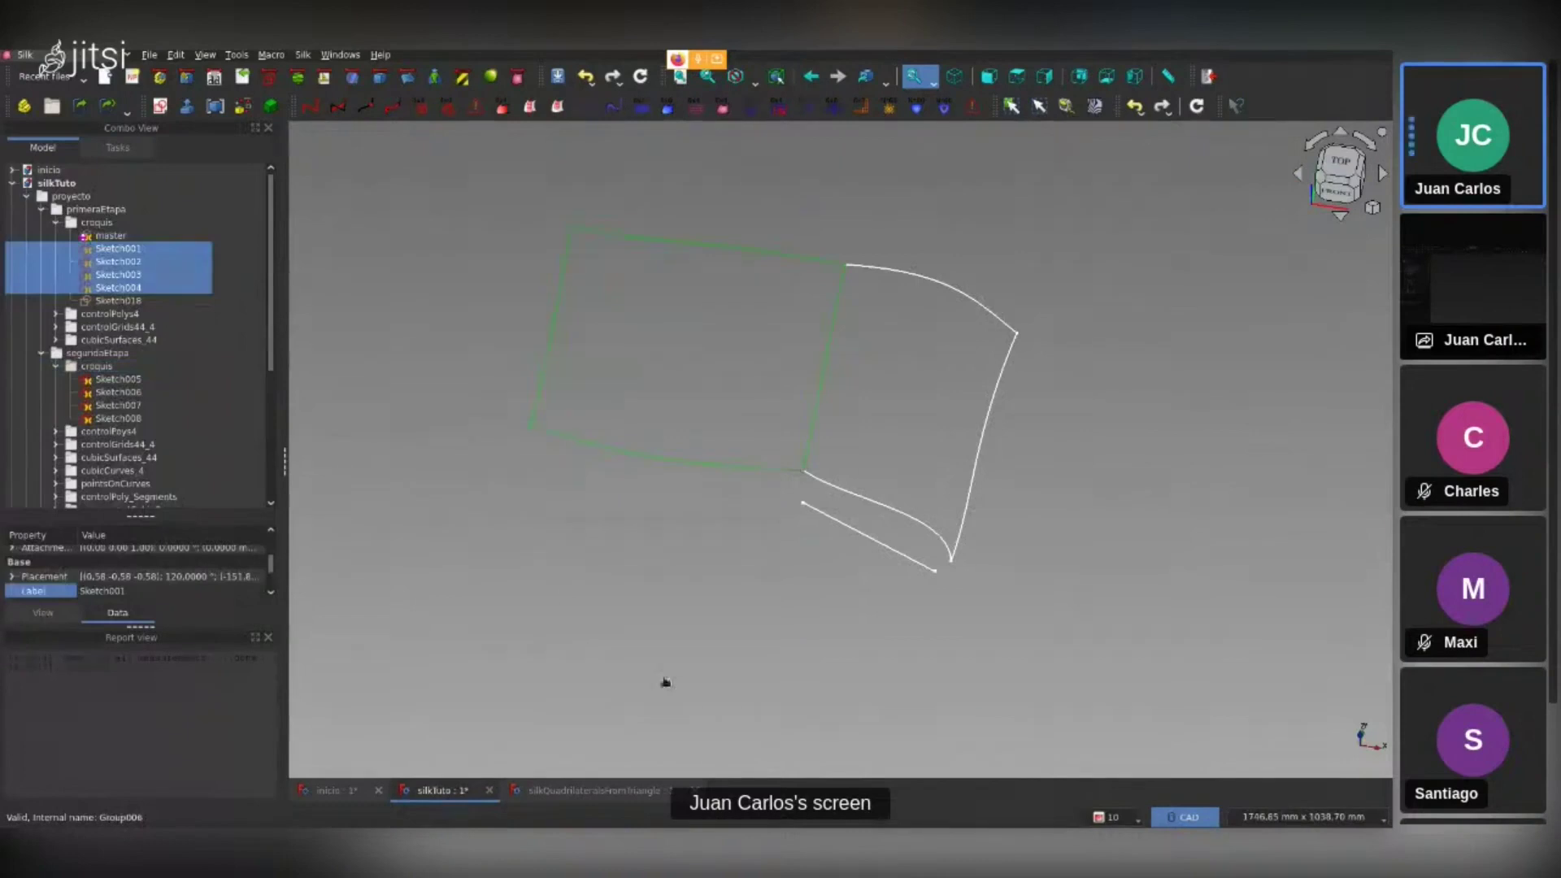
Create a ControlPoly4 edge polygon from the lower sketch curve of the right-hand patch
{"action": "left_click", "coordinate": [665, 681]}
{"action": "mouse_move", "coordinate": [697, 644]}
{"action": "middle_mouse_down"}
{"action": "mouse_move", "coordinate": [735, 586]}
{"action": "mouse_move", "coordinate": [773, 602]}
{"action": "middle_mouse_up"}
{"action": "left_click", "coordinate": [894, 617]}
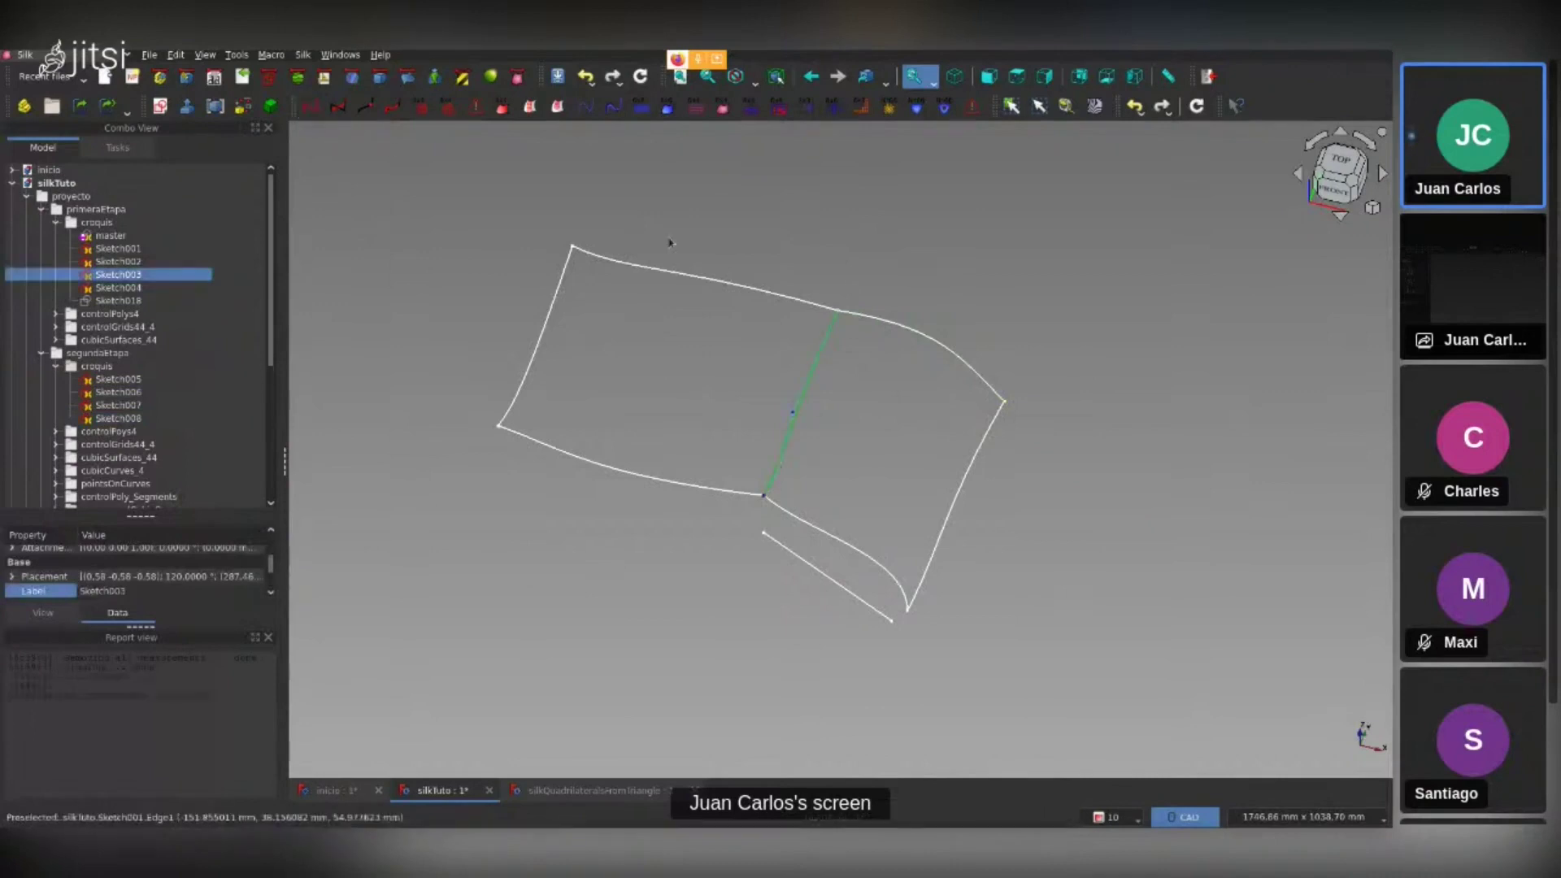
{"action": "left_click", "coordinate": [910, 328]}
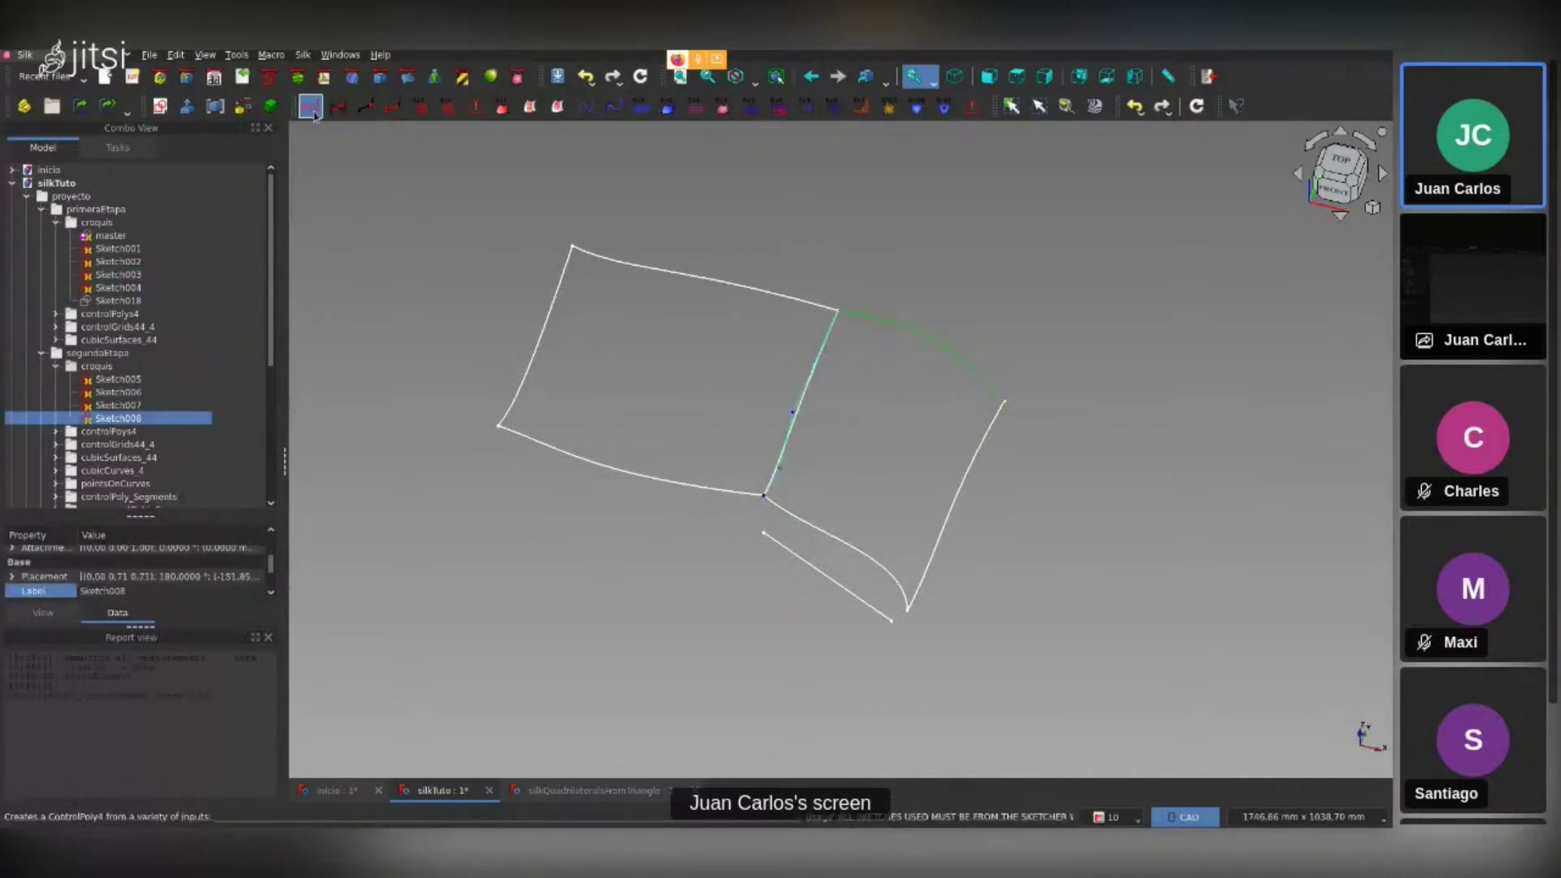
{"action": "left_click", "coordinate": [963, 488]}
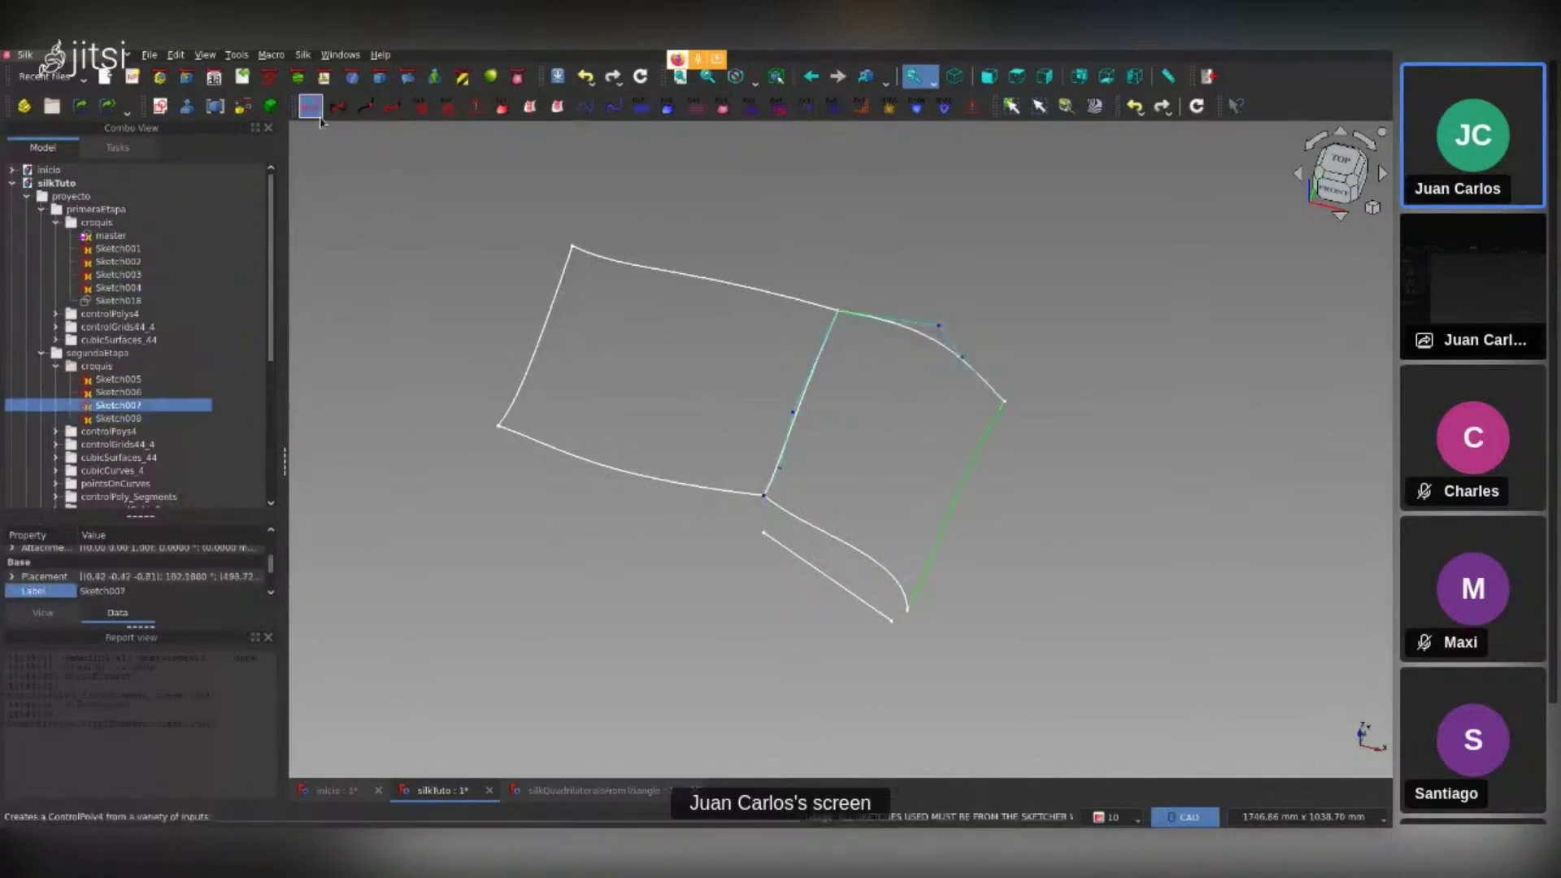
{"action": "left_click", "coordinate": [829, 535]}
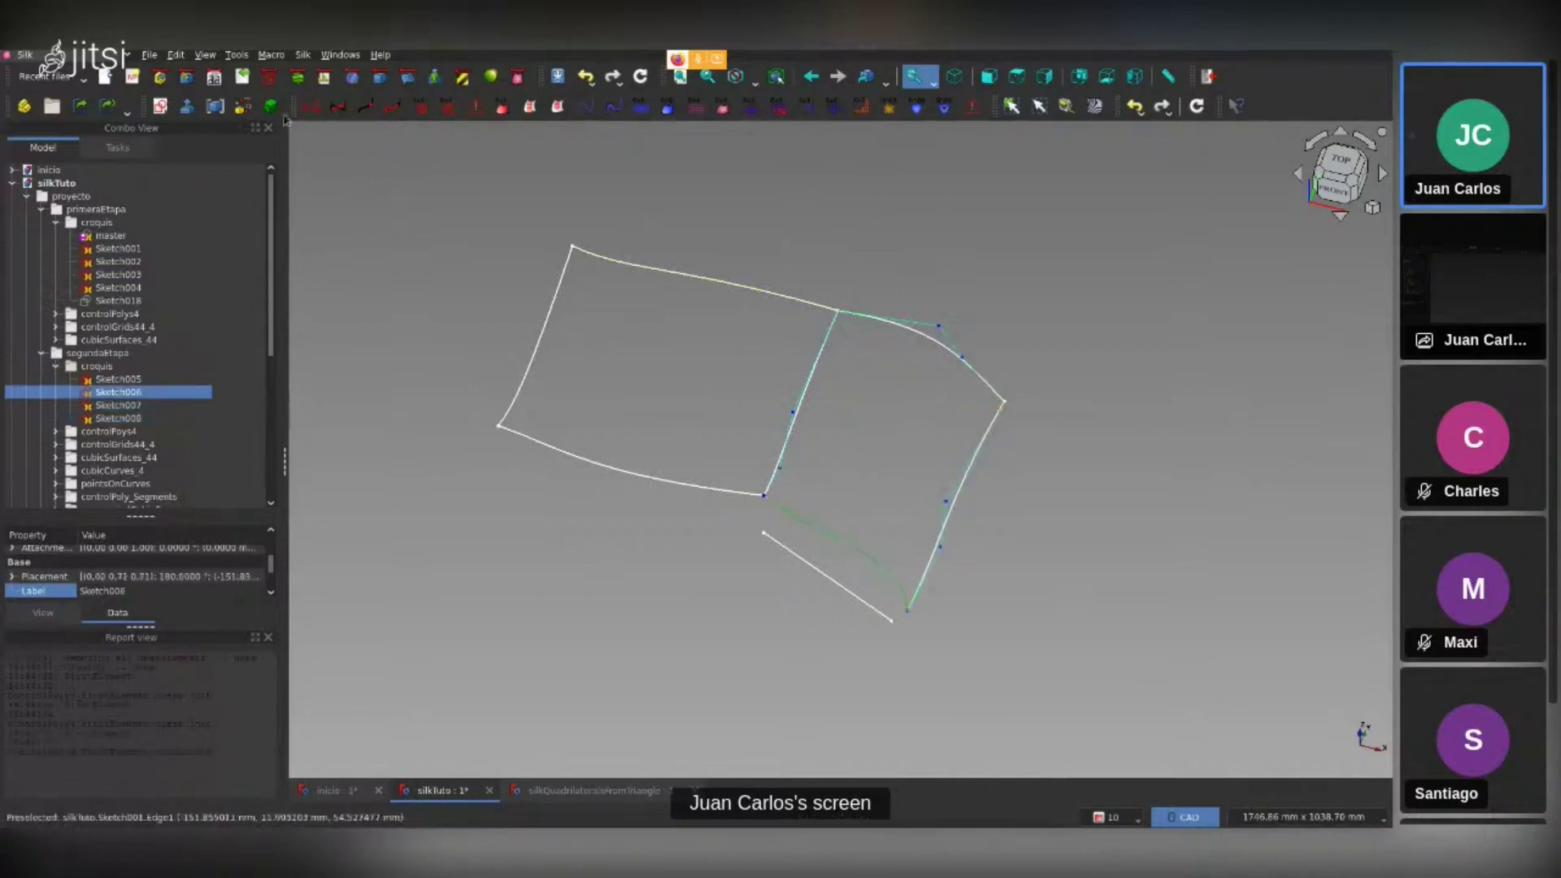
{"action": "left_click", "coordinate": [336, 107]}
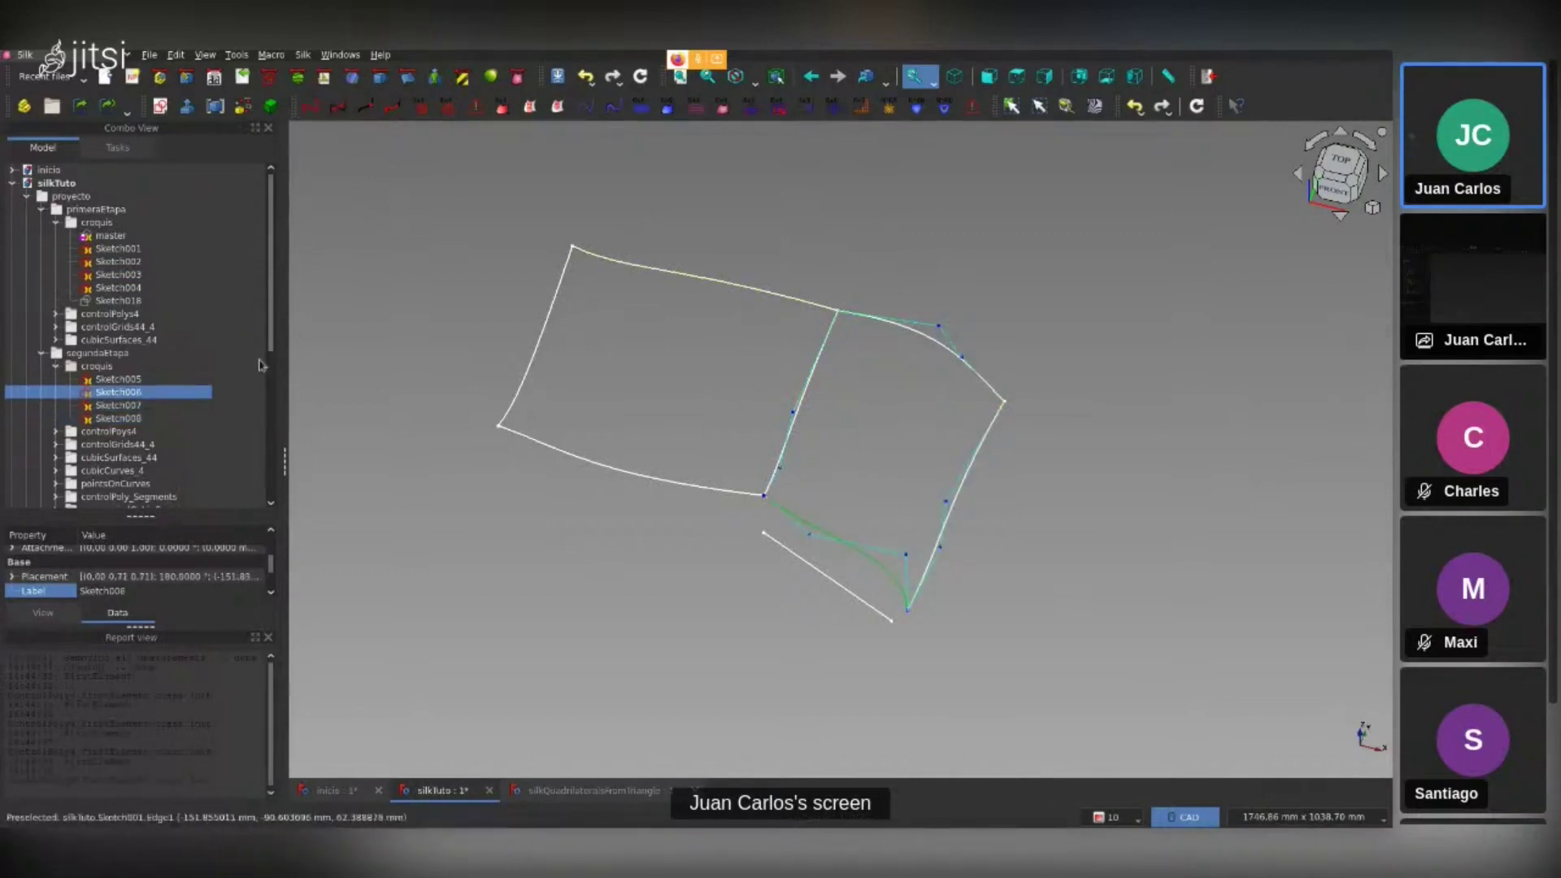
Select the four edge polygons ControlPoly4_FirstElement_015 to 018 in the tree
{"action": "scroll", "coordinate": [139, 322], "scroll_direction": "down", "scroll_amount": 3}
{"action": "scroll", "coordinate": [140, 322], "scroll_direction": "down", "scroll_amount": 2}
{"action": "scroll", "coordinate": [134, 342], "scroll_direction": "down", "scroll_amount": 1}
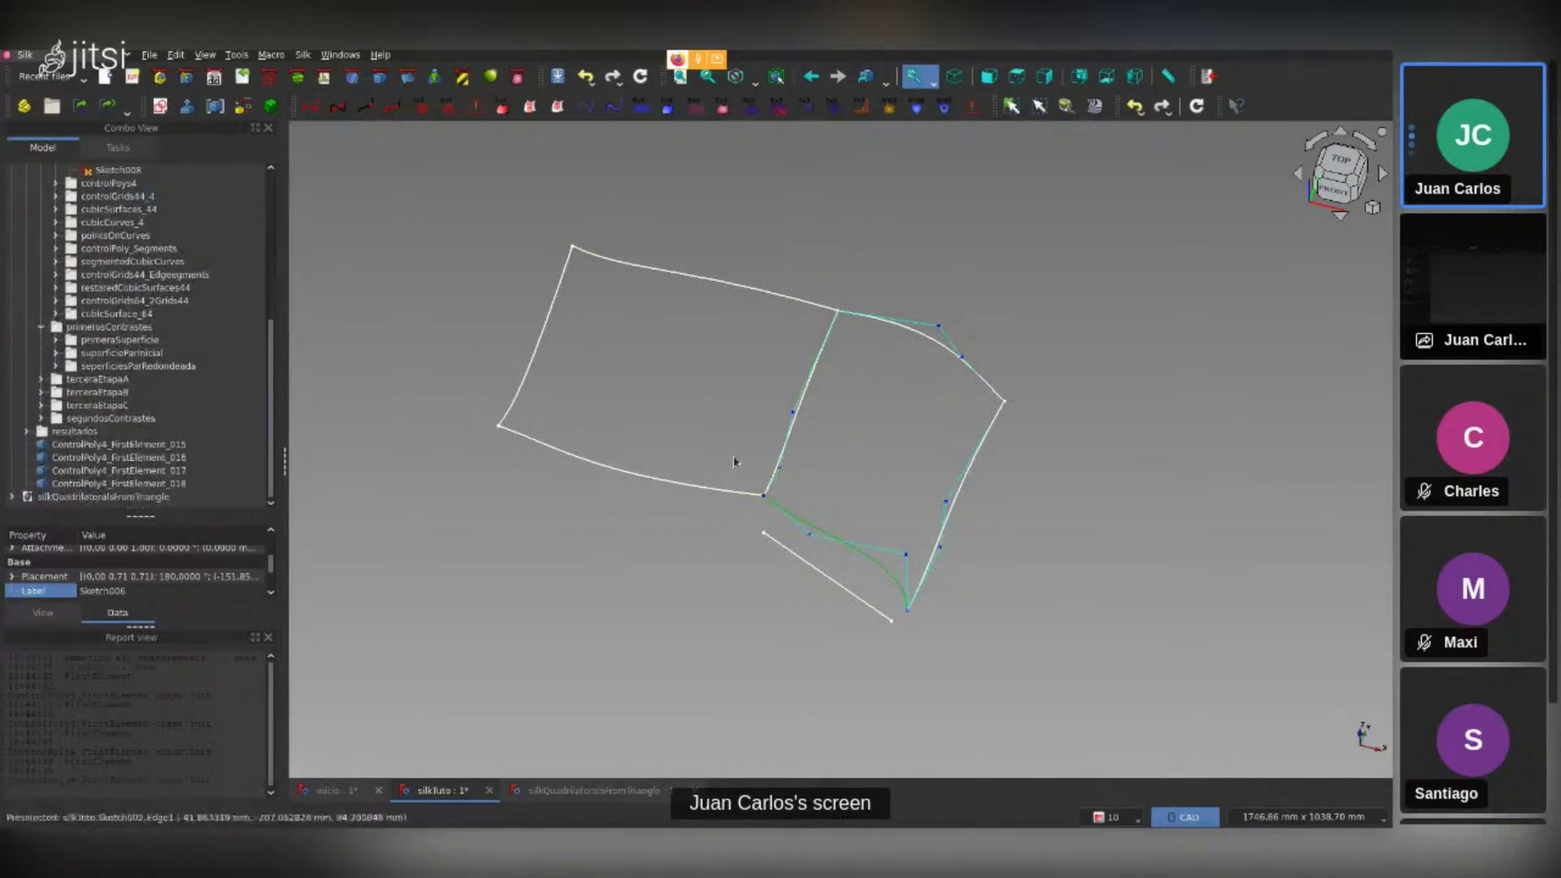
{"action": "left_click", "coordinate": [114, 445]}
{"action": "left_click", "coordinate": [115, 485], "text": "shift"}
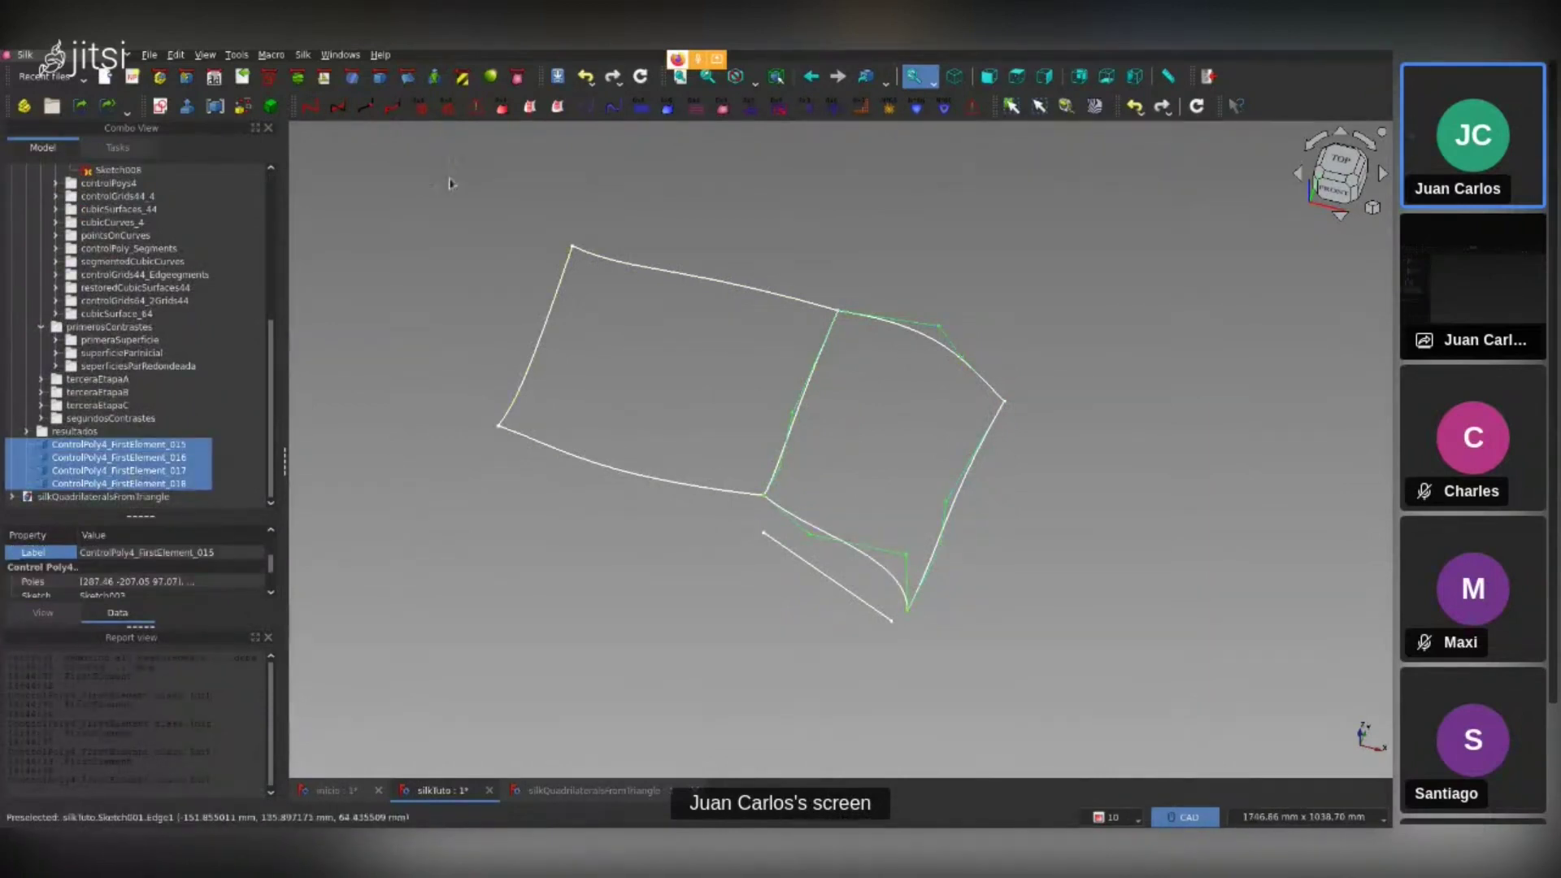
Build ControlGrid44_4_005 from the four polygons and generate CubicSurface_44_013 from it
{"action": "left_click", "coordinate": [420, 111]}
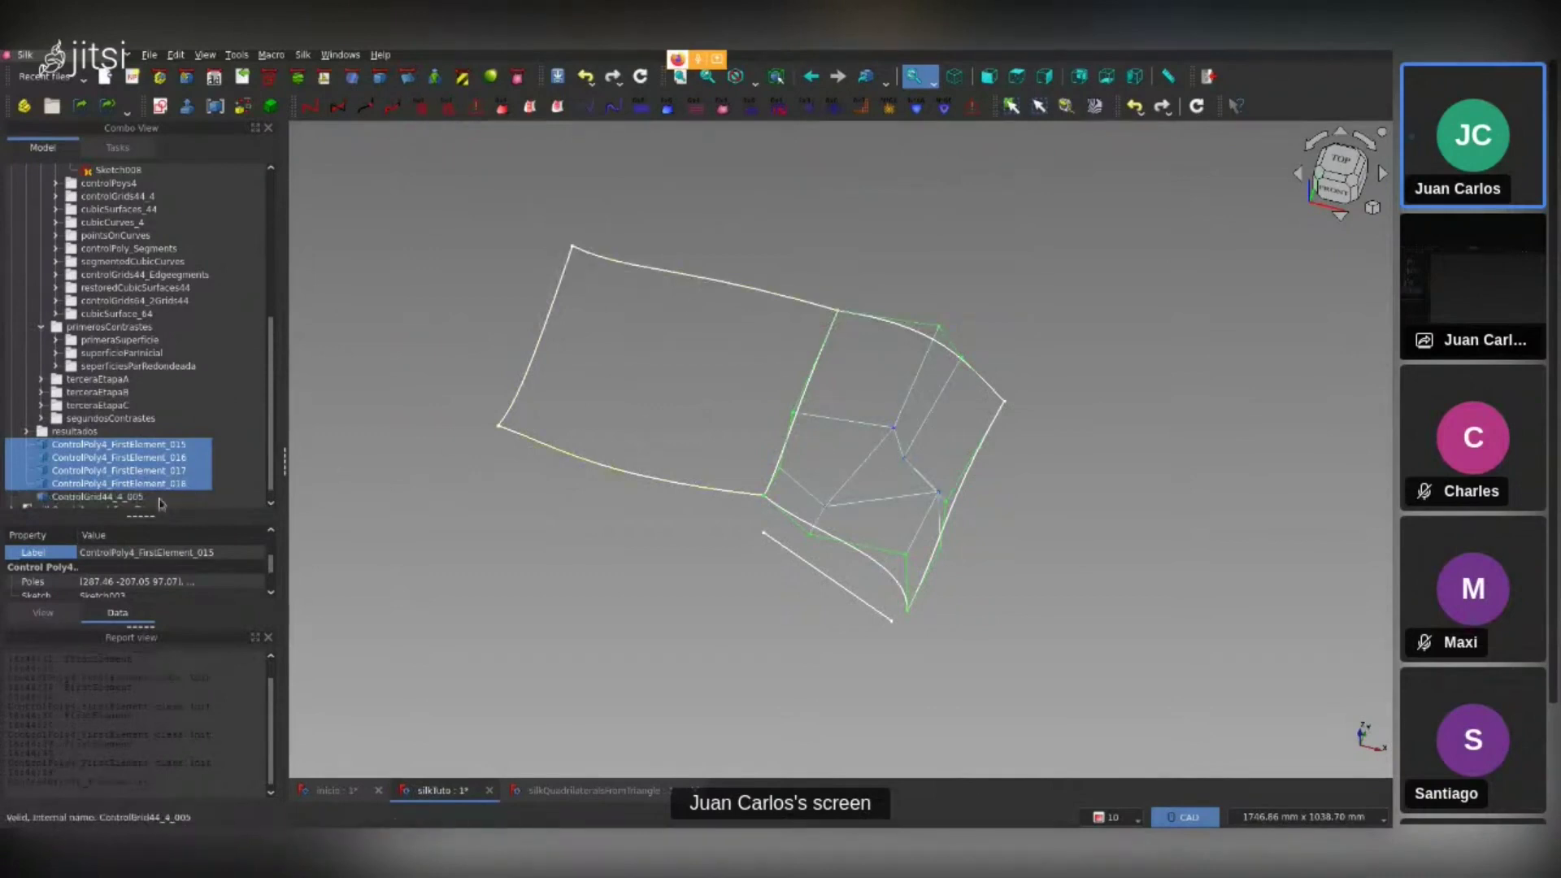
{"action": "left_click", "coordinate": [139, 484]}
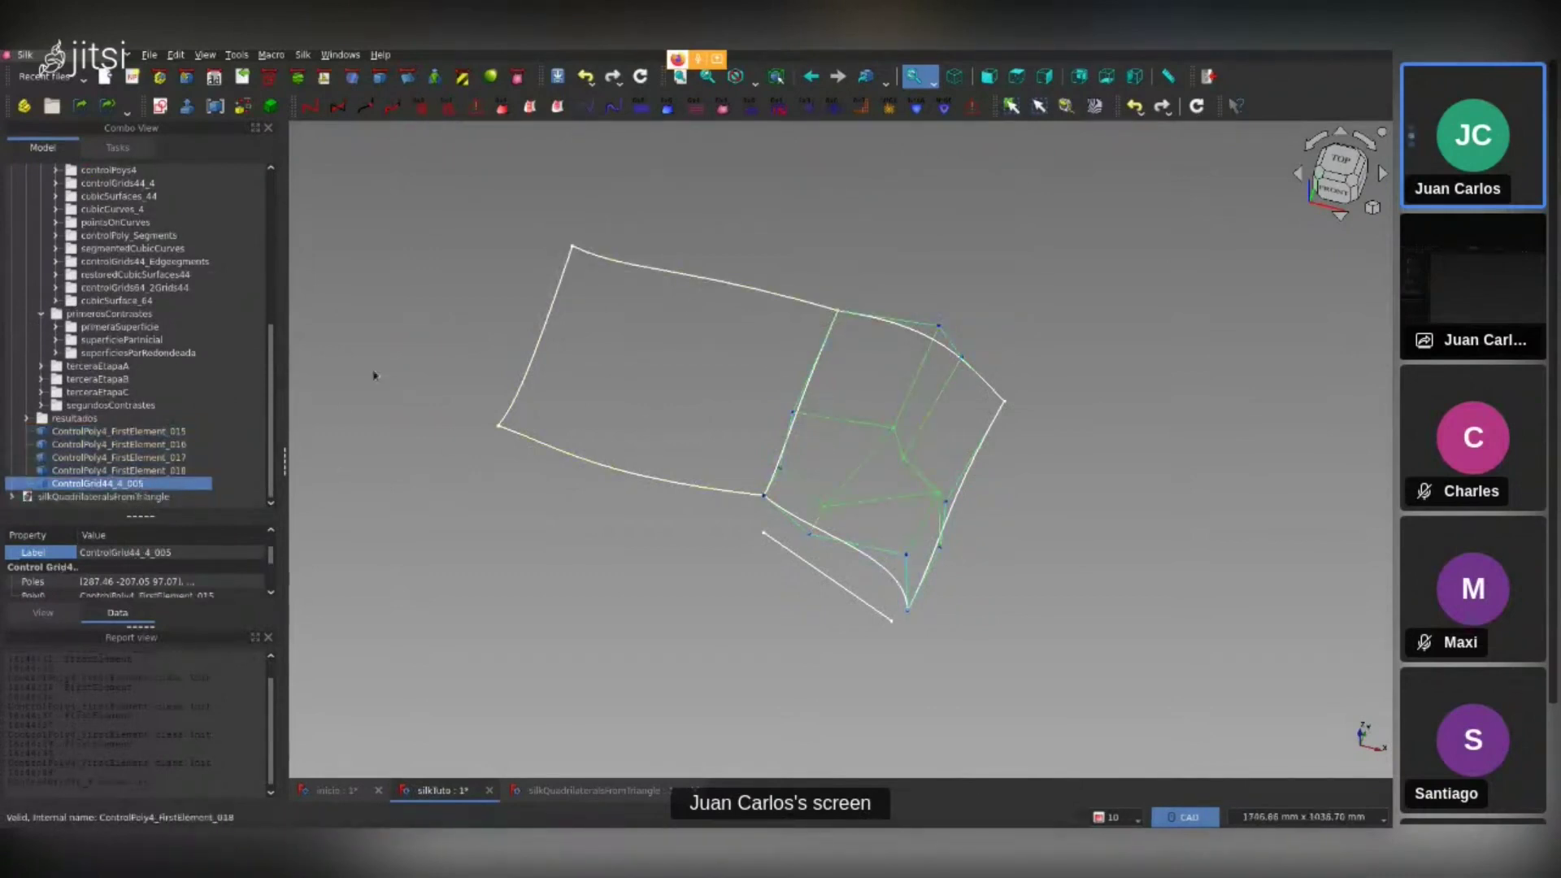
{"action": "left_click", "coordinate": [502, 106]}
{"action": "mouse_move", "coordinate": [715, 296]}
{"action": "middle_mouse_down"}
{"action": "mouse_move", "coordinate": [1049, 282]}
{"action": "mouse_move", "coordinate": [854, 391]}
{"action": "middle_mouse_up"}
{"action": "scroll", "coordinate": [128, 455], "scroll_direction": "up", "scroll_amount": 2}
{"action": "scroll", "coordinate": [129, 488], "scroll_direction": "up", "scroll_amount": 2}
{"action": "scroll", "coordinate": [127, 463], "scroll_direction": "up", "scroll_amount": 1}
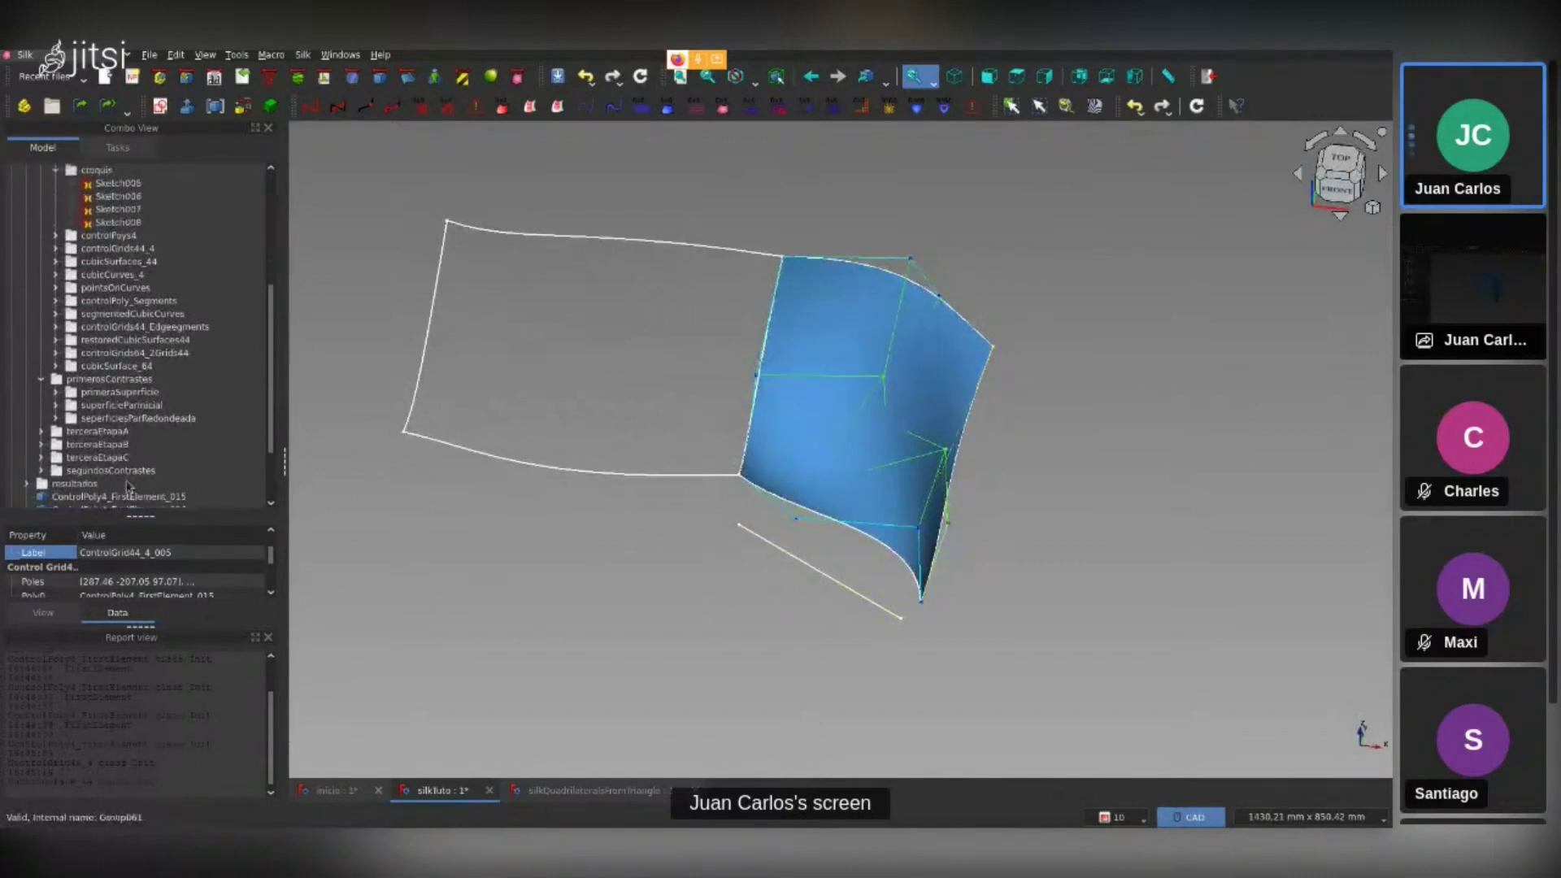
{"action": "scroll", "coordinate": [127, 439], "scroll_direction": "up", "scroll_amount": 1}
{"action": "scroll", "coordinate": [127, 419], "scroll_direction": "up", "scroll_amount": 1}
Show the first stage's cubicSurfaces_44 group and orbit to inspect the seam
{"action": "left_click", "coordinate": [114, 339]}
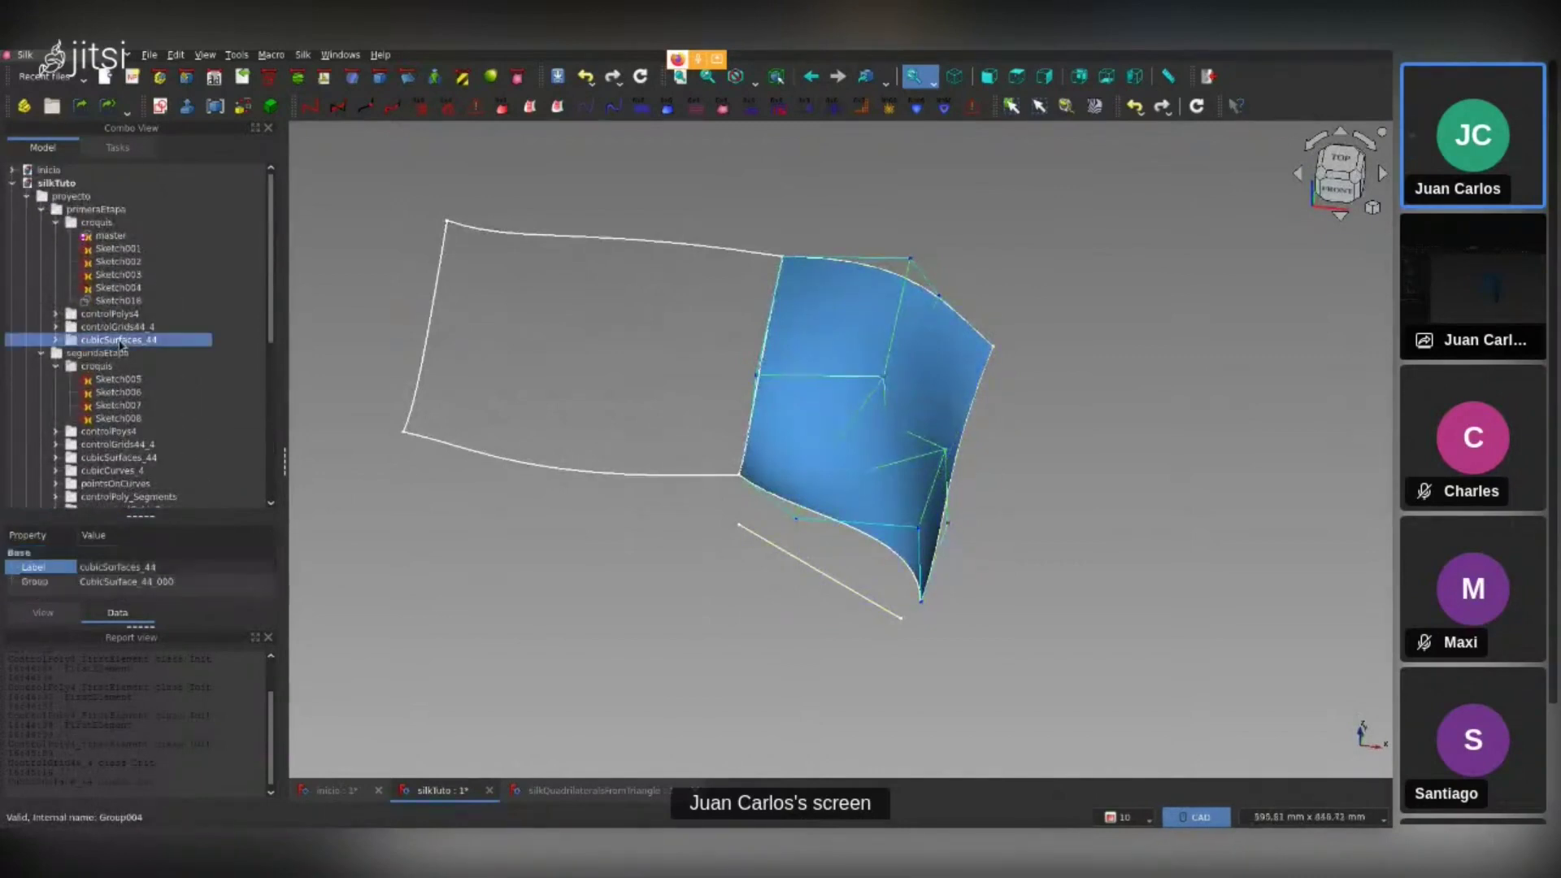
{"action": "key", "text": "space"}
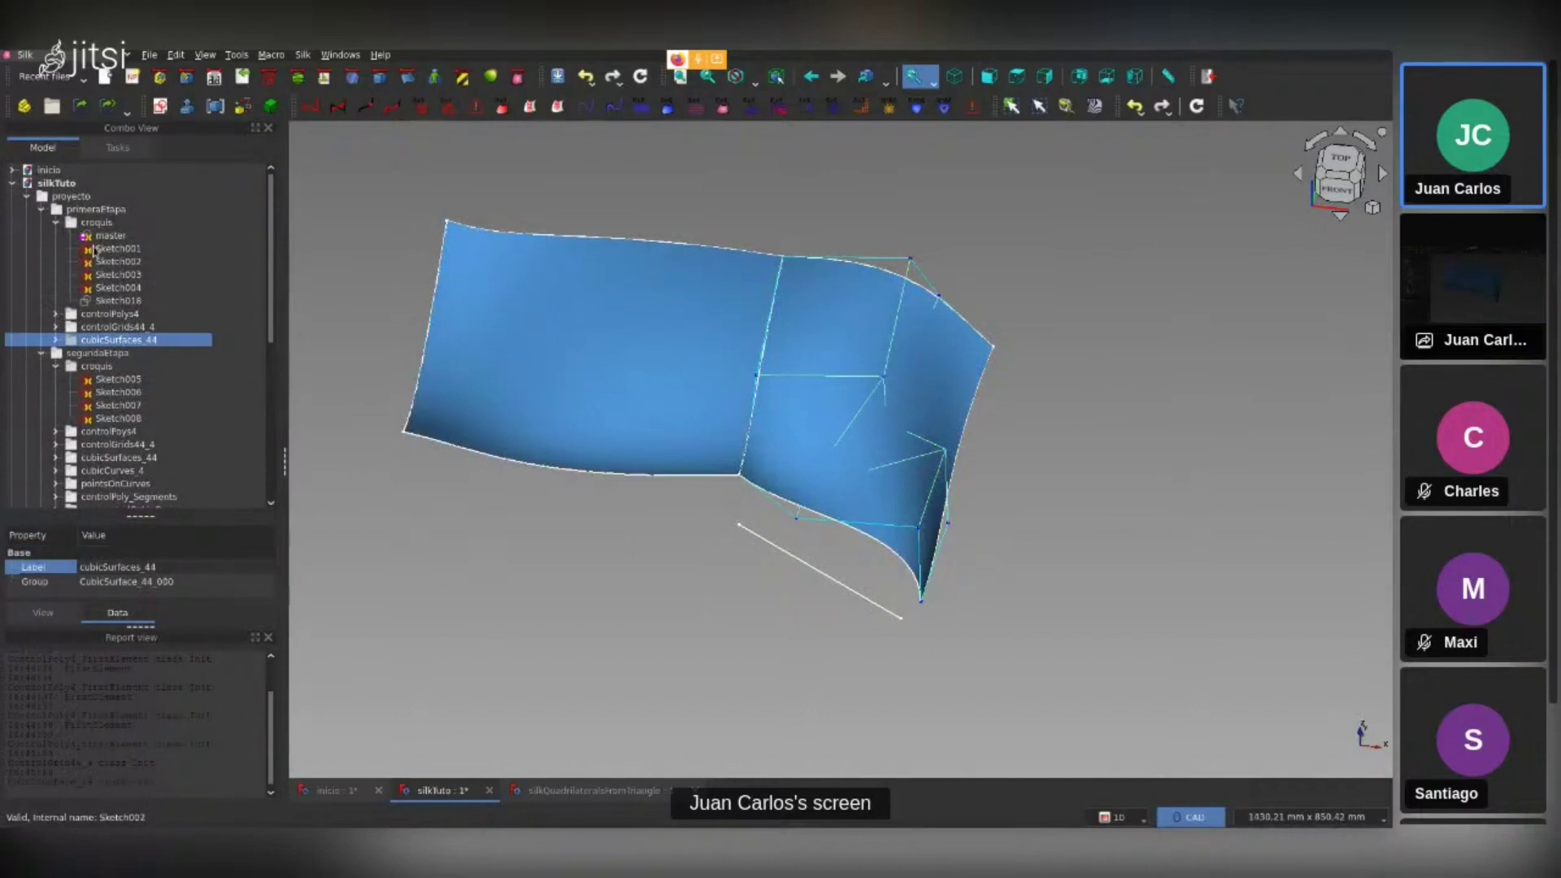
{"action": "left_click", "coordinate": [98, 226]}
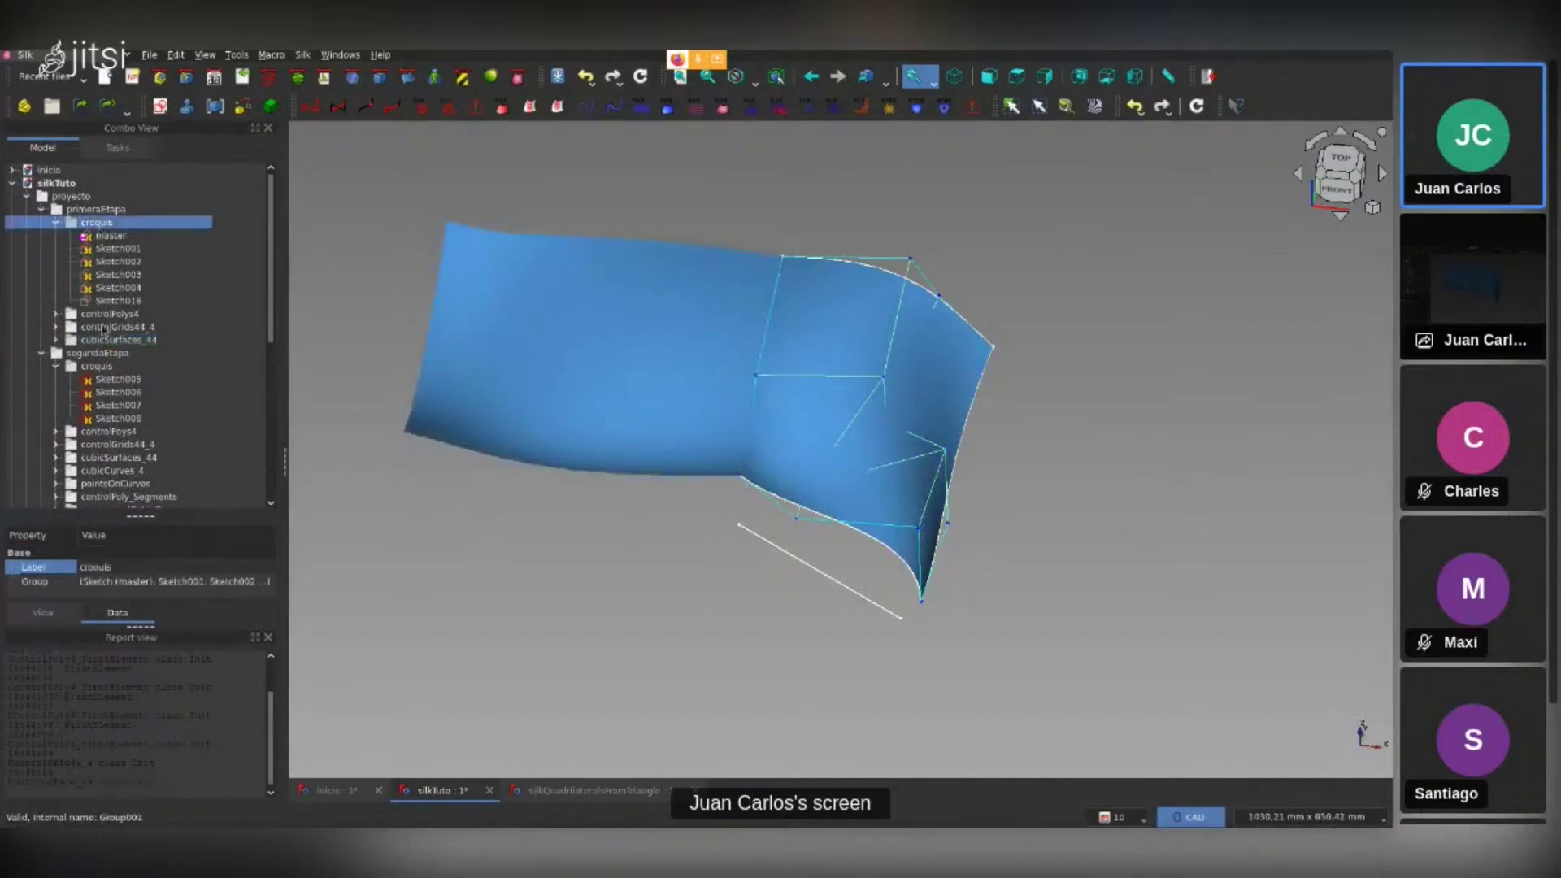
{"action": "left_click", "coordinate": [99, 367]}
{"action": "middle_click_drag", "start_coordinate": [569, 488], "coordinate": [748, 609]}
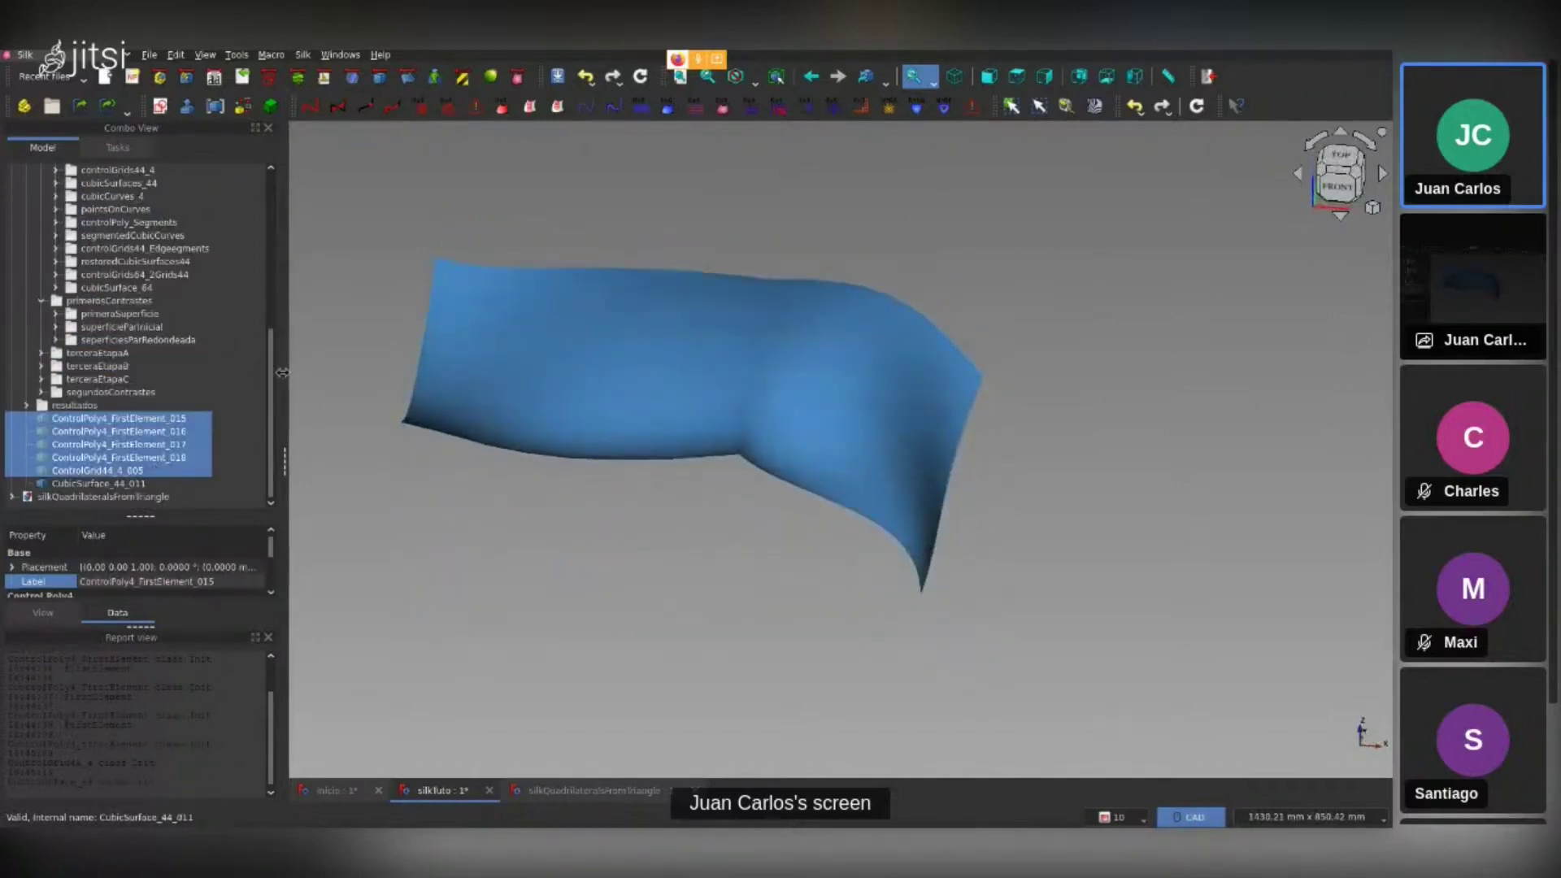
{"action": "scroll", "coordinate": [815, 522], "scroll_direction": "down", "scroll_amount": 2}
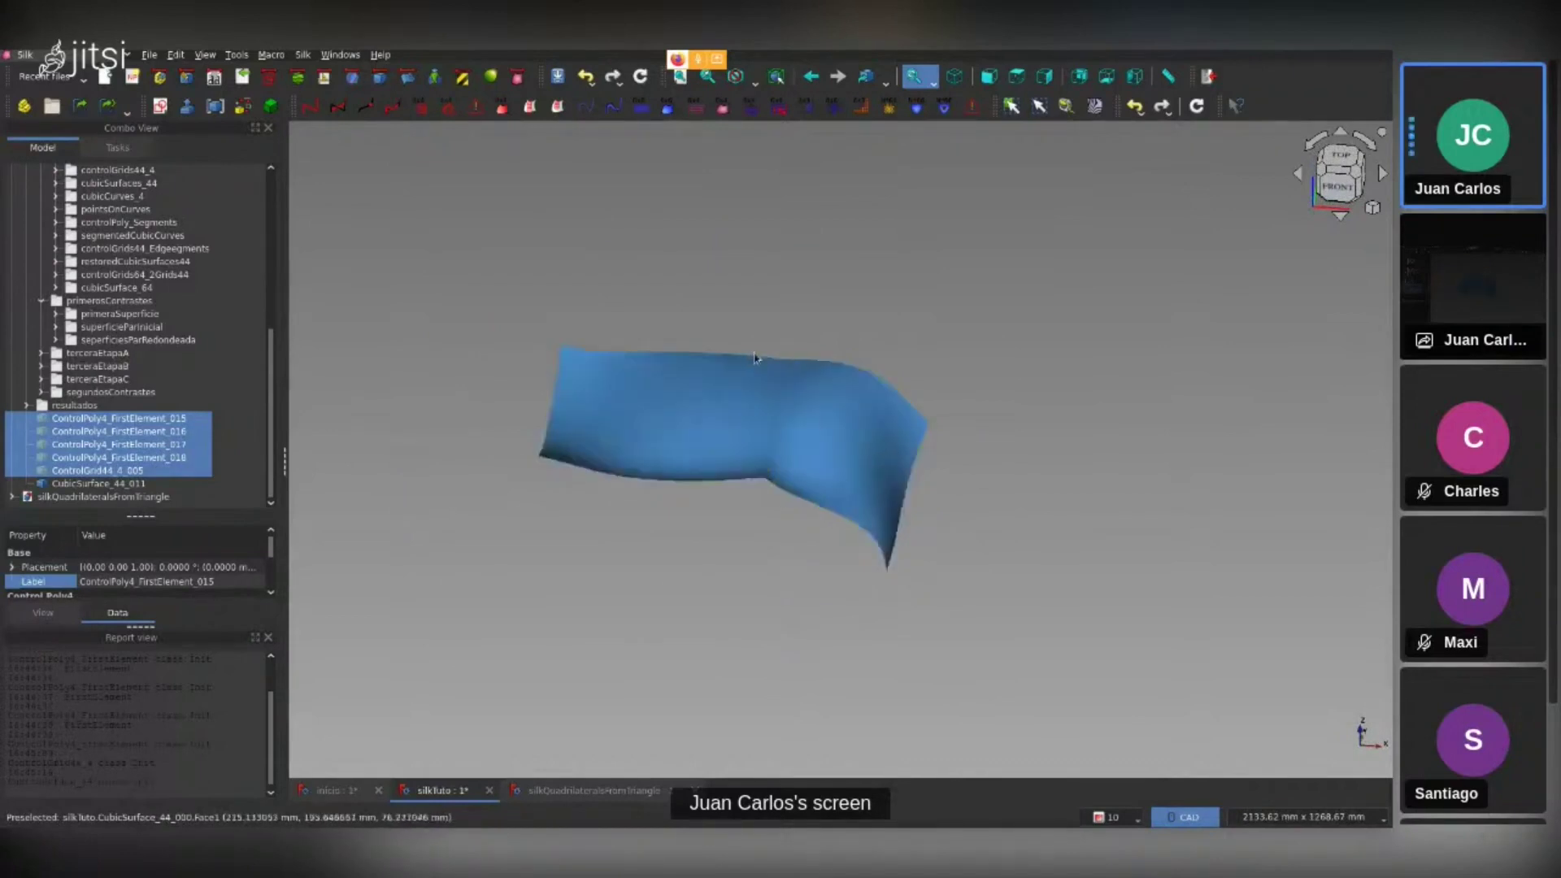
{"action": "scroll", "coordinate": [100, 350], "scroll_direction": "up", "scroll_amount": 10}
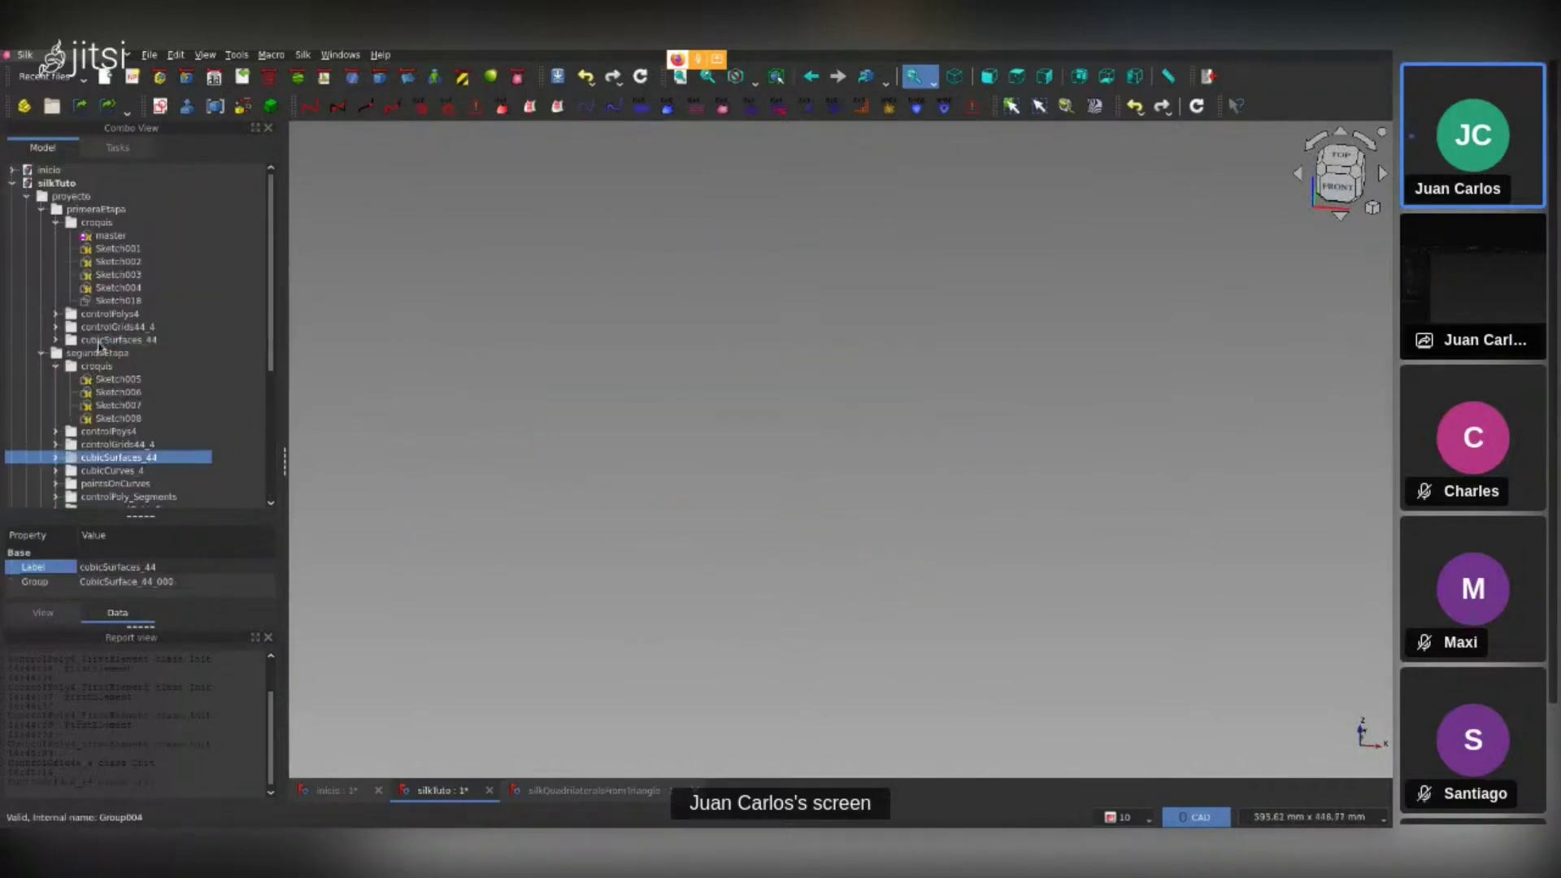
Show both stages' surfaces, view them from top and front, then hide them
{"action": "left_click", "coordinate": [100, 340]}
{"action": "left_click", "coordinate": [117, 457]}
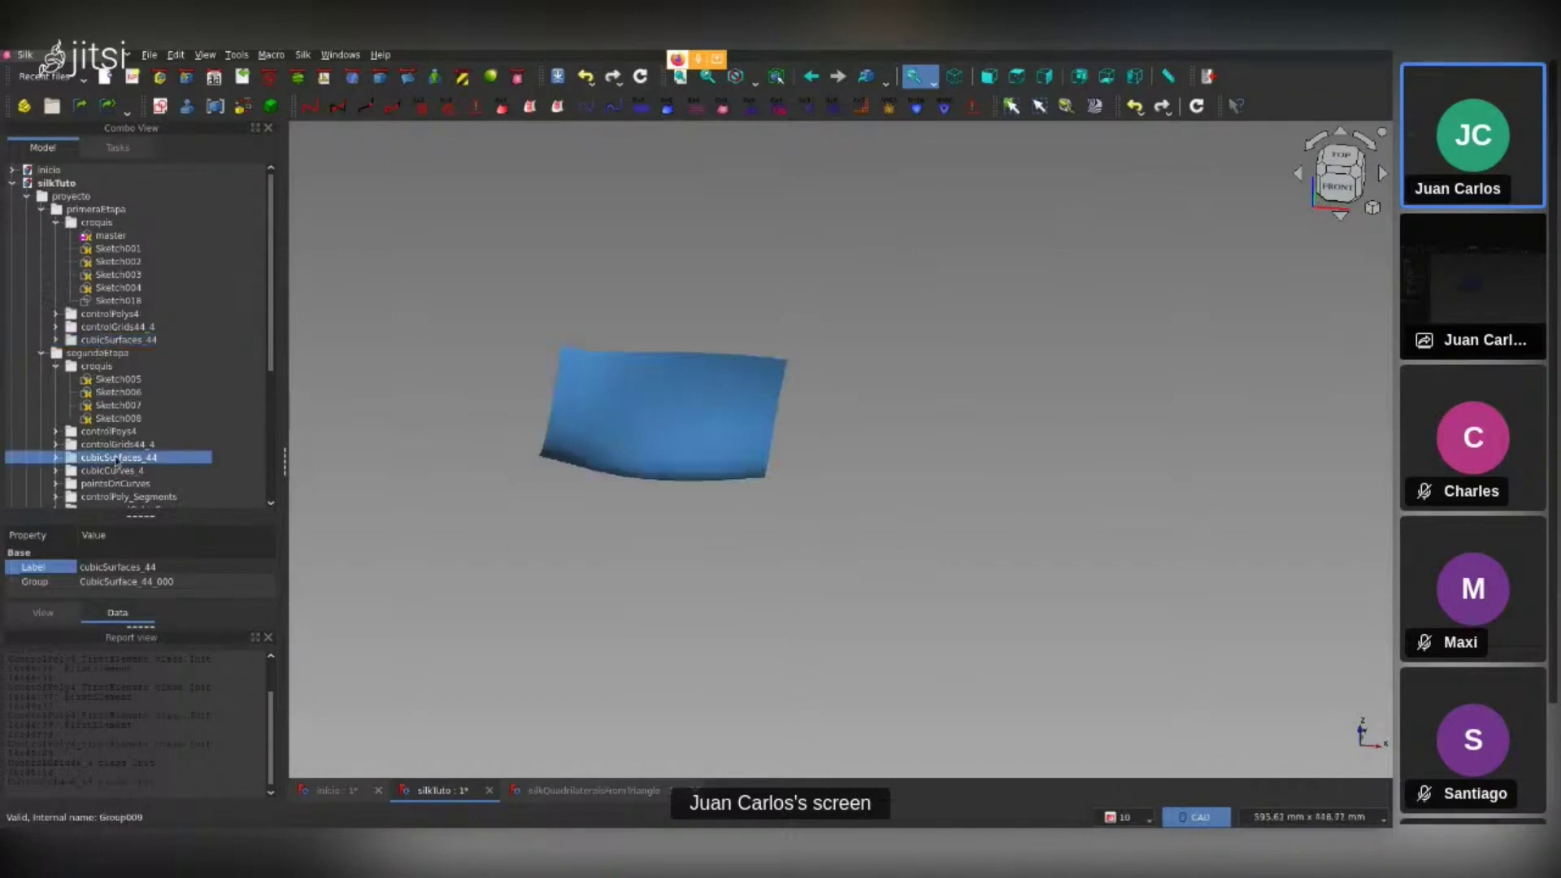
{"action": "key", "text": "space"}
{"action": "key", "text": "2"}
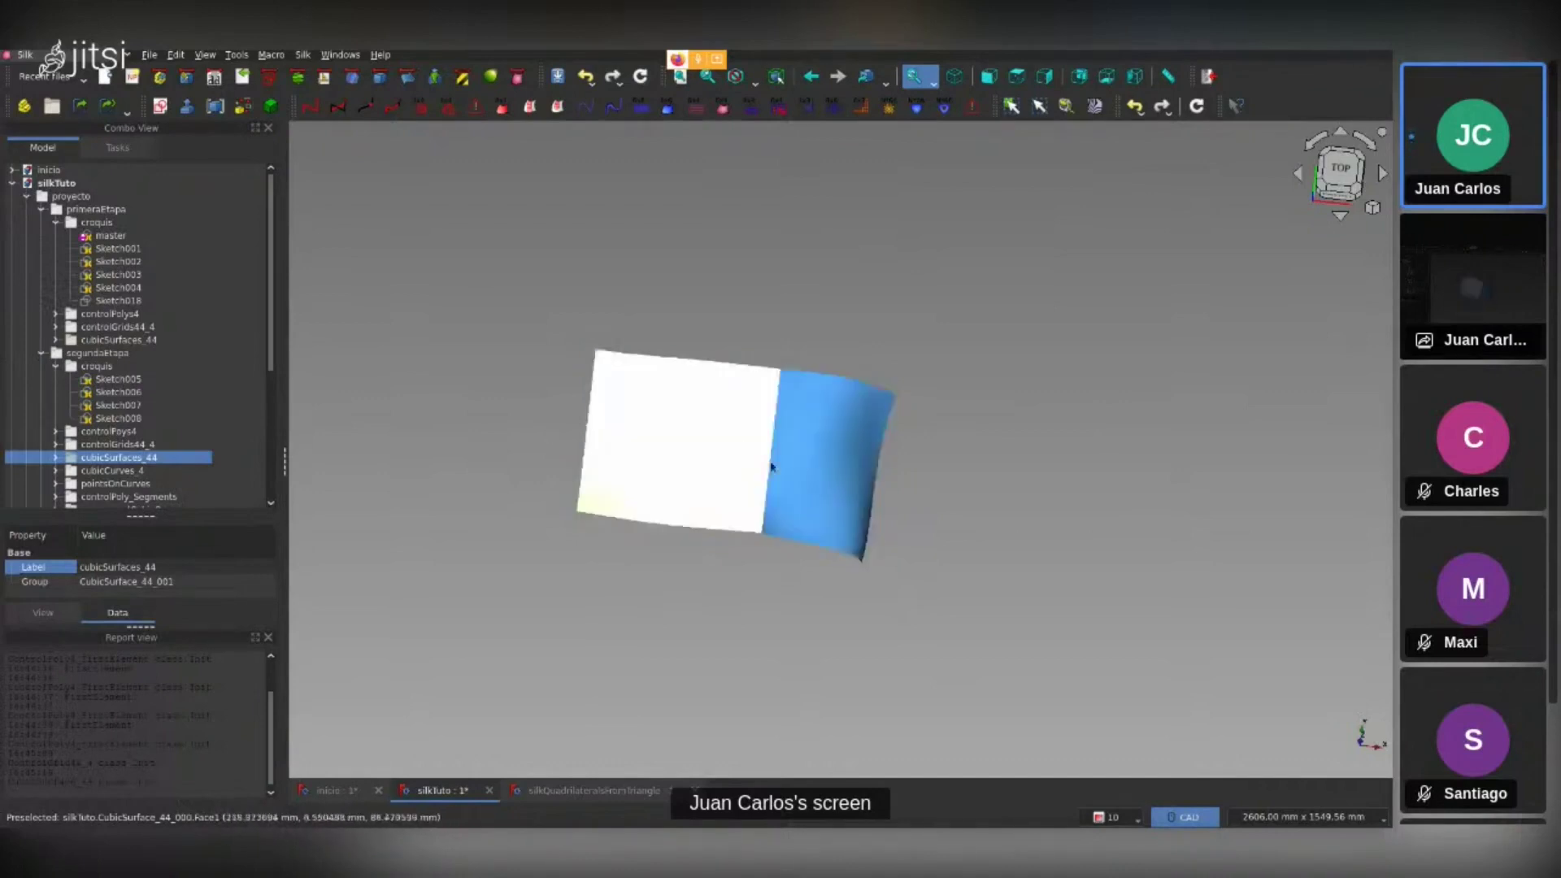
{"action": "mouse_move", "coordinate": [783, 533]}
{"action": "middle_mouse_down"}
{"action": "mouse_move", "coordinate": [766, 644]}
{"action": "mouse_move", "coordinate": [774, 530]}
{"action": "mouse_move", "coordinate": [769, 549]}
{"action": "middle_mouse_up"}
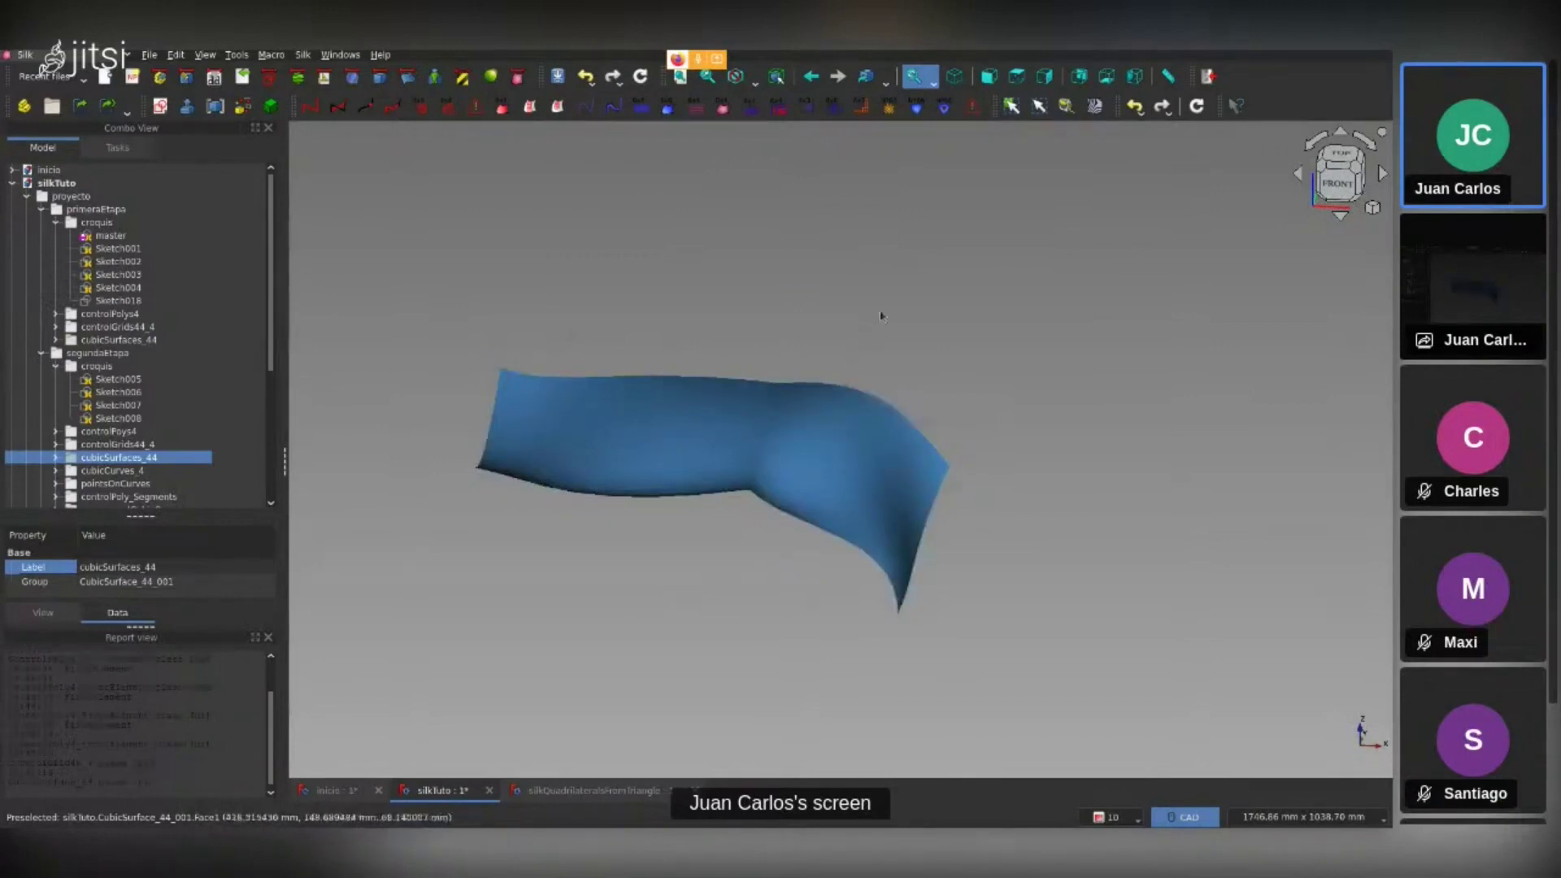
{"action": "key", "text": "space"}
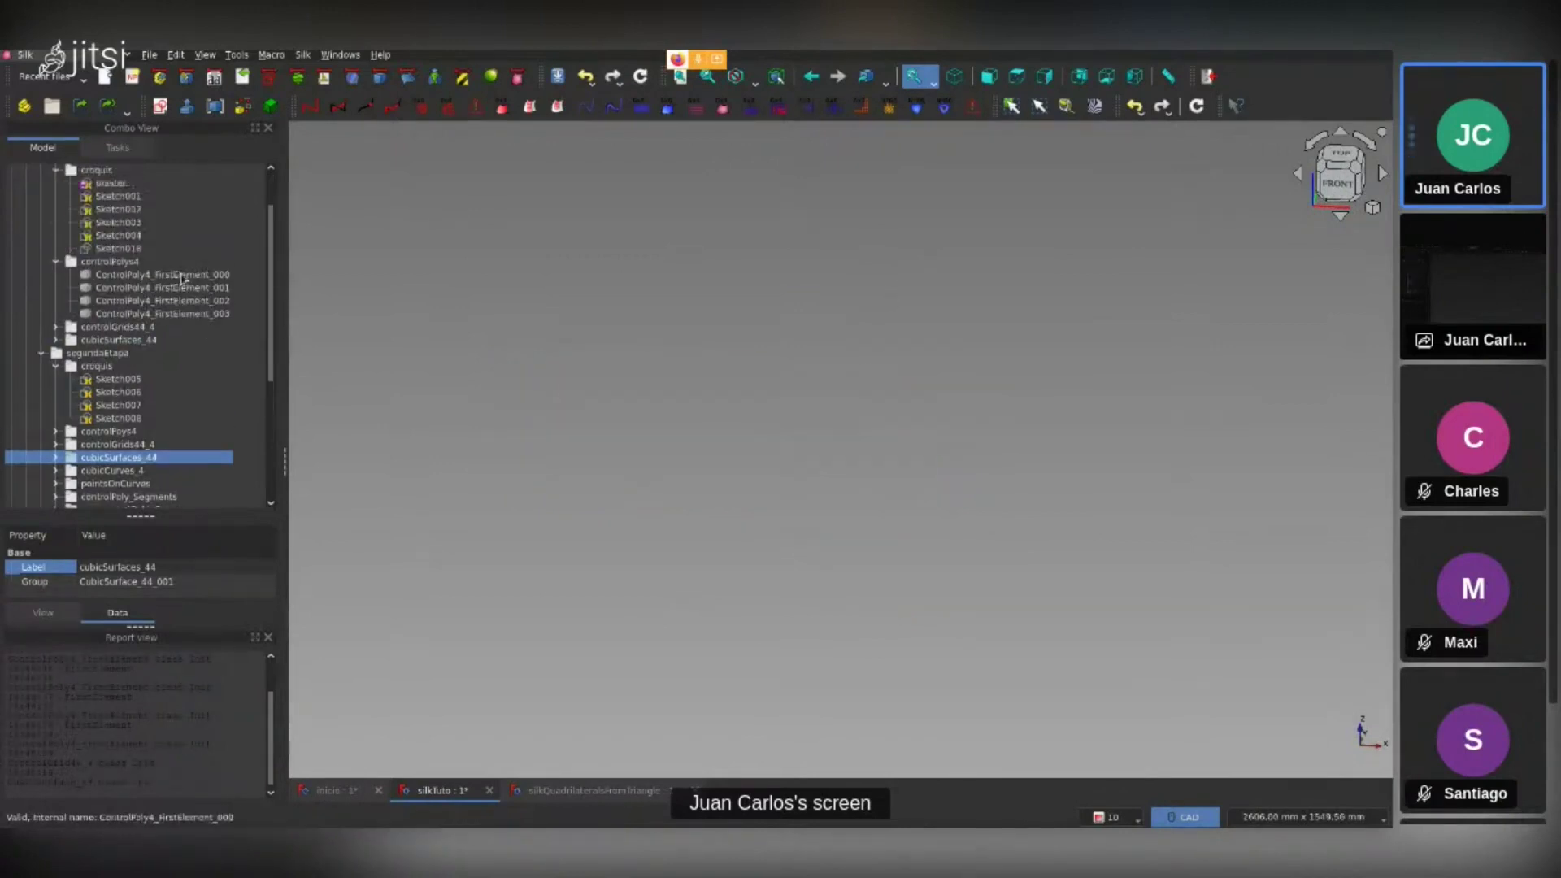
Show the four first-stage edge control polygons
{"action": "left_click", "coordinate": [185, 275]}
{"action": "left_click", "coordinate": [188, 314], "text": "shift"}
{"action": "key", "text": "space"}
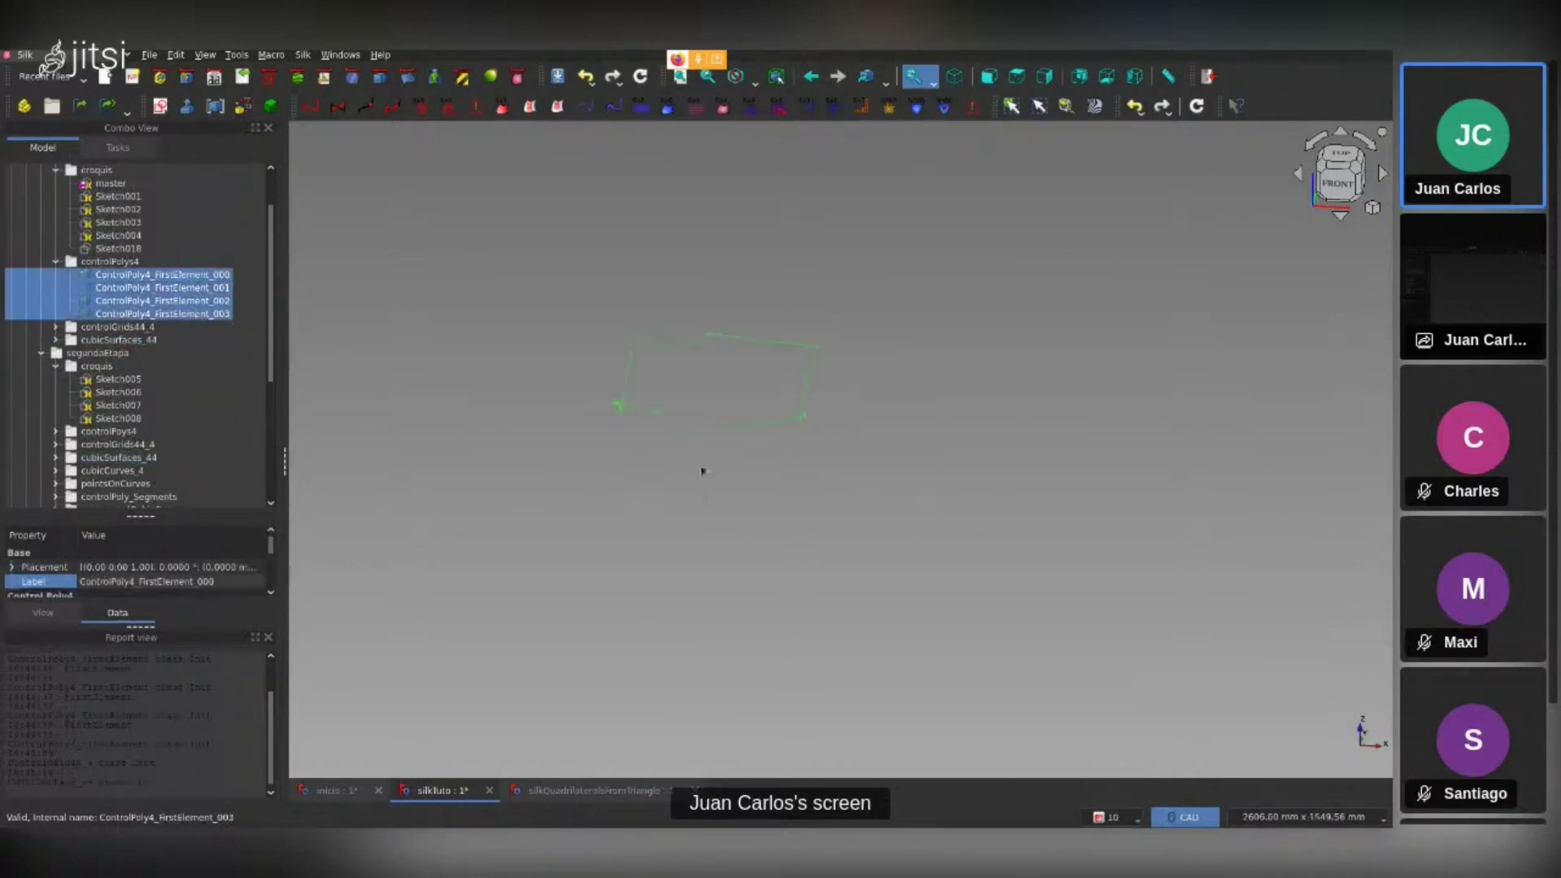
{"action": "left_click", "coordinate": [719, 491]}
{"action": "scroll", "coordinate": [135, 403], "scroll_direction": "down", "scroll_amount": 1}
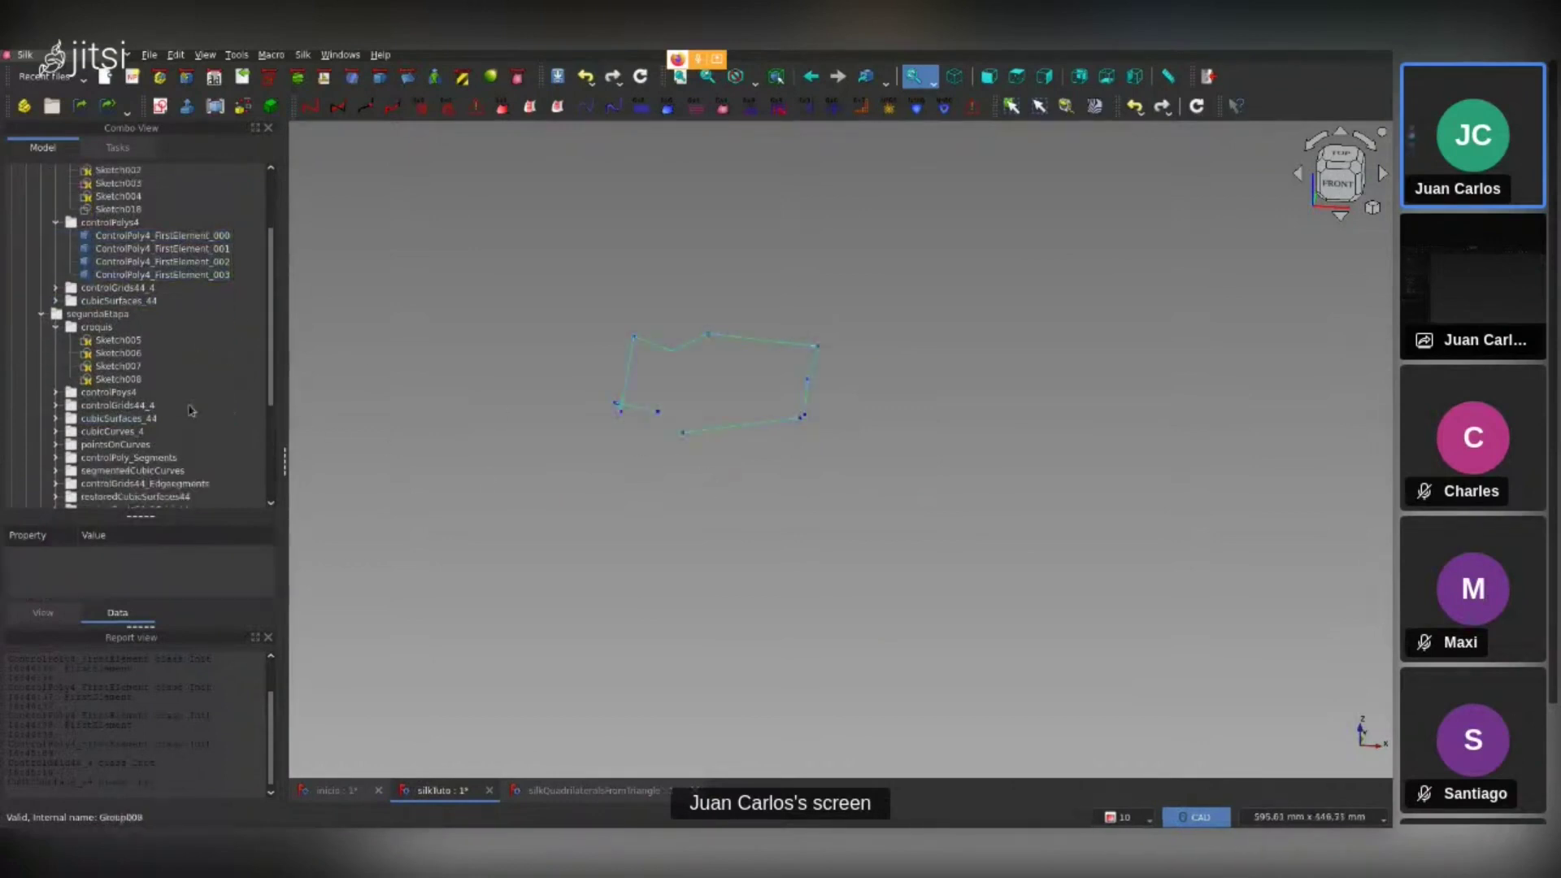
{"action": "scroll", "coordinate": [135, 403], "scroll_direction": "down", "scroll_amount": 1}
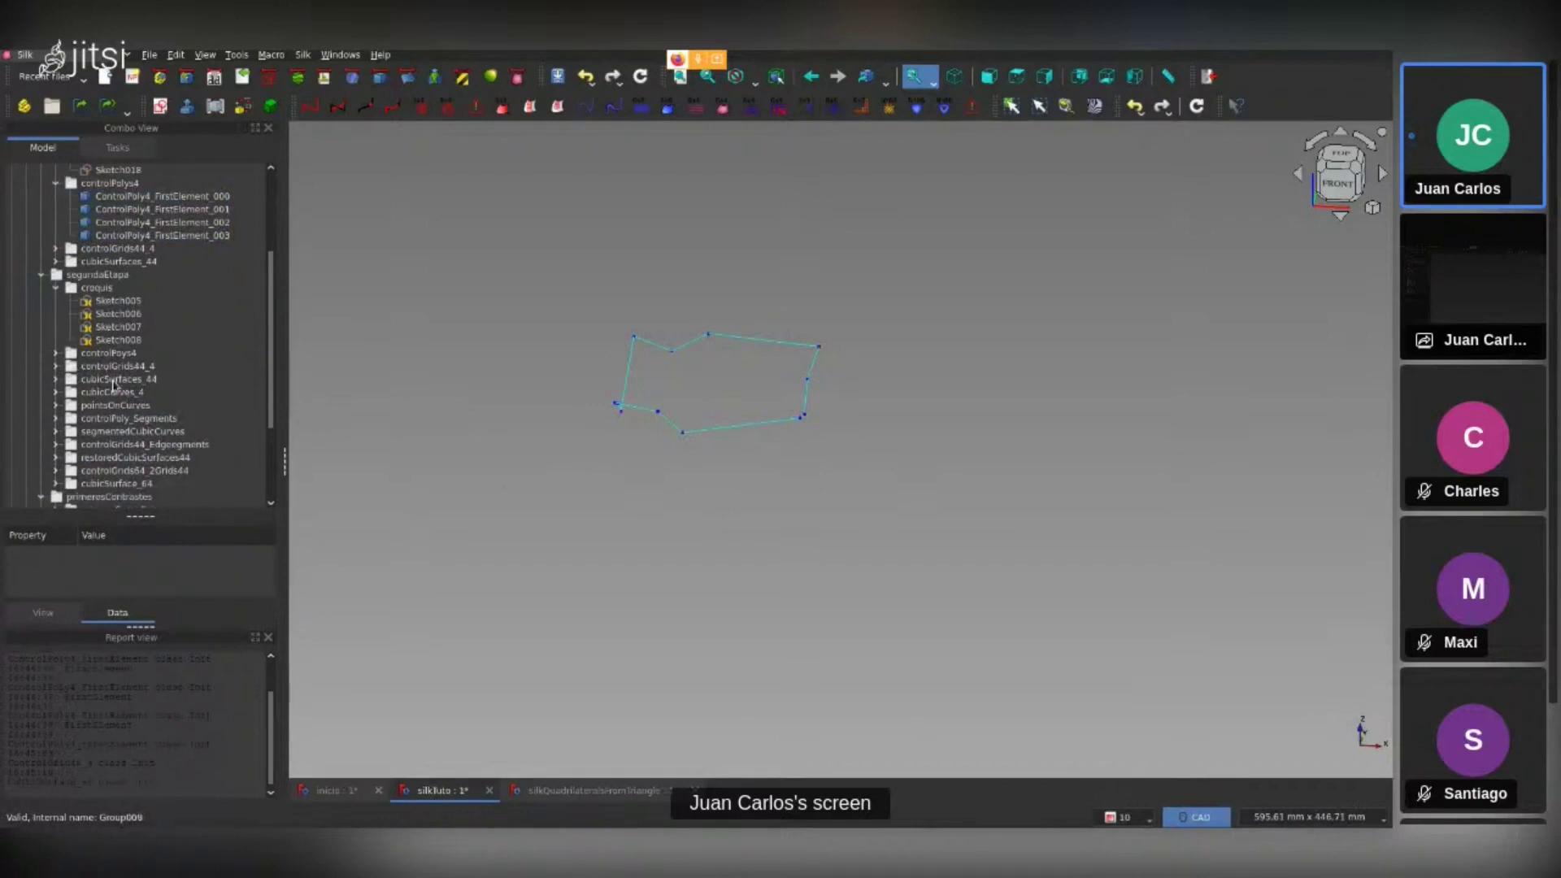
Show the second stage's edge control polygons group
{"action": "left_click", "coordinate": [120, 355]}
{"action": "key", "text": "space"}
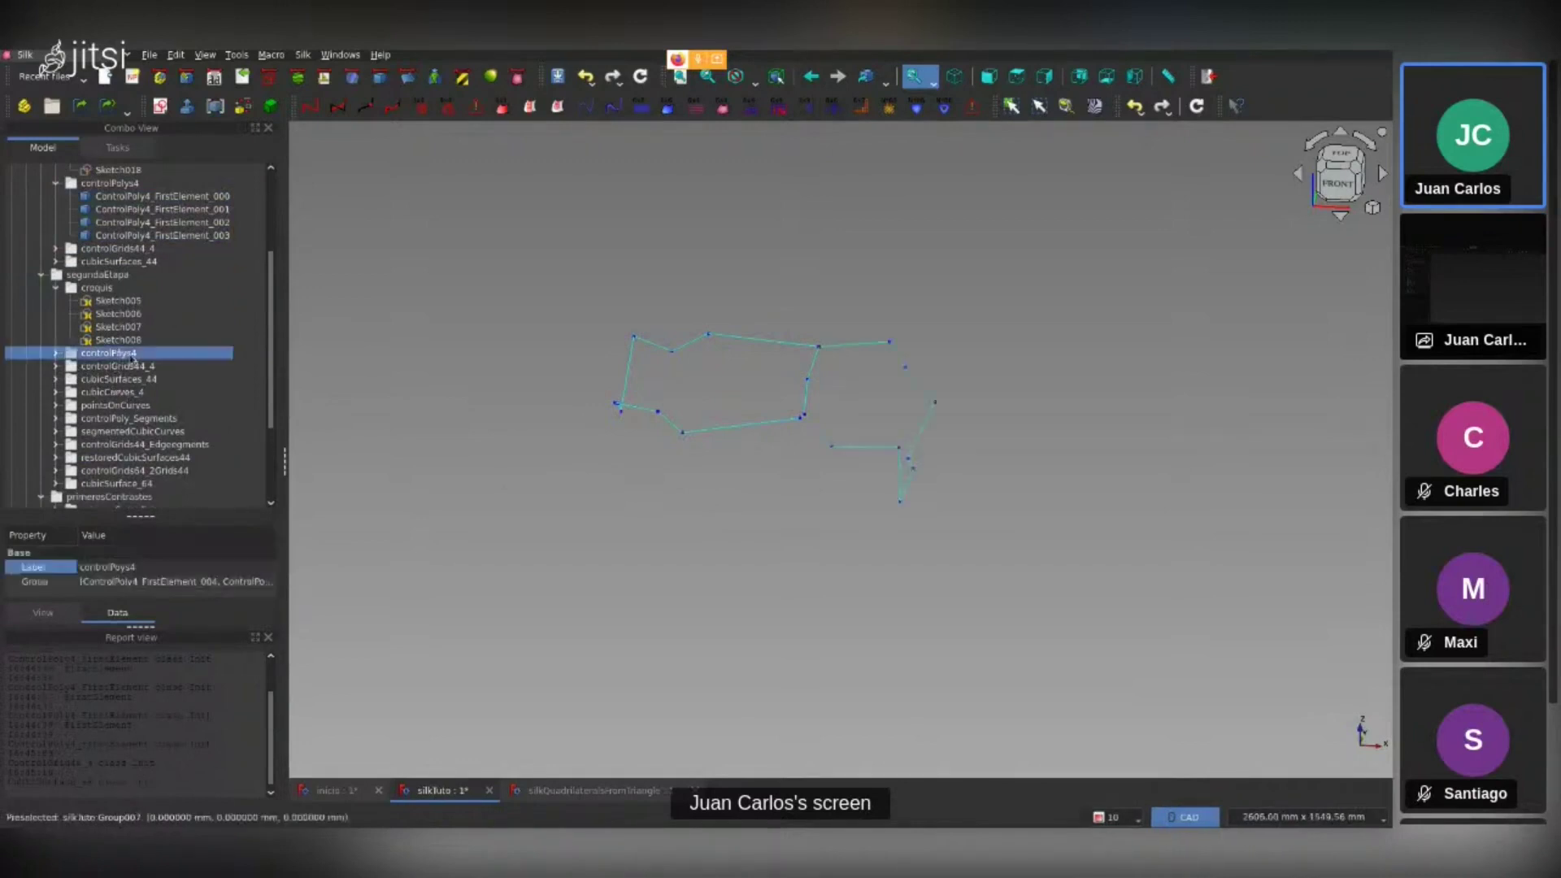
{"action": "left_click", "coordinate": [700, 599]}
{"action": "middle_click_drag", "start_coordinate": [802, 607], "coordinate": [775, 567]}
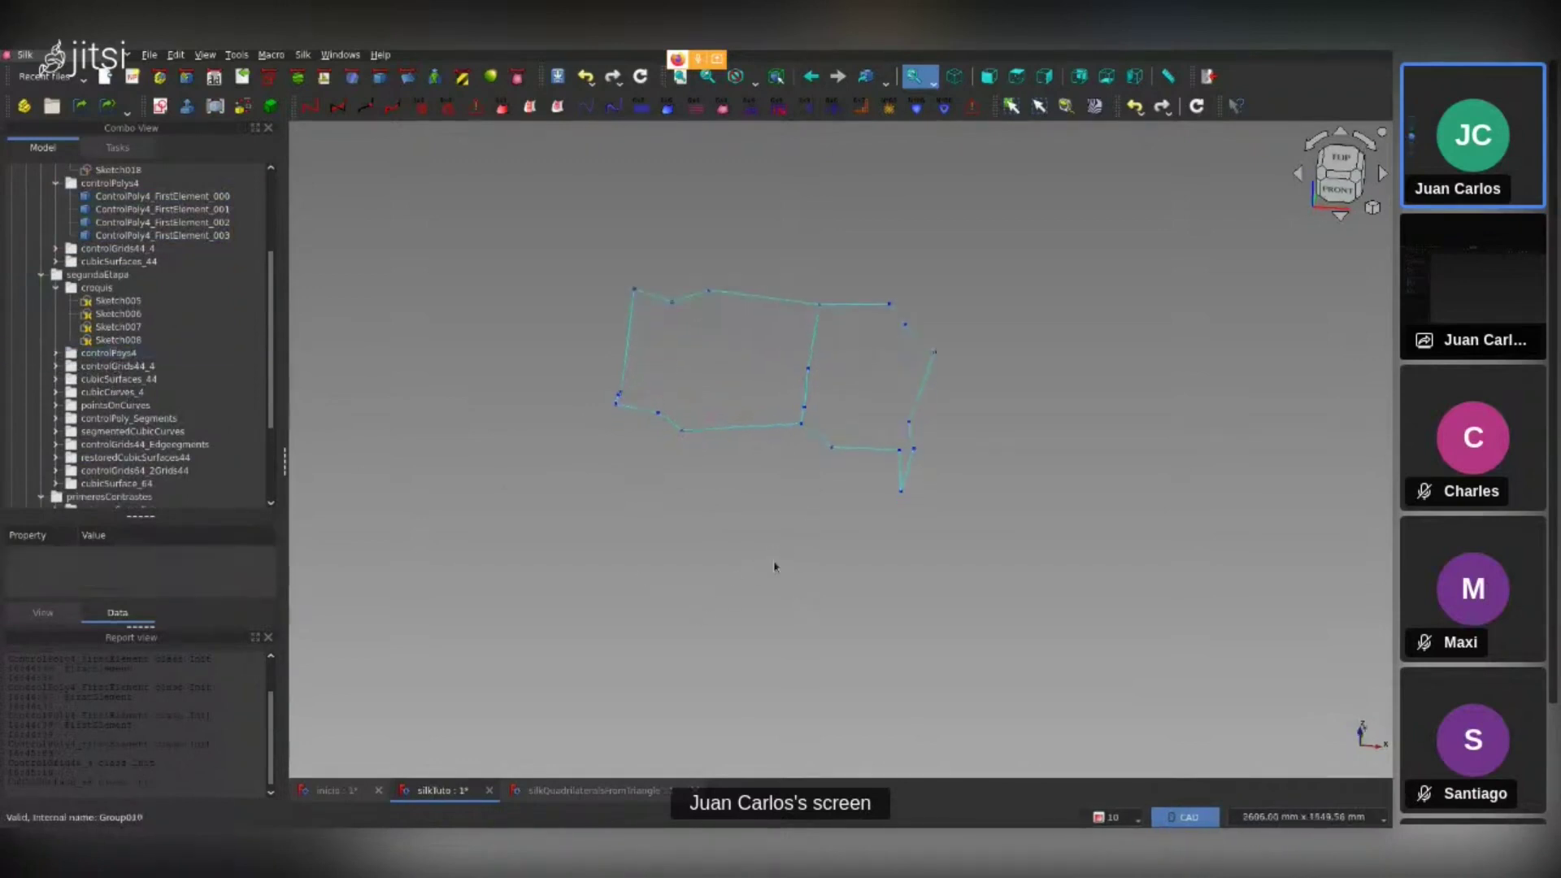
{"action": "scroll", "coordinate": [707, 466], "scroll_direction": "down", "scroll_amount": 2}
Select the left patch's bottom edge polygon
{"action": "left_click", "coordinate": [717, 457]}
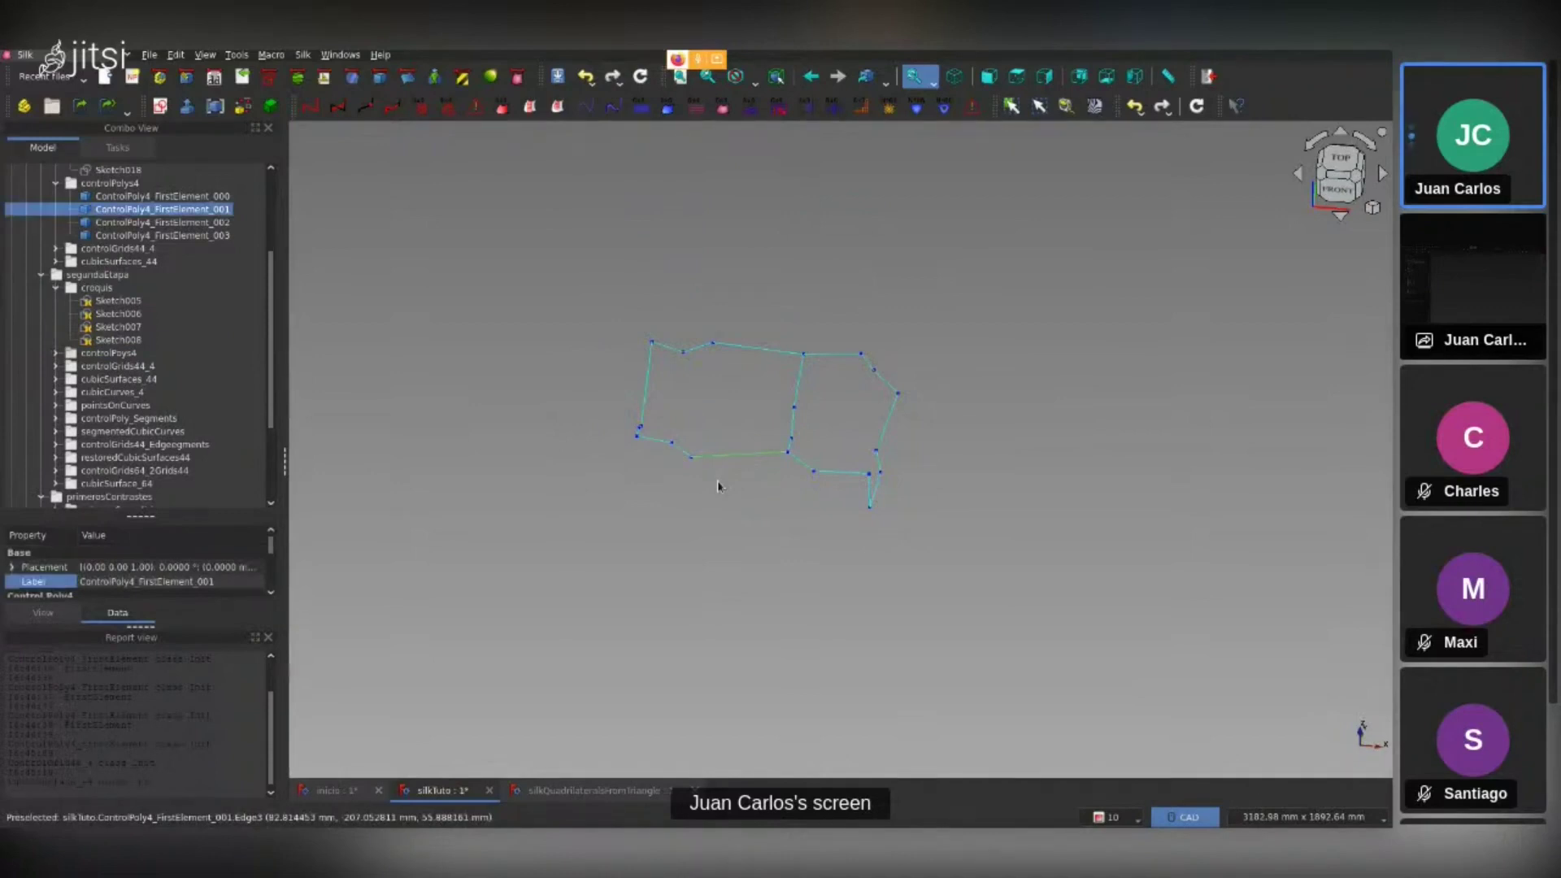
{"action": "left_click", "coordinate": [726, 505]}
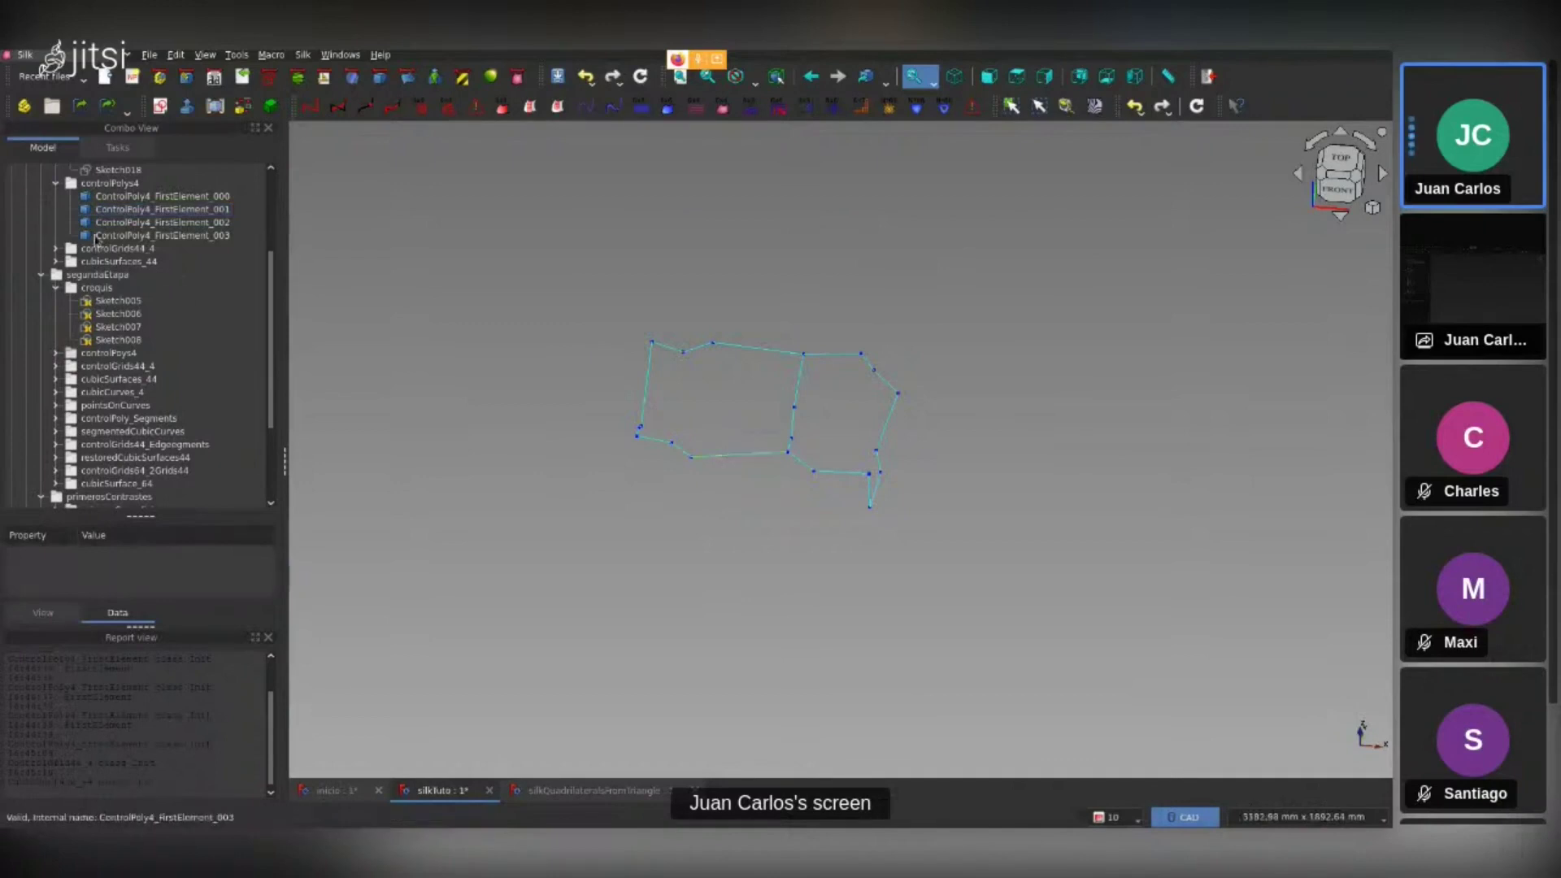
{"action": "left_click", "coordinate": [721, 455]}
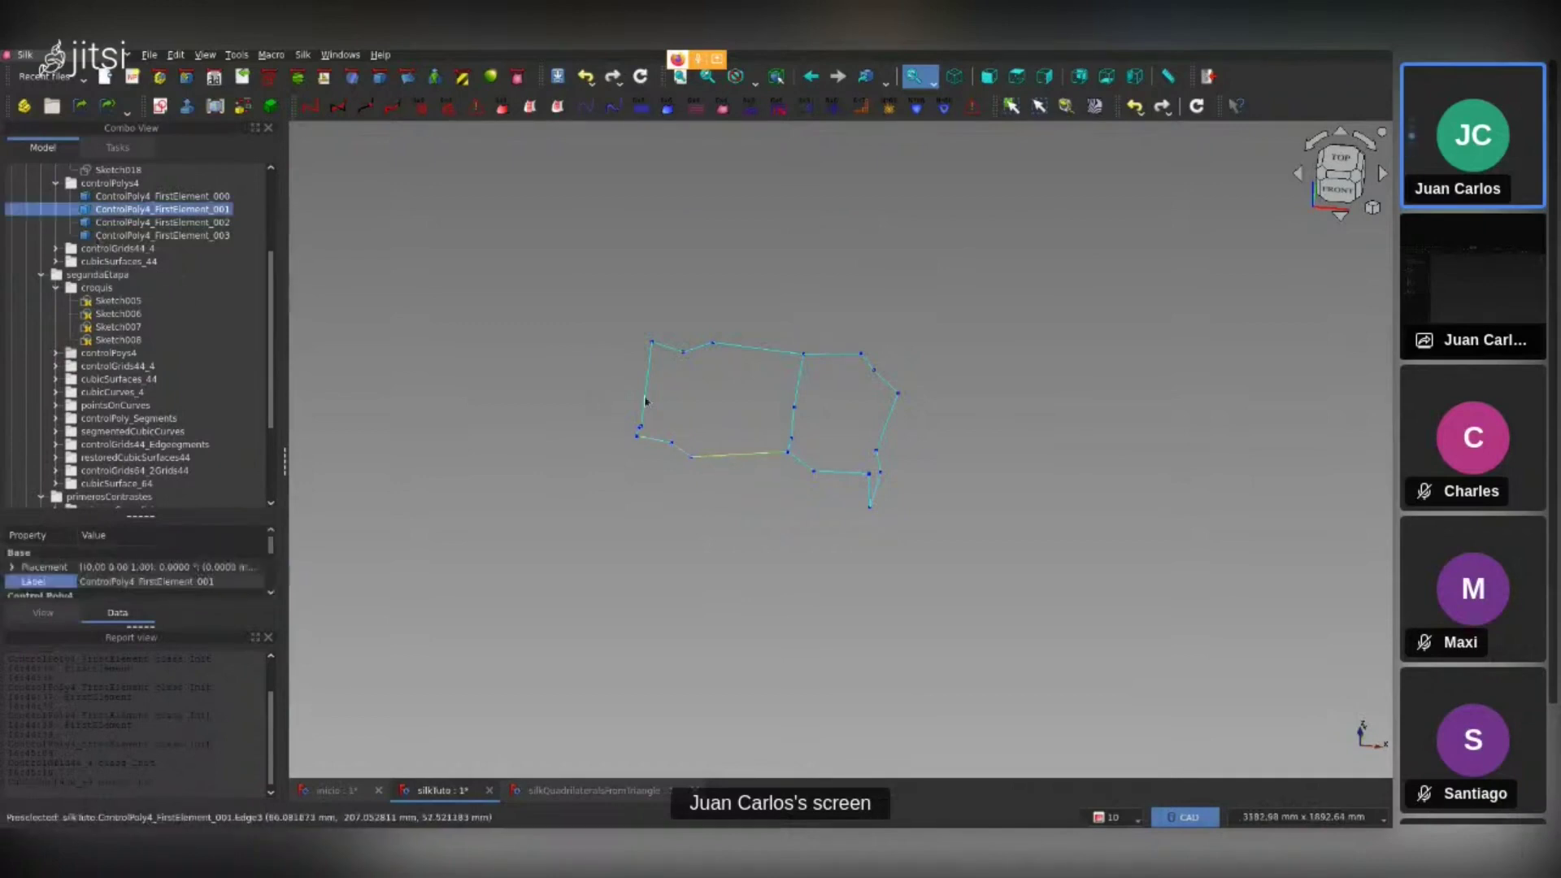
Create a cubic curve from the bottom edge polygon and orbit around the polygon network
{"action": "left_click", "coordinate": [338, 107]}
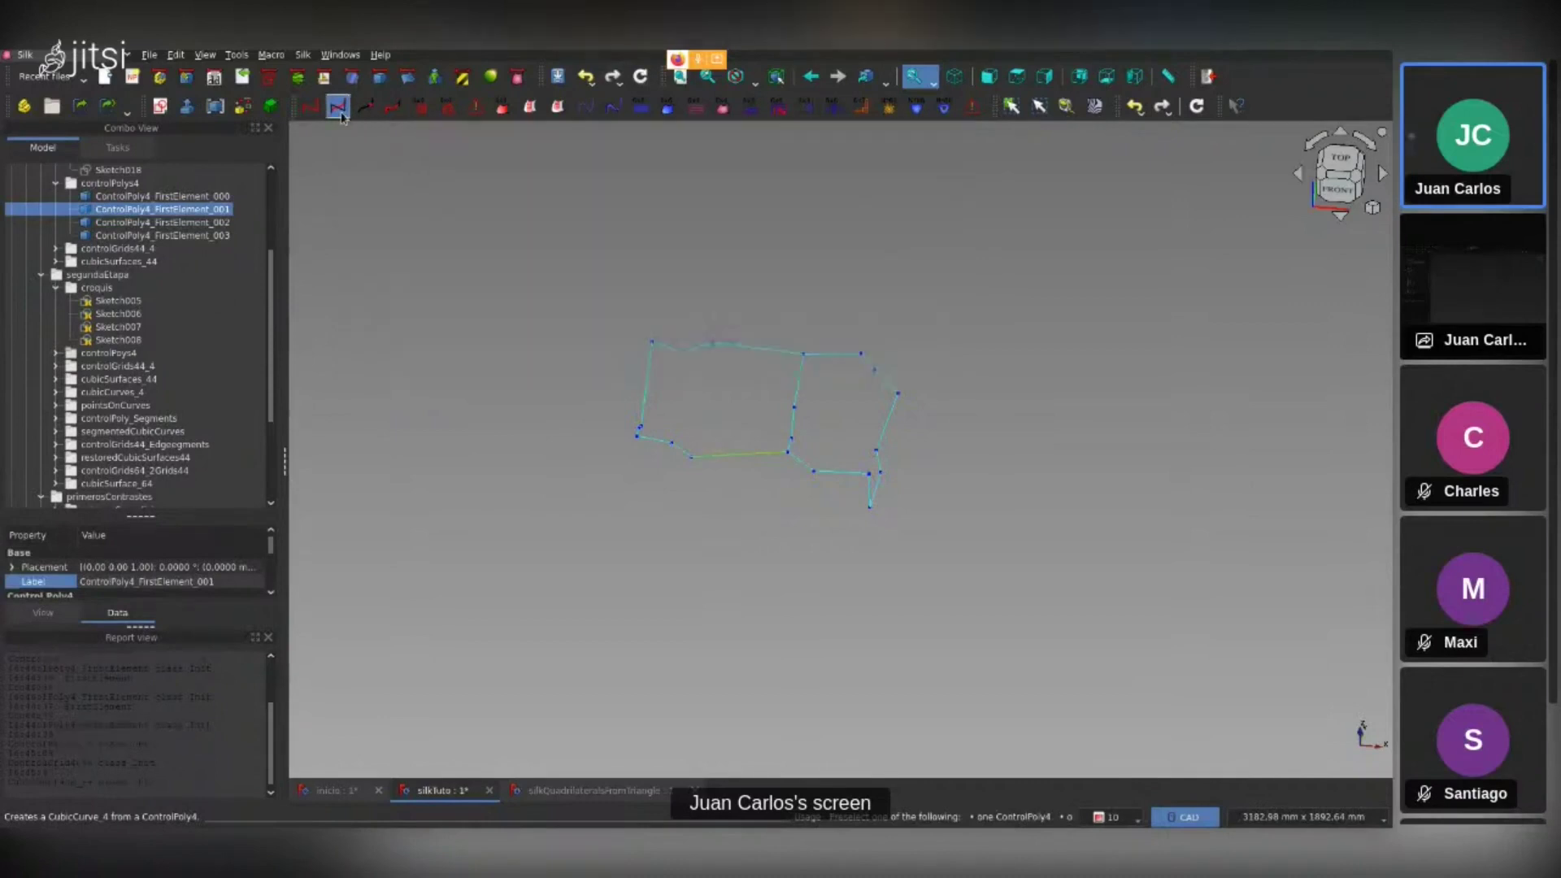
{"action": "scroll", "coordinate": [724, 497], "scroll_direction": "up", "scroll_amount": 2}
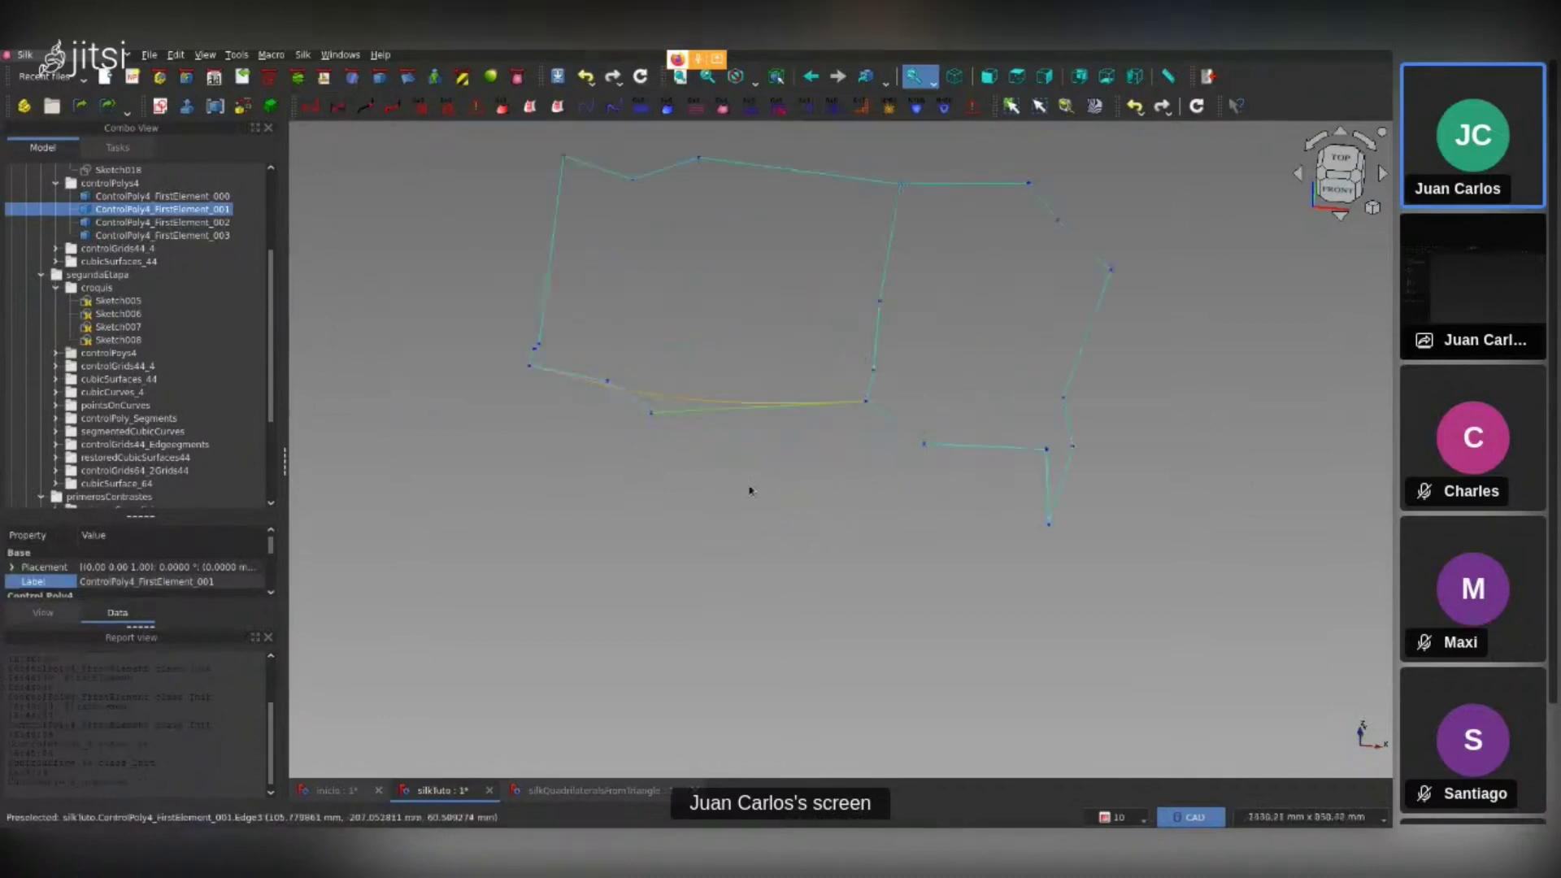
{"action": "middle_click_drag", "start_coordinate": [751, 503], "coordinate": [782, 456]}
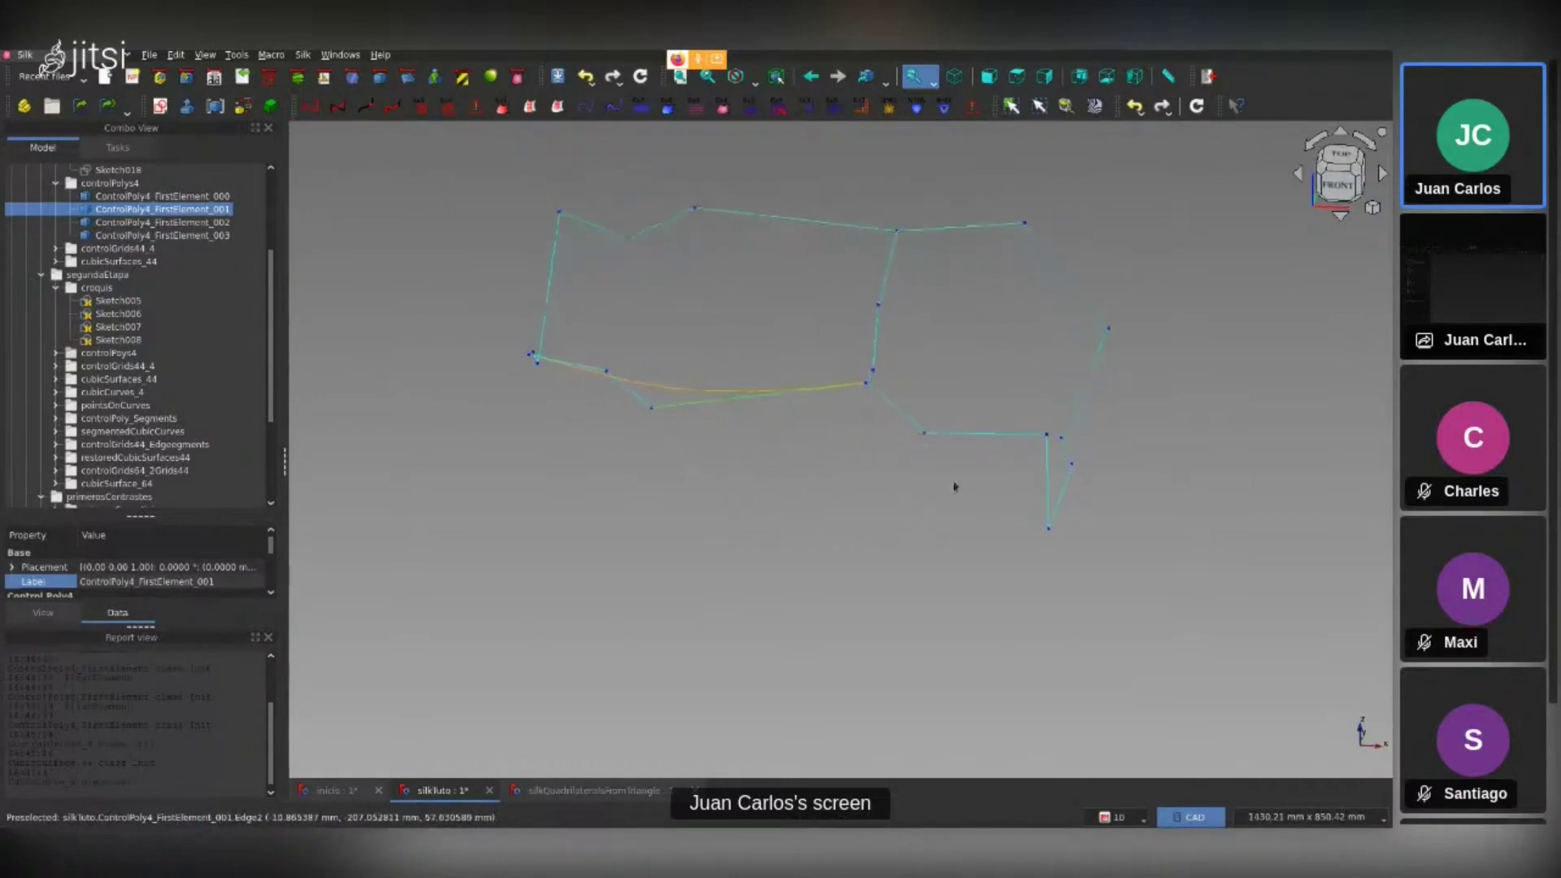
{"action": "left_click", "coordinate": [979, 446]}
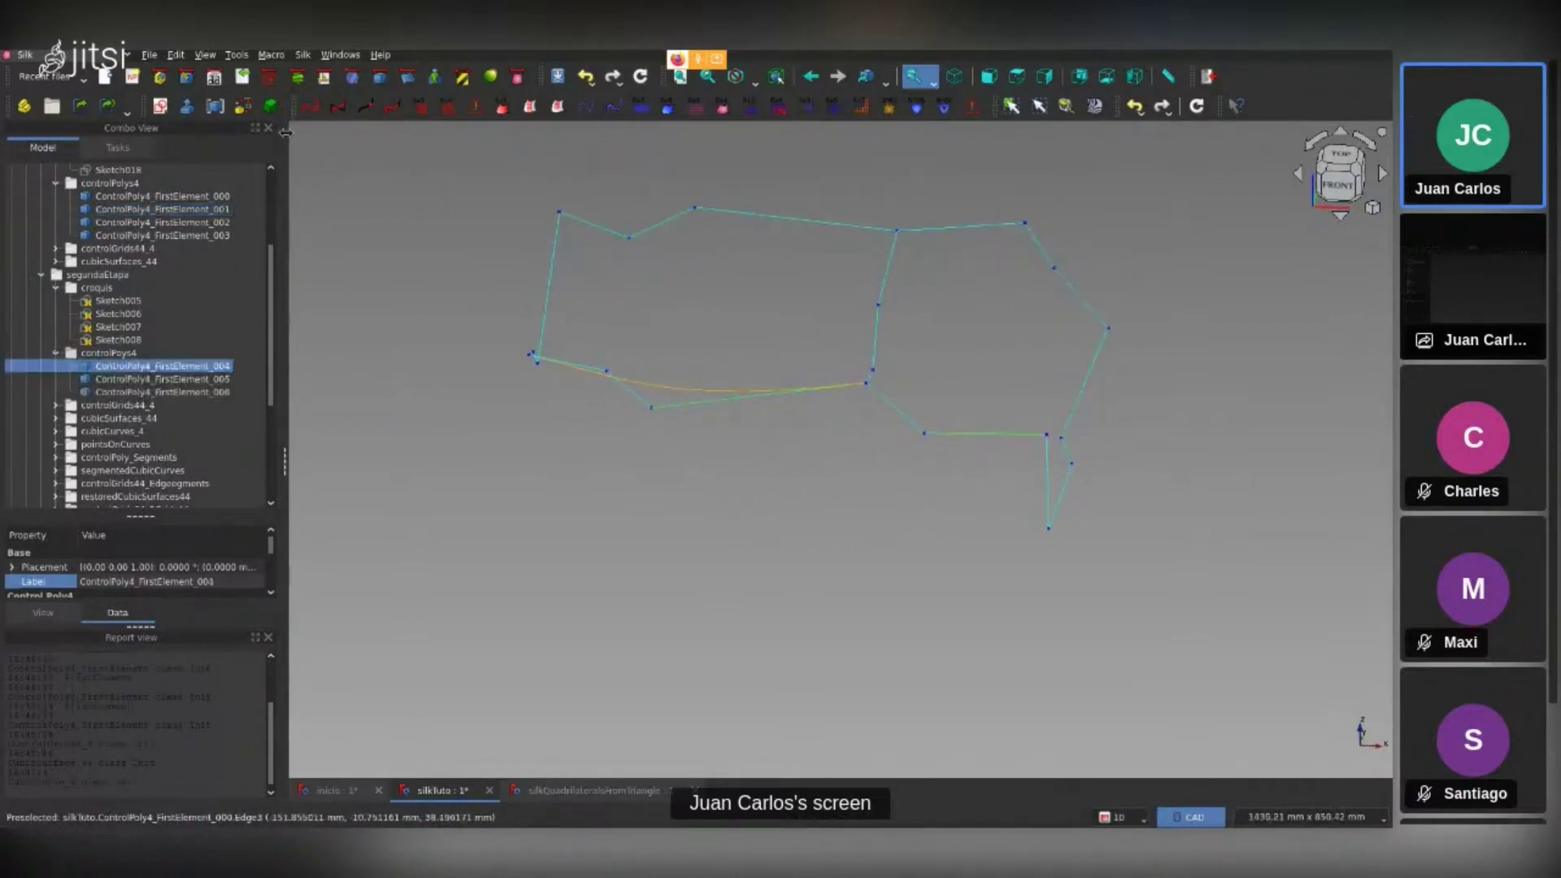
{"action": "mouse_move", "coordinate": [787, 460]}
{"action": "middle_mouse_down"}
{"action": "mouse_move", "coordinate": [865, 412]}
{"action": "mouse_move", "coordinate": [925, 459]}
{"action": "middle_mouse_up"}
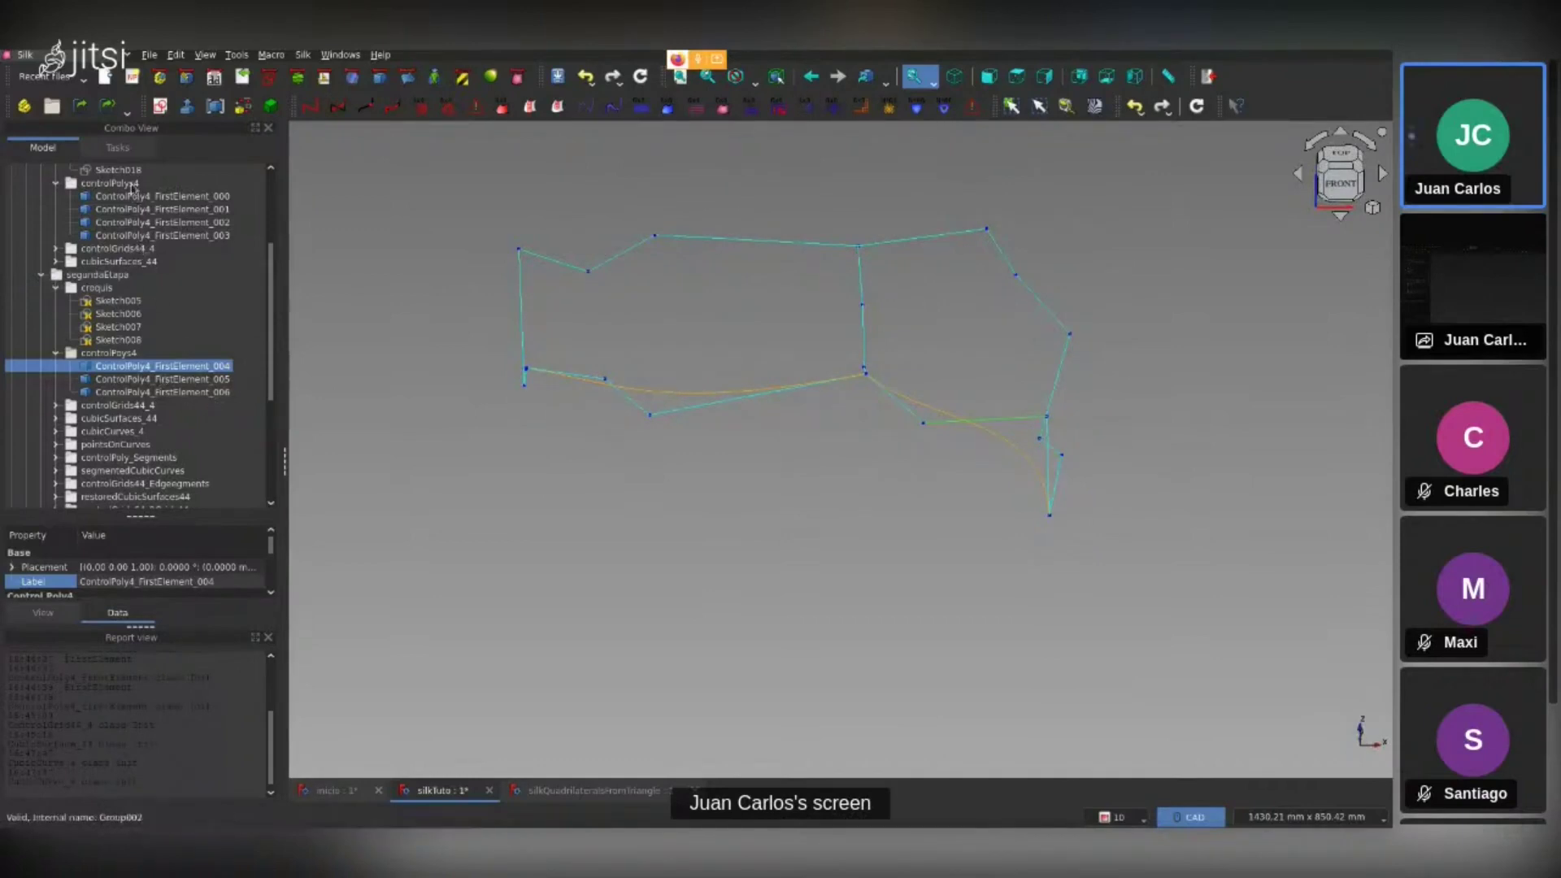
Hide both controlPolys4 groups so only the orange cubic curves remain
{"action": "left_click", "coordinate": [133, 185]}
{"action": "left_click", "coordinate": [127, 352]}
{"action": "key", "text": "space"}
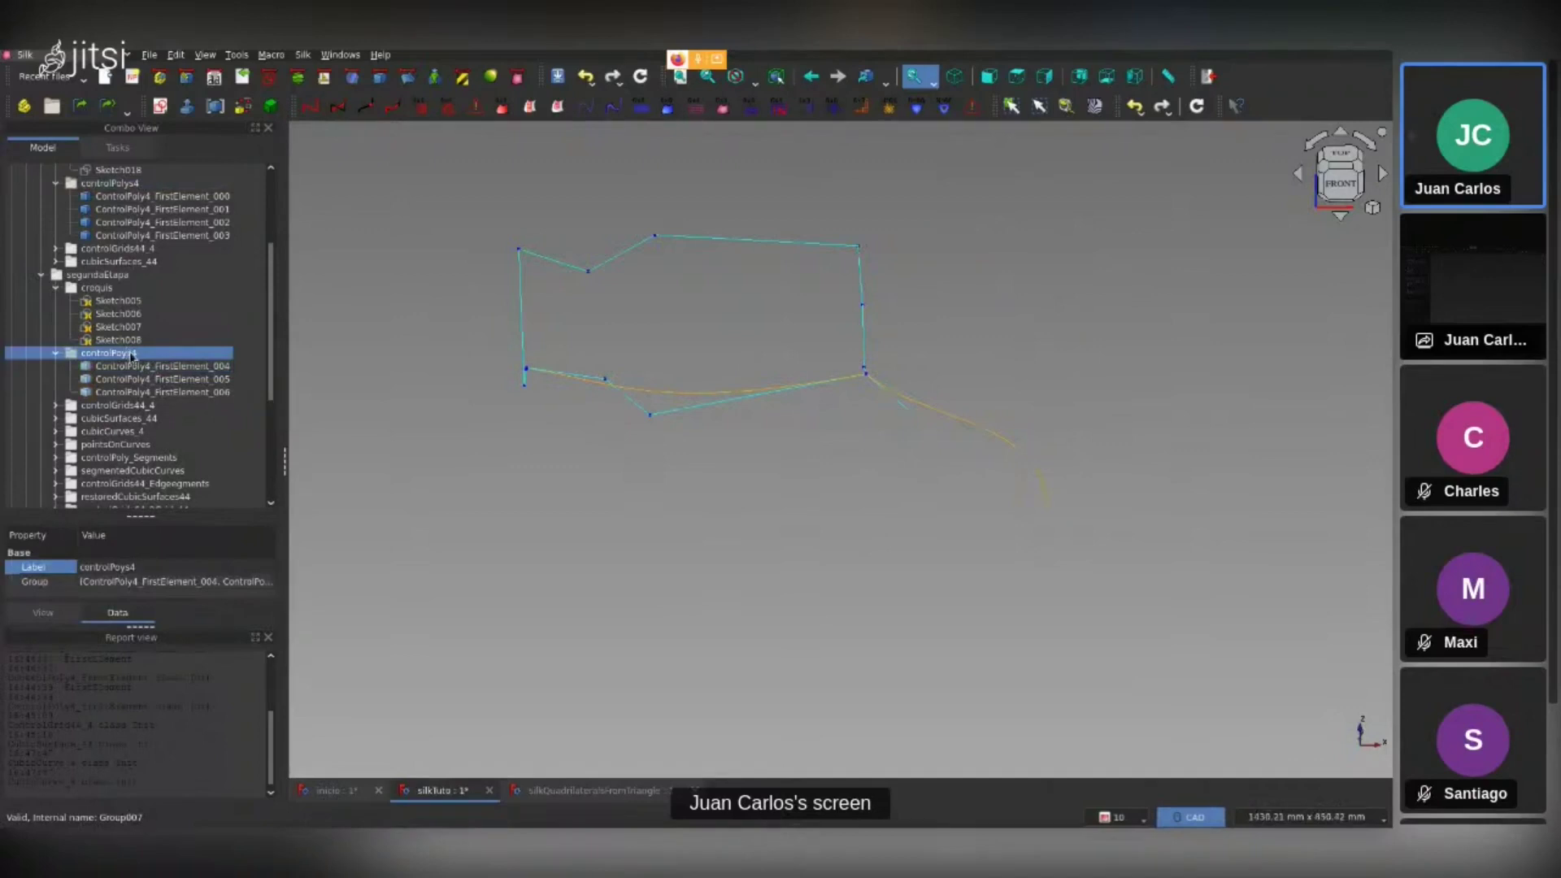
{"action": "left_click", "coordinate": [130, 185]}
{"action": "key", "text": "space"}
{"action": "mouse_move", "coordinate": [835, 460]}
{"action": "middle_mouse_down"}
{"action": "mouse_move", "coordinate": [829, 553]}
{"action": "mouse_move", "coordinate": [828, 466]}
{"action": "middle_mouse_up"}
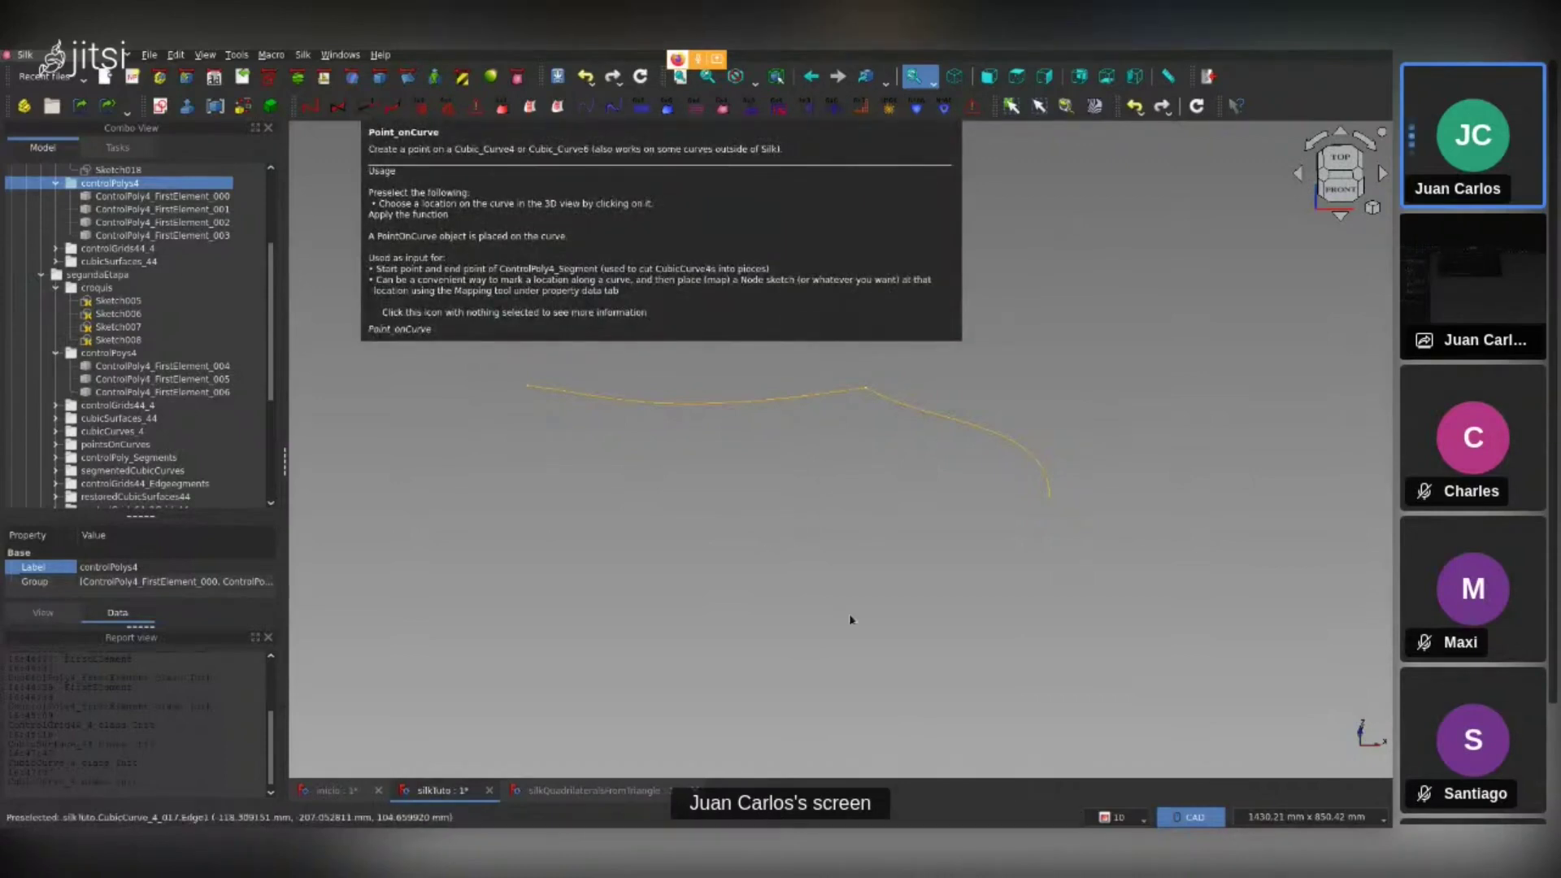
Place Point_onCurve points along the first cubic curve CubicCurve_4_017
{"action": "left_click", "coordinate": [572, 399]}
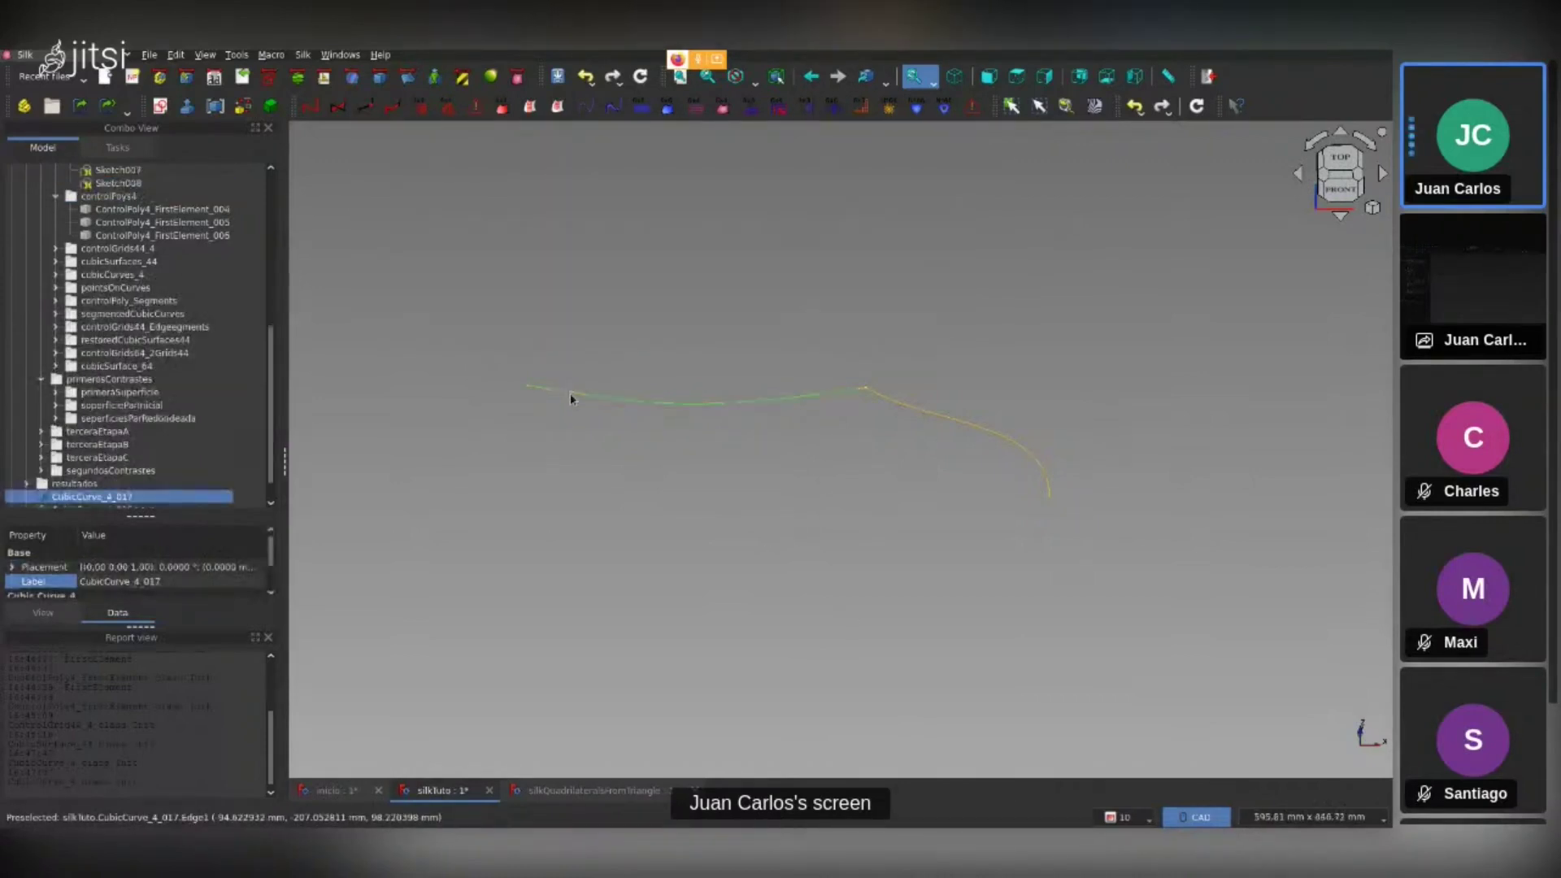
{"action": "left_click", "coordinate": [374, 111]}
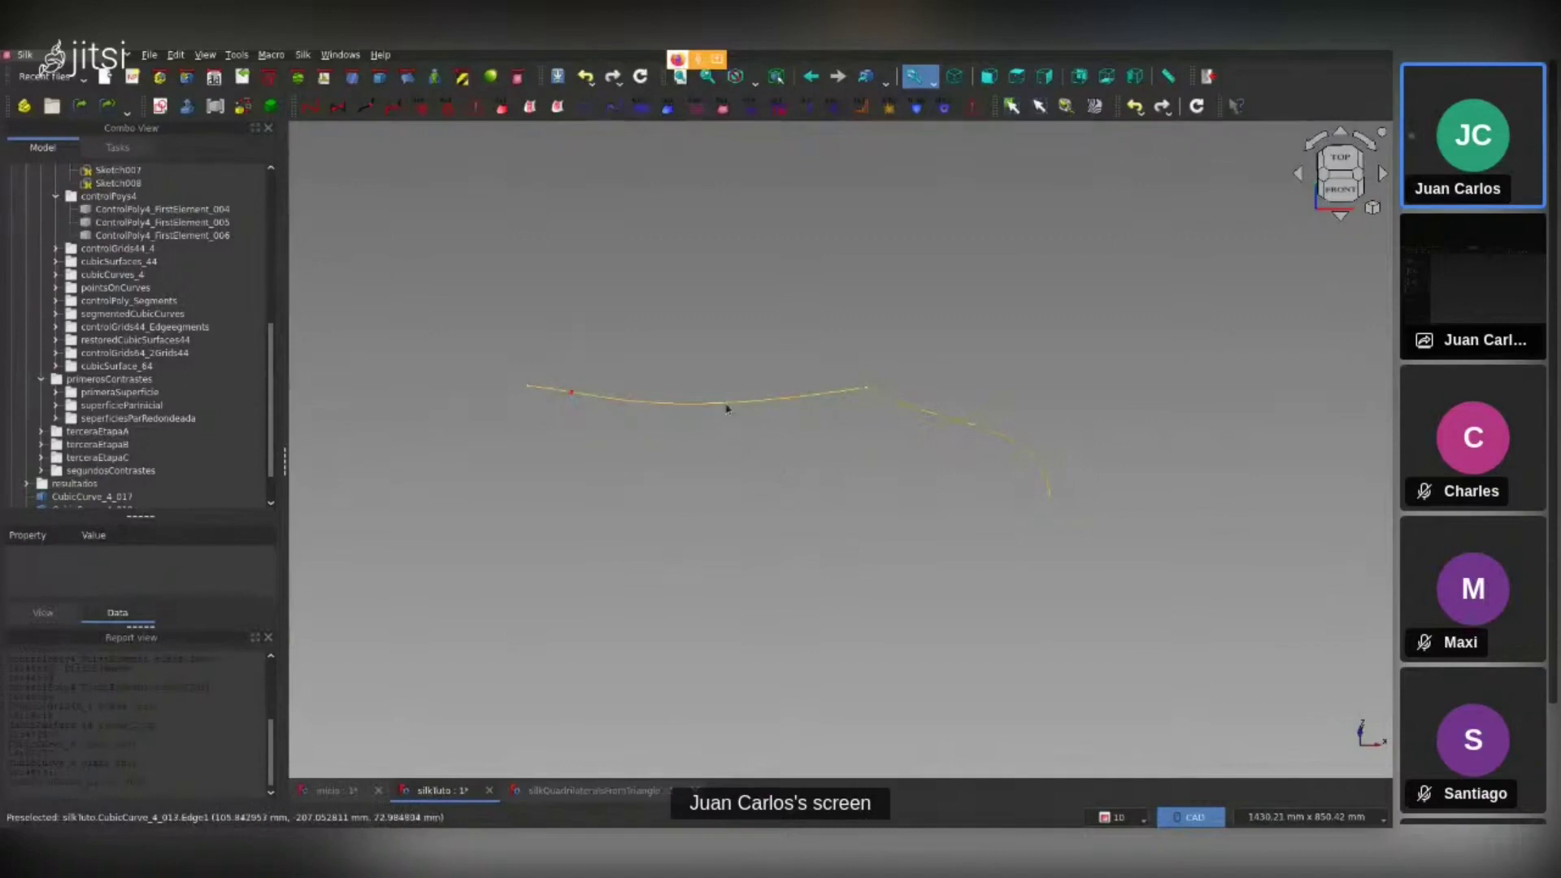
{"action": "left_click", "coordinate": [694, 383]}
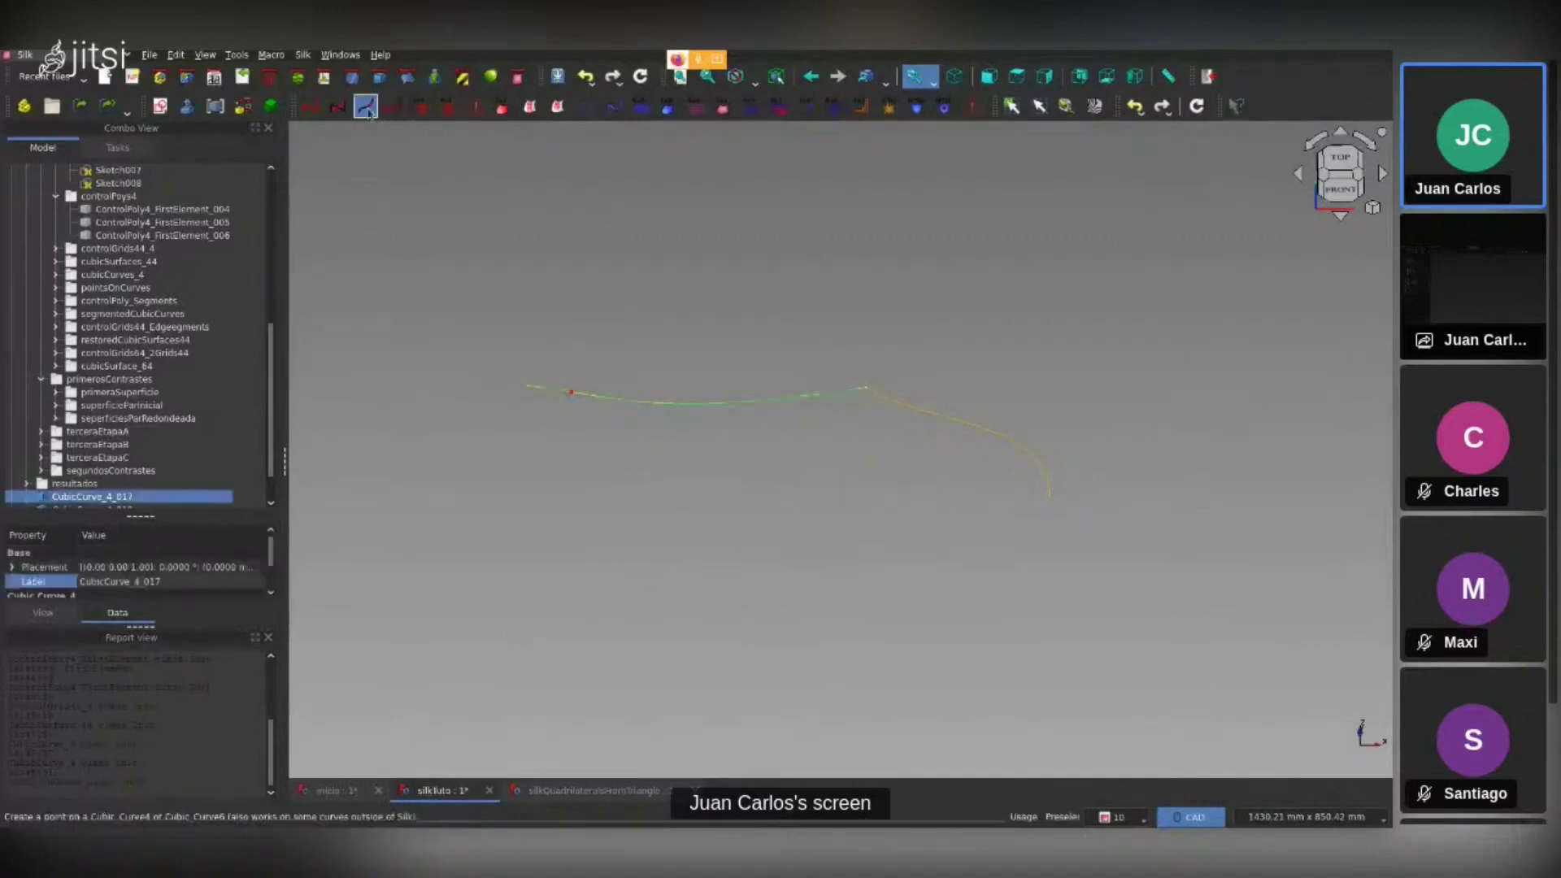
{"action": "left_click", "coordinate": [748, 529]}
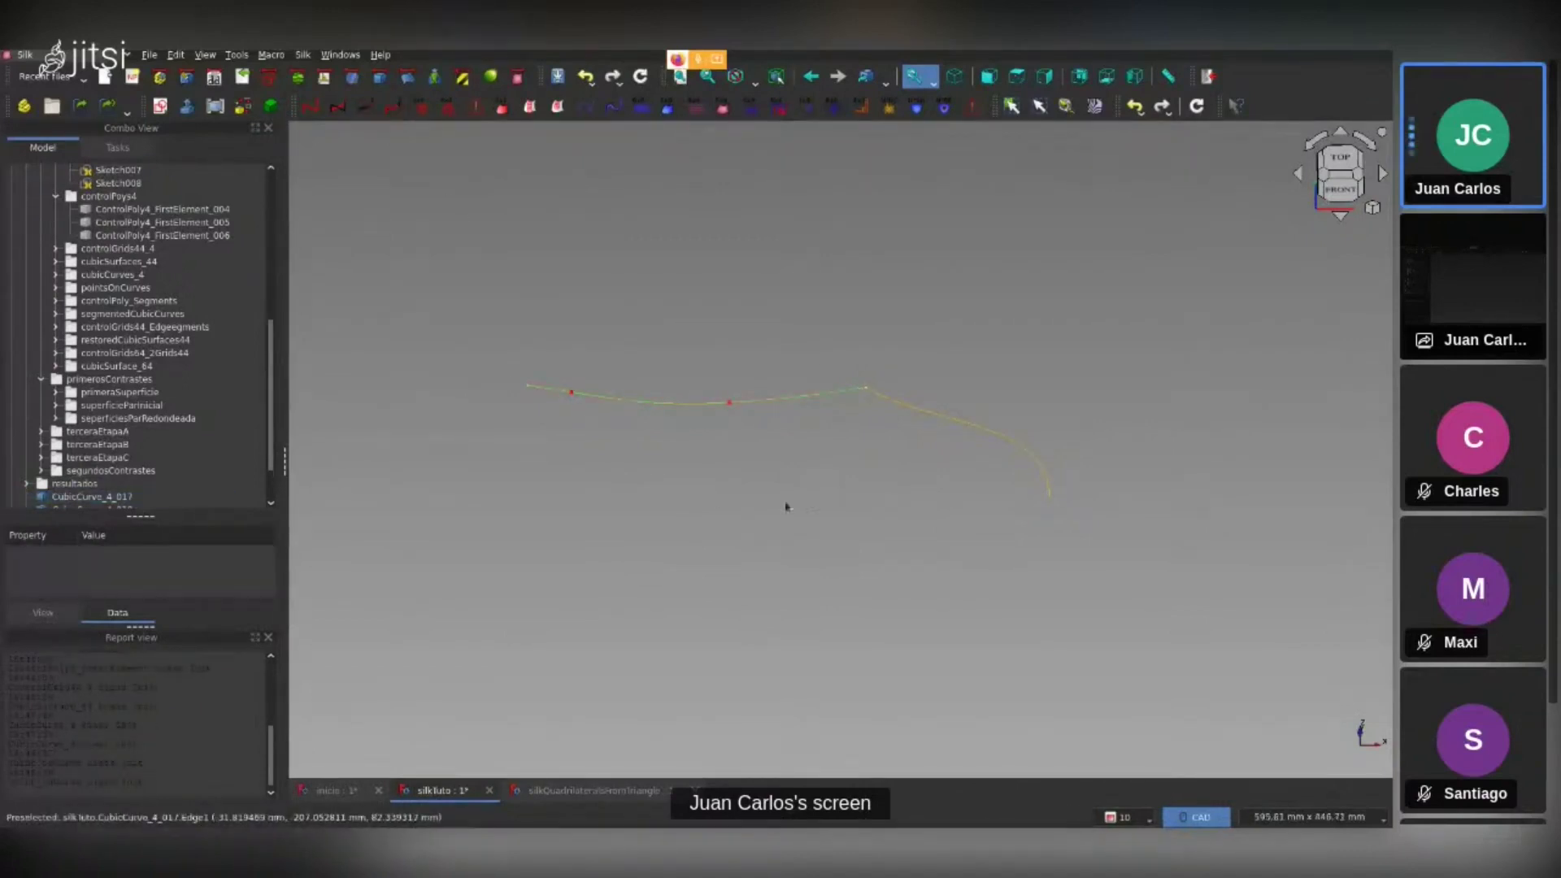
{"action": "left_click", "coordinate": [826, 393]}
{"action": "left_click", "coordinate": [365, 106]}
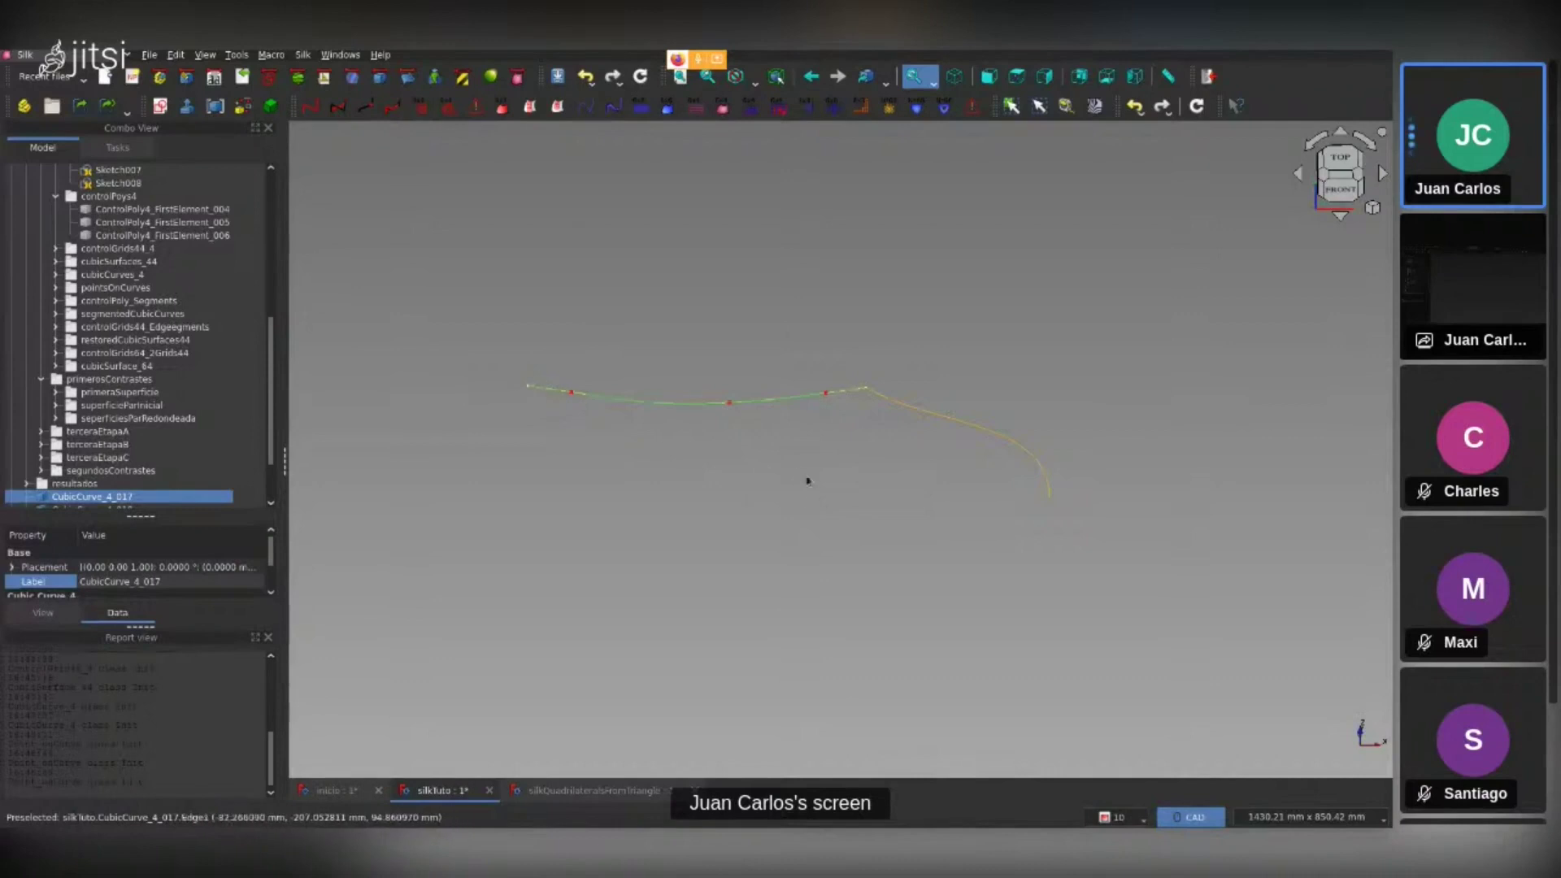
Add a Point_onCurve point on the second cubic curve CubicCurve_4_018
{"action": "left_click", "coordinate": [939, 416]}
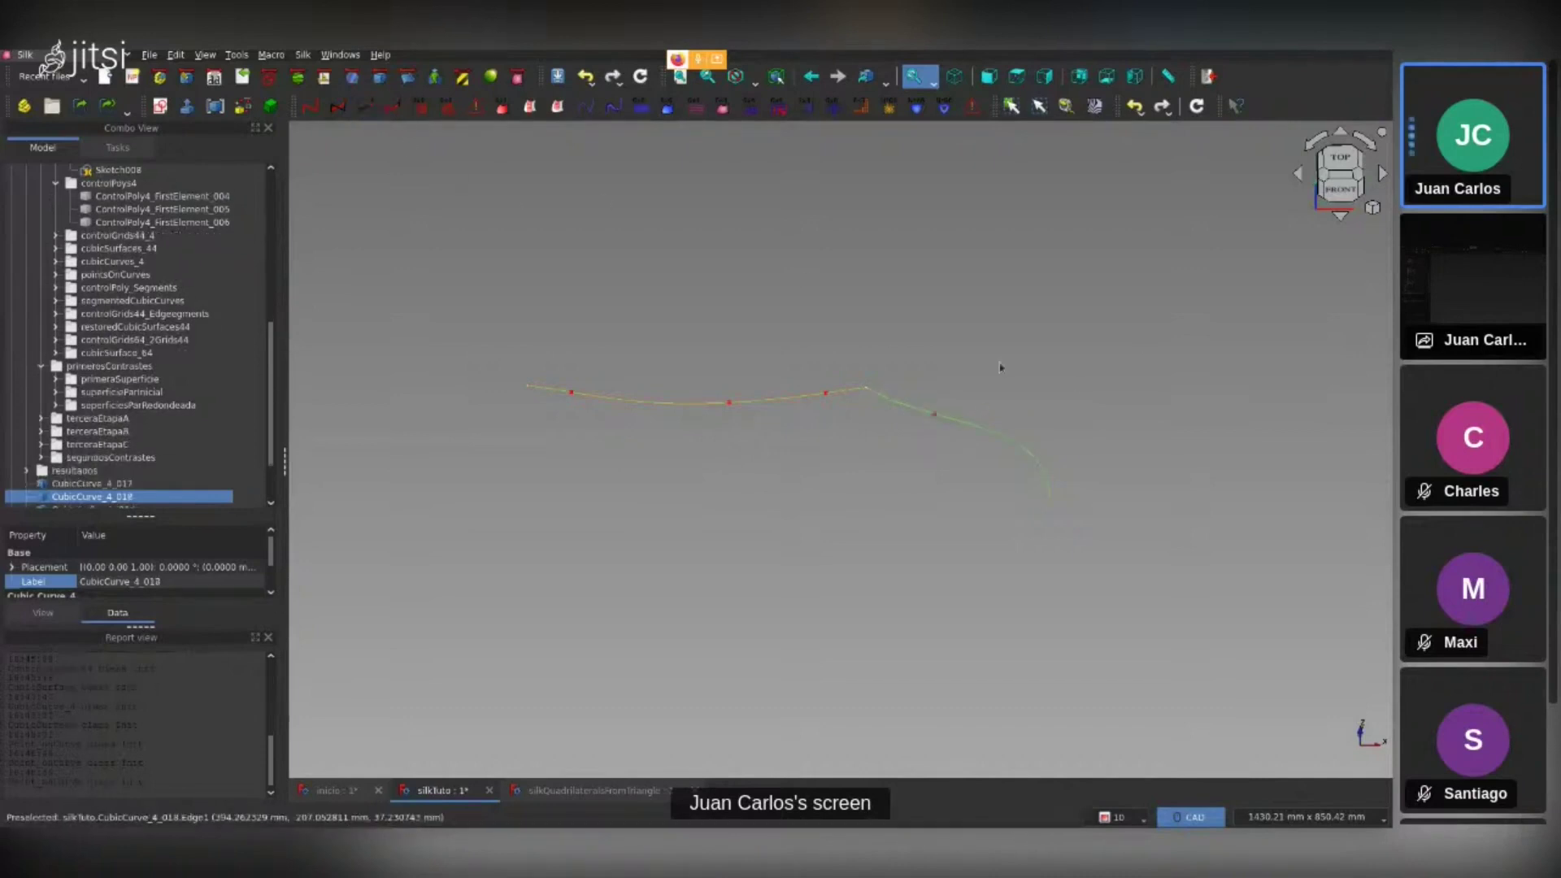
{"action": "left_click", "coordinate": [1032, 460]}
{"action": "left_click", "coordinate": [1033, 462]}
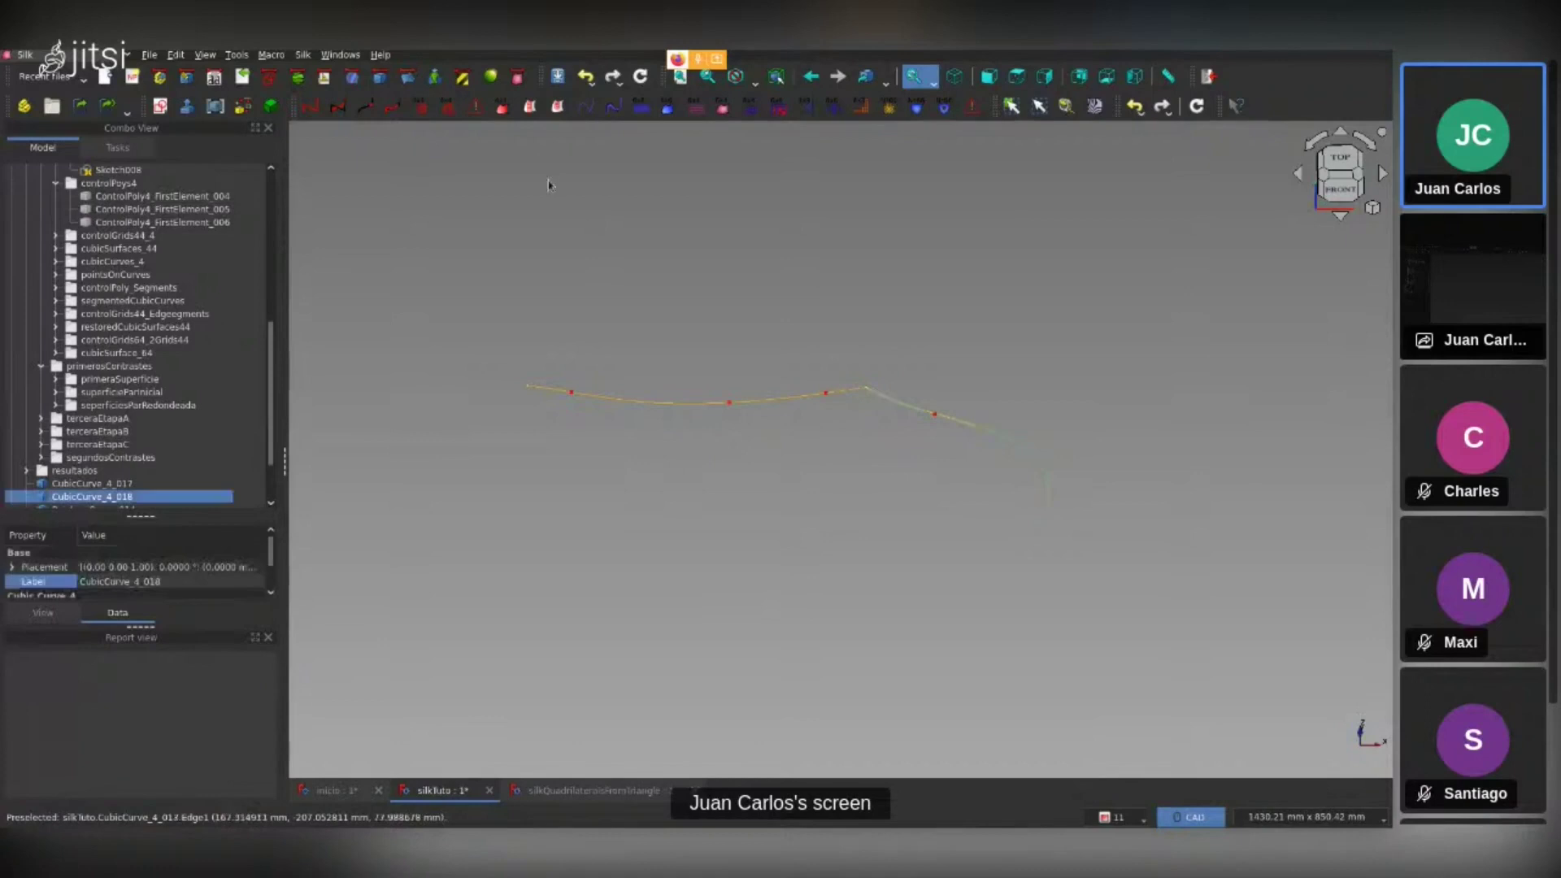
{"action": "left_click", "coordinate": [378, 104]}
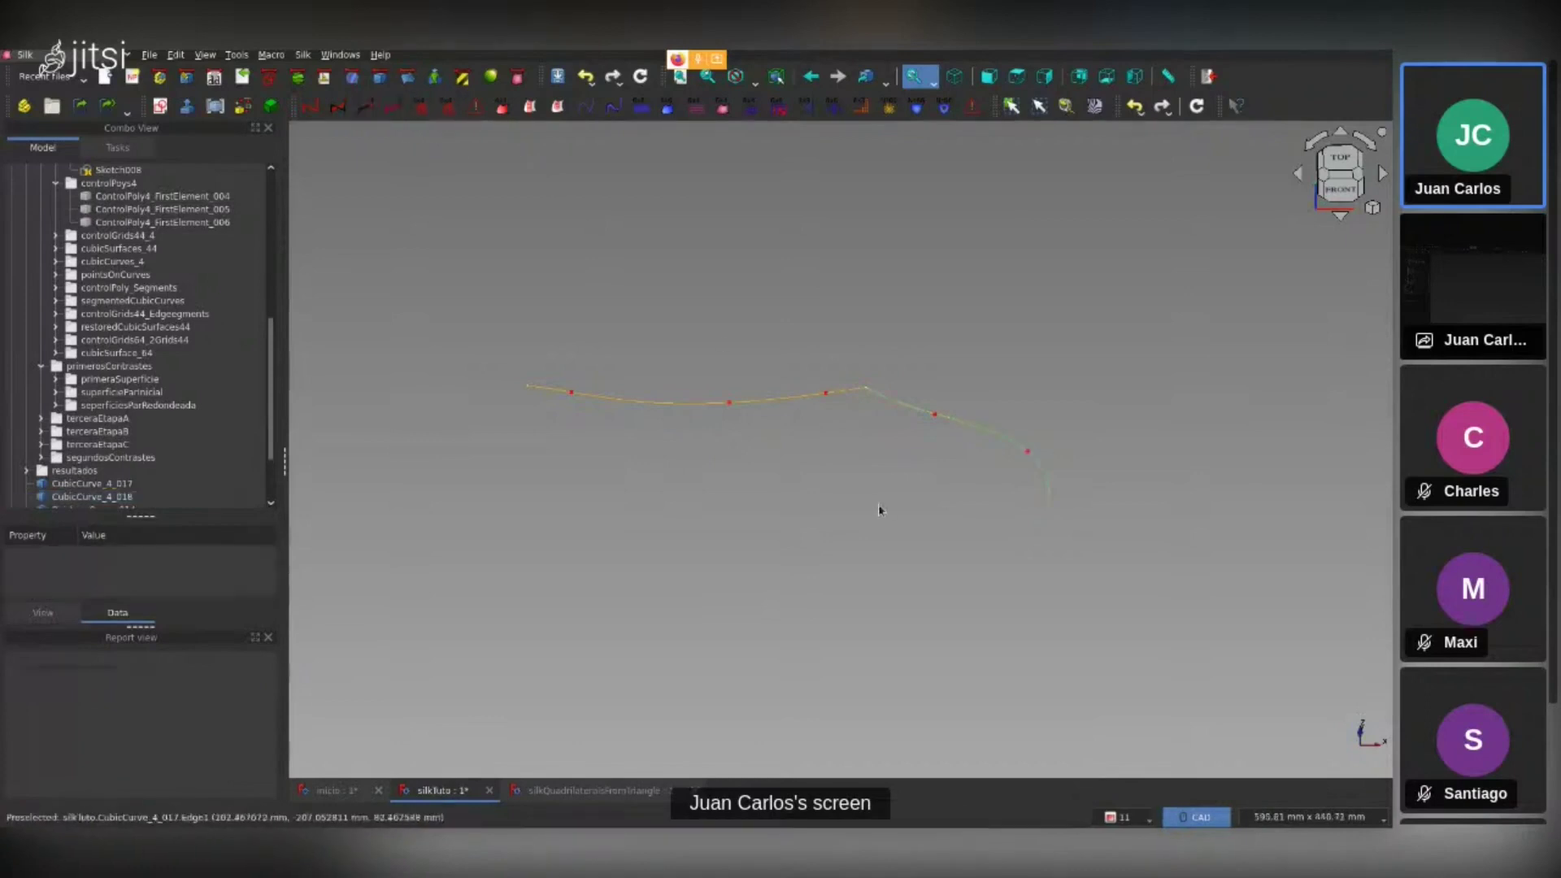
Inspect Point_onCurve_014's properties with the property list enlarged
{"action": "scroll", "coordinate": [246, 342], "scroll_direction": "down", "scroll_amount": 2}
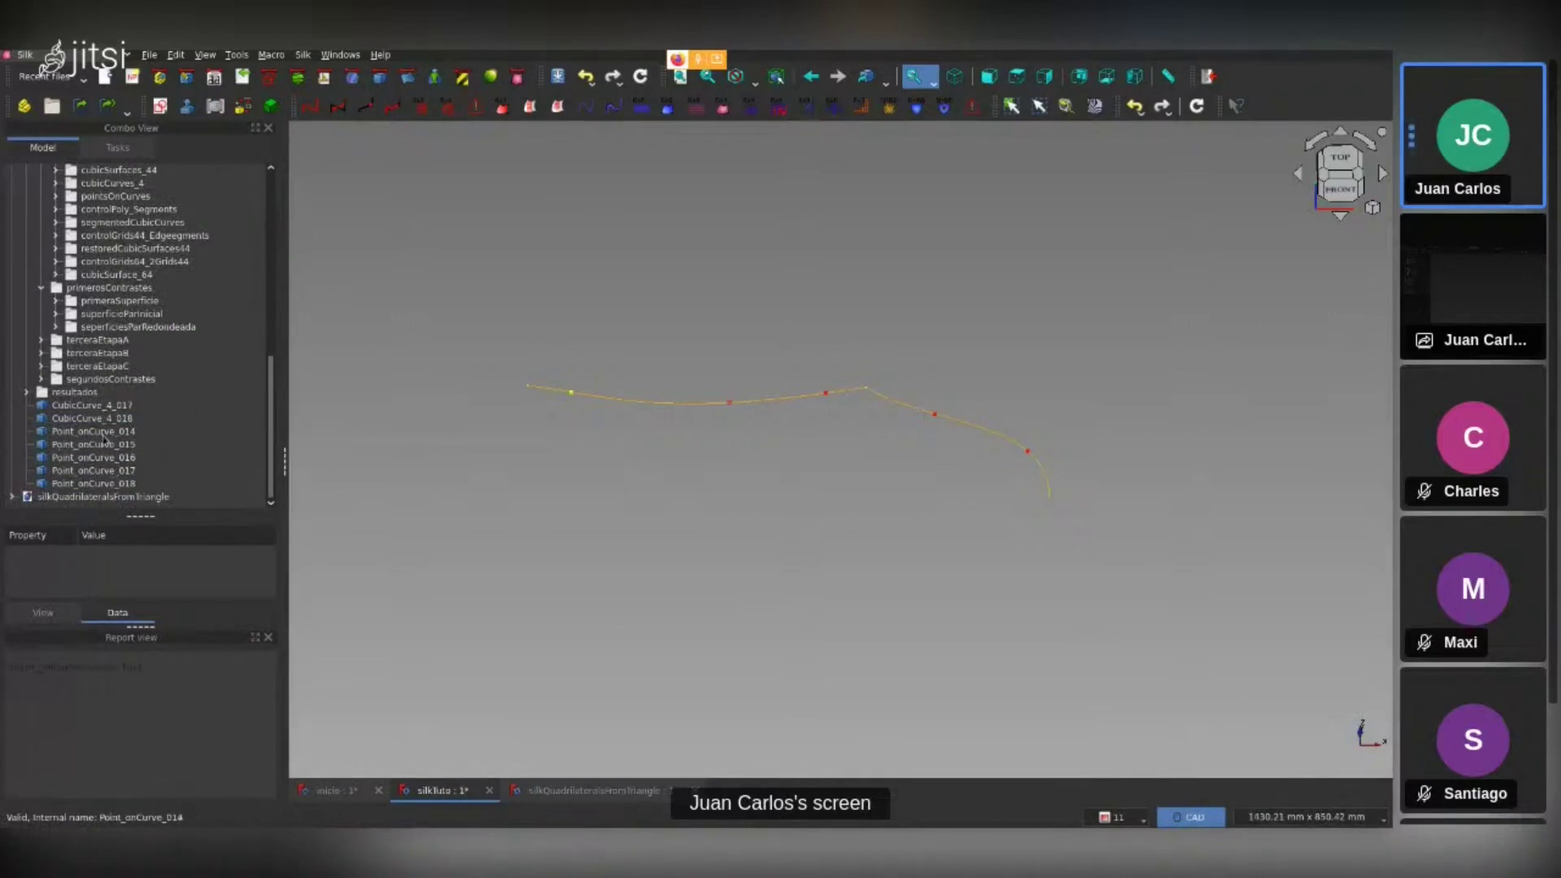
{"action": "scroll", "coordinate": [85, 339], "scroll_direction": "up", "scroll_amount": 5}
{"action": "scroll", "coordinate": [85, 339], "scroll_direction": "down", "scroll_amount": 5}
{"action": "left_click", "coordinate": [109, 432]}
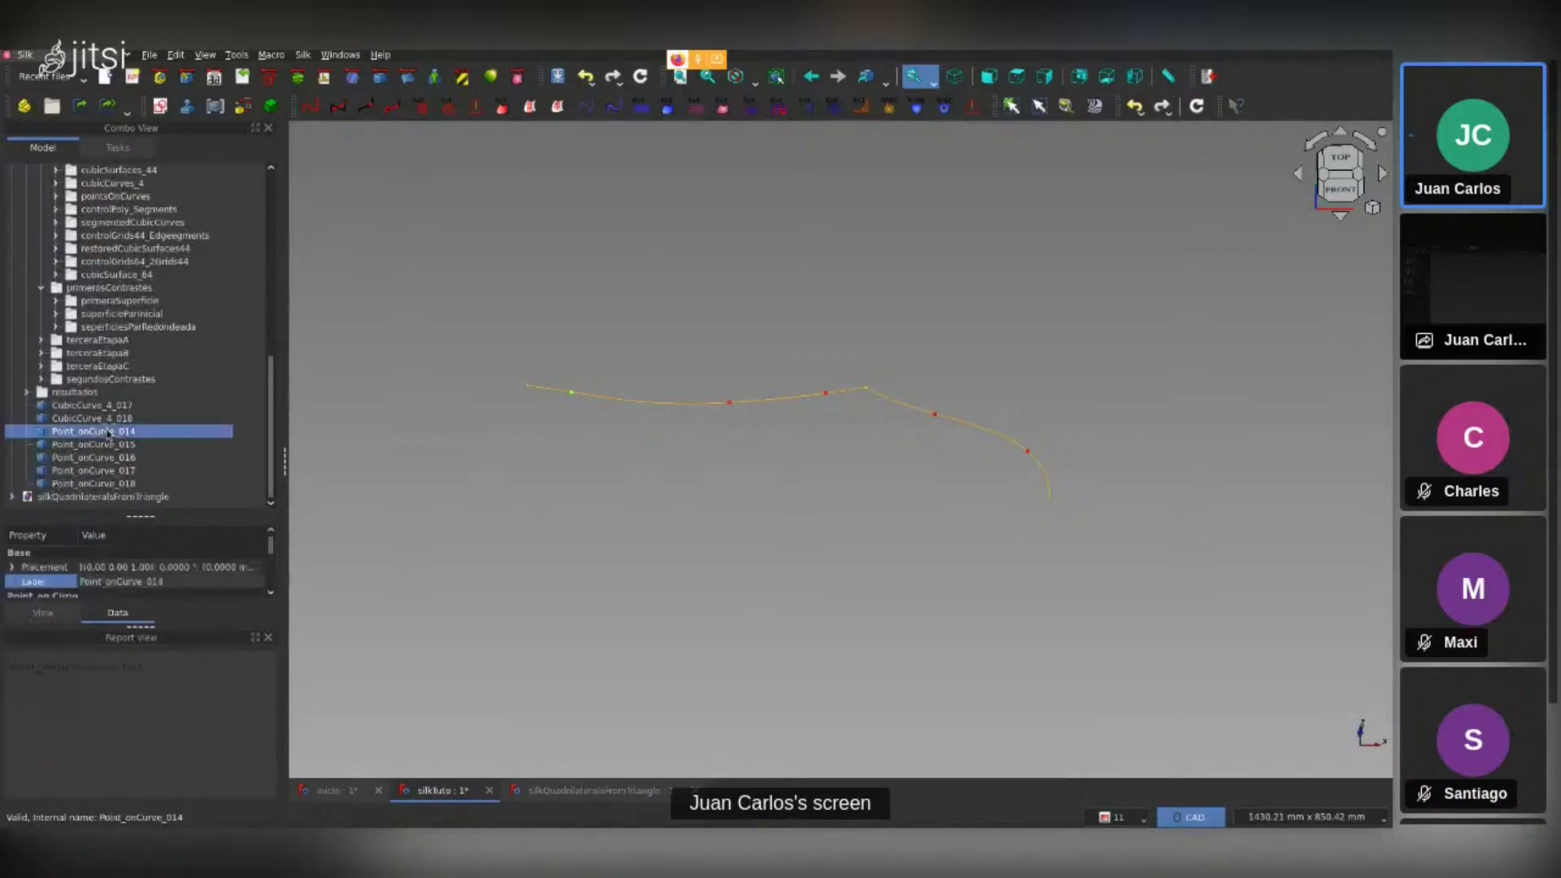
{"action": "left_click_drag", "start_coordinate": [146, 515], "coordinate": [152, 410]}
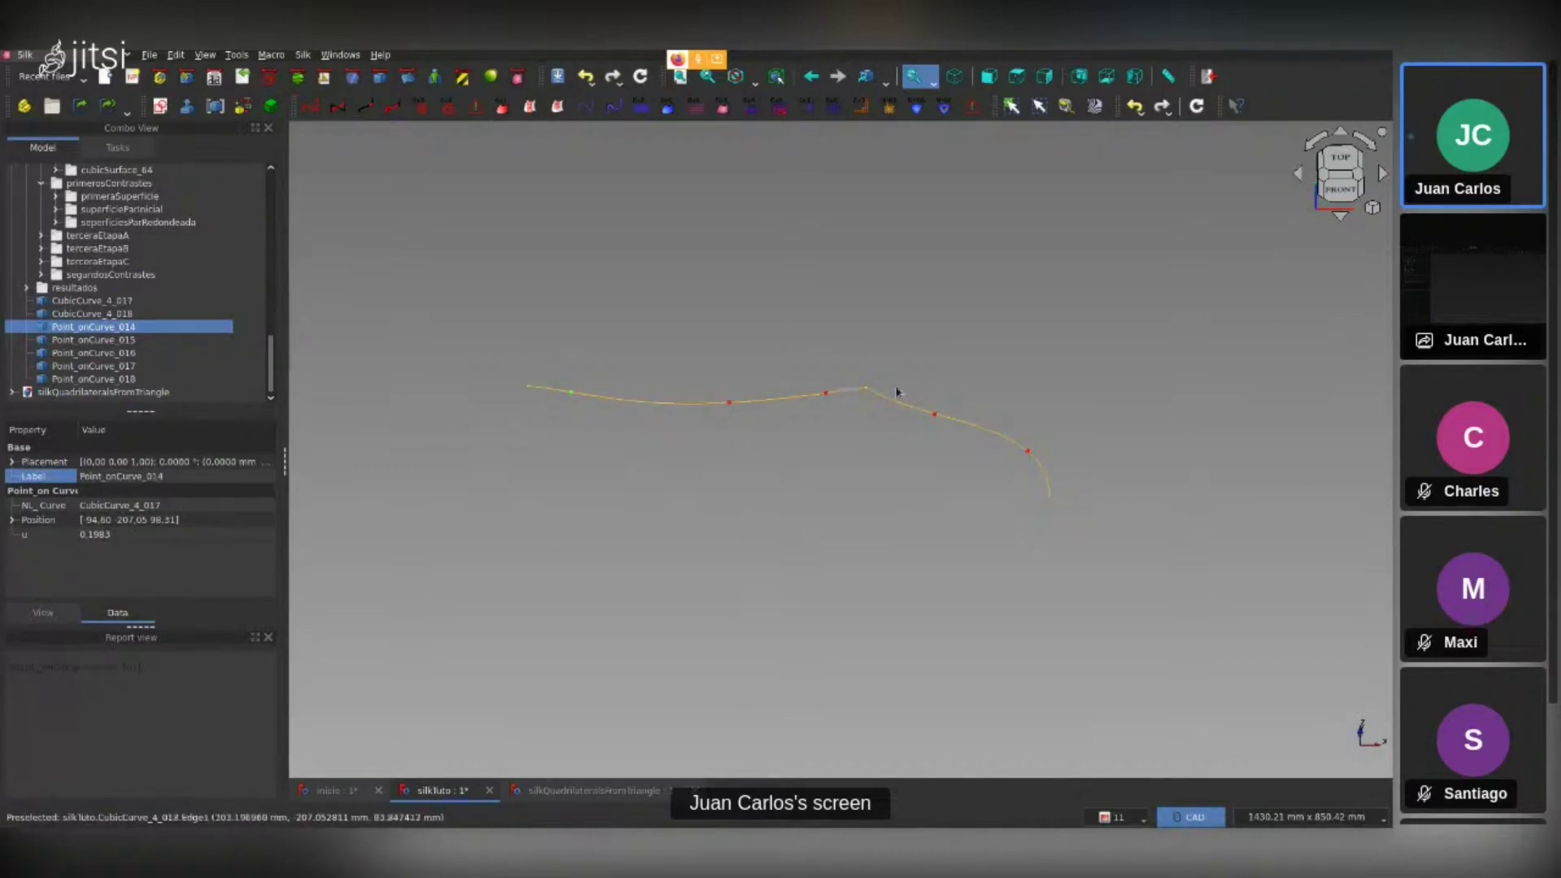
Move Point_onCurve_014 to u 0 at the curve start and Point_onCurve_015 to the middle
{"action": "left_click", "coordinate": [119, 536]}
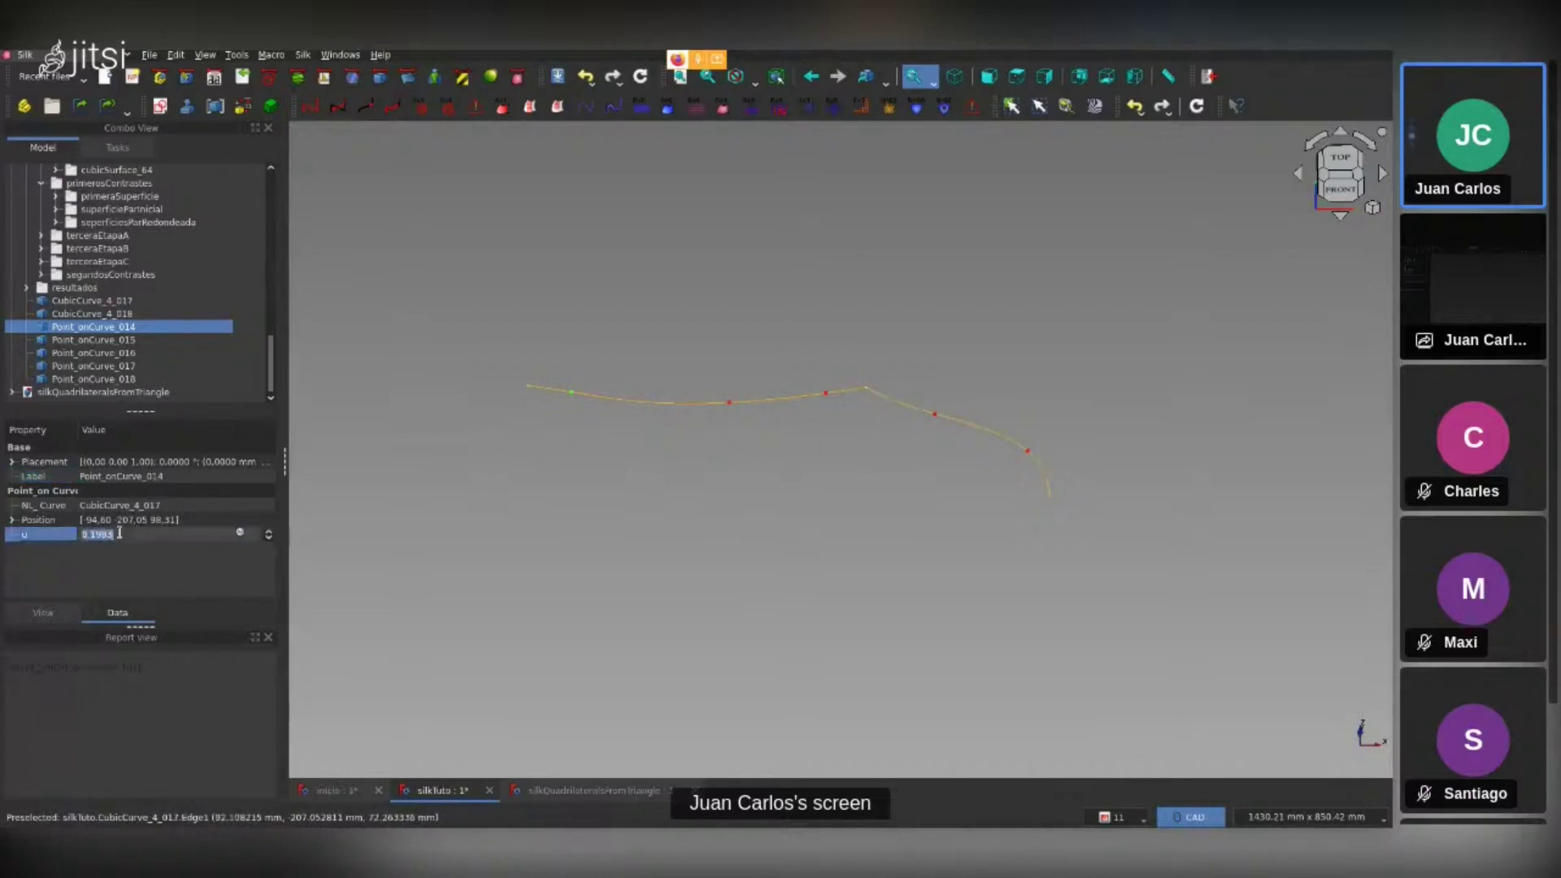
{"action": "type", "text": "0"}
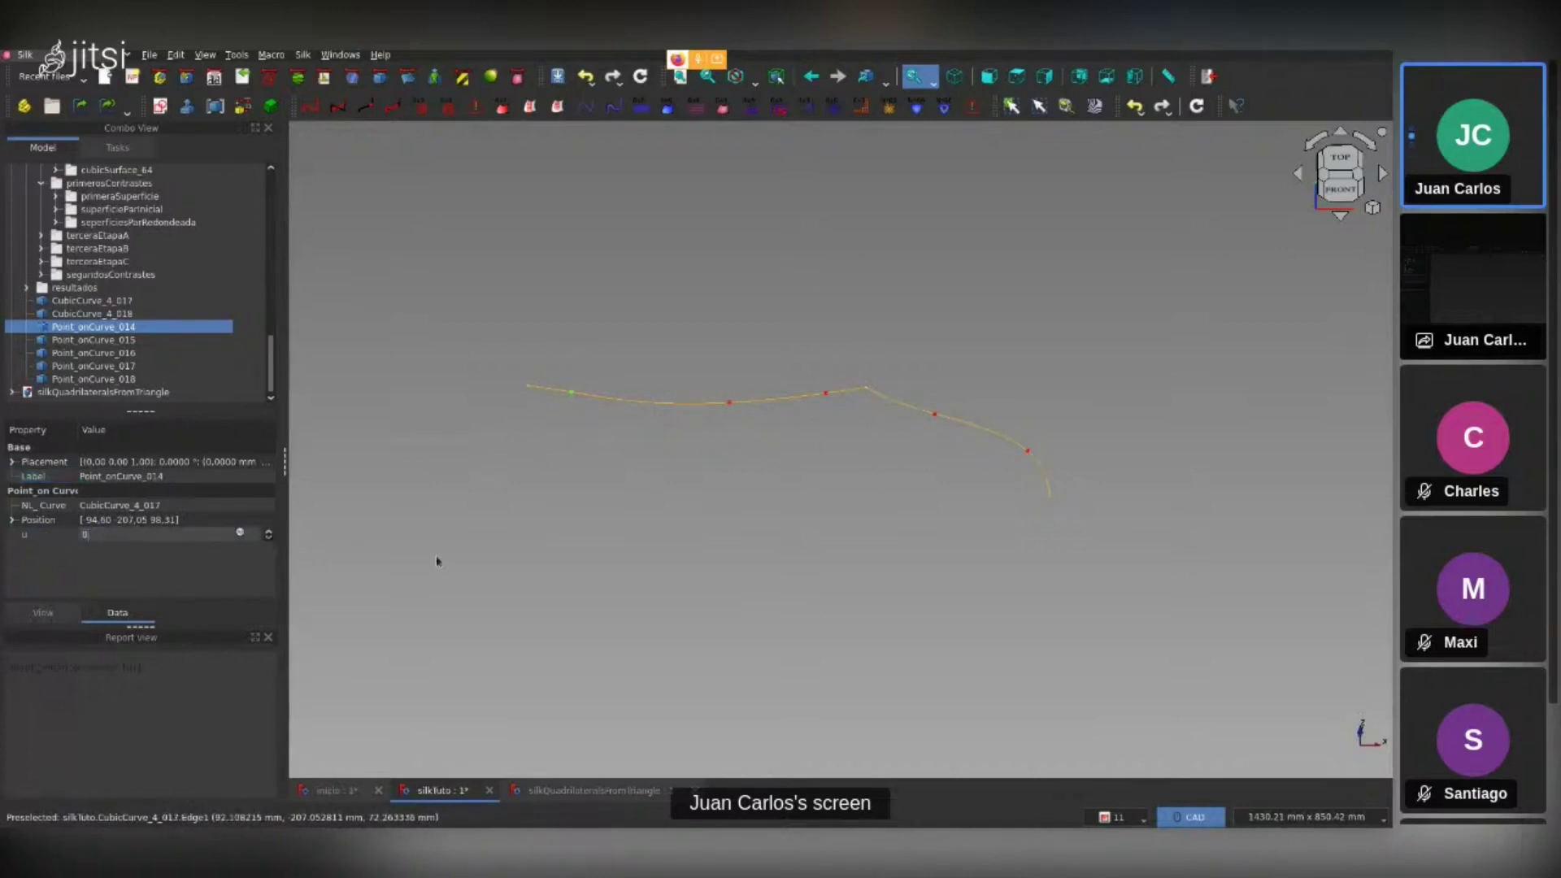
{"action": "left_click", "coordinate": [437, 561]}
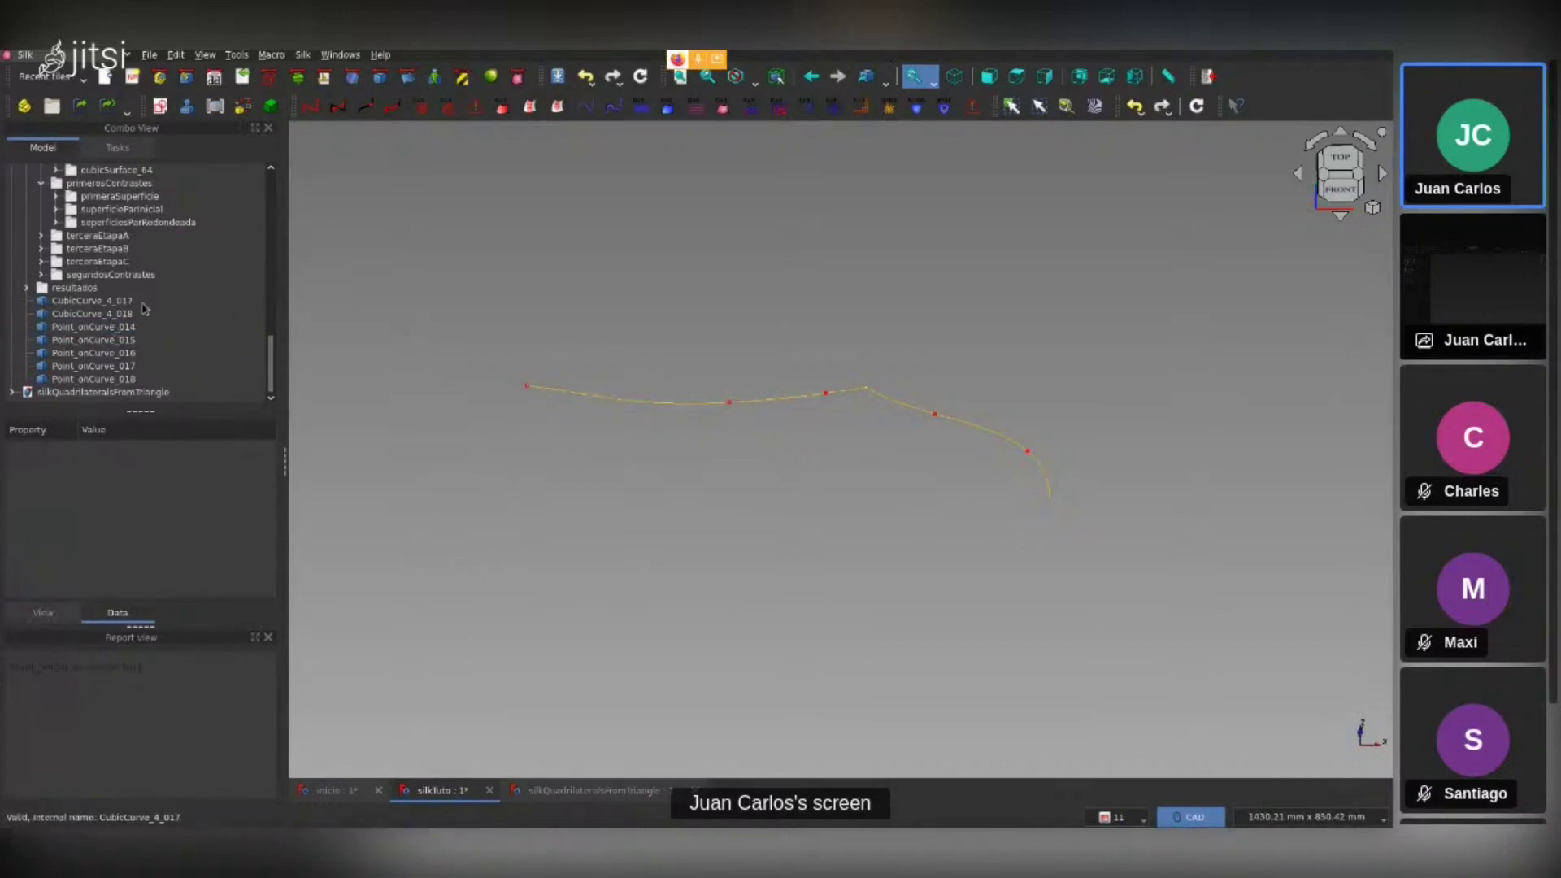
{"action": "left_click", "coordinate": [106, 340]}
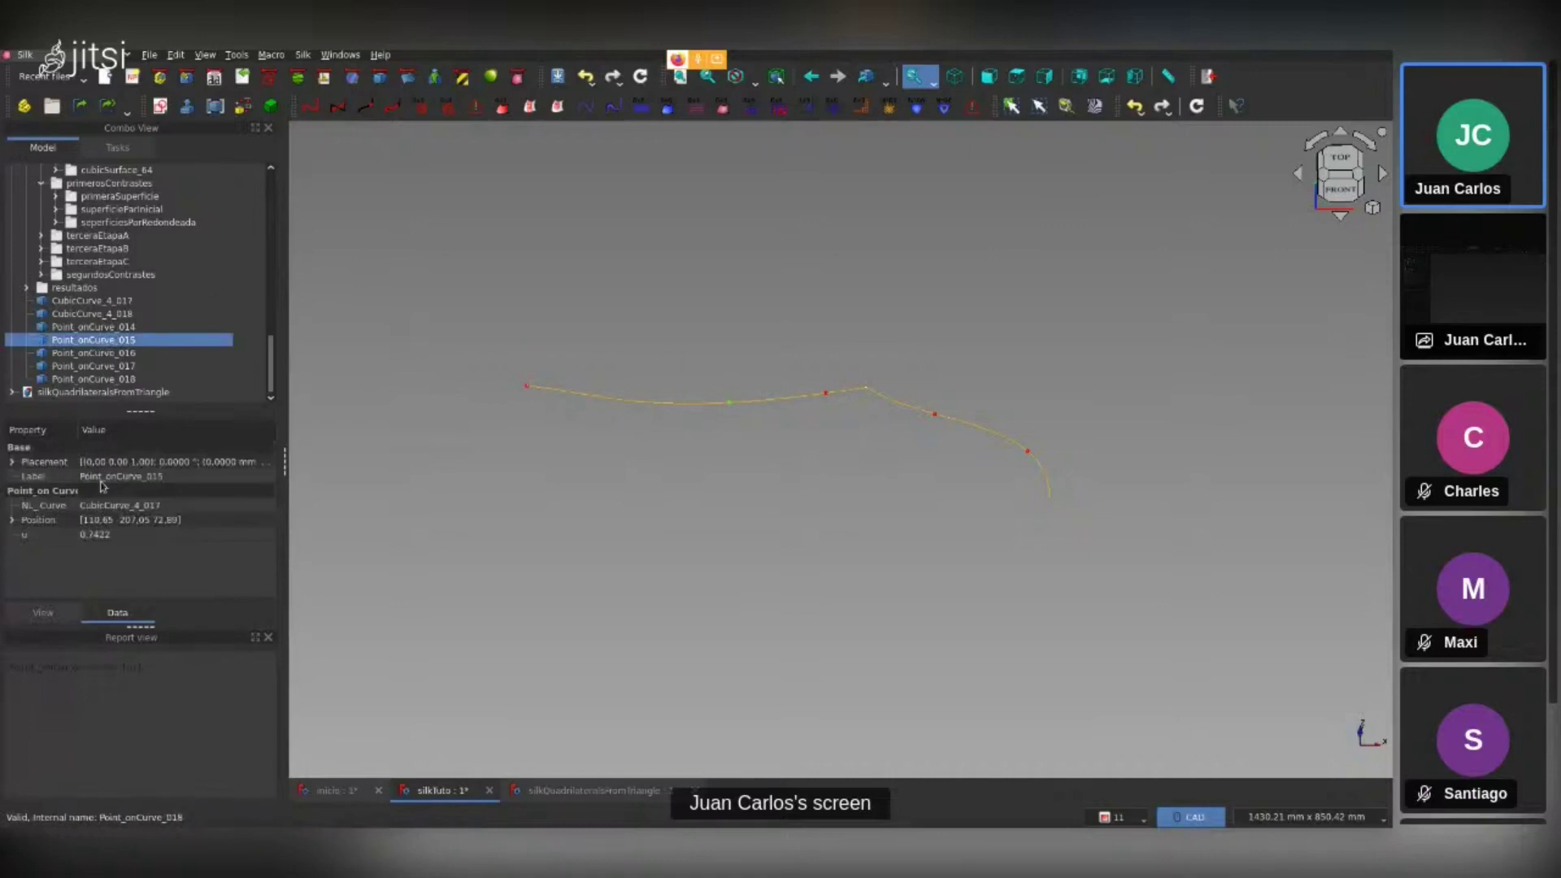
{"action": "left_click", "coordinate": [117, 534]}
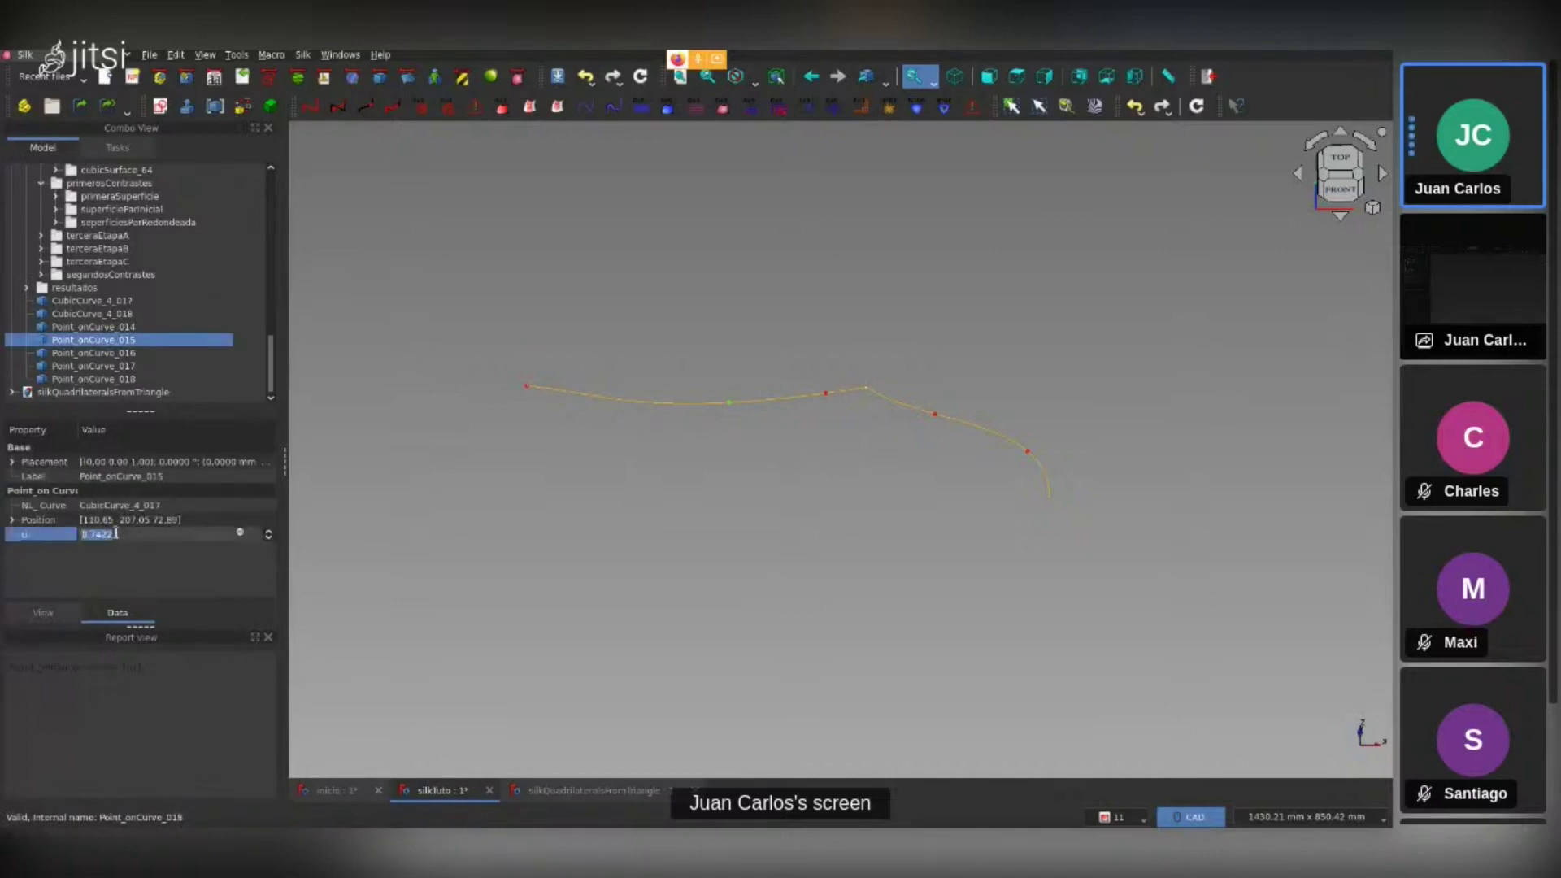
{"action": "type", "text": "0.8"}
{"action": "key", "text": "Return"}
{"action": "left_click", "coordinate": [711, 617]}
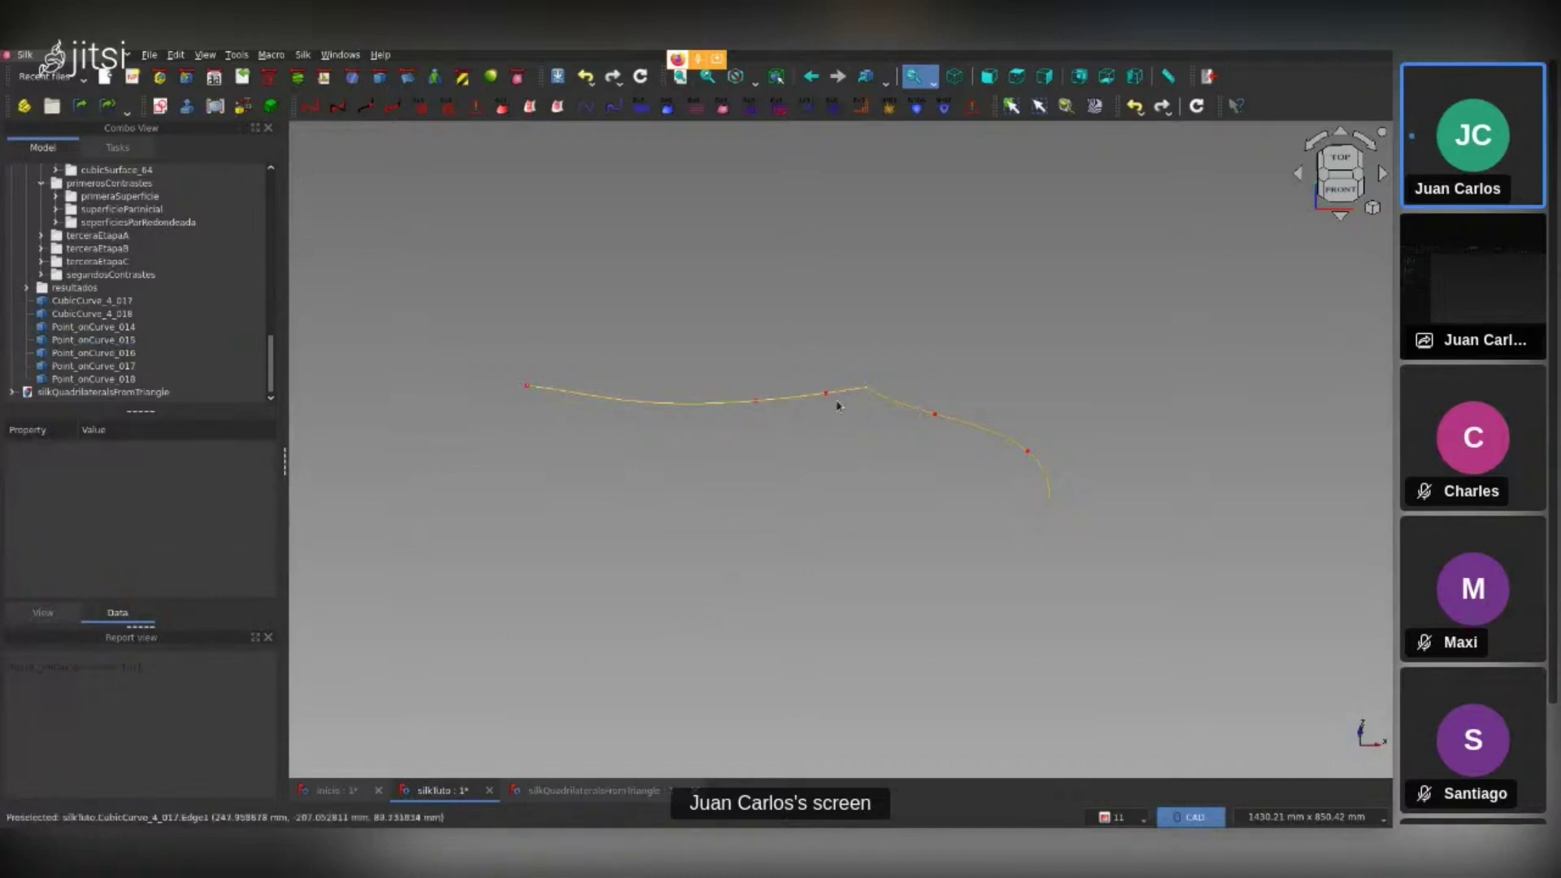
Move Point_onCurve_016 to the curve end and Point_onCurve_017 to u 0.2
{"action": "left_click", "coordinate": [117, 358]}
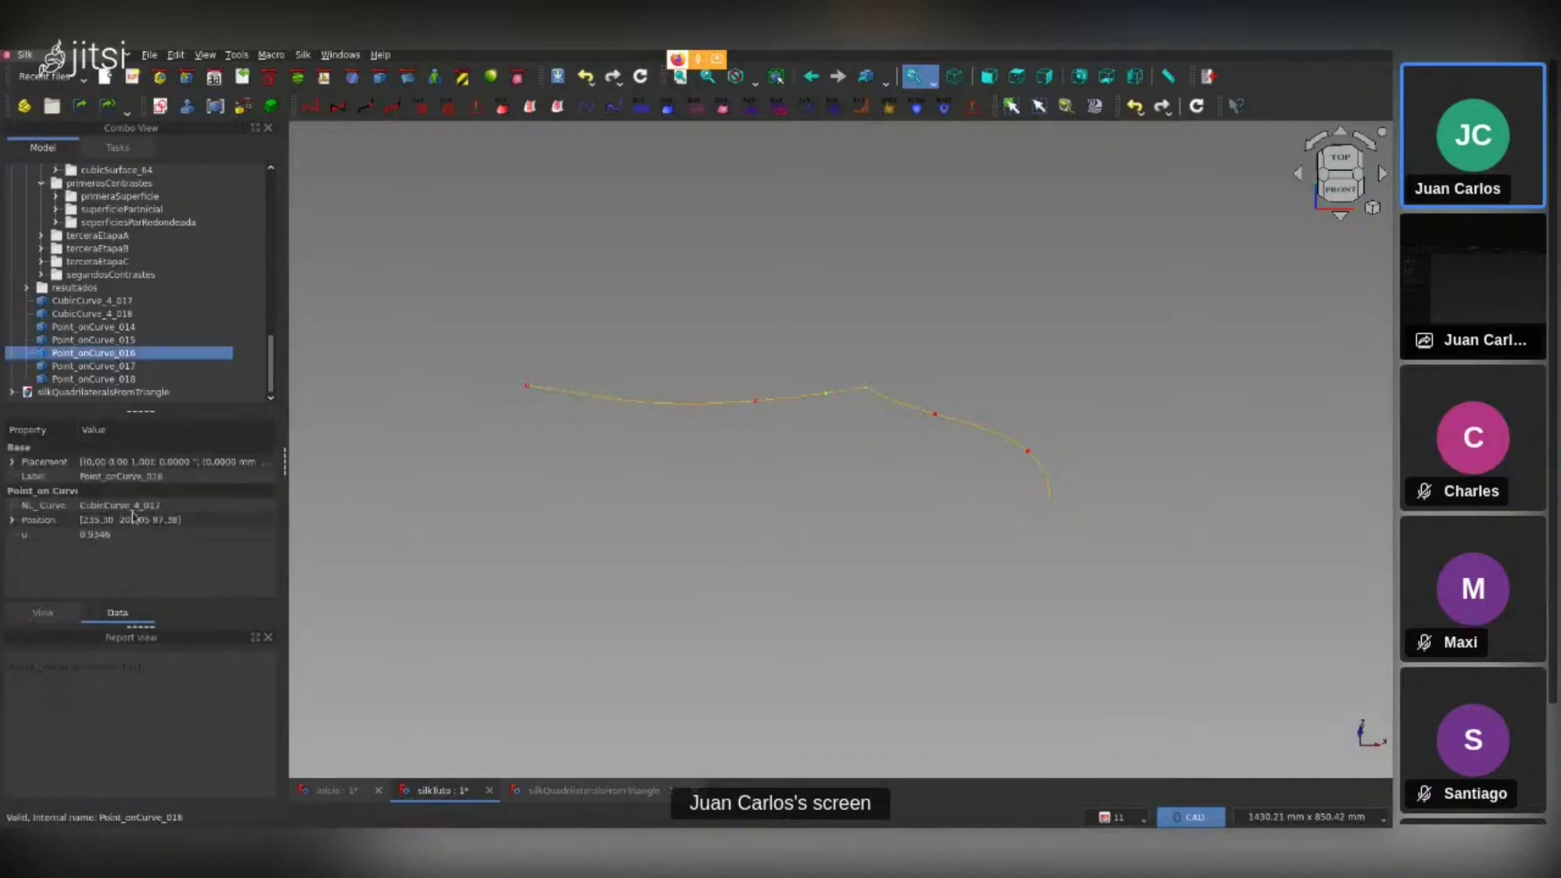
{"action": "left_click", "coordinate": [135, 535]}
{"action": "left_click", "coordinate": [432, 543]}
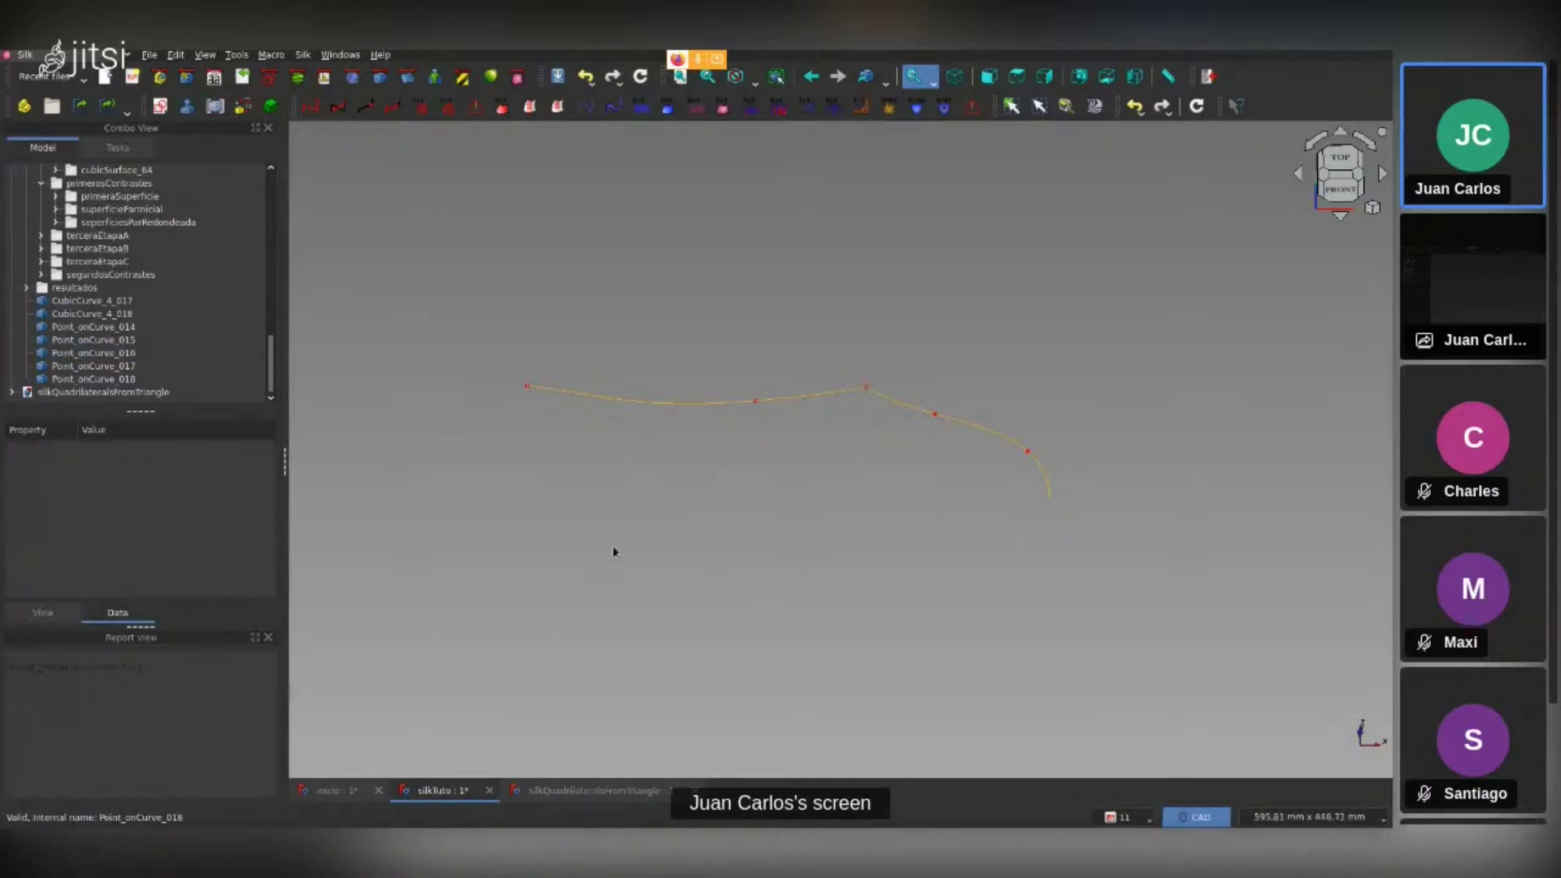
{"action": "mouse_move", "coordinate": [809, 458]}
{"action": "middle_mouse_down"}
{"action": "mouse_move", "coordinate": [870, 442]}
{"action": "mouse_move", "coordinate": [795, 453]}
{"action": "mouse_move", "coordinate": [923, 429]}
{"action": "middle_mouse_up"}
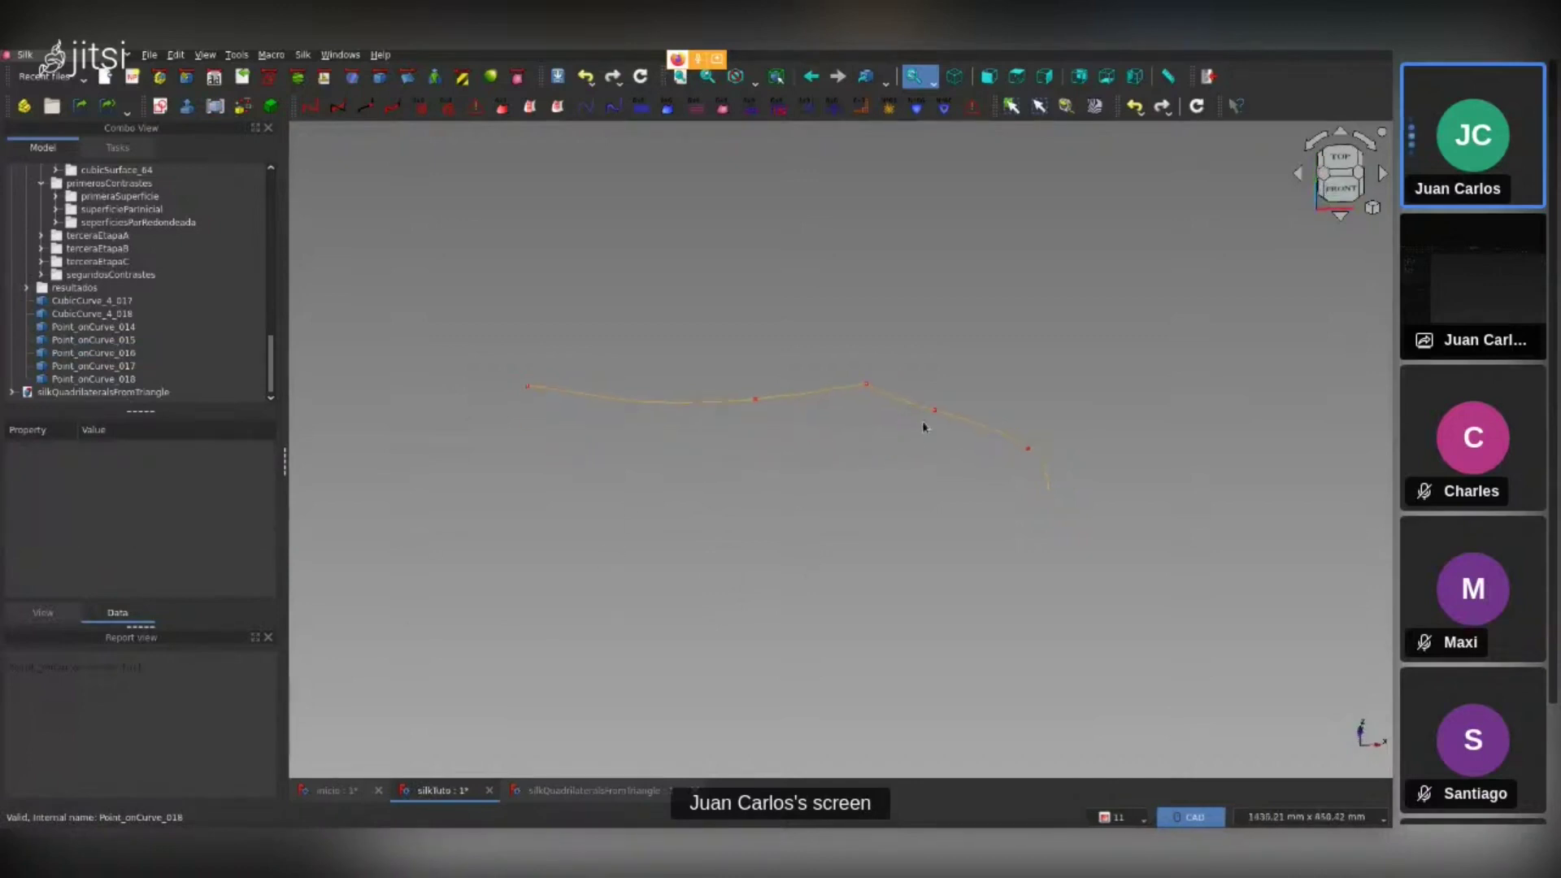
{"action": "left_click", "coordinate": [103, 368]}
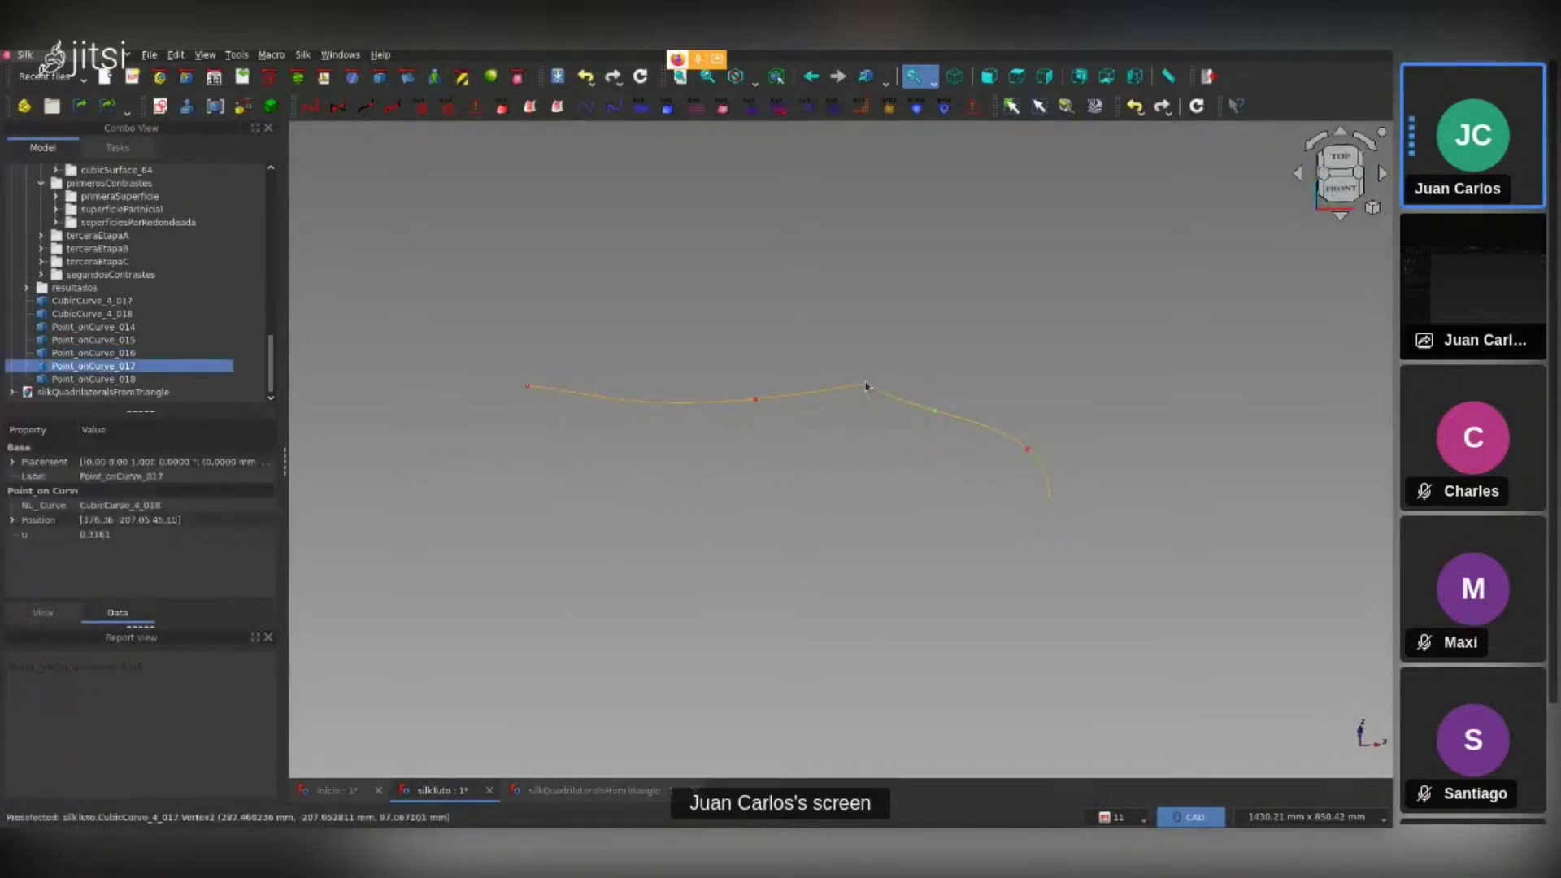
{"action": "left_click", "coordinate": [154, 535]}
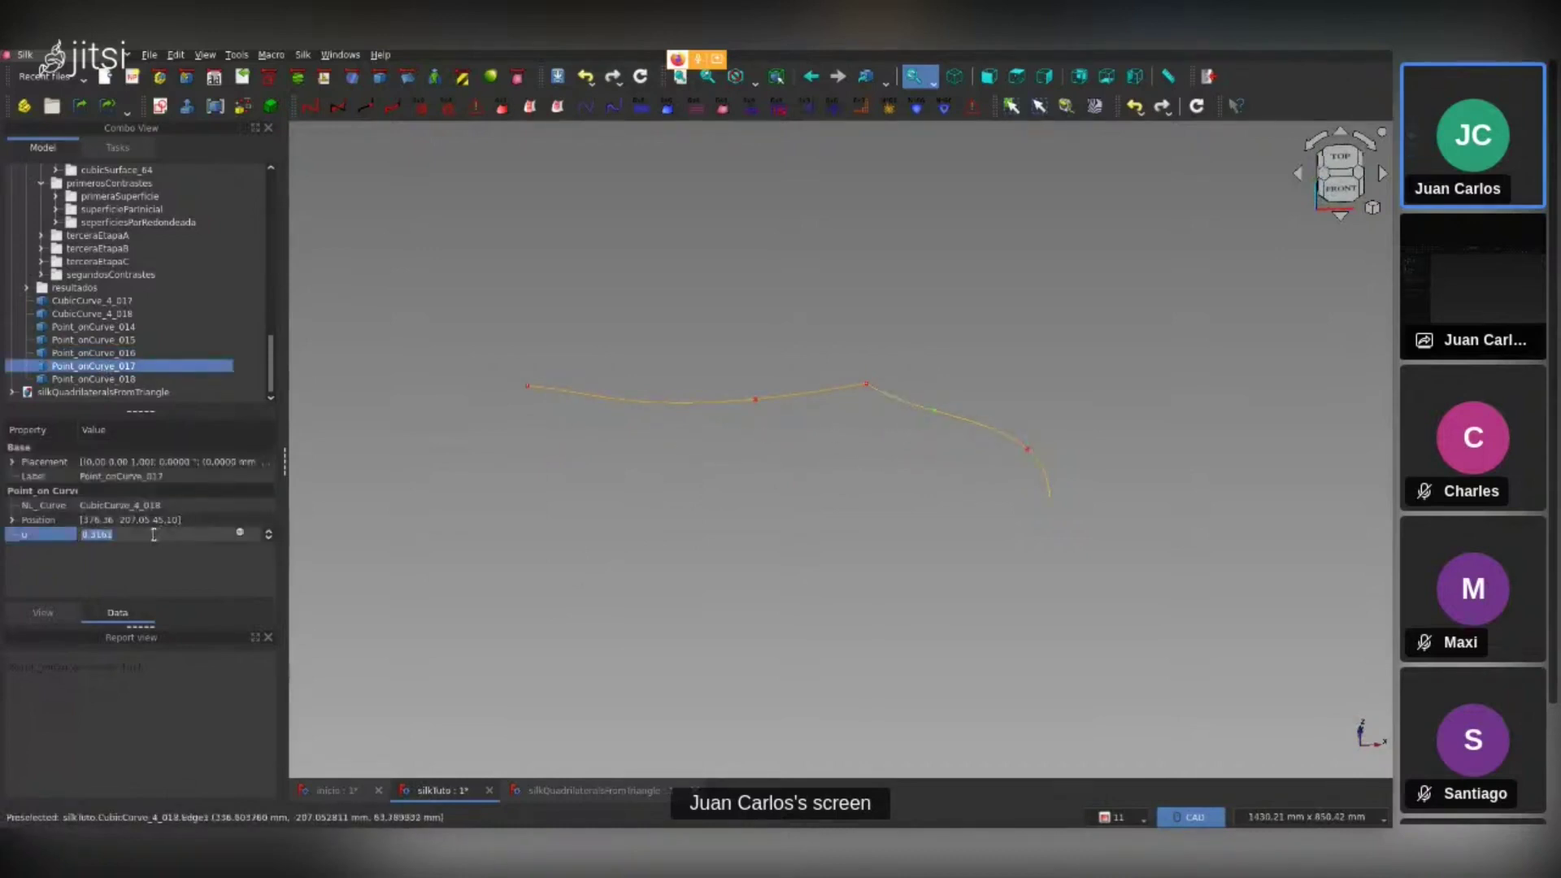
{"action": "type", "text": "0"}
{"action": "key", "text": "Return"}
{"action": "left_click", "coordinate": [642, 603]}
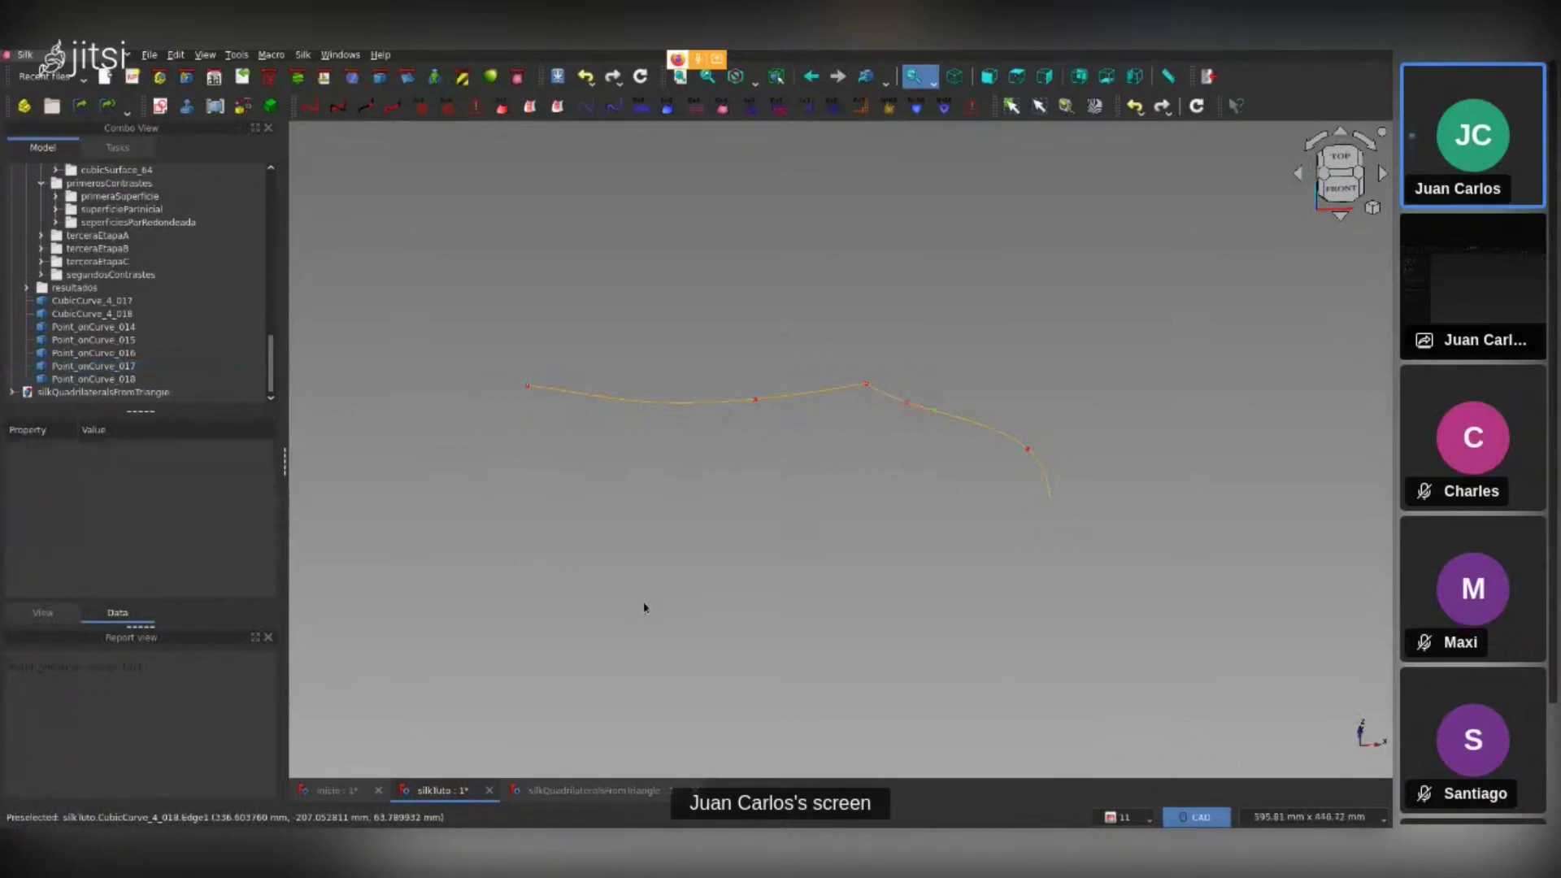
{"action": "left_click", "coordinate": [114, 378]}
Set Point_onCurve_018's u value to 1, placing it at the curve end
{"action": "left_click", "coordinate": [114, 535]}
{"action": "type", "text": "1"}
{"action": "key", "text": "Return"}
{"action": "left_click", "coordinate": [675, 545]}
{"action": "middle_click_drag", "start_coordinate": [675, 545], "coordinate": [631, 450]}
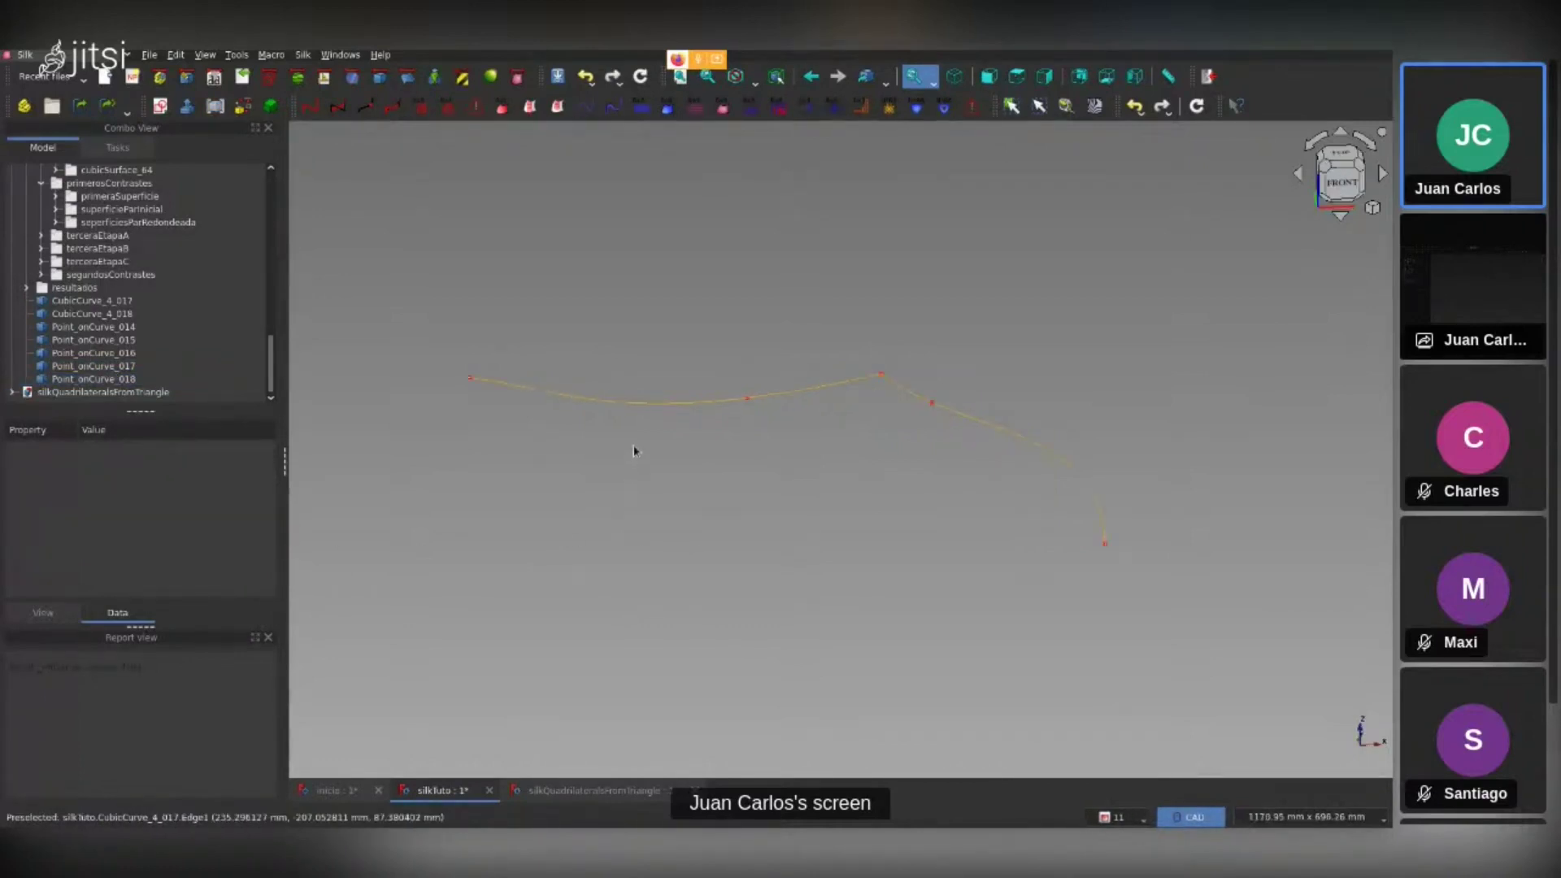
Select CubicCurve_4_017 together with Point_onCurve_014 and Point_onCurve_015
{"action": "left_click", "coordinate": [592, 404]}
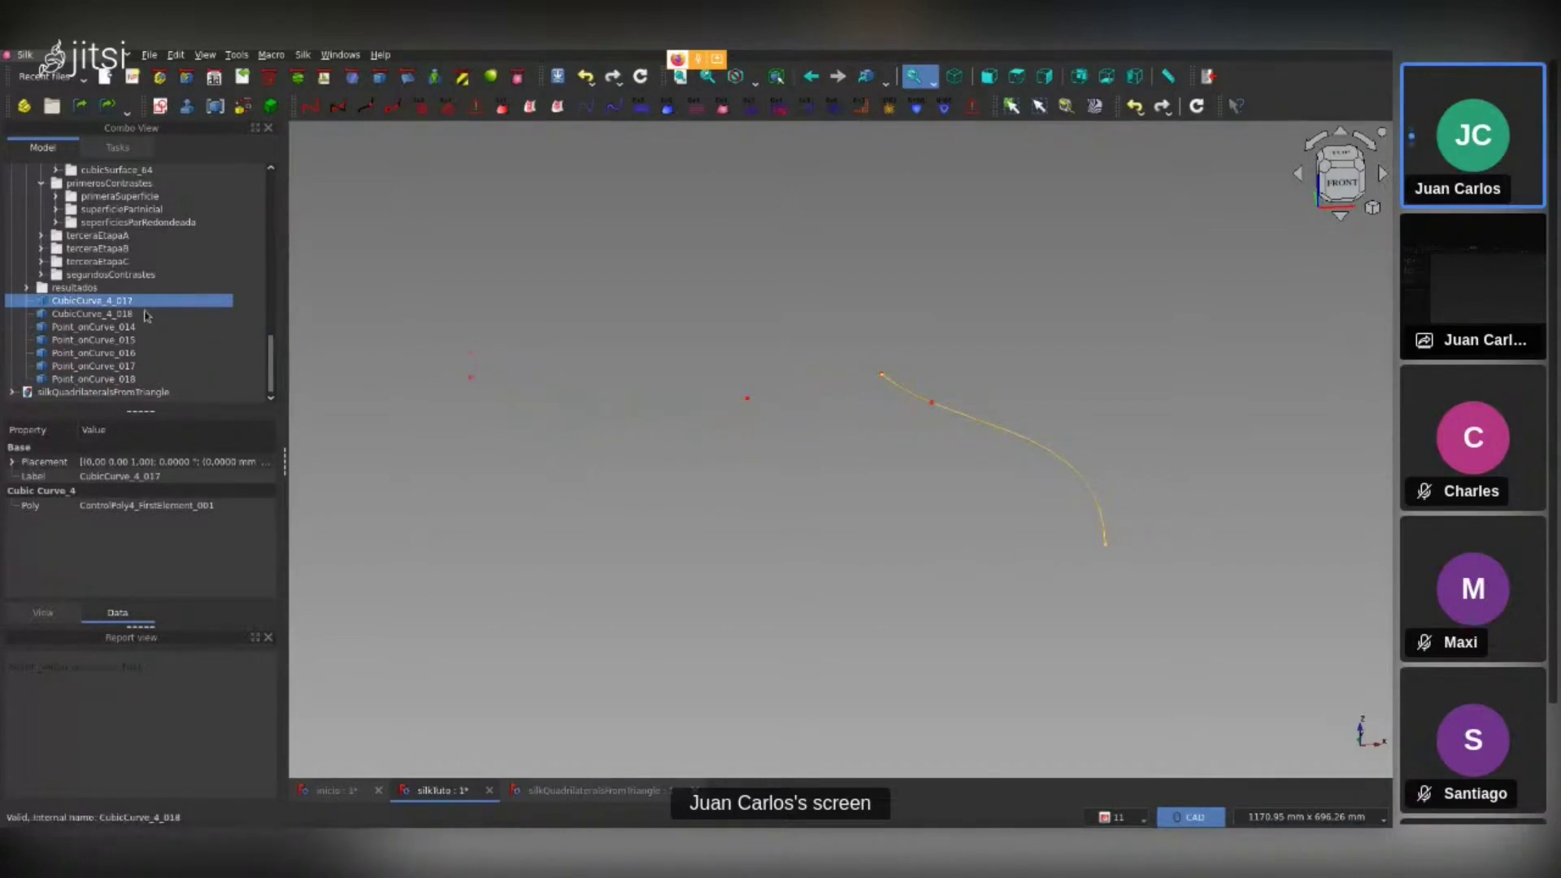
{"action": "key", "text": "space"}
{"action": "left_click", "coordinate": [994, 437]}
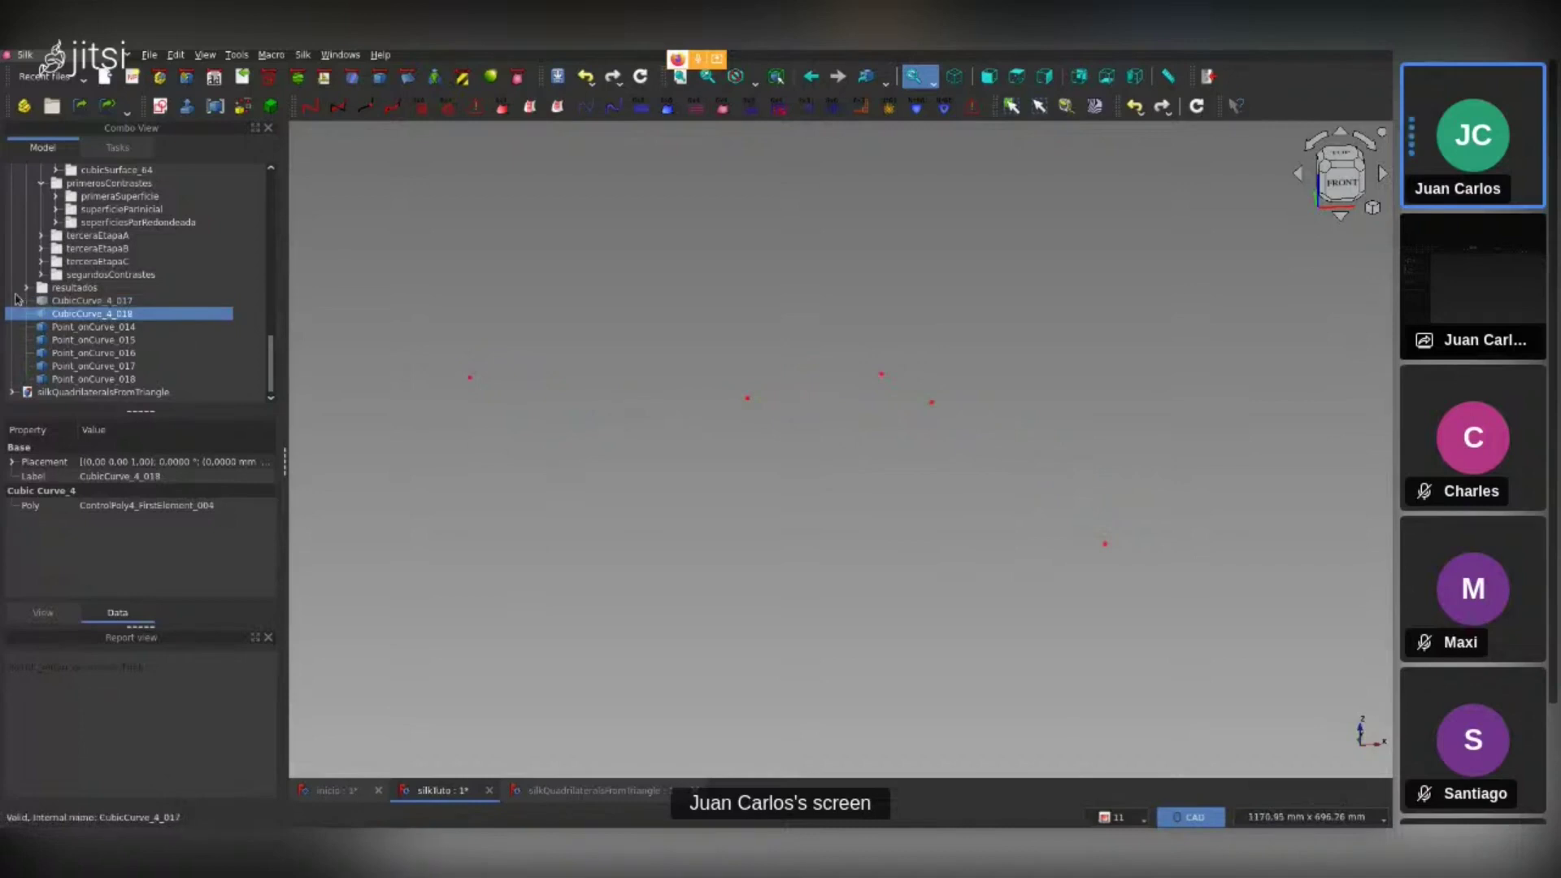
{"action": "left_click", "coordinate": [94, 302]}
{"action": "key", "text": "space"}
{"action": "key", "text": "space"}
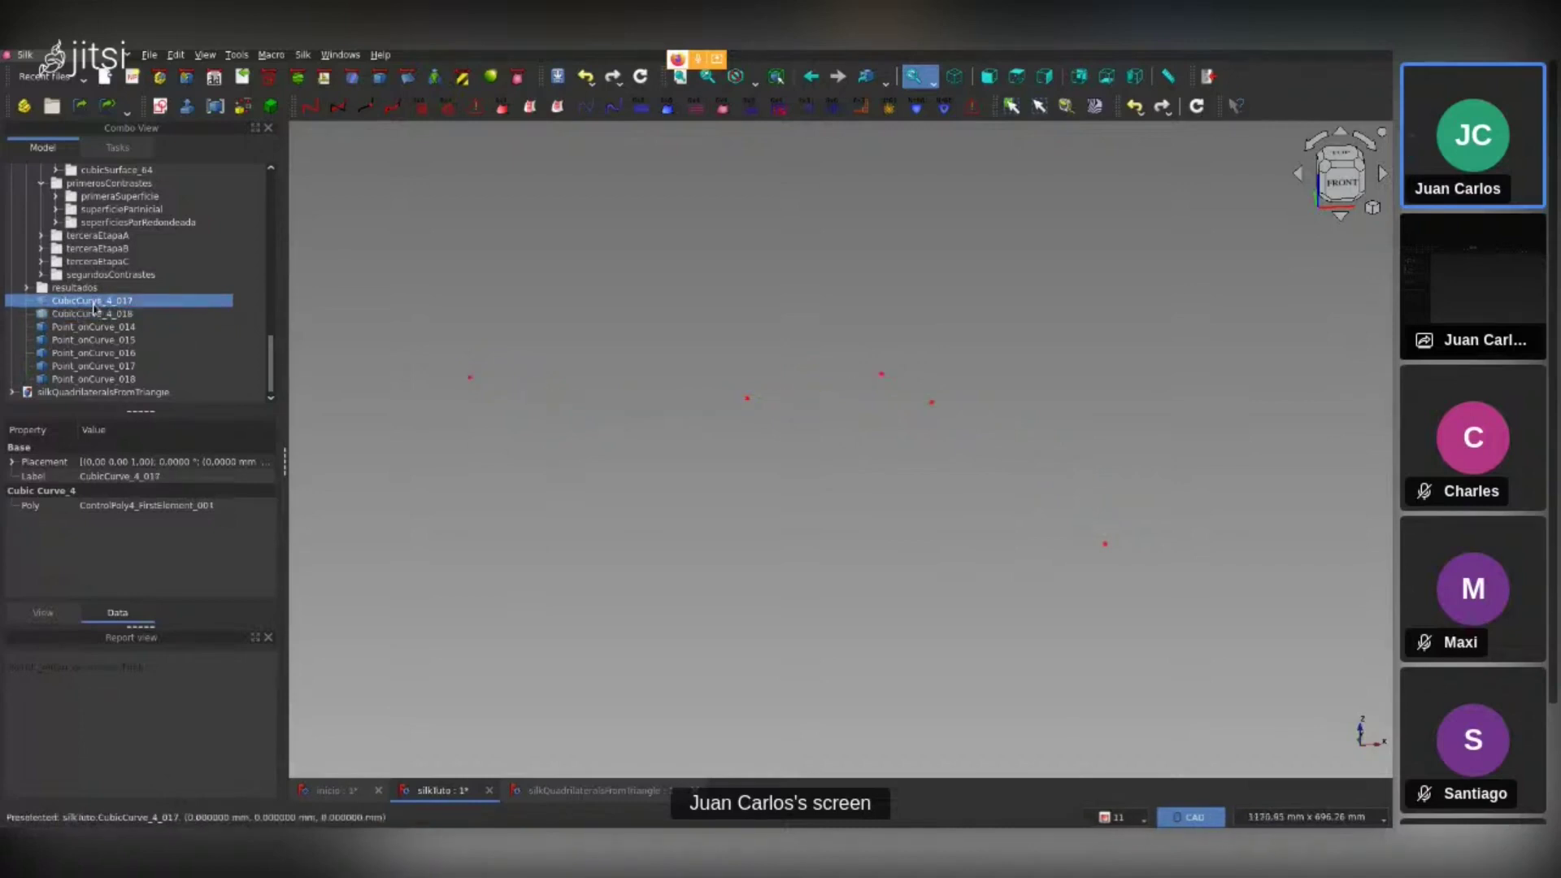
{"action": "left_click", "coordinate": [471, 385], "text": "ctrl"}
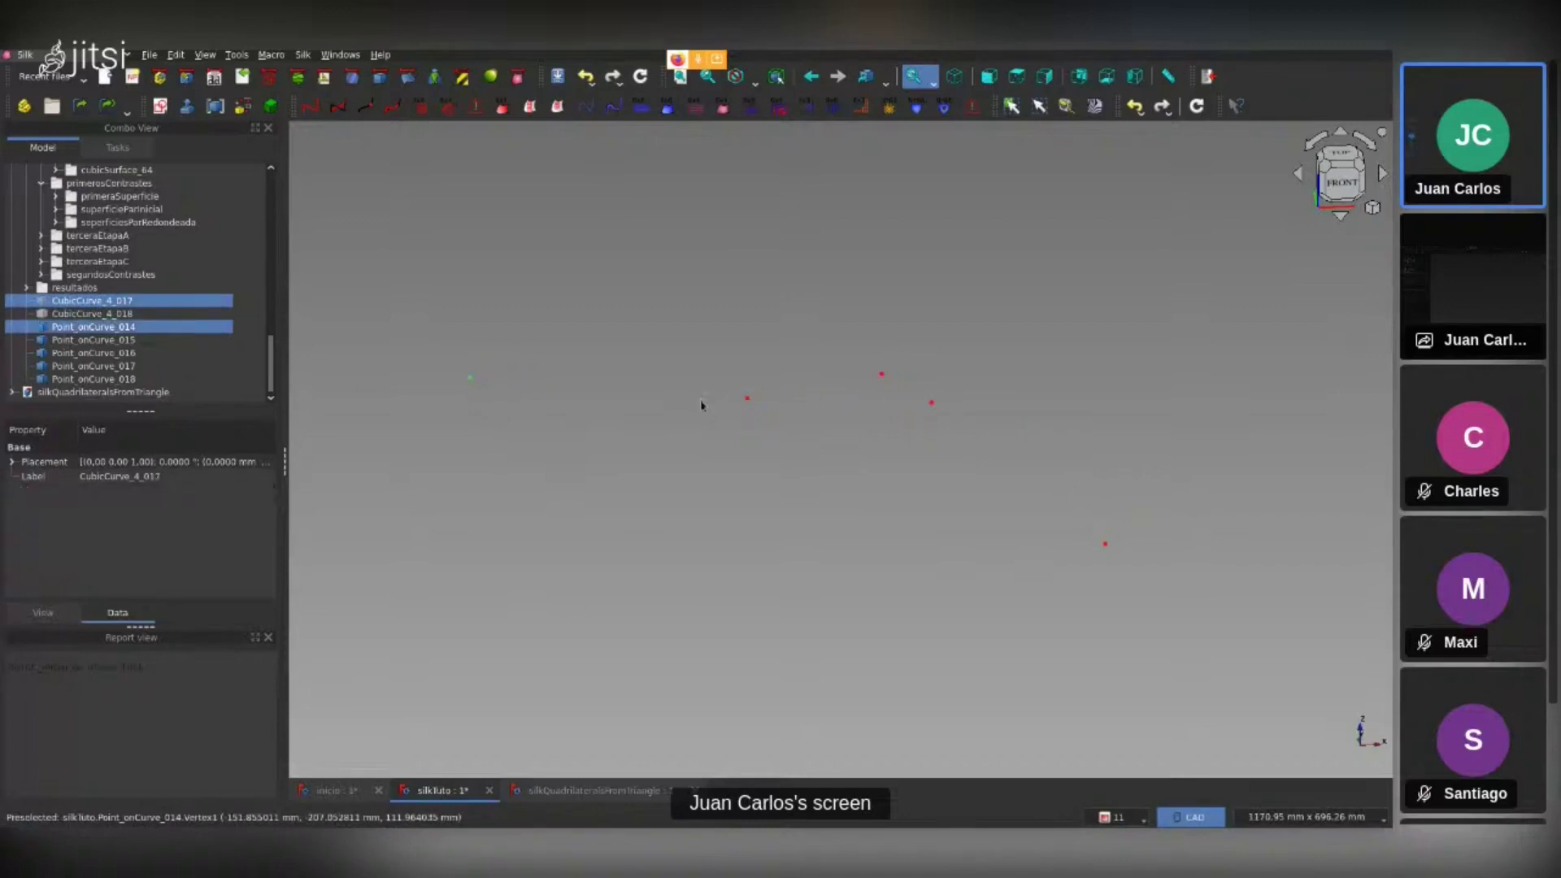
{"action": "left_click", "coordinate": [752, 405], "text": "ctrl"}
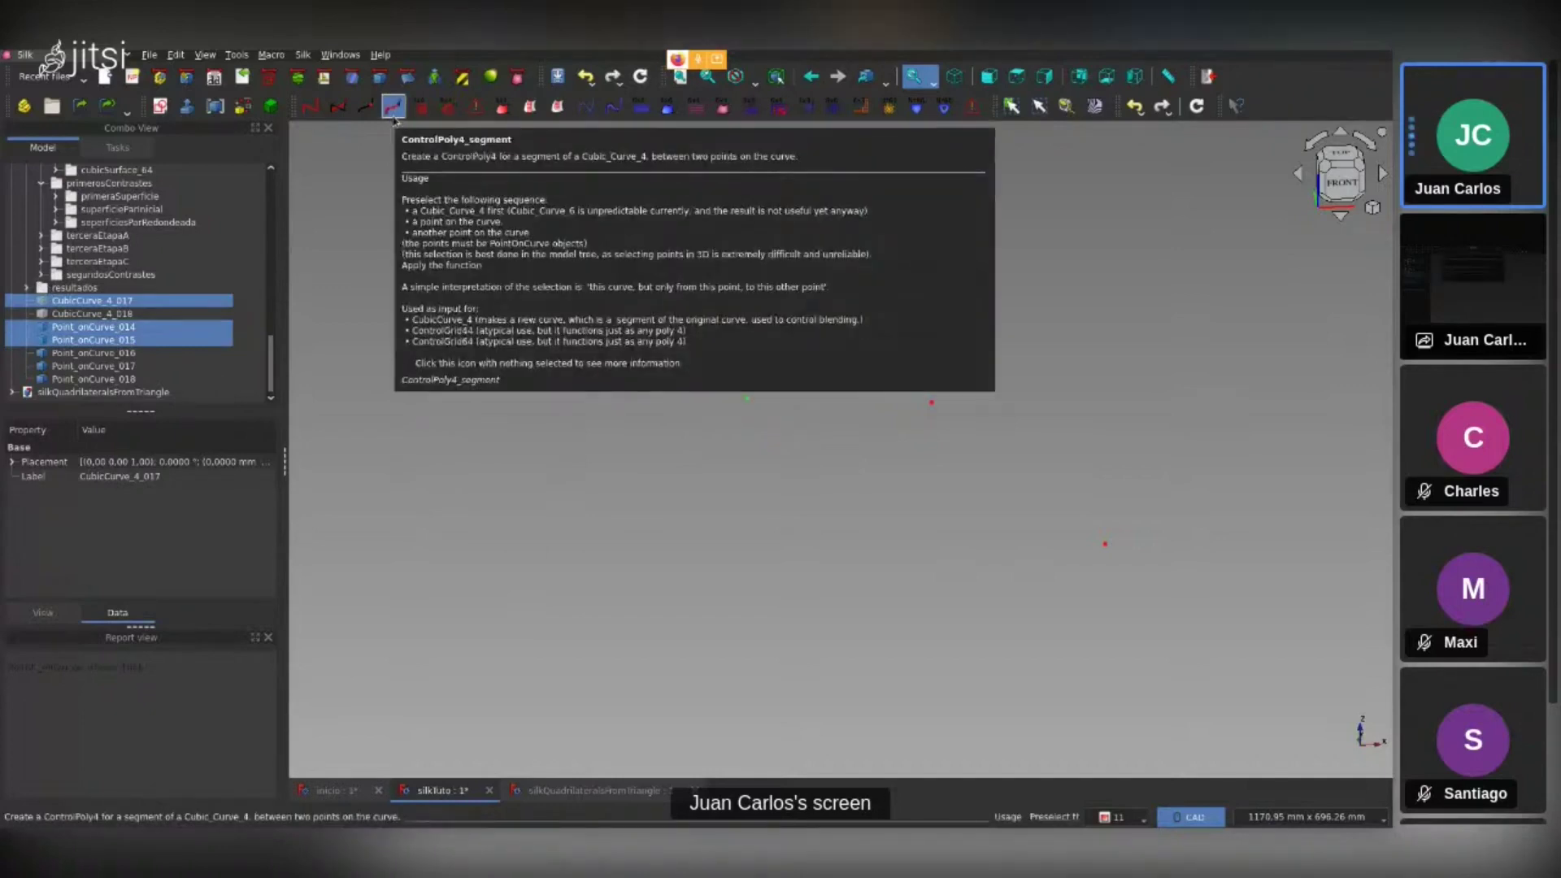
Create ControlPoly4 segments on CubicCurve_4_017 between points 014–015 and 015–016
{"action": "left_click", "coordinate": [393, 117]}
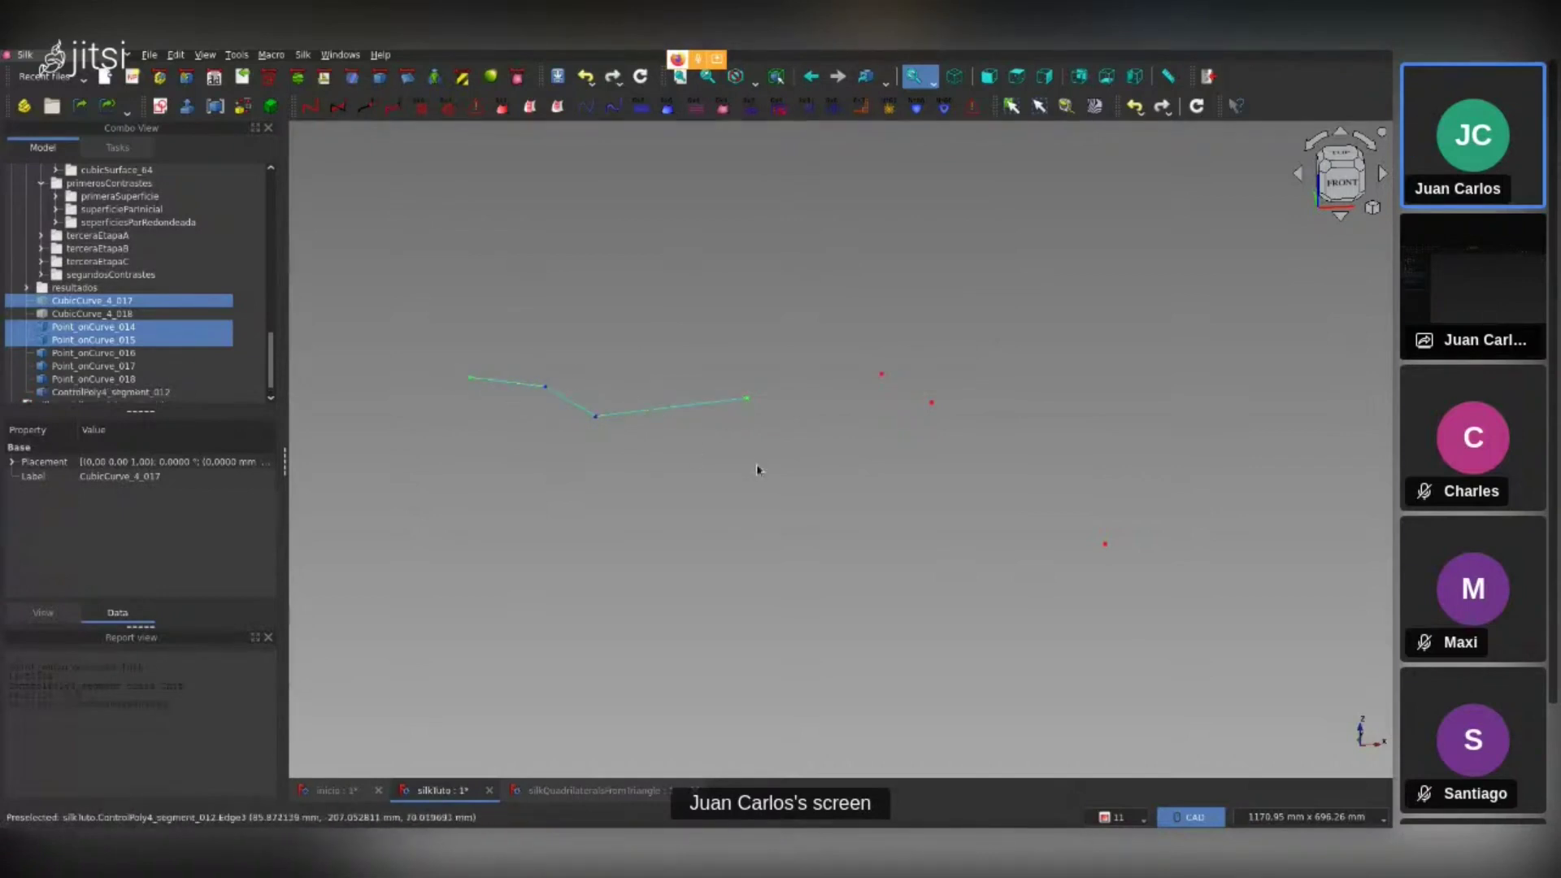
{"action": "left_click", "coordinate": [148, 302]}
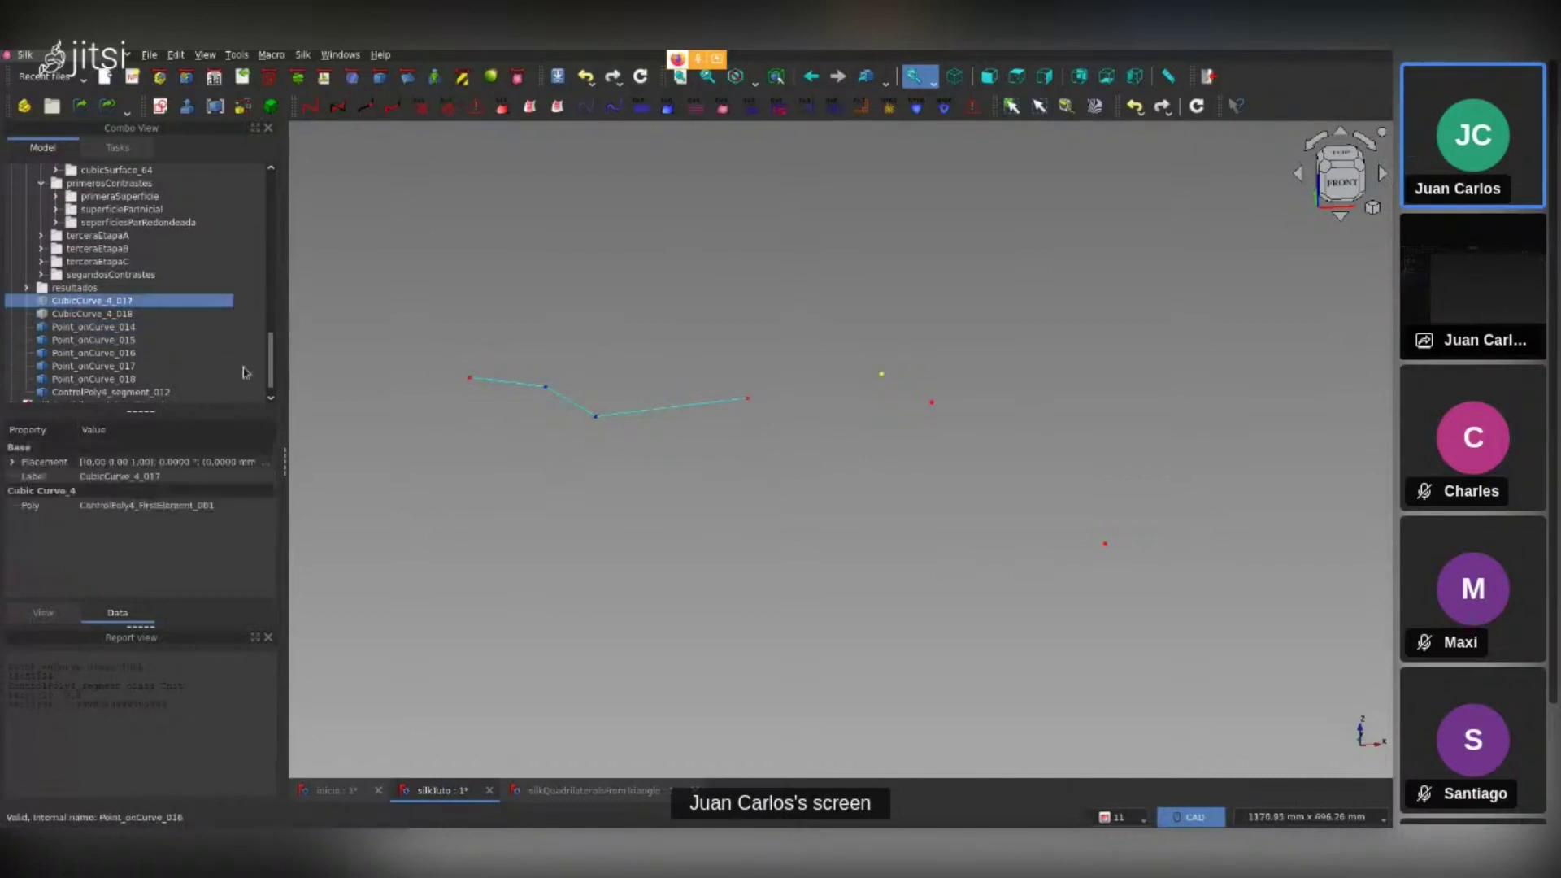
{"action": "left_click", "coordinate": [754, 400]}
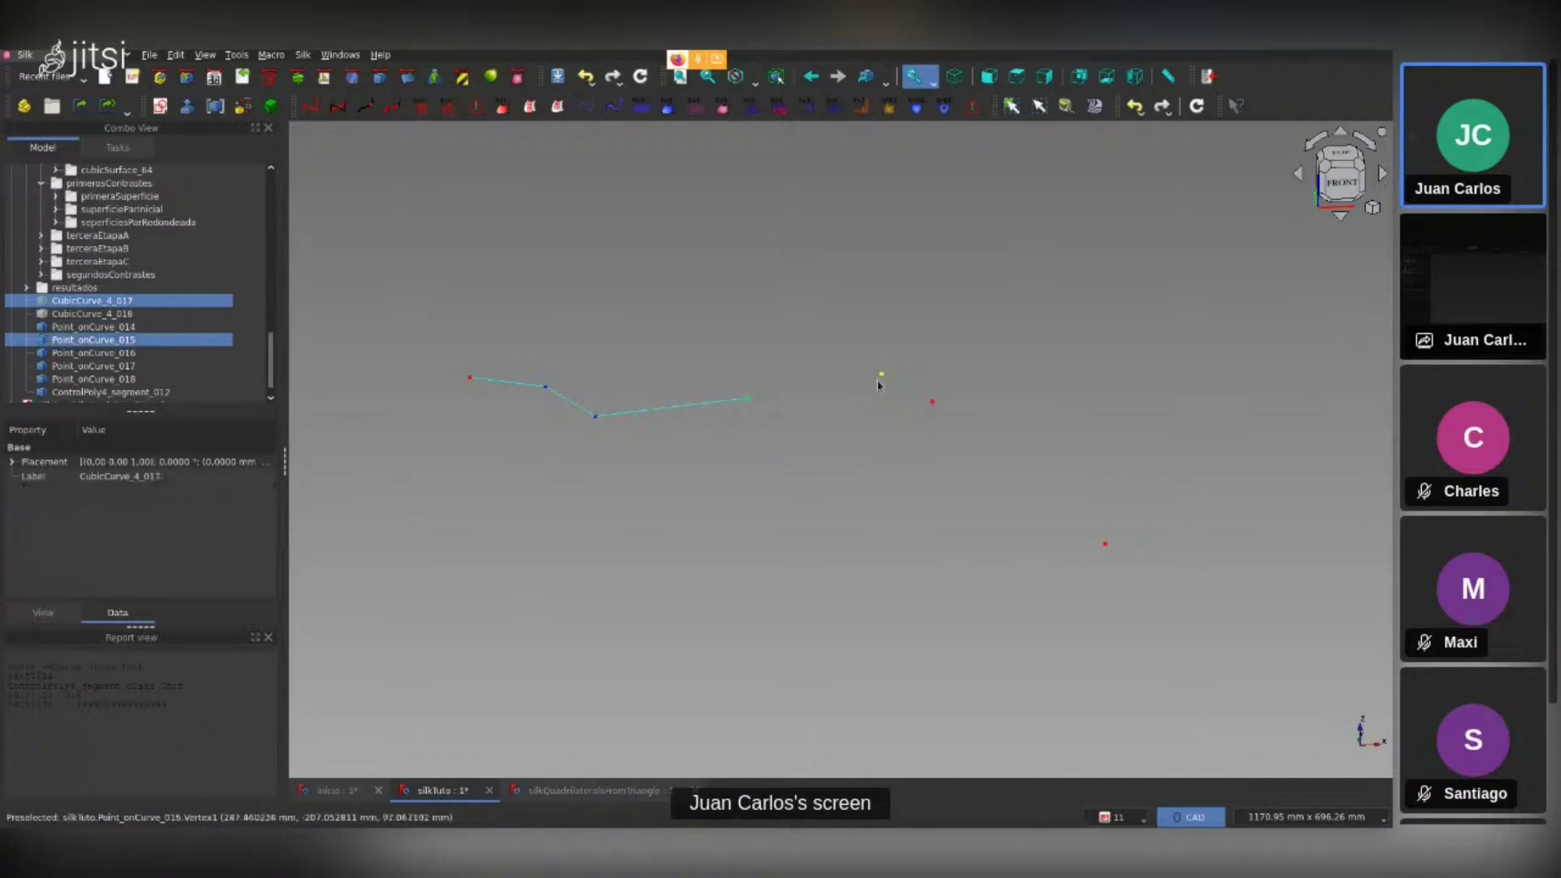
{"action": "left_click", "coordinate": [881, 375], "text": "ctrl"}
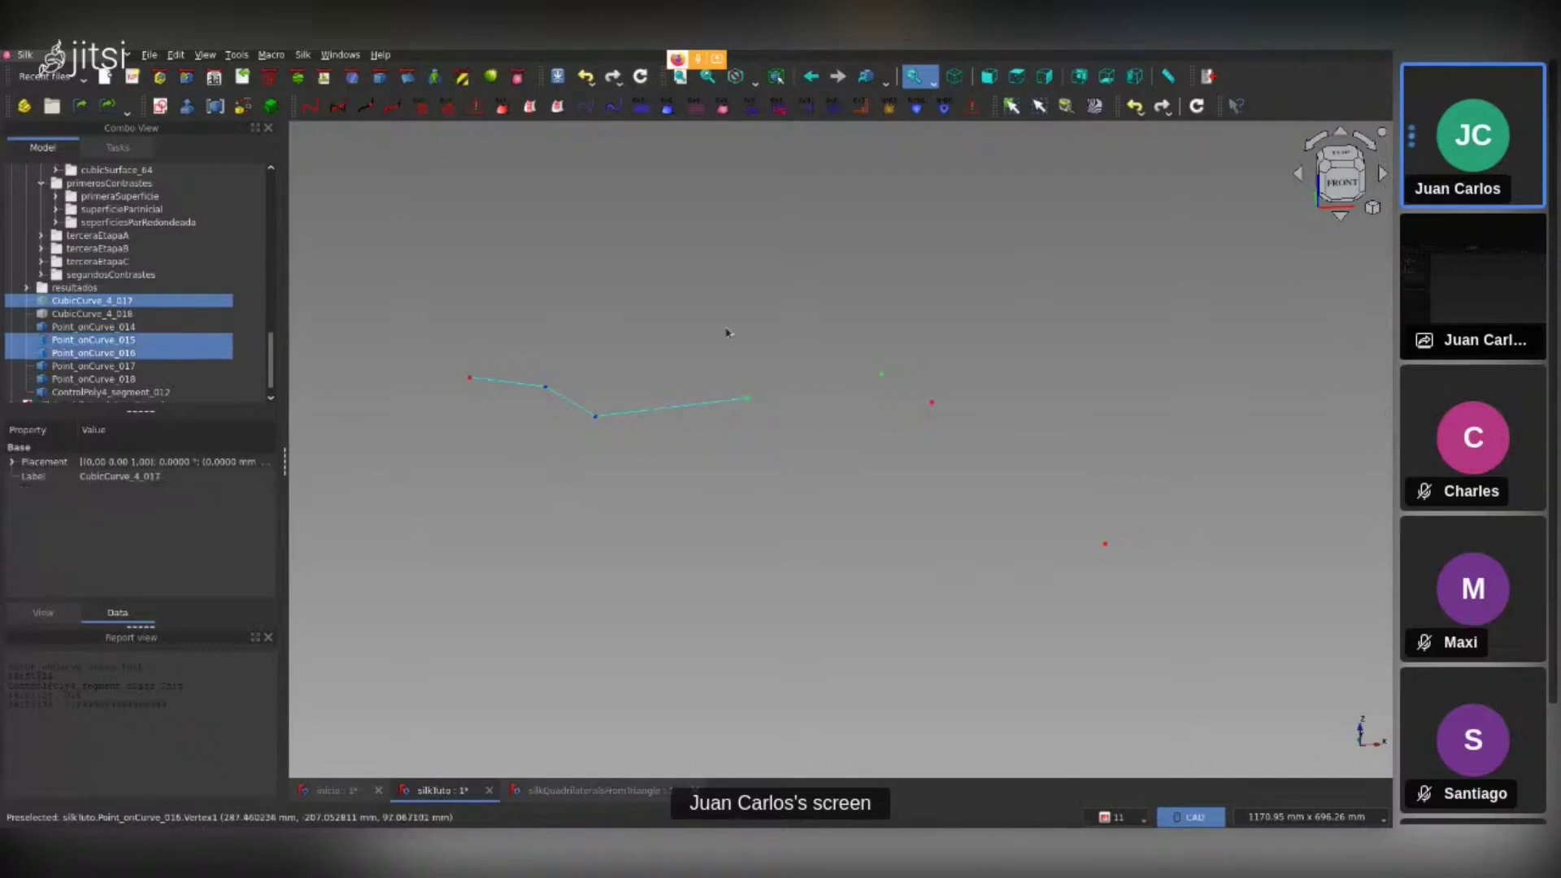
{"action": "left_click", "coordinate": [386, 110]}
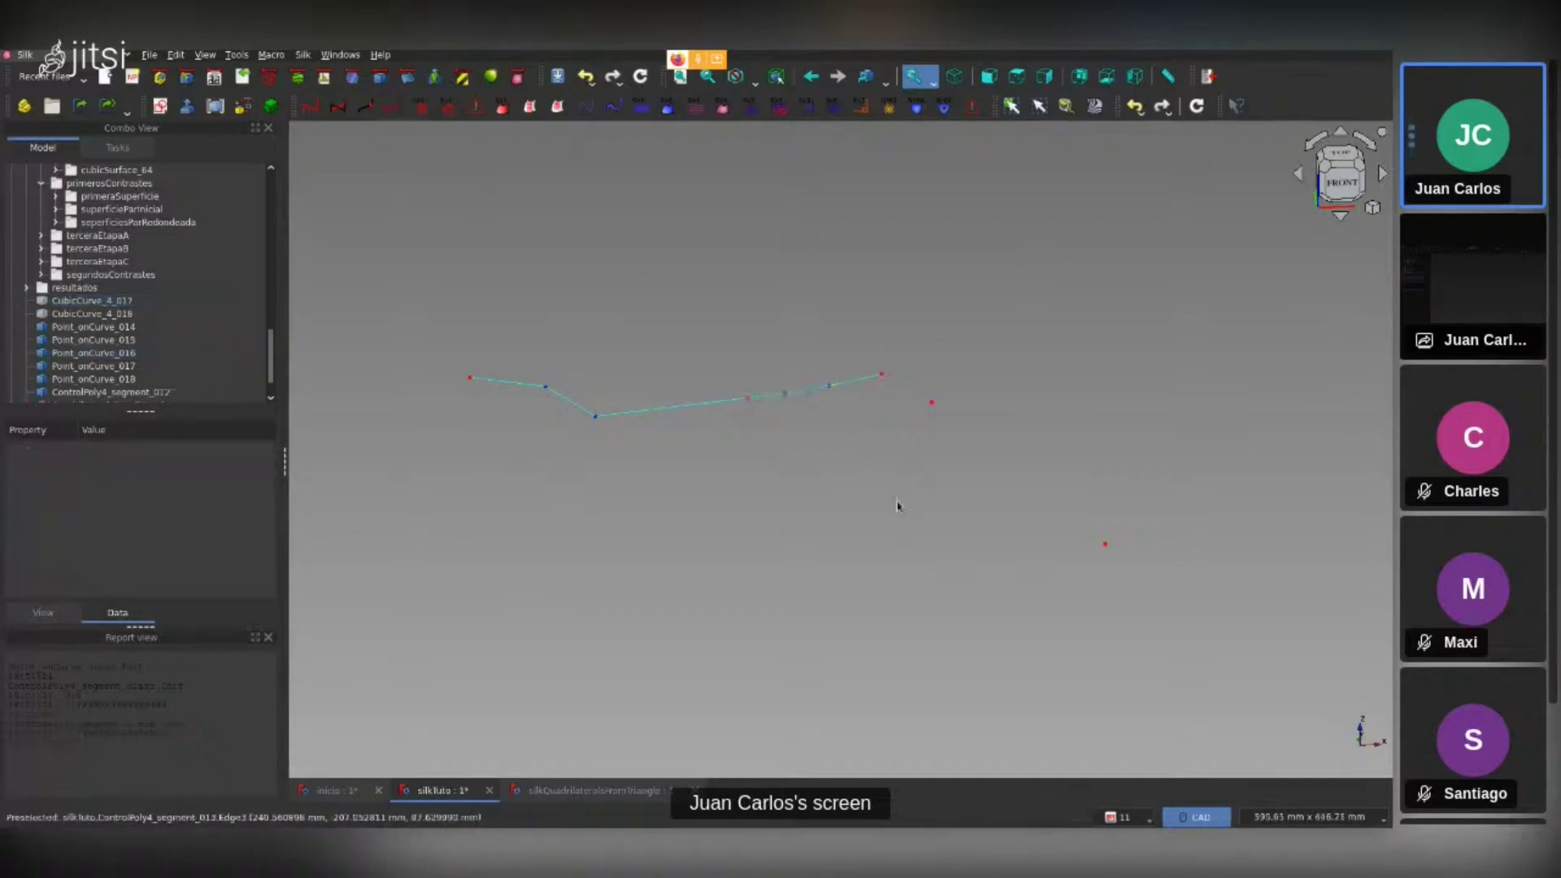
Create ControlPoly4 segments on CubicCurve_4_018 between points 016–017 and 017–018
{"action": "left_click", "coordinate": [155, 315]}
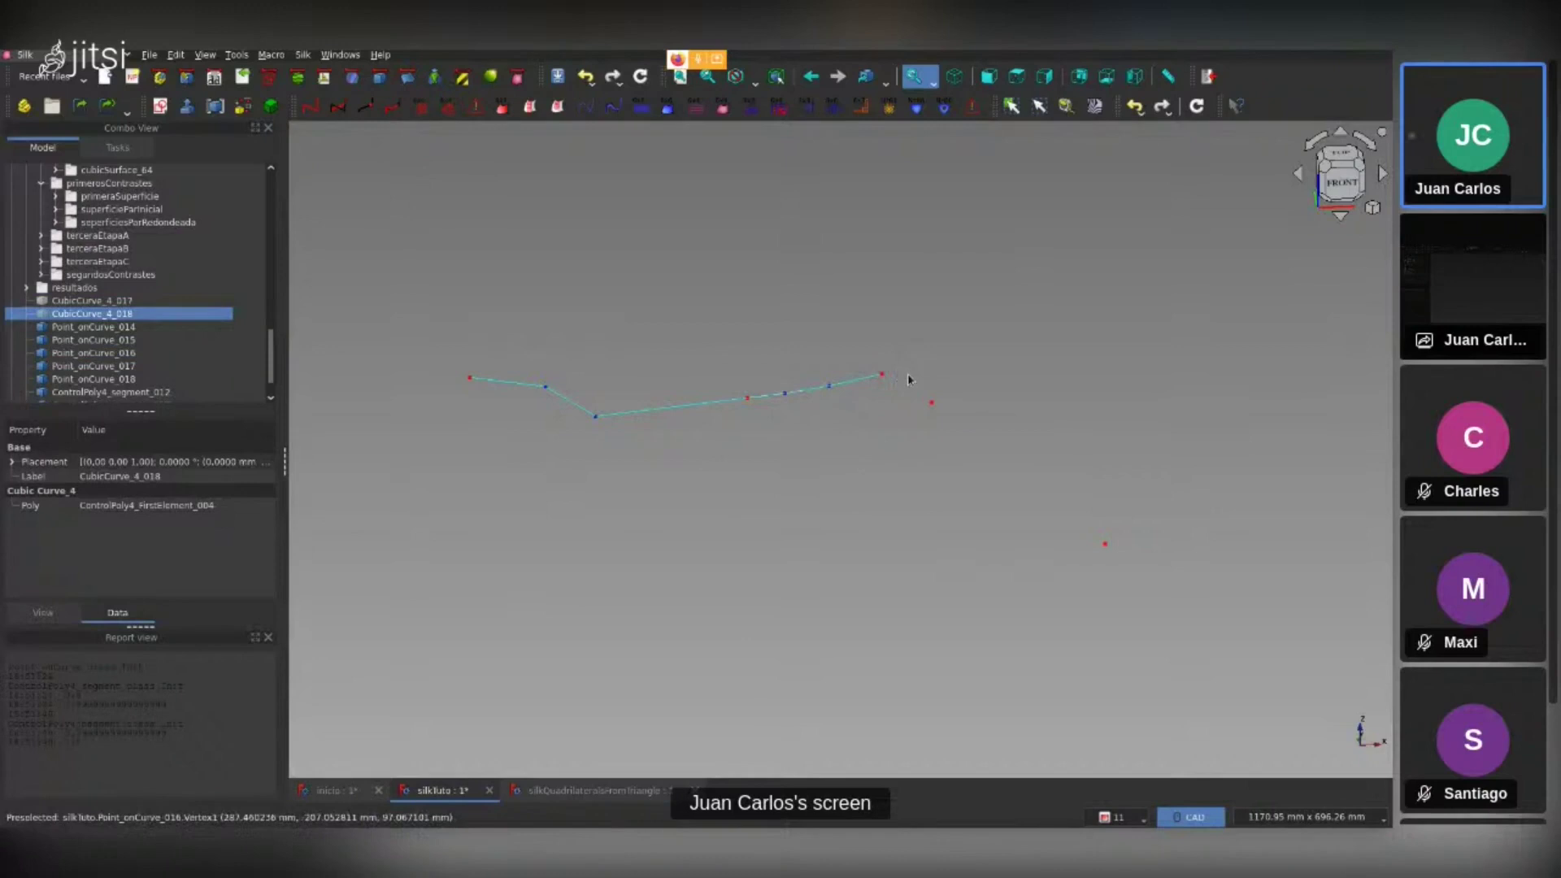
{"action": "left_click", "coordinate": [886, 376], "text": "ctrl"}
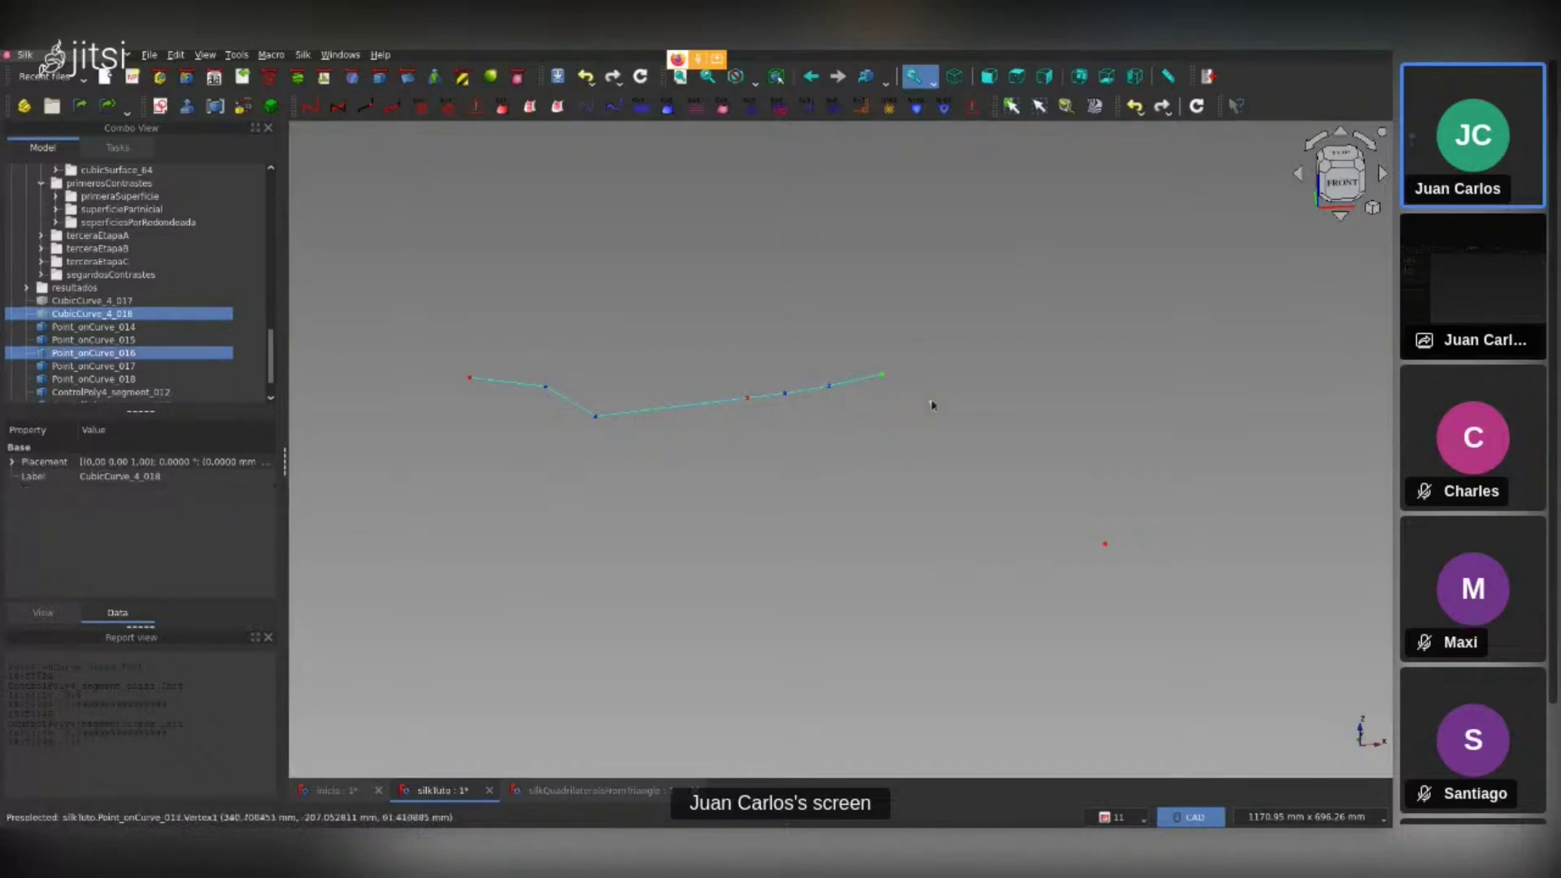
{"action": "left_click", "coordinate": [933, 403], "text": "ctrl"}
{"action": "left_click", "coordinate": [391, 108]}
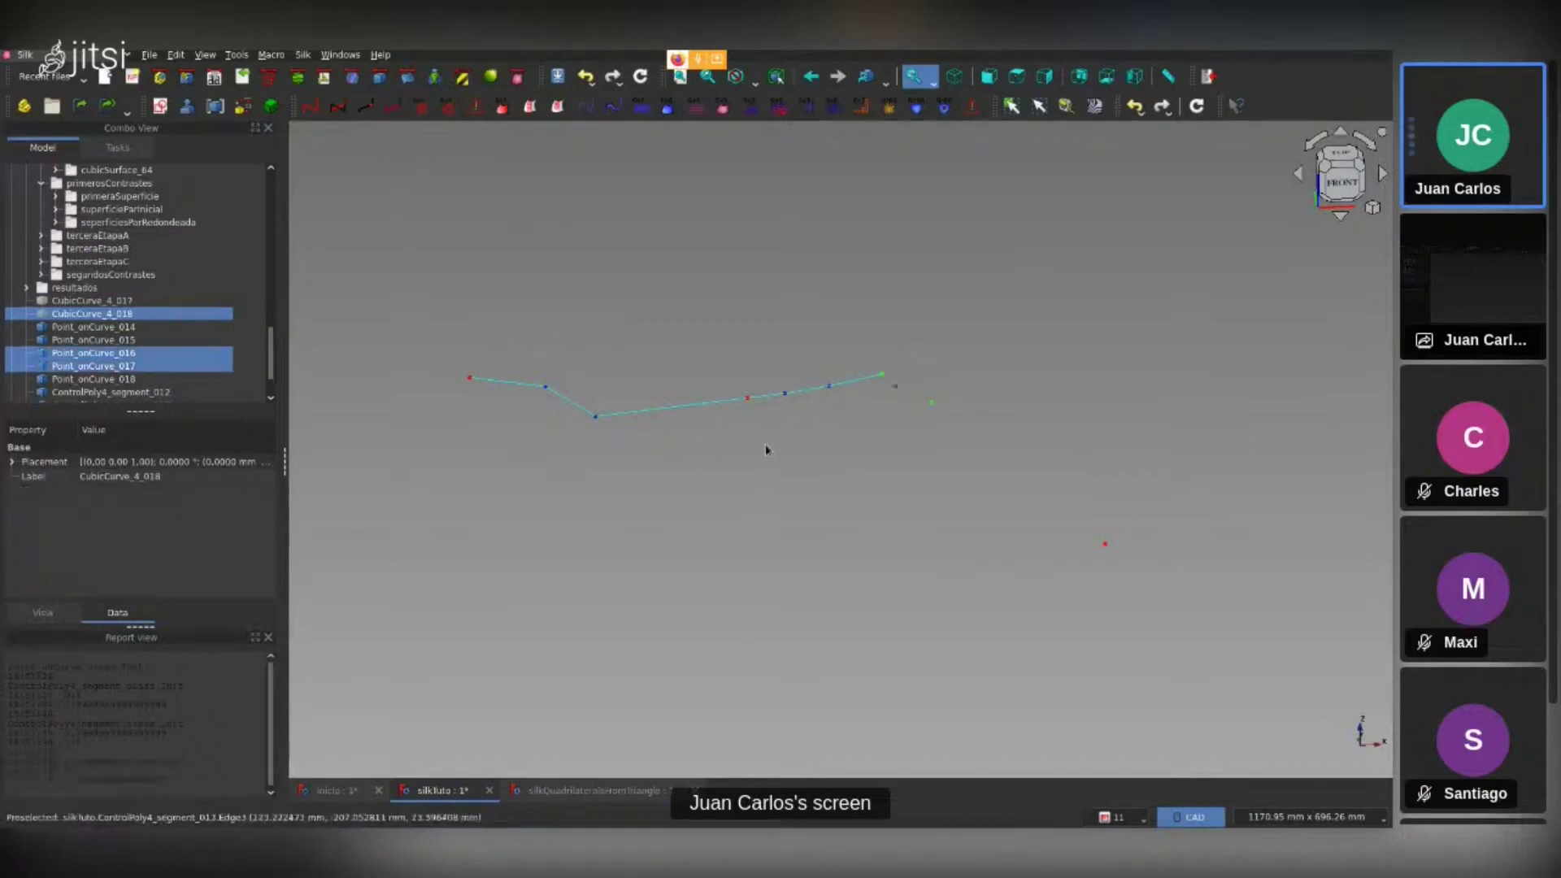
{"action": "left_click", "coordinate": [939, 407], "text": "ctrl"}
{"action": "left_click", "coordinate": [1105, 544], "text": "ctrl"}
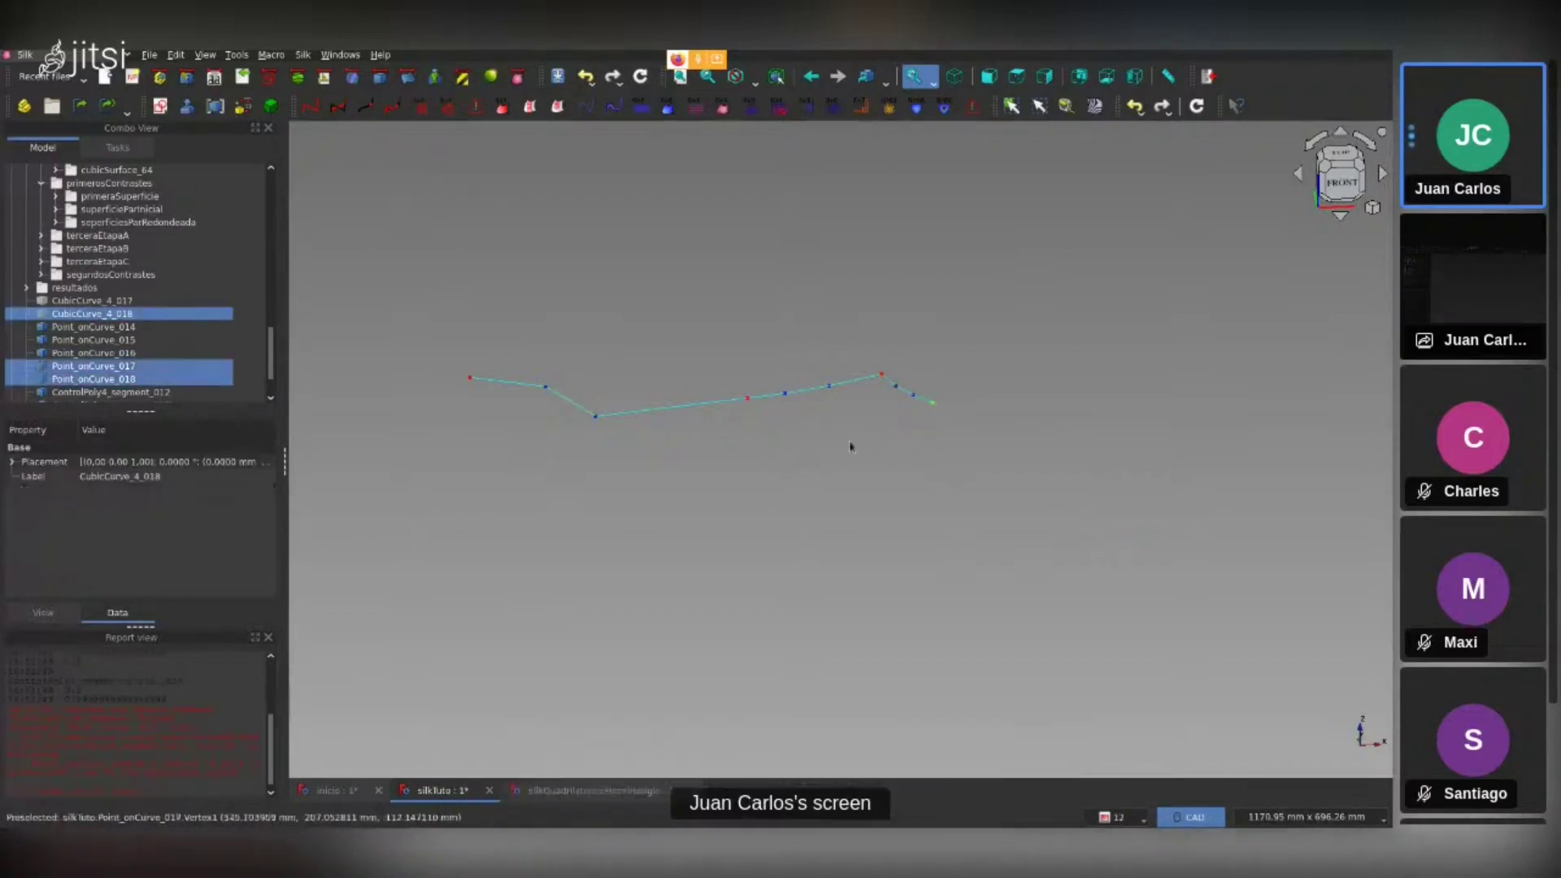
{"action": "left_click", "coordinate": [391, 108]}
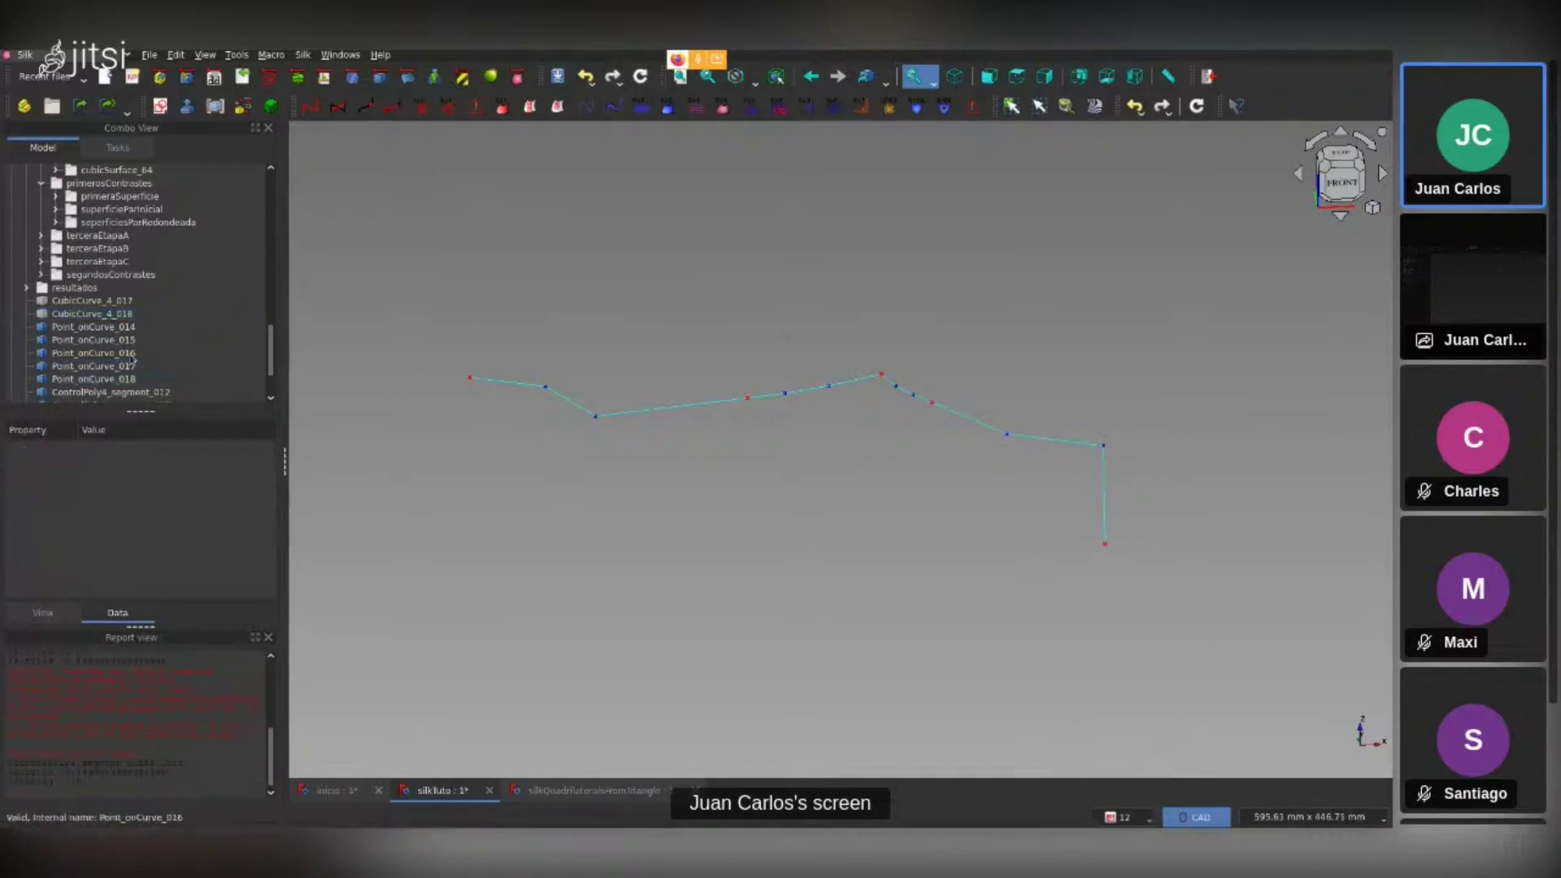
Convert ControlPoly4_segment_012 through 015 into cubic curves
{"action": "left_click", "coordinate": [560, 404]}
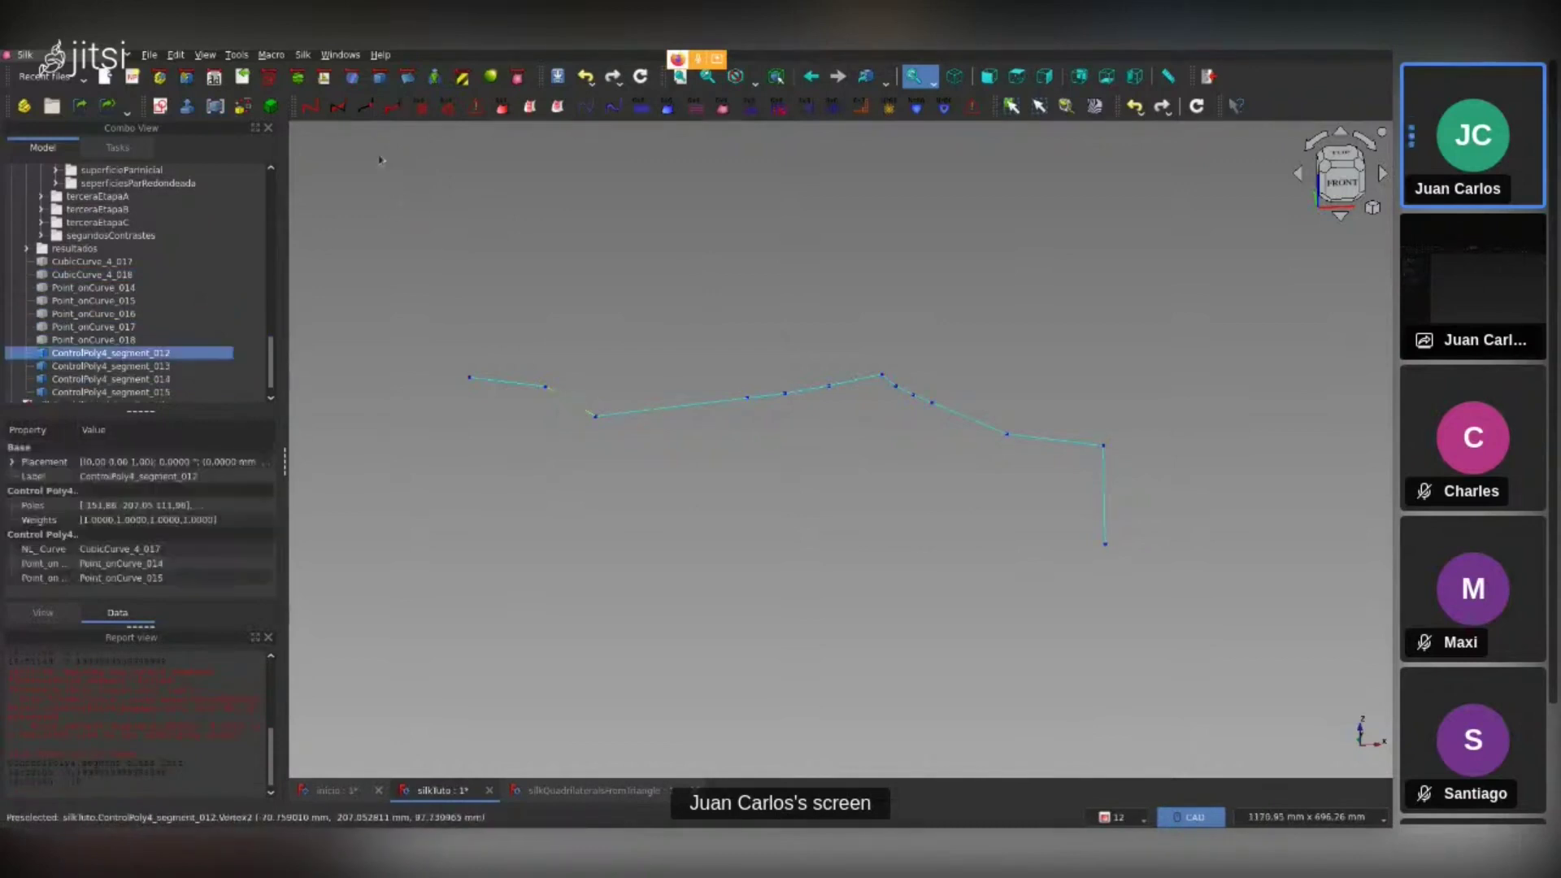
{"action": "left_click", "coordinate": [335, 112]}
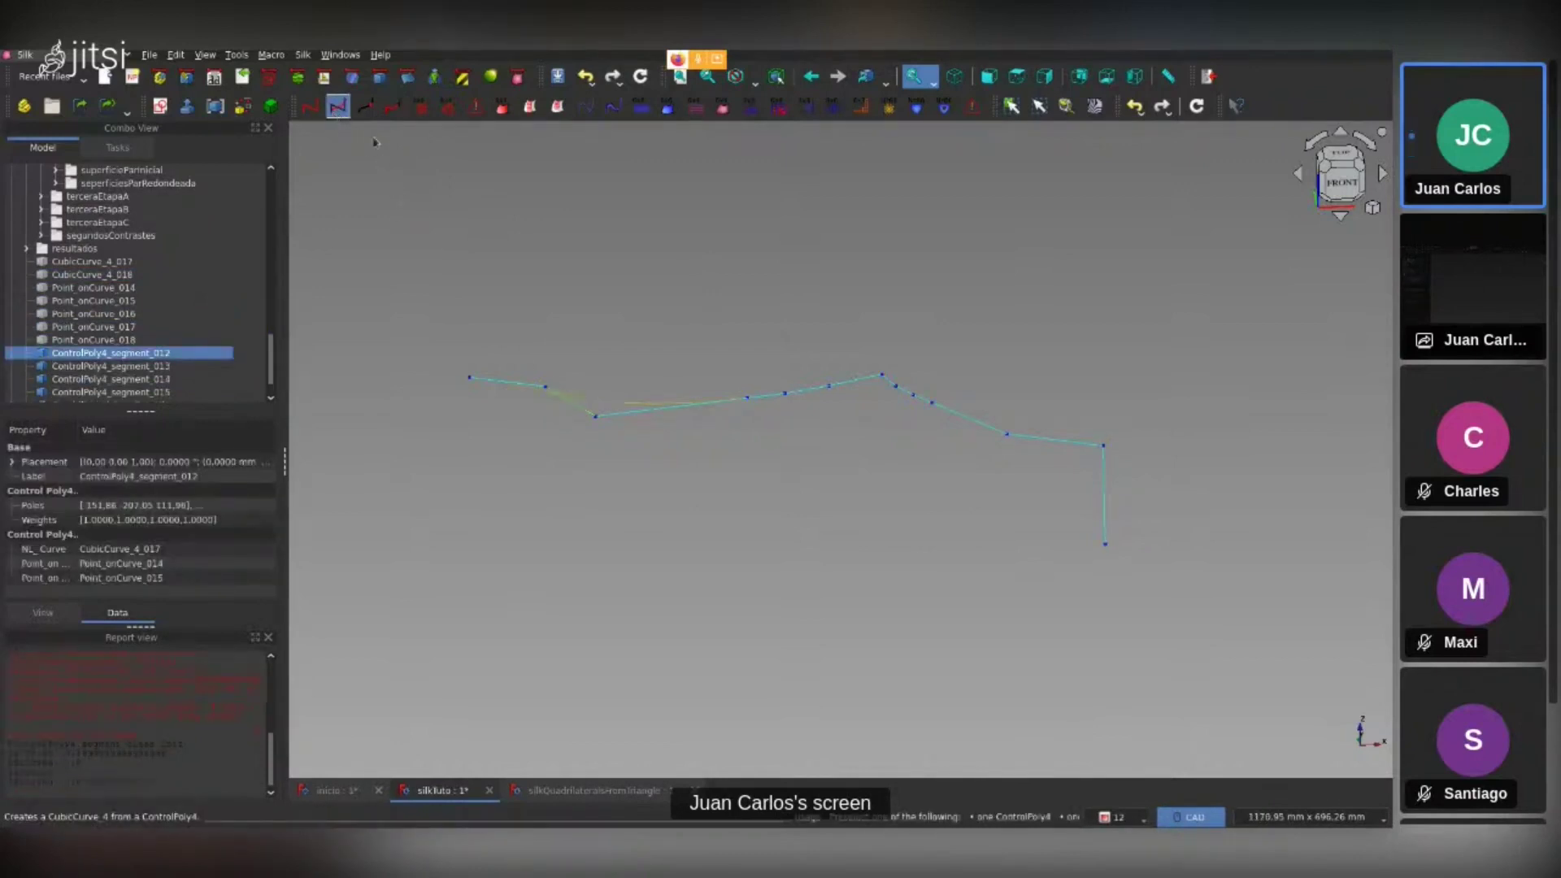
{"action": "left_click", "coordinate": [809, 402]}
{"action": "left_click", "coordinate": [340, 114]}
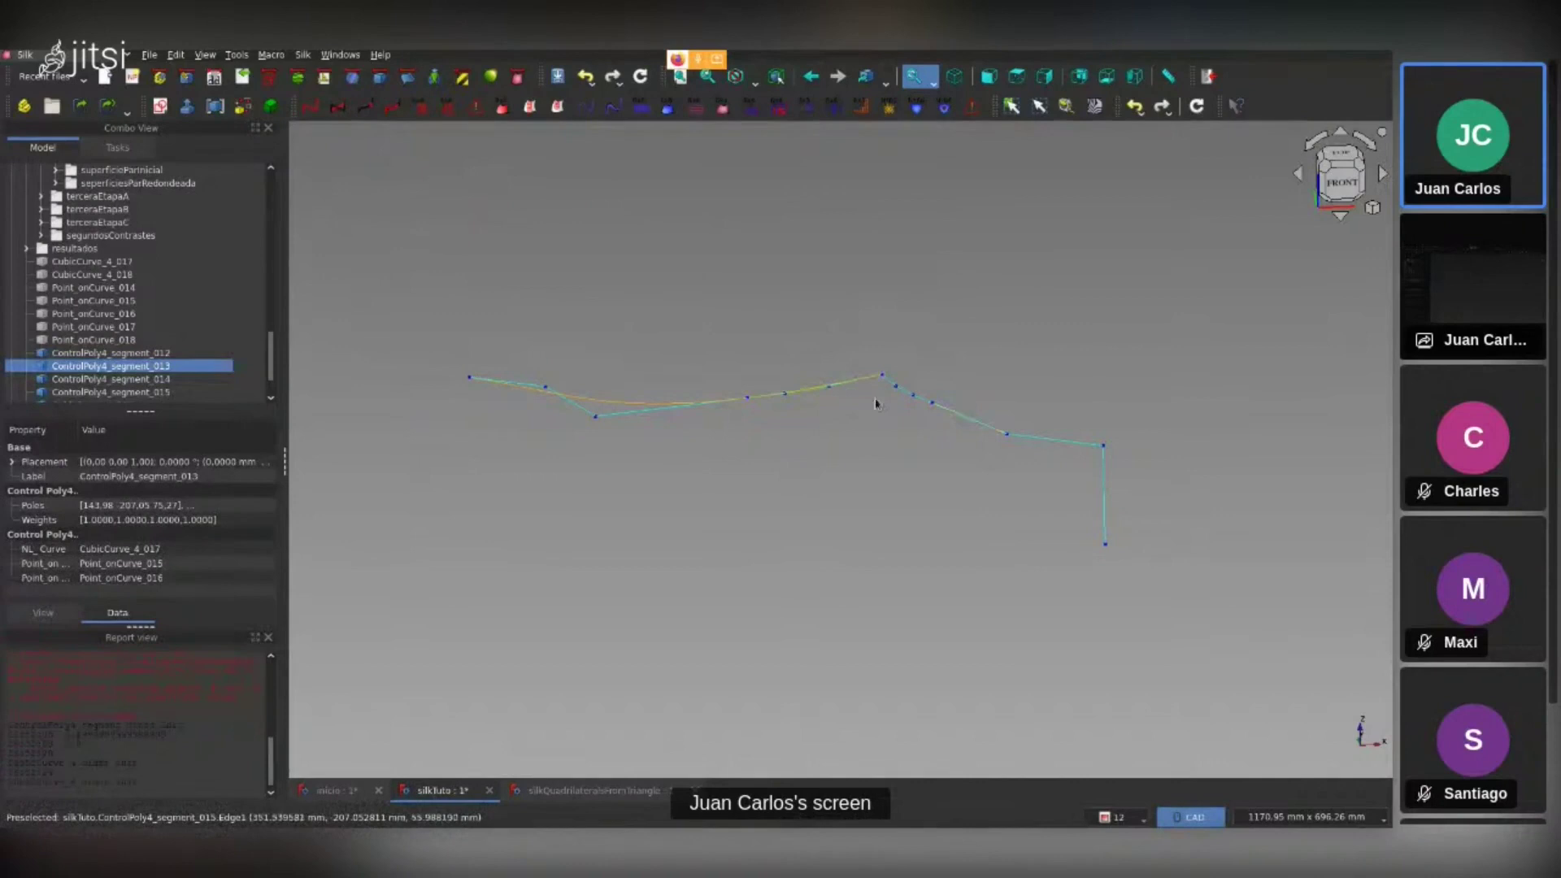
{"action": "scroll", "coordinate": [902, 395], "scroll_direction": "up", "scroll_amount": 4}
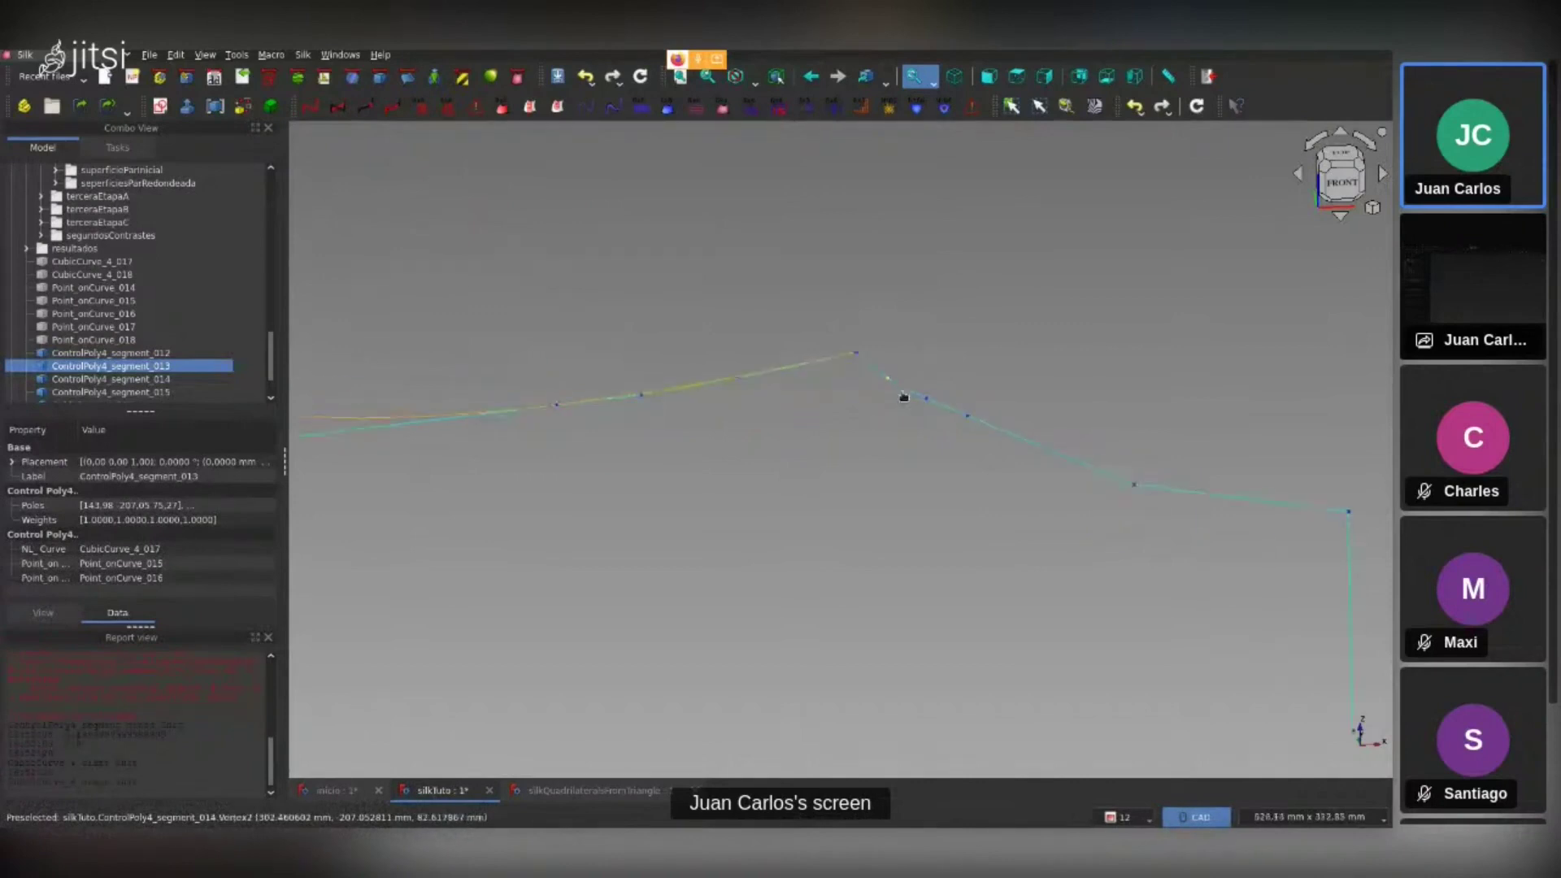
{"action": "left_click", "coordinate": [902, 394]}
{"action": "left_click", "coordinate": [340, 110]}
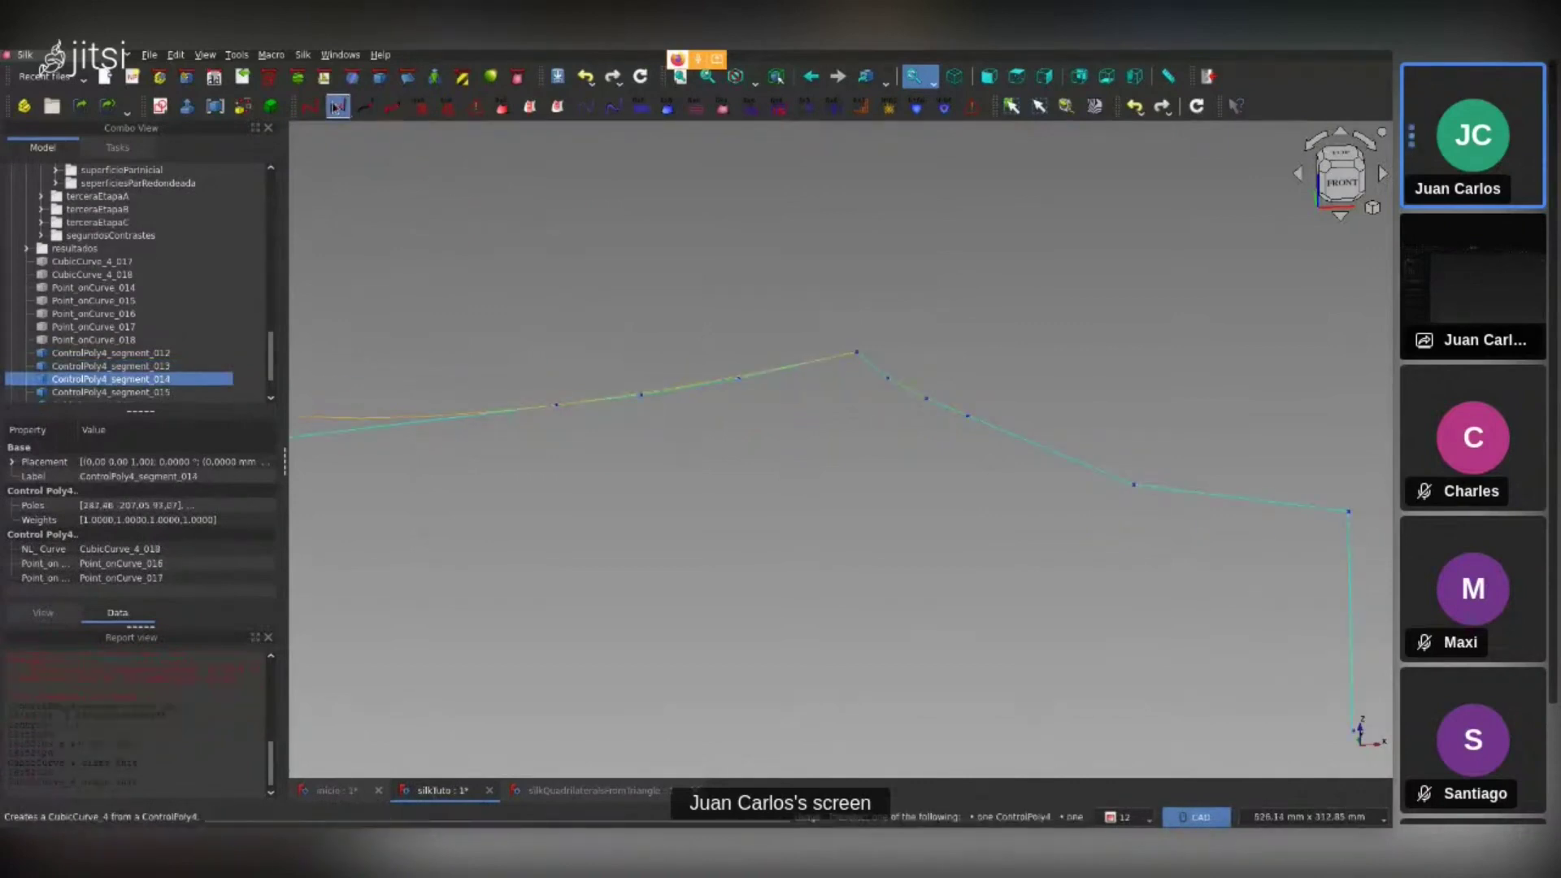
{"action": "scroll", "coordinate": [927, 515], "scroll_direction": "down", "scroll_amount": 3}
{"action": "left_click", "coordinate": [1127, 515]}
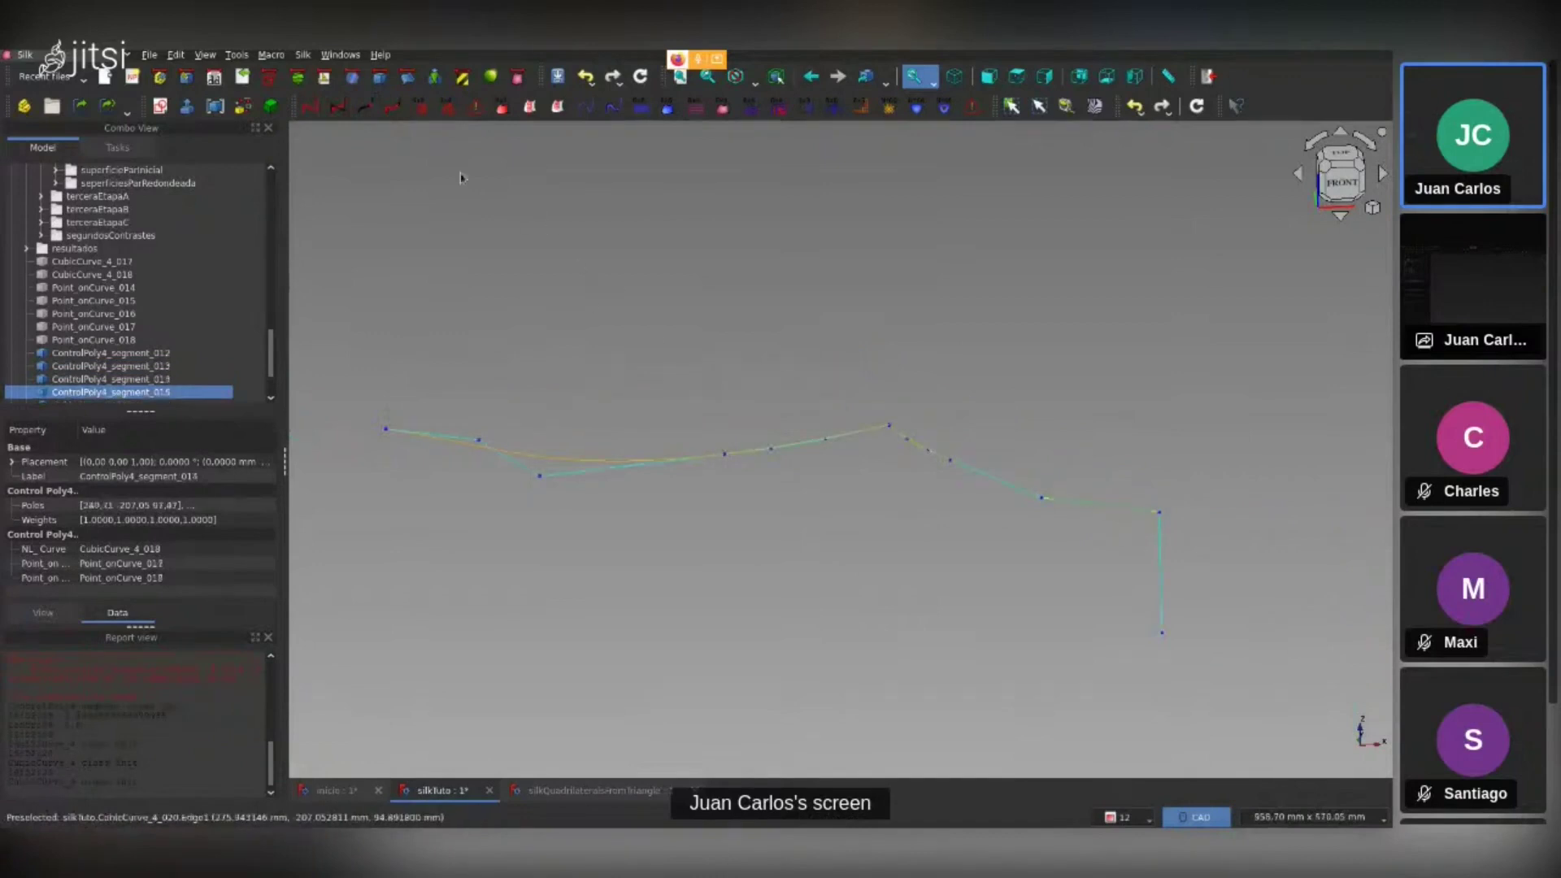
{"action": "left_click", "coordinate": [393, 106]}
Clear the Report view log
{"action": "scroll", "coordinate": [819, 603], "scroll_direction": "down", "scroll_amount": 2}
{"action": "scroll", "coordinate": [820, 604], "scroll_direction": "down", "scroll_amount": 1}
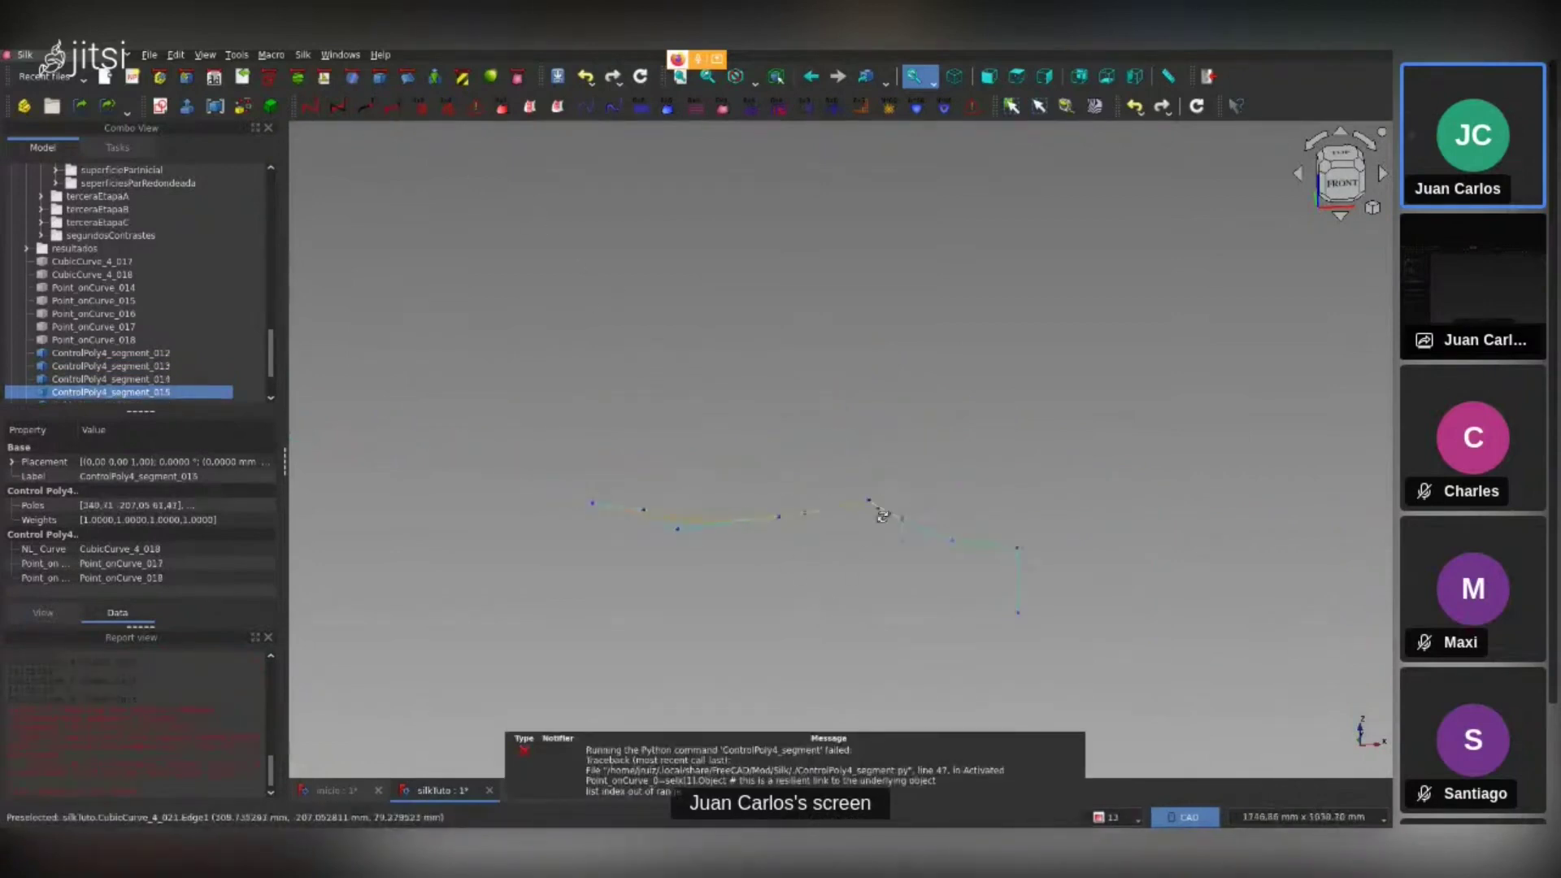
{"action": "right_click", "coordinate": [193, 727]}
{"action": "left_click", "coordinate": [209, 800]}
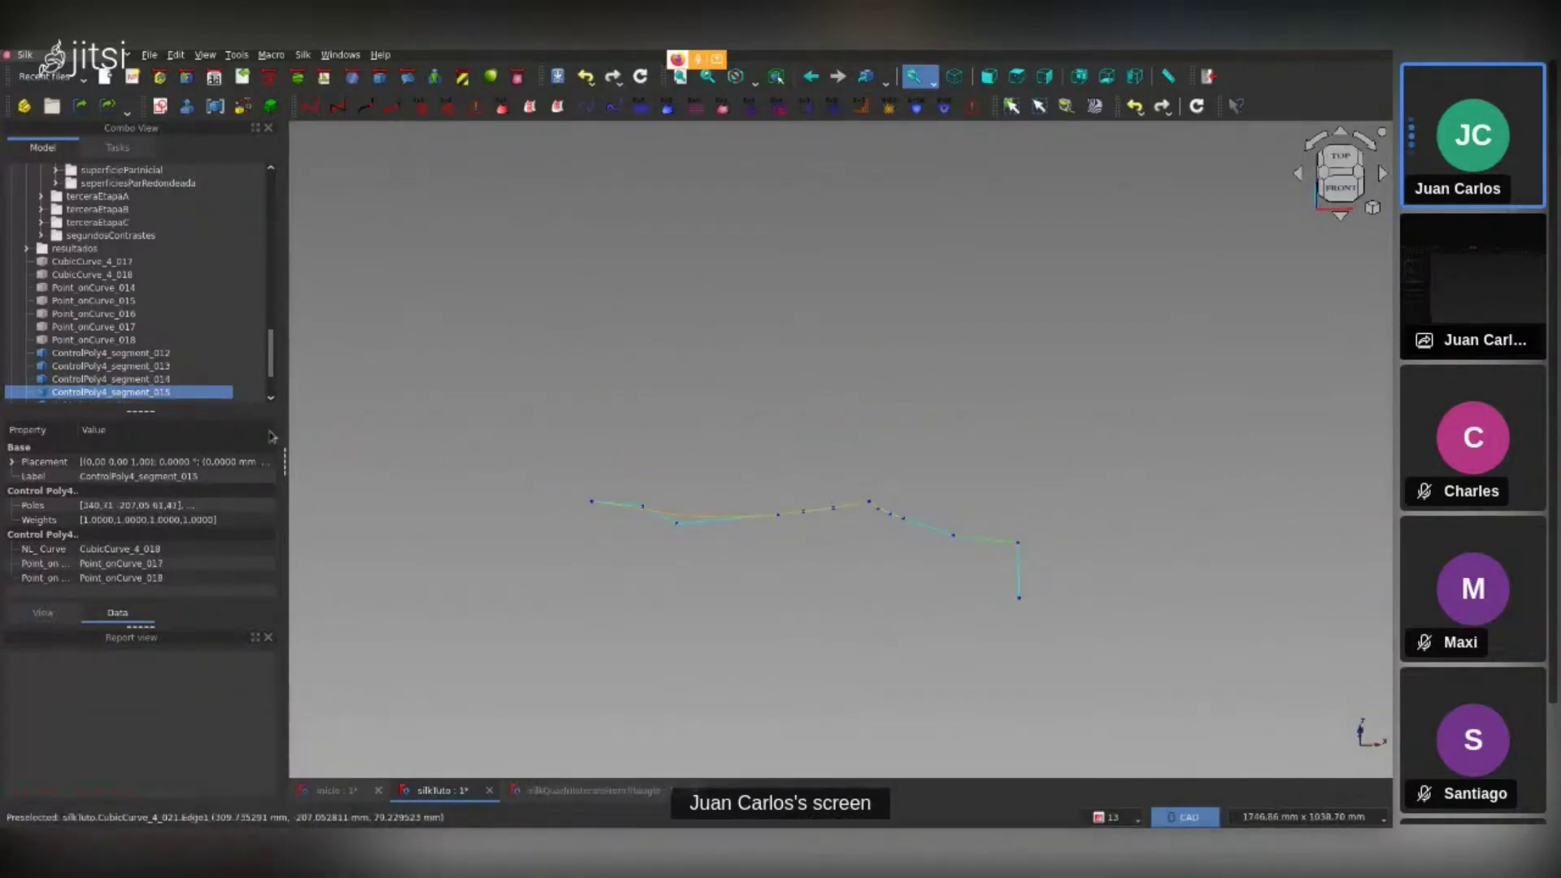
{"action": "scroll", "coordinate": [145, 333], "scroll_direction": "up", "scroll_amount": 1}
Show the cubicSurfaces_44 surface group in the 3D view
{"action": "left_click", "coordinate": [113, 170]}
{"action": "key", "text": "space"}
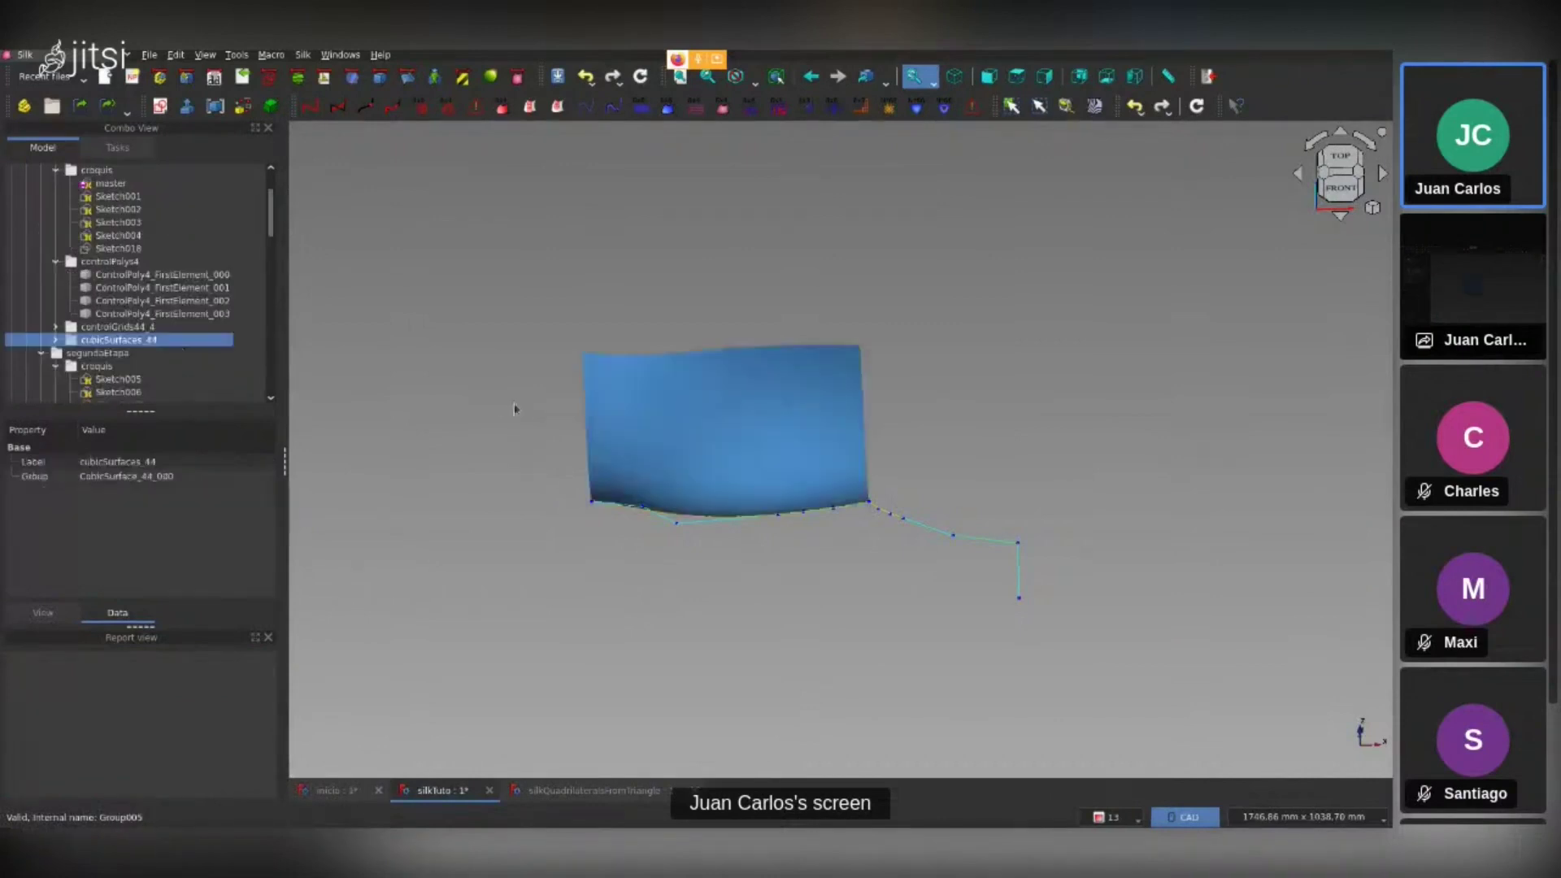
{"action": "scroll", "coordinate": [195, 361], "scroll_direction": "down", "scroll_amount": 5}
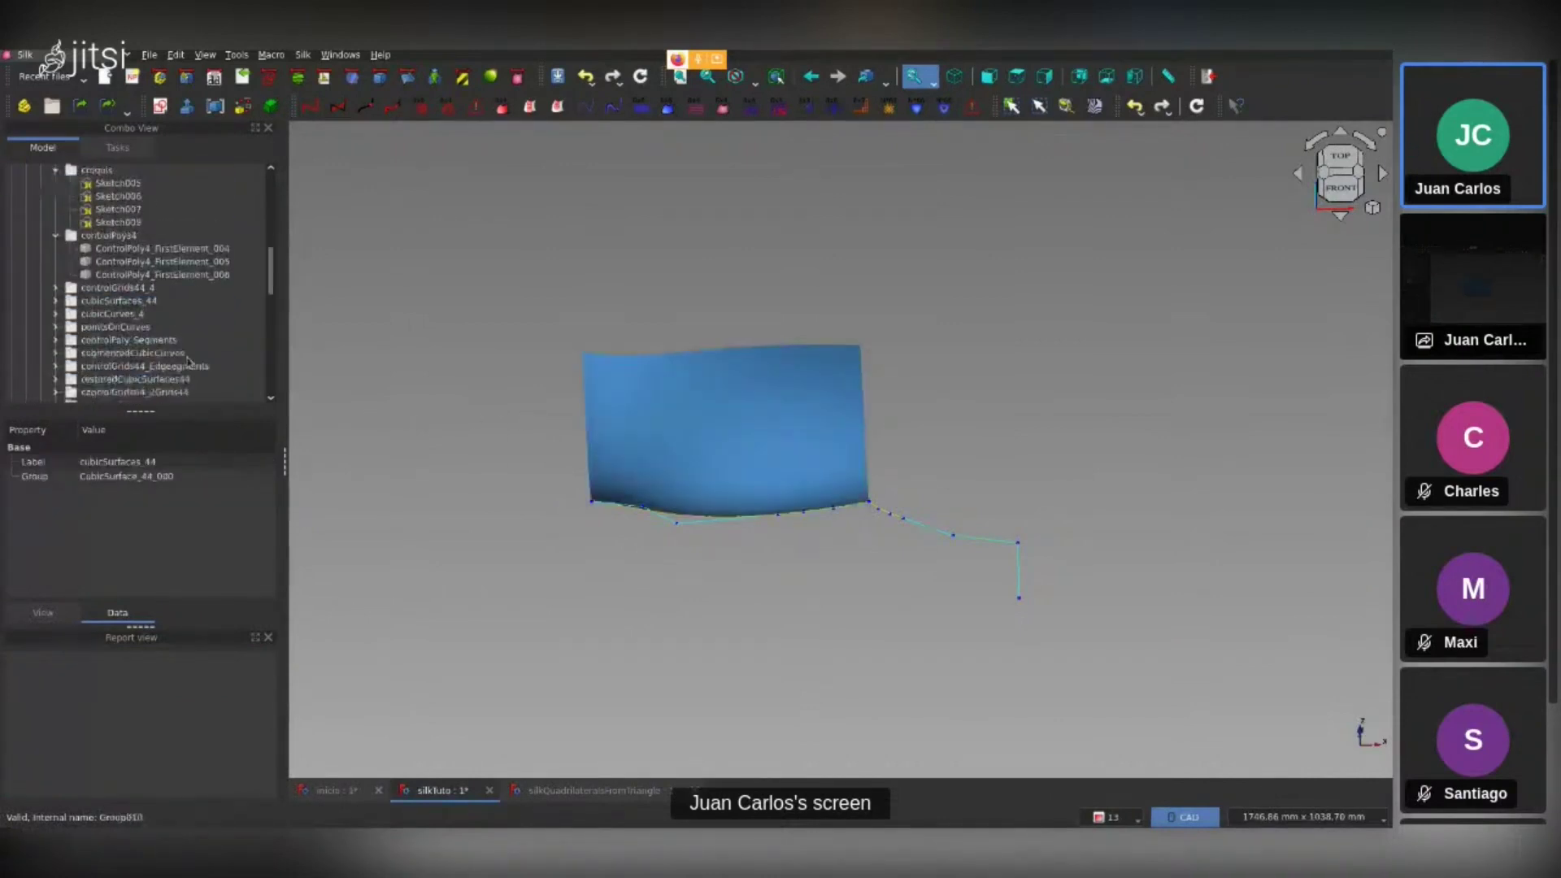
{"action": "scroll", "coordinate": [186, 362], "scroll_direction": "down", "scroll_amount": 1}
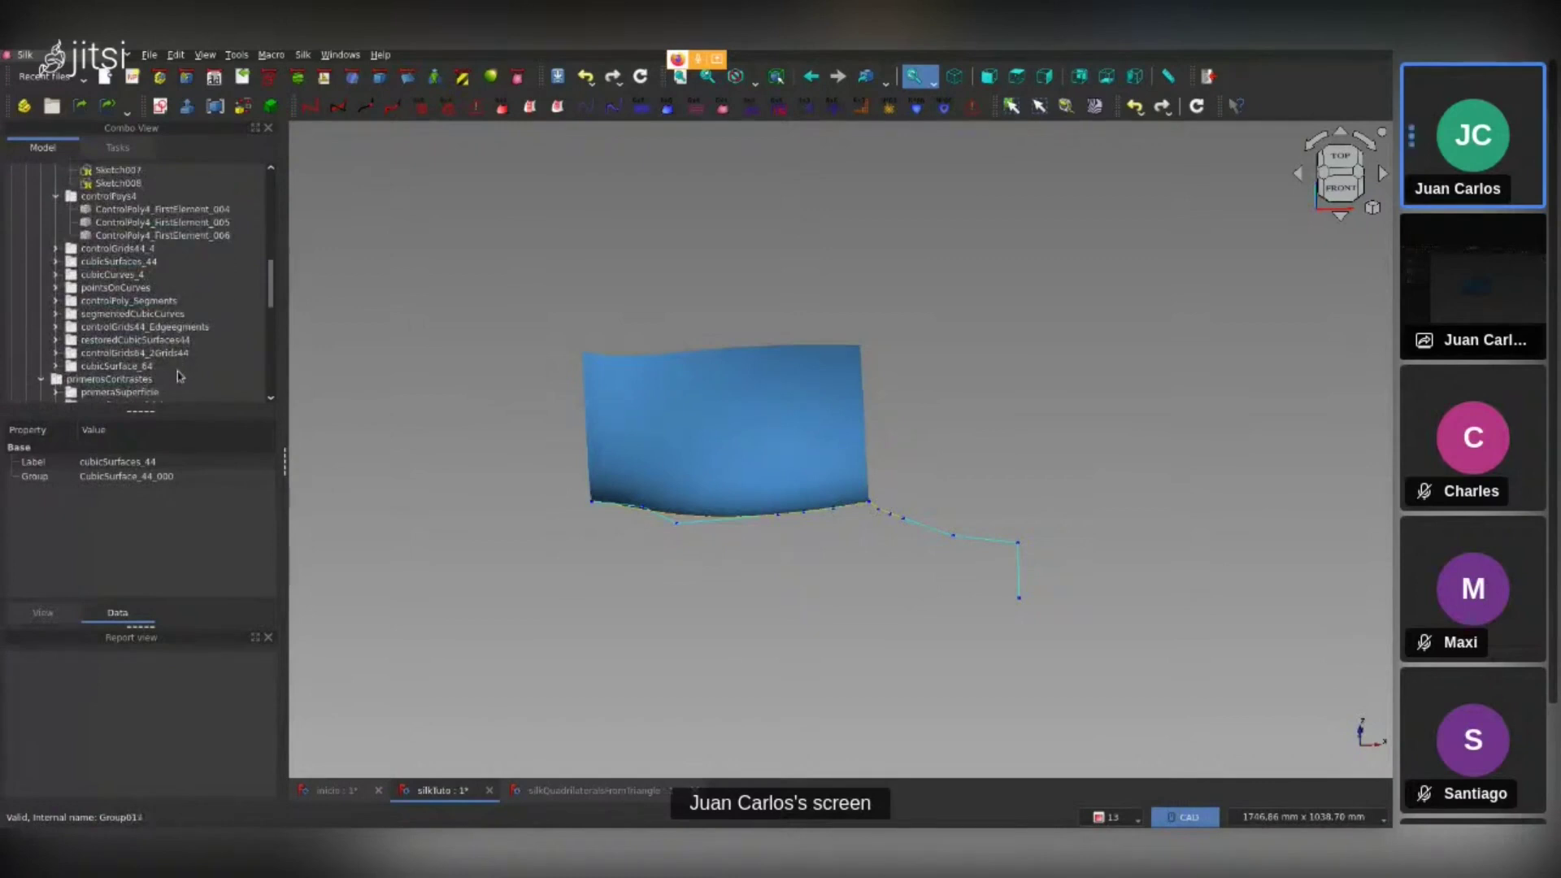
{"action": "left_click", "coordinate": [130, 263]}
{"action": "left_click", "coordinate": [756, 609]}
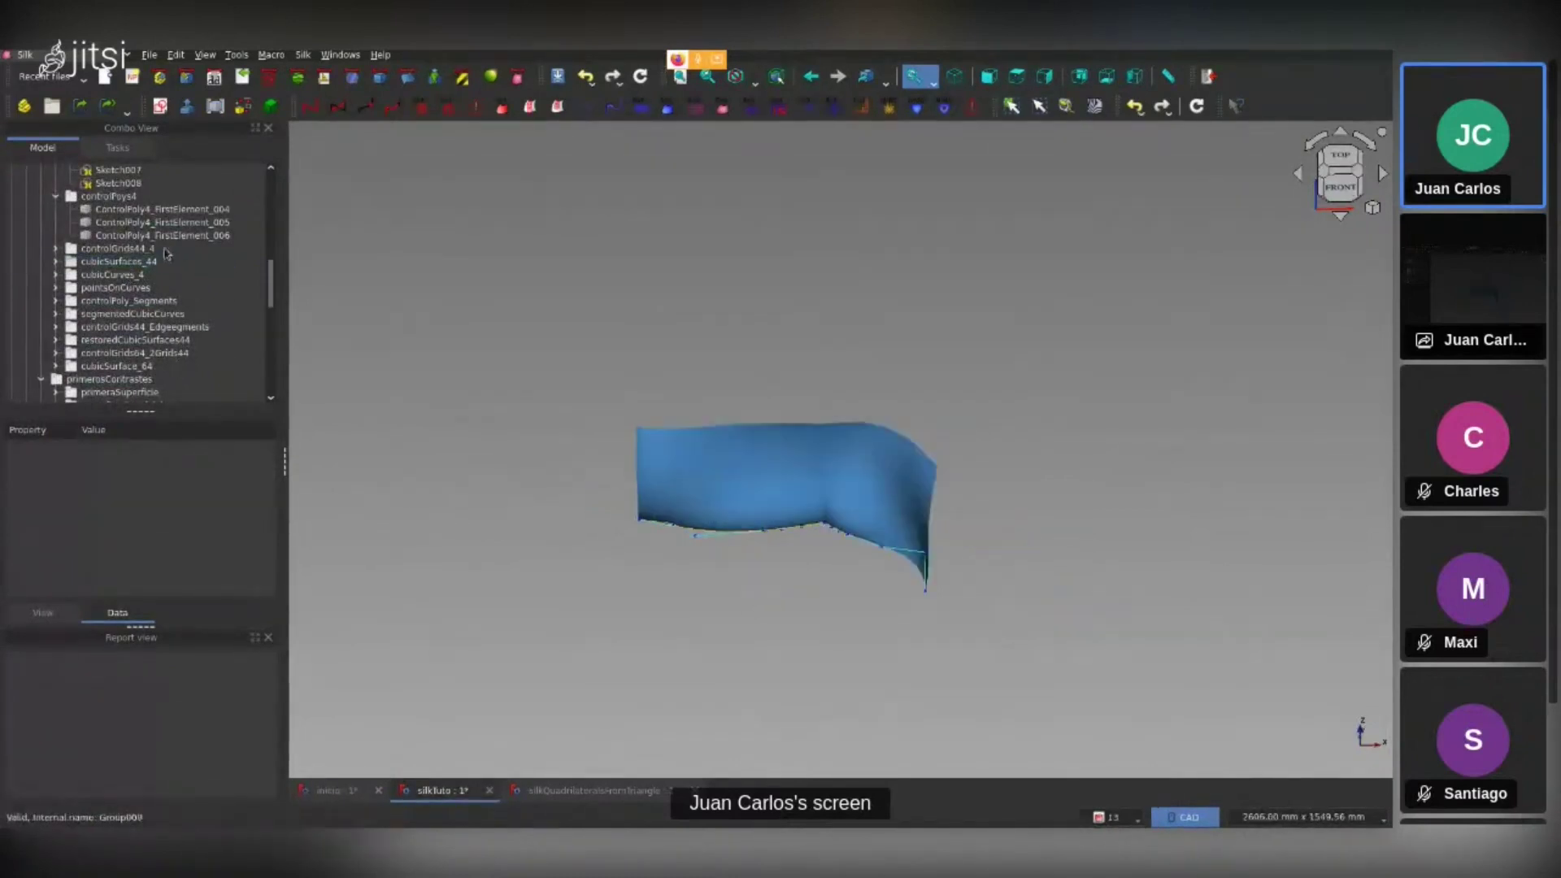
{"action": "scroll", "coordinate": [165, 252], "scroll_direction": "down", "scroll_amount": 5}
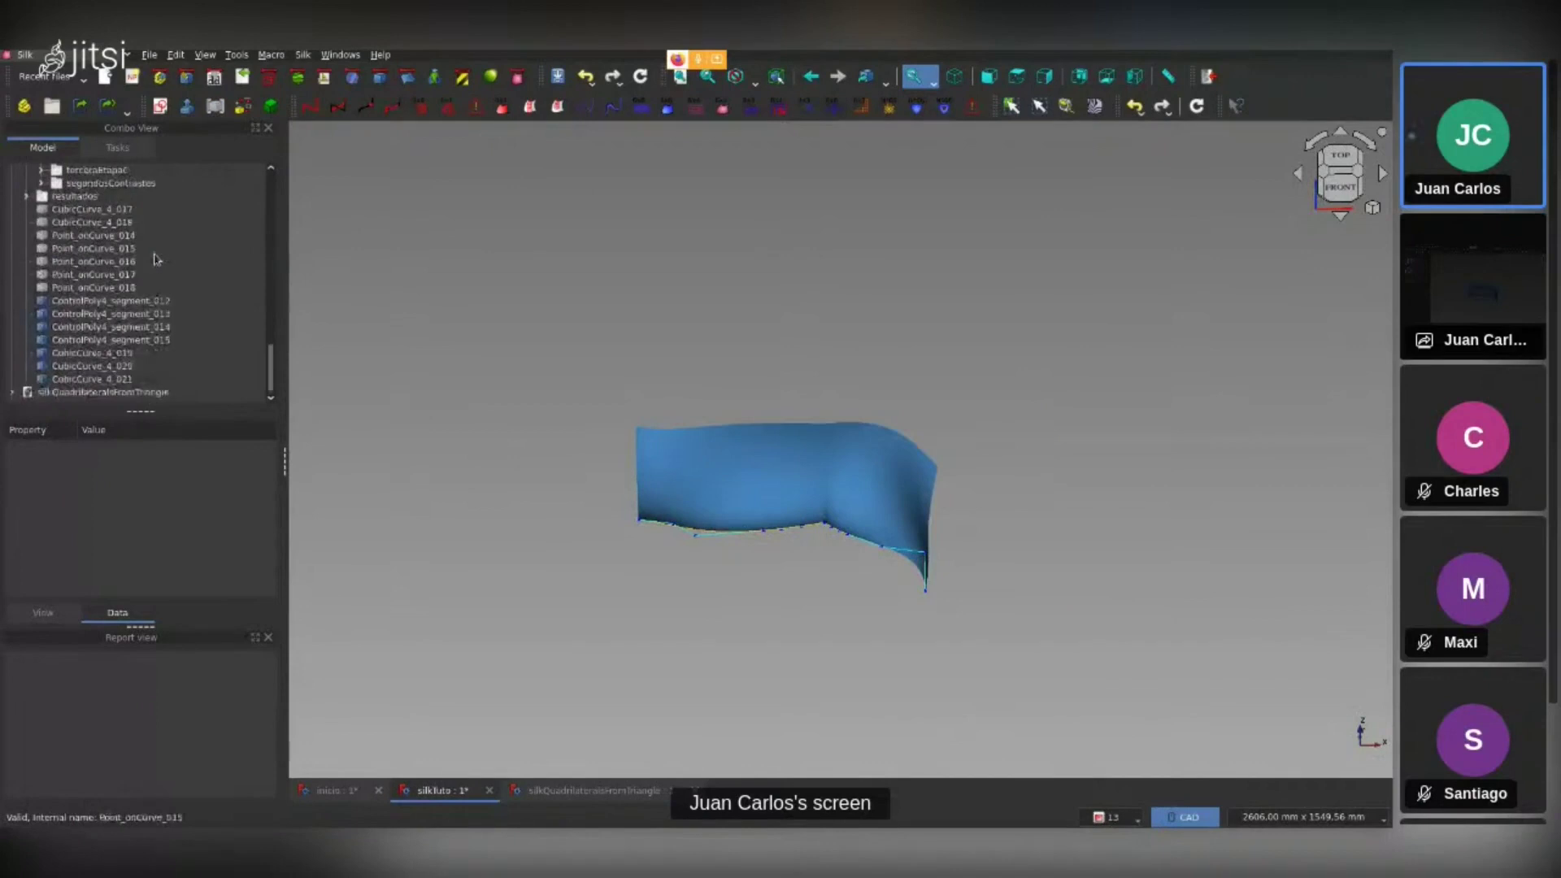
Hide control-polygon segments 012–015 and pick CubicSurface_44_000 with its edge curve segment
{"action": "left_click", "coordinate": [135, 303]}
{"action": "left_click", "coordinate": [130, 344], "text": "shift"}
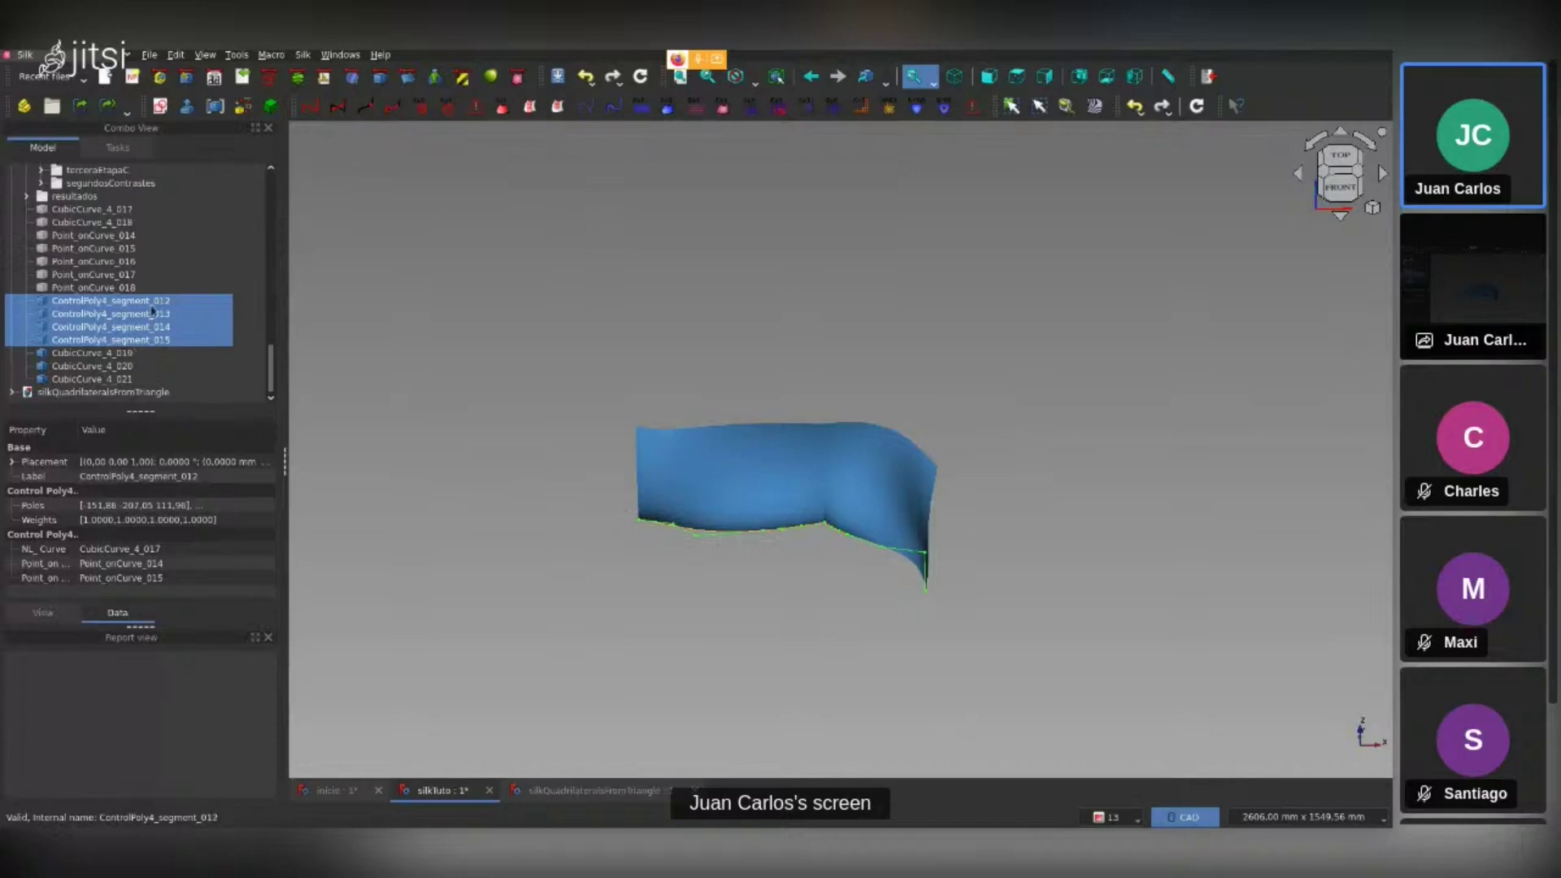
{"action": "left_click", "coordinate": [147, 307]}
{"action": "left_click", "coordinate": [138, 342], "text": "shift"}
{"action": "key", "text": "space"}
{"action": "left_click", "coordinate": [540, 410]}
{"action": "left_click", "coordinate": [752, 483]}
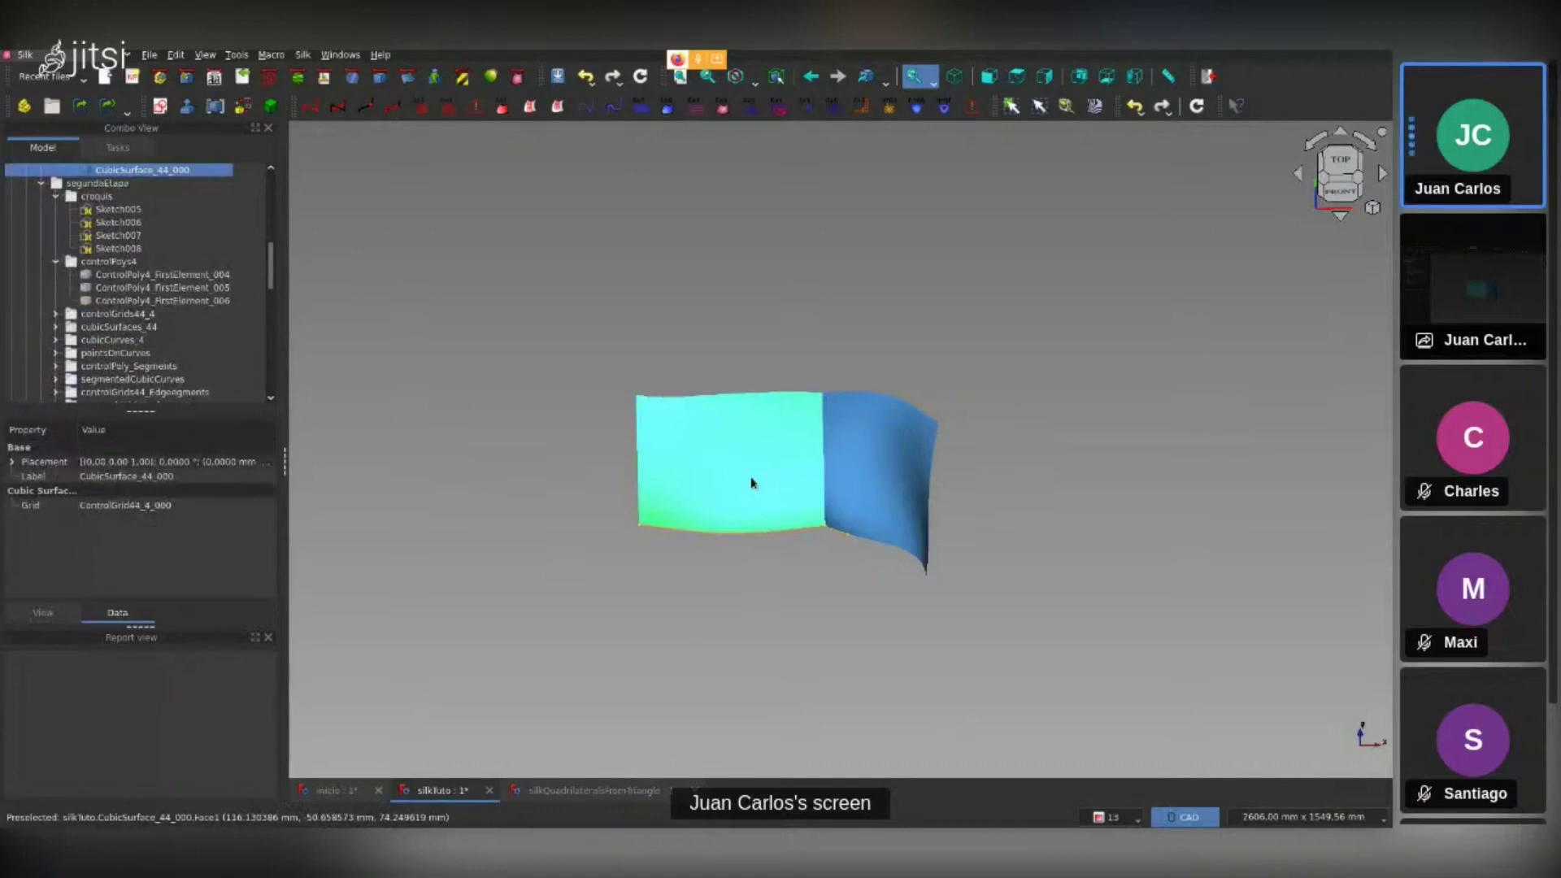
{"action": "key", "text": "space"}
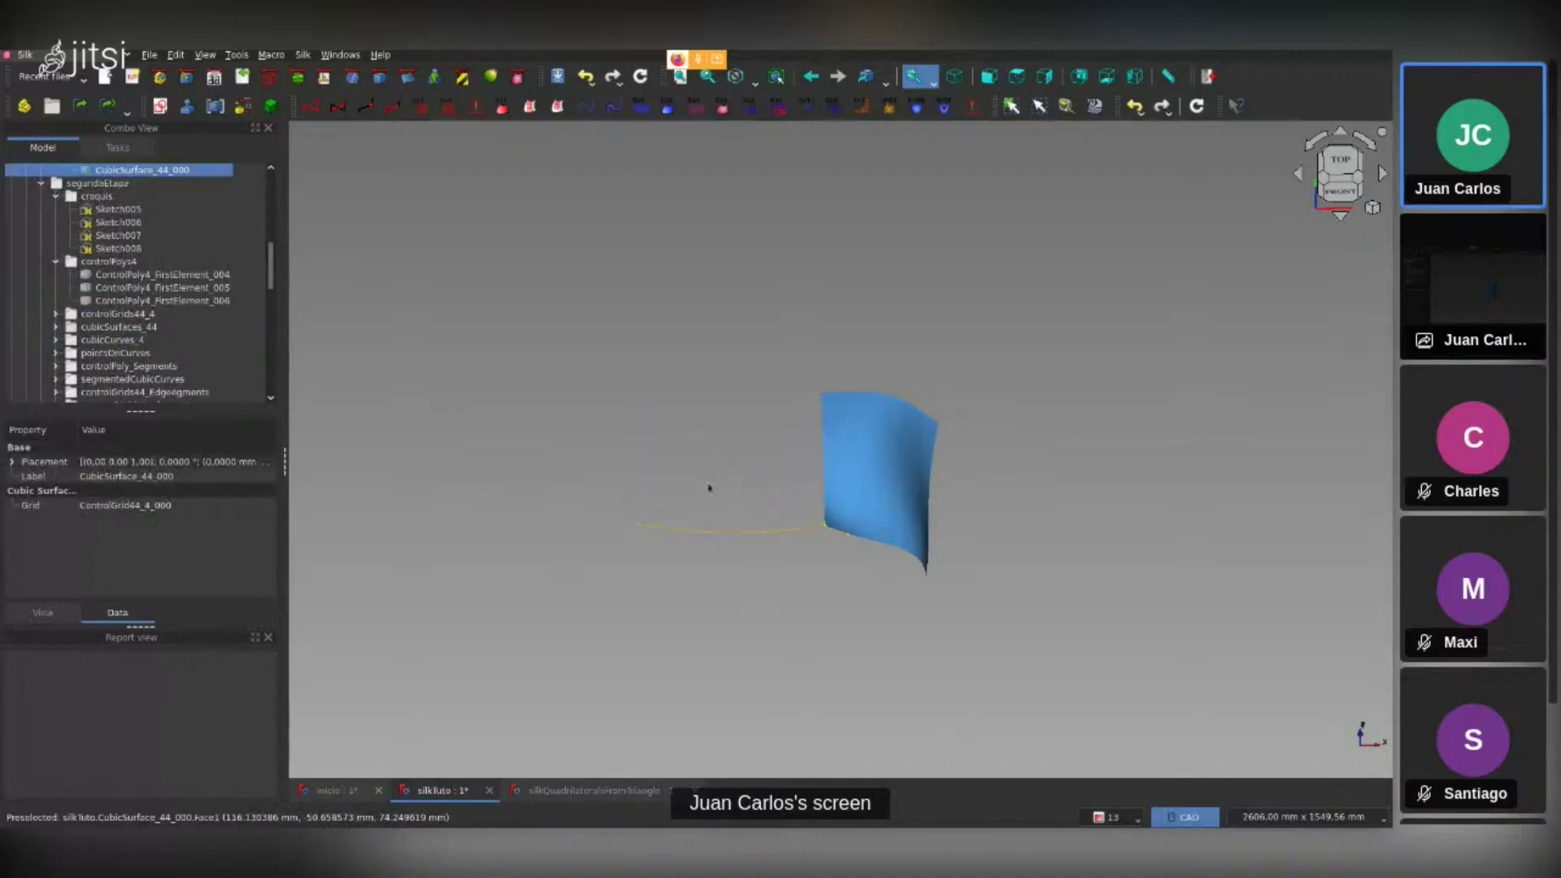
{"action": "left_click", "coordinate": [713, 539]}
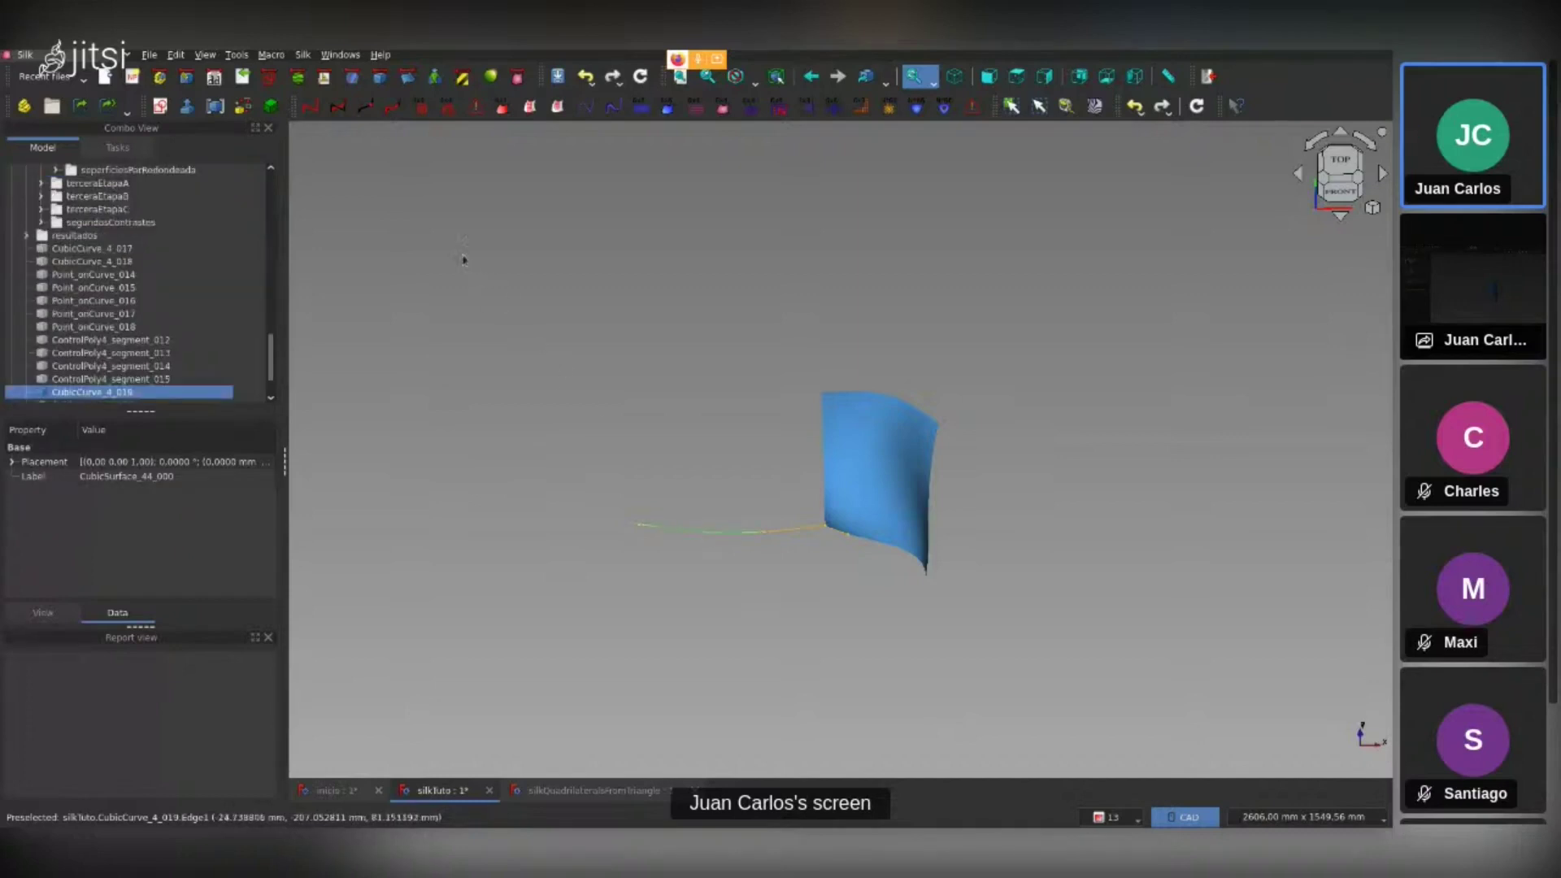
Build edge-segment grids from the blue surface with CubicCurve_4_019 and CubicCurve_4_020
{"action": "left_click", "coordinate": [530, 106]}
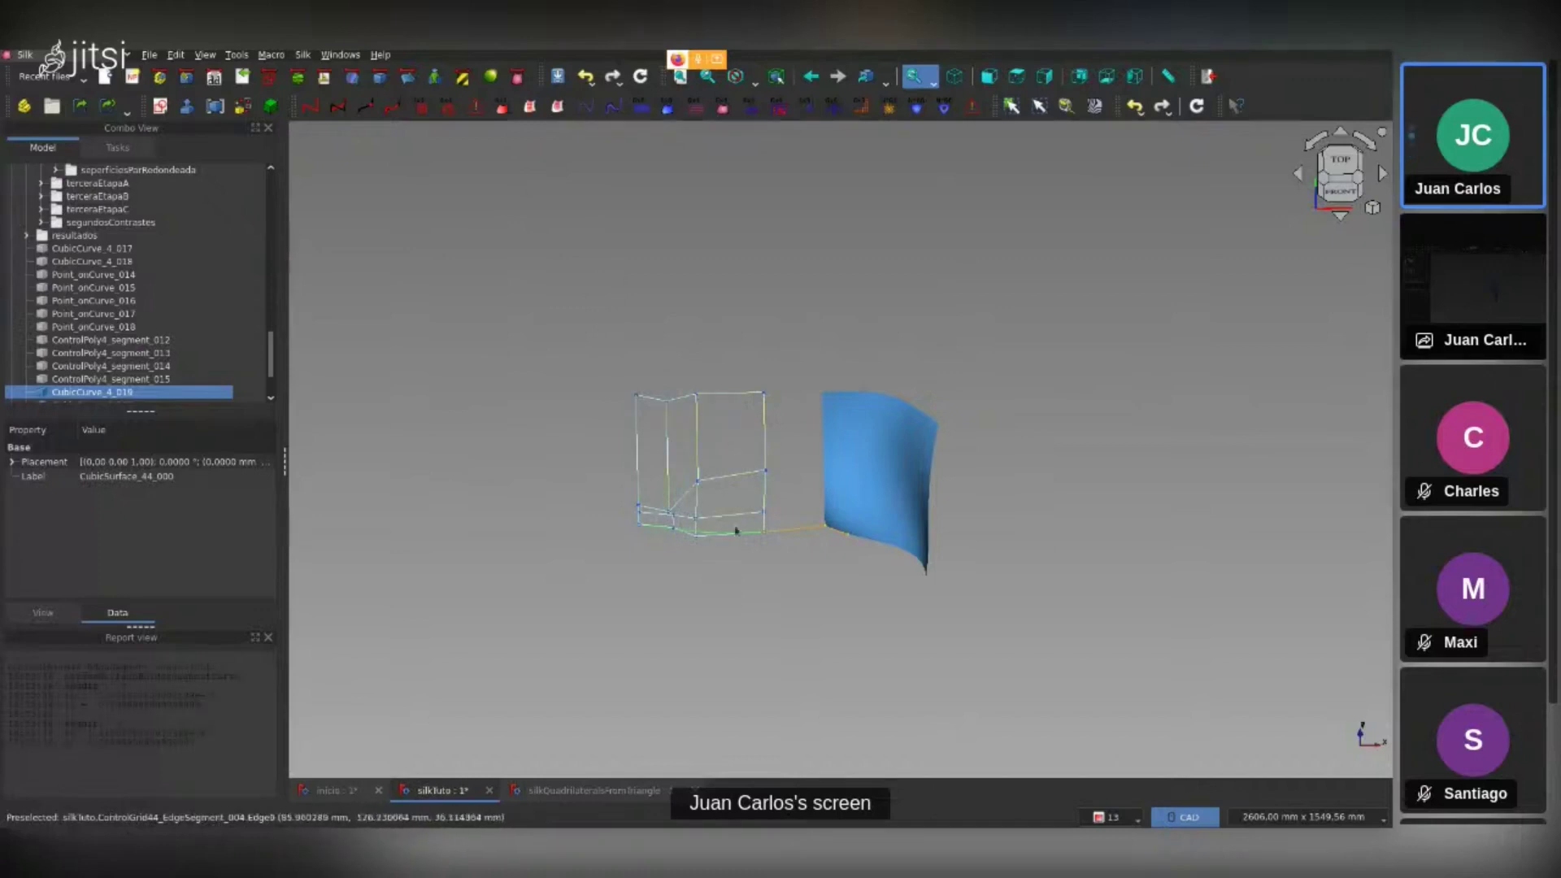
{"action": "left_click", "coordinate": [637, 525]}
{"action": "key", "text": "space"}
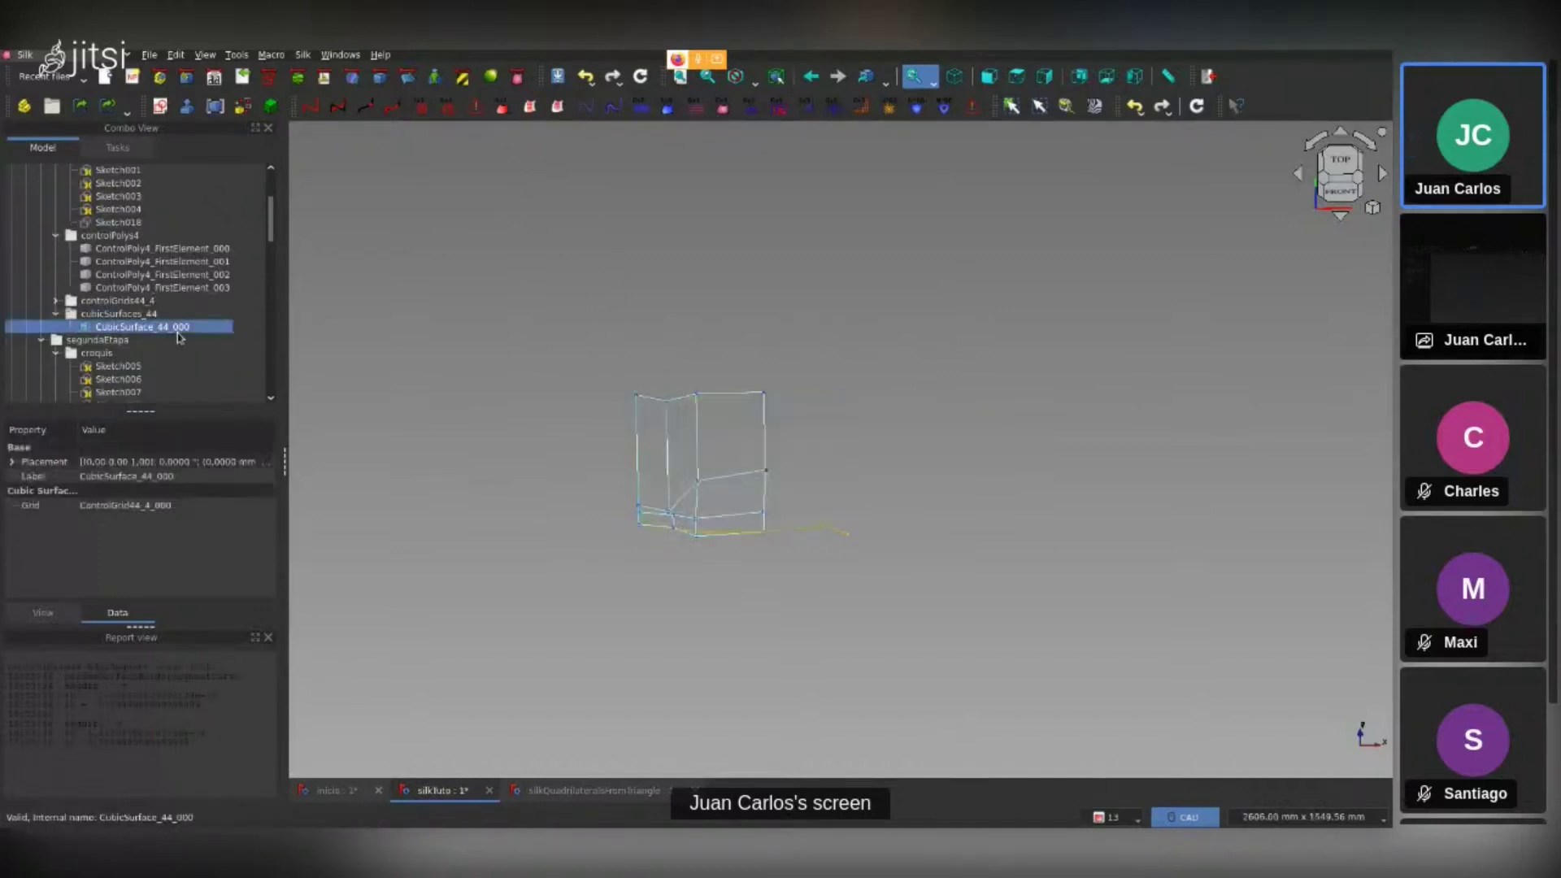
{"action": "left_click", "coordinate": [798, 539]}
{"action": "left_click", "coordinate": [475, 107]}
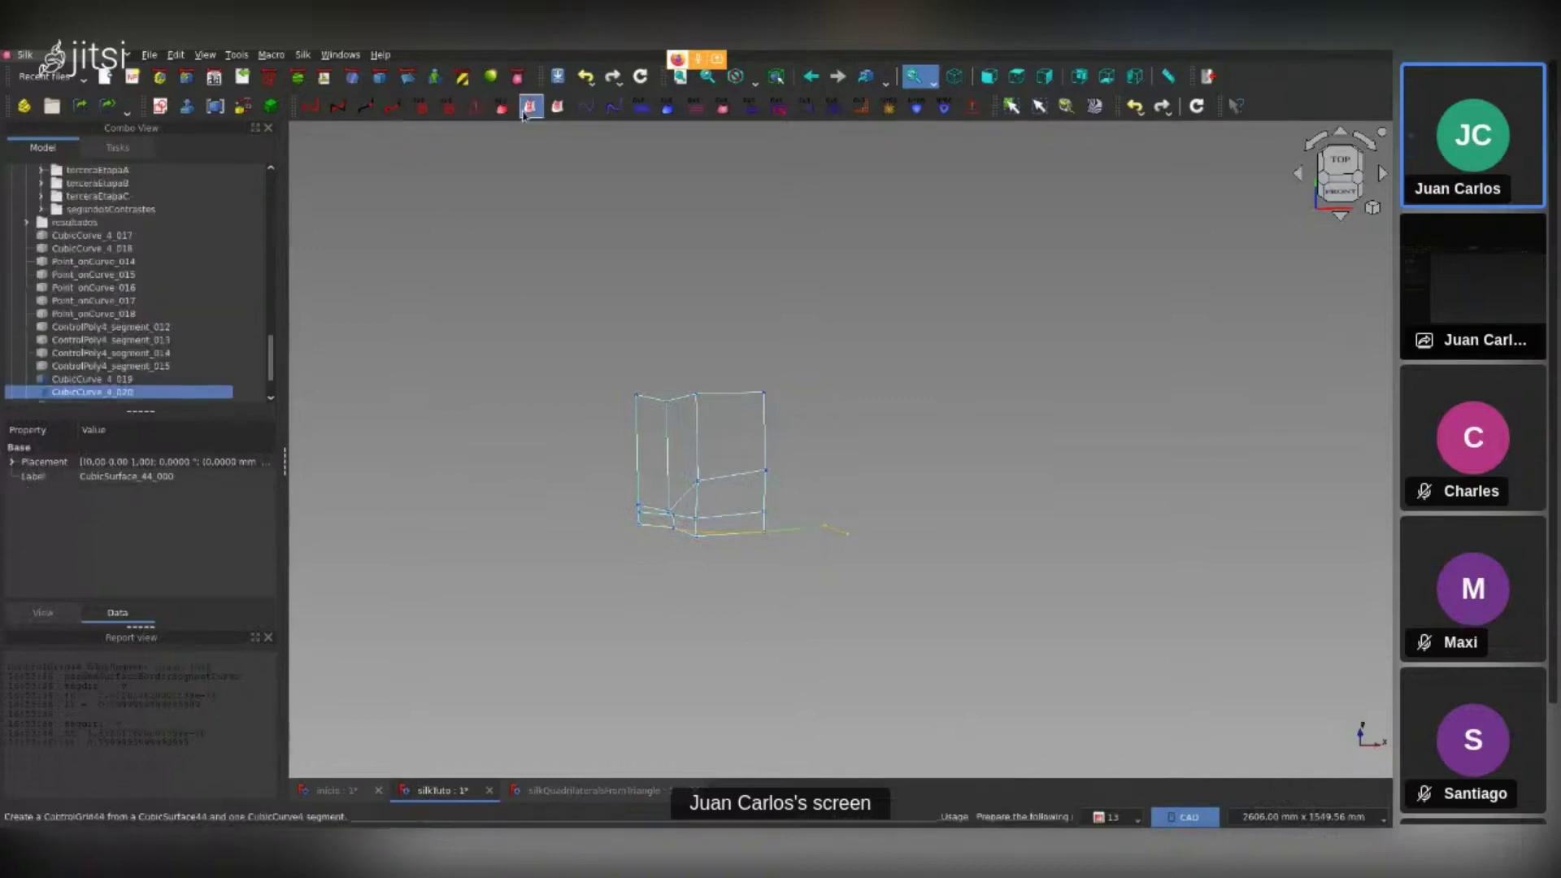
{"action": "middle_click_drag", "start_coordinate": [712, 325], "coordinate": [649, 331]}
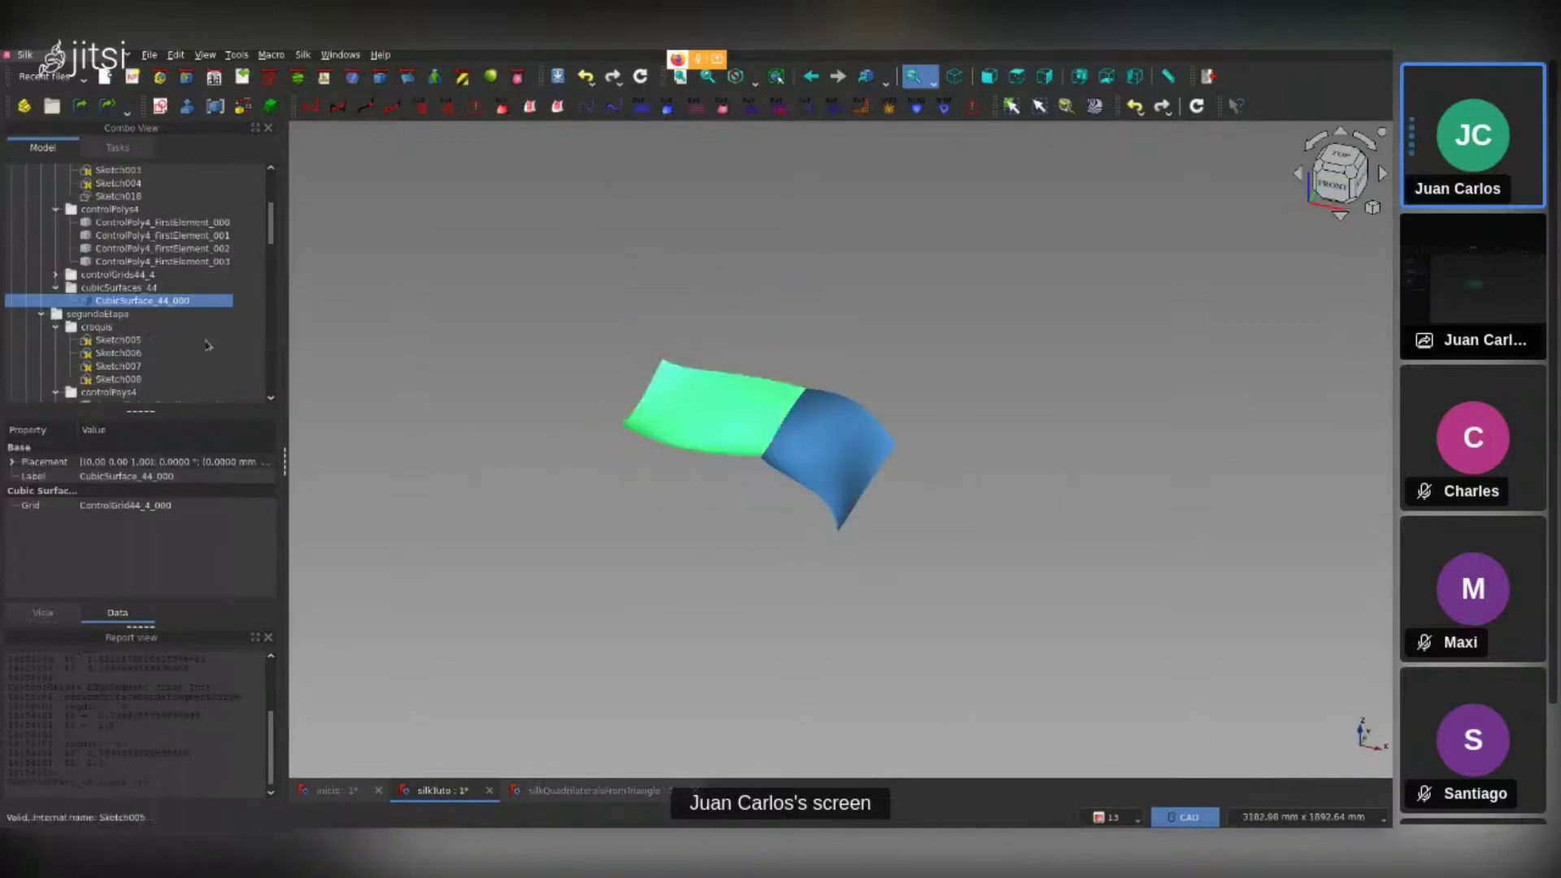
Hide the cubicSurfaces_44 group and show the restoredCubicSurfaces44 surfaces instead
{"action": "left_click", "coordinate": [54, 340]}
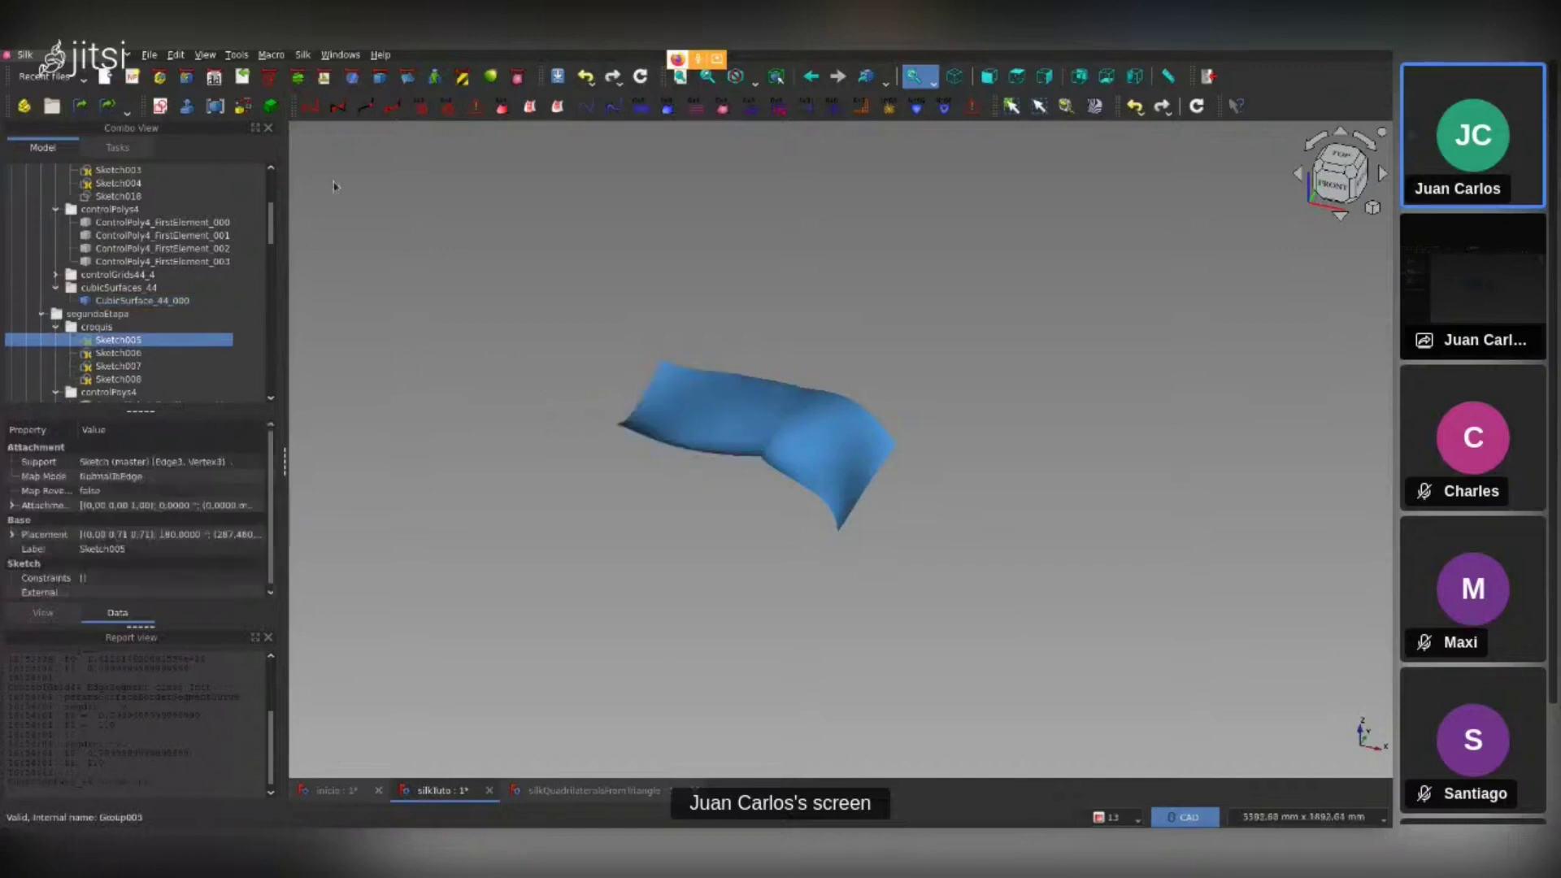
{"action": "left_click", "coordinate": [56, 327]}
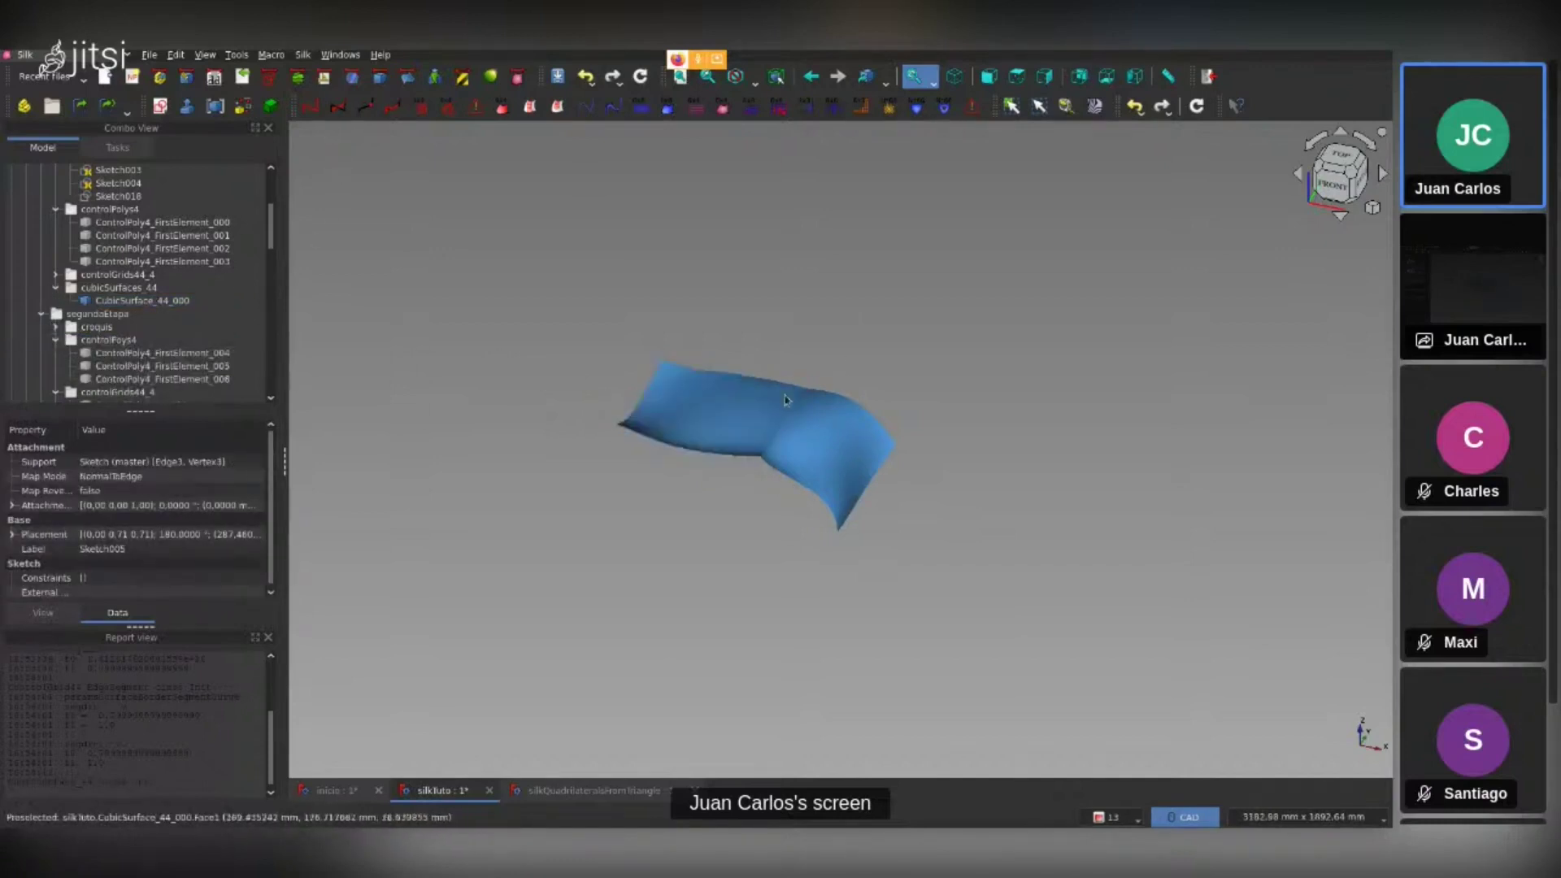
{"action": "left_click", "coordinate": [114, 287]}
{"action": "key", "text": "space"}
{"action": "scroll", "coordinate": [61, 372], "scroll_direction": "down", "scroll_amount": 3}
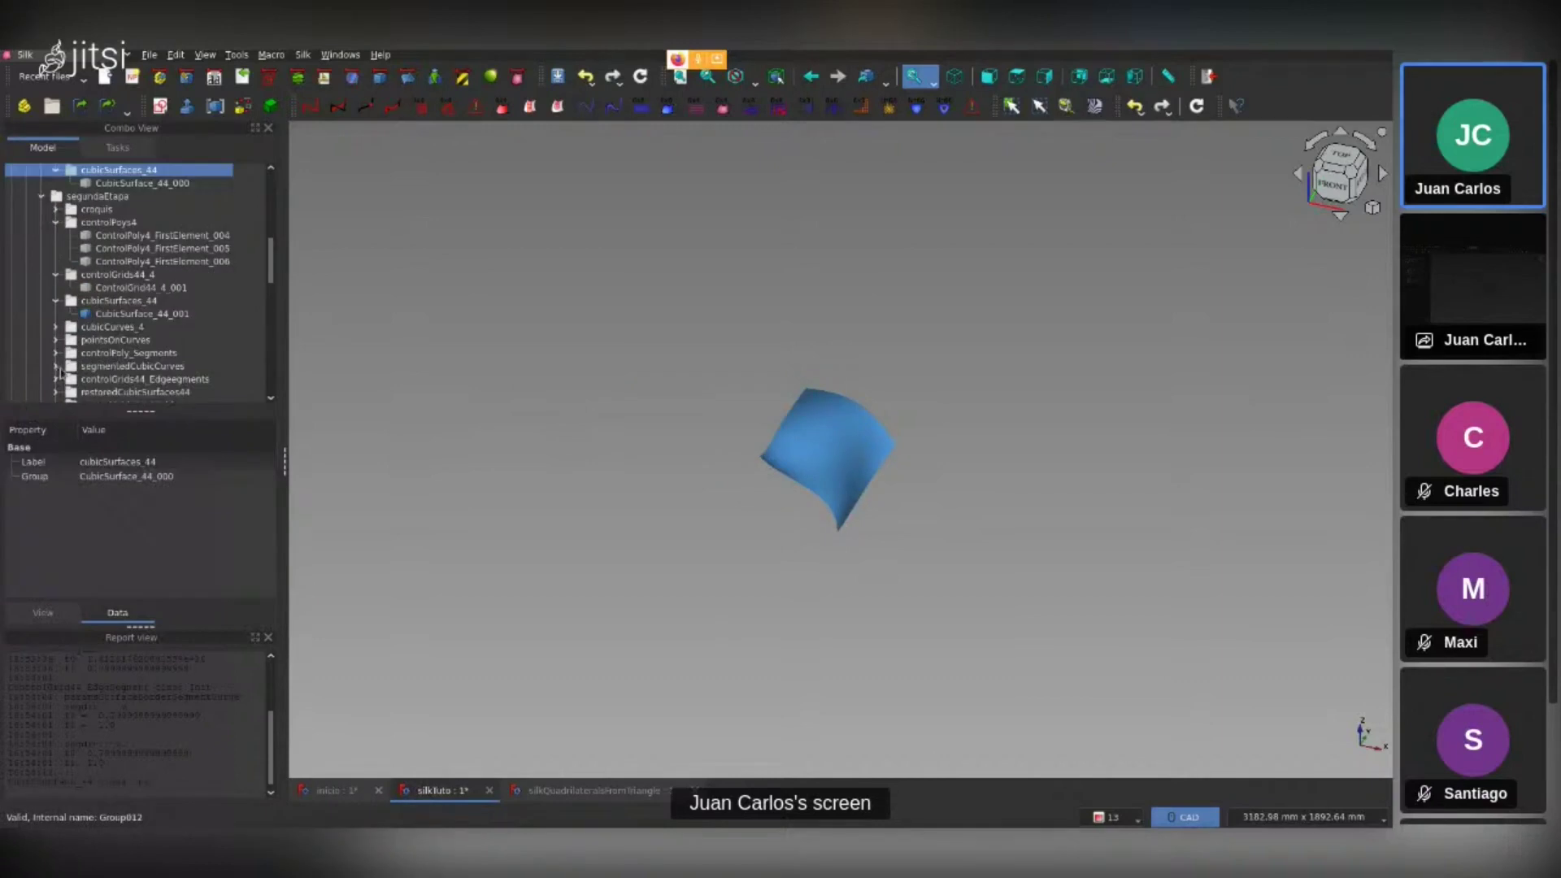
{"action": "left_click", "coordinate": [110, 394]}
{"action": "key", "text": "space"}
{"action": "left_click", "coordinate": [622, 491]}
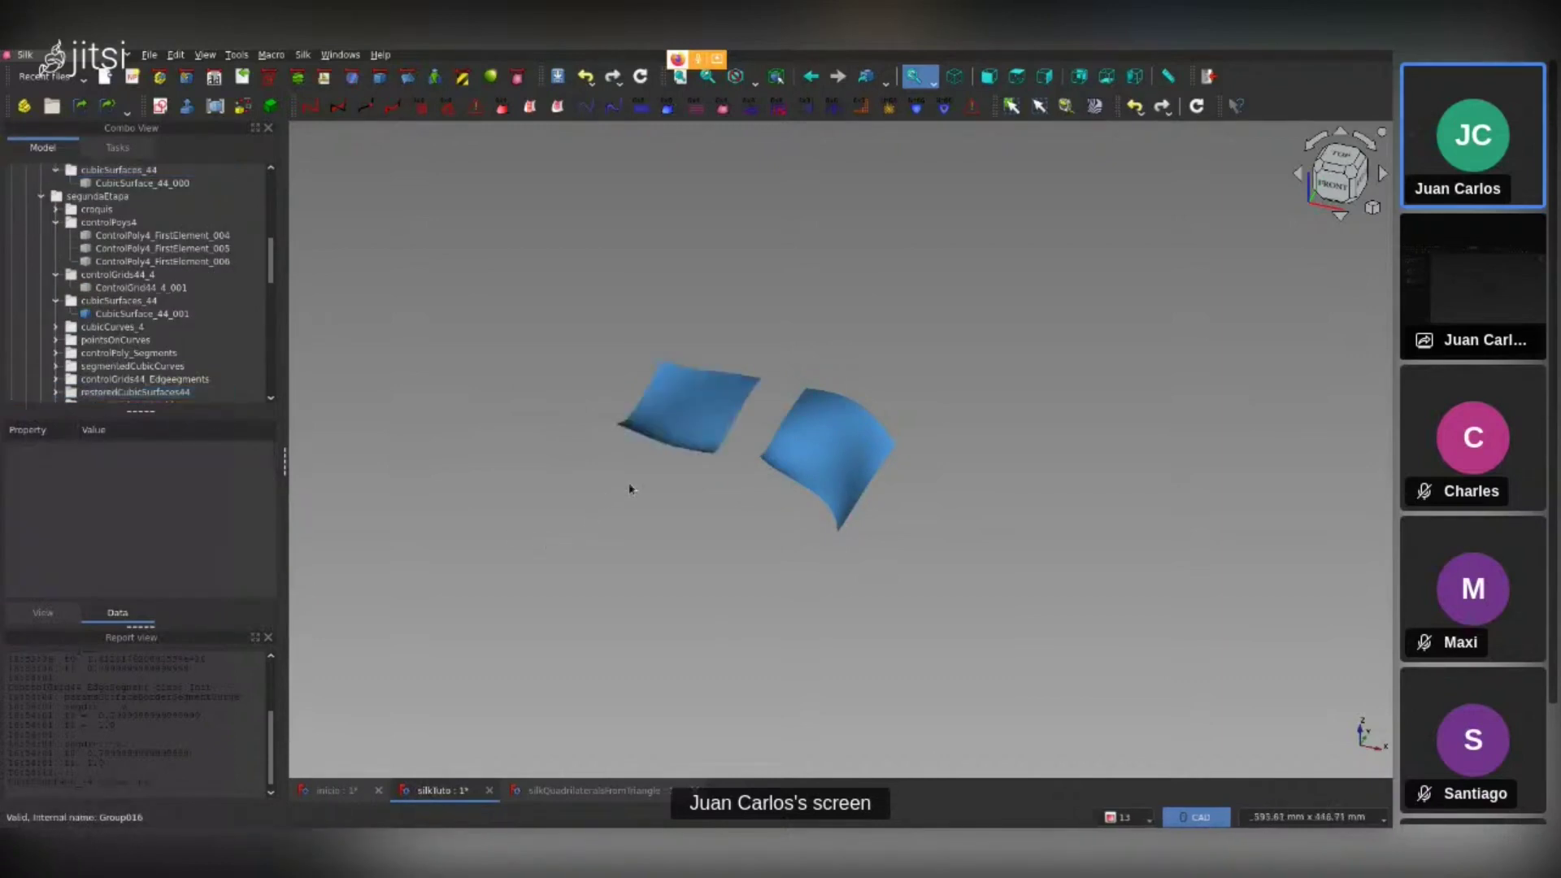
{"action": "scroll", "coordinate": [630, 489], "scroll_direction": "up", "scroll_amount": 3}
{"action": "middle_click_drag", "start_coordinate": [631, 485], "coordinate": [721, 683]}
{"action": "scroll", "coordinate": [765, 618], "scroll_direction": "down", "scroll_amount": 2}
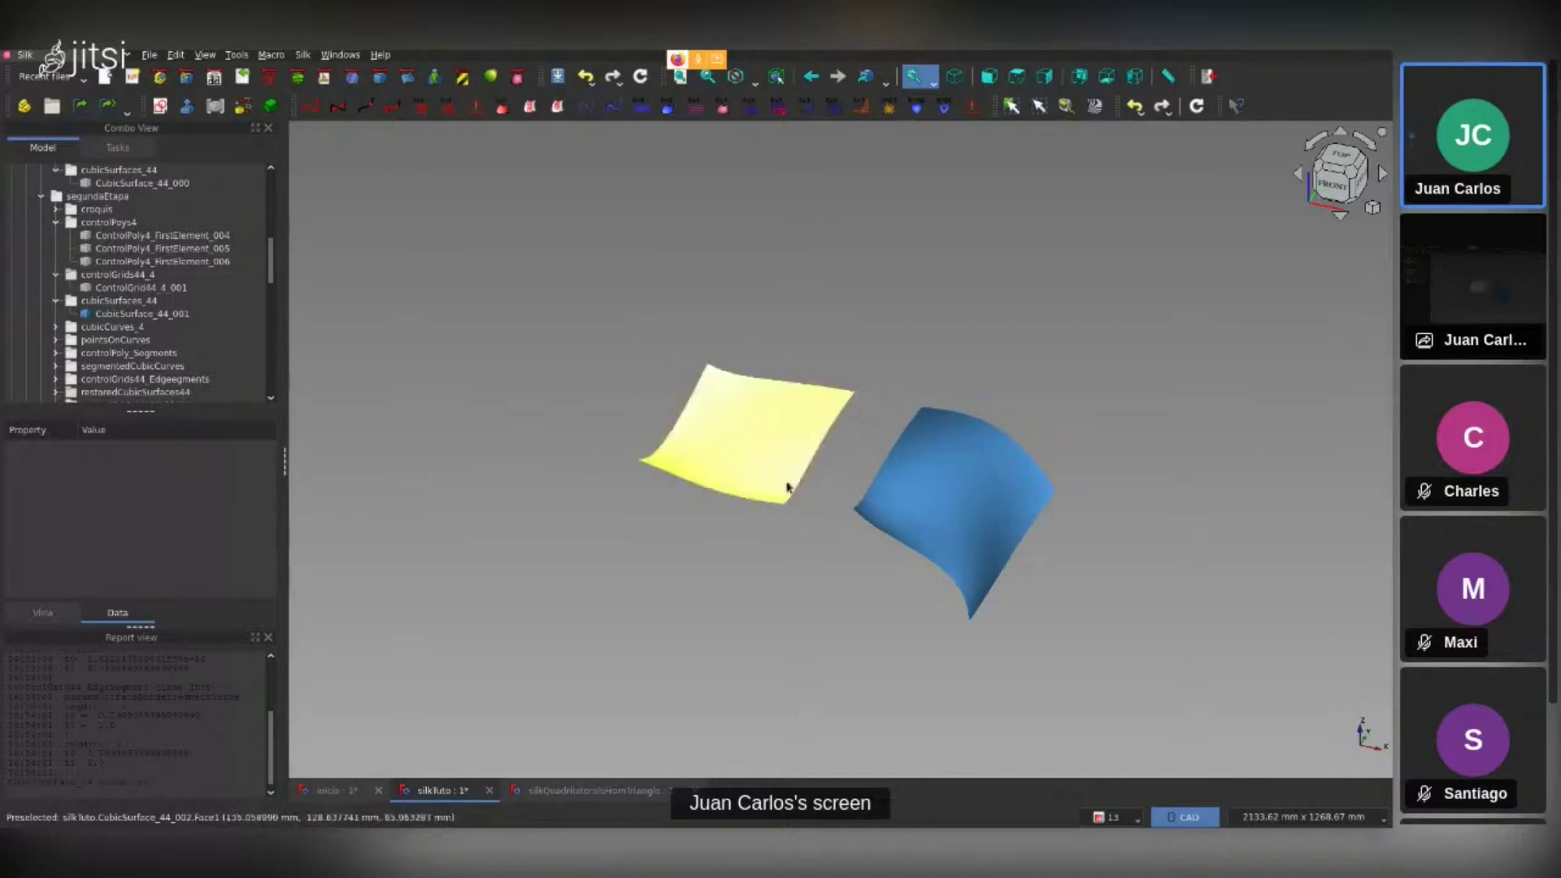
{"action": "scroll", "coordinate": [138, 325], "scroll_direction": "down", "scroll_amount": 3}
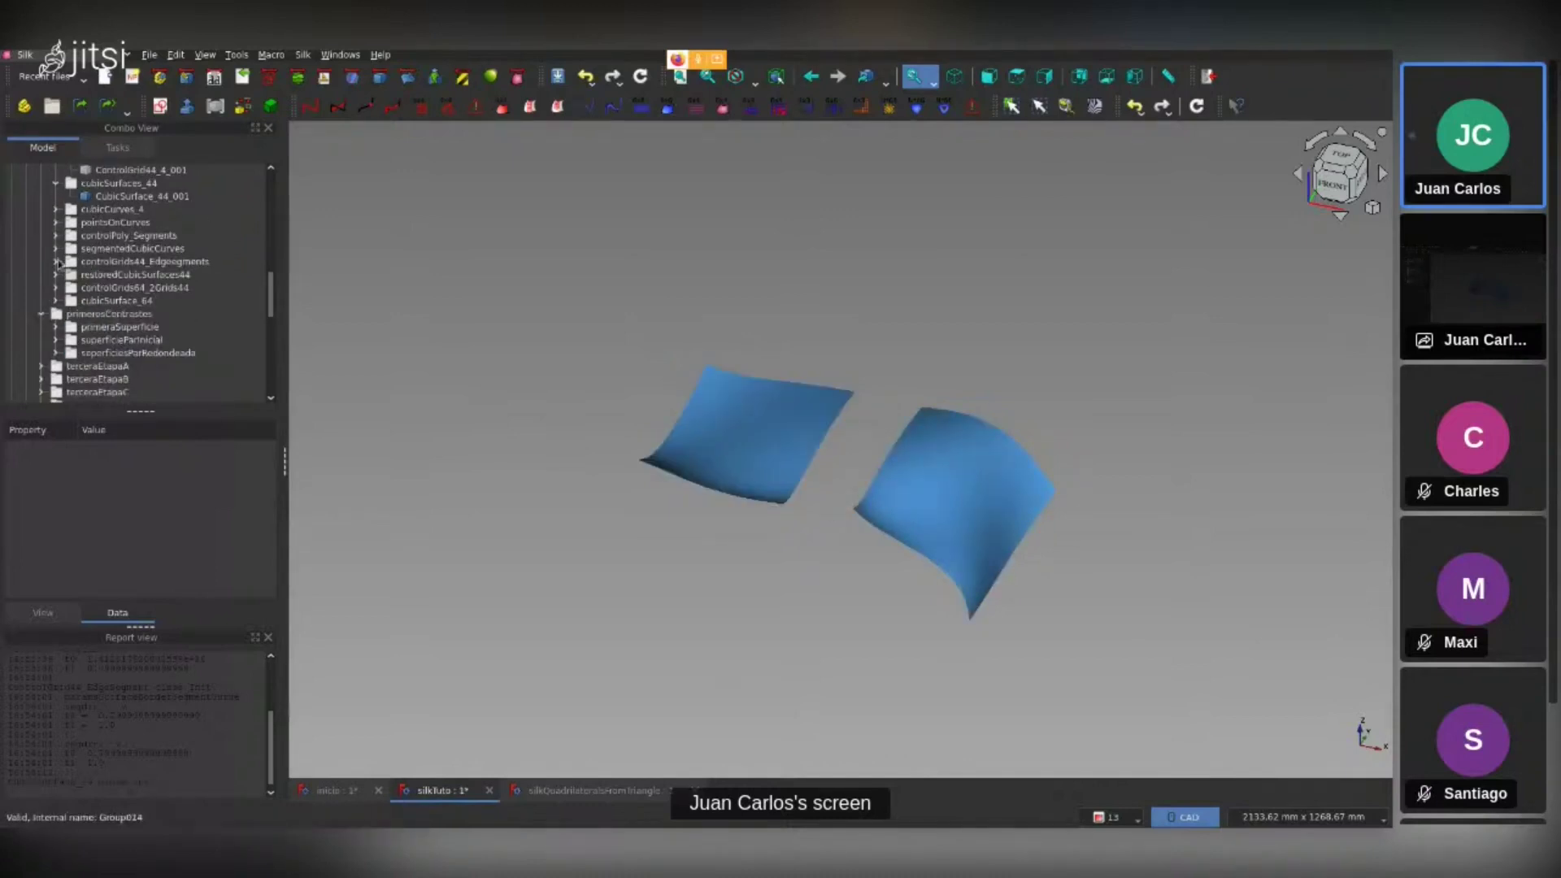
Try joining ControlGrid44_EdgeSegment_001 and _002 into a ControlGrid64, which errors
{"action": "double_click", "coordinate": [98, 262]}
{"action": "left_click", "coordinate": [122, 196]}
{"action": "scroll", "coordinate": [973, 485], "scroll_direction": "up", "scroll_amount": 4}
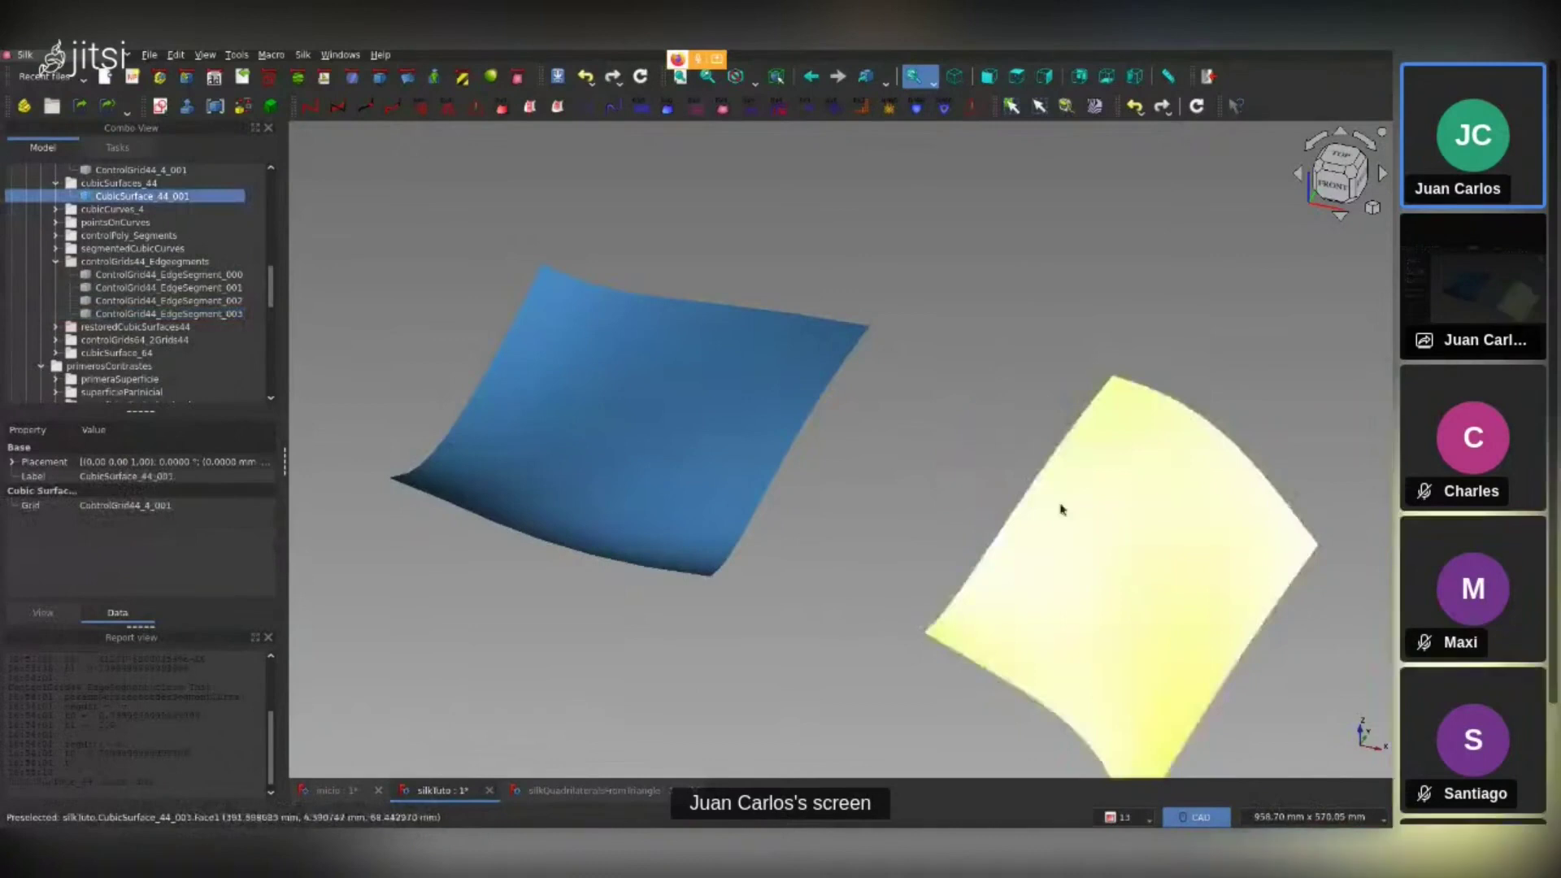
{"action": "left_click", "coordinate": [127, 286]}
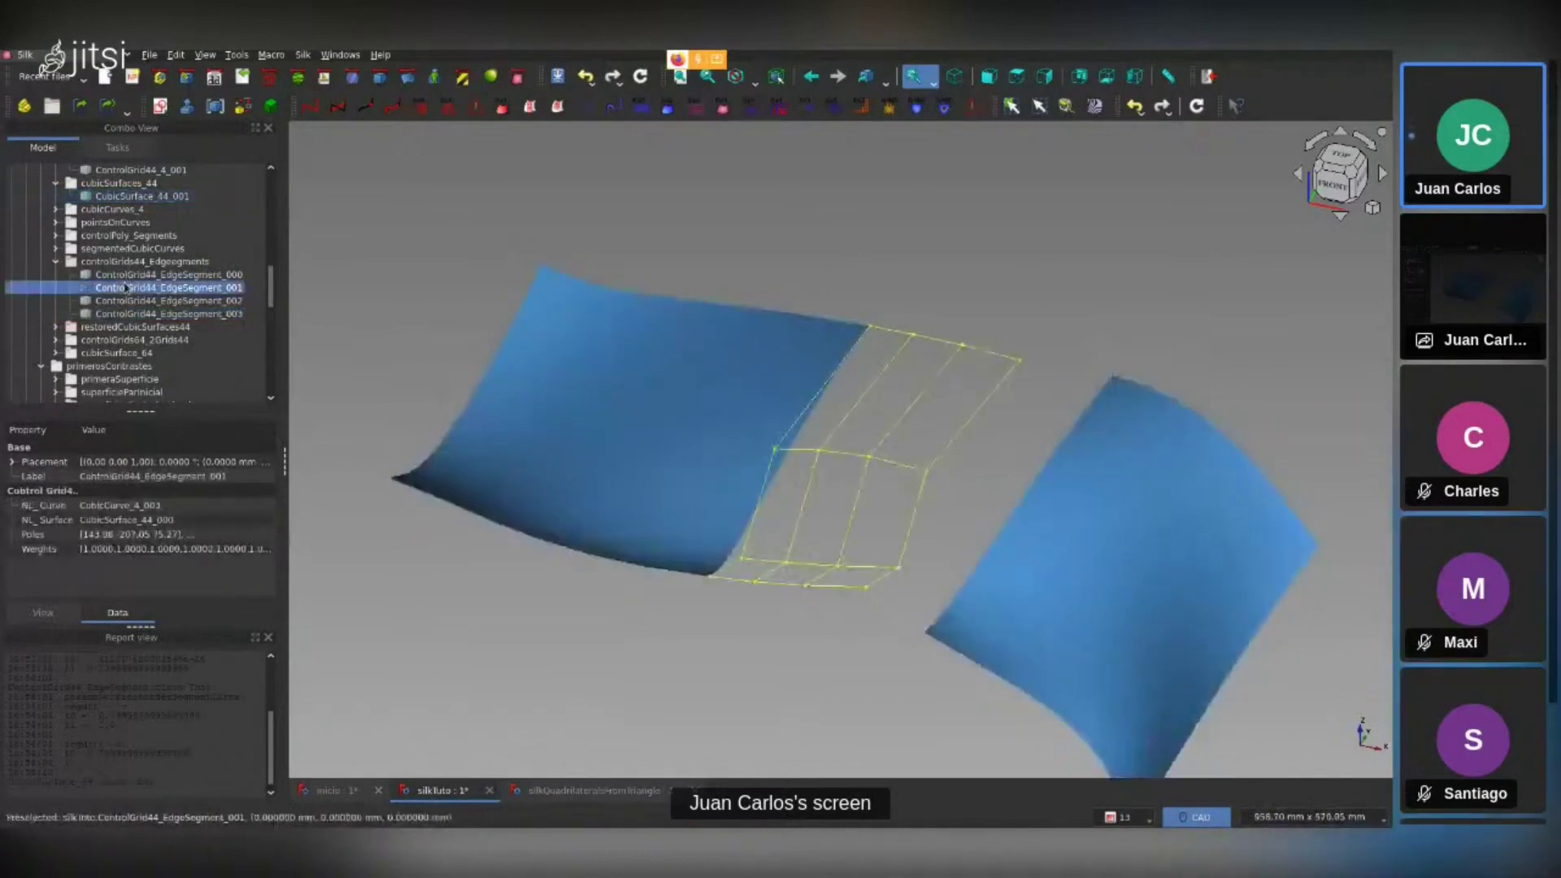
{"action": "left_click", "coordinate": [137, 301]}
{"action": "scroll", "coordinate": [583, 635], "scroll_direction": "down", "scroll_amount": 3}
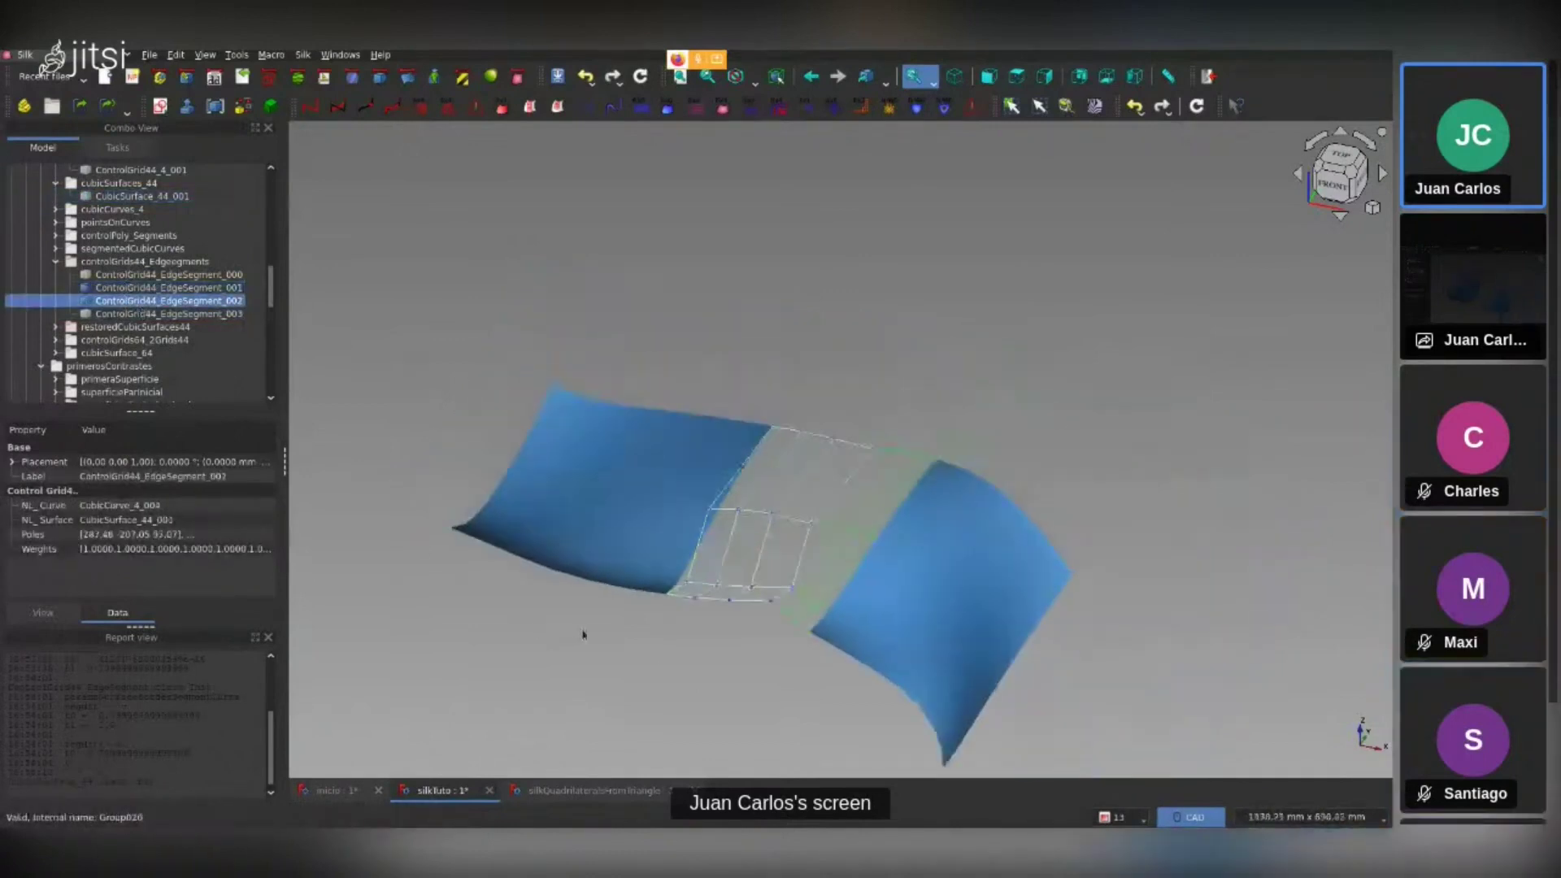
{"action": "mouse_move", "coordinate": [756, 720]}
{"action": "middle_mouse_down"}
{"action": "mouse_move", "coordinate": [870, 662]}
{"action": "mouse_move", "coordinate": [979, 704]}
{"action": "mouse_move", "coordinate": [895, 544]}
{"action": "mouse_move", "coordinate": [749, 690]}
{"action": "middle_mouse_up"}
{"action": "left_click", "coordinate": [749, 690]}
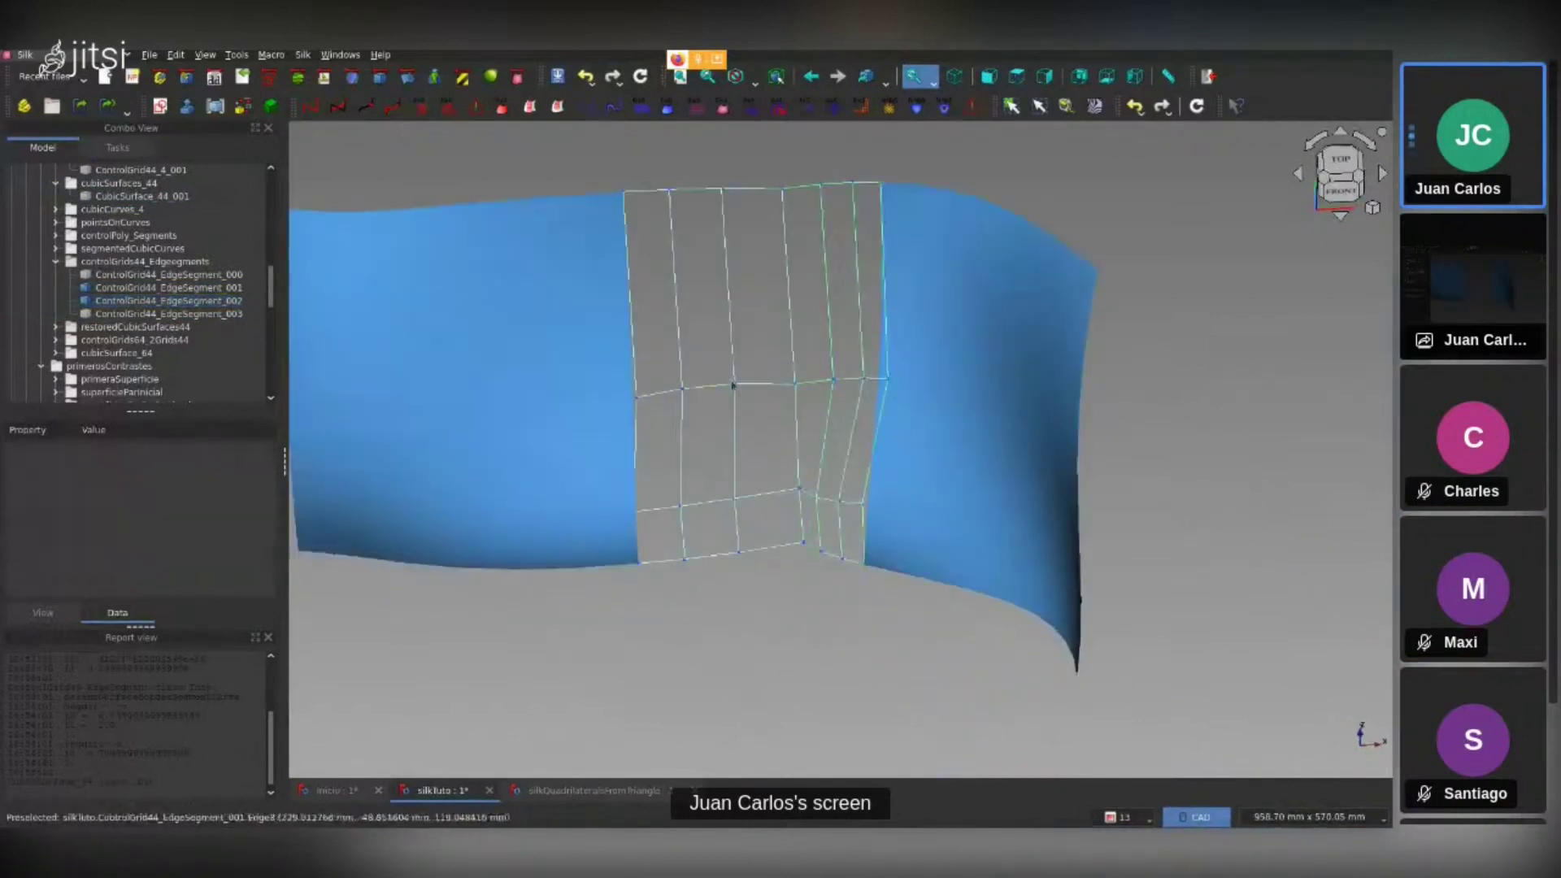
{"action": "left_click", "coordinate": [718, 389]}
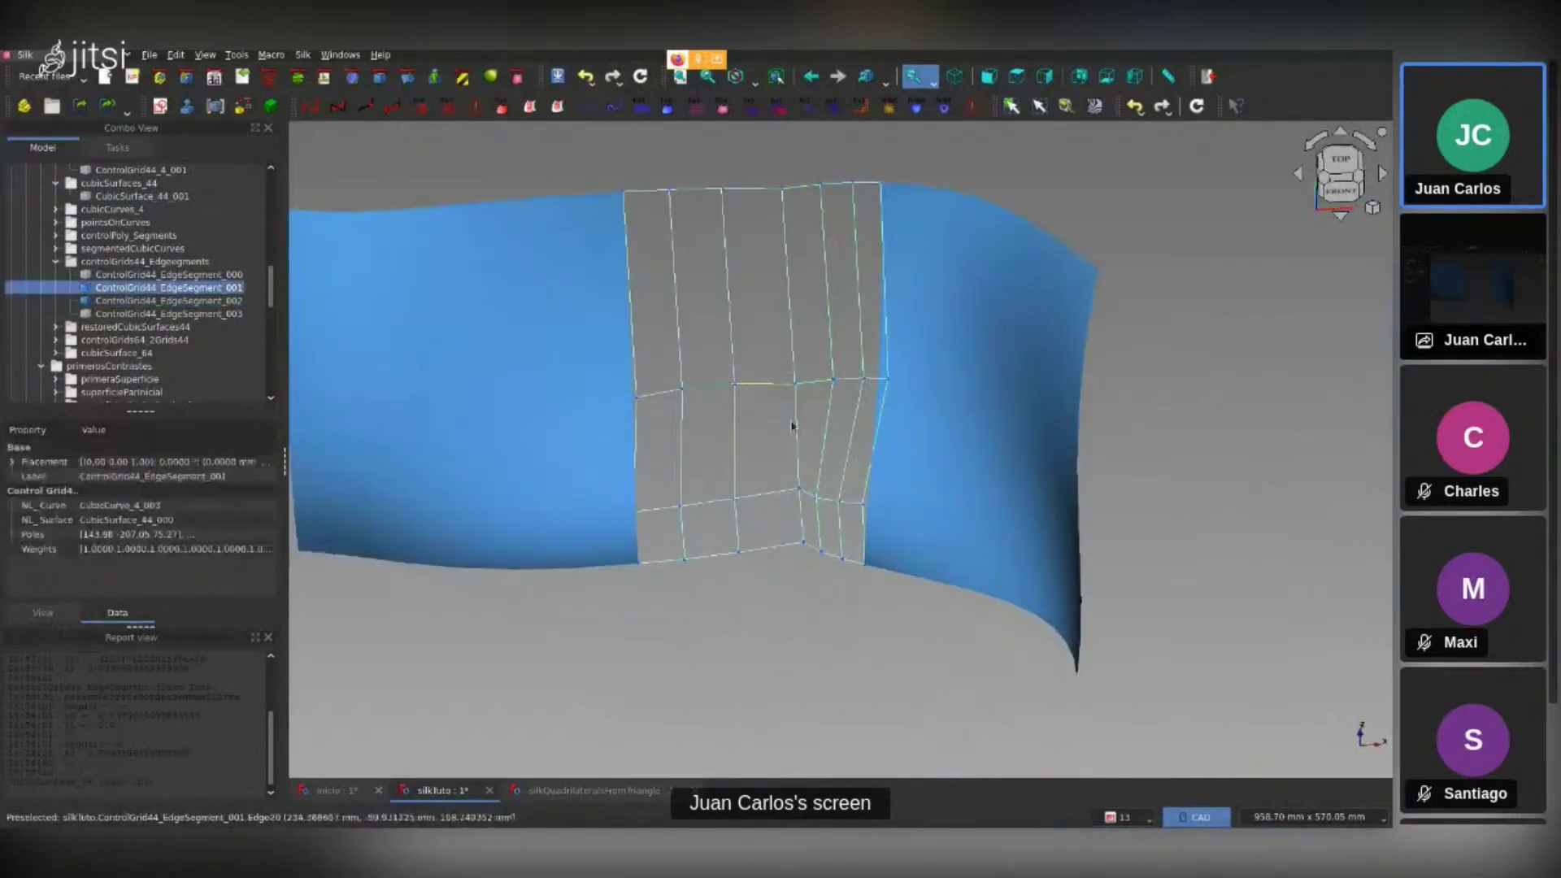
{"action": "left_click", "coordinate": [821, 383], "text": "ctrl"}
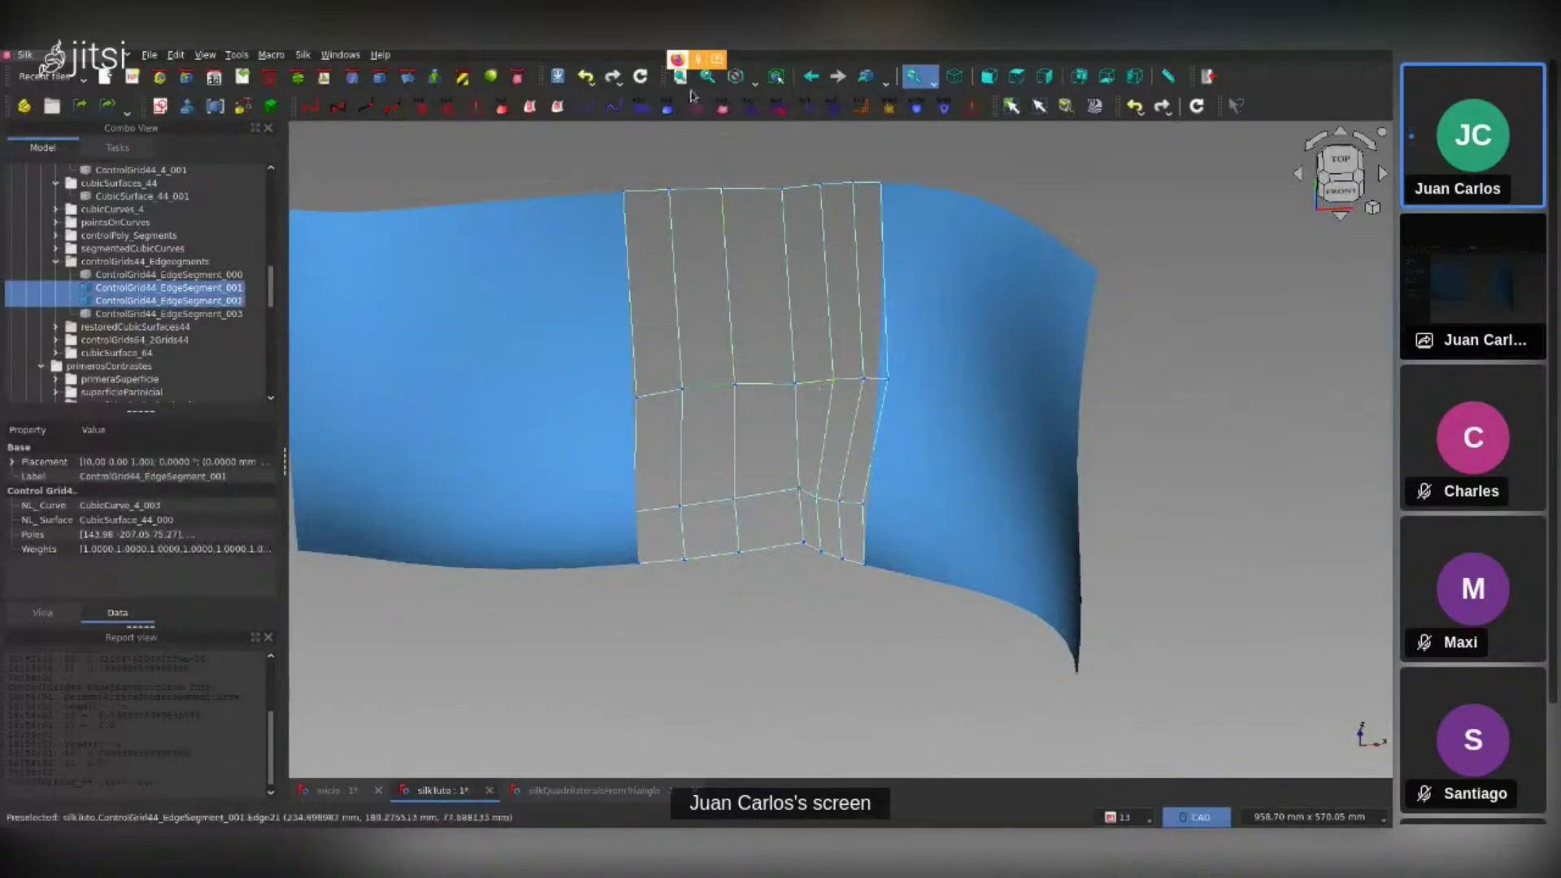
{"action": "left_click", "coordinate": [695, 101]}
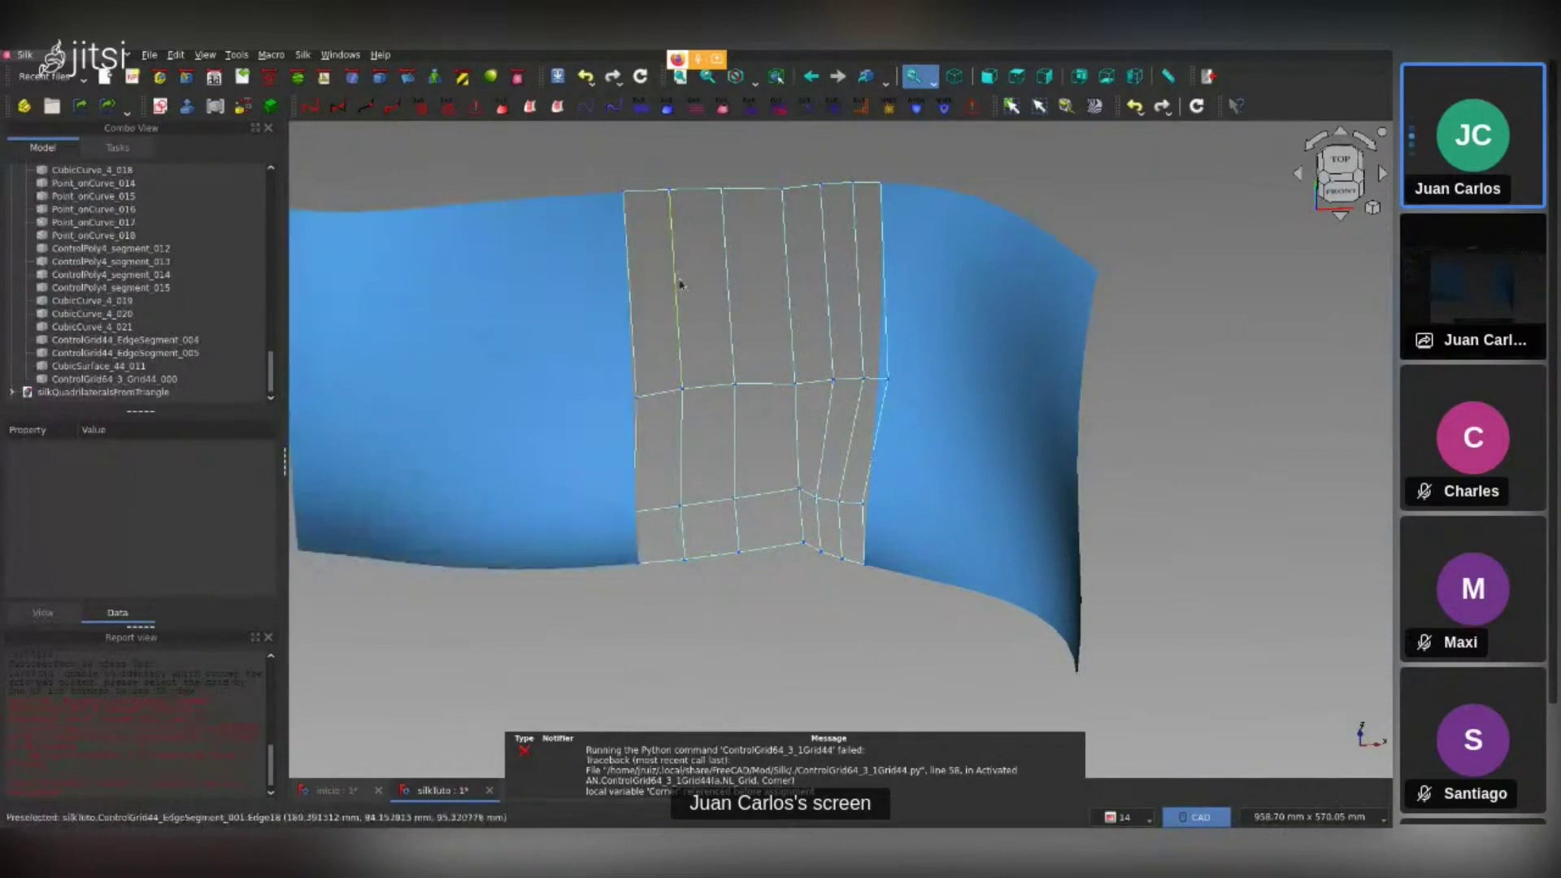
Retry joining the two edge-segment grids, creating ControlGrid64_2Grid44_005
{"action": "left_click", "coordinate": [680, 283]}
{"action": "left_click", "coordinate": [834, 299], "text": "ctrl"}
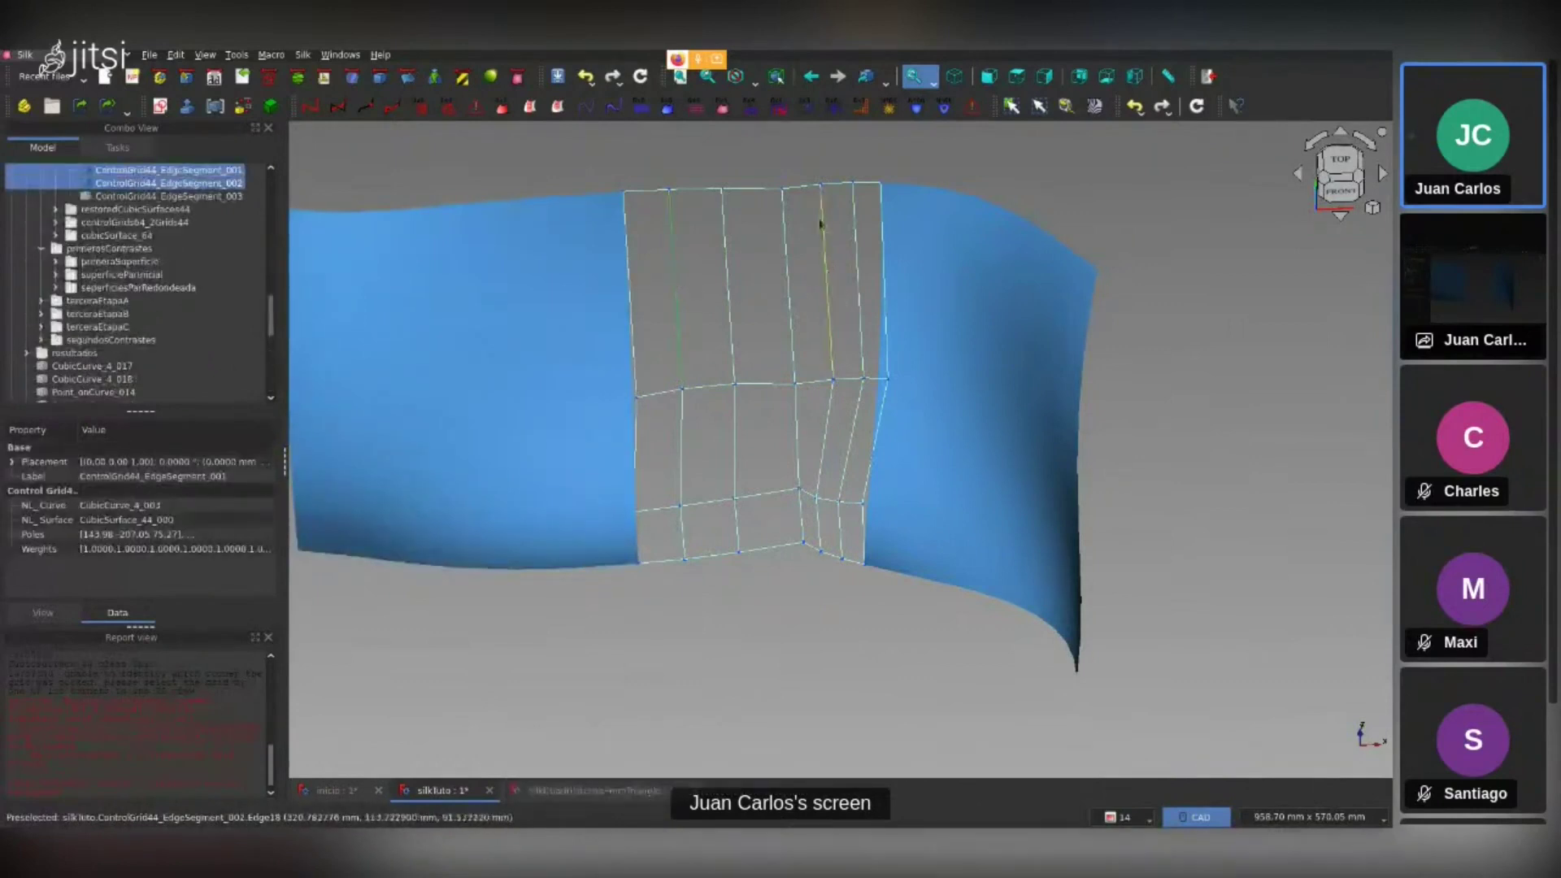
{"action": "left_click", "coordinate": [750, 108]}
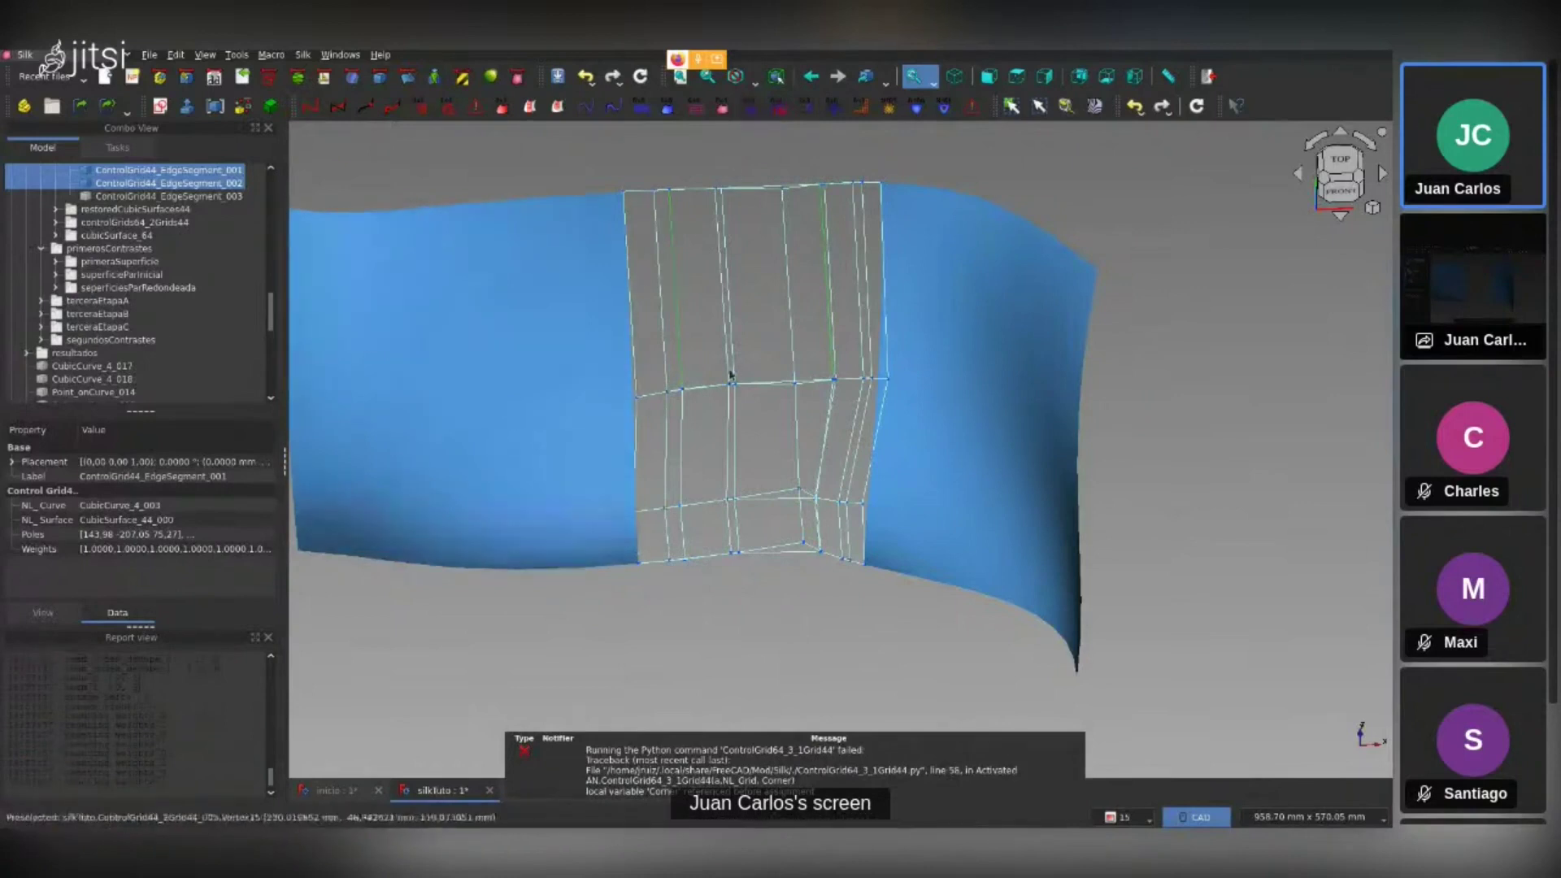
{"action": "scroll", "coordinate": [786, 396], "scroll_direction": "down", "scroll_amount": 3}
{"action": "middle_click_drag", "start_coordinate": [786, 396], "coordinate": [768, 370]}
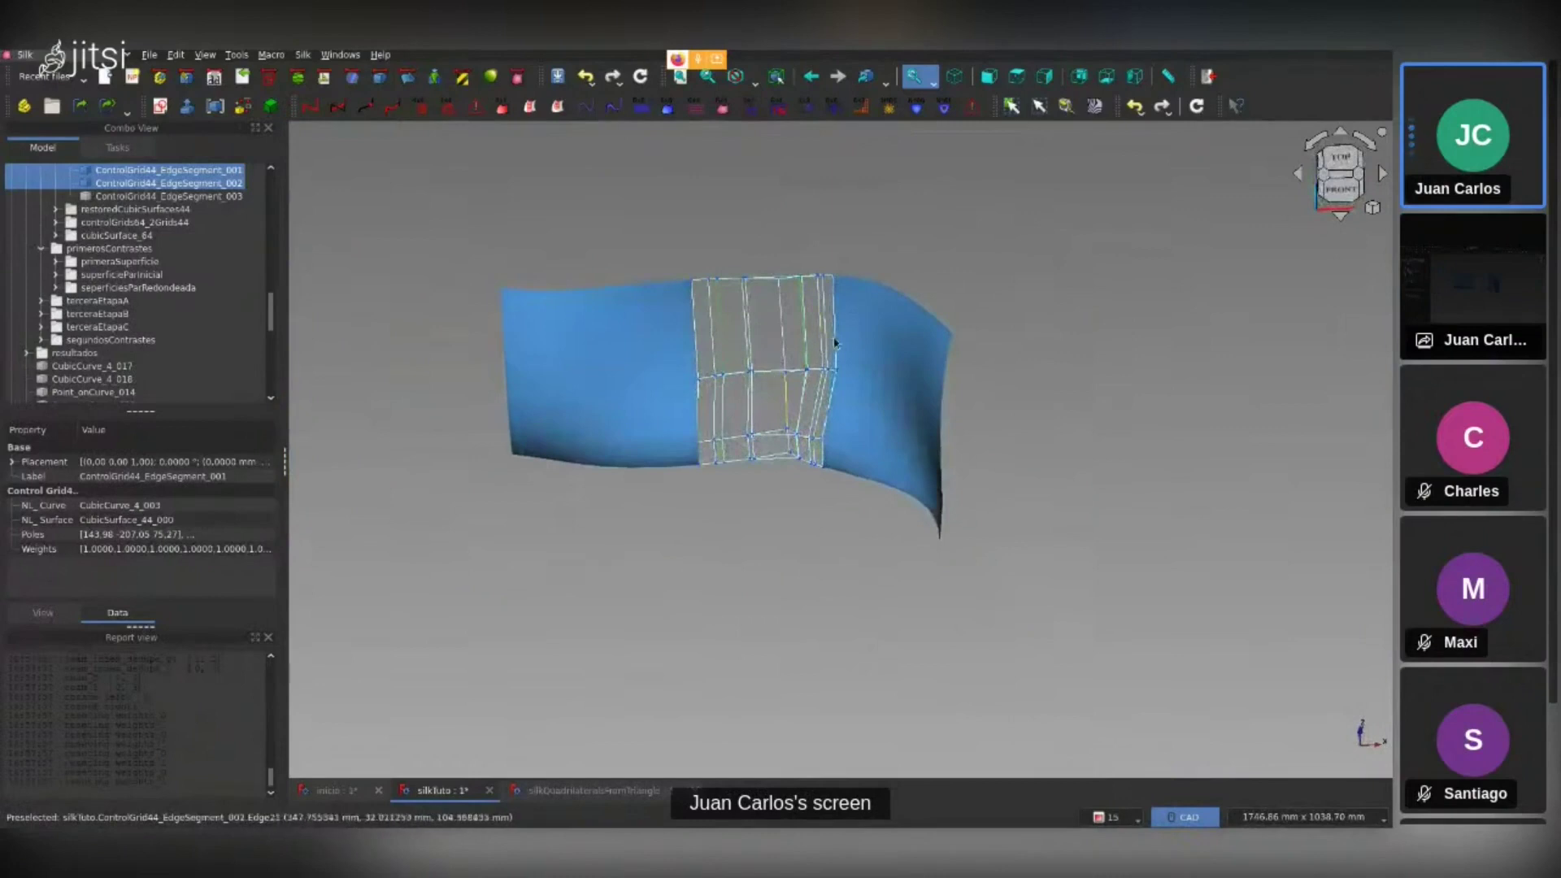
{"action": "scroll", "coordinate": [131, 368], "scroll_direction": "down", "scroll_amount": 10}
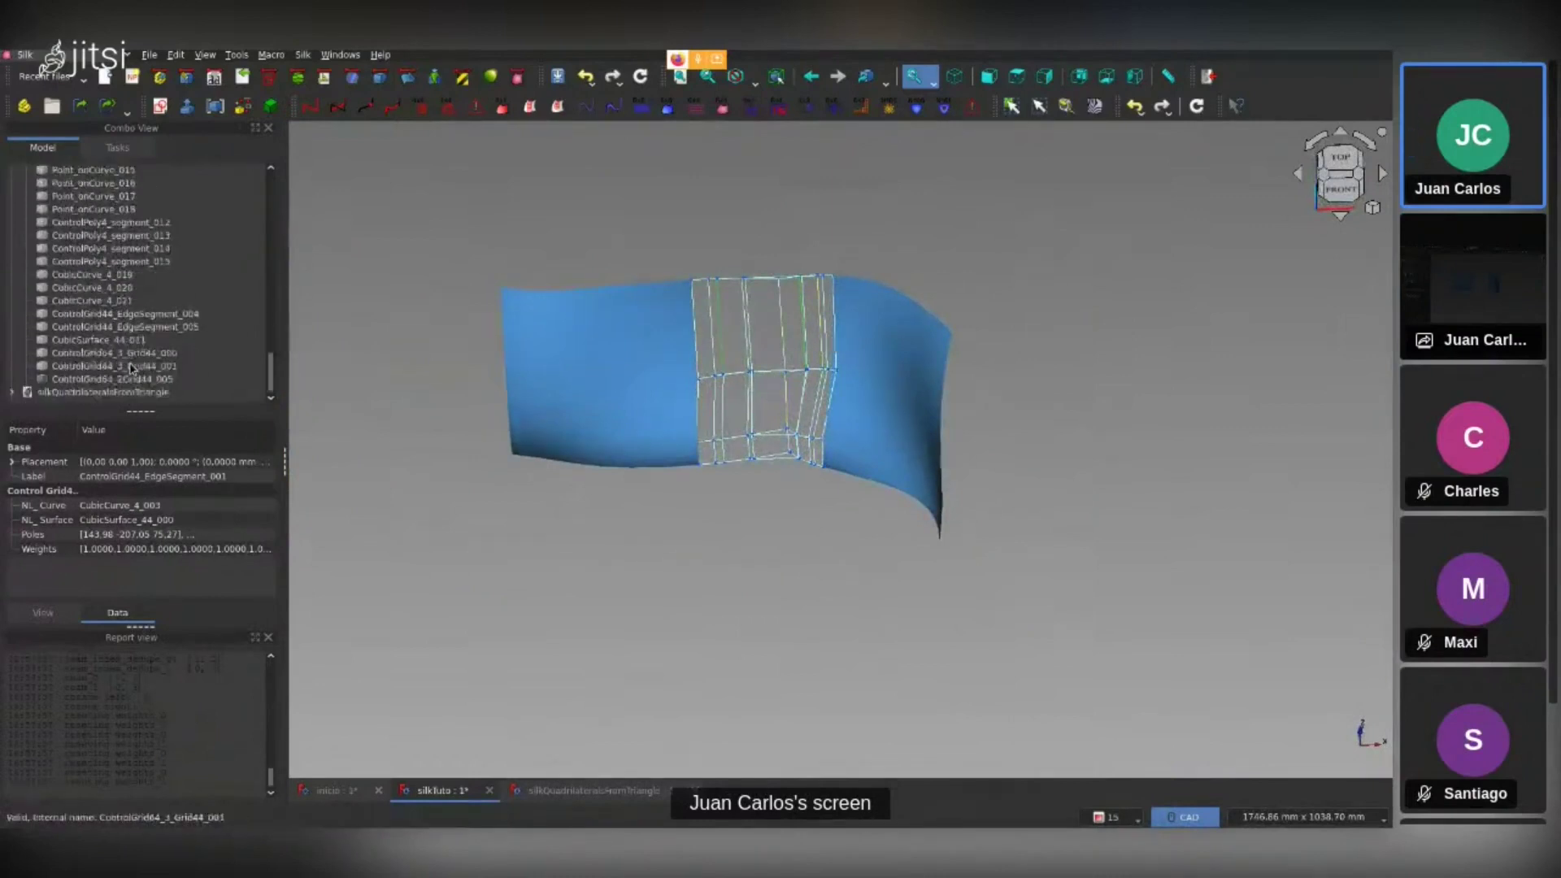
Hide the edge-segment grids, leaving ControlGrid64_2Grid44_005 shown in a front view
{"action": "left_click", "coordinate": [139, 380]}
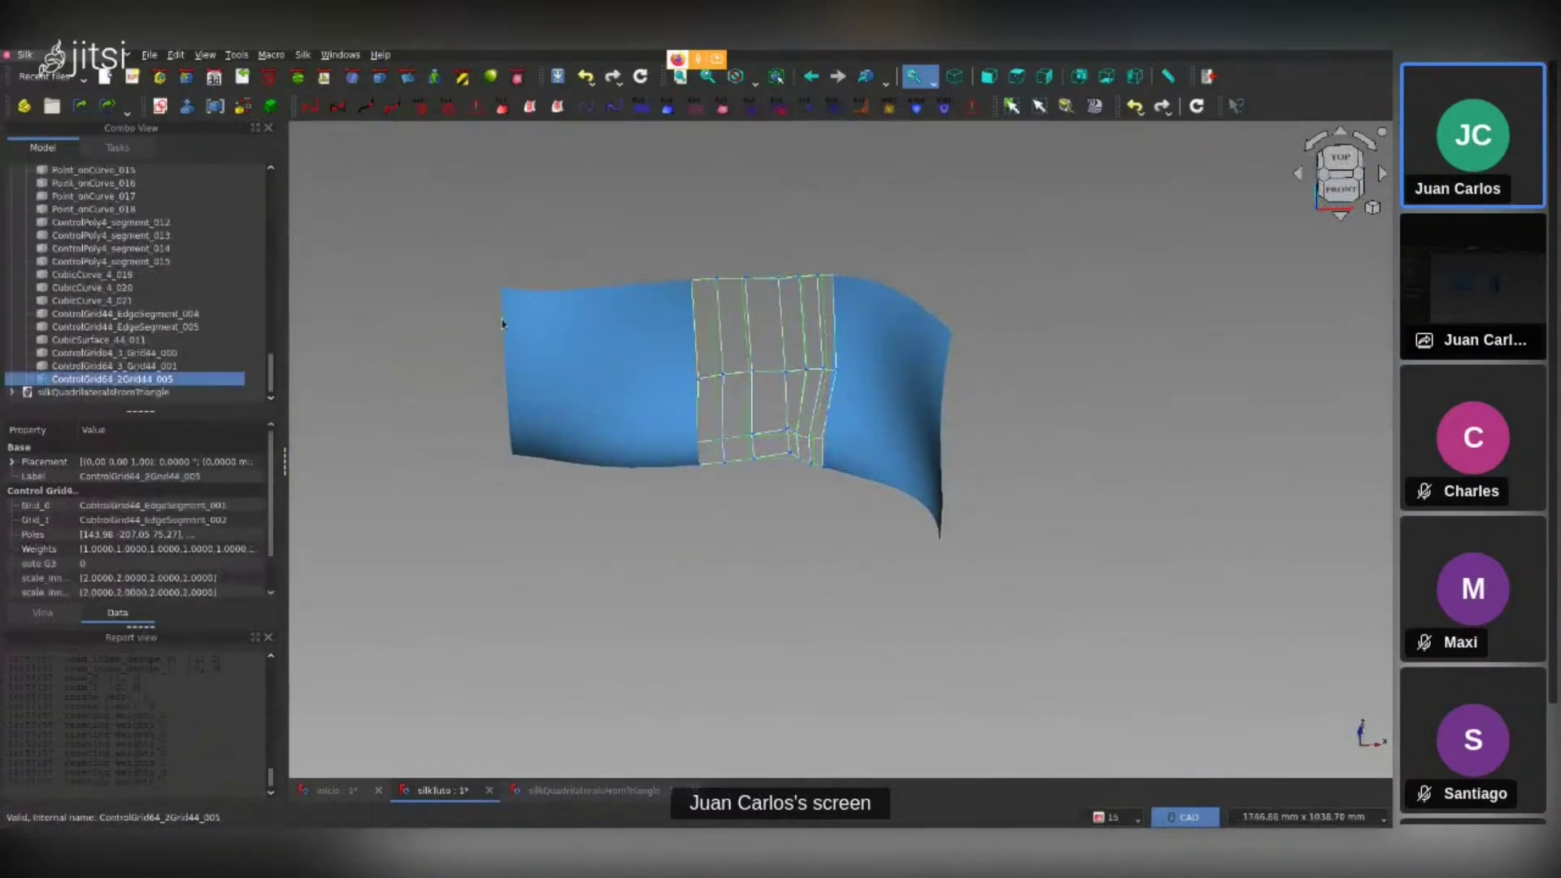
{"action": "key", "text": "space"}
{"action": "left_click", "coordinate": [789, 314]}
{"action": "left_click", "coordinate": [789, 314]}
{"action": "key", "text": "space"}
{"action": "scroll", "coordinate": [150, 363], "scroll_direction": "down", "scroll_amount": 5}
{"action": "scroll", "coordinate": [151, 363], "scroll_direction": "down", "scroll_amount": 5}
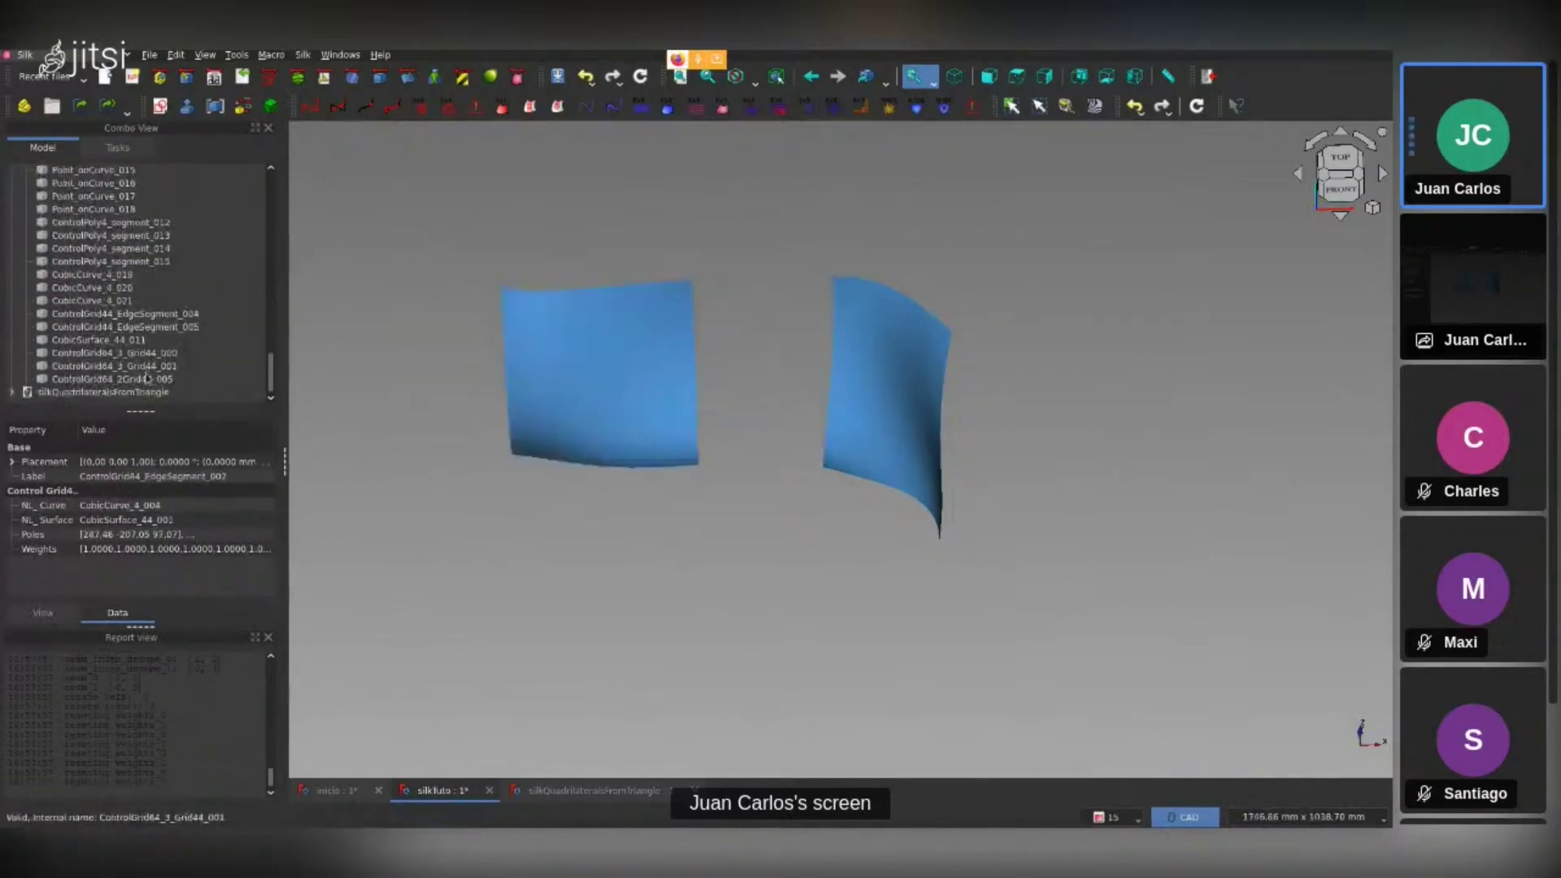
{"action": "left_click", "coordinate": [146, 379]}
{"action": "mouse_move", "coordinate": [687, 470]}
{"action": "middle_mouse_down"}
{"action": "mouse_move", "coordinate": [719, 371]}
{"action": "mouse_move", "coordinate": [732, 439]}
{"action": "mouse_move", "coordinate": [687, 432]}
{"action": "middle_mouse_up"}
{"action": "scroll", "coordinate": [756, 430], "scroll_direction": "up", "scroll_amount": 3}
{"action": "scroll", "coordinate": [772, 416], "scroll_direction": "up", "scroll_amount": 3}
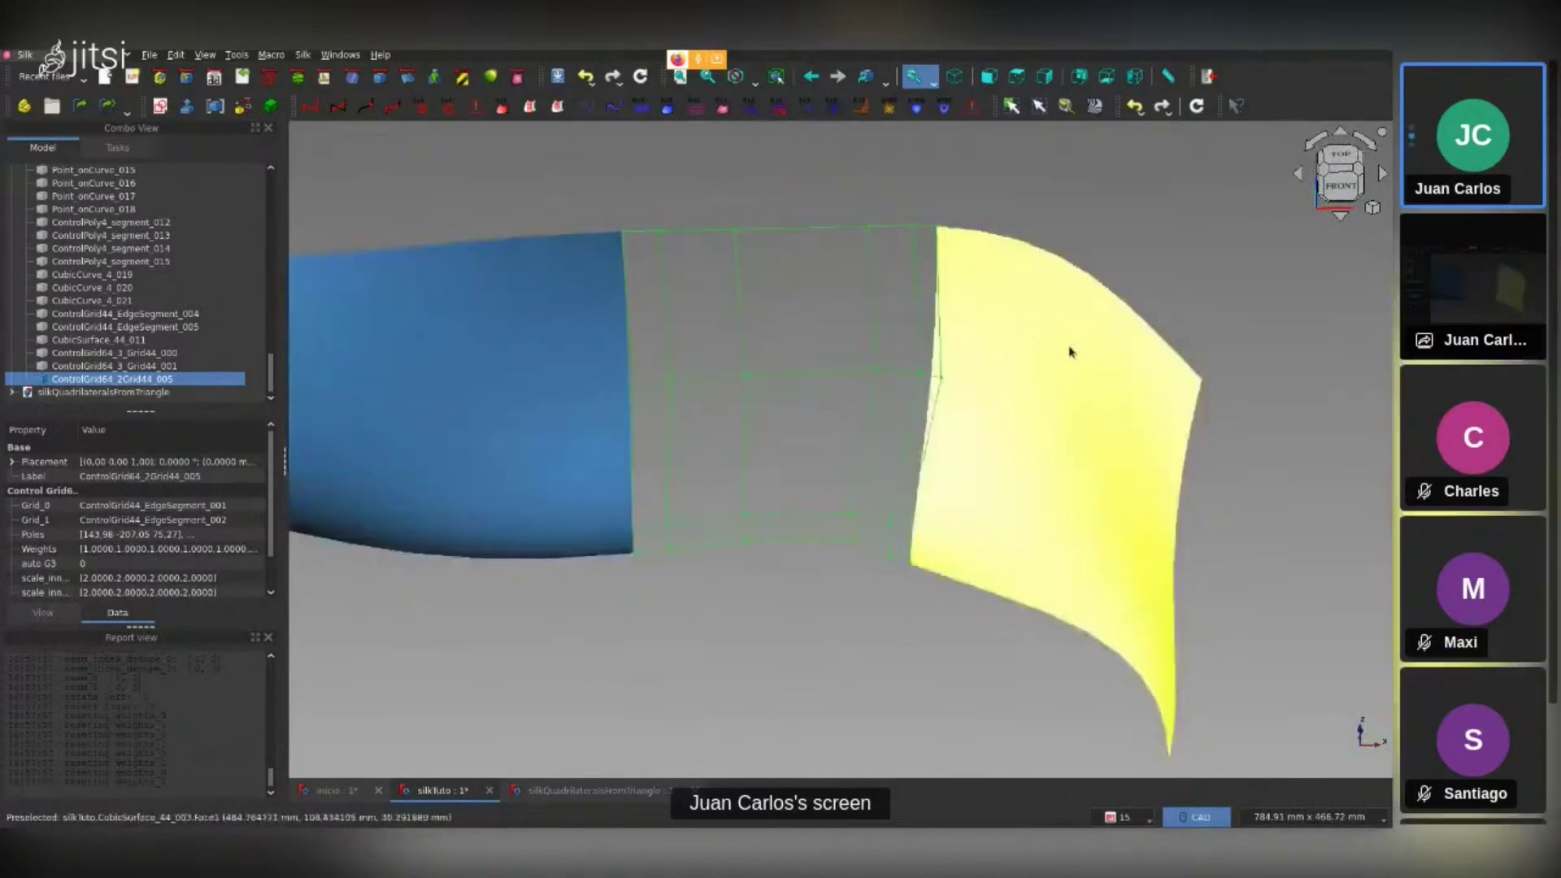
{"action": "left_click", "coordinate": [817, 663]}
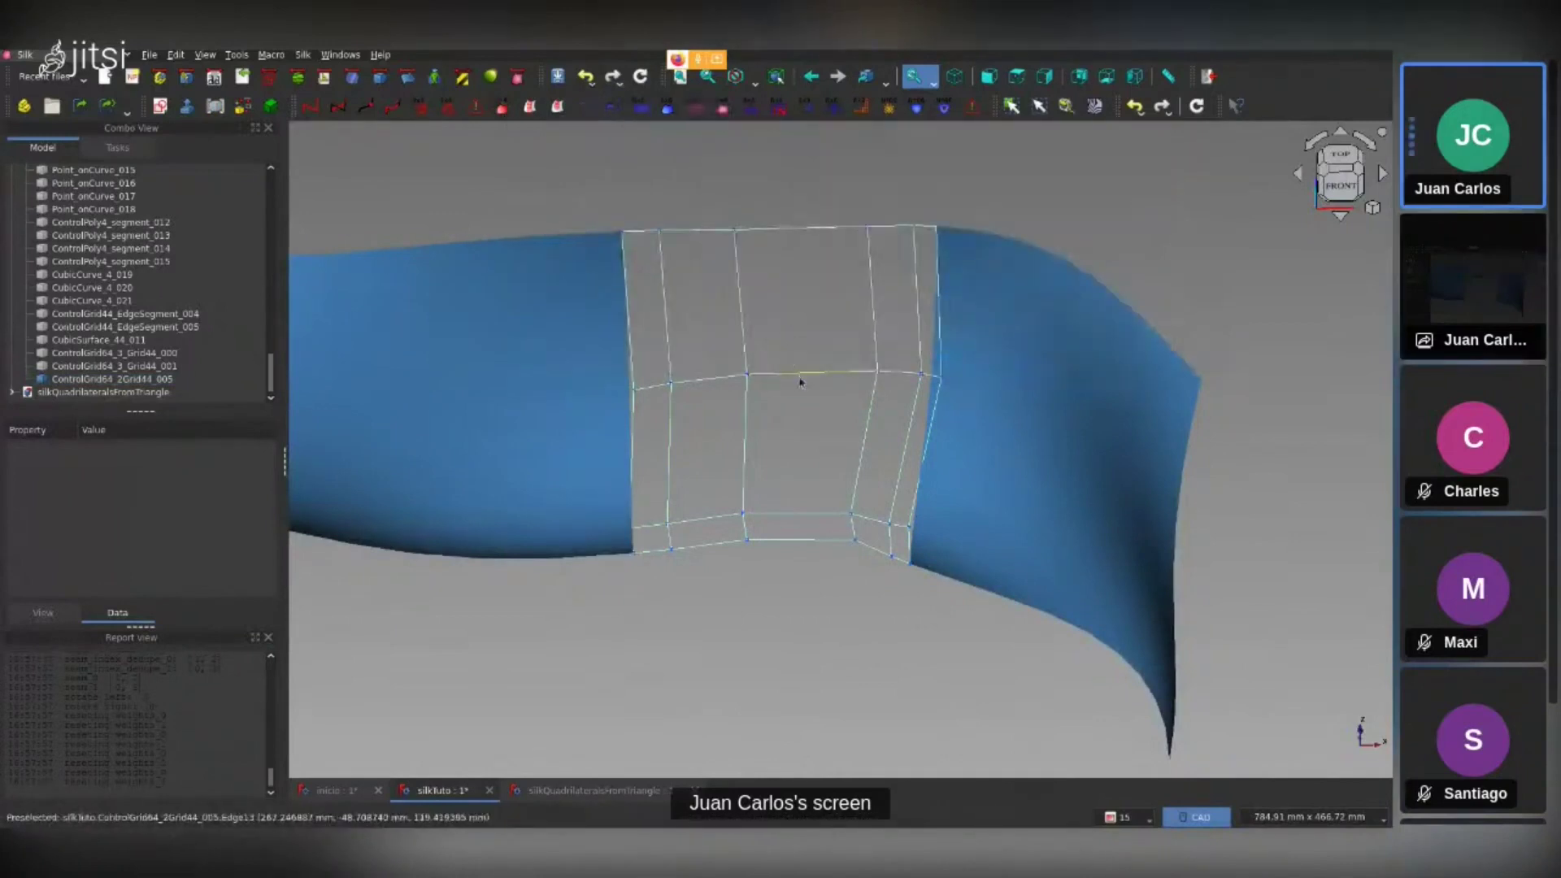
{"action": "left_click", "coordinate": [801, 382]}
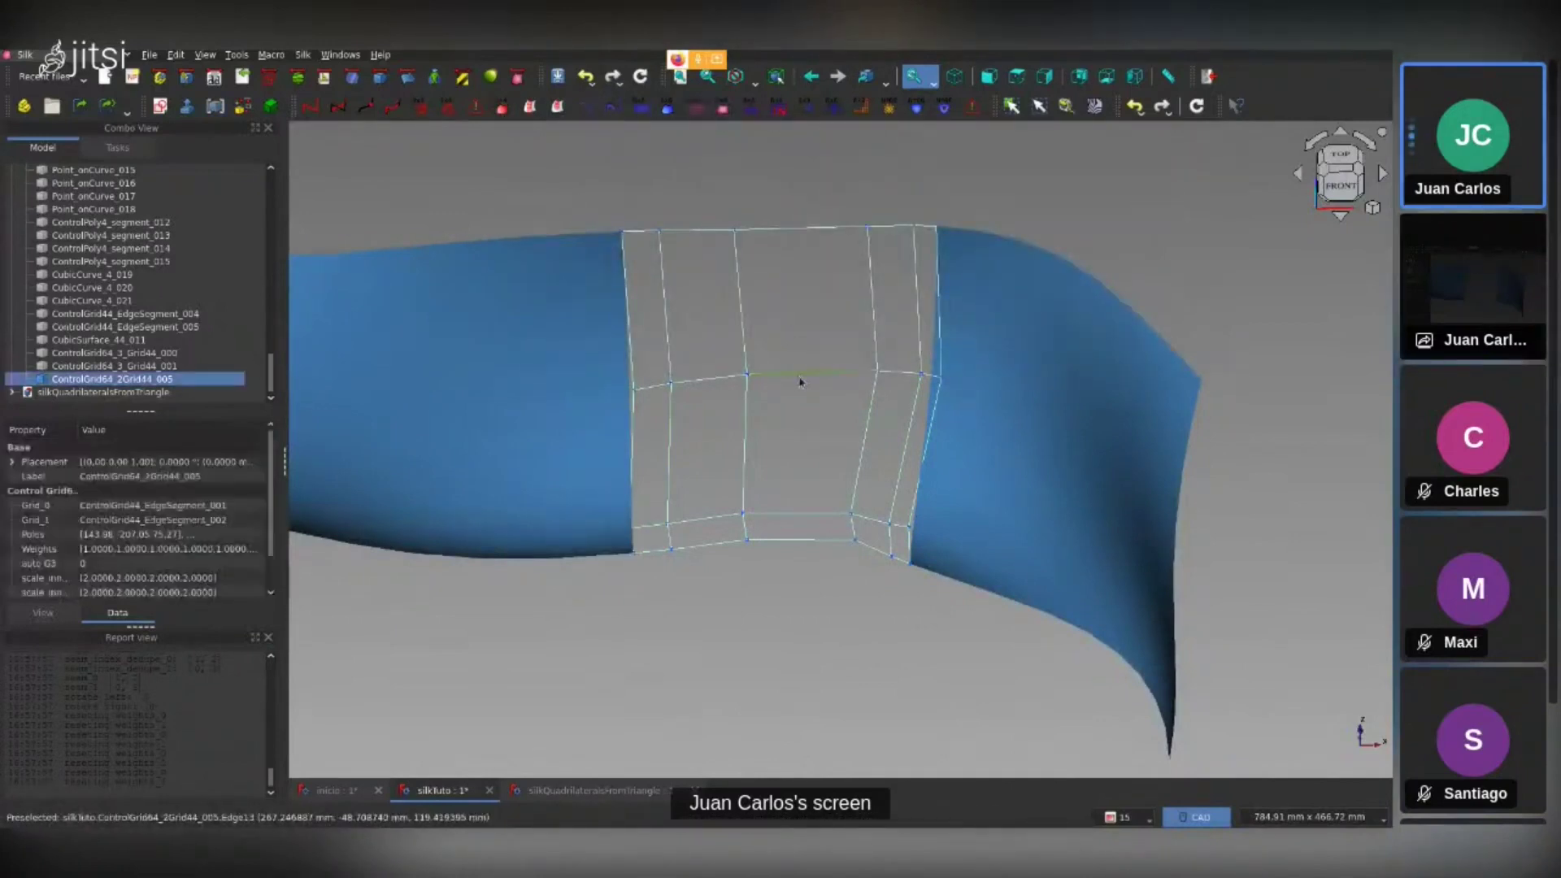
Generate CubicSurface_64_005 from ControlGrid64_2Grid44_005 and orbit to inspect it
{"action": "left_click", "coordinate": [709, 106]}
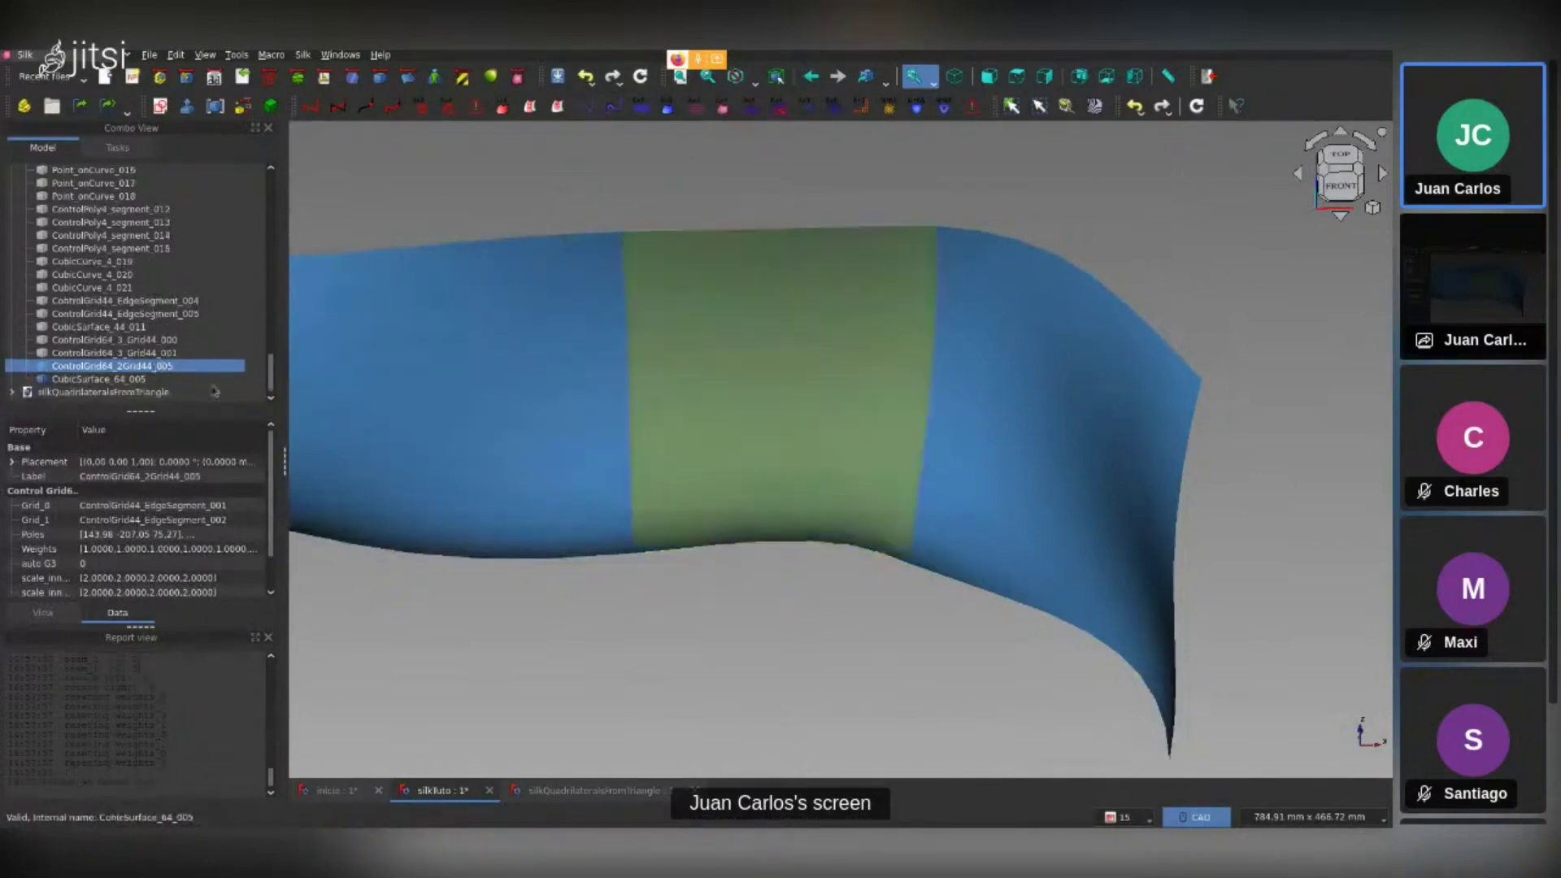
{"action": "mouse_move", "coordinate": [795, 481]}
{"action": "middle_mouse_down"}
{"action": "mouse_move", "coordinate": [793, 656]}
{"action": "mouse_move", "coordinate": [812, 522]}
{"action": "mouse_move", "coordinate": [719, 640]}
{"action": "middle_mouse_up"}
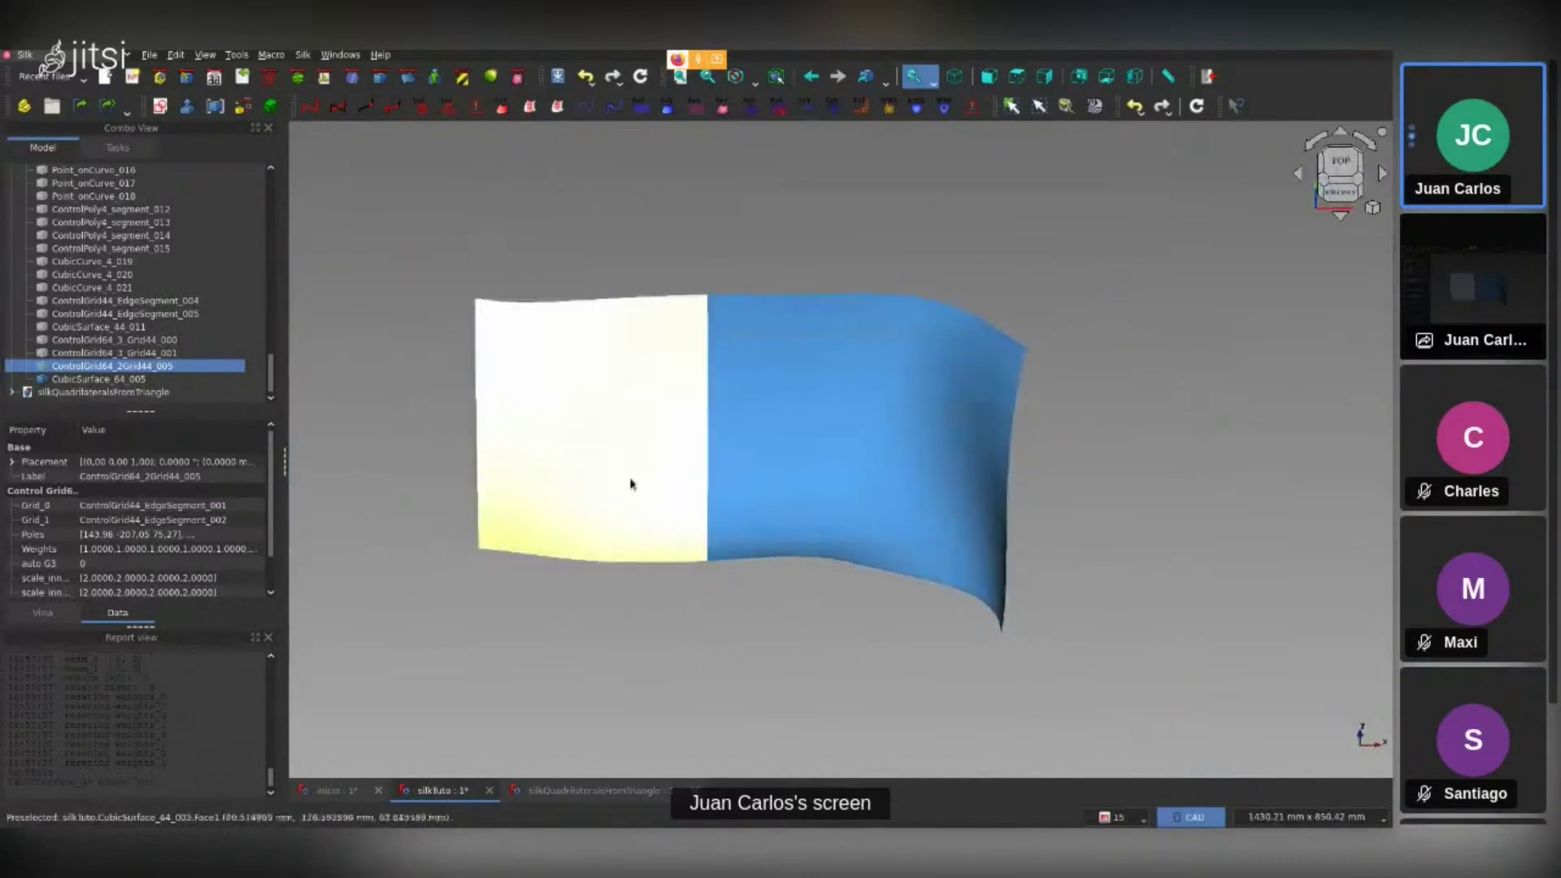
{"action": "scroll", "coordinate": [1117, 374], "scroll_direction": "up", "scroll_amount": 1}
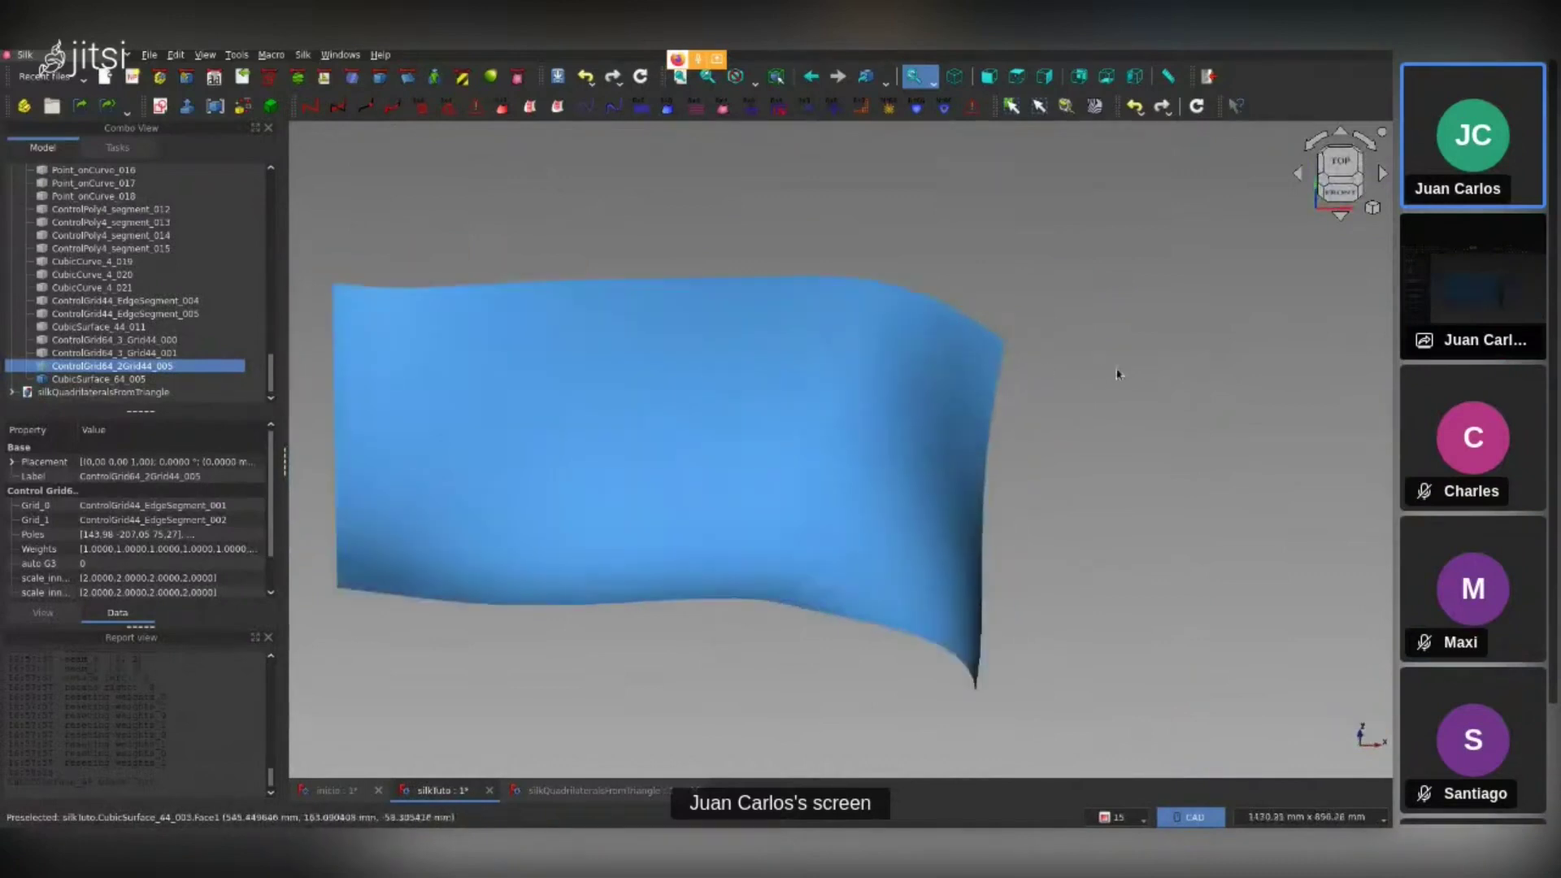
Apply zebra stripes at a much denser scale, orbit the surface, then remove them
{"action": "left_click", "coordinate": [1095, 114]}
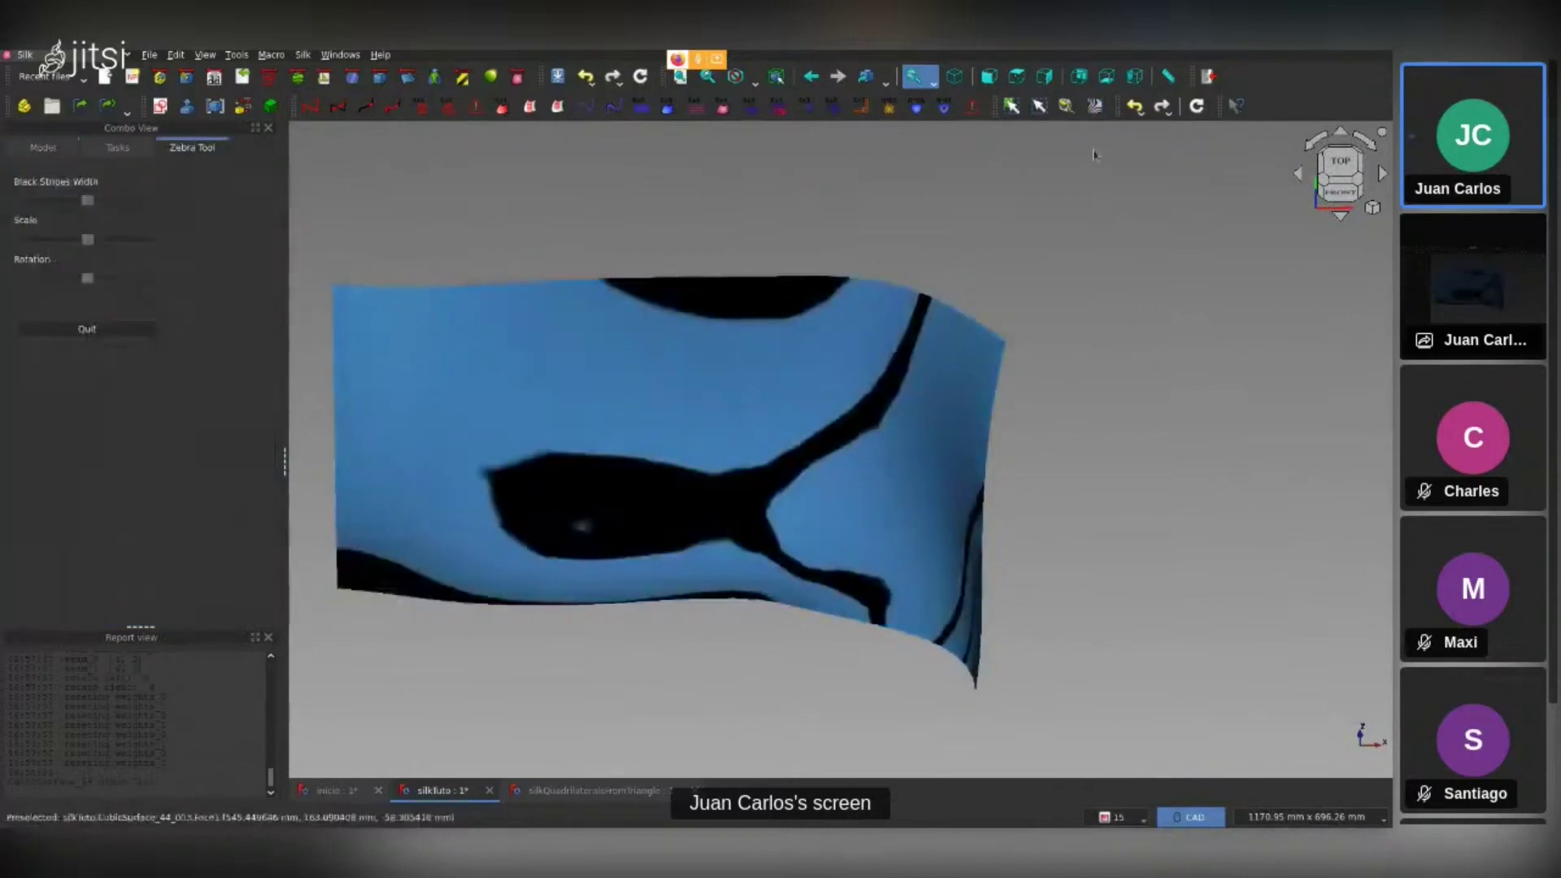
{"action": "scroll", "coordinate": [1097, 240], "scroll_direction": "down", "scroll_amount": 2}
{"action": "key", "text": "2"}
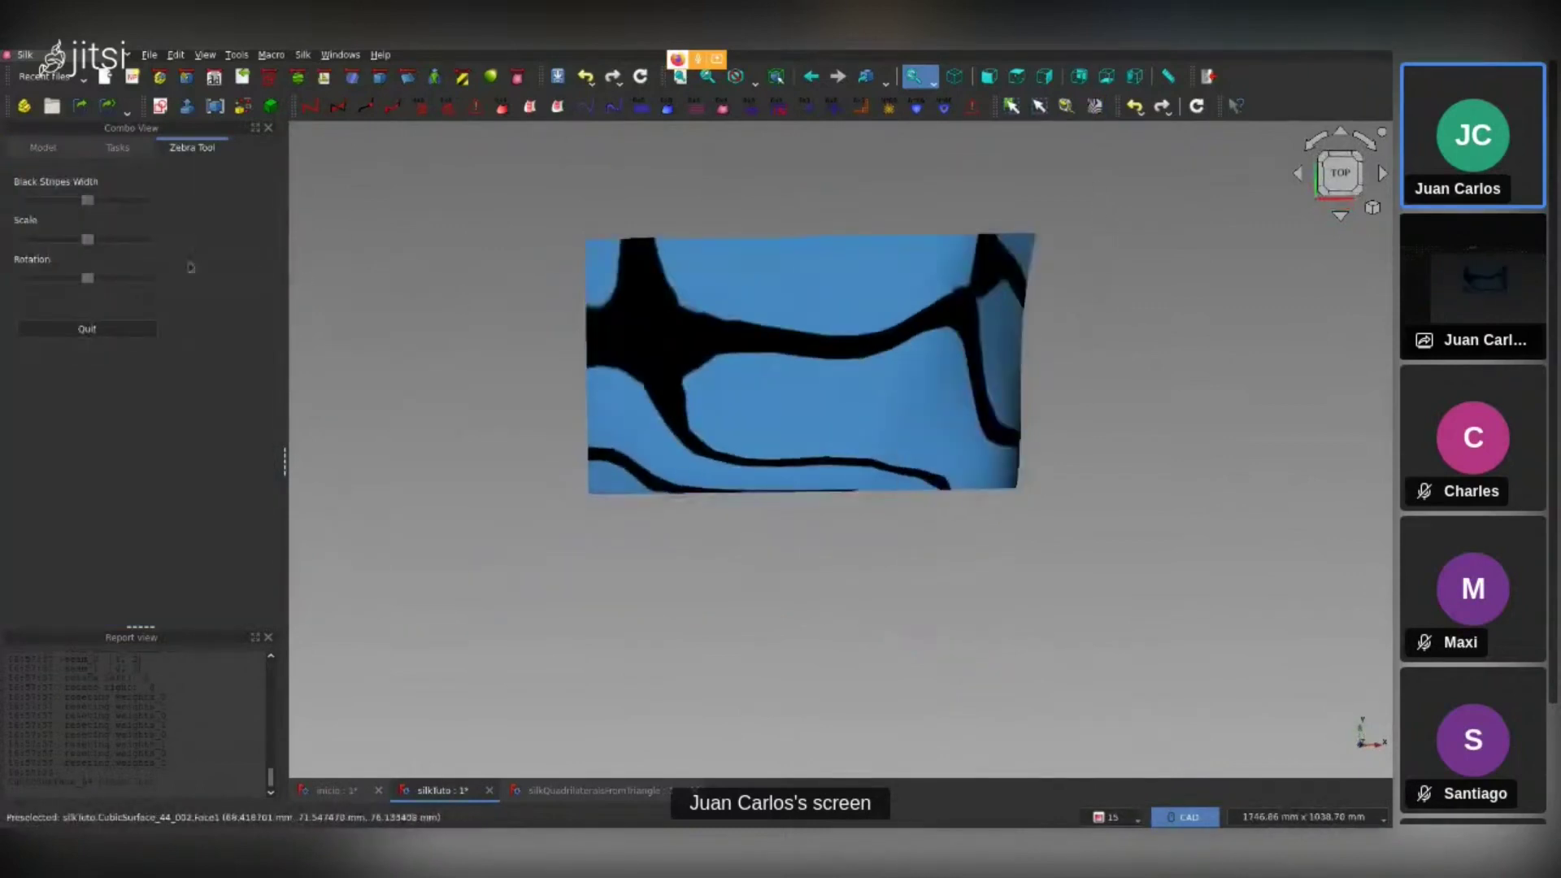
{"action": "mouse_move", "coordinate": [91, 245]}
{"action": "left_mouse_down"}
{"action": "mouse_move", "coordinate": [122, 263]}
{"action": "mouse_move", "coordinate": [72, 283]}
{"action": "mouse_move", "coordinate": [146, 241]}
{"action": "left_mouse_up"}
{"action": "key", "text": "0"}
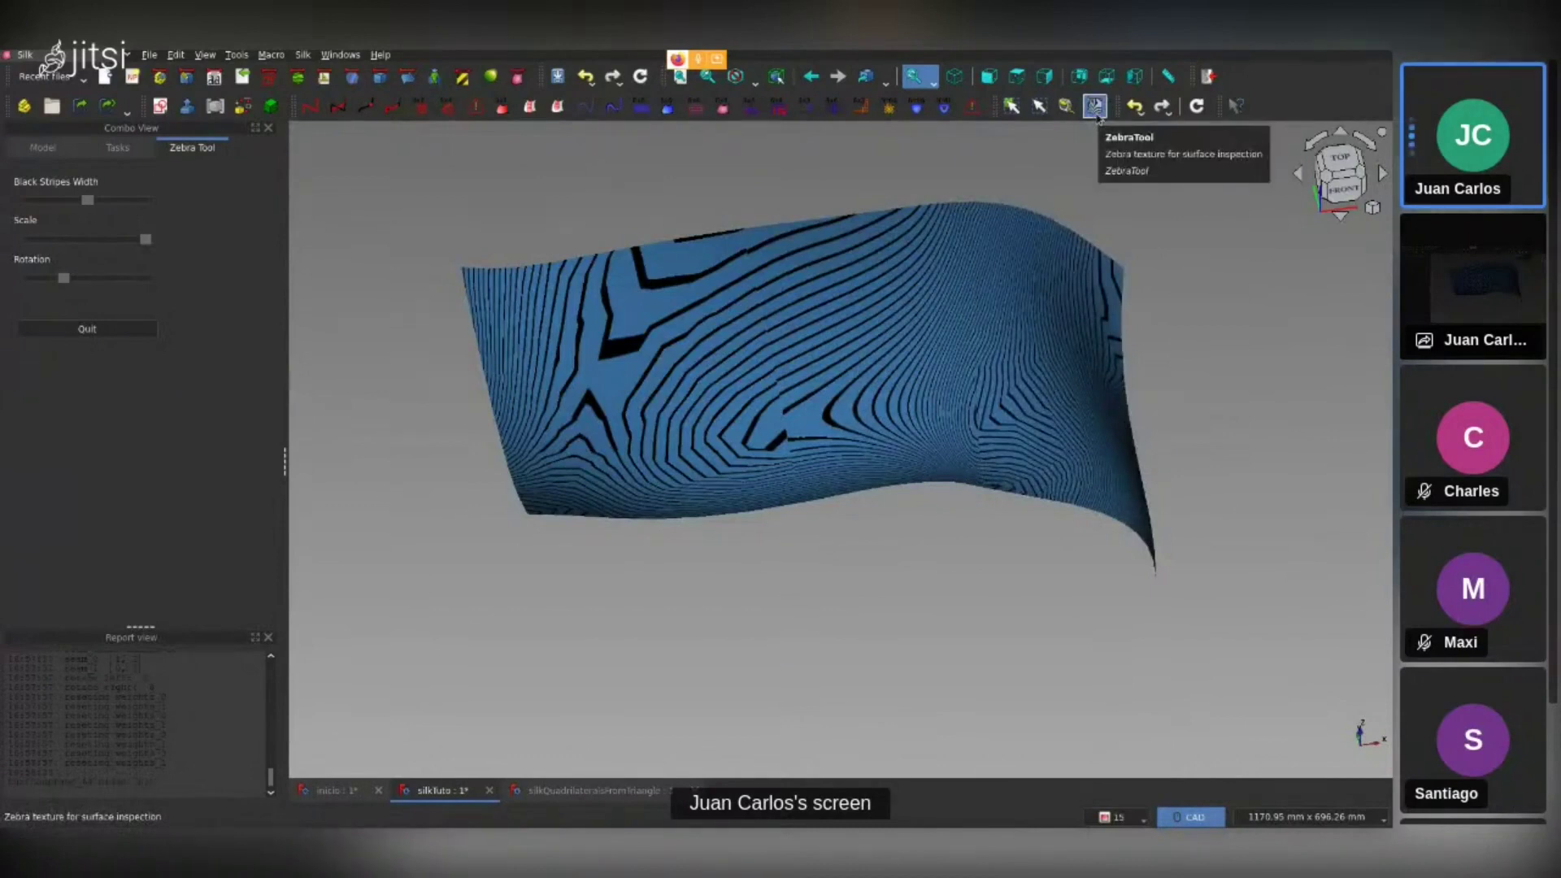
{"action": "middle_click_drag", "start_coordinate": [1104, 309], "coordinate": [1045, 342]}
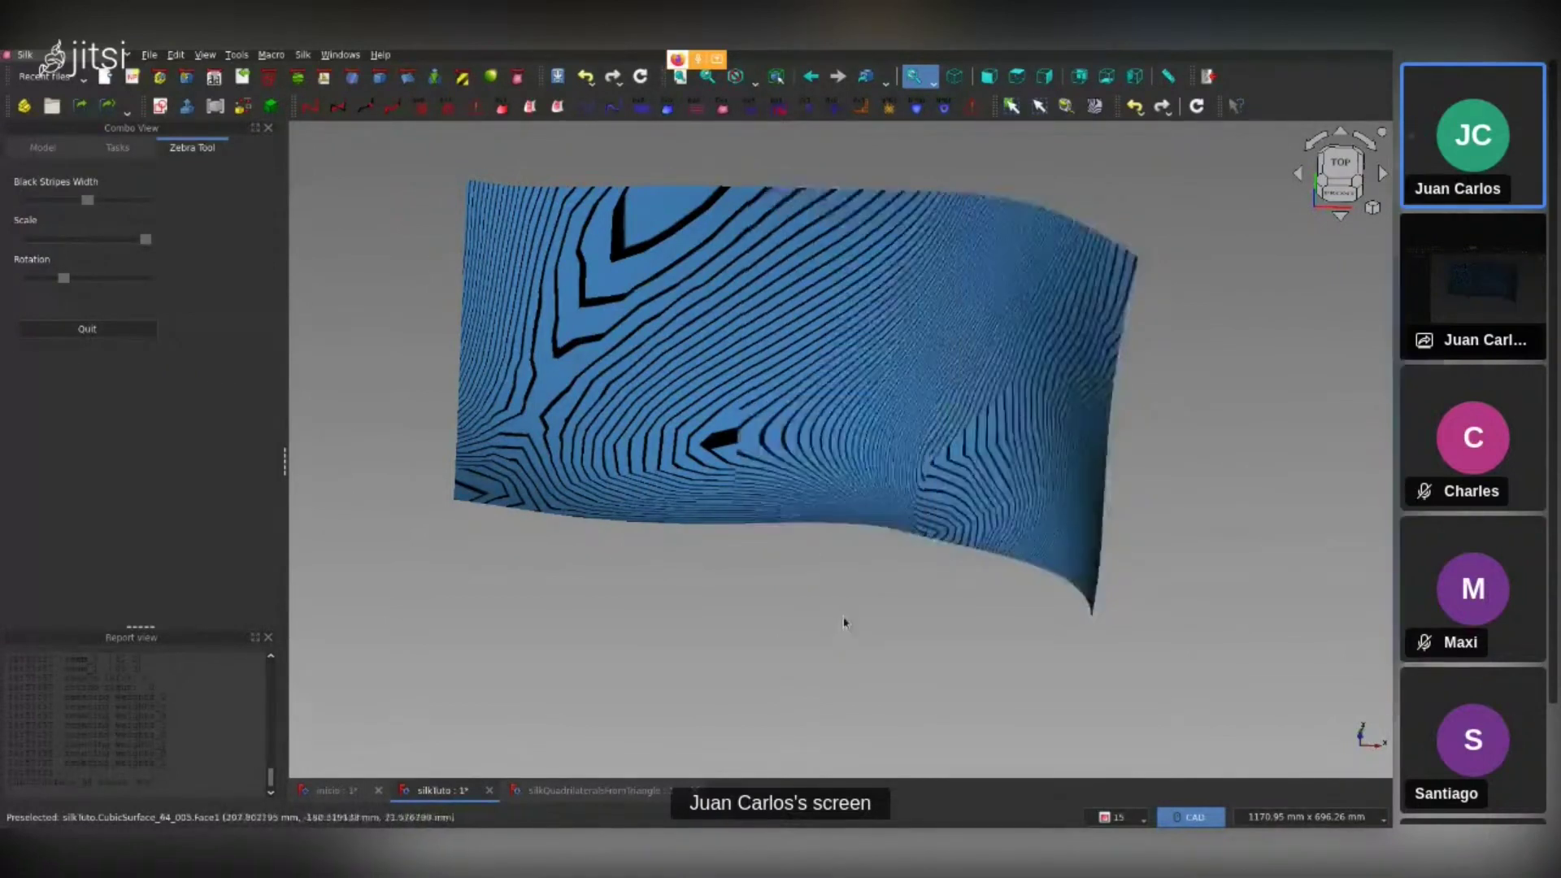
{"action": "left_click", "coordinate": [1096, 106]}
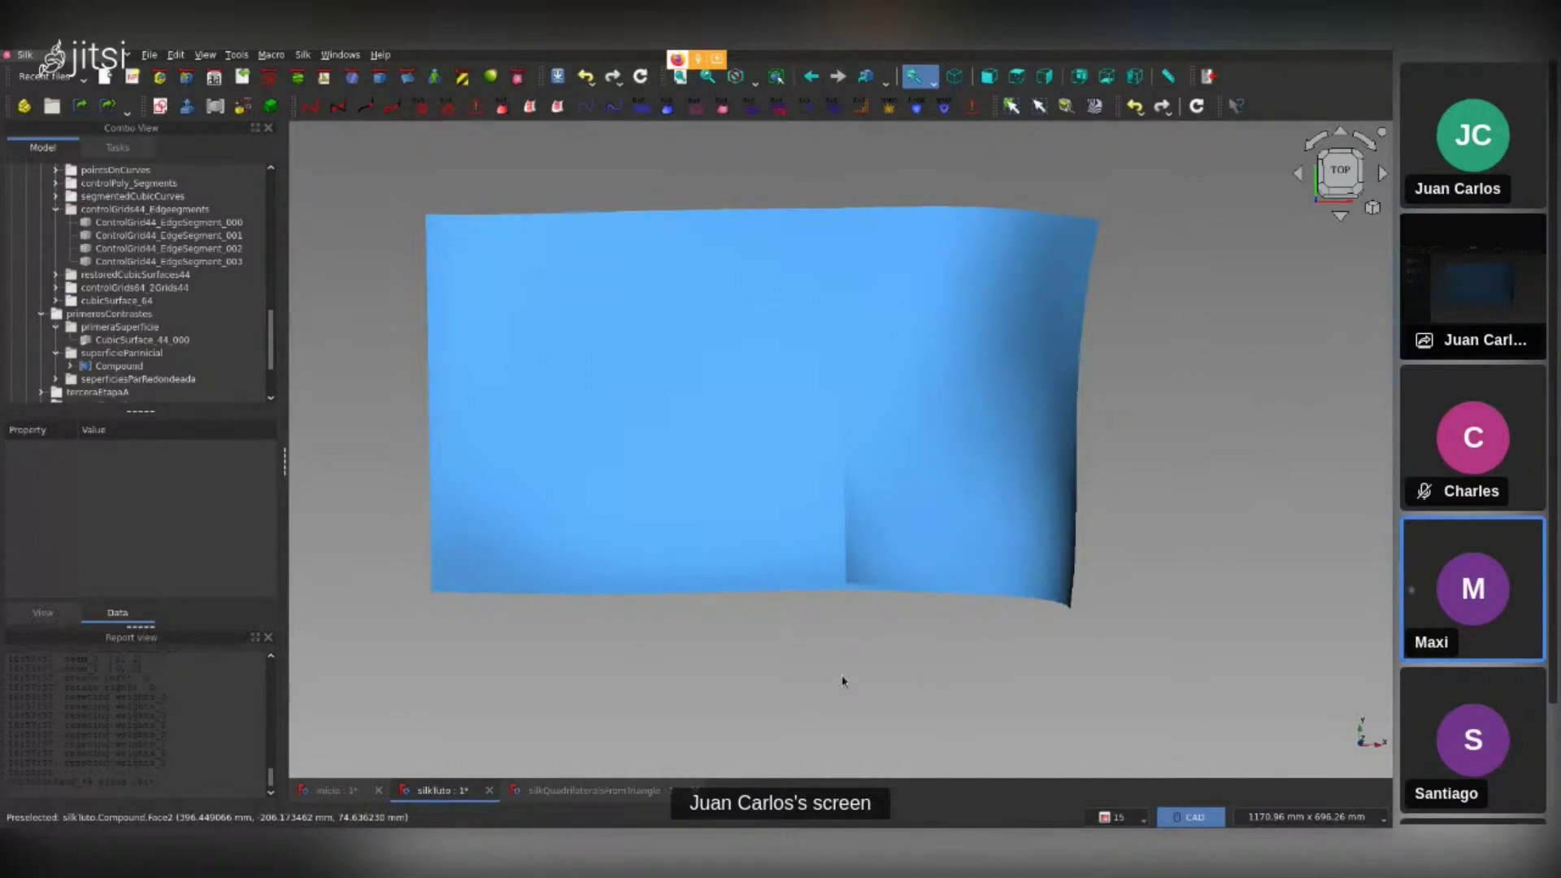
In Front view, change Point_onCurve_001's u parameter from 0.8 to 0.9
{"action": "key", "text": "1"}
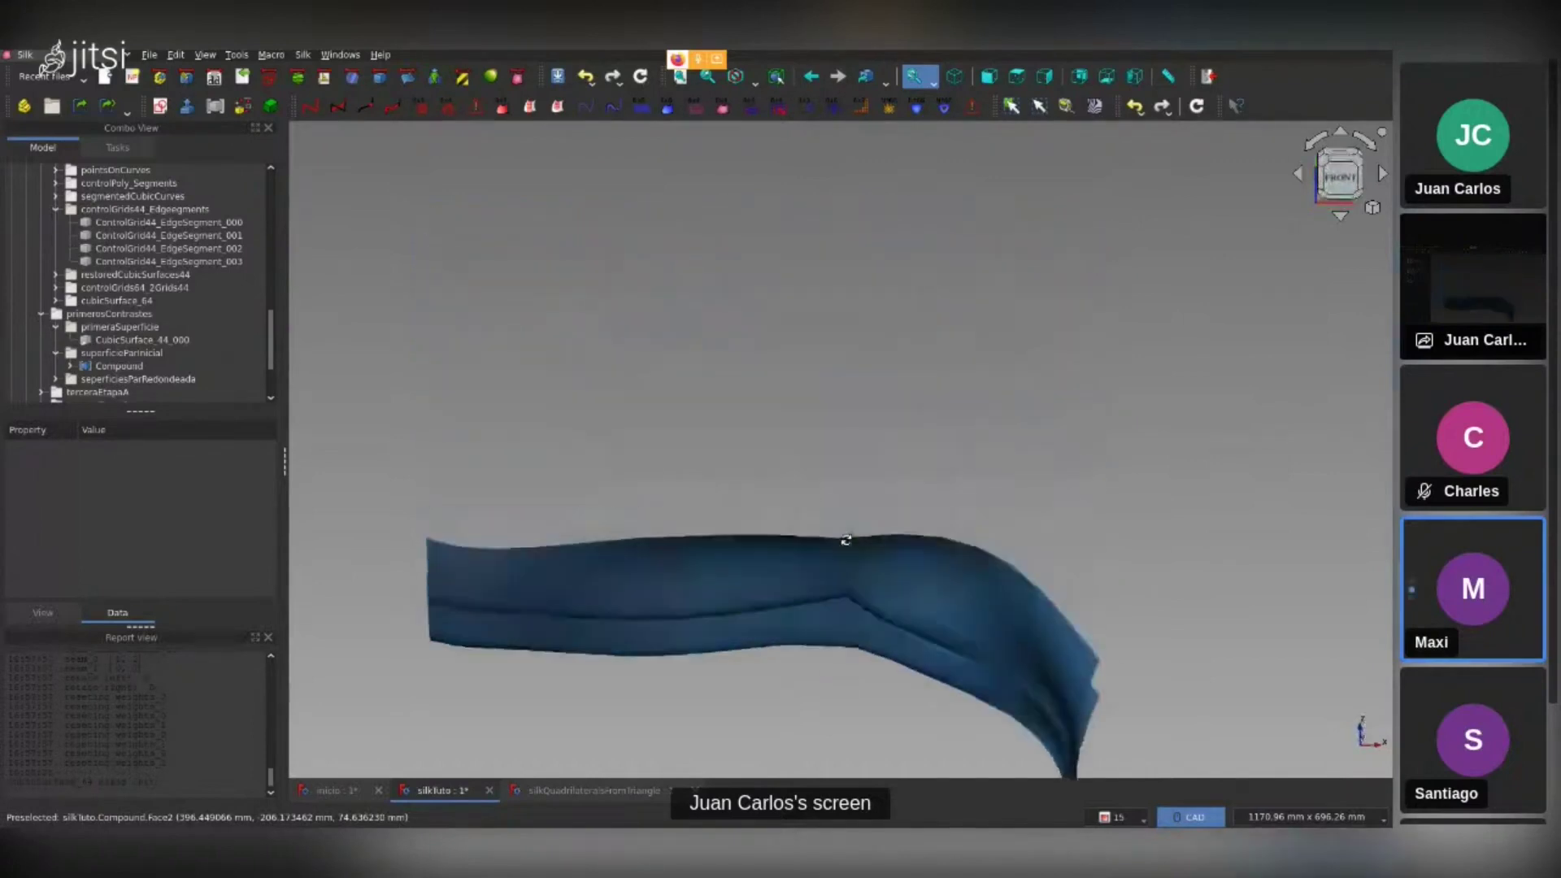
{"action": "left_click", "coordinate": [687, 446]}
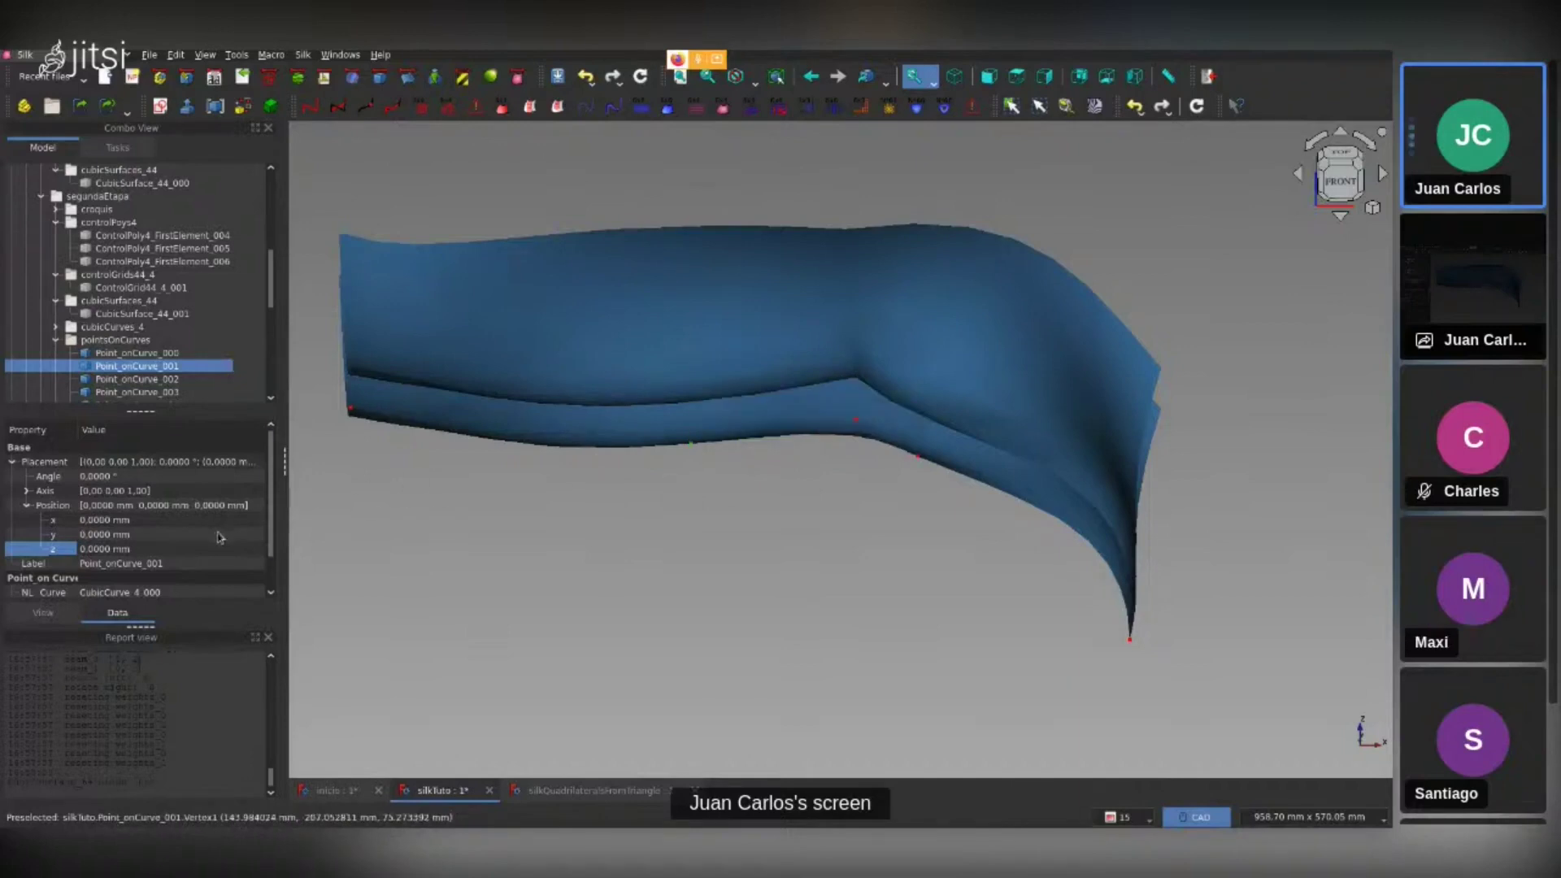
{"action": "scroll", "coordinate": [220, 535], "scroll_direction": "down", "scroll_amount": 1}
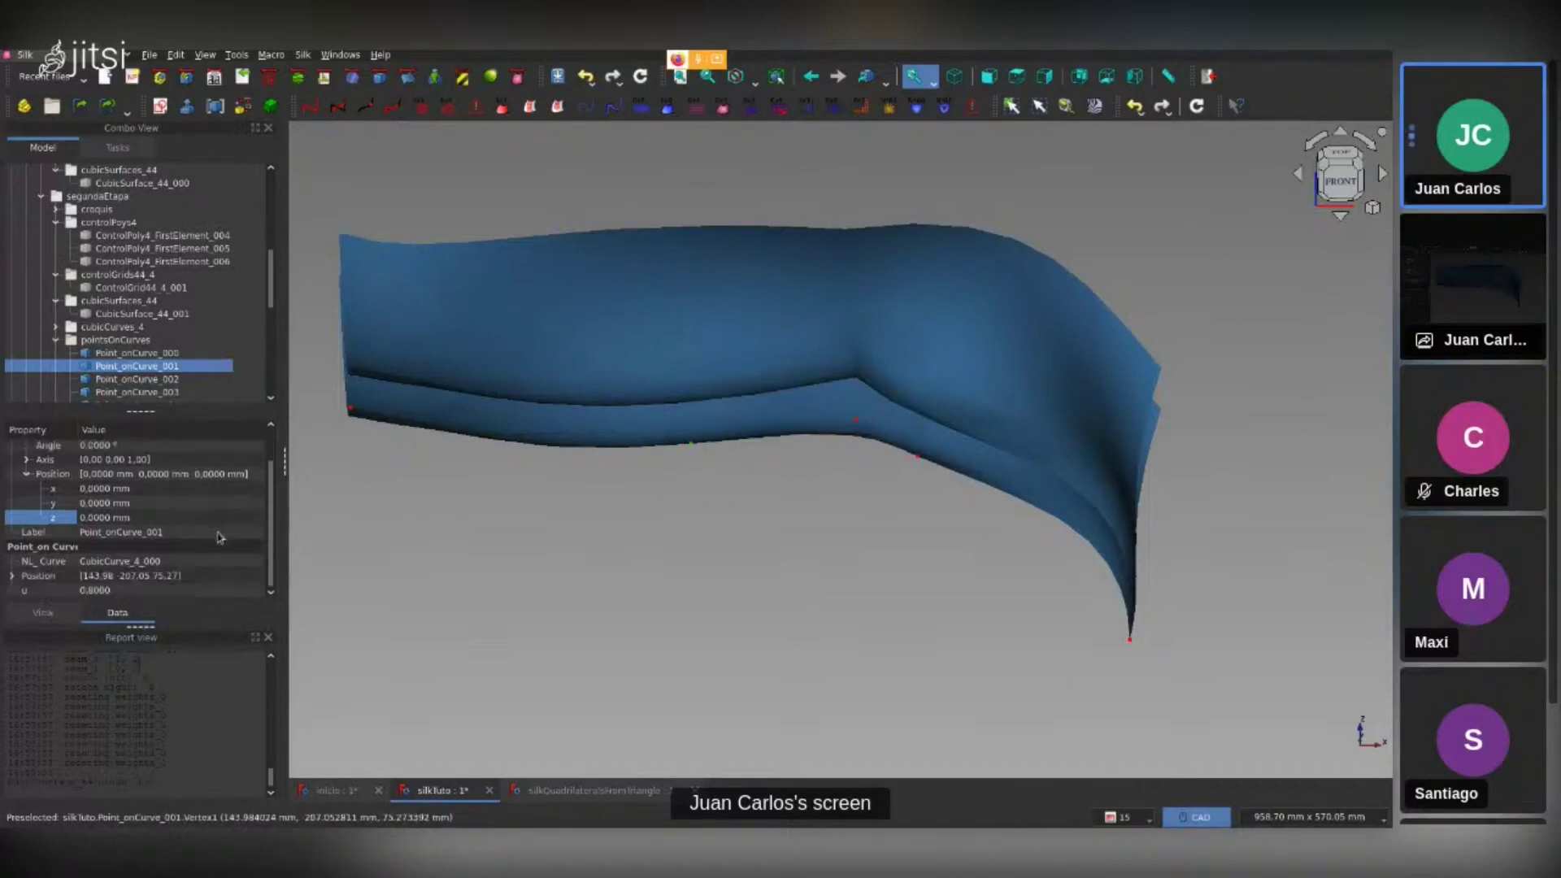
{"action": "left_click", "coordinate": [170, 589]}
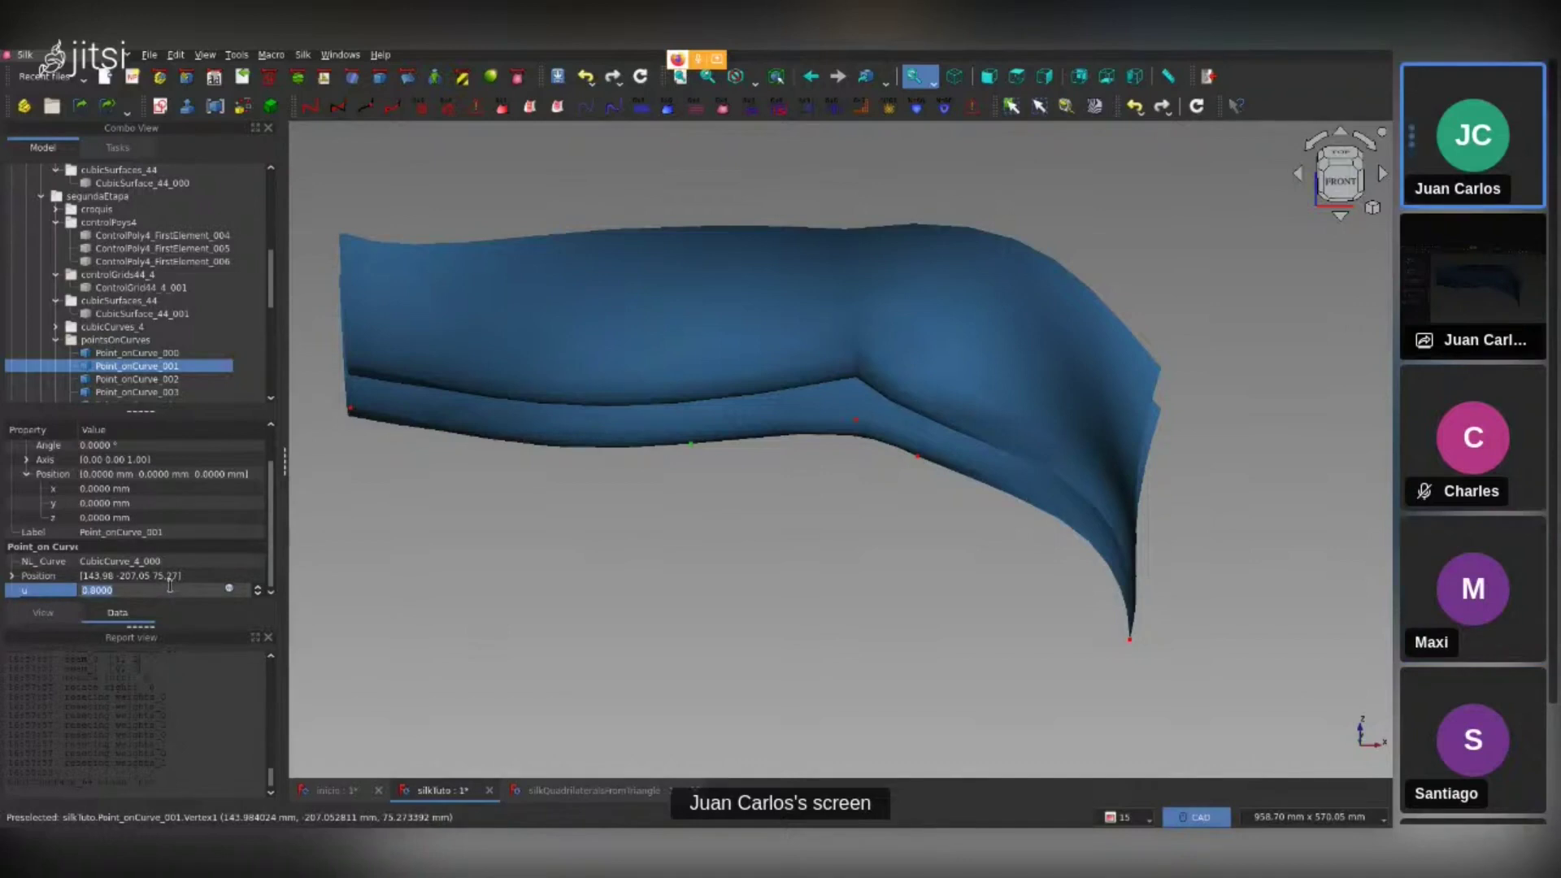
{"action": "type", "text": "0.9"}
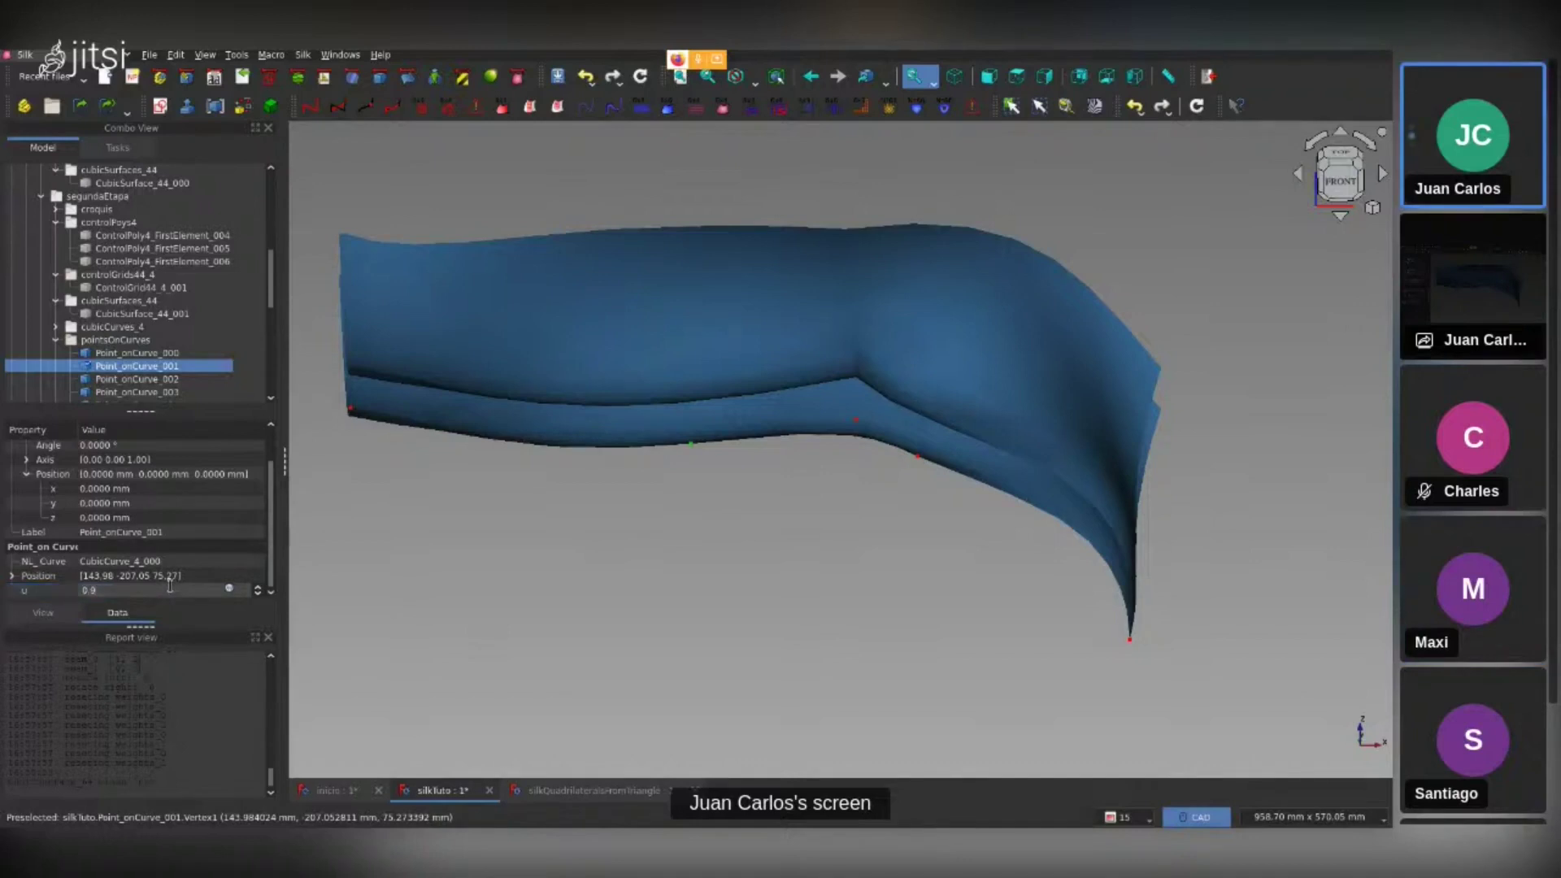
{"action": "left_click", "coordinate": [680, 610]}
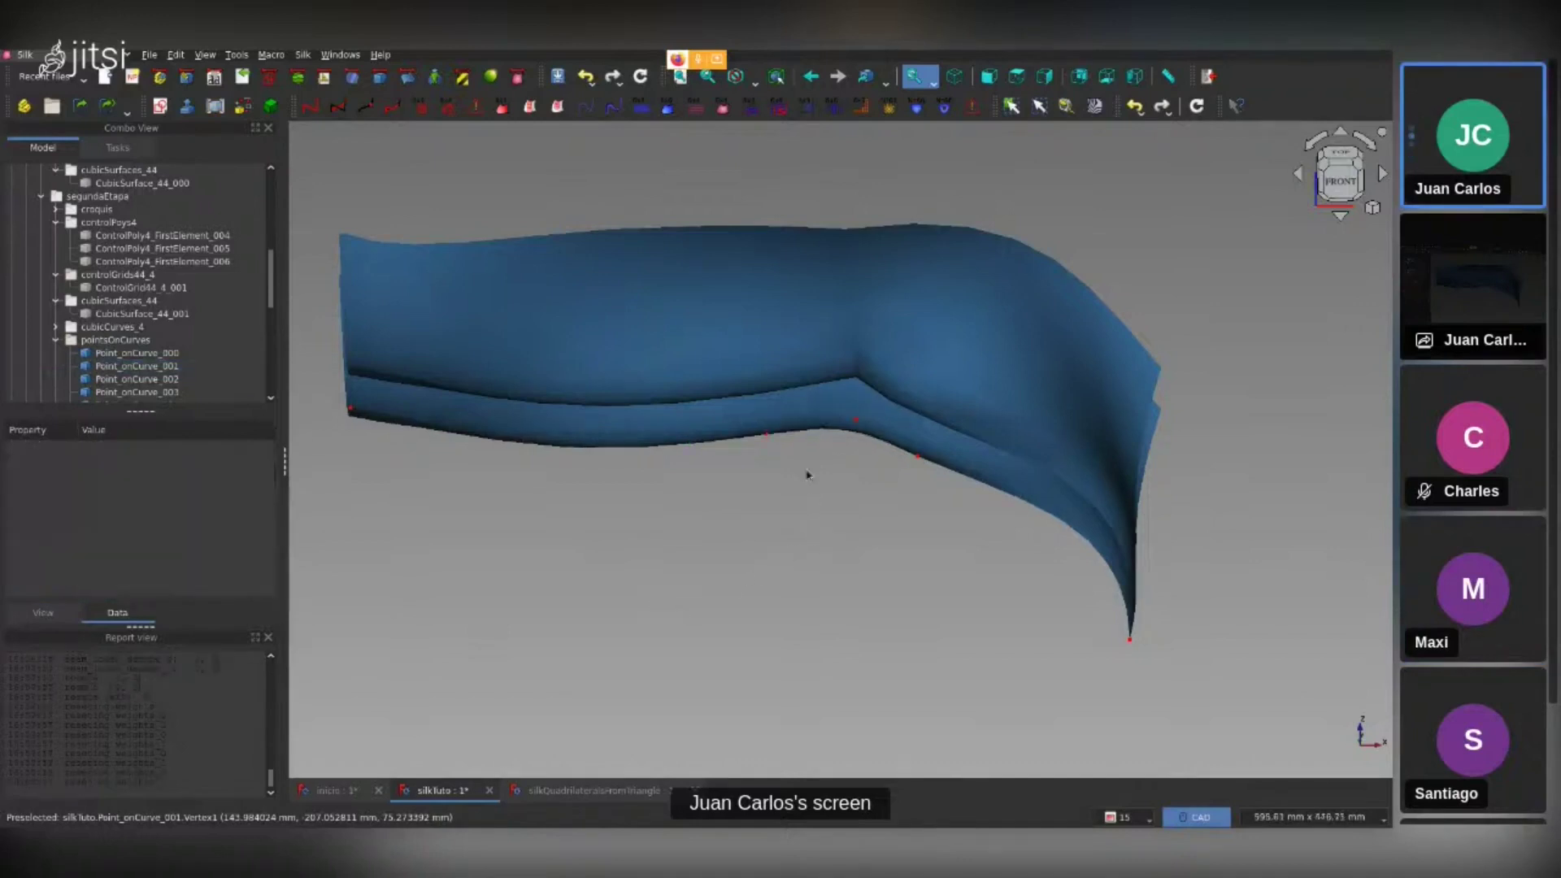
{"action": "scroll", "coordinate": [805, 447], "scroll_direction": "up", "scroll_amount": 2}
{"action": "scroll", "coordinate": [805, 445], "scroll_direction": "up", "scroll_amount": 2}
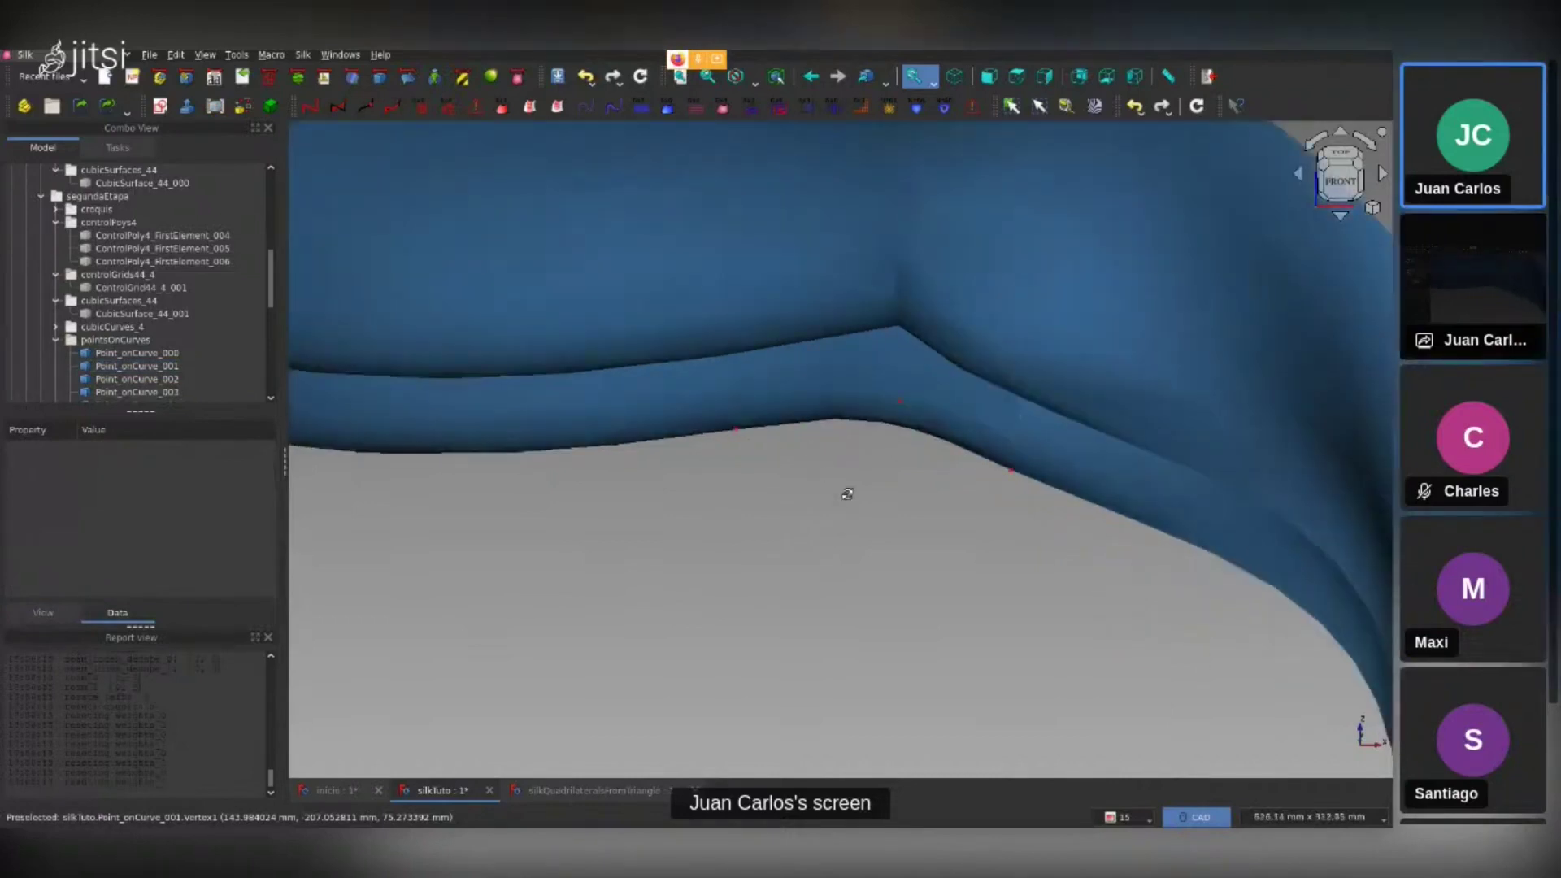
Expand segundosContrastes and bring Compound002 into view
{"action": "left_click", "coordinate": [163, 313]}
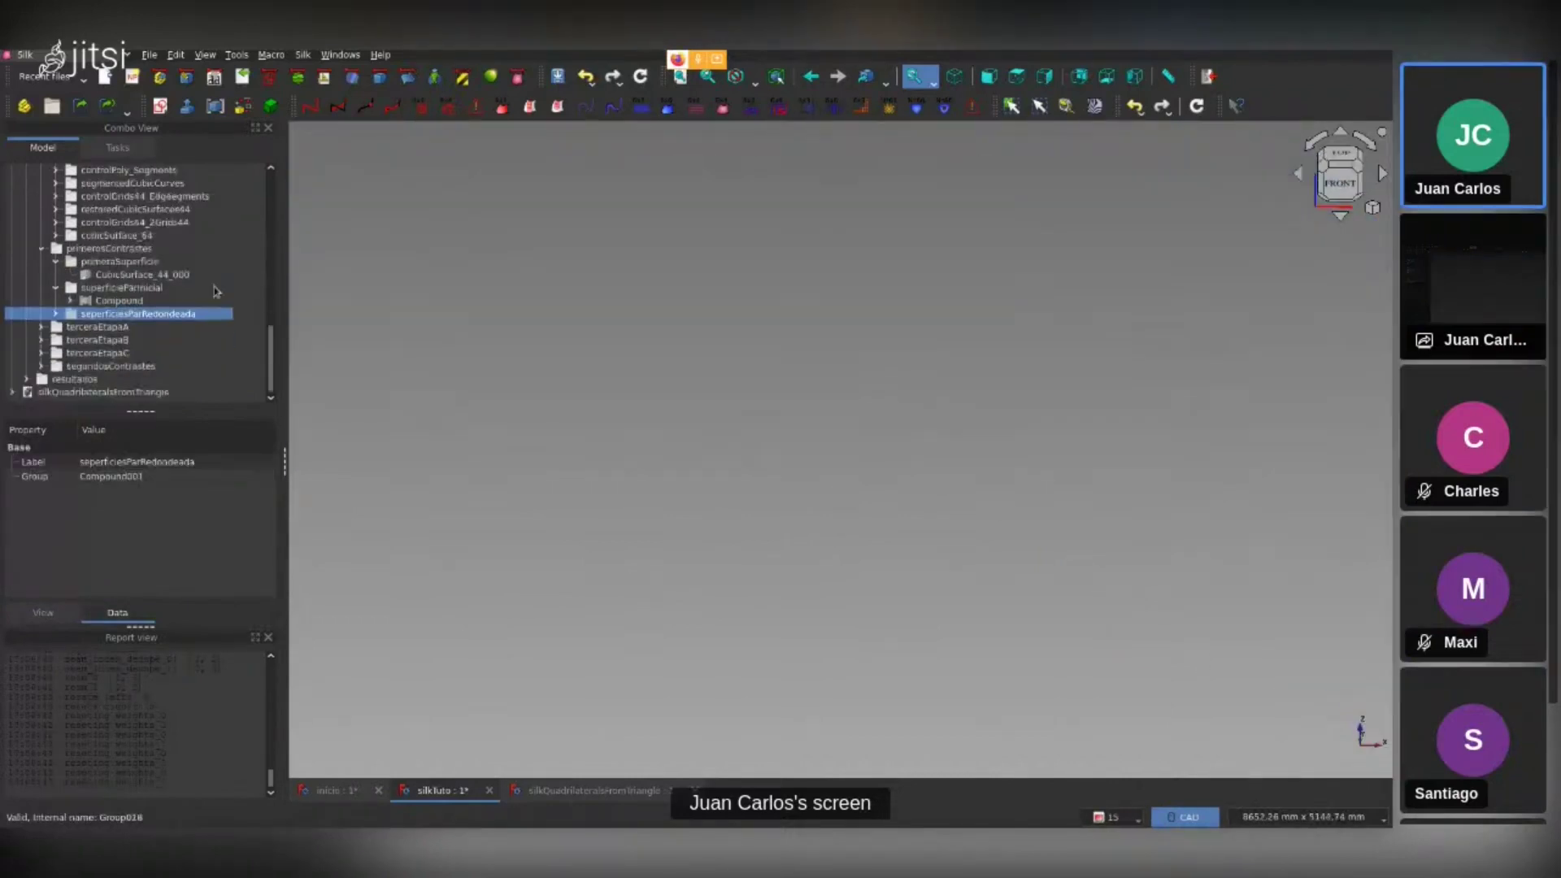
{"action": "left_click", "coordinate": [41, 367]}
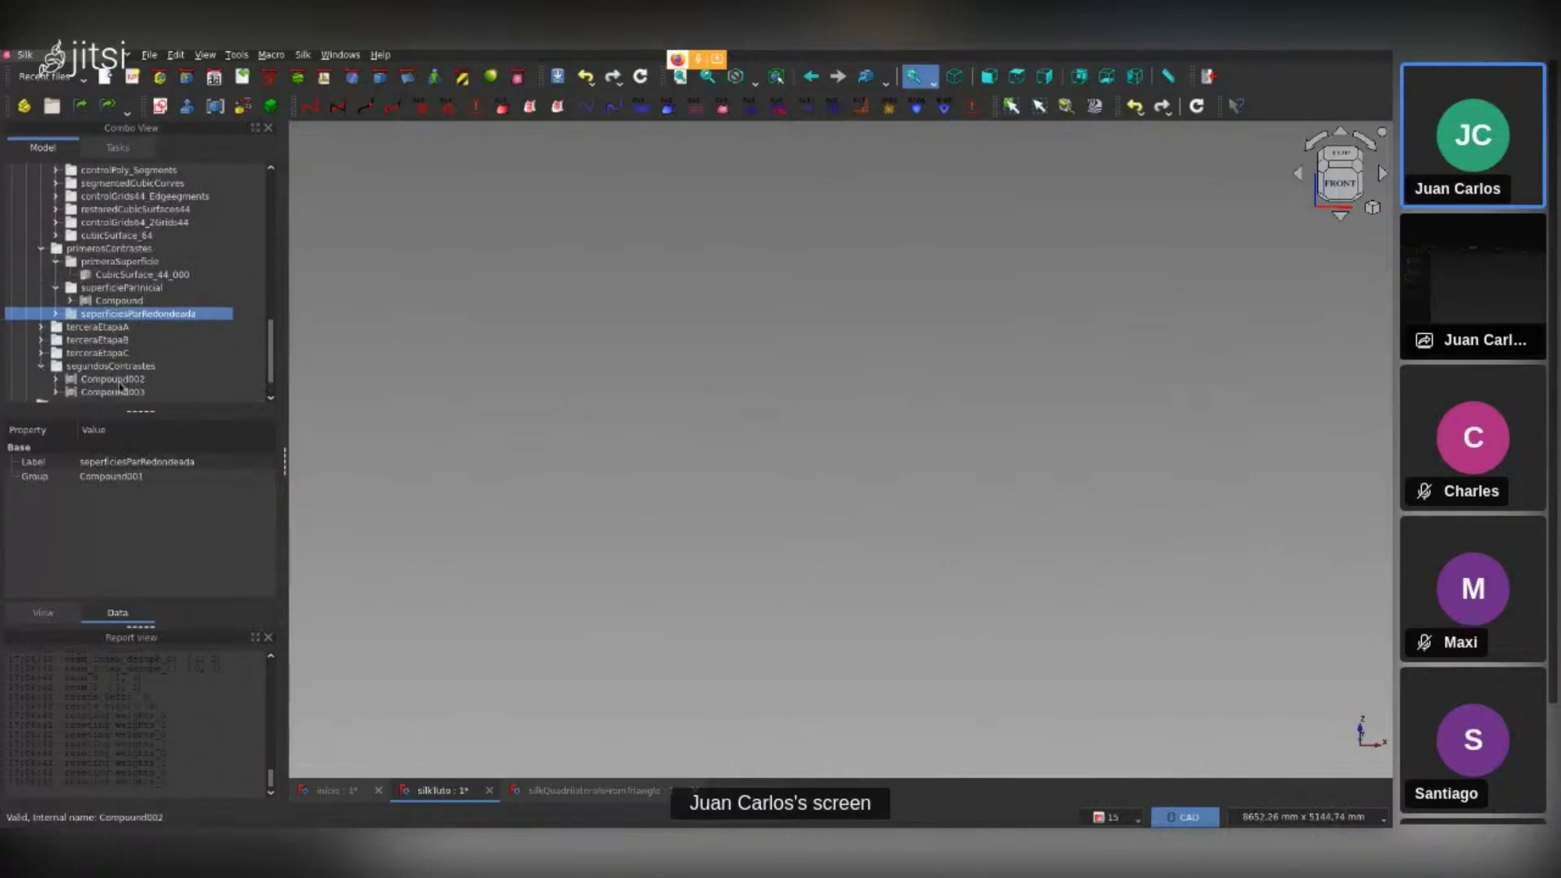
{"action": "left_click", "coordinate": [114, 379]}
{"action": "key", "text": "space"}
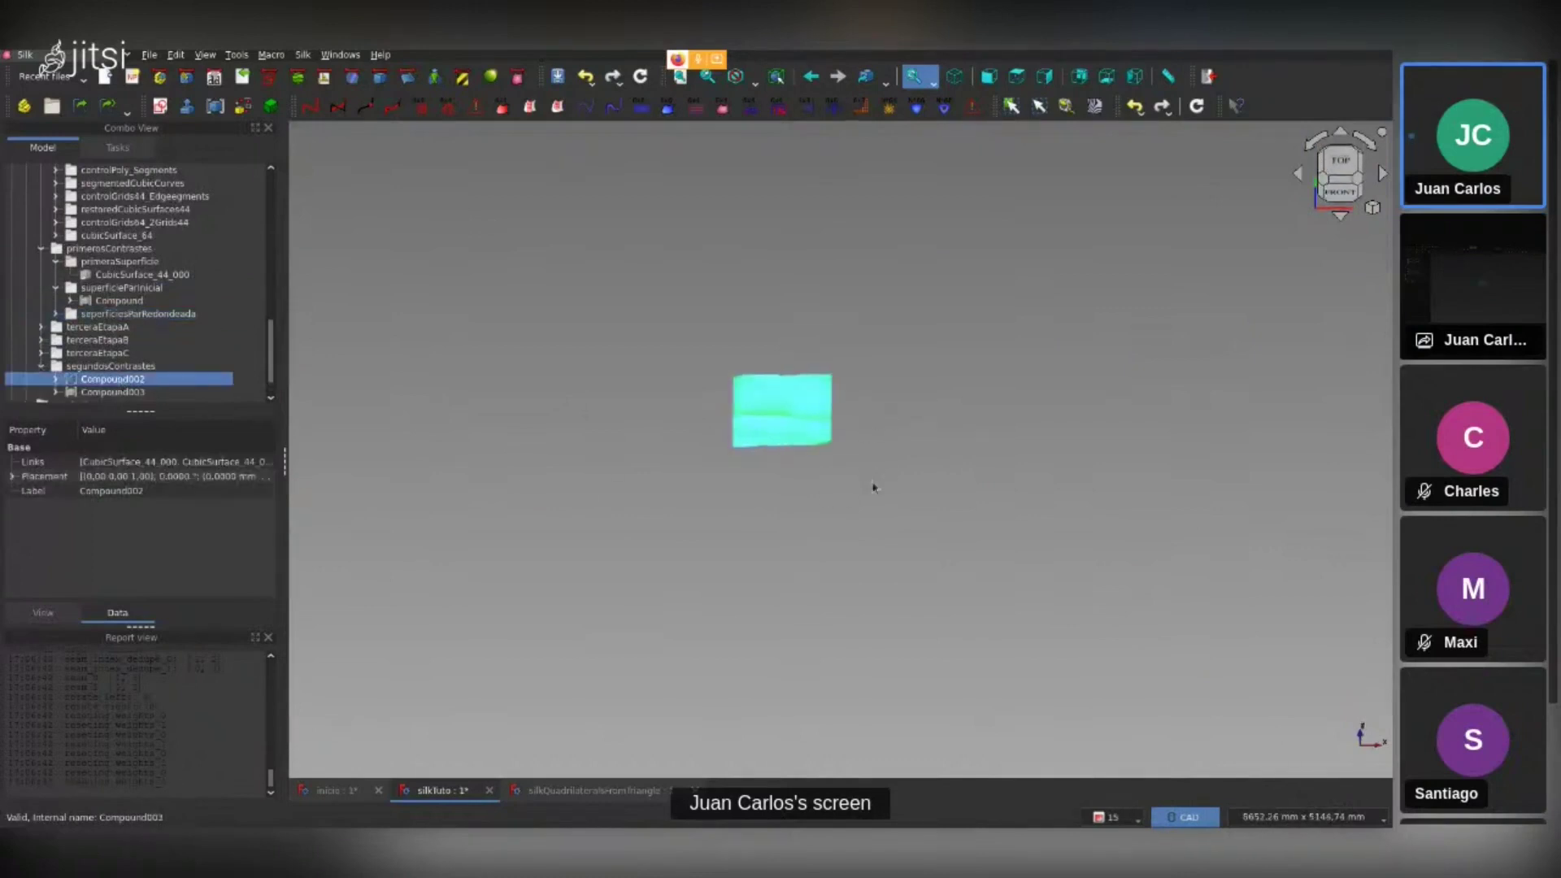
{"action": "scroll", "coordinate": [678, 390], "scroll_direction": "up", "scroll_amount": 5}
{"action": "left_click", "coordinate": [729, 572]}
{"action": "scroll", "coordinate": [729, 578], "scroll_direction": "down", "scroll_amount": 3}
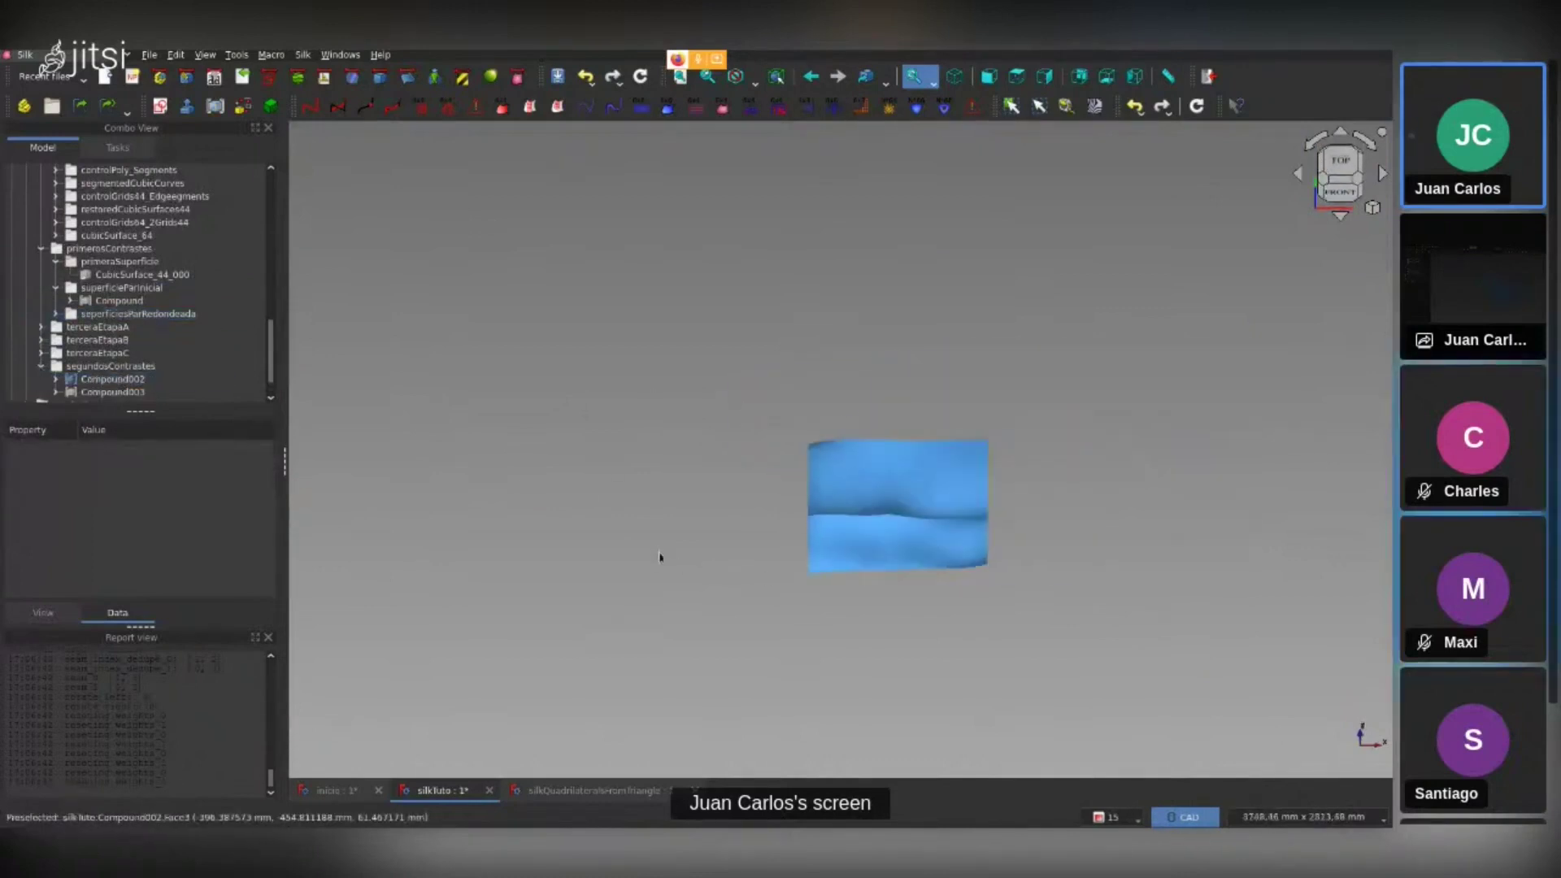
{"action": "scroll", "coordinate": [1052, 490], "scroll_direction": "up", "scroll_amount": 3}
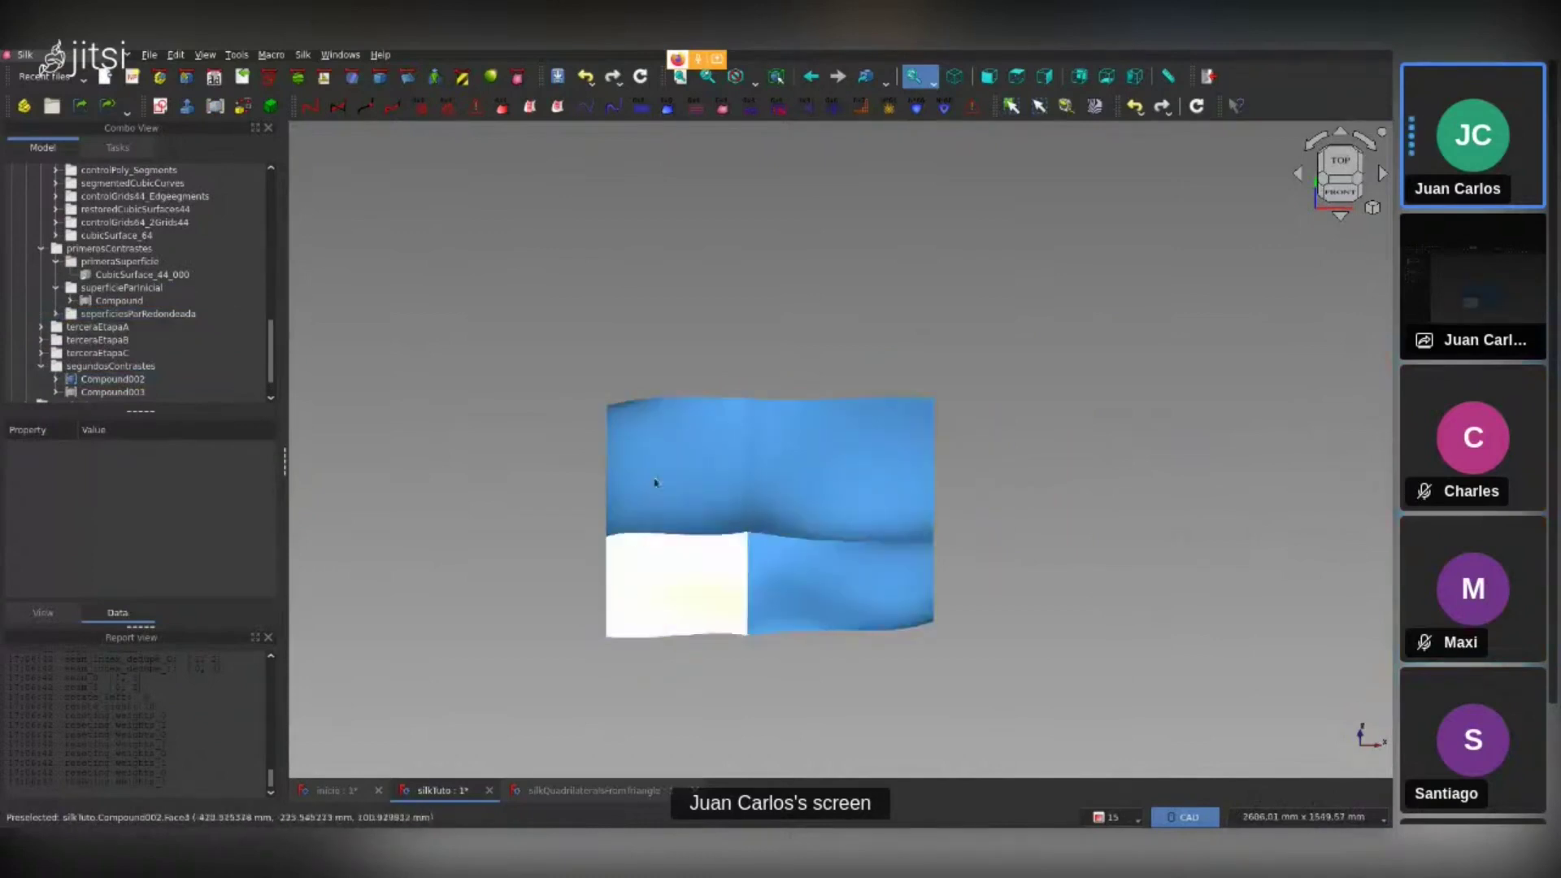
Orbit around Compound002, then snap to an exact top view of it
{"action": "mouse_move", "coordinate": [805, 599]}
{"action": "middle_mouse_down"}
{"action": "mouse_move", "coordinate": [753, 631]}
{"action": "mouse_move", "coordinate": [680, 524]}
{"action": "middle_mouse_up"}
{"action": "scroll", "coordinate": [749, 620], "scroll_direction": "up", "scroll_amount": 3}
{"action": "scroll", "coordinate": [749, 621], "scroll_direction": "up", "scroll_amount": 2}
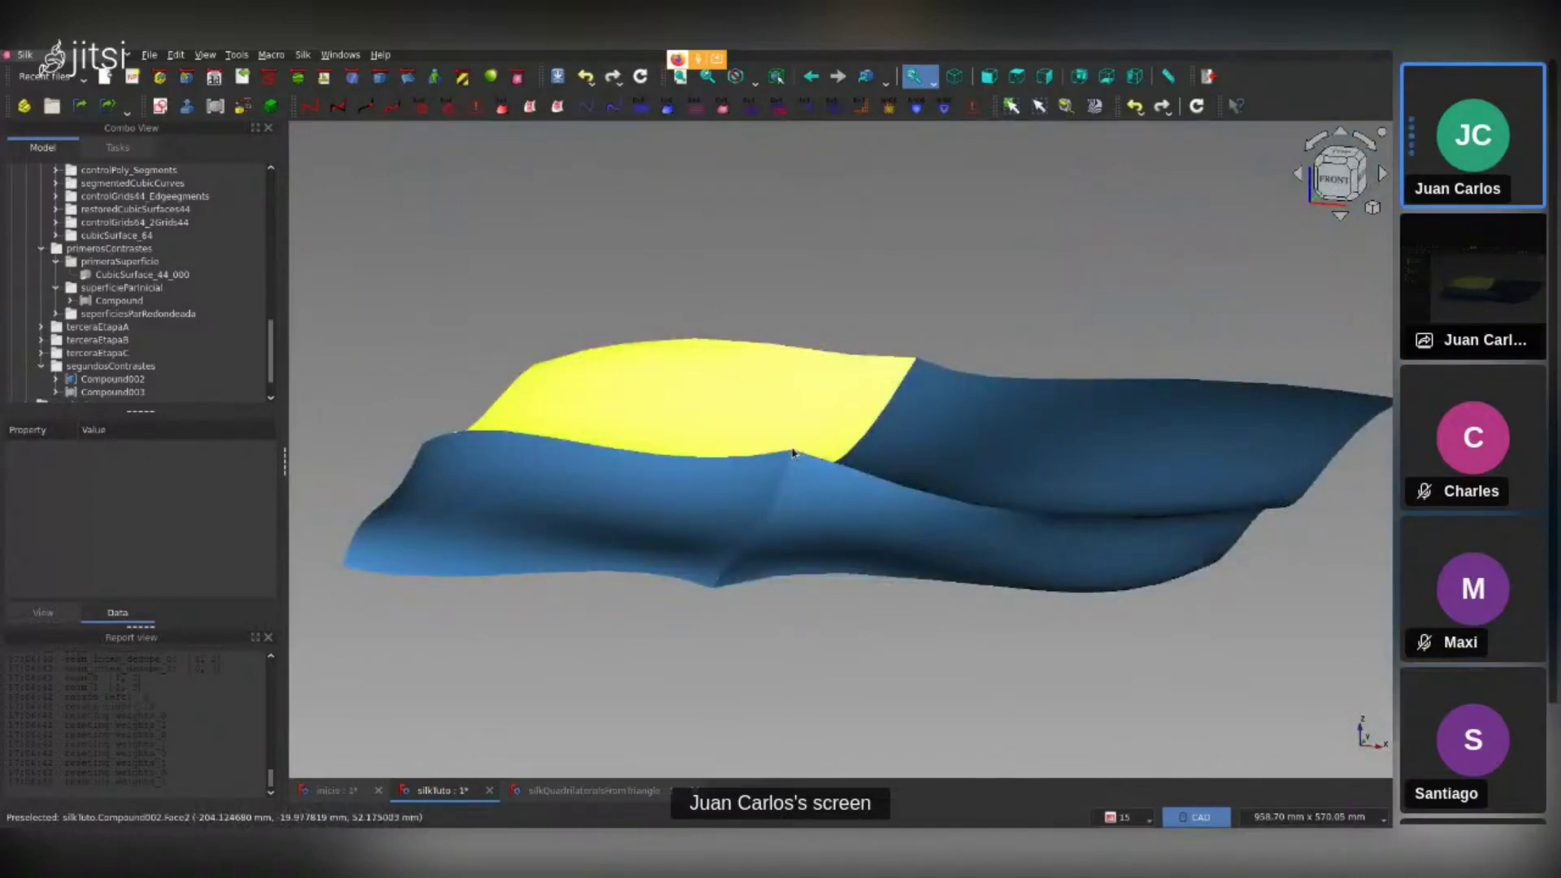
{"action": "middle_click_drag", "start_coordinate": [793, 453], "coordinate": [773, 481]}
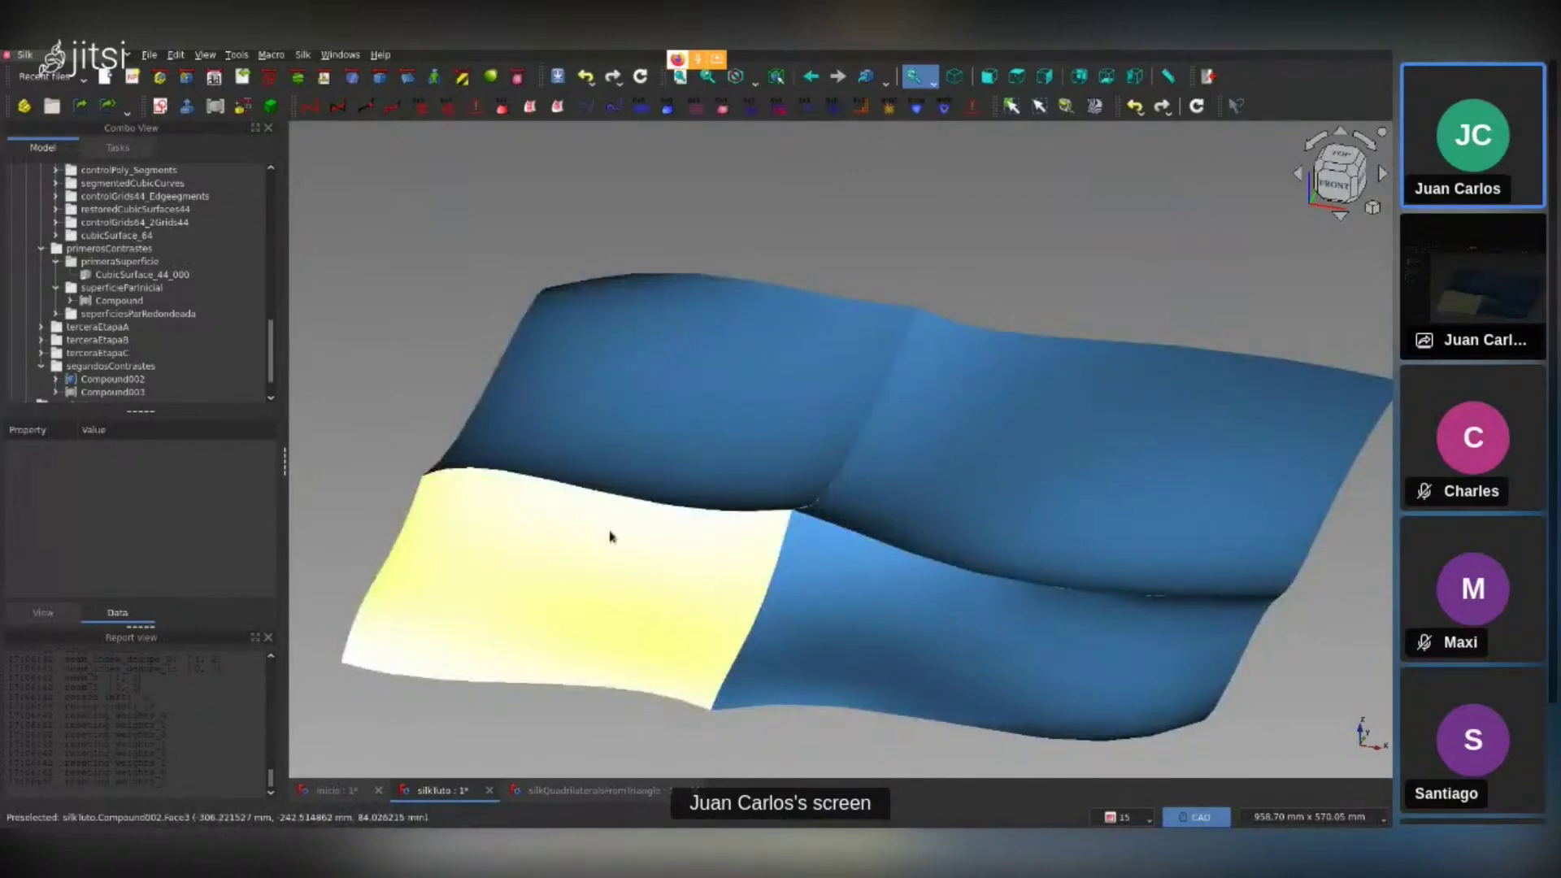
{"action": "mouse_move", "coordinate": [612, 537]}
{"action": "middle_mouse_down"}
{"action": "mouse_move", "coordinate": [864, 314]}
{"action": "mouse_move", "coordinate": [854, 366]}
{"action": "mouse_move", "coordinate": [927, 467]}
{"action": "mouse_move", "coordinate": [853, 626]}
{"action": "mouse_move", "coordinate": [944, 634]}
{"action": "mouse_move", "coordinate": [914, 681]}
{"action": "middle_mouse_up"}
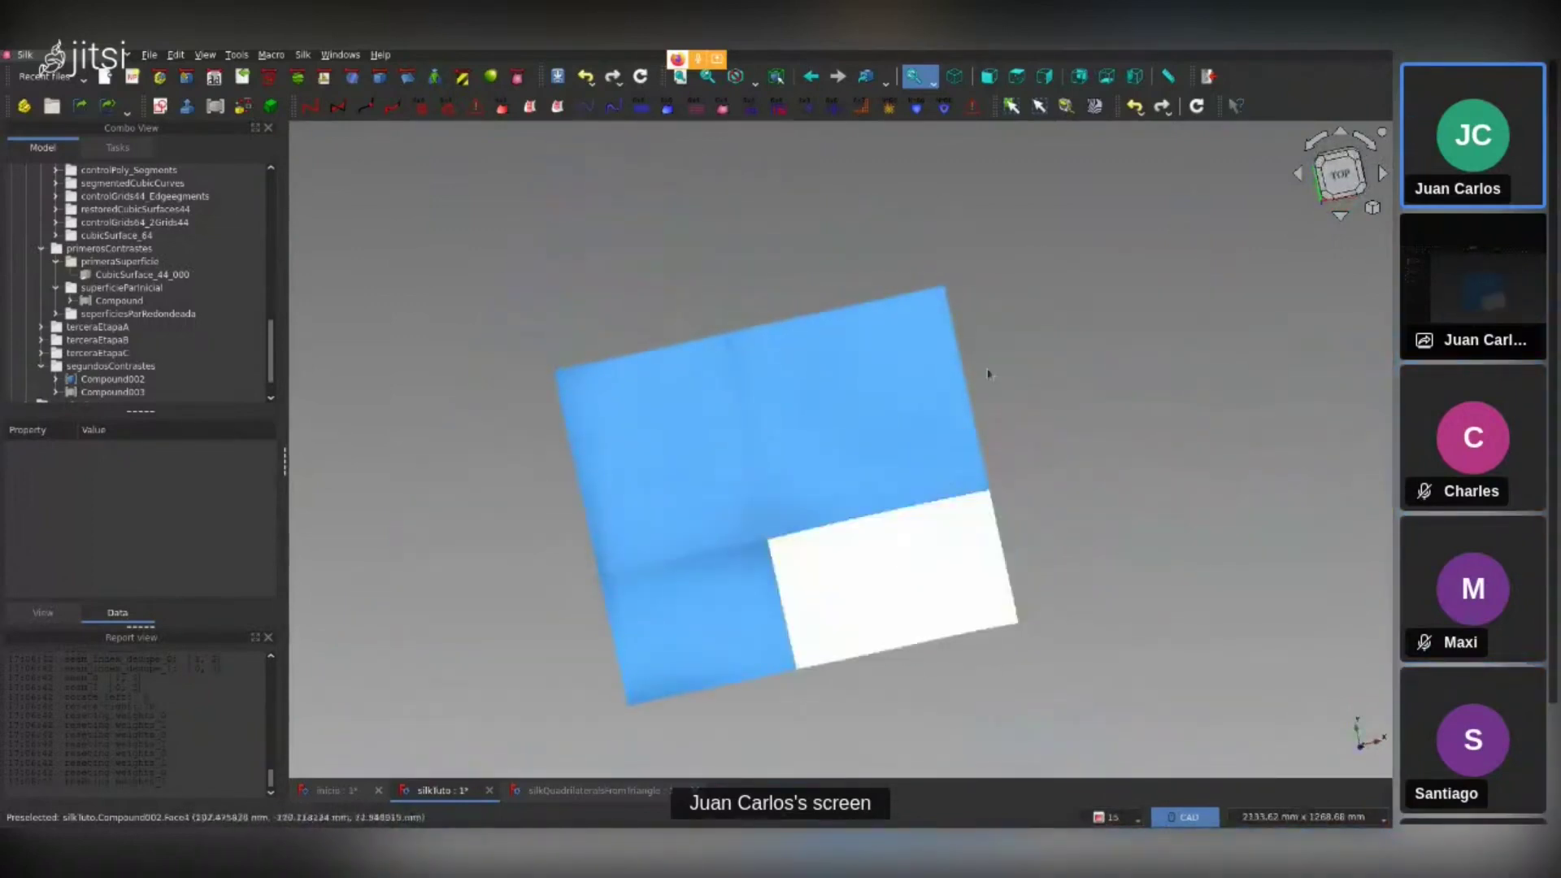
{"action": "left_click", "coordinate": [1017, 76]}
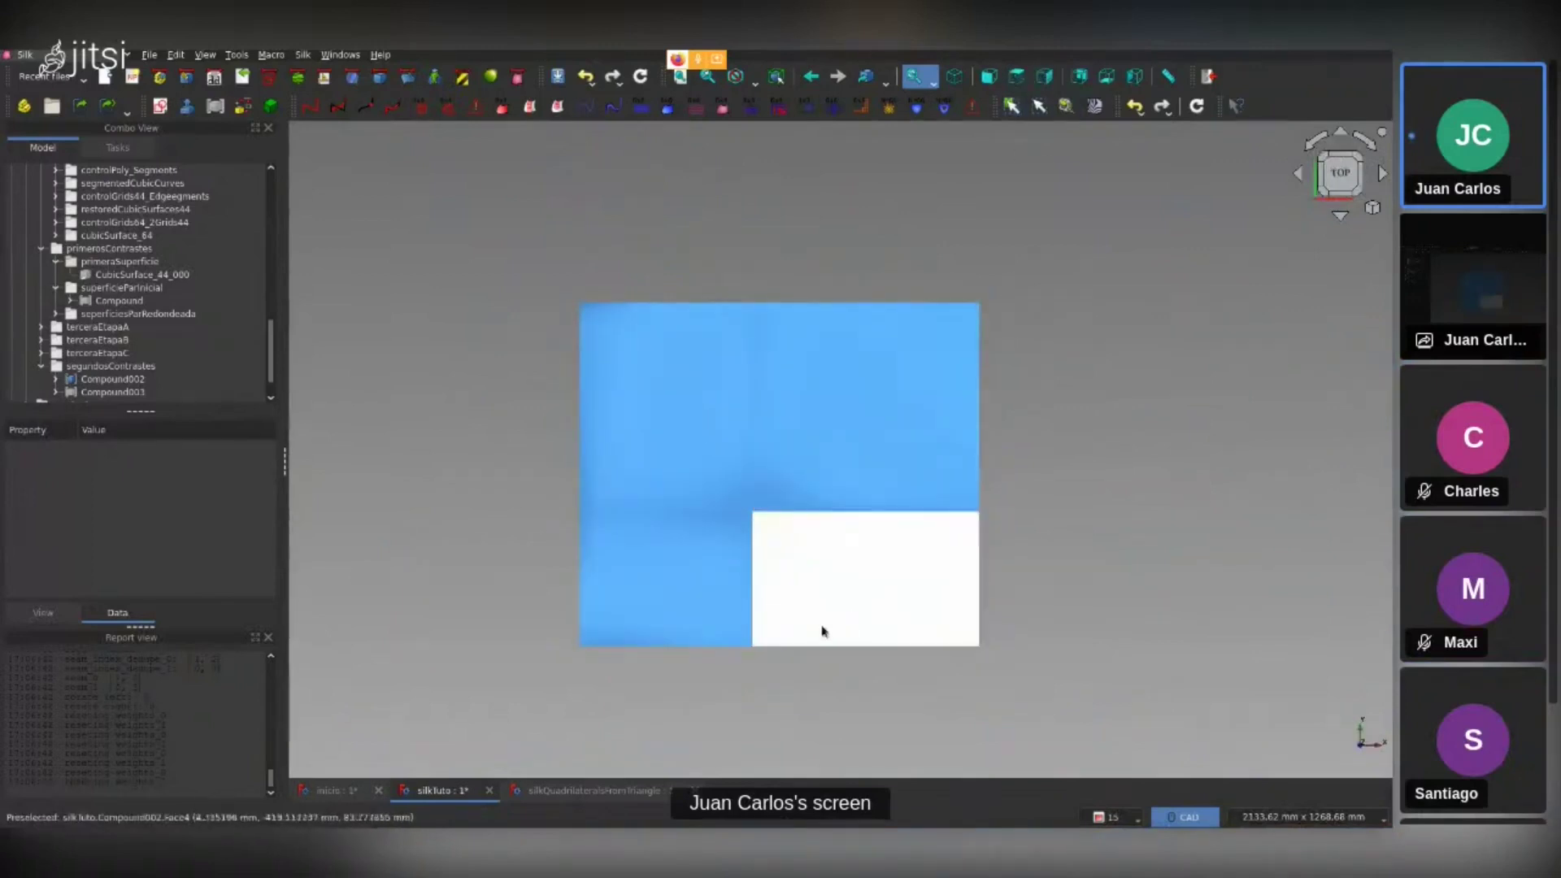
{"action": "scroll", "coordinate": [737, 662], "scroll_direction": "up", "scroll_amount": 2}
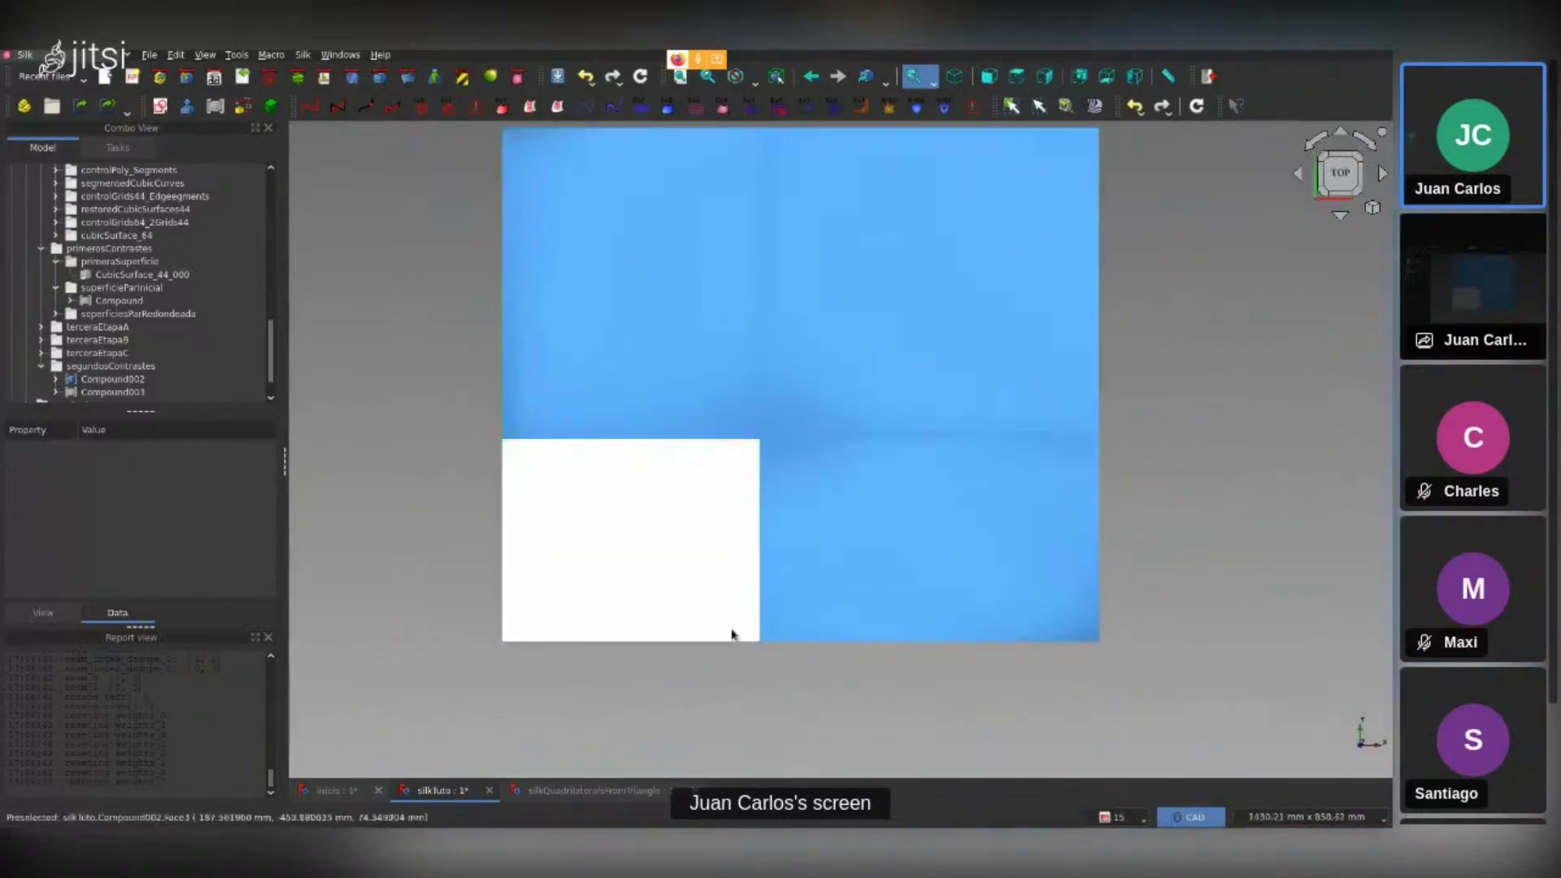
{"action": "scroll", "coordinate": [817, 474], "scroll_direction": "down", "scroll_amount": 2}
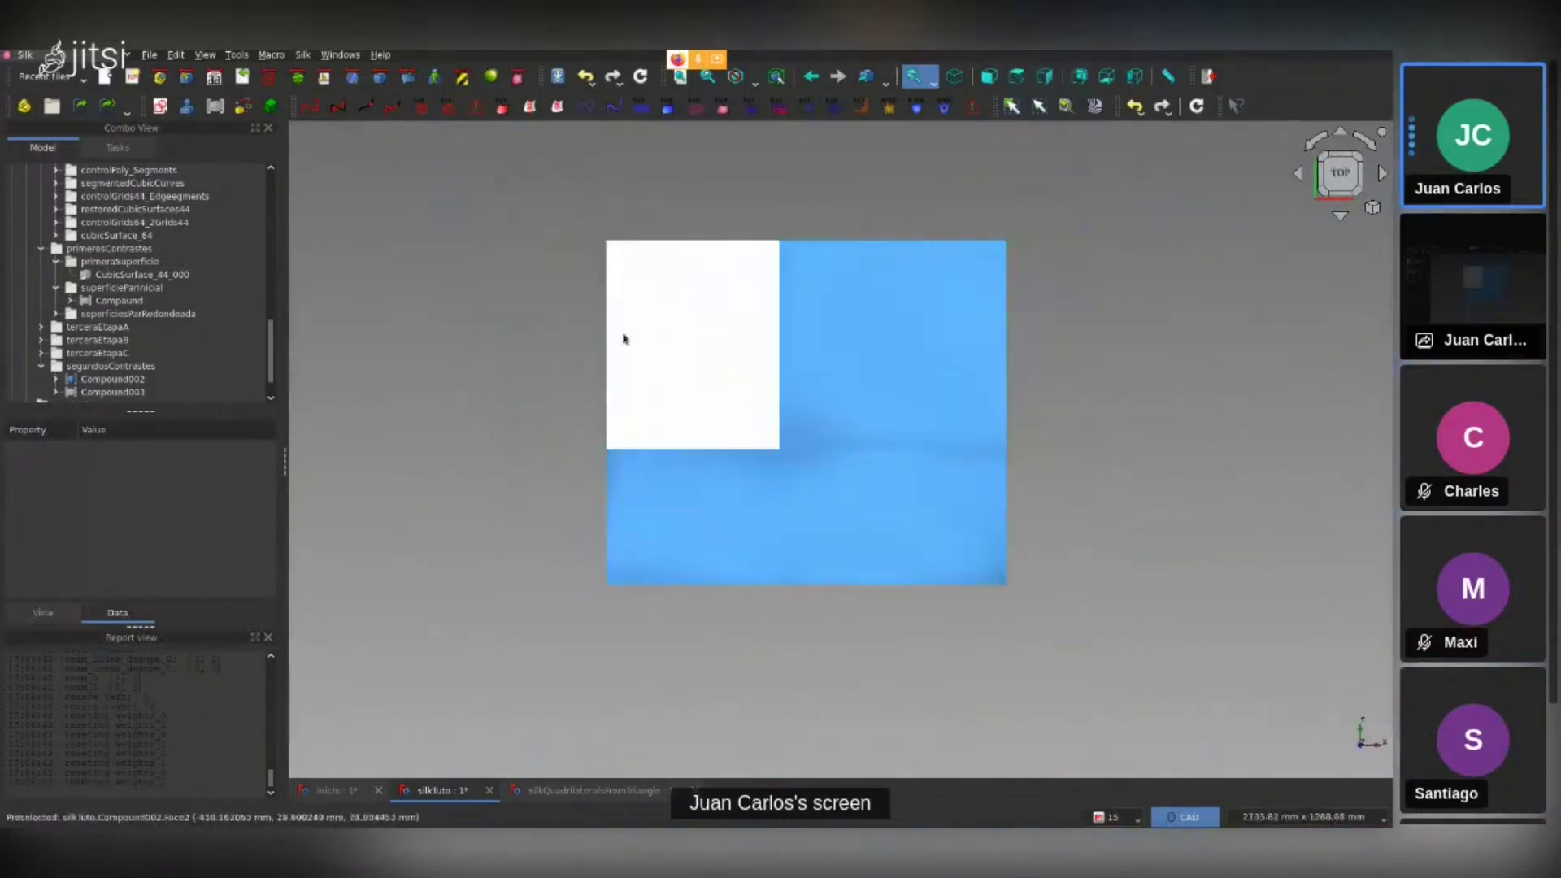
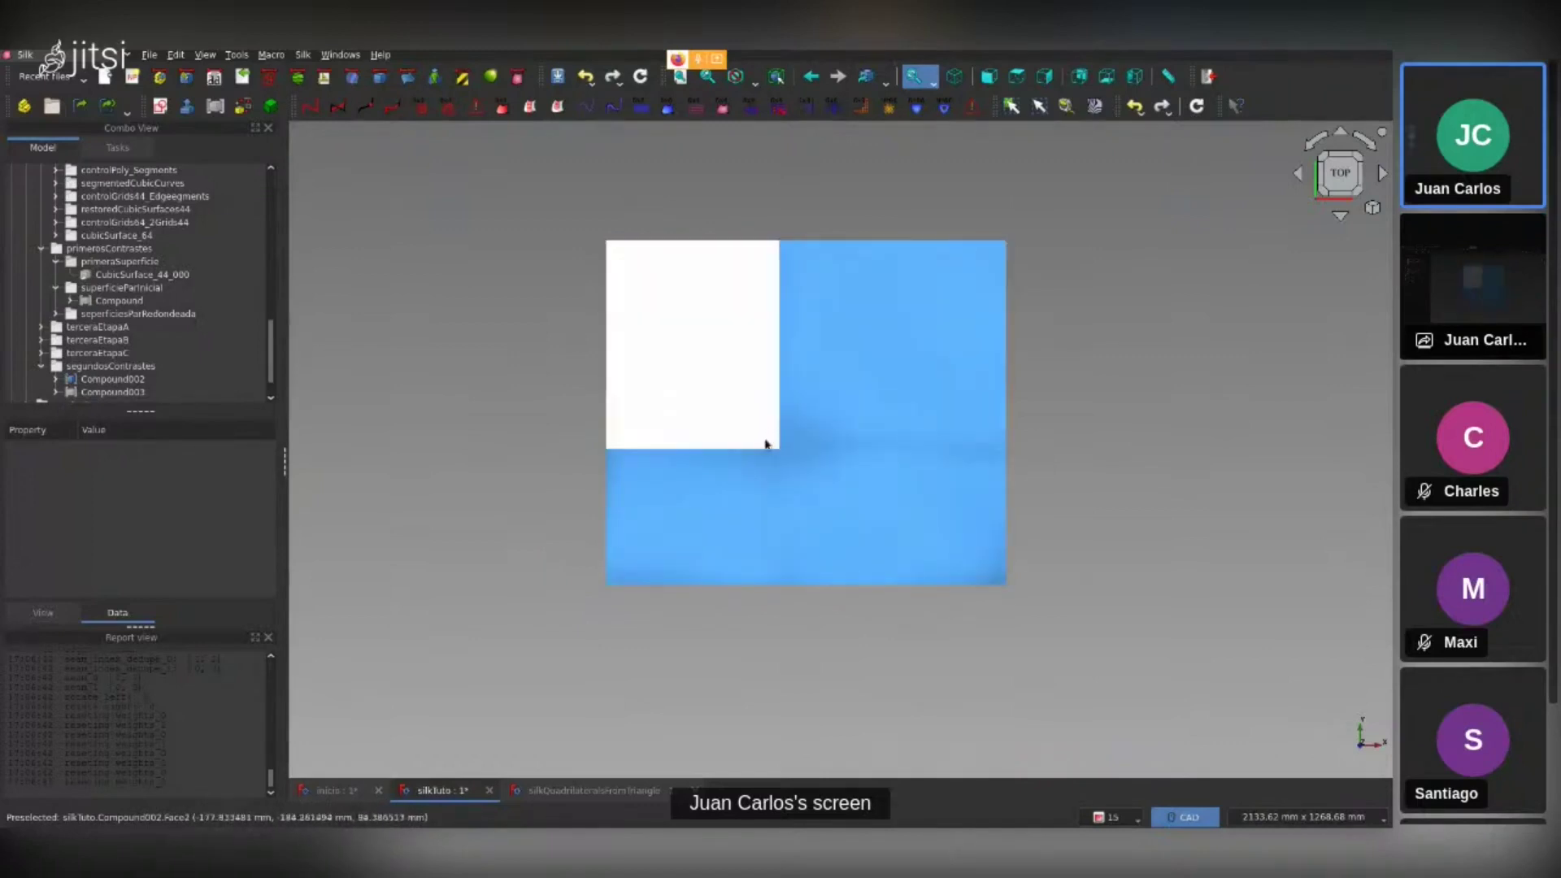
Compare the Compound002 and Compound003 contrast surfaces, viewing them from the front
{"action": "scroll", "coordinate": [813, 477], "scroll_direction": "down", "scroll_amount": 3}
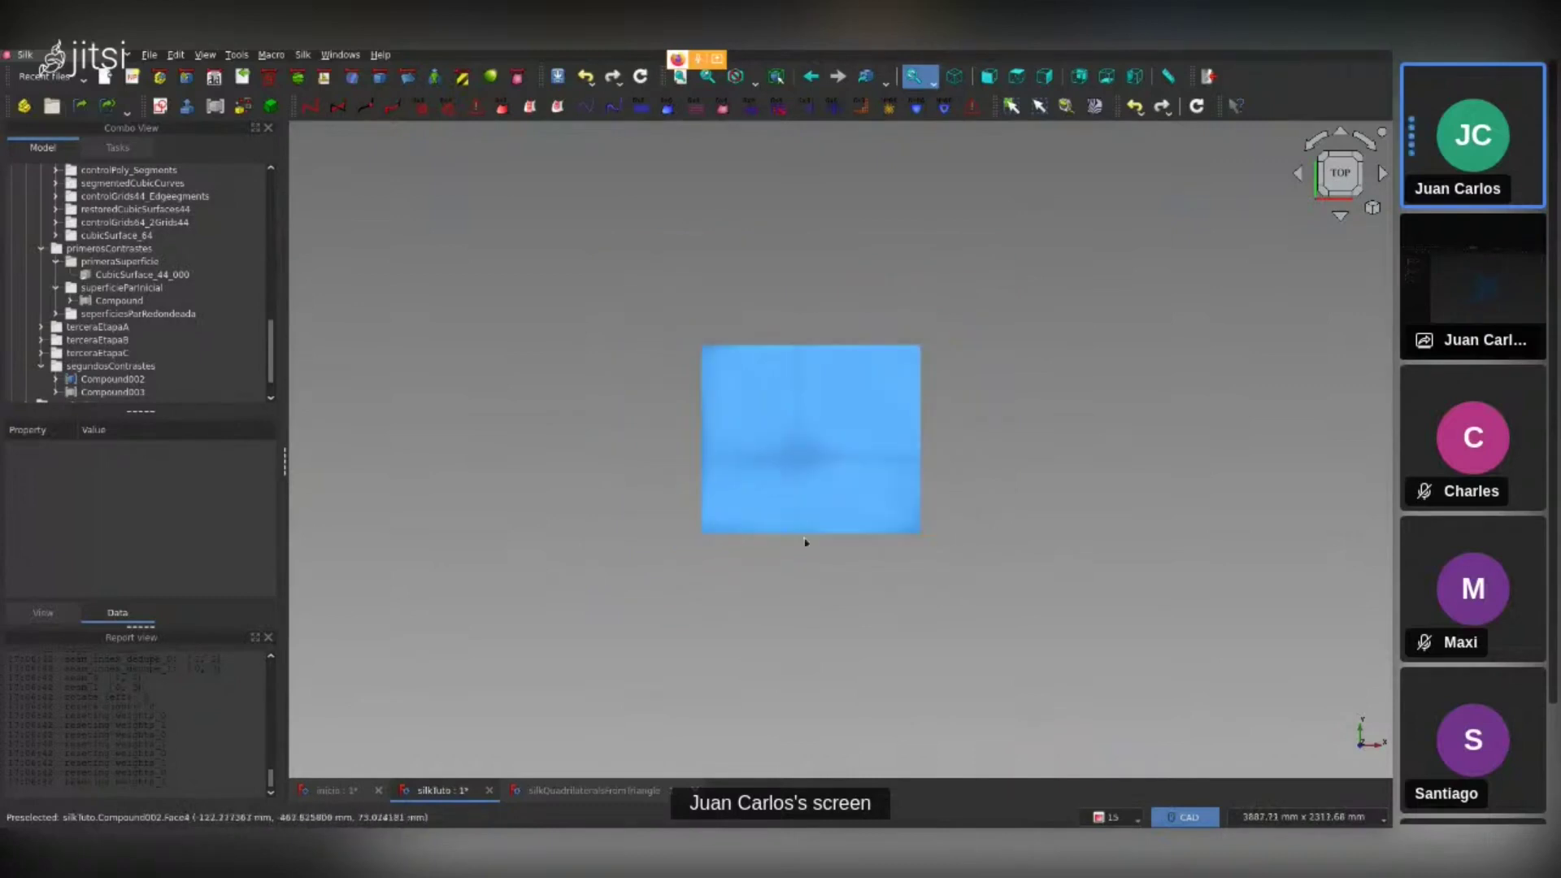
{"action": "left_click", "coordinate": [127, 380]}
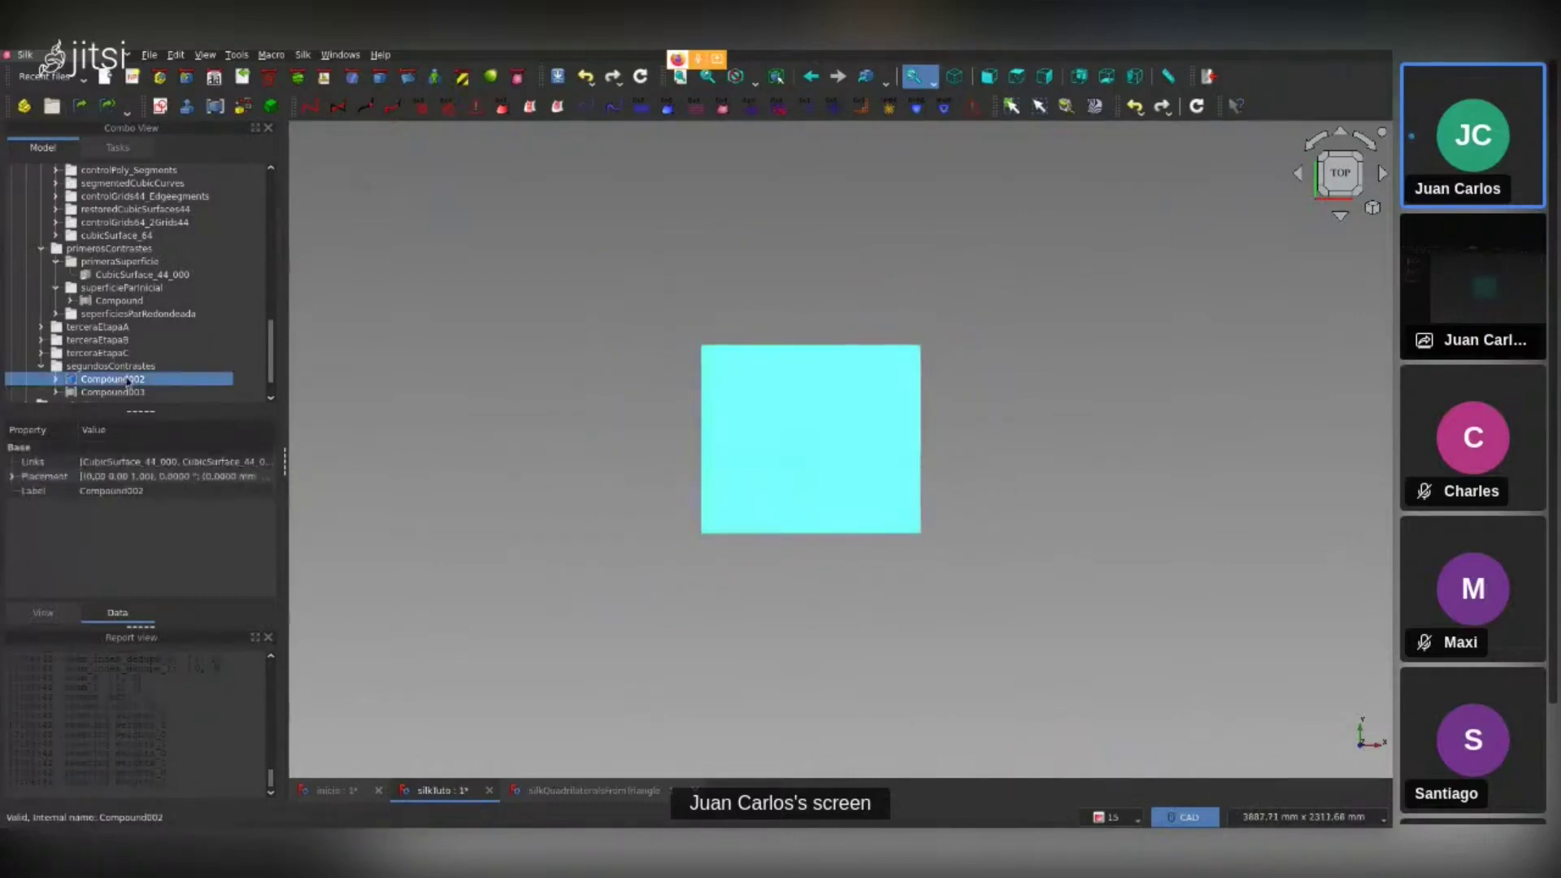
{"action": "left_click", "coordinate": [128, 394]}
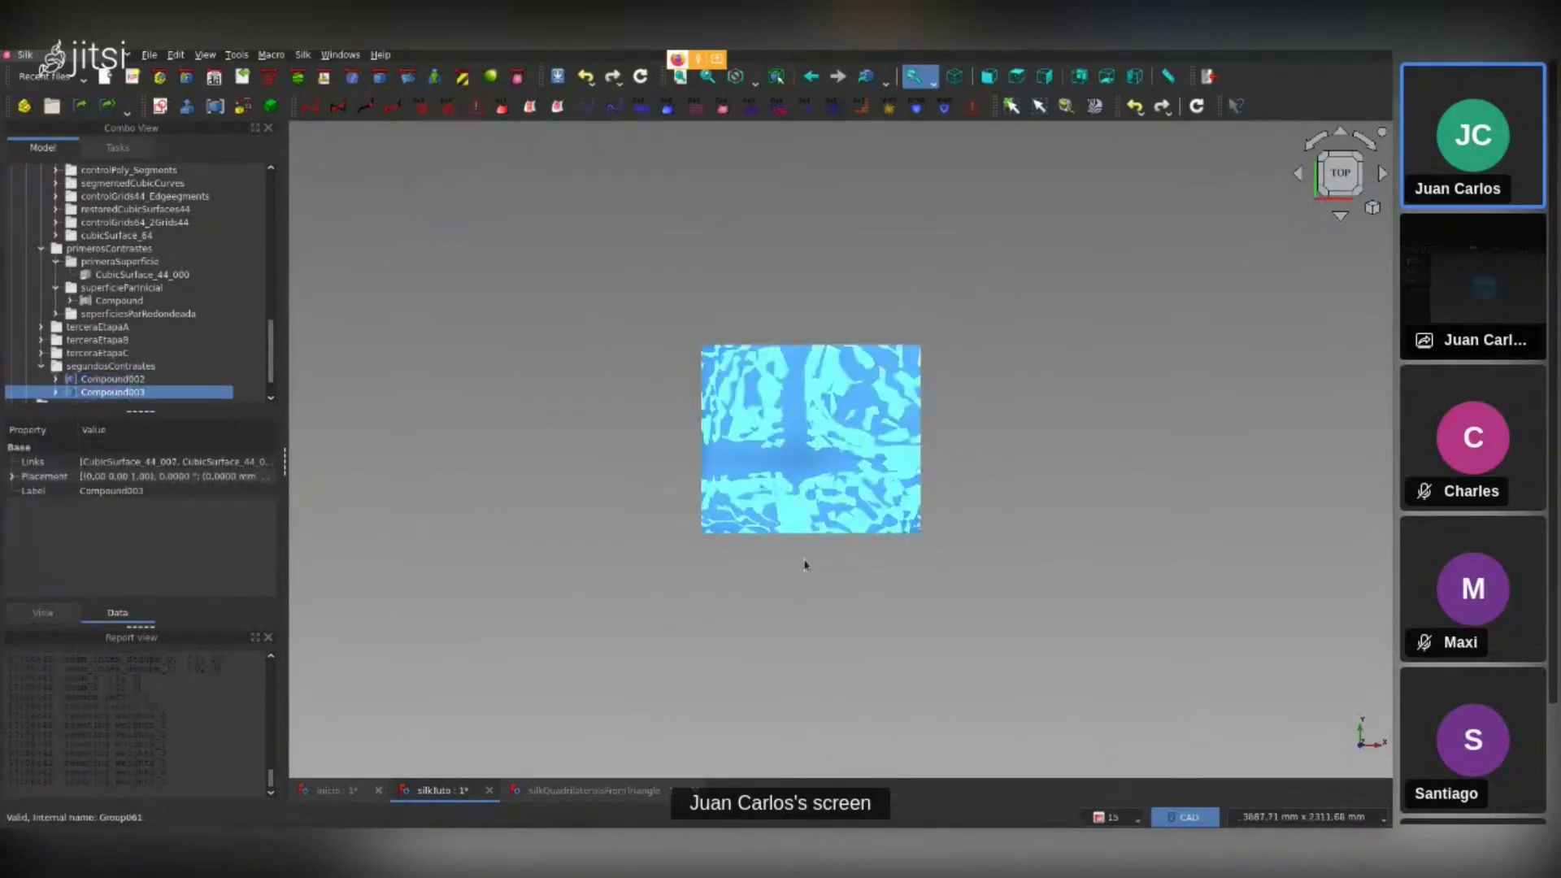
{"action": "left_click", "coordinate": [169, 379]}
{"action": "mouse_move", "coordinate": [825, 580]}
{"action": "middle_mouse_down"}
{"action": "mouse_move", "coordinate": [819, 498]}
{"action": "mouse_move", "coordinate": [858, 411]}
{"action": "mouse_move", "coordinate": [845, 504]}
{"action": "middle_mouse_up"}
{"action": "scroll", "coordinate": [825, 533], "scroll_direction": "up", "scroll_amount": 3}
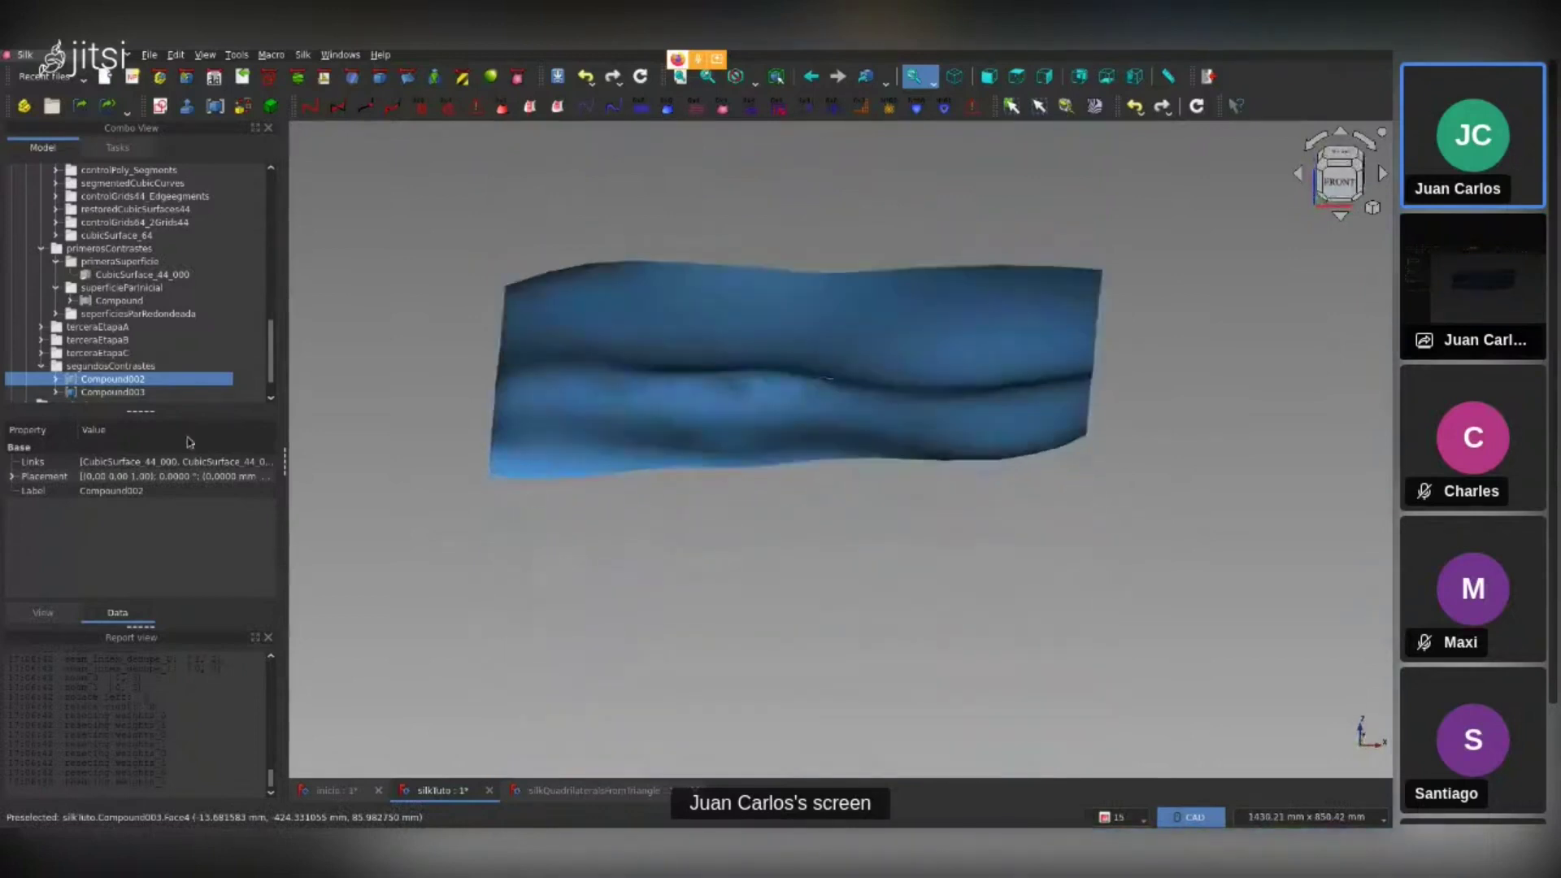
Hide and collapse the segundosContrastes group, and show CubicSurface_44_000
{"action": "left_click", "coordinate": [117, 379]}
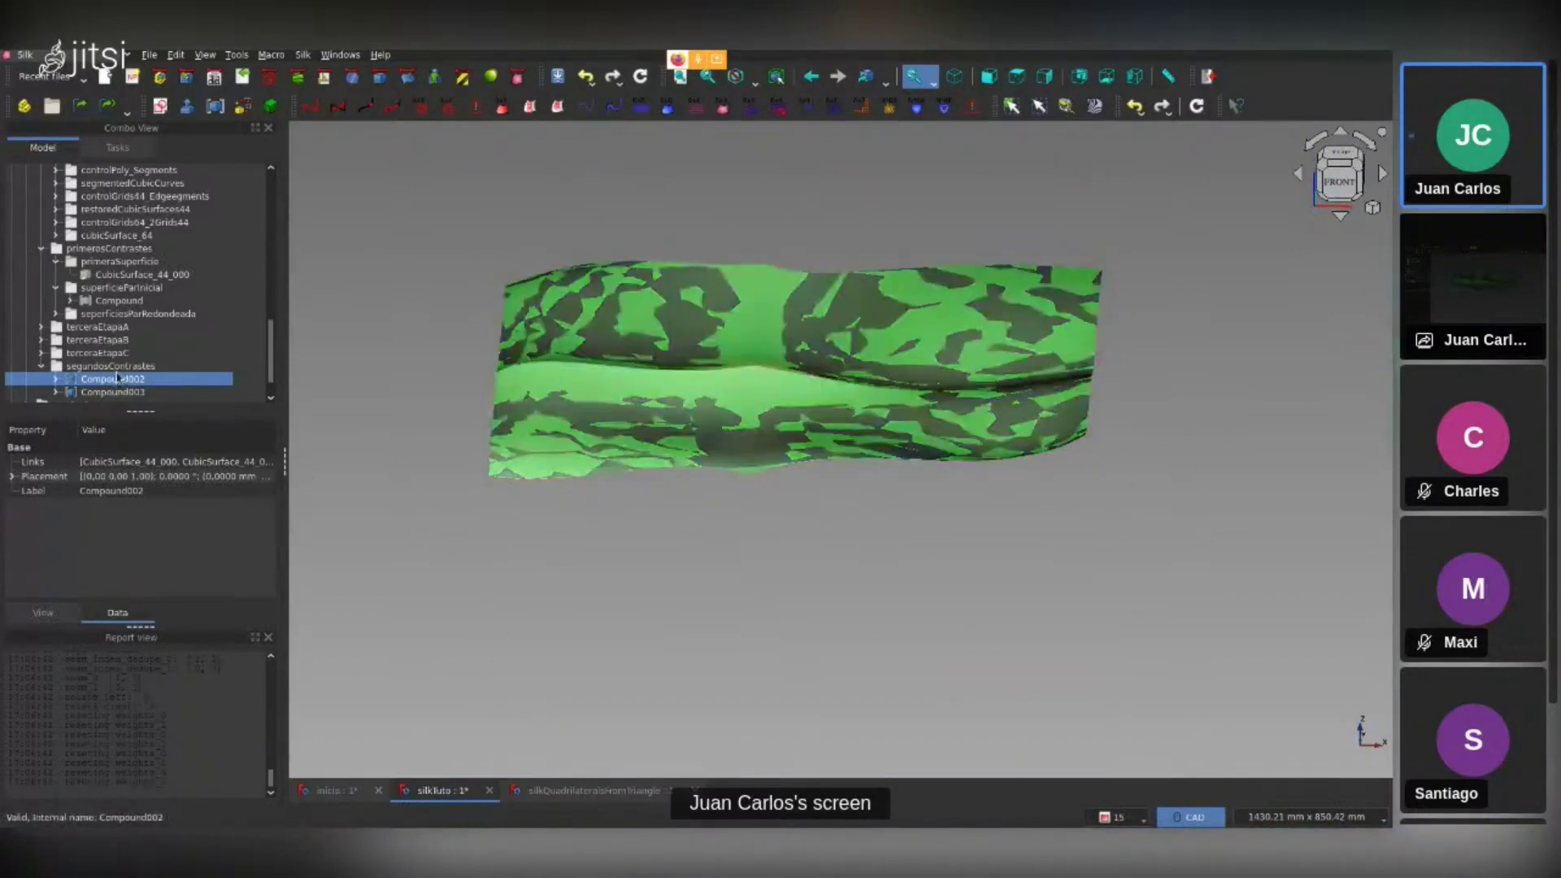
{"action": "left_click", "coordinate": [116, 366]}
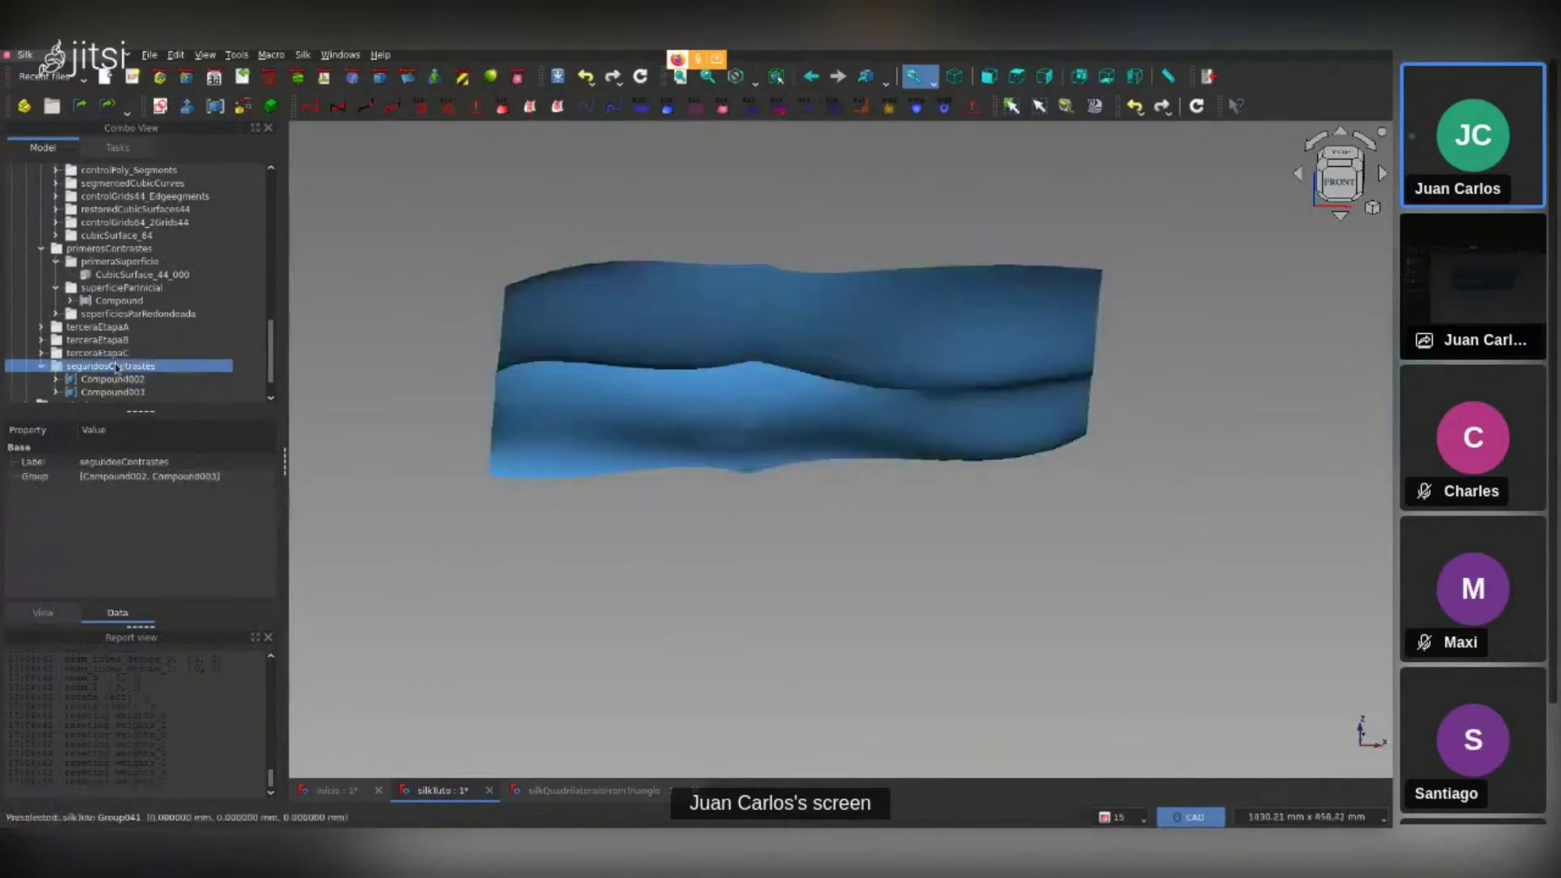
{"action": "key", "text": "space"}
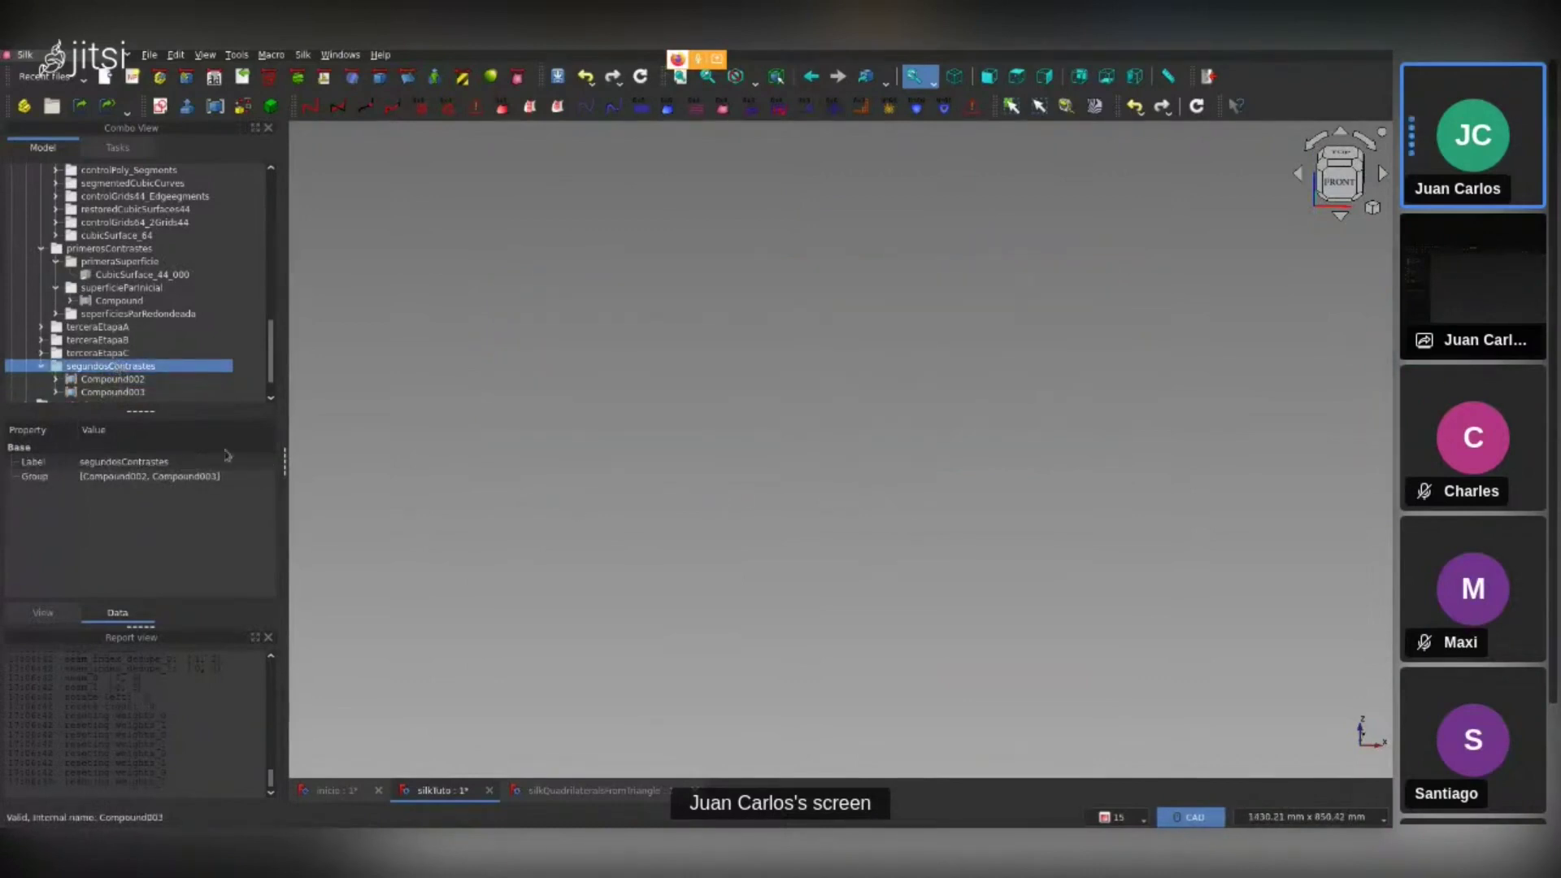
{"action": "left_click", "coordinate": [43, 366]}
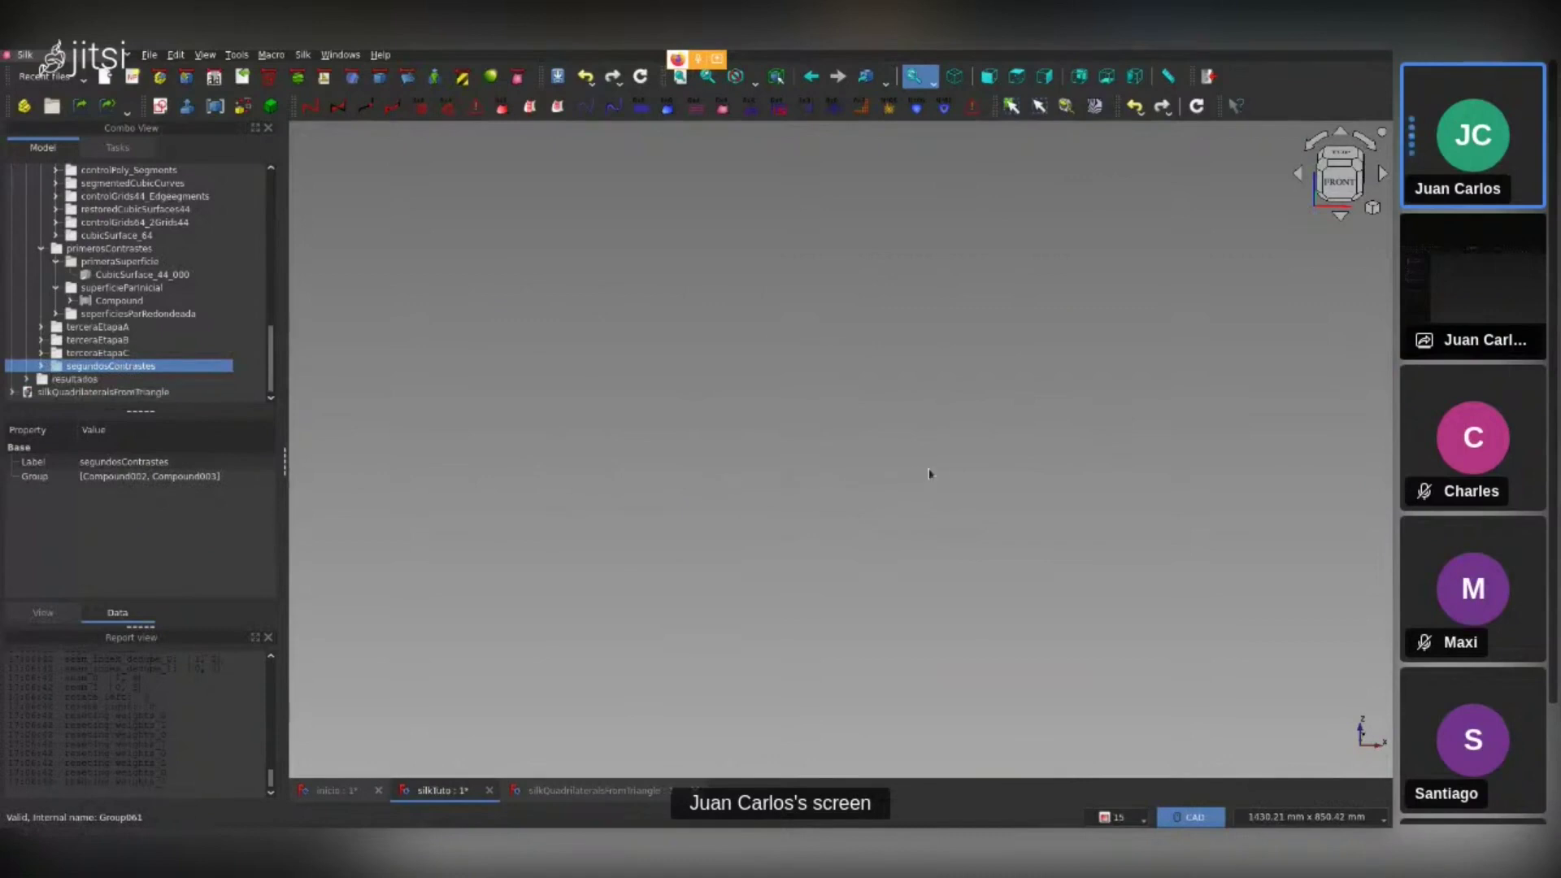
{"action": "key", "text": "space"}
Inspect CubicSurface_44_000 from near-top and front angles, then clear the selection
{"action": "left_click", "coordinate": [853, 638]}
{"action": "mouse_move", "coordinate": [934, 612]}
{"action": "middle_mouse_down"}
{"action": "mouse_move", "coordinate": [933, 662]}
{"action": "mouse_move", "coordinate": [927, 574]}
{"action": "mouse_move", "coordinate": [941, 603]}
{"action": "mouse_move", "coordinate": [894, 590]}
{"action": "middle_mouse_up"}
{"action": "mouse_move", "coordinate": [791, 394]}
{"action": "middle_mouse_down"}
{"action": "mouse_move", "coordinate": [871, 477]}
{"action": "mouse_move", "coordinate": [854, 529]}
{"action": "mouse_move", "coordinate": [854, 485]}
{"action": "mouse_move", "coordinate": [739, 376]}
{"action": "middle_mouse_up"}
{"action": "left_click", "coordinate": [739, 376]}
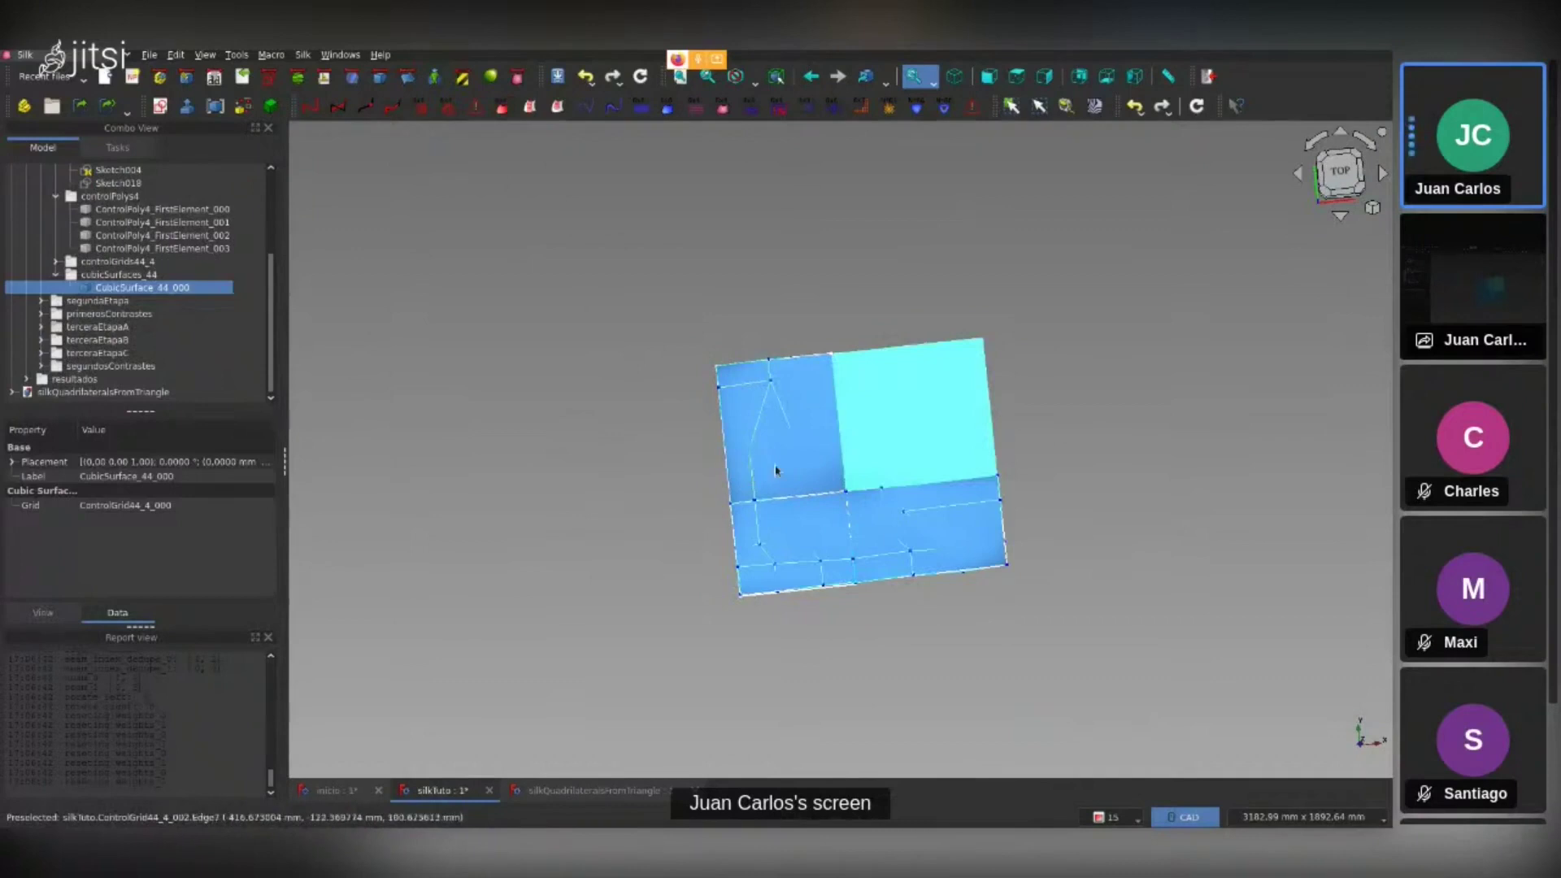
{"action": "scroll", "coordinate": [777, 470], "scroll_direction": "down", "scroll_amount": 3}
{"action": "middle_click_drag", "start_coordinate": [812, 407], "coordinate": [821, 441]}
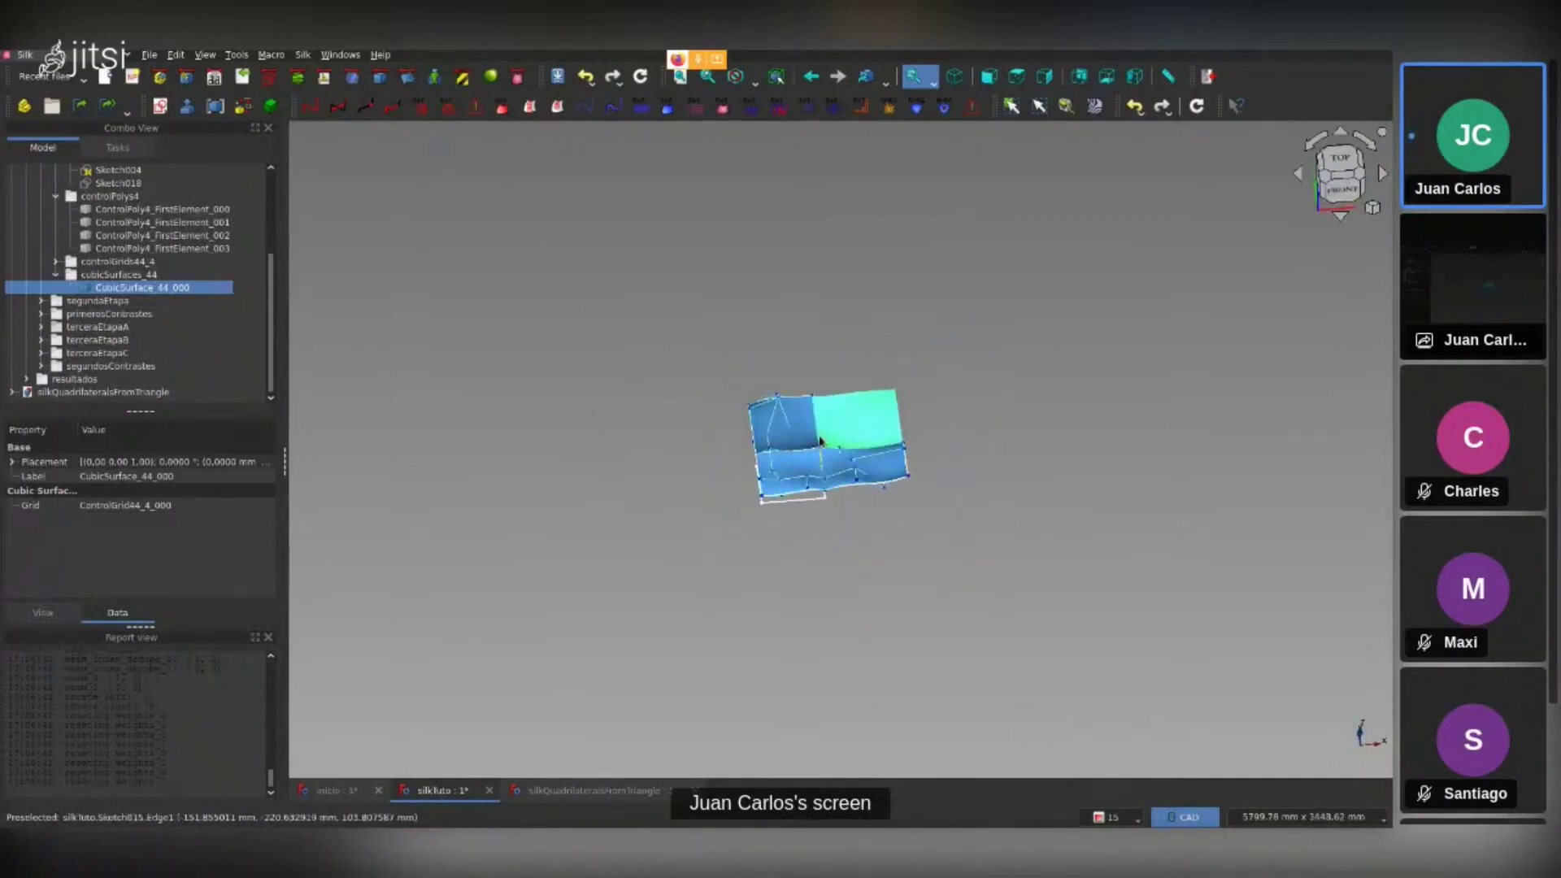
{"action": "scroll", "coordinate": [822, 442], "scroll_direction": "up", "scroll_amount": 3}
{"action": "left_click", "coordinate": [809, 578]}
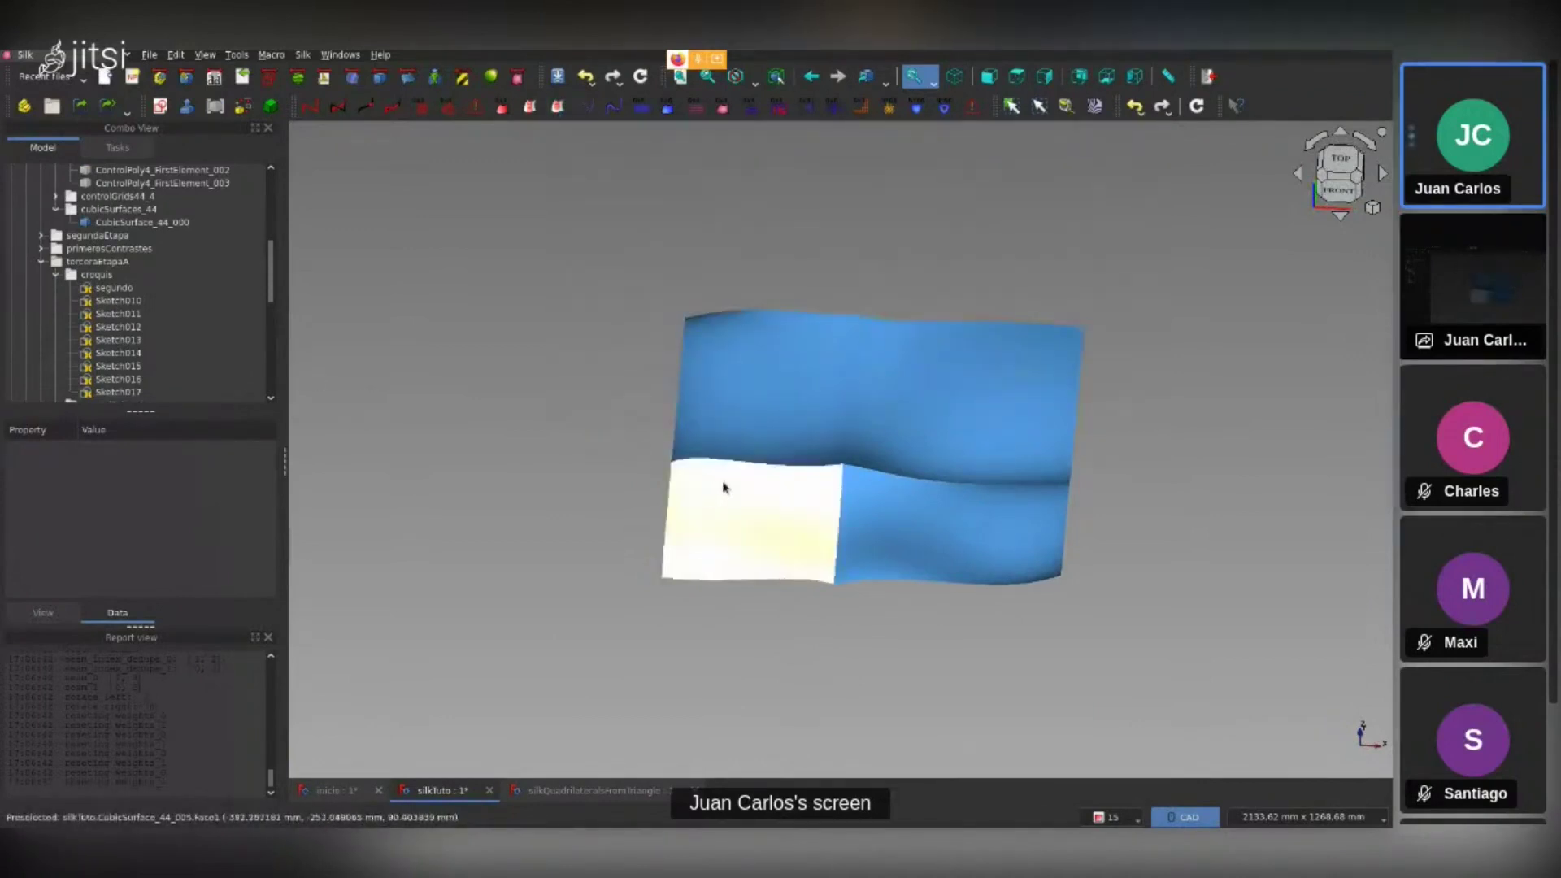
{"action": "scroll", "coordinate": [155, 305], "scroll_direction": "down", "scroll_amount": 2}
{"action": "scroll", "coordinate": [154, 305], "scroll_direction": "down", "scroll_amount": 2}
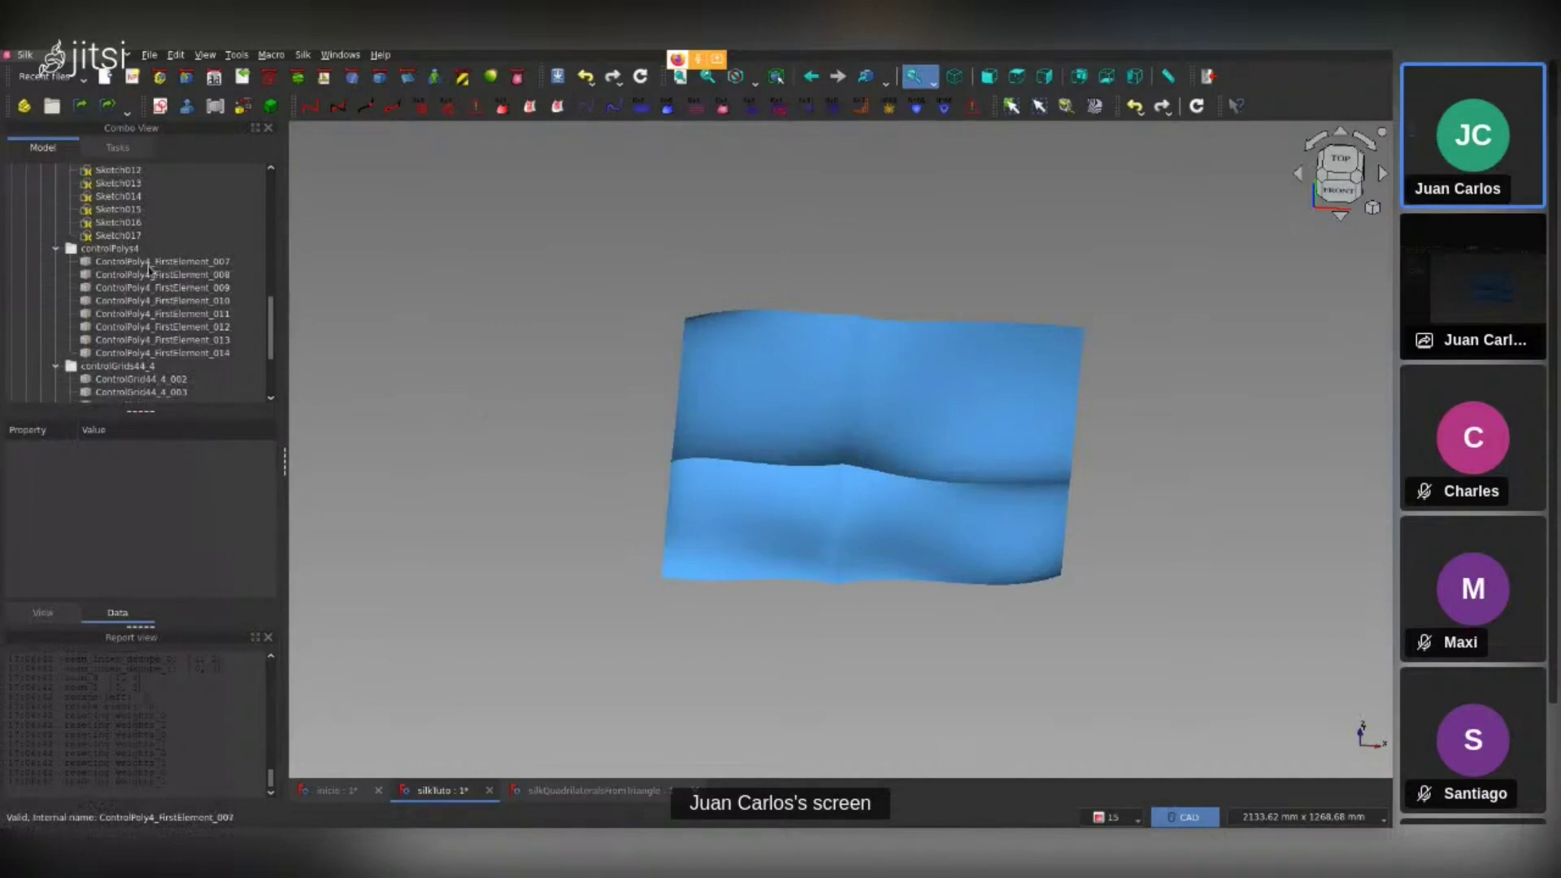
Hide the top-left, top-right, bottom-right and bottom-left surface patches
{"action": "scroll", "coordinate": [148, 271], "scroll_direction": "down", "scroll_amount": 1}
{"action": "left_click", "coordinate": [107, 235]}
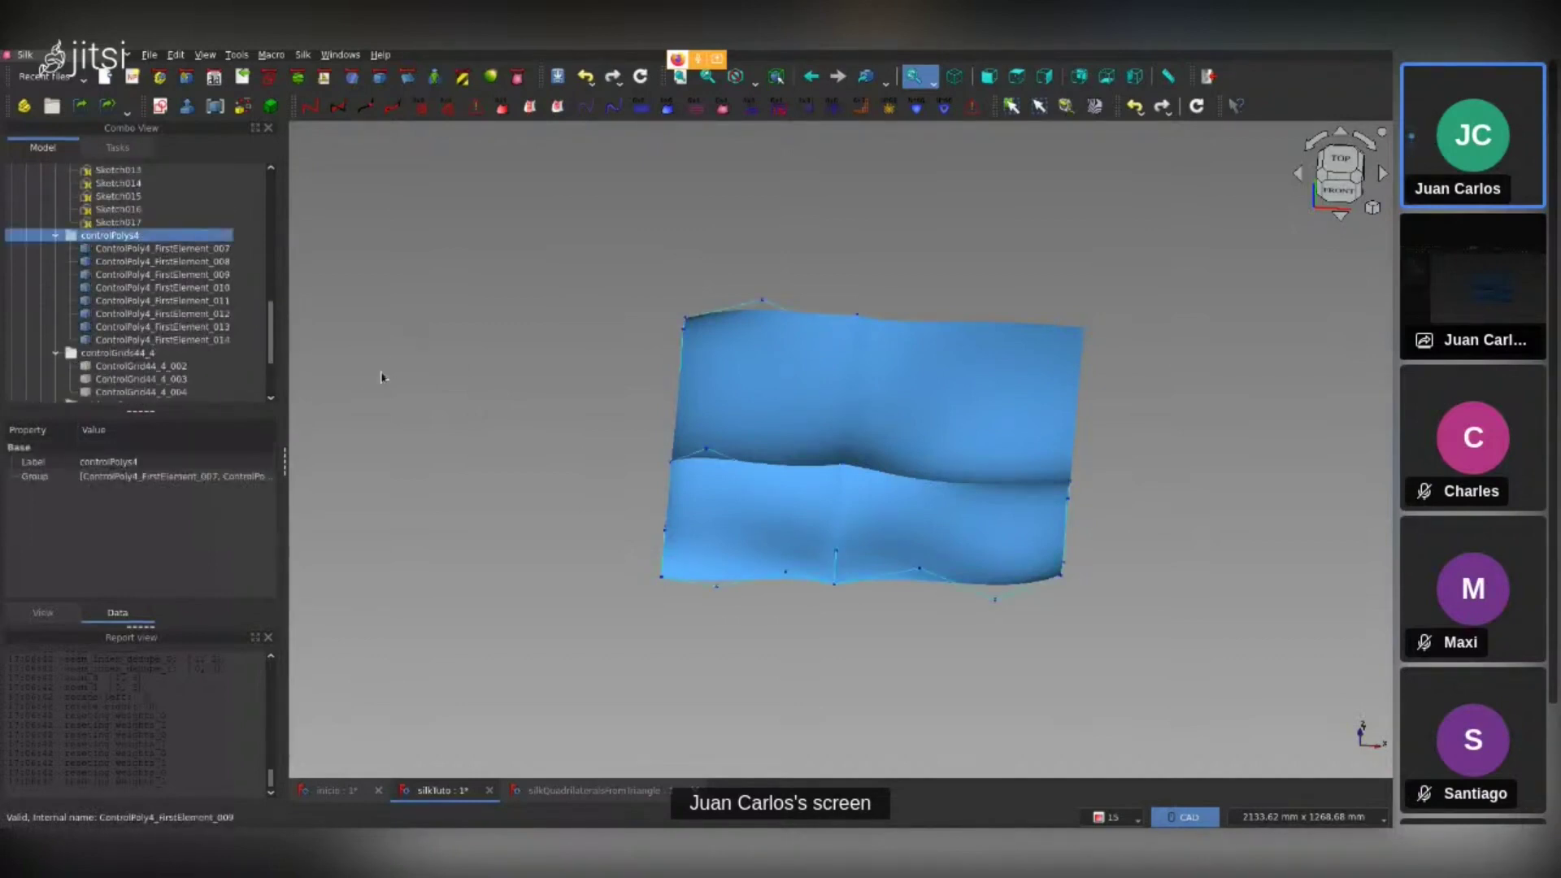
{"action": "left_click", "coordinate": [756, 366]}
{"action": "key", "text": "space"}
{"action": "left_click", "coordinate": [993, 417]}
{"action": "key", "text": "space"}
{"action": "left_click", "coordinate": [958, 510]}
{"action": "key", "text": "space"}
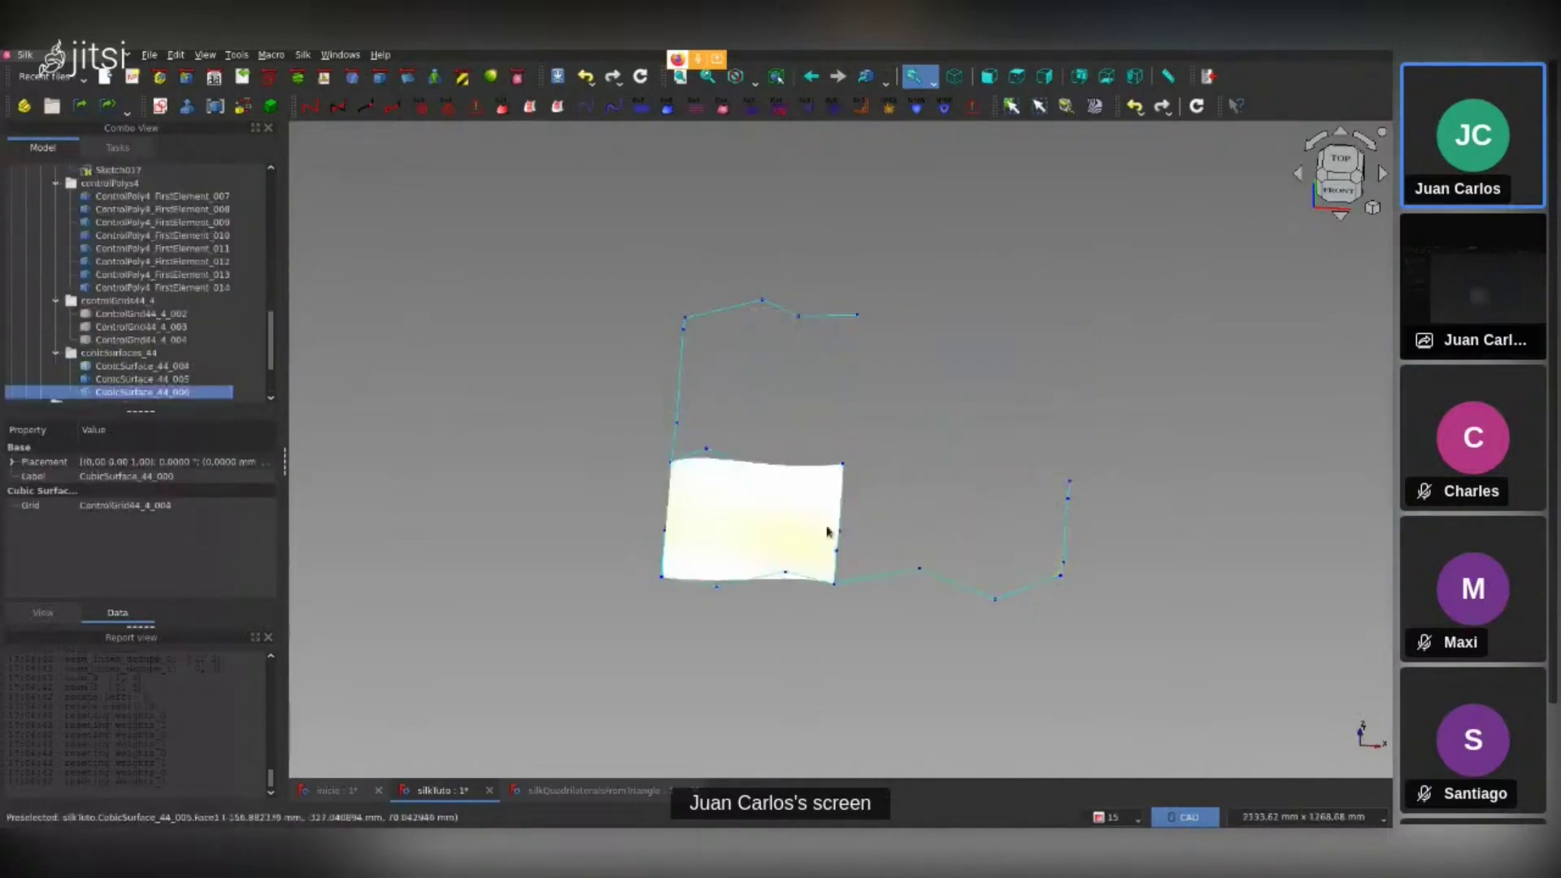
{"action": "left_click", "coordinate": [827, 532]}
{"action": "key", "text": "space"}
Inspect the control polygons and select, then deselect, the cubicCurves group
{"action": "middle_click_drag", "start_coordinate": [849, 422], "coordinate": [848, 355]}
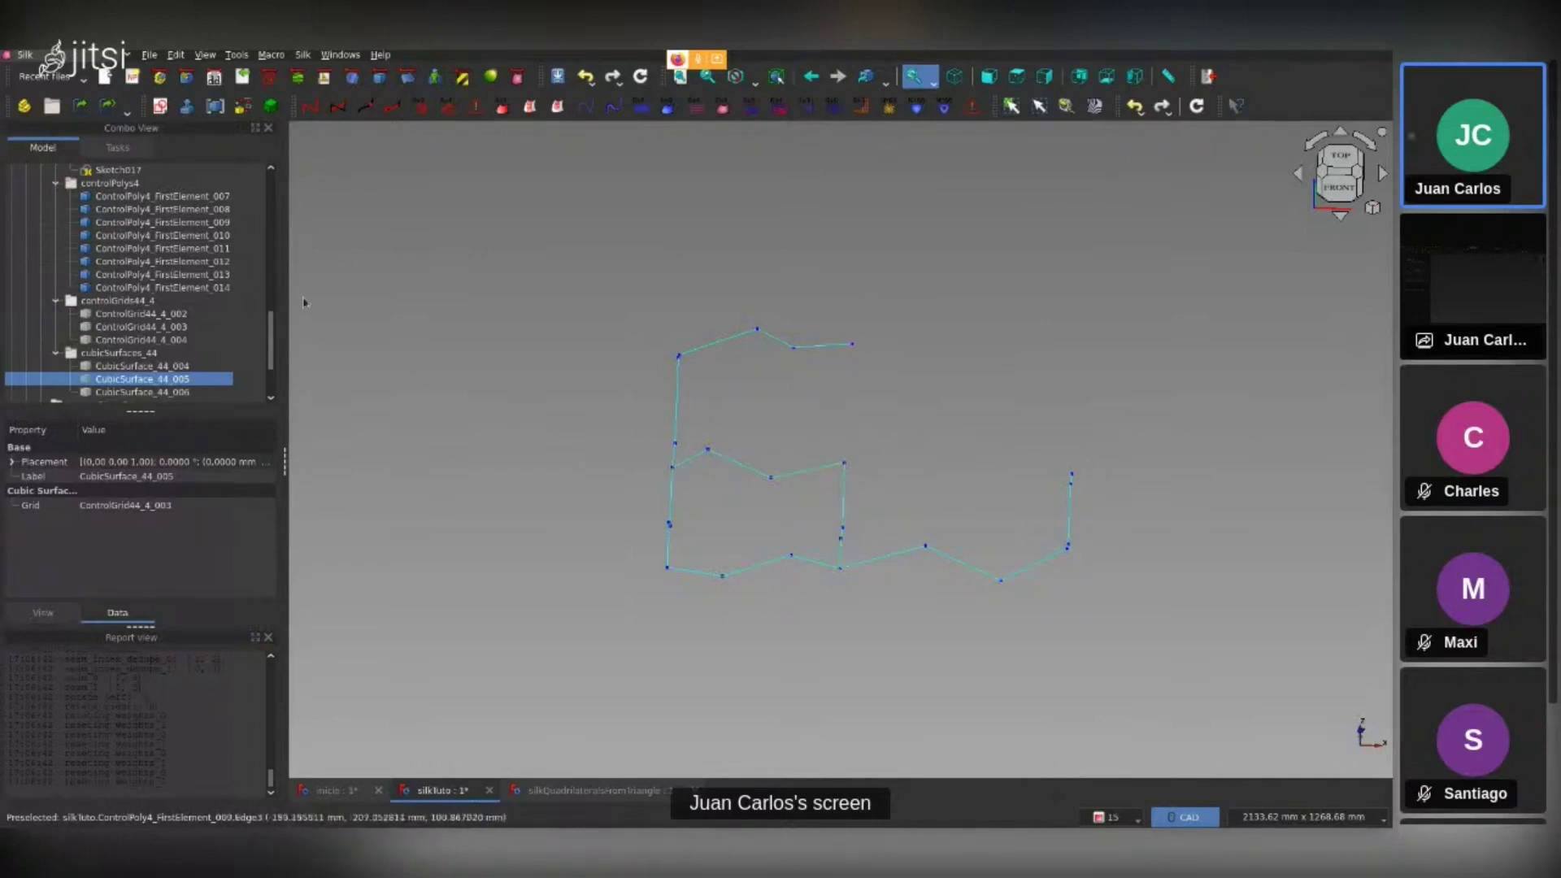
{"action": "scroll", "coordinate": [150, 289], "scroll_direction": "down", "scroll_amount": 3}
{"action": "left_click", "coordinate": [150, 289]}
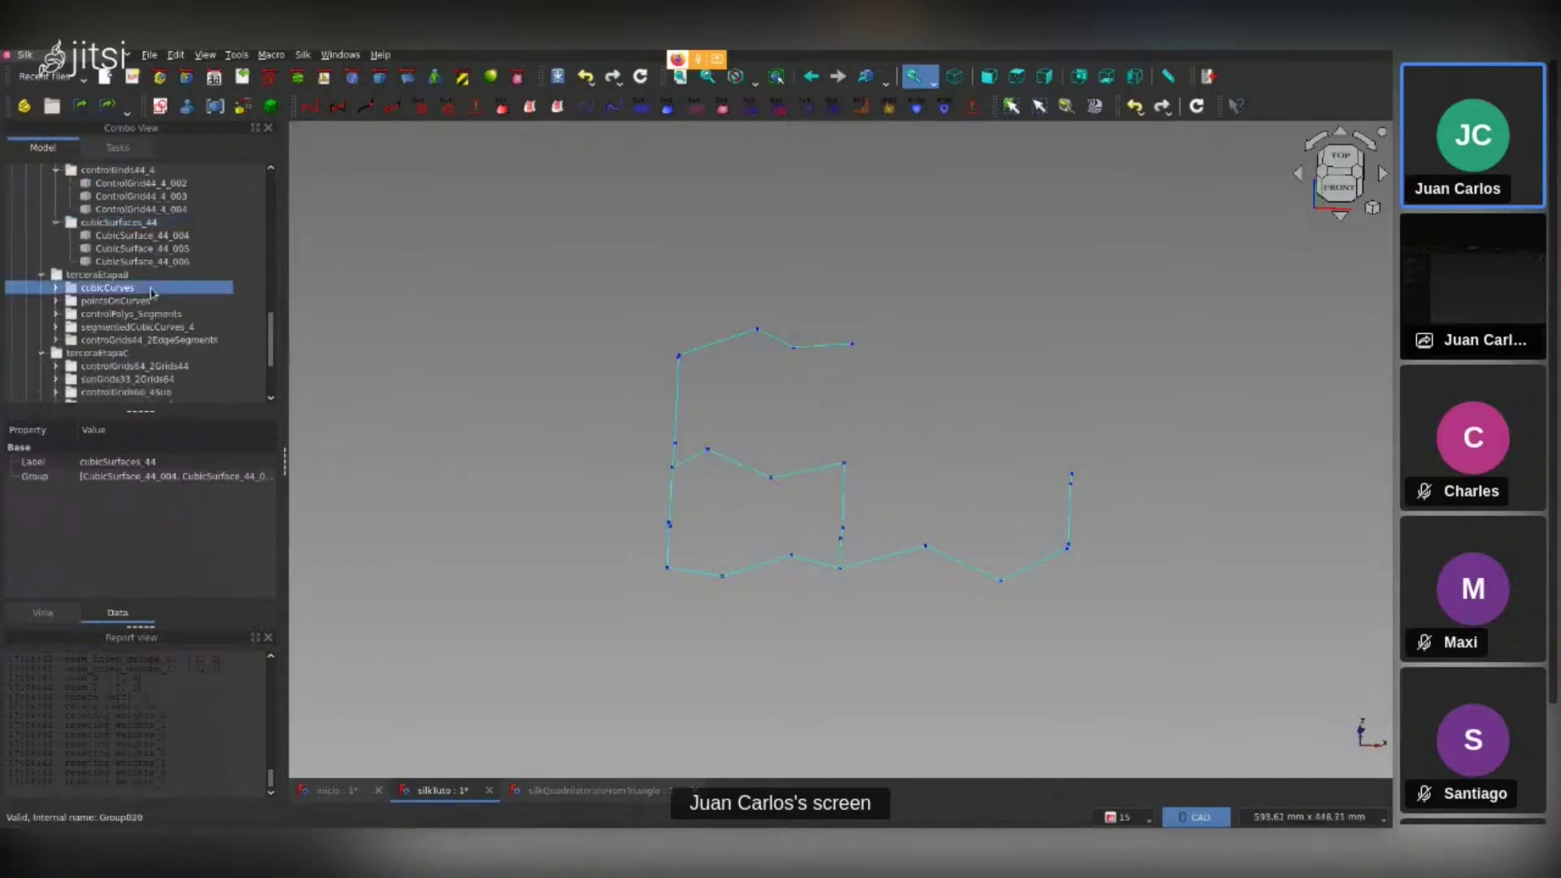
{"action": "left_click", "coordinate": [876, 502]}
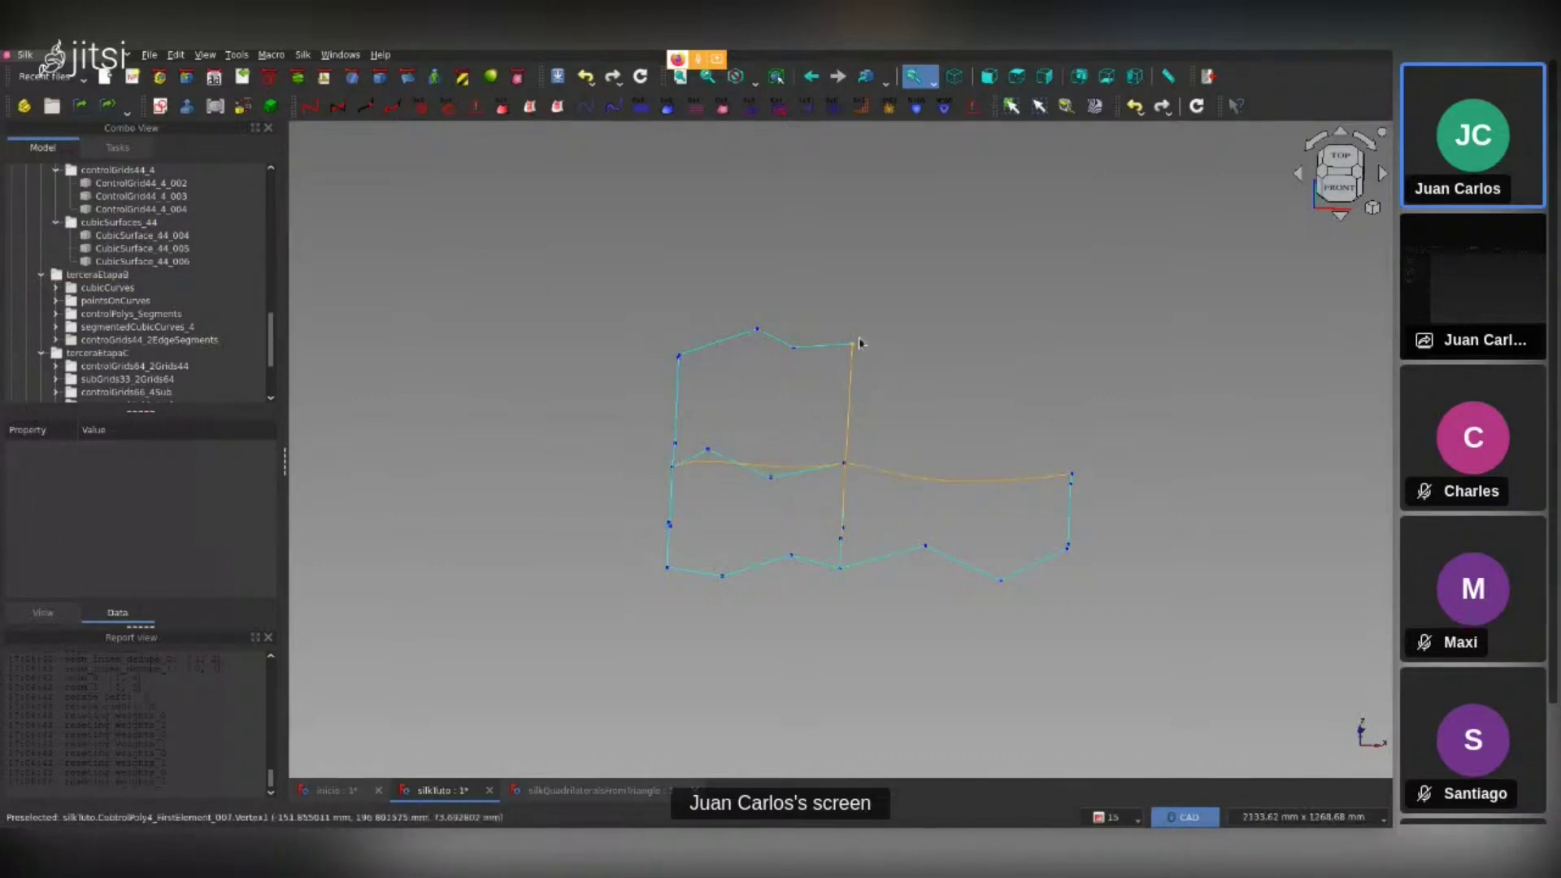
Expand the controlPolys4 group in the model tree
{"action": "scroll", "coordinate": [334, 362], "scroll_direction": "up", "scroll_amount": 1}
{"action": "scroll", "coordinate": [114, 362], "scroll_direction": "up", "scroll_amount": 2}
{"action": "scroll", "coordinate": [114, 362], "scroll_direction": "up", "scroll_amount": 2}
{"action": "scroll", "coordinate": [114, 363], "scroll_direction": "up", "scroll_amount": 1}
{"action": "double_click", "coordinate": [112, 354]}
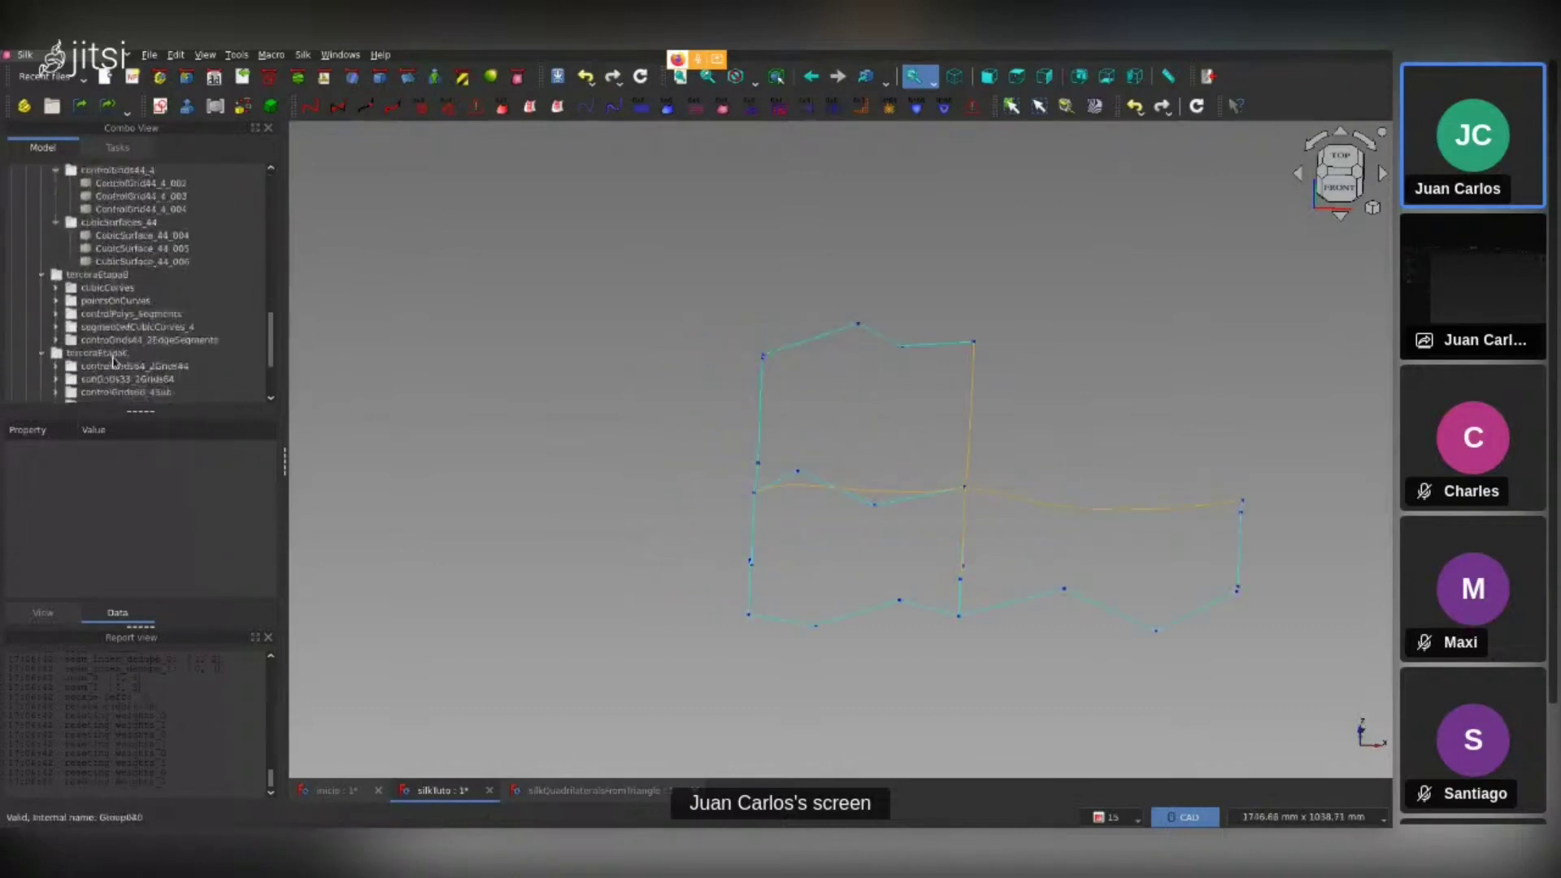
{"action": "scroll", "coordinate": [114, 357], "scroll_direction": "down", "scroll_amount": 1}
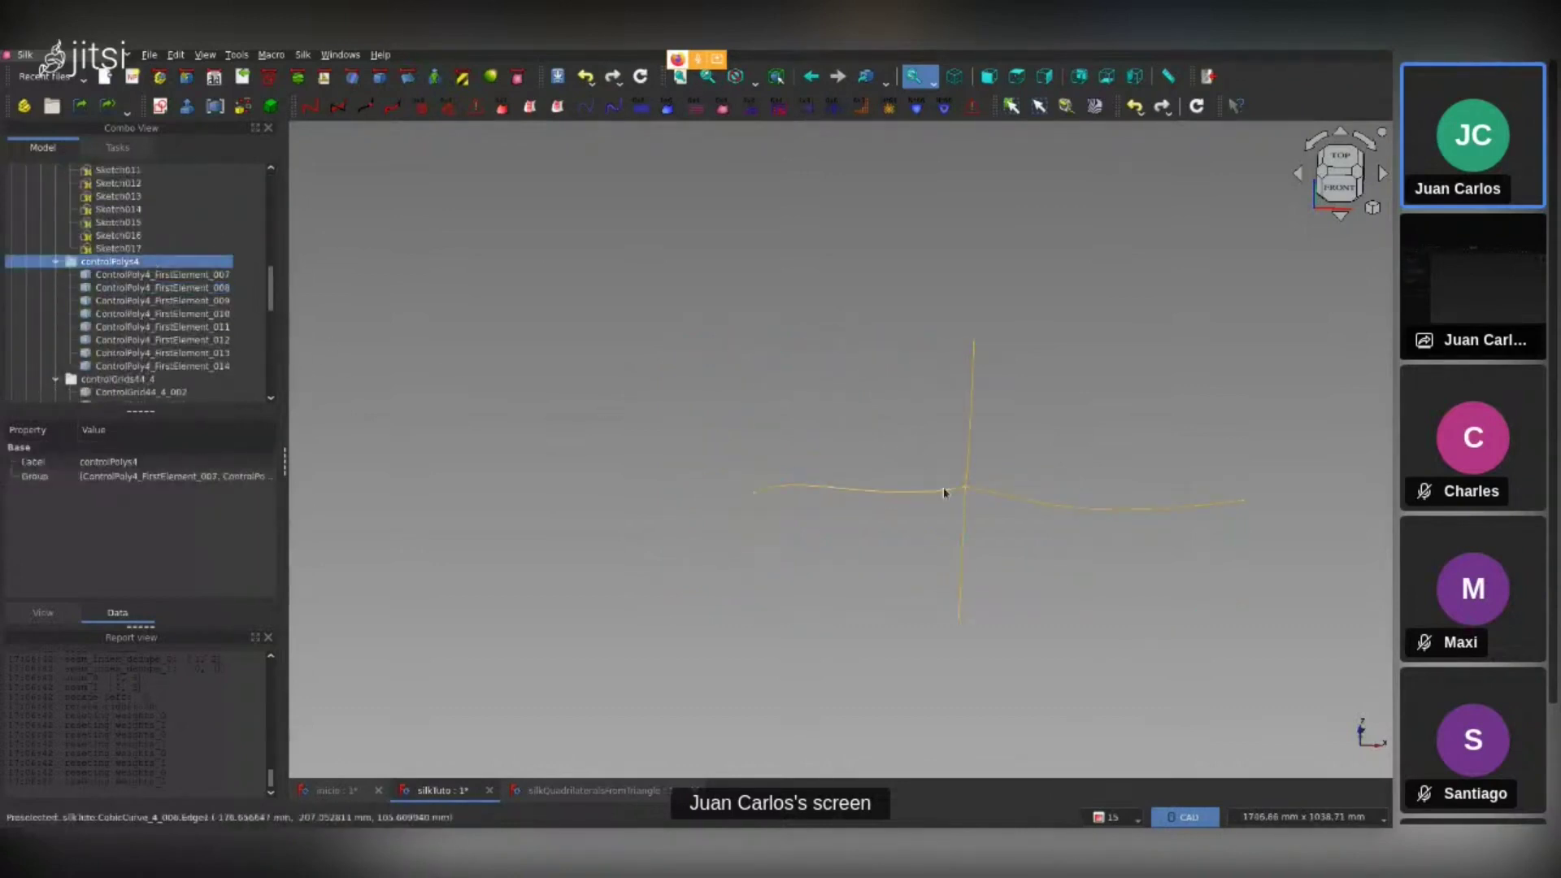
{"action": "scroll", "coordinate": [1077, 498], "scroll_direction": "up", "scroll_amount": 2}
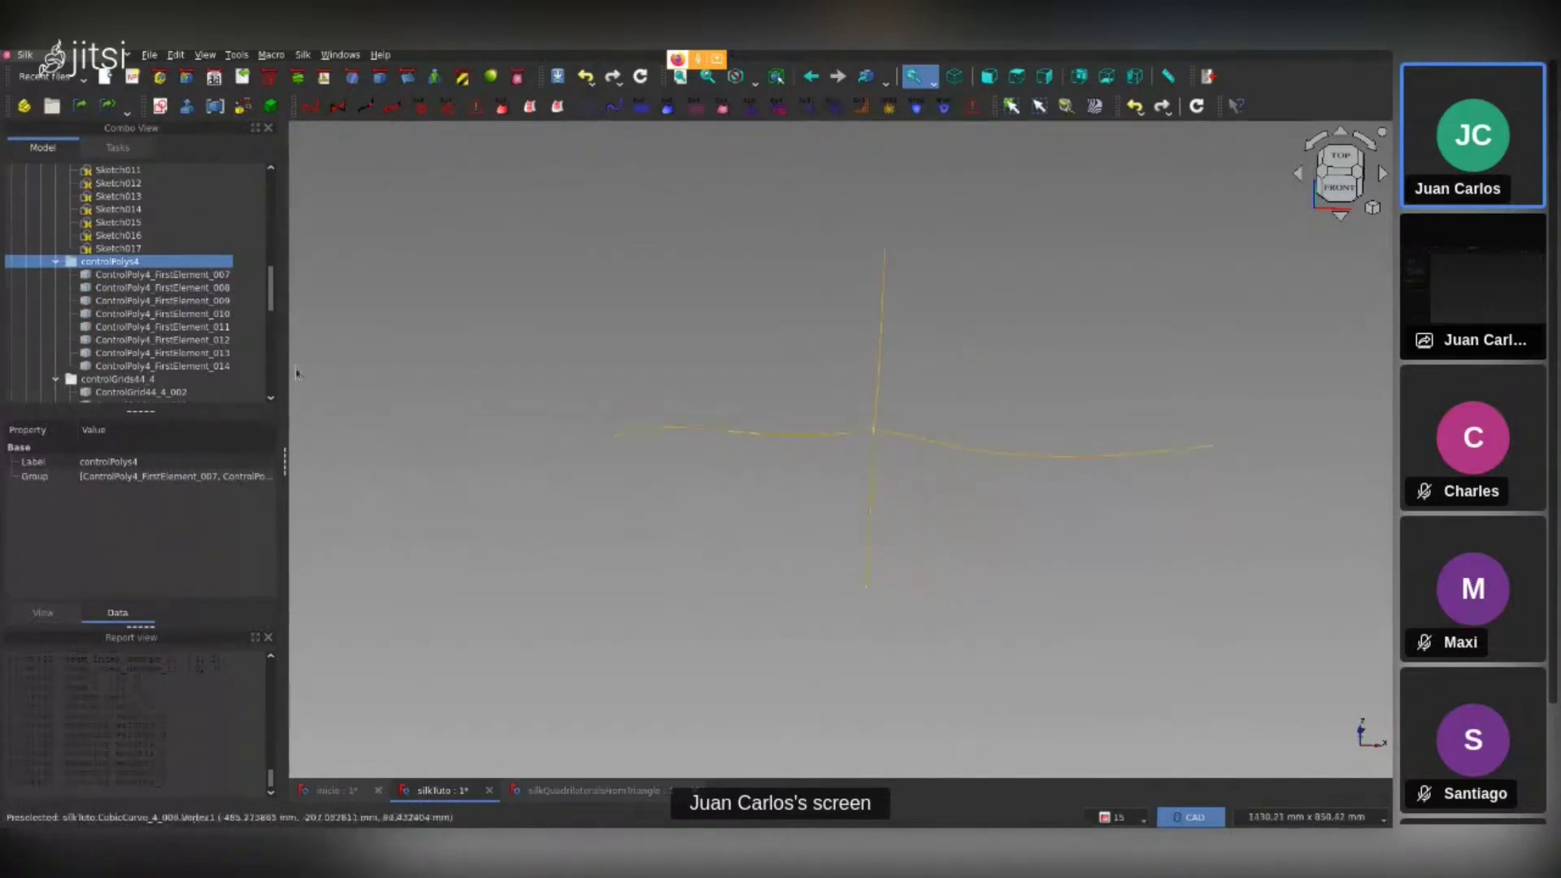
{"action": "scroll", "coordinate": [179, 276], "scroll_direction": "down", "scroll_amount": 6}
Select CubicCurve_4_006 and pointsOnCurves, then expand the controlPolys_Segments group
{"action": "left_click", "coordinate": [155, 274]}
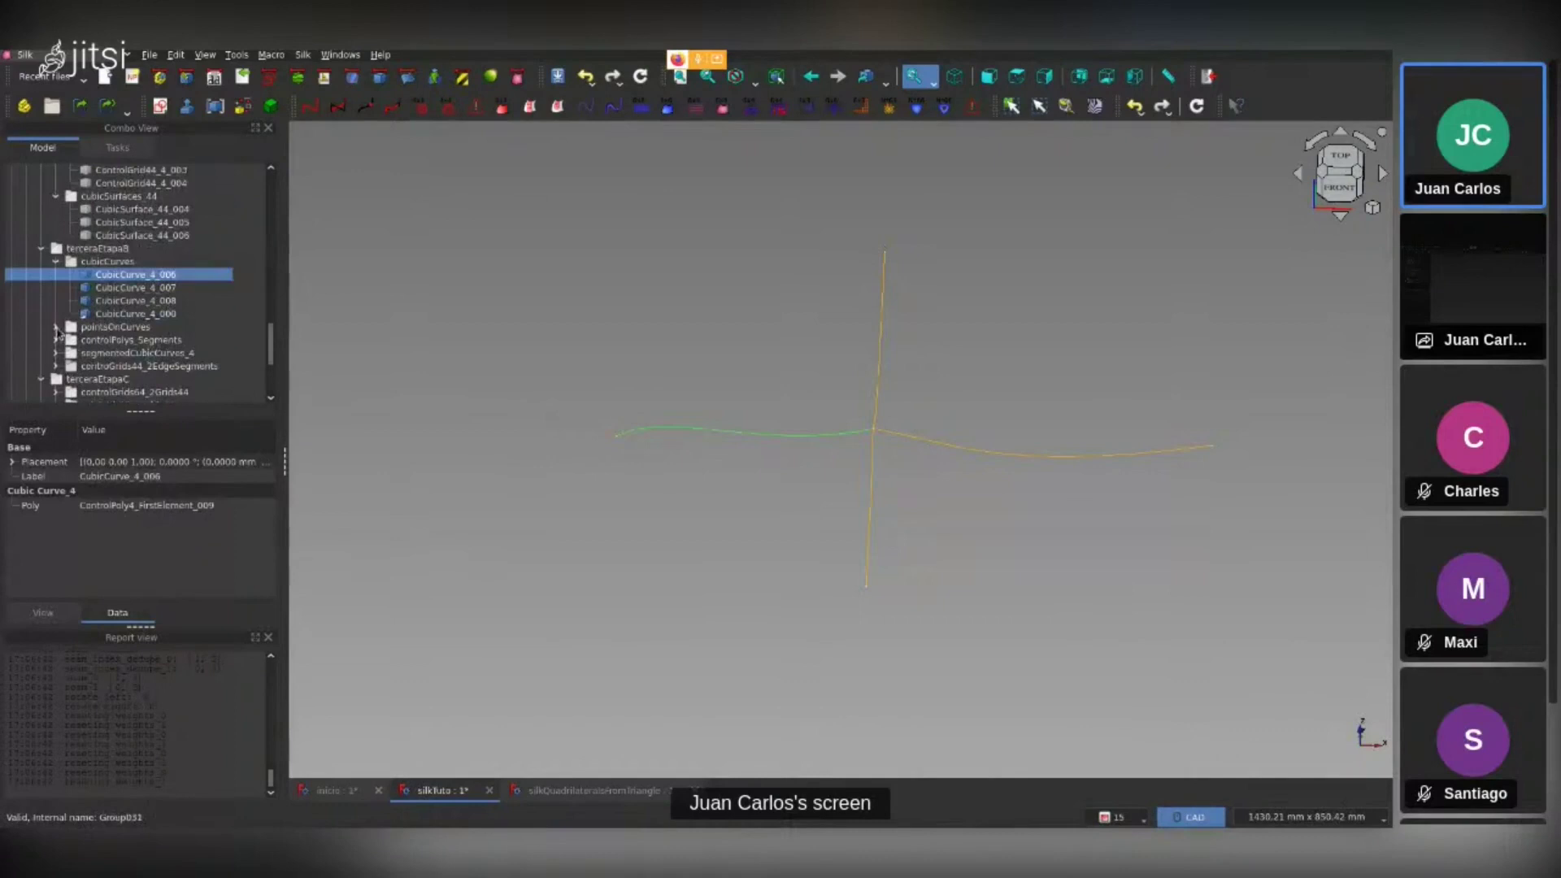
{"action": "left_click", "coordinate": [83, 328]}
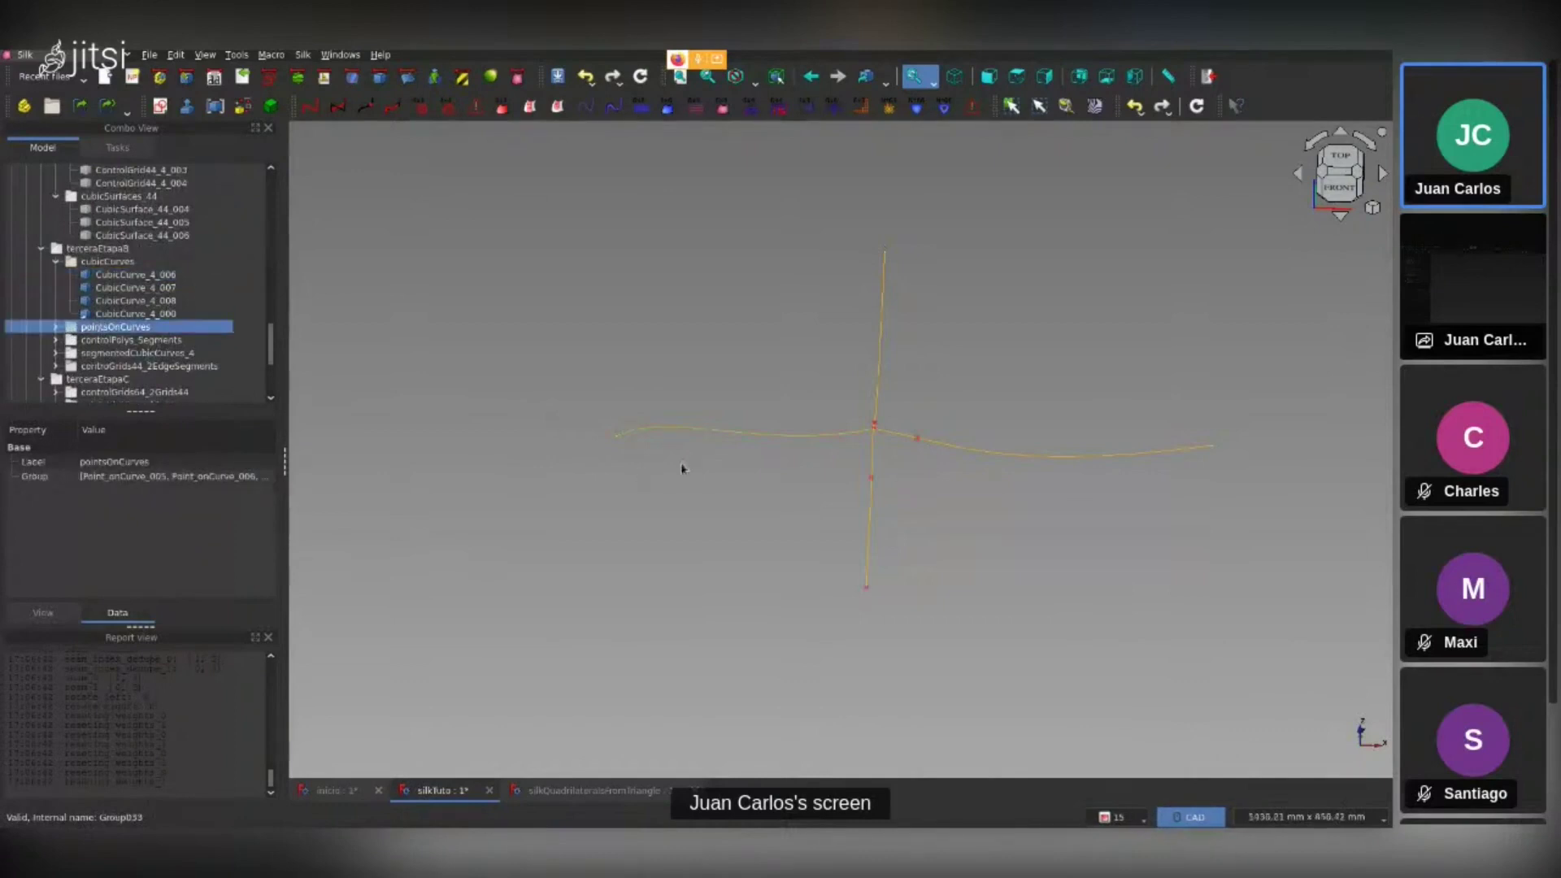
{"action": "middle_click_drag", "start_coordinate": [1016, 377], "coordinate": [1017, 404]}
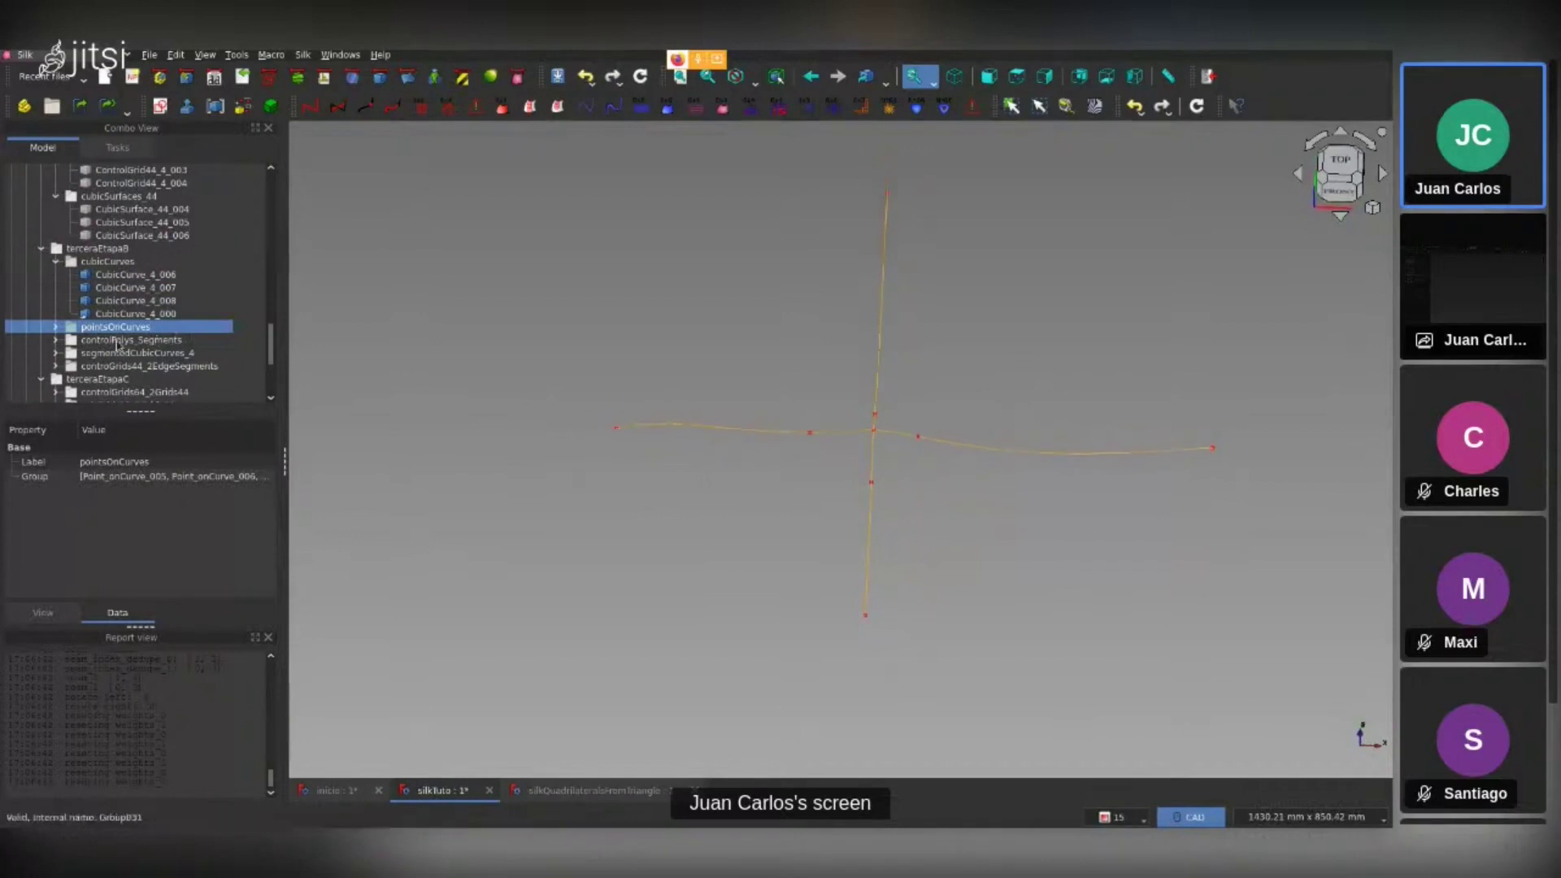
{"action": "left_click", "coordinate": [55, 340]}
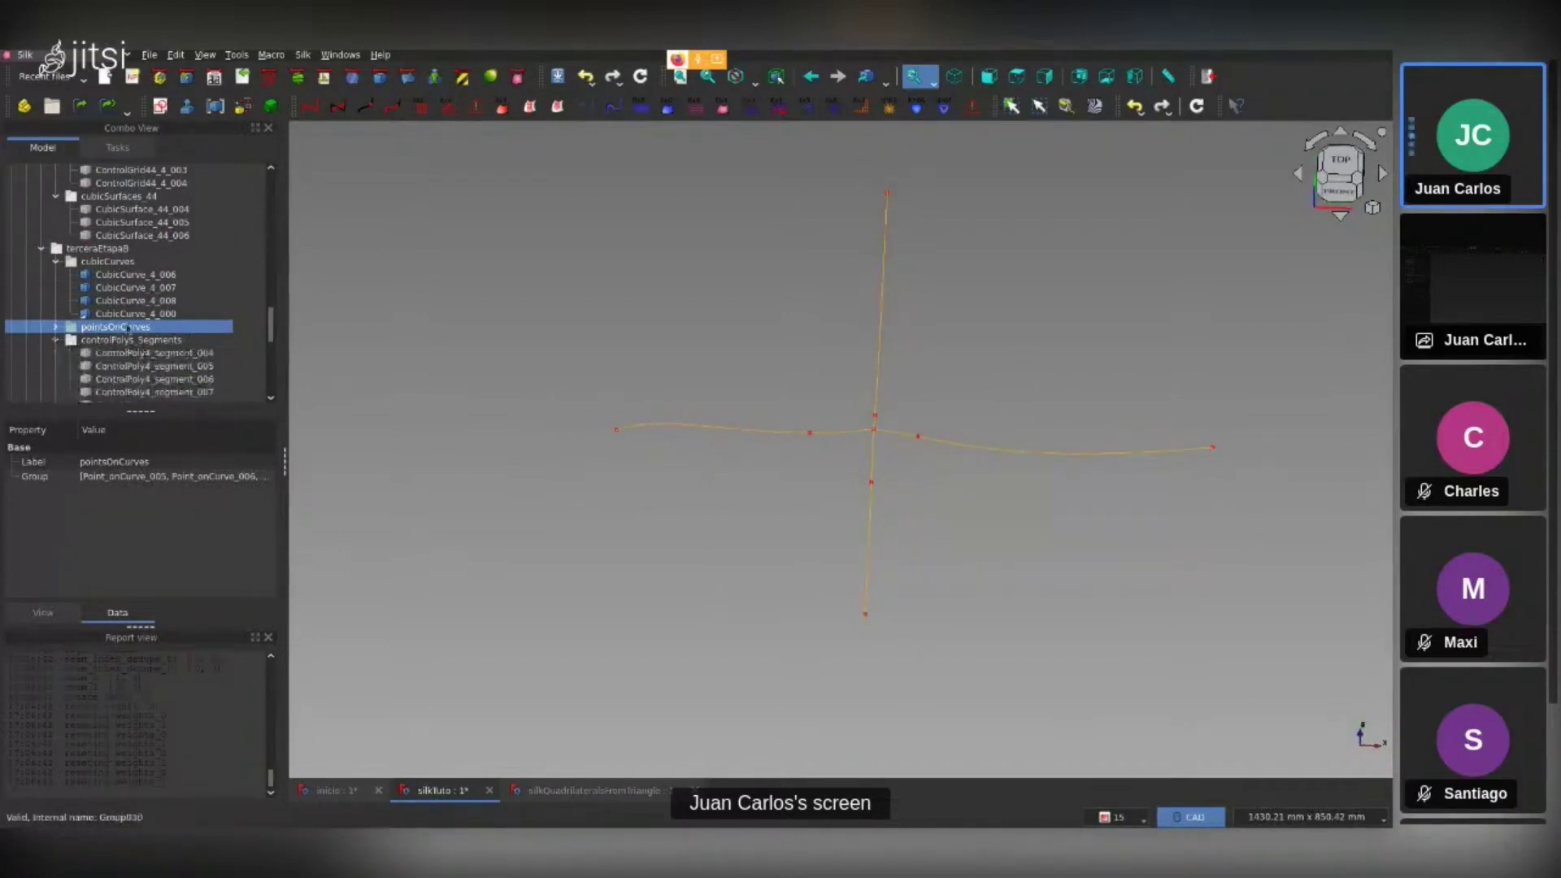
Show the three cubicSurfaces_44 patches
{"action": "scroll", "coordinate": [147, 279], "scroll_direction": "up", "scroll_amount": 1}
{"action": "left_click", "coordinate": [106, 248]}
{"action": "key", "text": "space"}
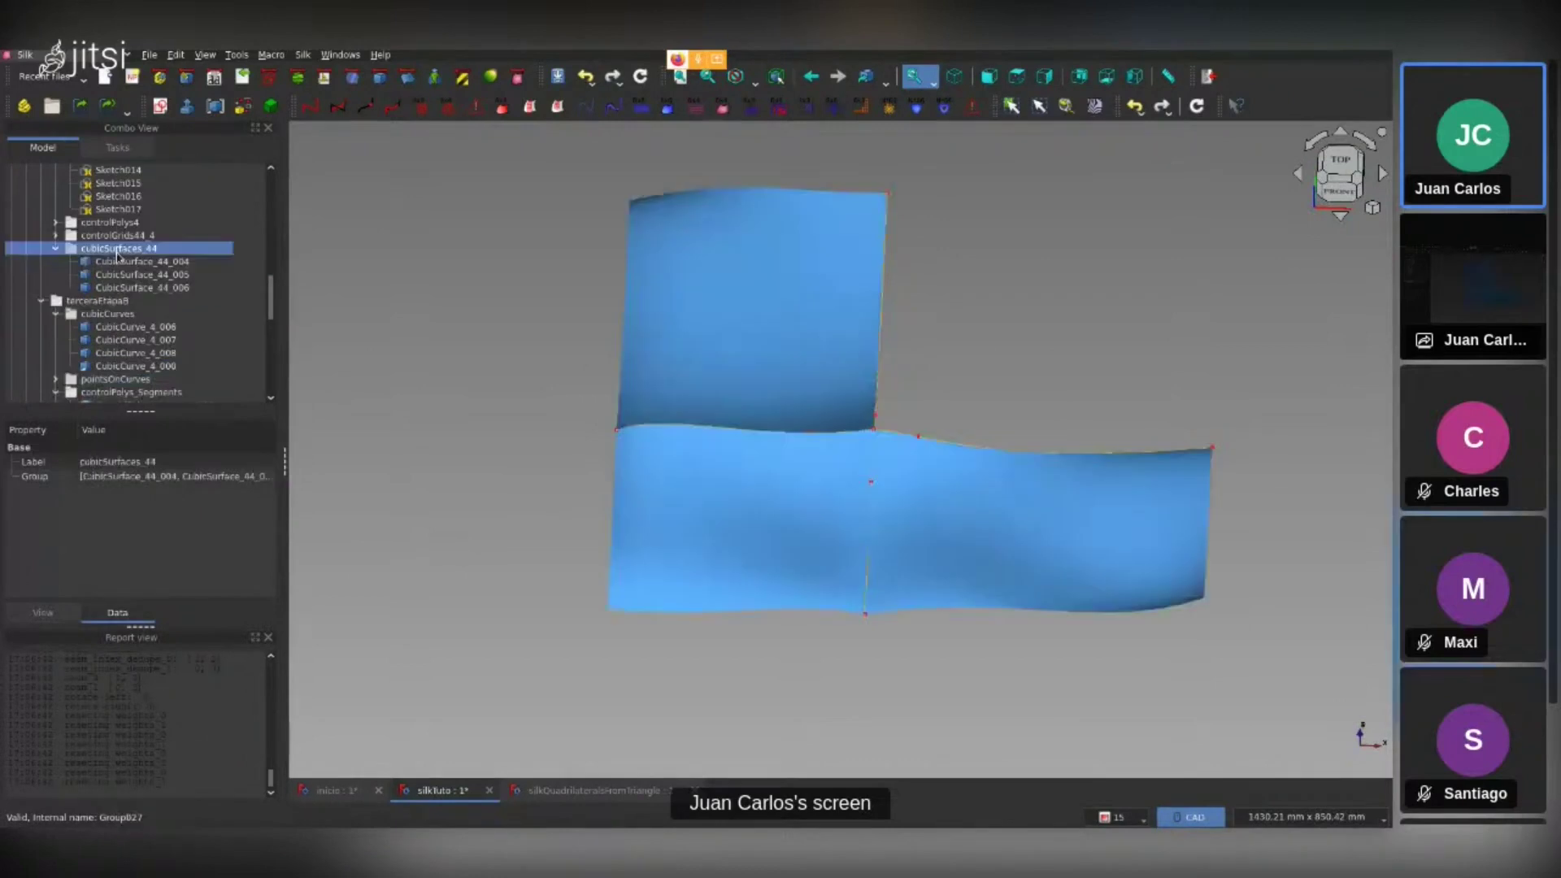
{"action": "left_click", "coordinate": [938, 352]}
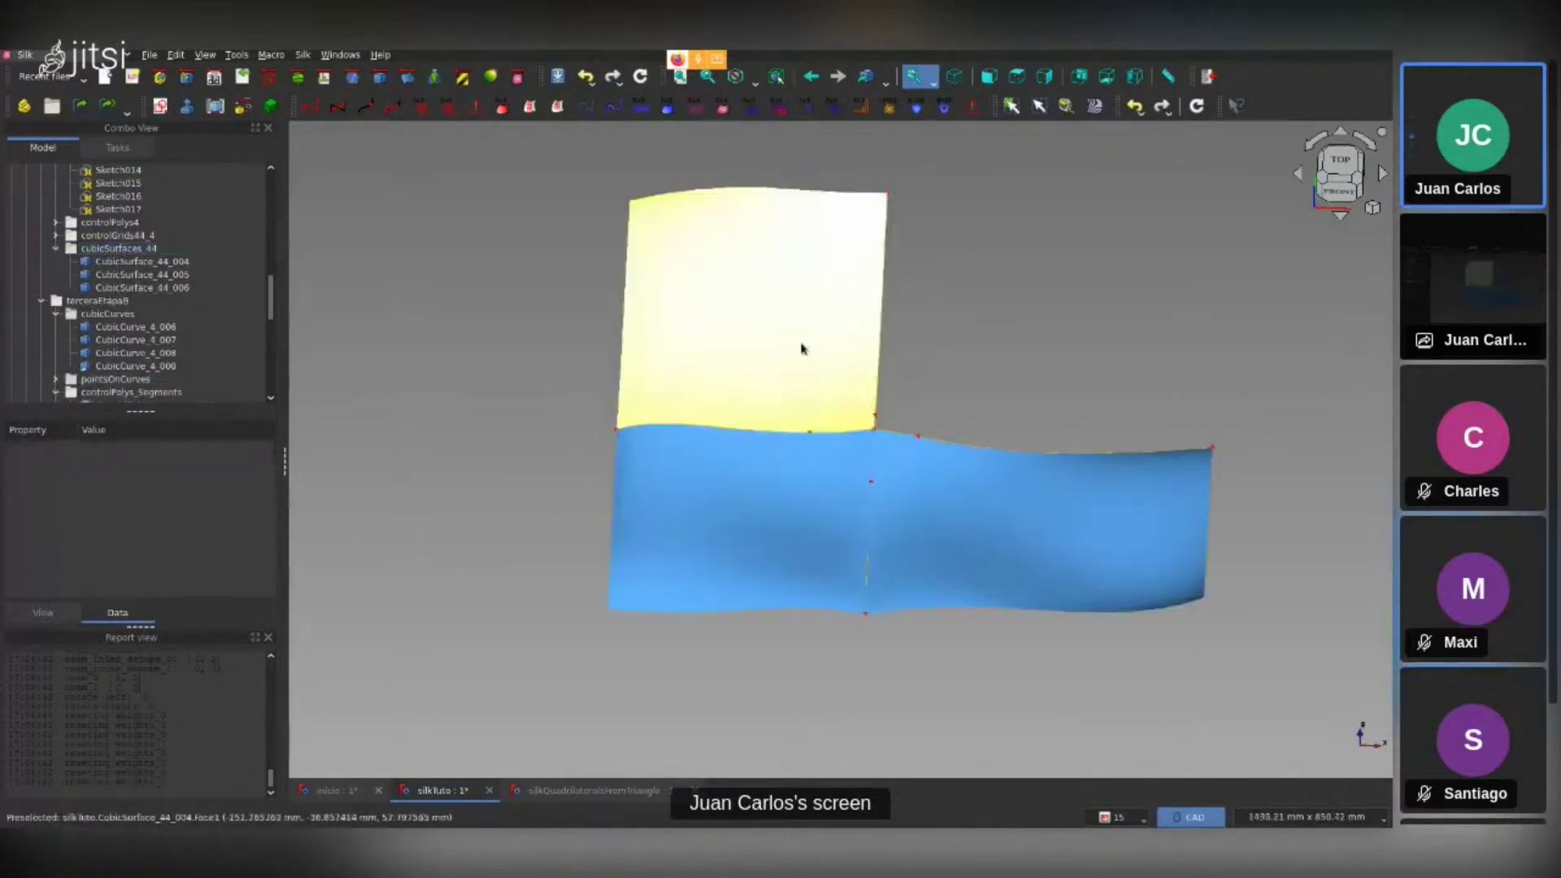
Hide the lower-right, lower-left and upper surface patches
{"action": "left_click", "coordinate": [992, 549]}
{"action": "key", "text": "space"}
{"action": "left_click", "coordinate": [819, 532]}
{"action": "key", "text": "space"}
{"action": "left_click", "coordinate": [804, 403]}
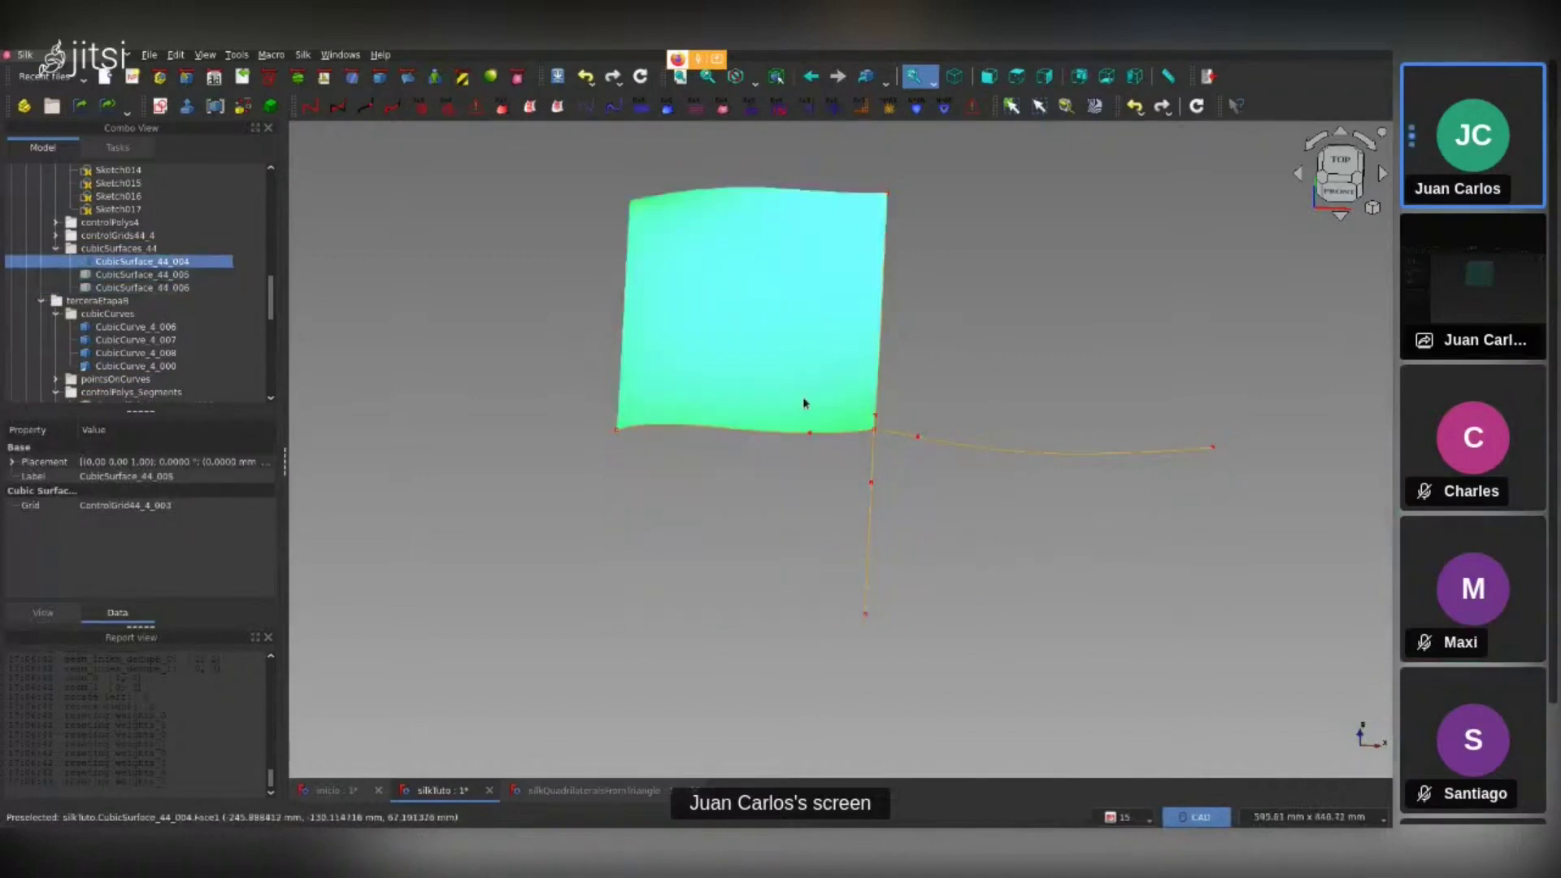
{"action": "key", "text": "space"}
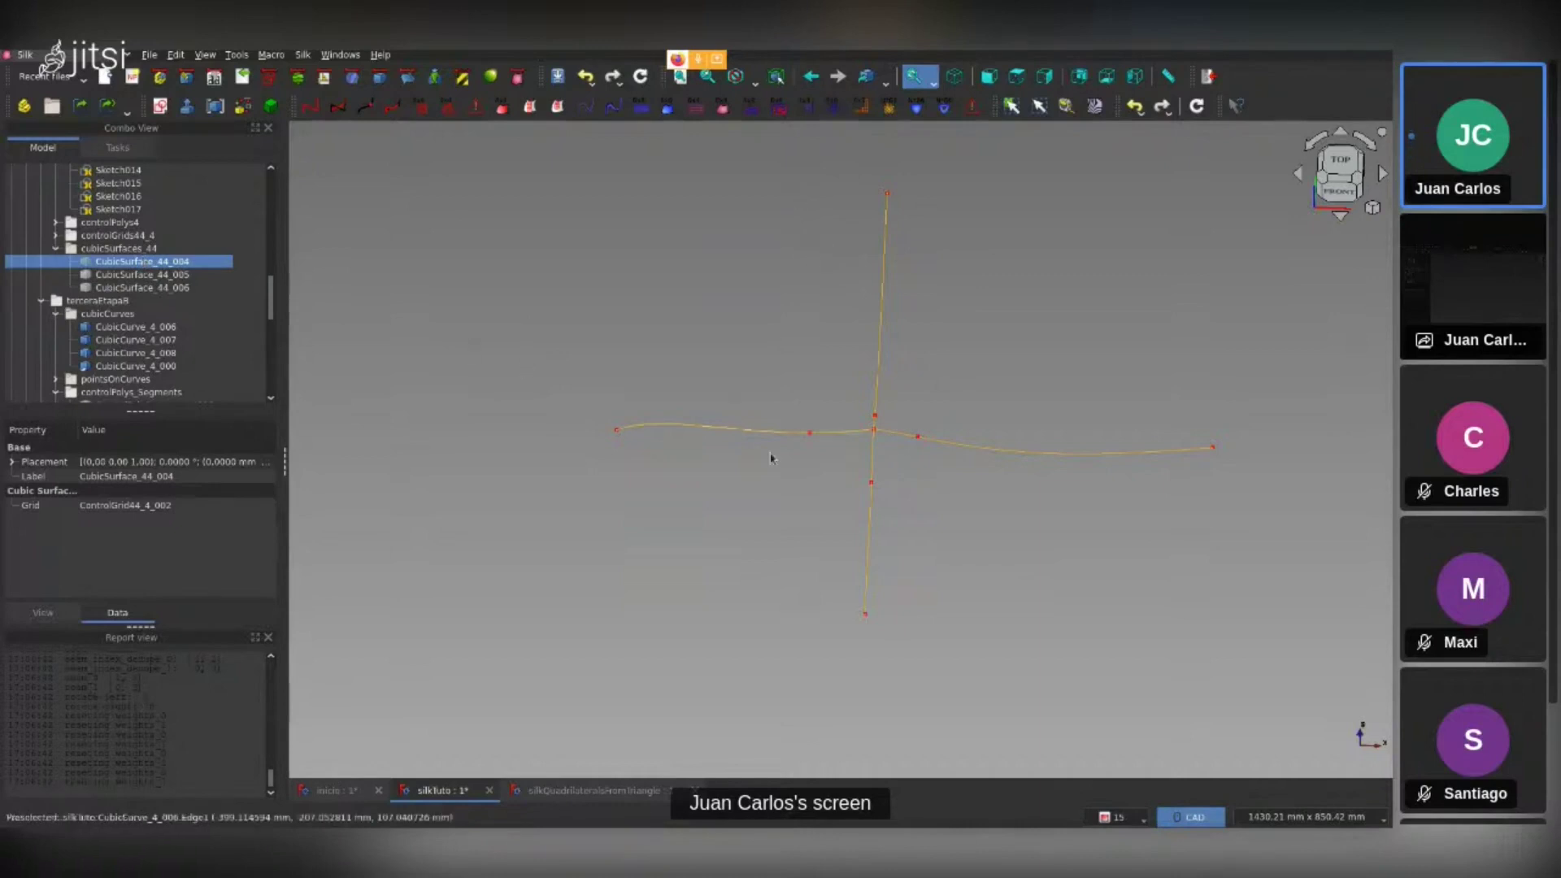
Select CubicSurface_44_004, hide it, and add curve segment CubicCurve_4_012
{"action": "left_click", "coordinate": [766, 431]}
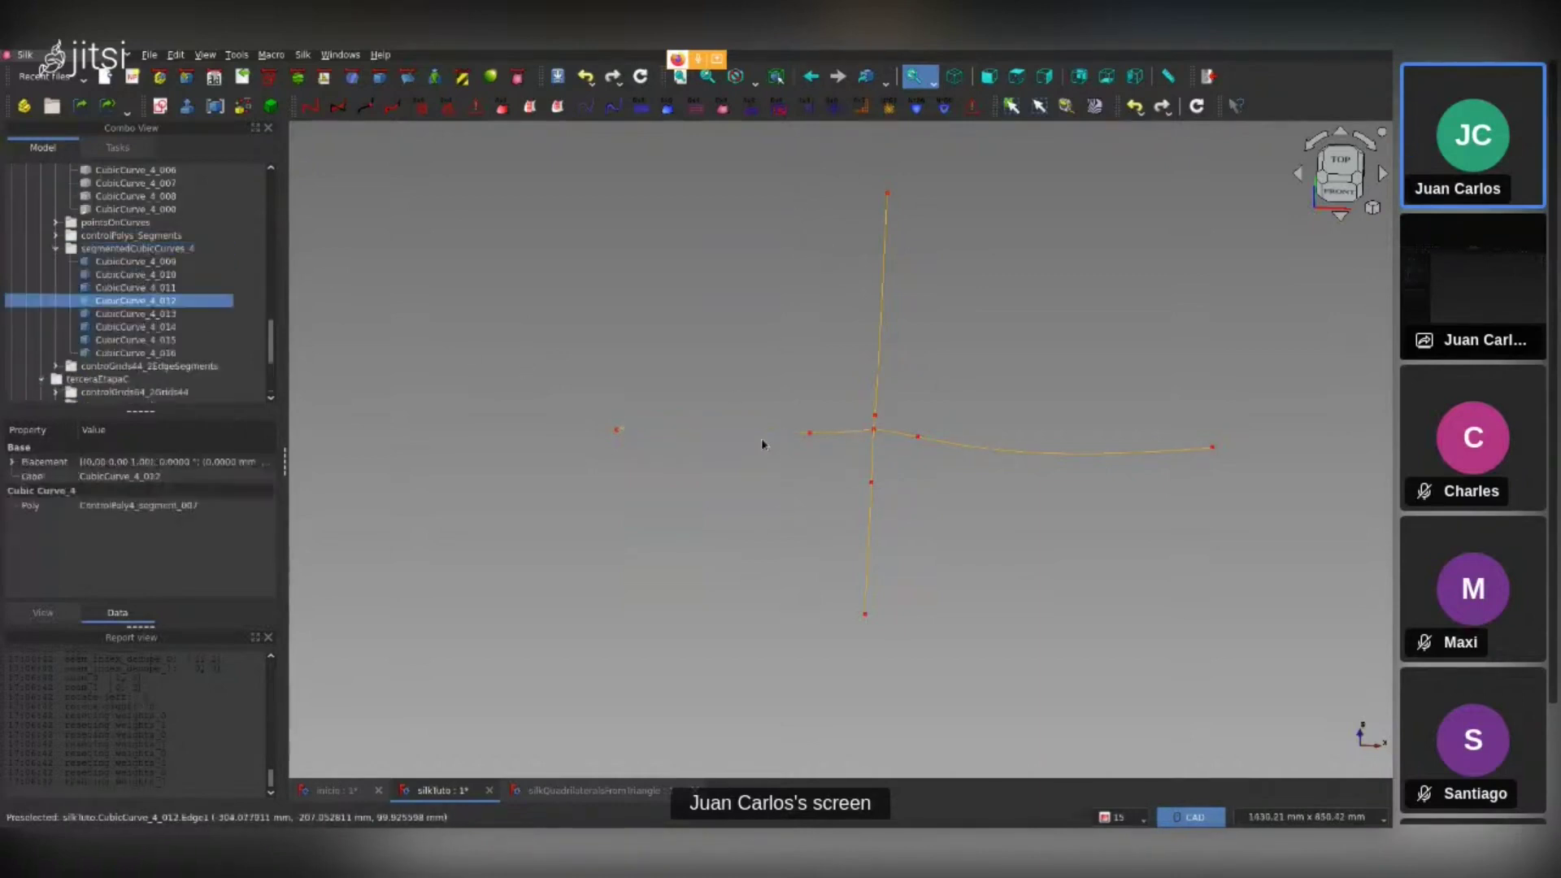
{"action": "left_click", "coordinate": [835, 444]}
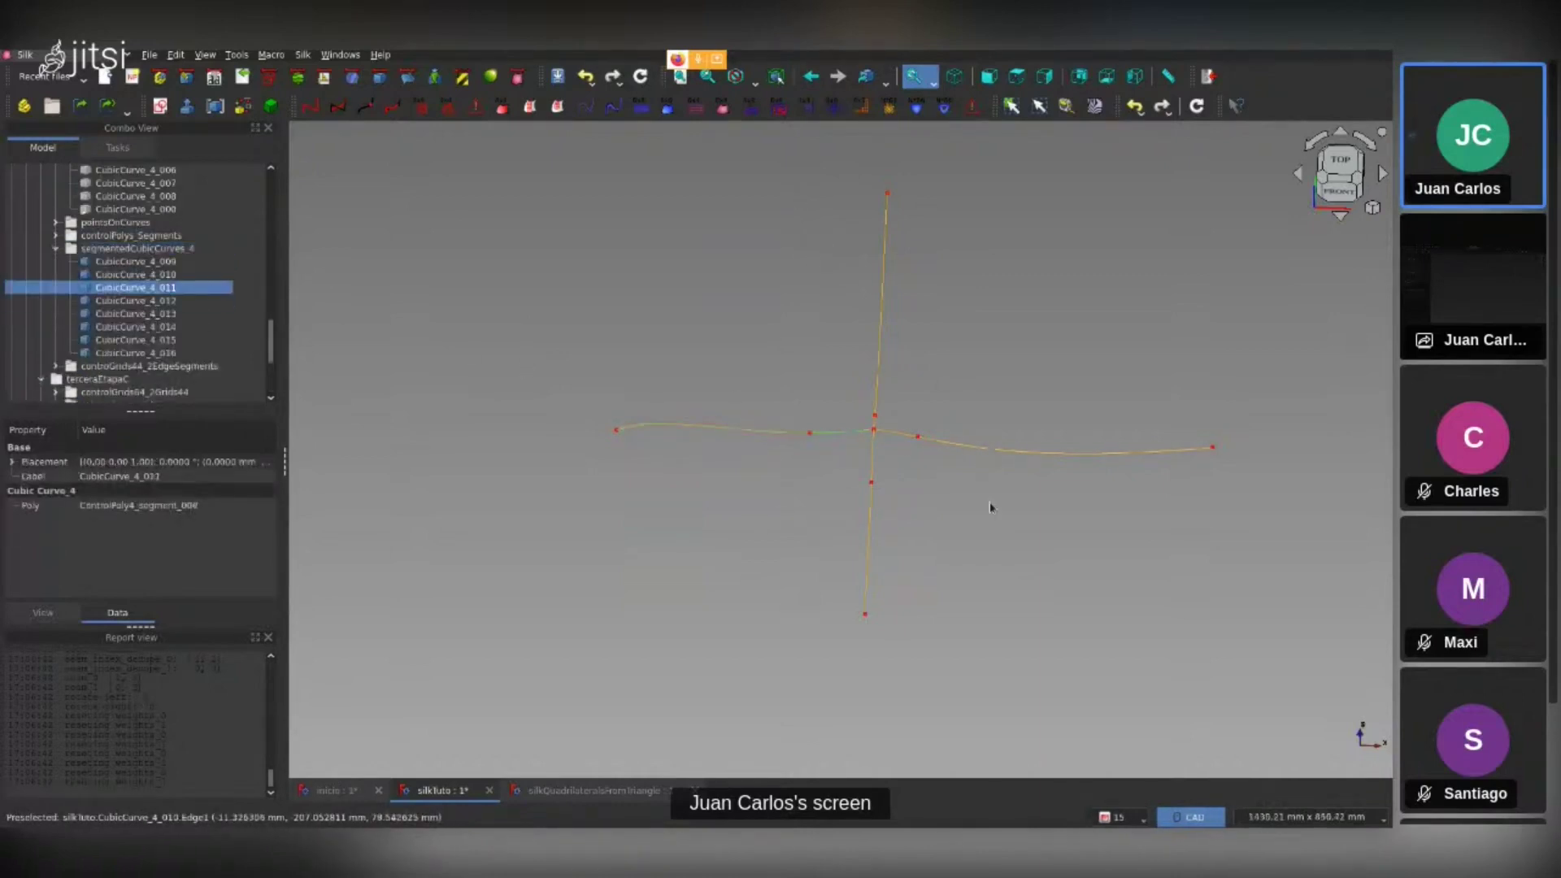
{"action": "left_click", "coordinate": [787, 438]}
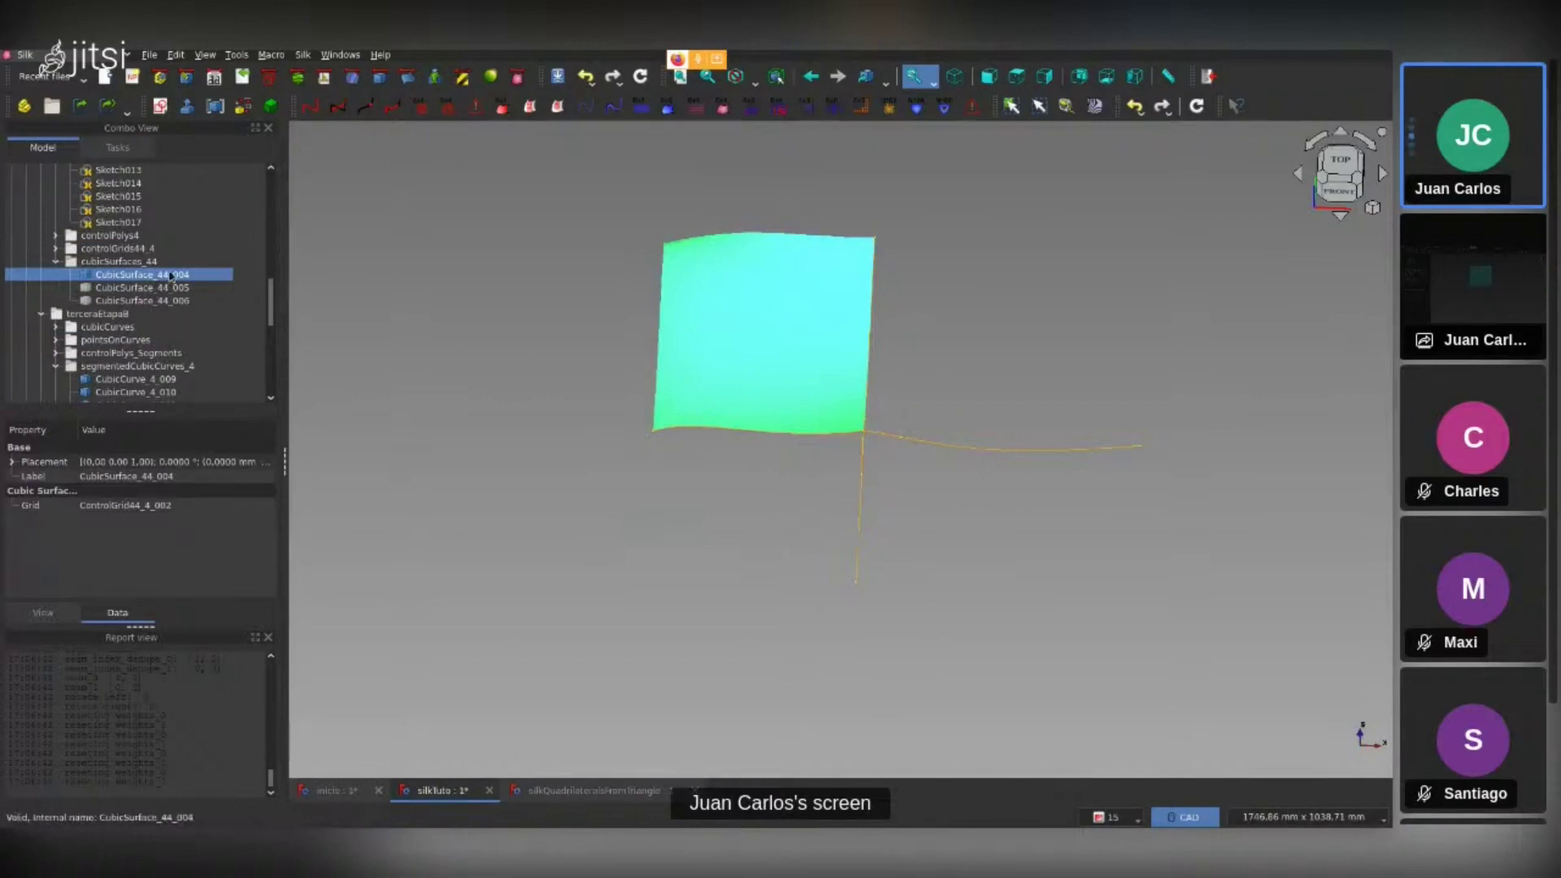
{"action": "left_click", "coordinate": [171, 275]}
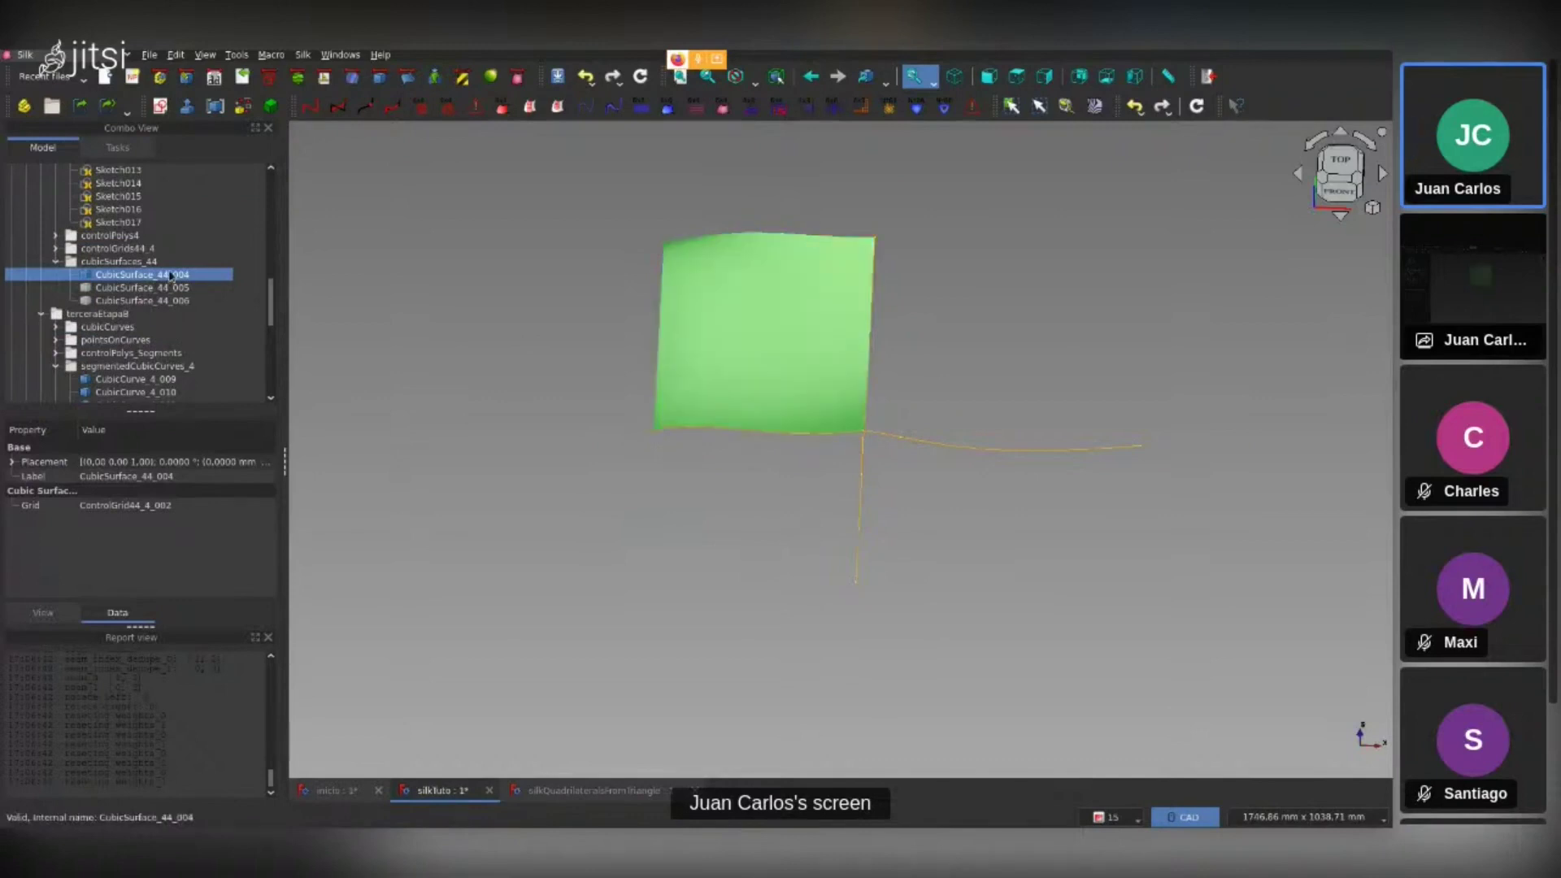
{"action": "left_click", "coordinate": [533, 512]}
{"action": "left_click", "coordinate": [146, 277]}
{"action": "key", "text": "space"}
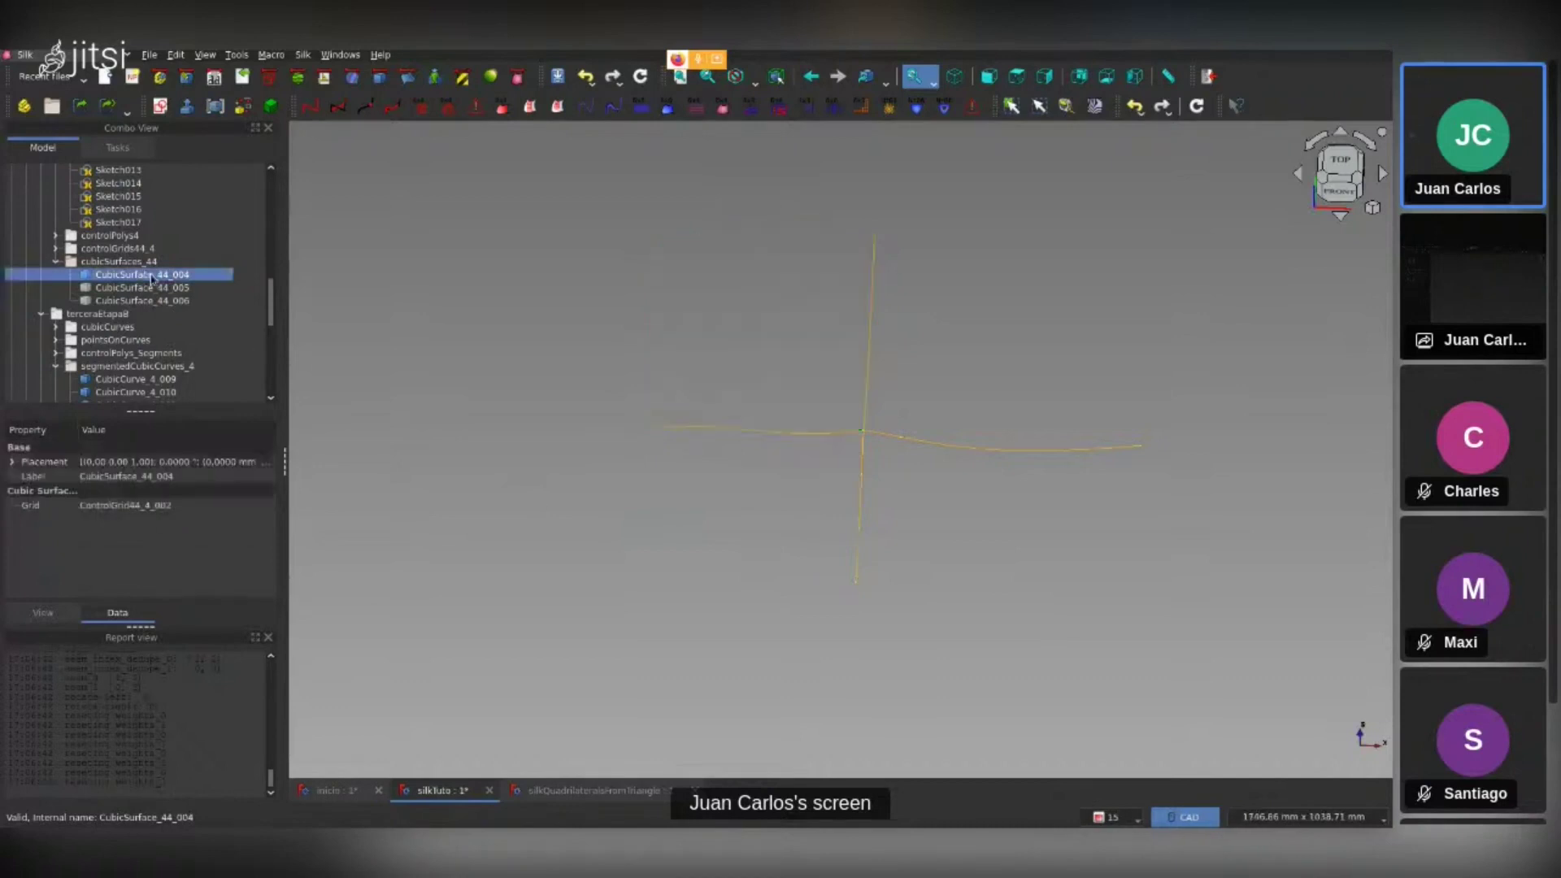
{"action": "left_click", "coordinate": [717, 443], "text": "ctrl"}
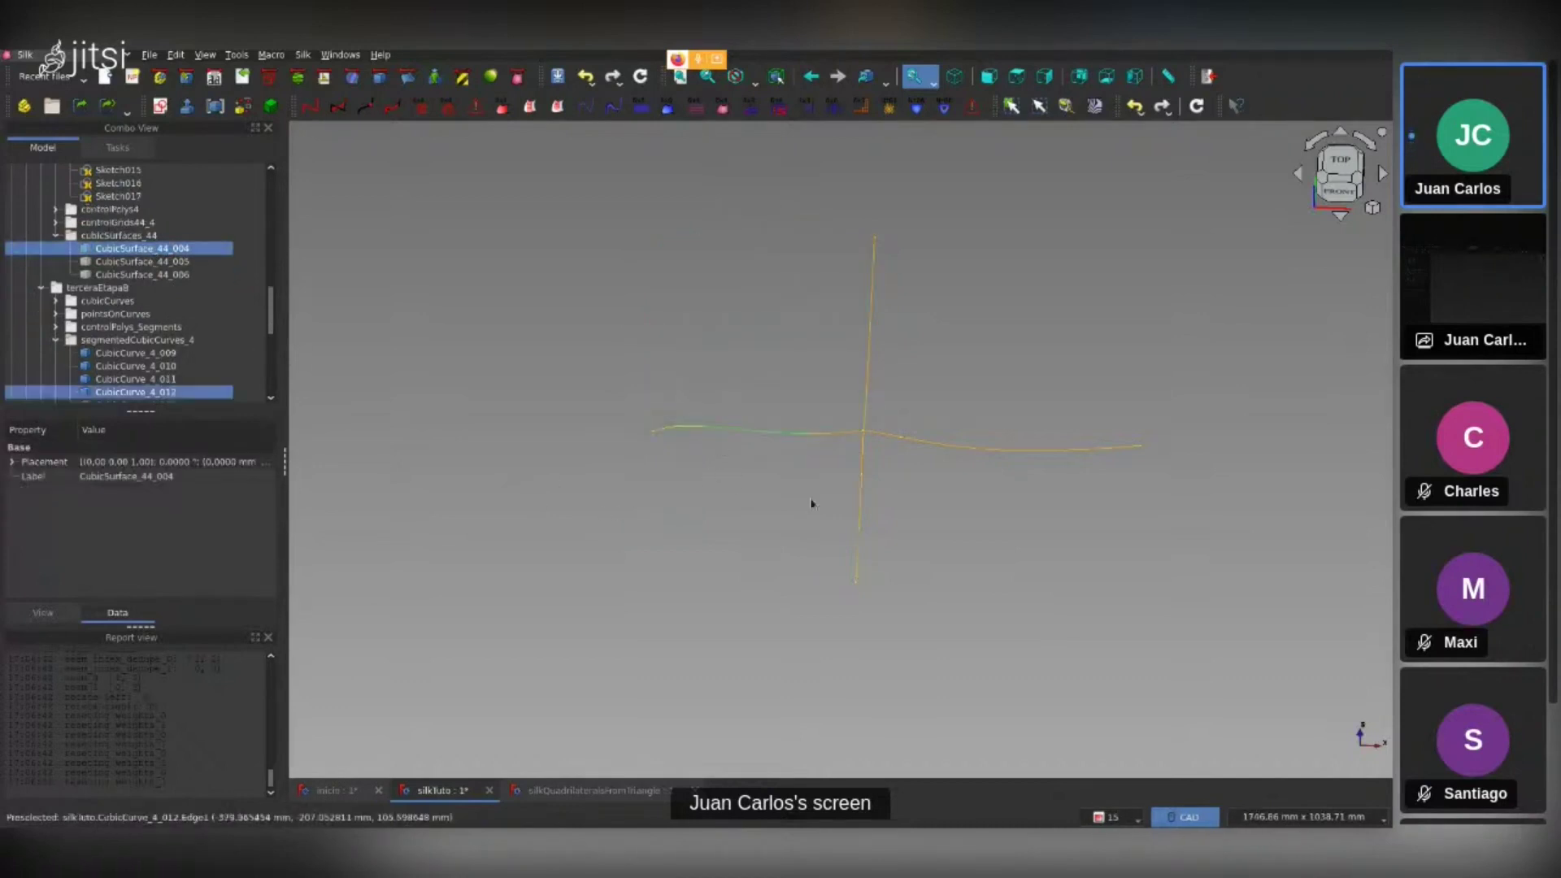
Create two edge-segment grids from CubicSurface_44_004: with CubicCurve_4_014, then CubicCurve_4_012 and 4_013
{"action": "left_click", "coordinate": [878, 328], "text": "ctrl"}
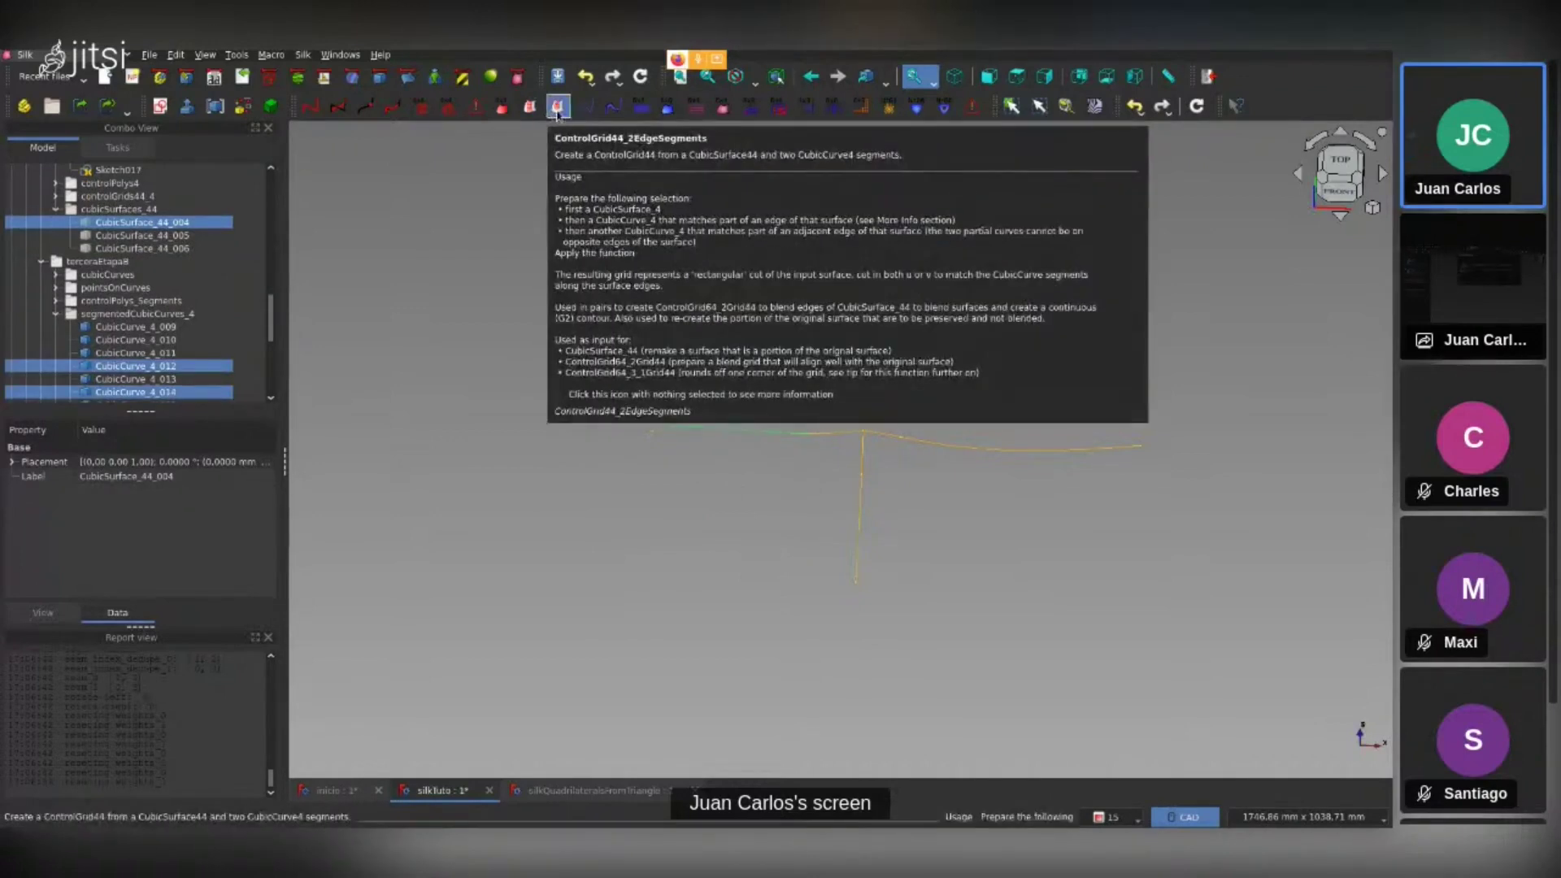
{"action": "left_click", "coordinate": [557, 106]}
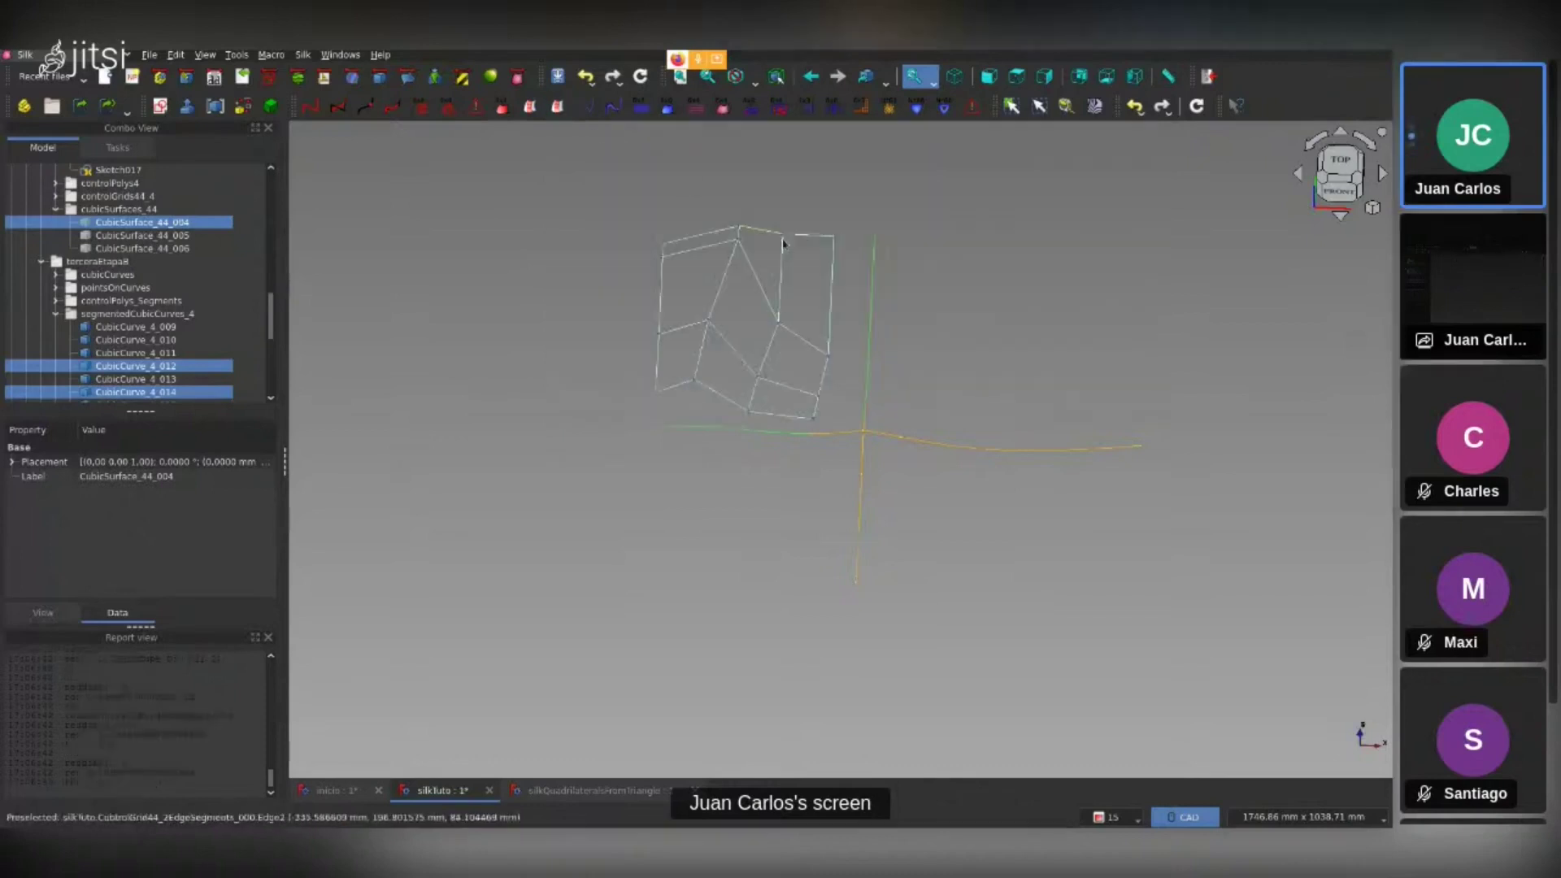
{"action": "left_click", "coordinate": [143, 222]}
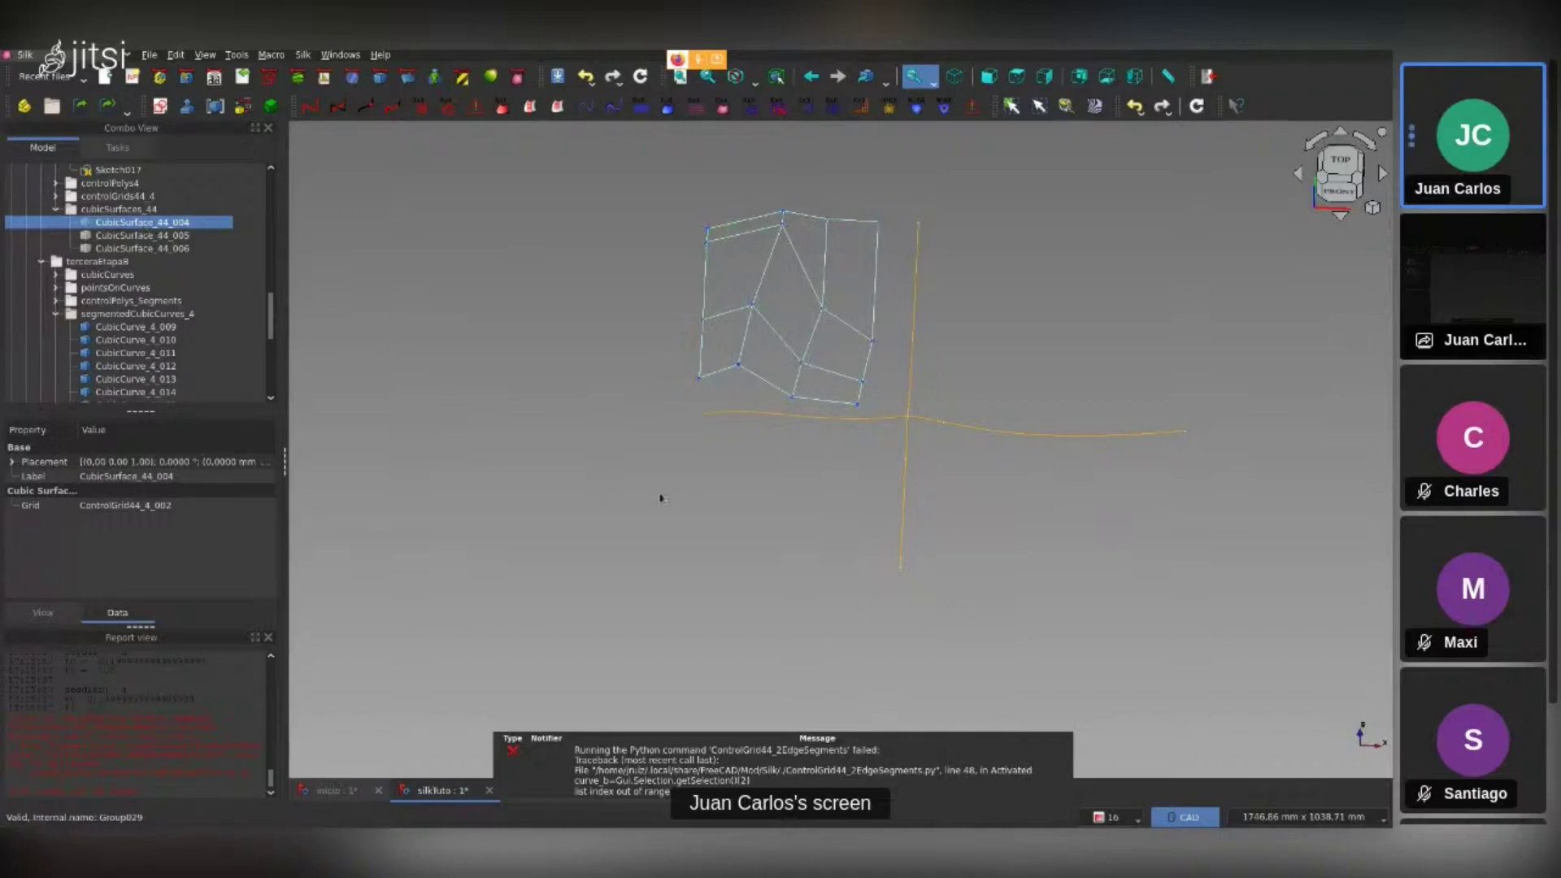
{"action": "left_click", "coordinate": [768, 429], "text": "ctrl"}
{"action": "scroll", "coordinate": [902, 419], "scroll_direction": "up", "scroll_amount": 3}
{"action": "scroll", "coordinate": [892, 412], "scroll_direction": "up", "scroll_amount": 2}
{"action": "left_click", "coordinate": [883, 406], "text": "ctrl"}
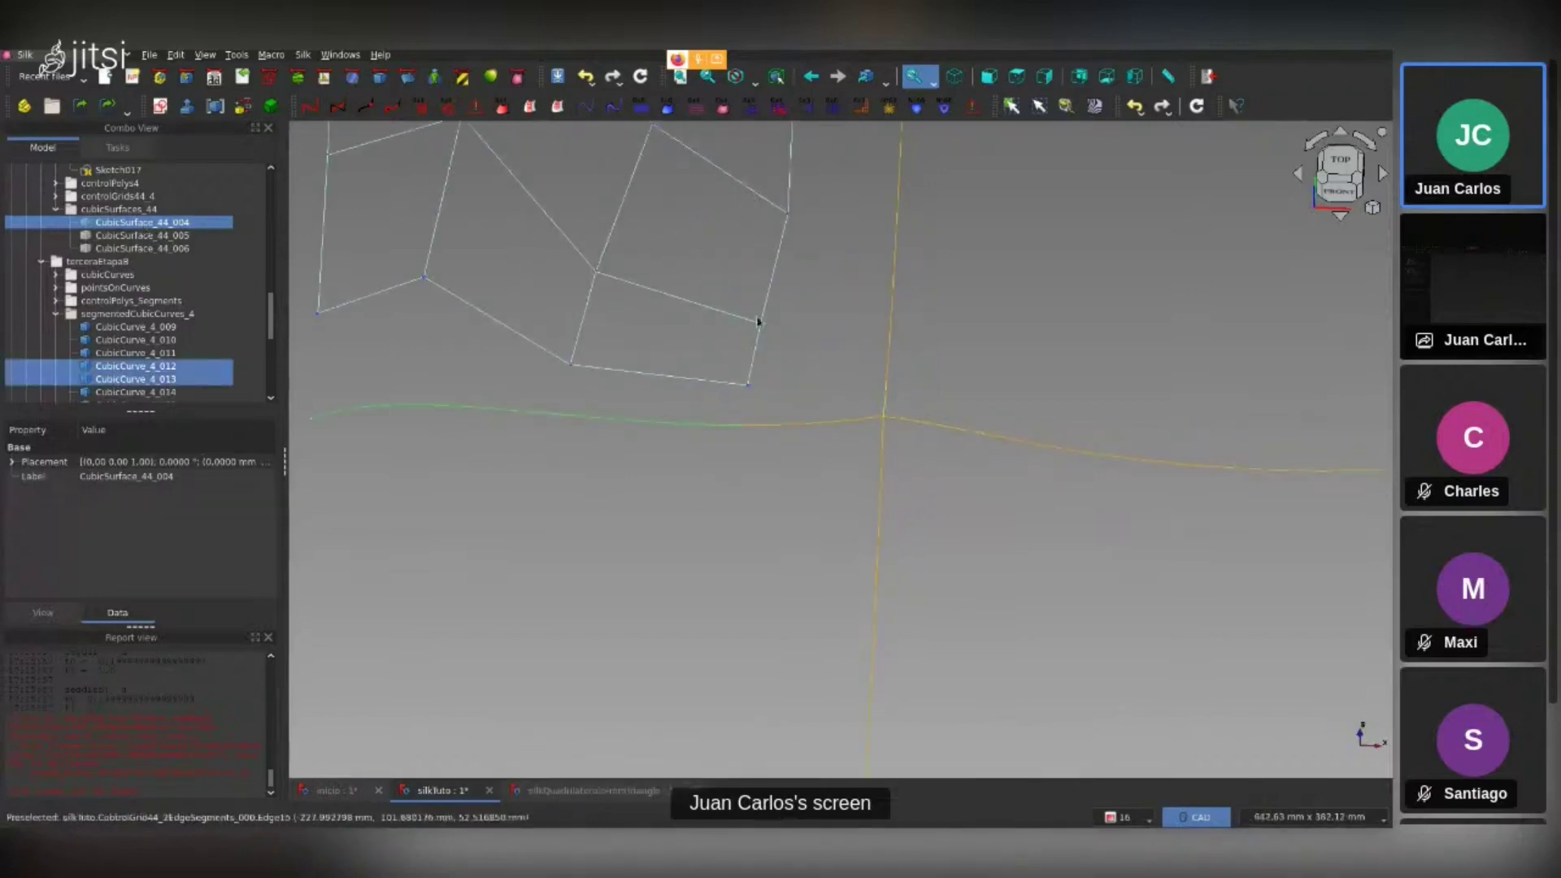
{"action": "left_click", "coordinate": [556, 106]}
In top view, hide CubicSurface_44_004 and build a grid with CubicCurve_4_014 and 4_011
{"action": "key", "text": "2"}
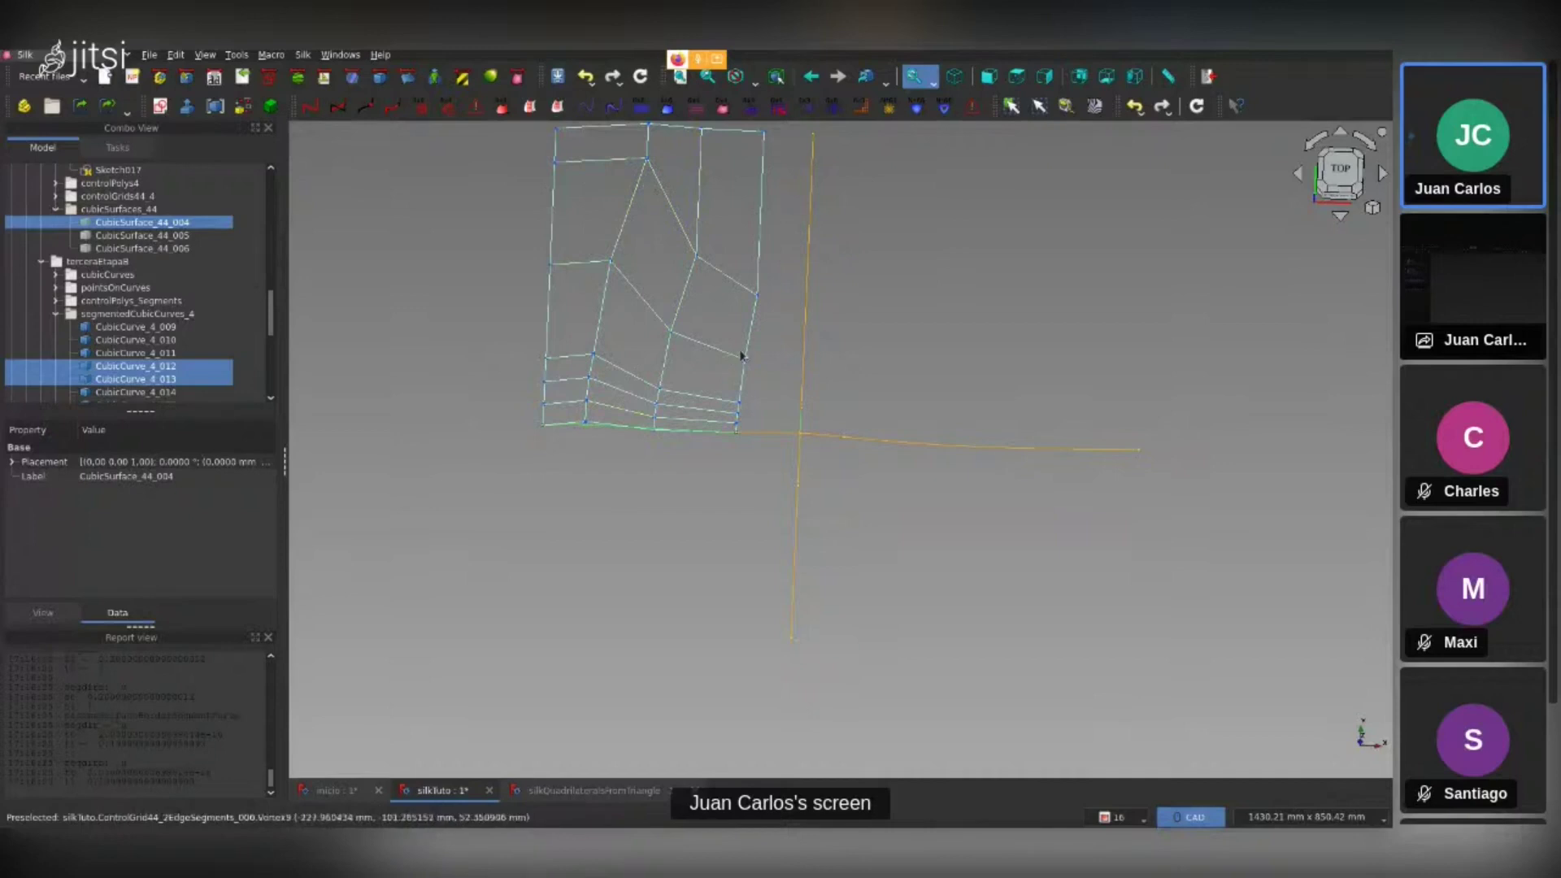
{"action": "scroll", "coordinate": [744, 534], "scroll_direction": "down", "scroll_amount": 1}
{"action": "scroll", "coordinate": [744, 533], "scroll_direction": "down", "scroll_amount": 1}
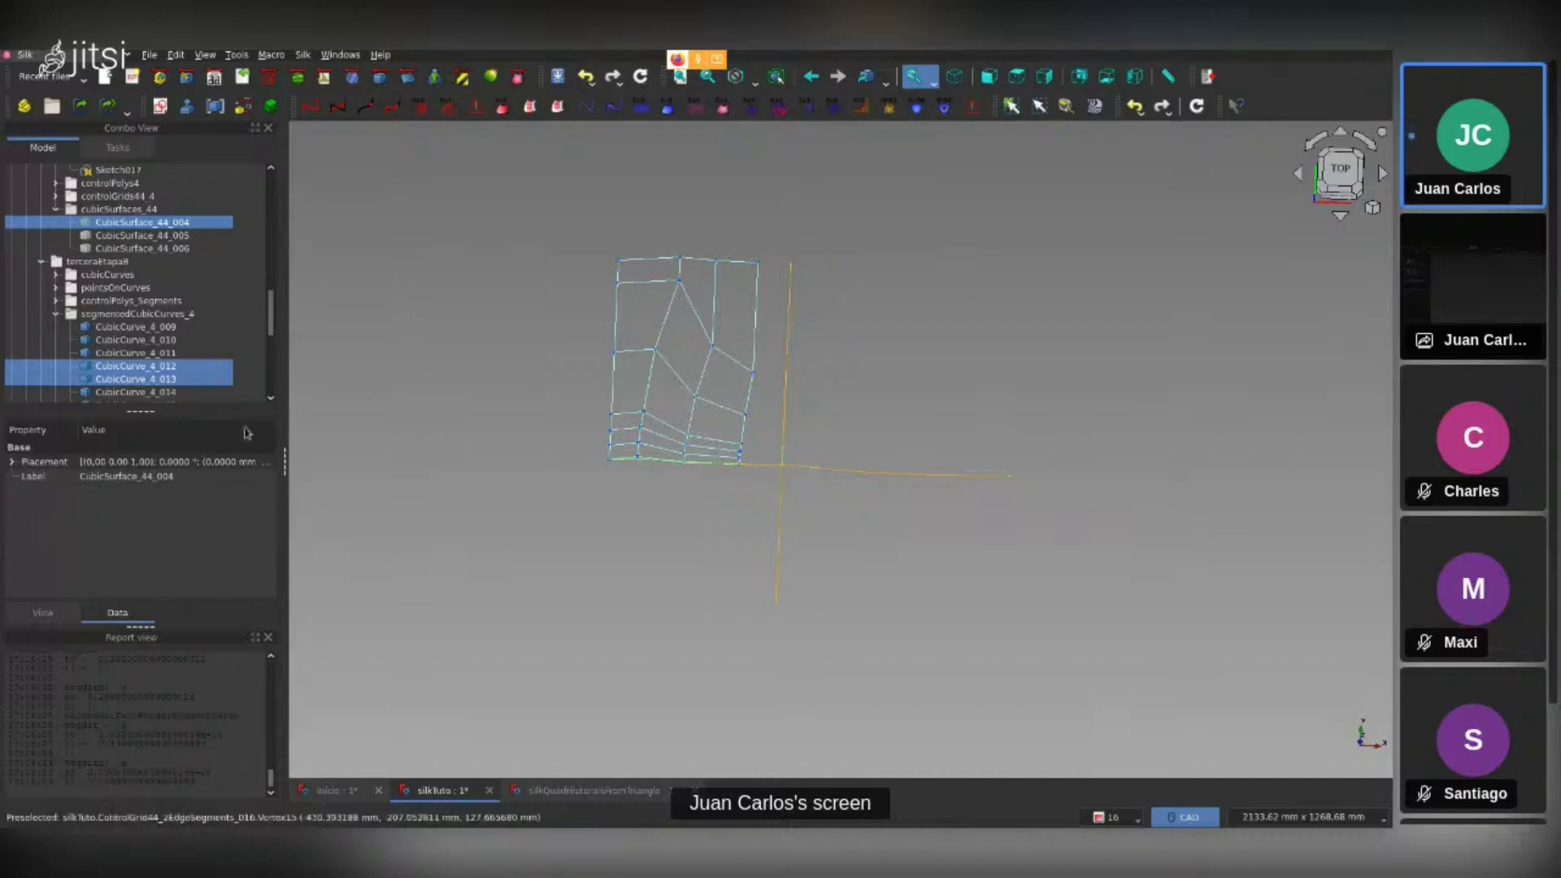
{"action": "left_click", "coordinate": [171, 224]}
{"action": "key", "text": "space"}
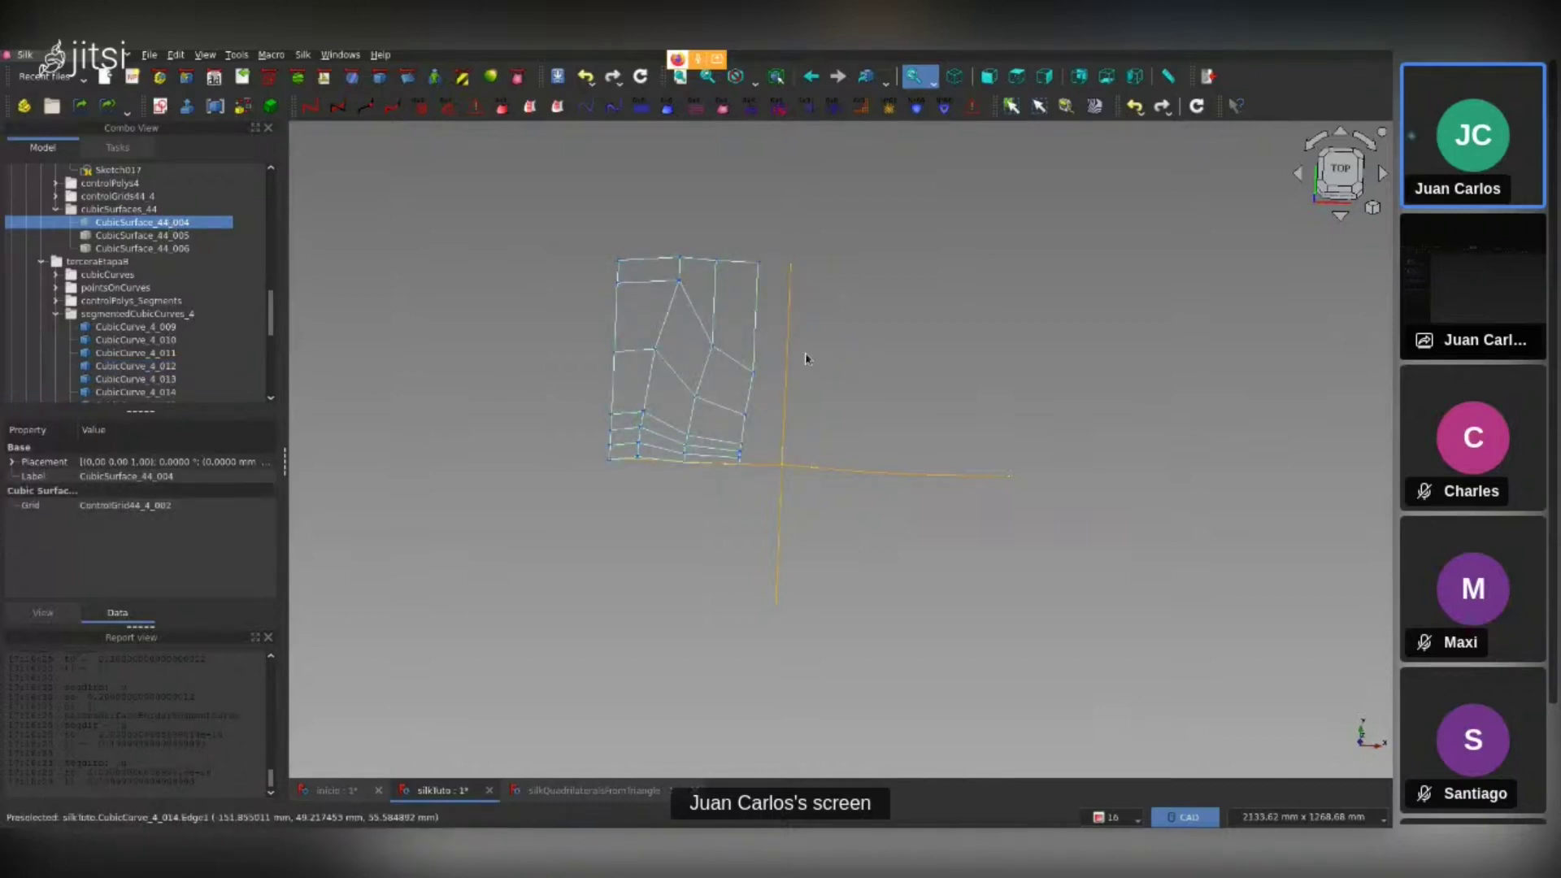
{"action": "left_click", "coordinate": [783, 370], "text": "ctrl"}
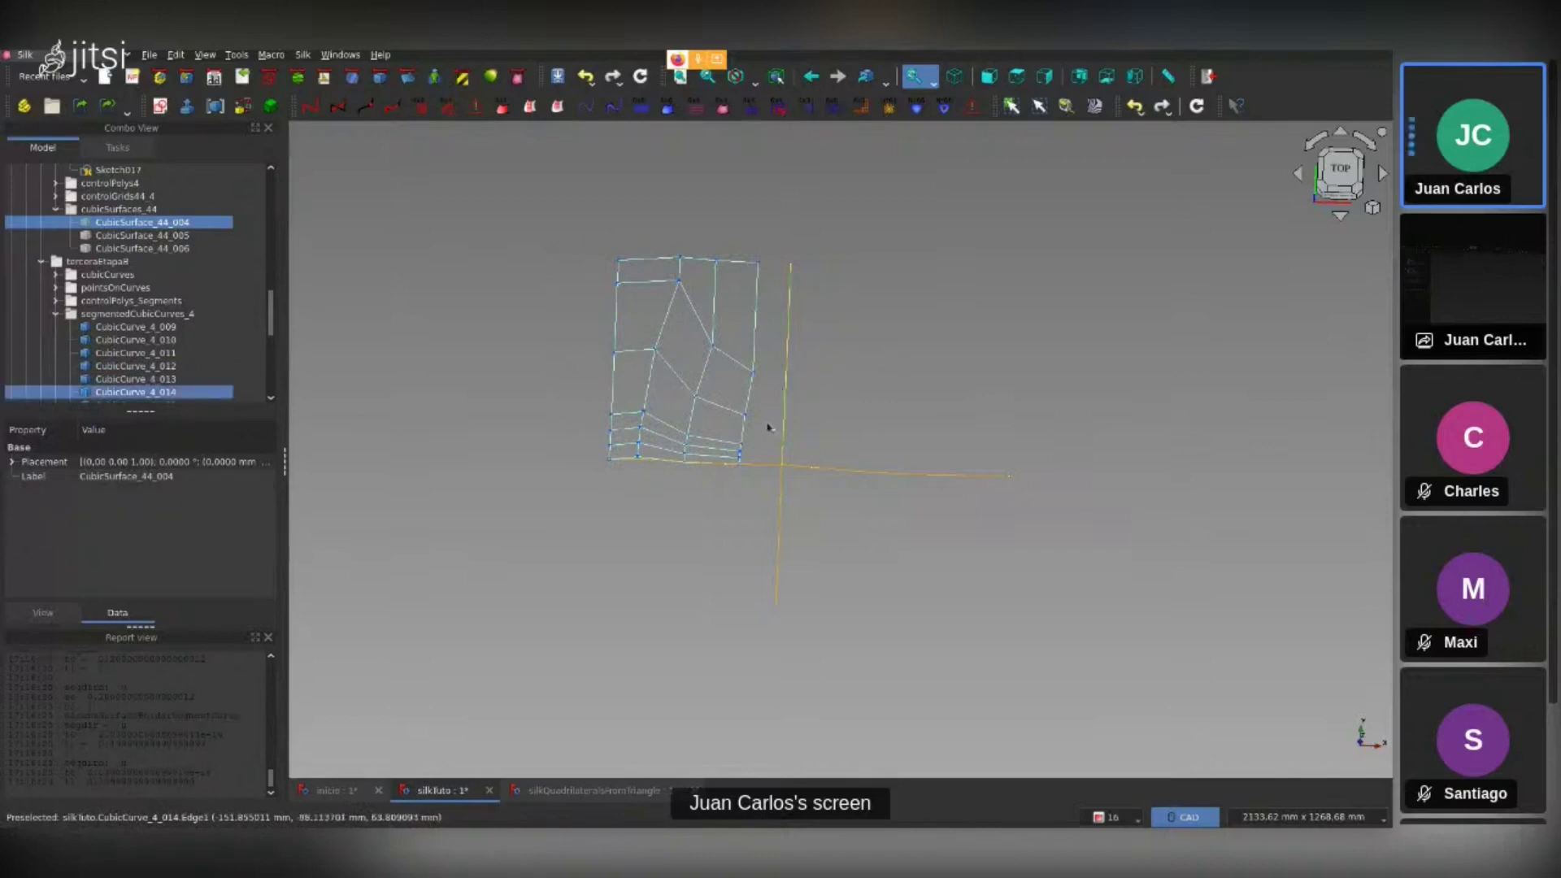
{"action": "left_click", "coordinate": [759, 464], "text": "ctrl"}
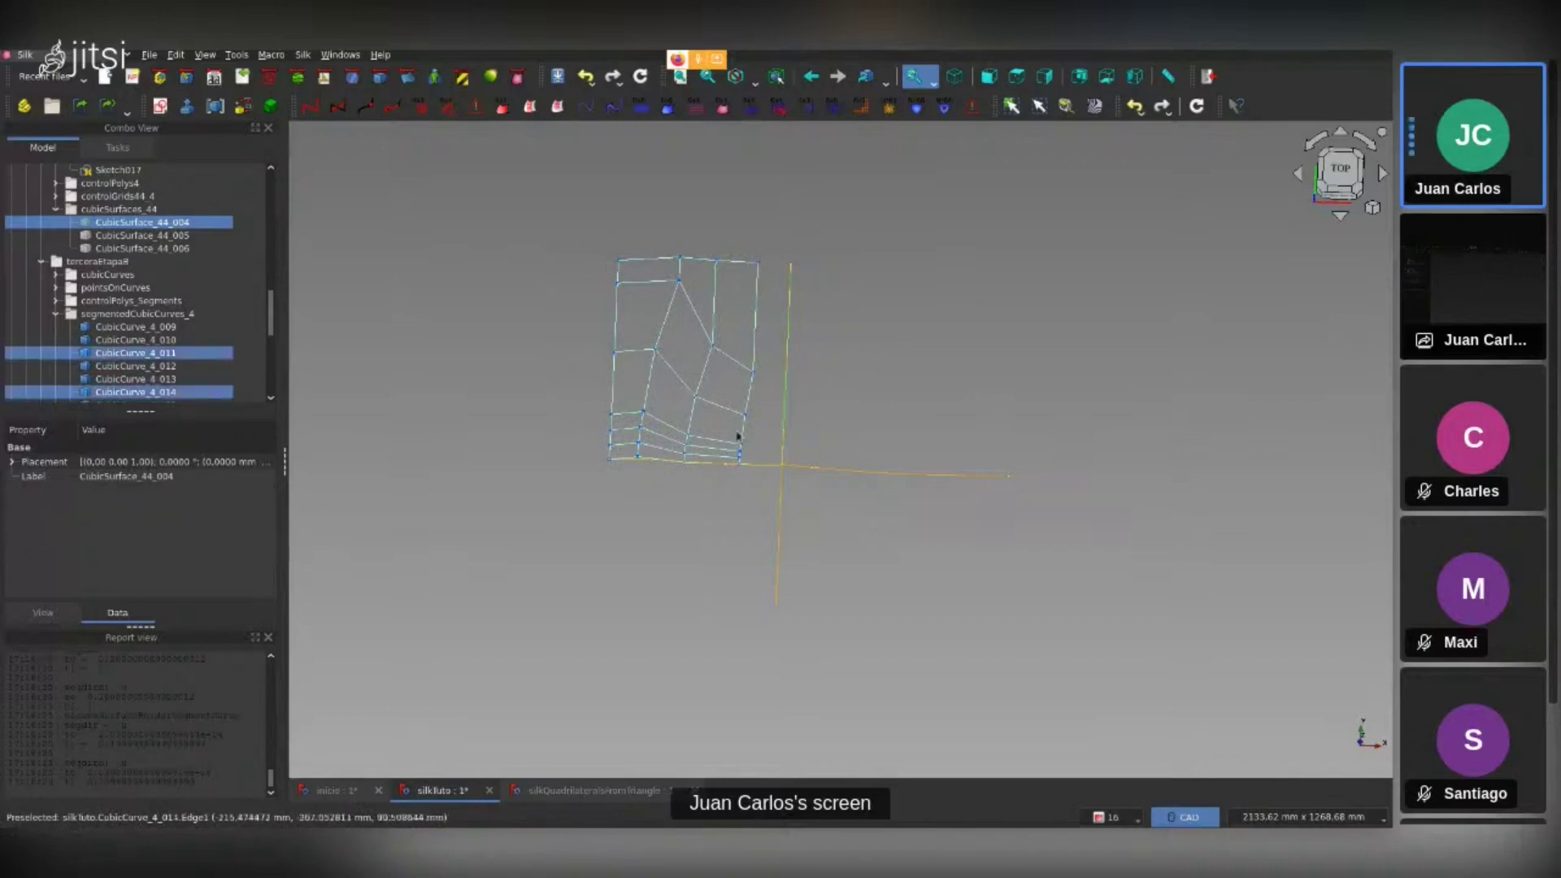
{"action": "left_click", "coordinate": [556, 107]}
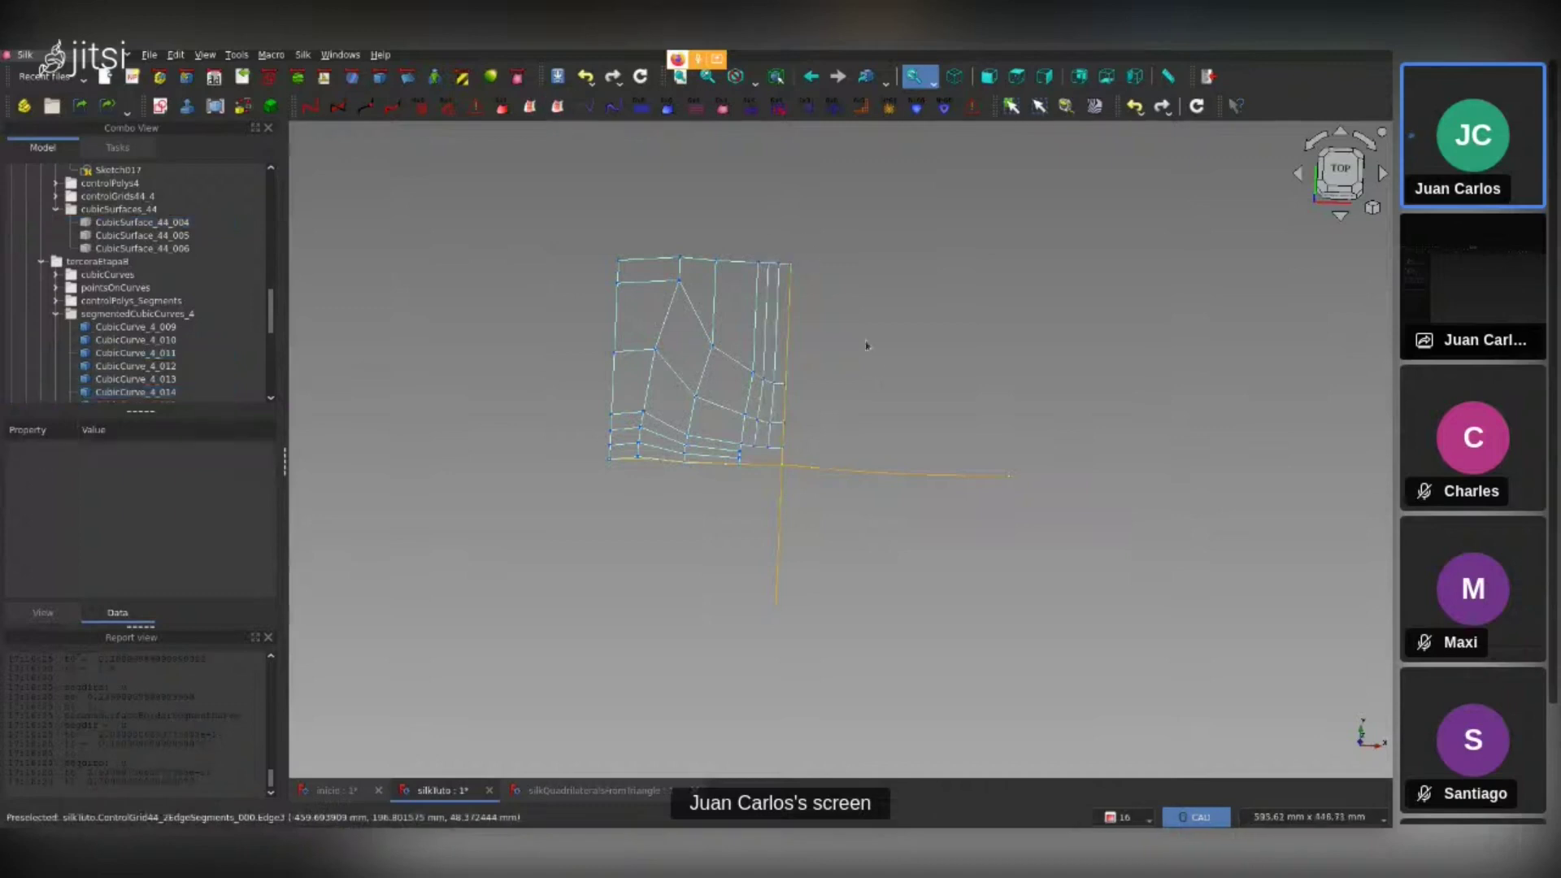
Show every grid in the controlGrids44_2EdgeSegments group
{"action": "middle_click_drag", "start_coordinate": [830, 545], "coordinate": [826, 477]}
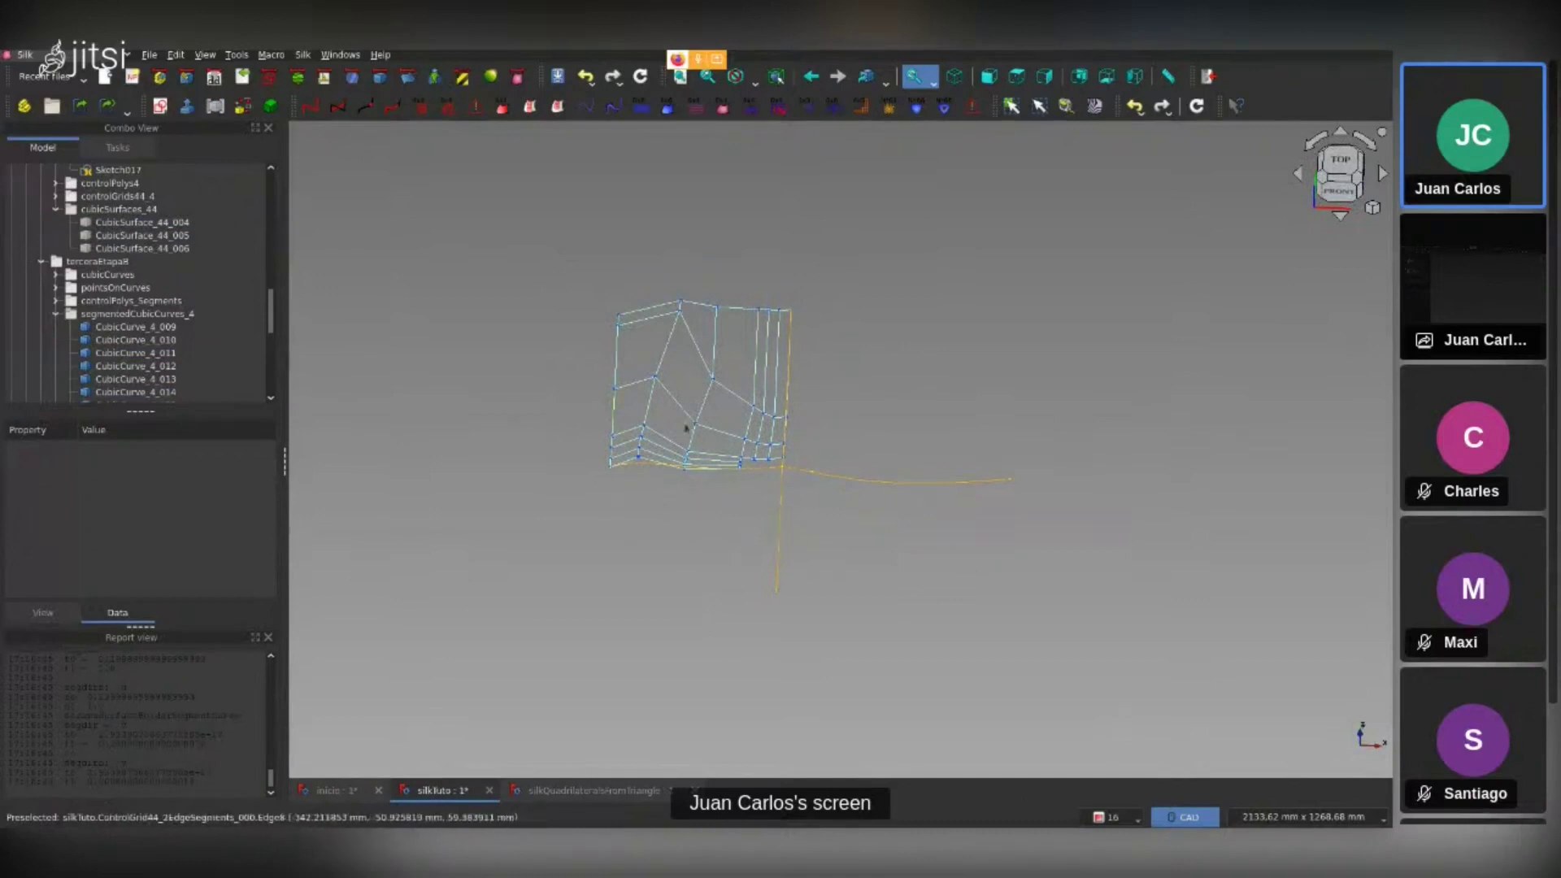
{"action": "left_click", "coordinate": [716, 333]}
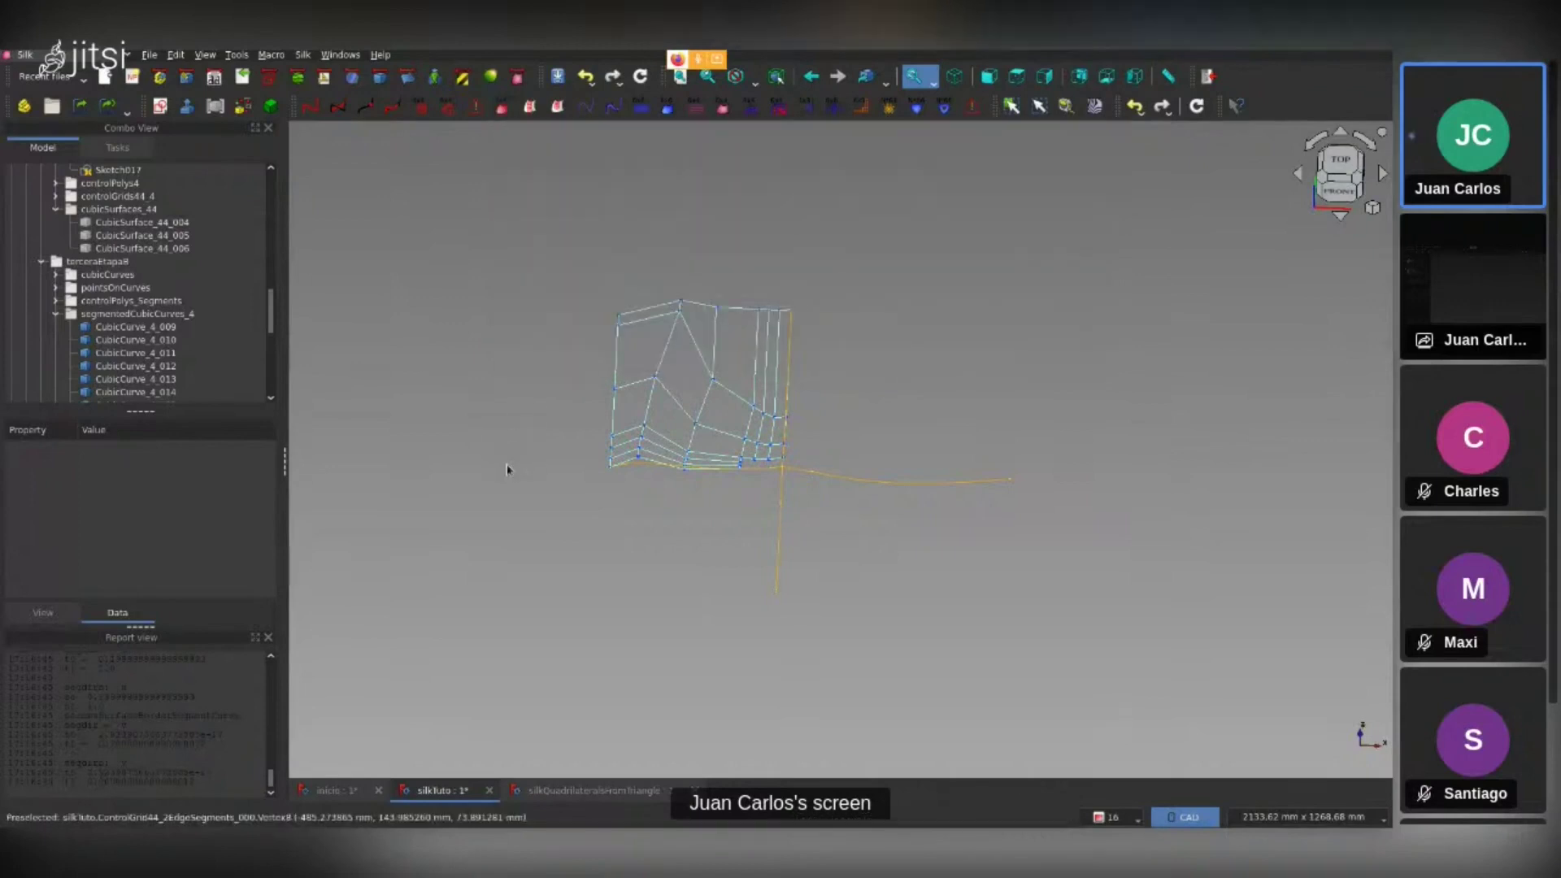
{"action": "scroll", "coordinate": [102, 301], "scroll_direction": "down", "scroll_amount": 2}
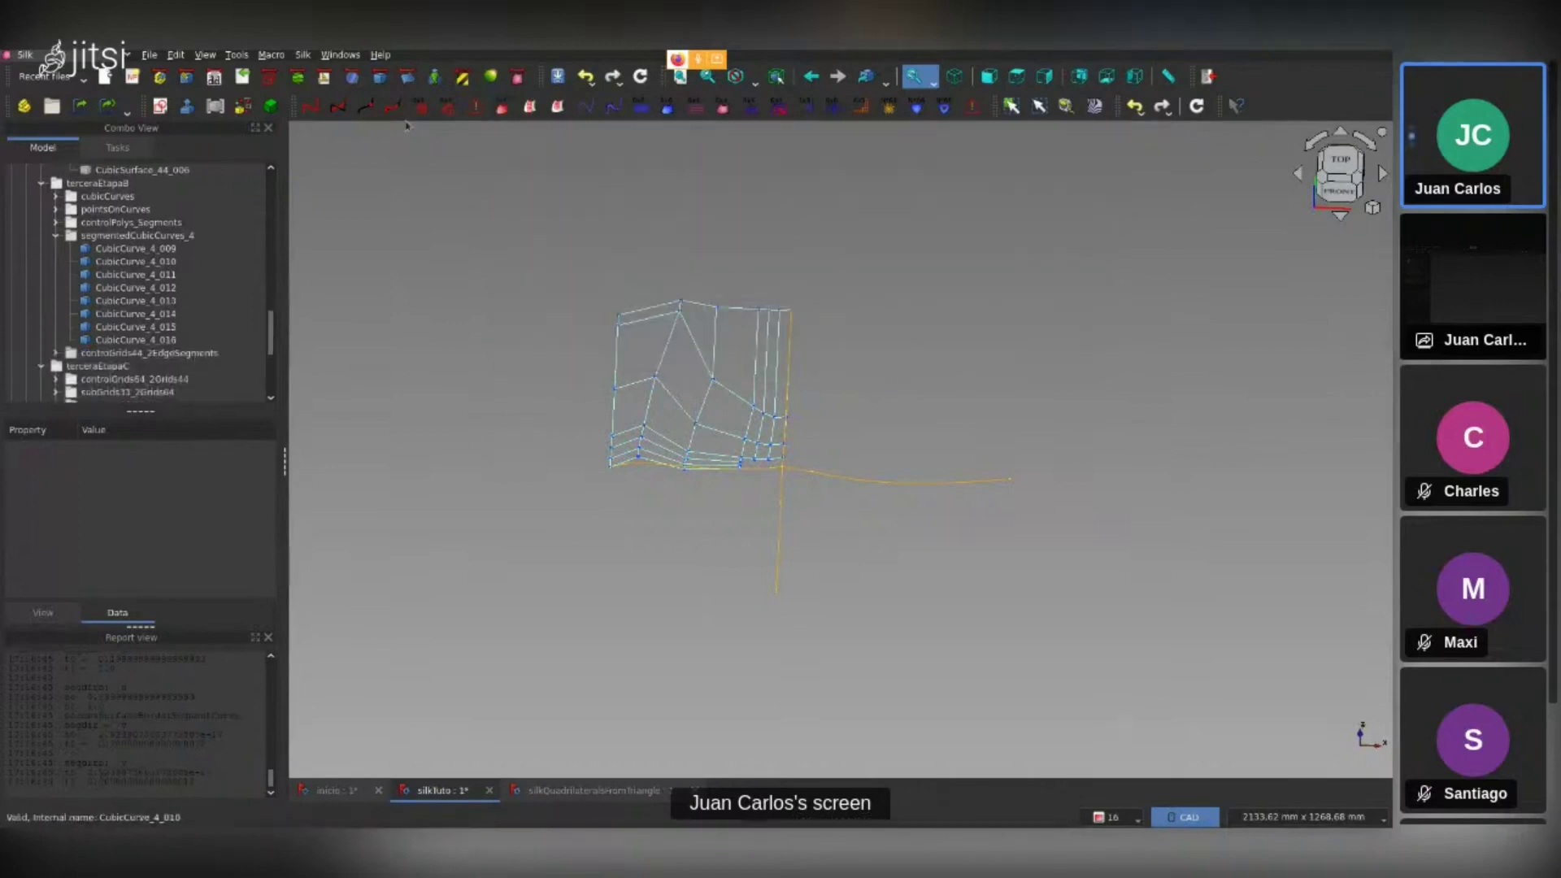
{"action": "left_click", "coordinate": [56, 235]}
{"action": "left_click", "coordinate": [140, 261]}
{"action": "key", "text": "space"}
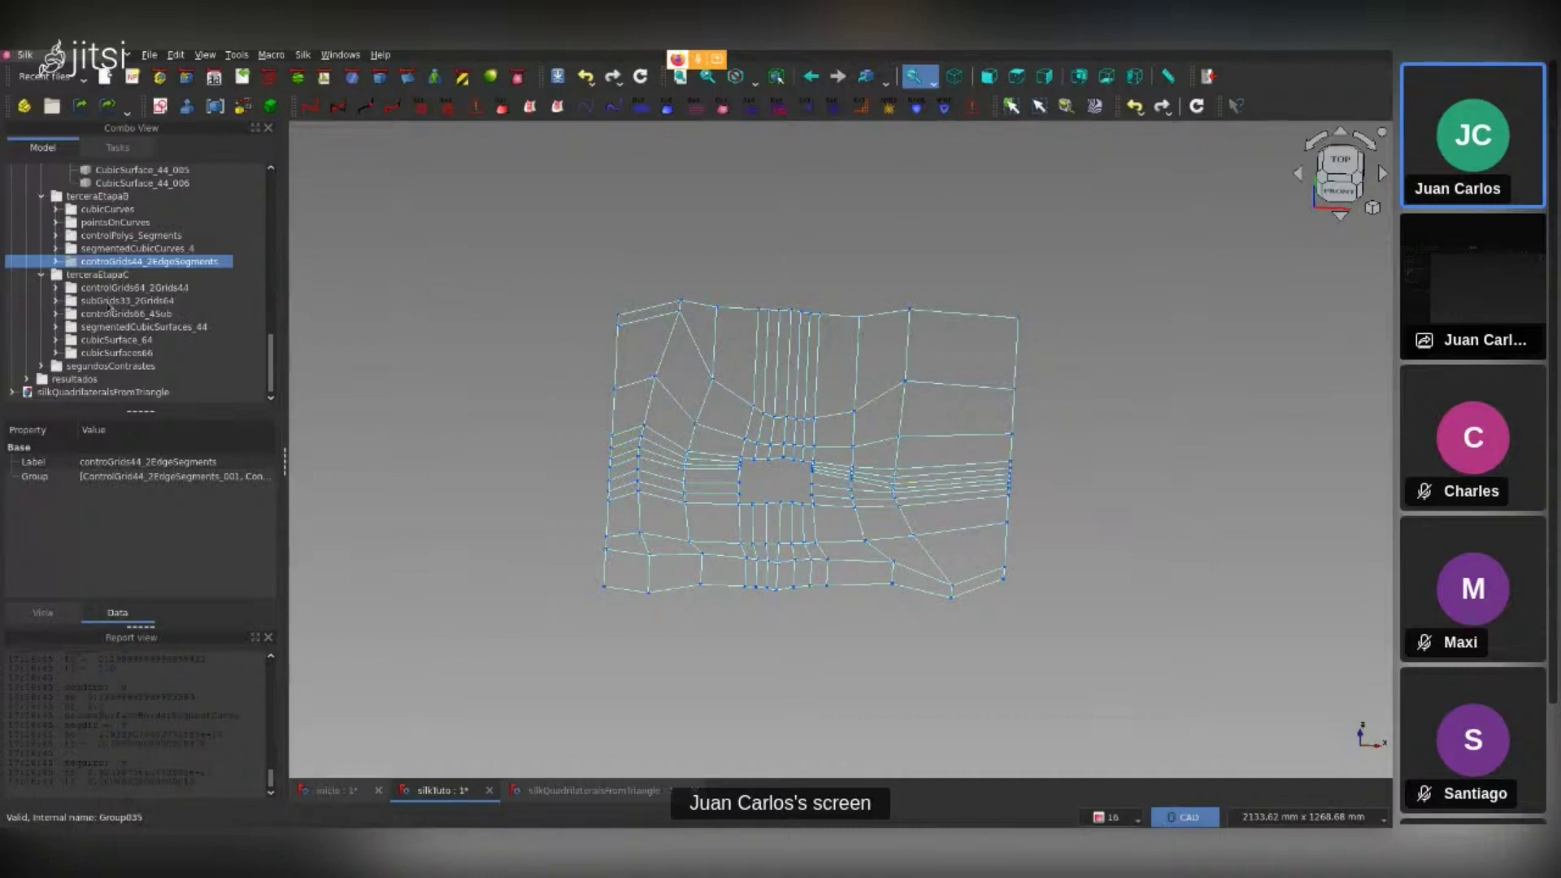
Build cubic surfaces on the top-left, top-right, bottom-left and bottom-right edge-segment grids
{"action": "left_click", "coordinate": [703, 350]}
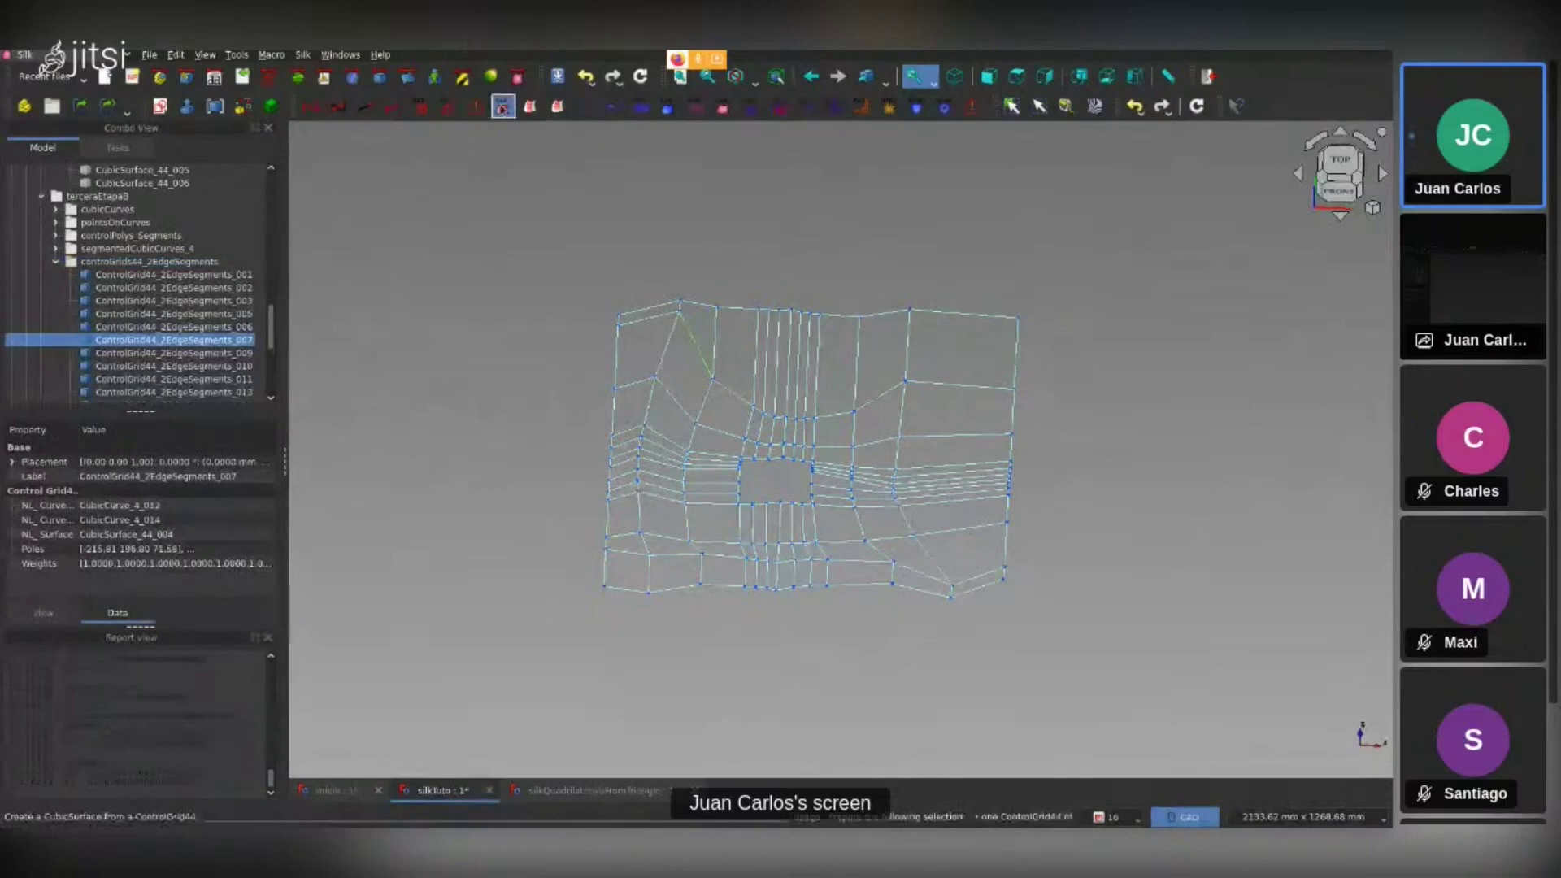
{"action": "left_click", "coordinate": [503, 106]}
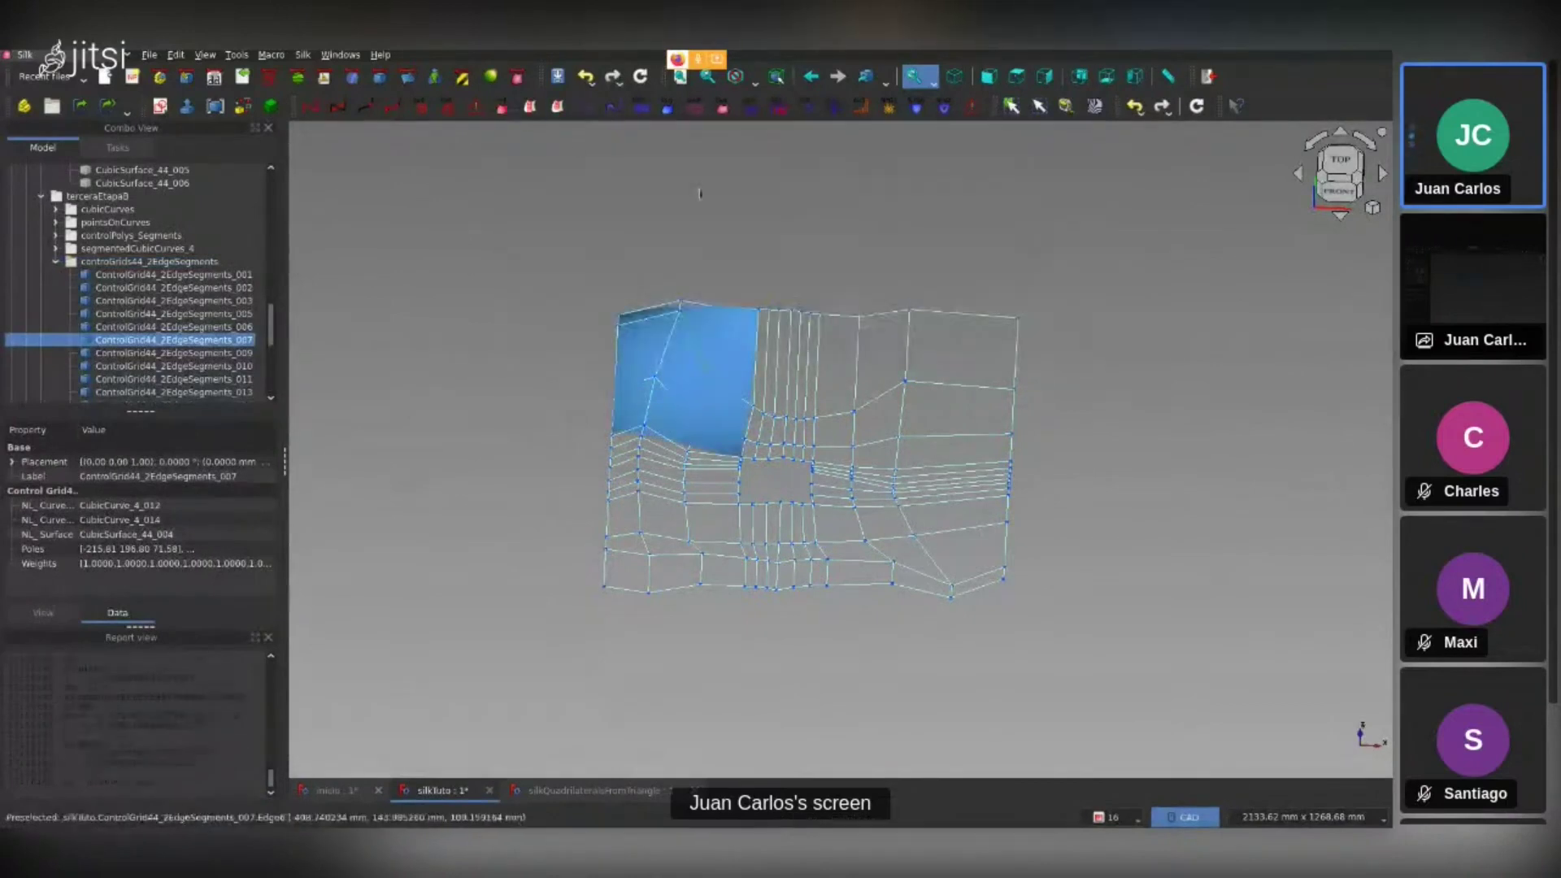
{"action": "left_click", "coordinate": [979, 383]}
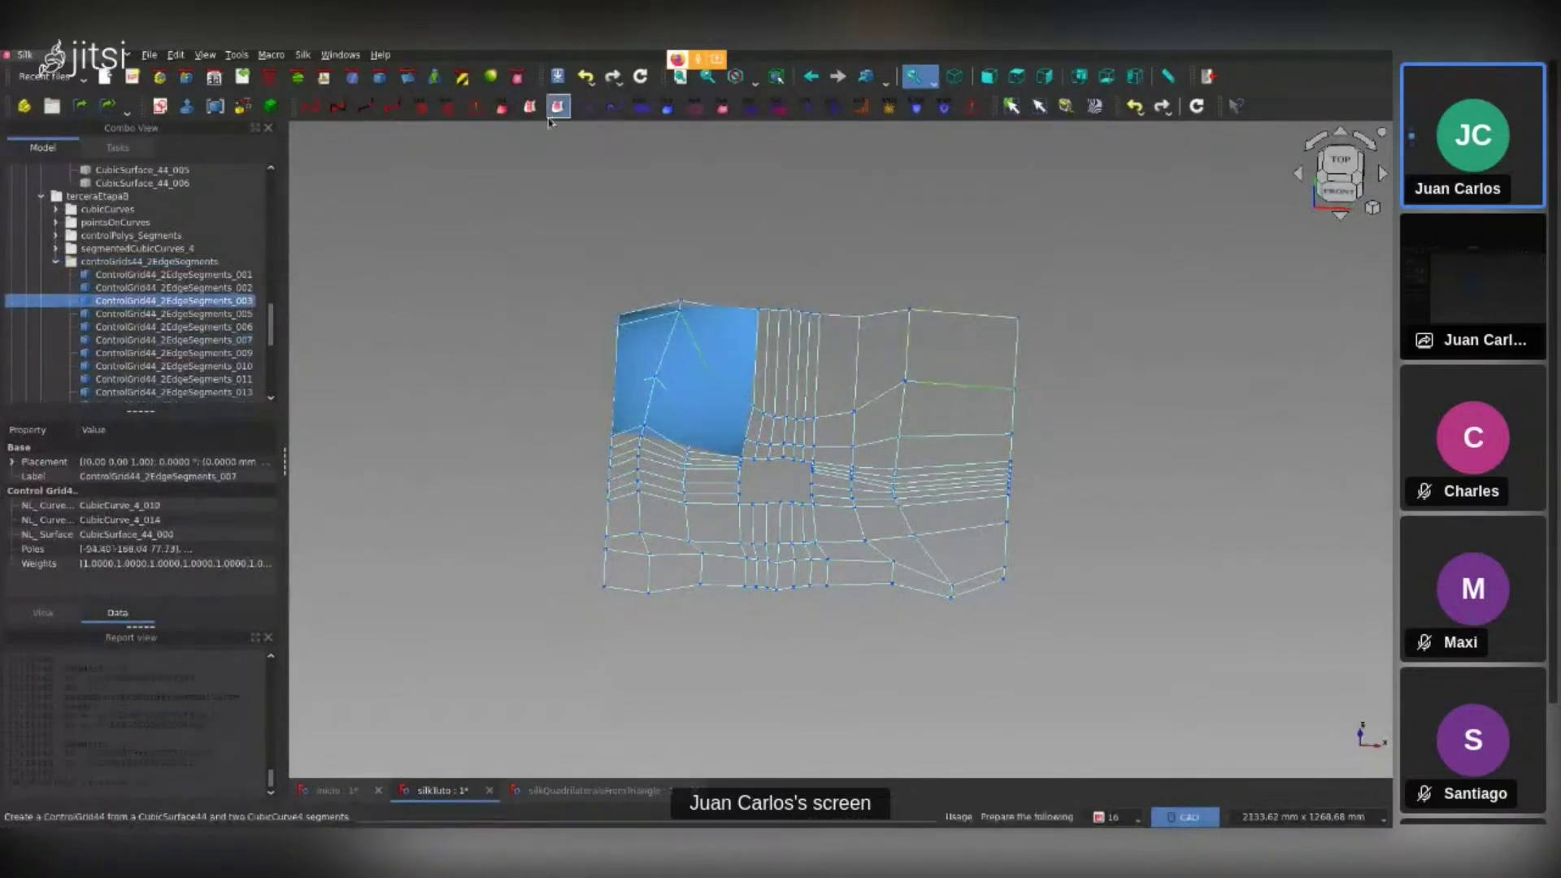
{"action": "left_click", "coordinate": [503, 106]}
{"action": "left_click", "coordinate": [690, 538]}
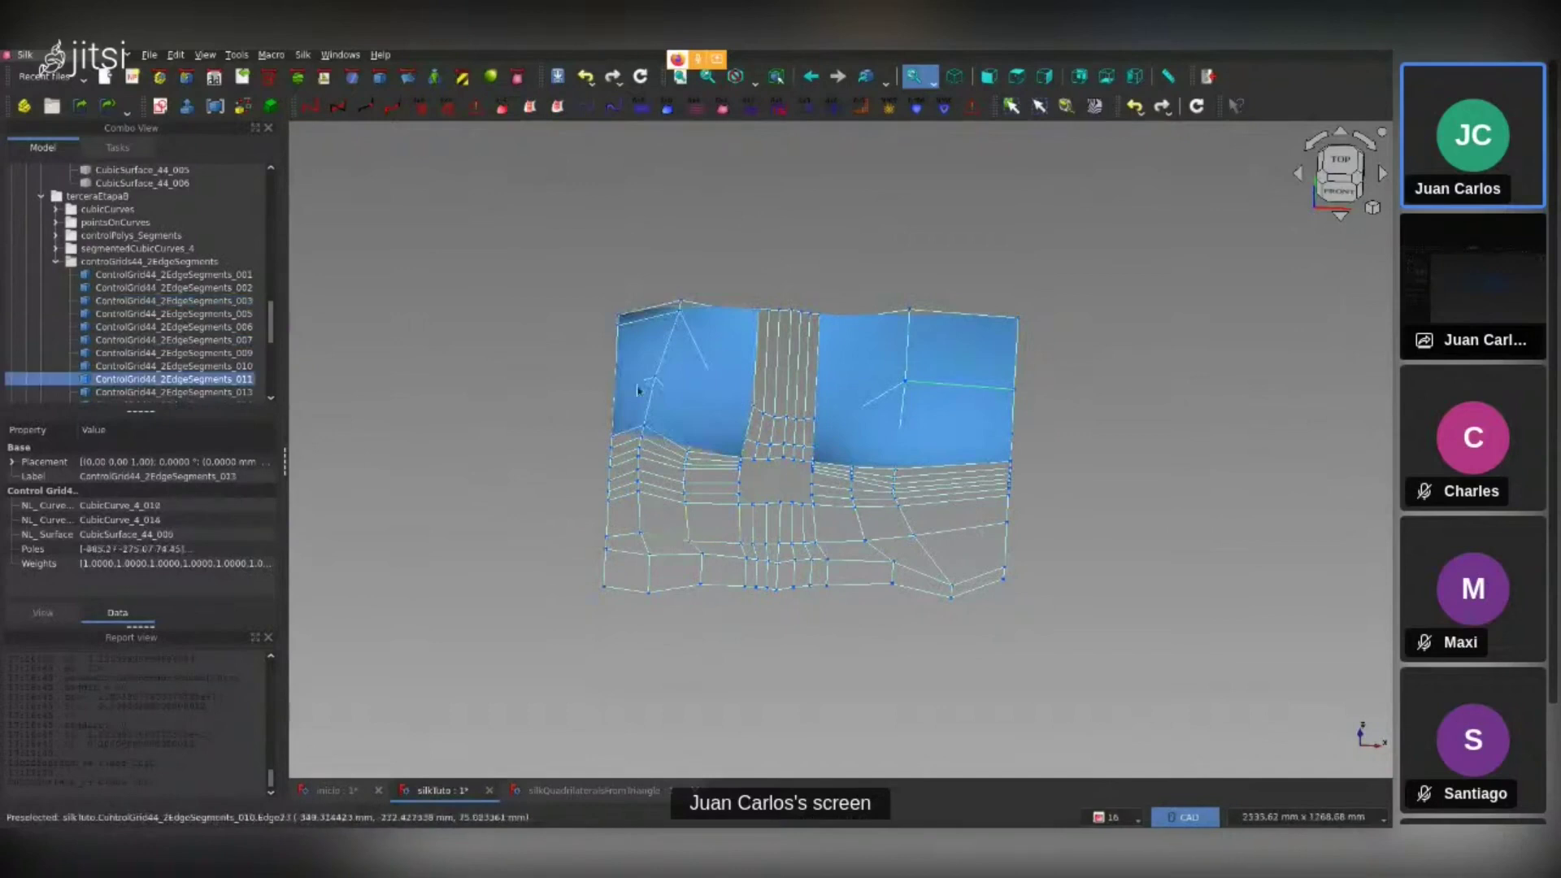
{"action": "left_click", "coordinate": [503, 105]}
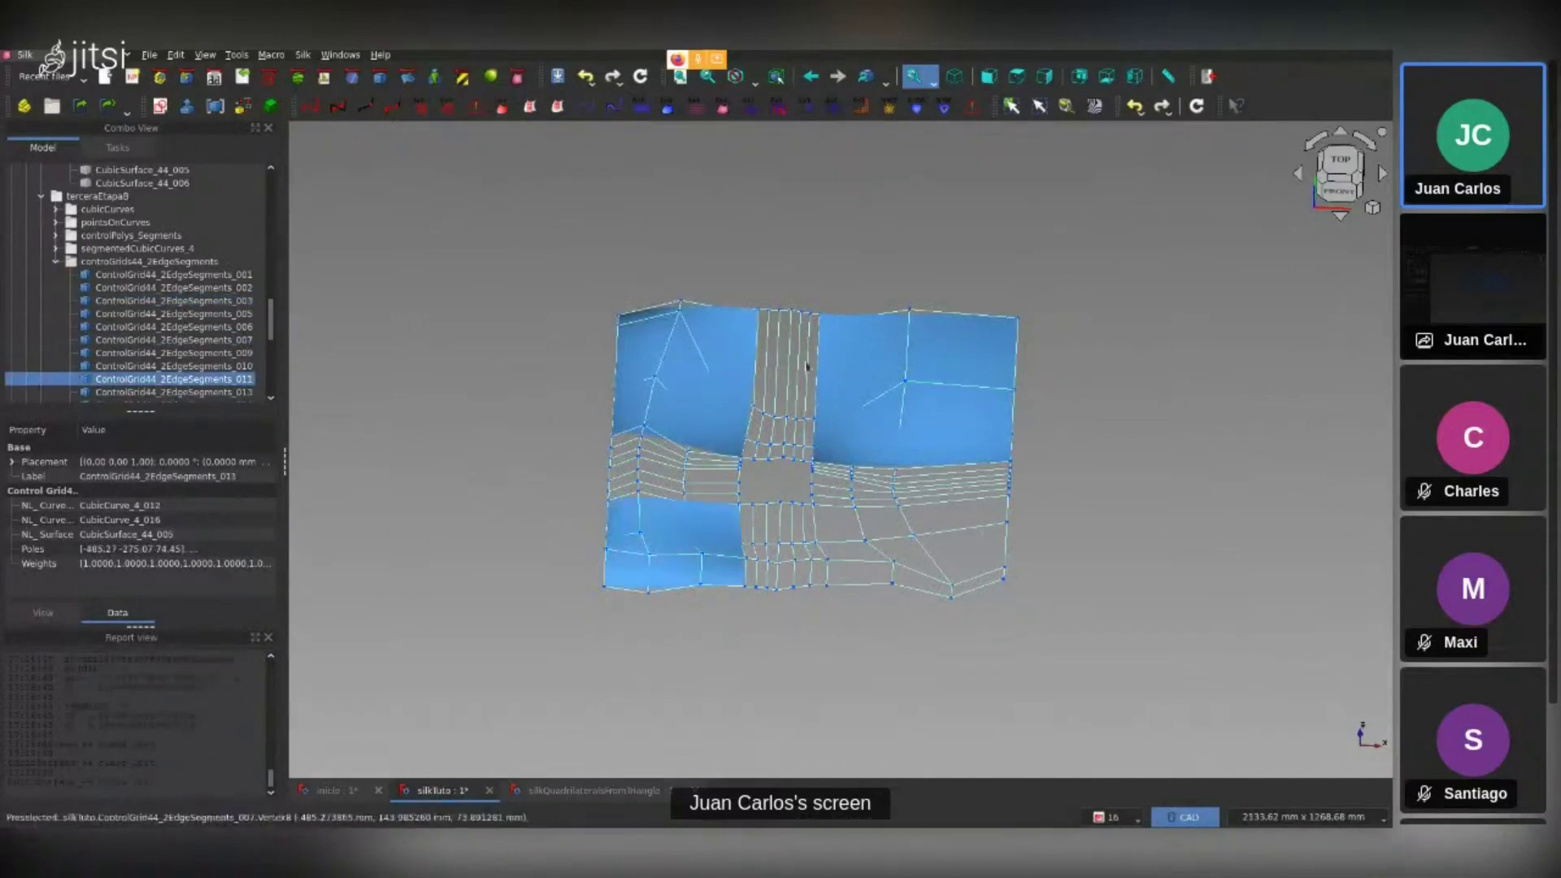
{"action": "left_click", "coordinate": [920, 538]}
{"action": "left_click", "coordinate": [502, 105]}
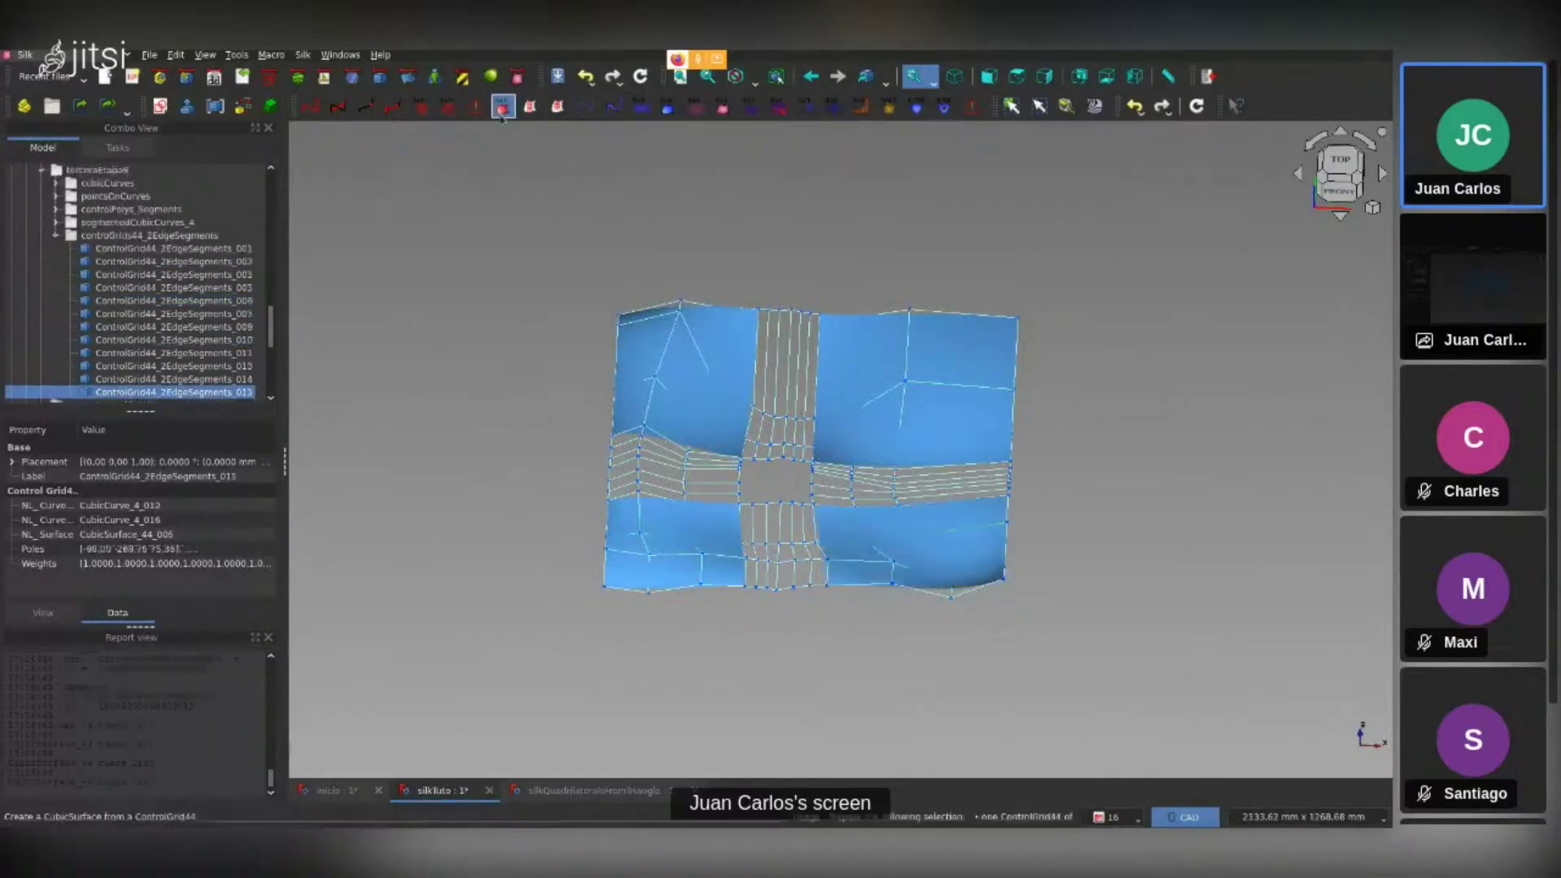
{"action": "left_click", "coordinate": [526, 463]}
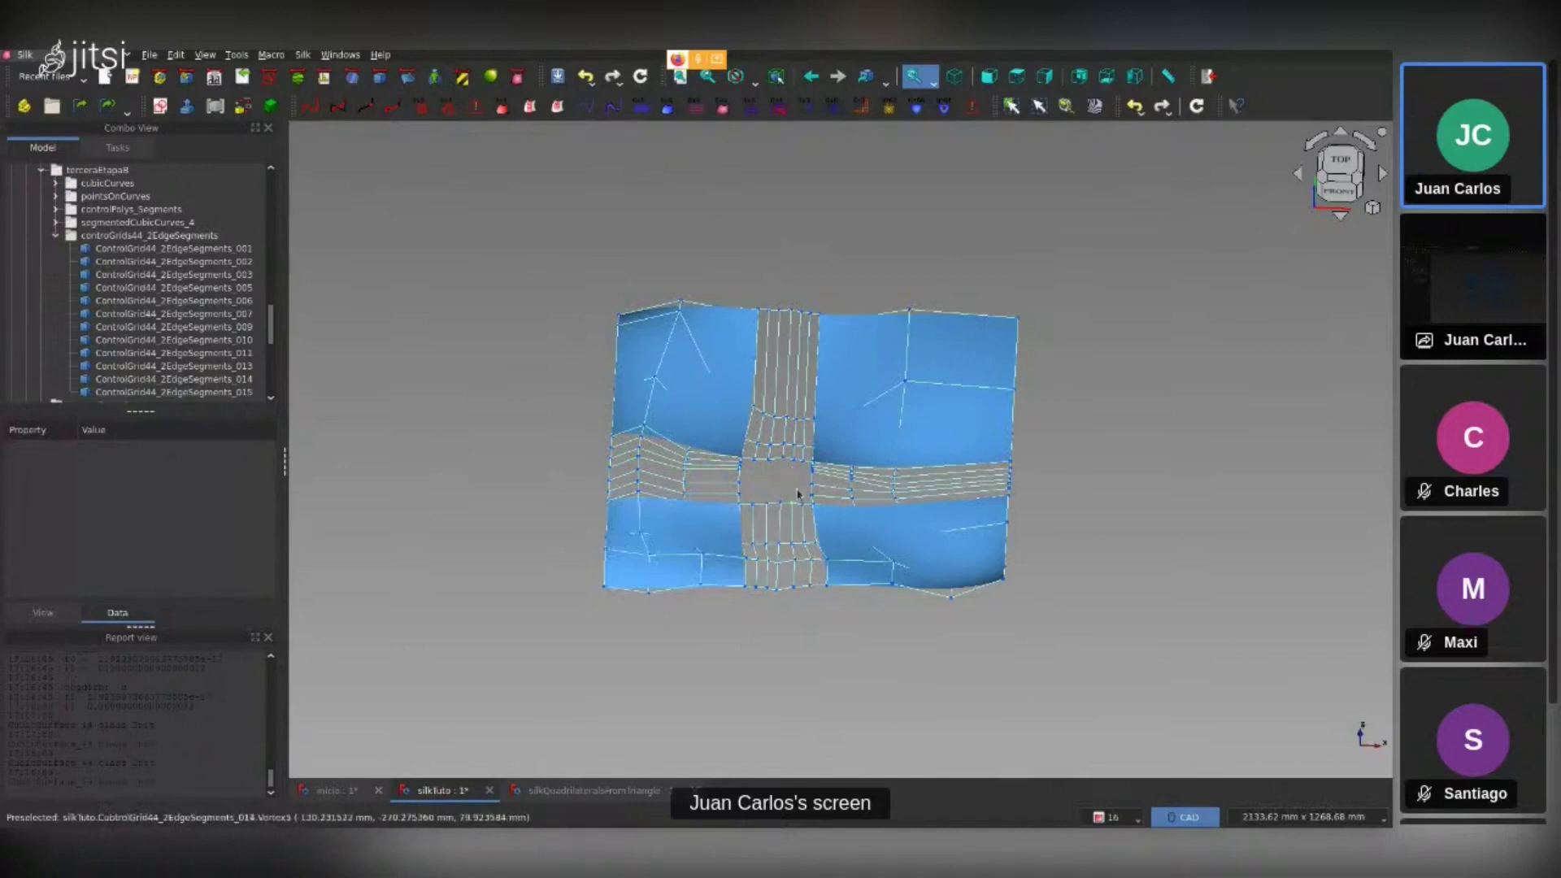
Create a ControlGrid64_2Grid44 blend between edge-segment grids 006 and 010
{"action": "scroll", "coordinate": [782, 498], "scroll_direction": "up", "scroll_amount": 2}
{"action": "scroll", "coordinate": [615, 454], "scroll_direction": "up", "scroll_amount": 2}
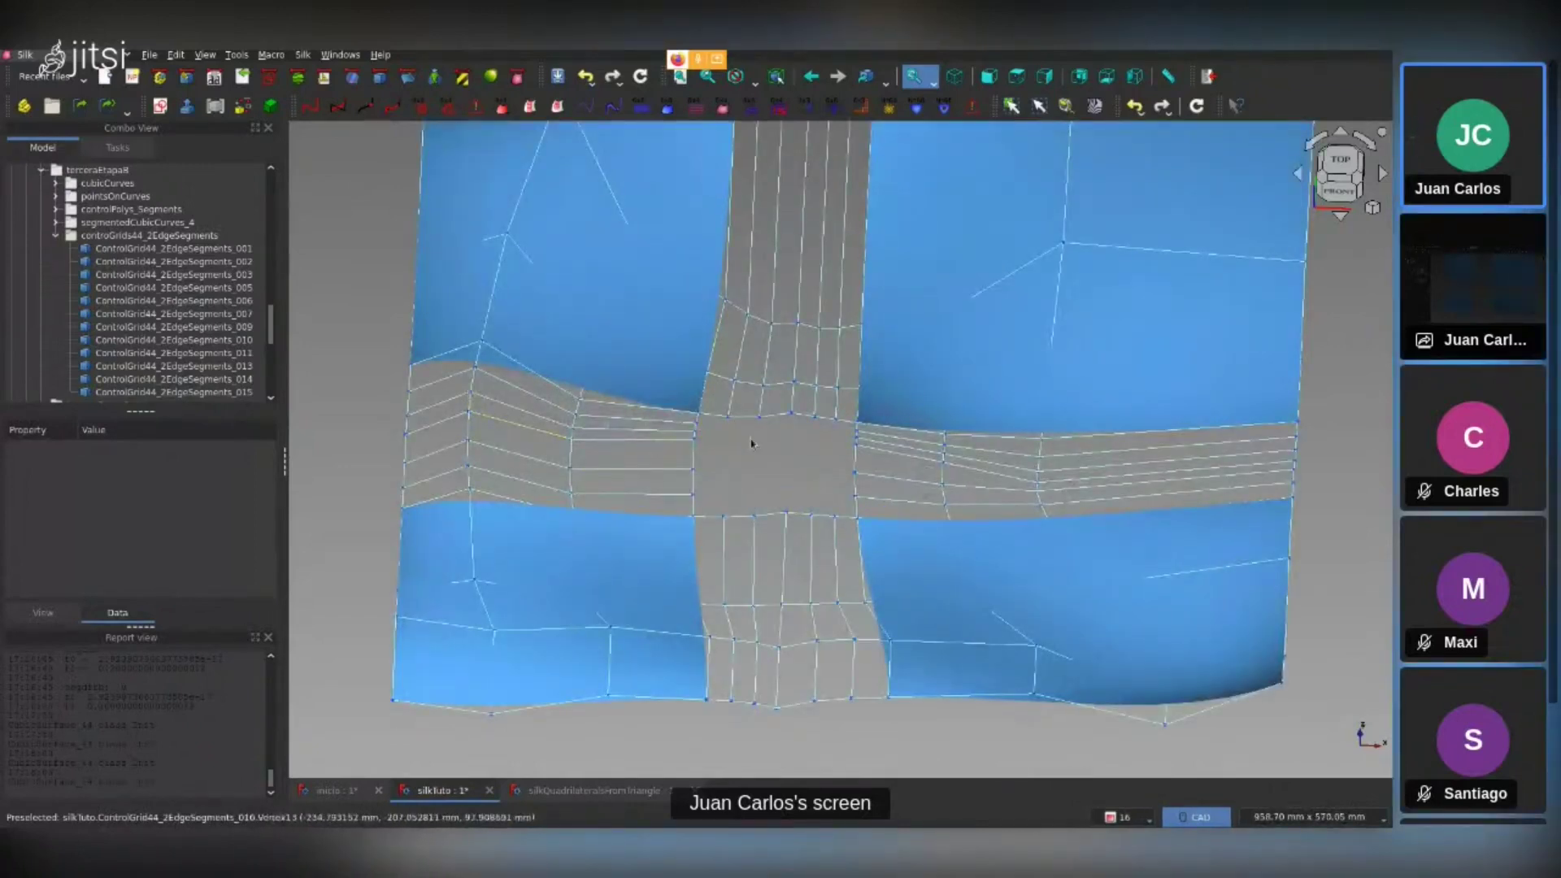
{"action": "scroll", "coordinate": [642, 451], "scroll_direction": "down", "scroll_amount": 1}
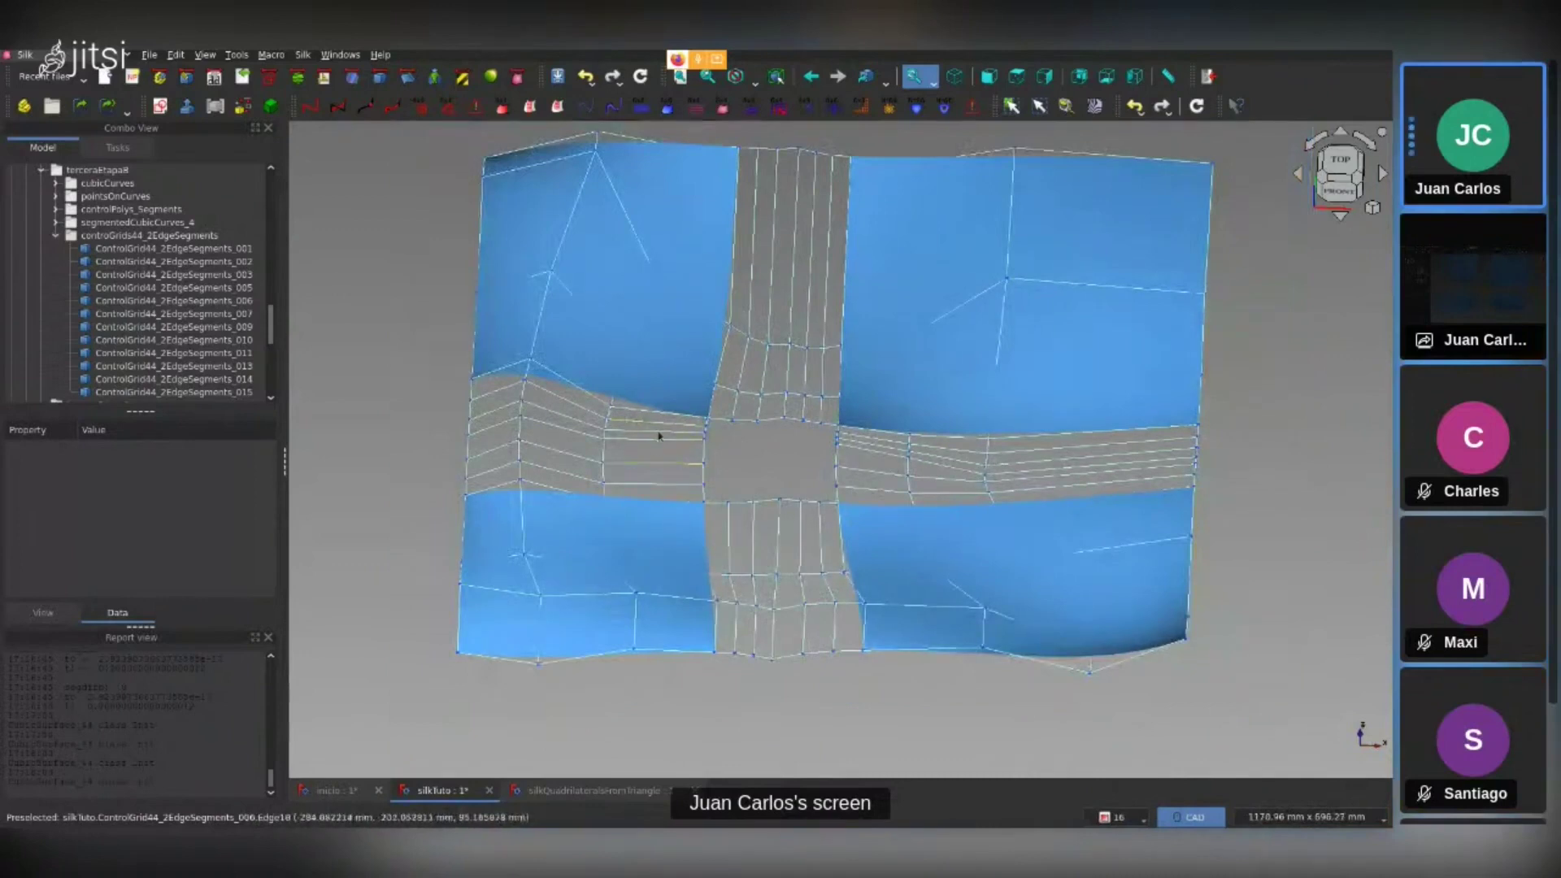
{"action": "left_click", "coordinate": [574, 421]}
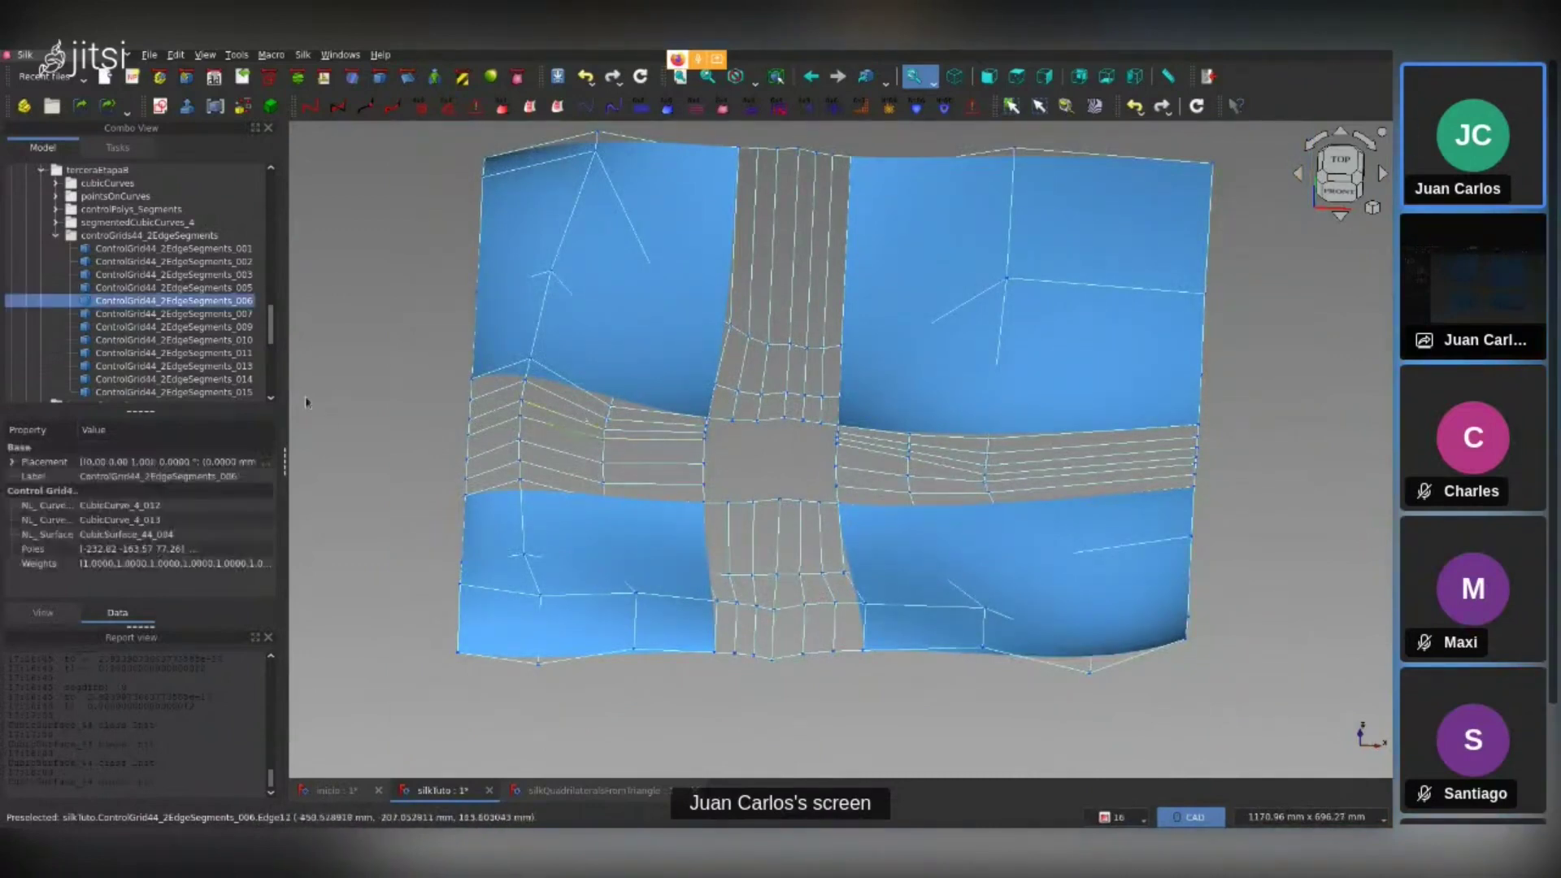
{"action": "left_click", "coordinate": [579, 463], "text": "ctrl"}
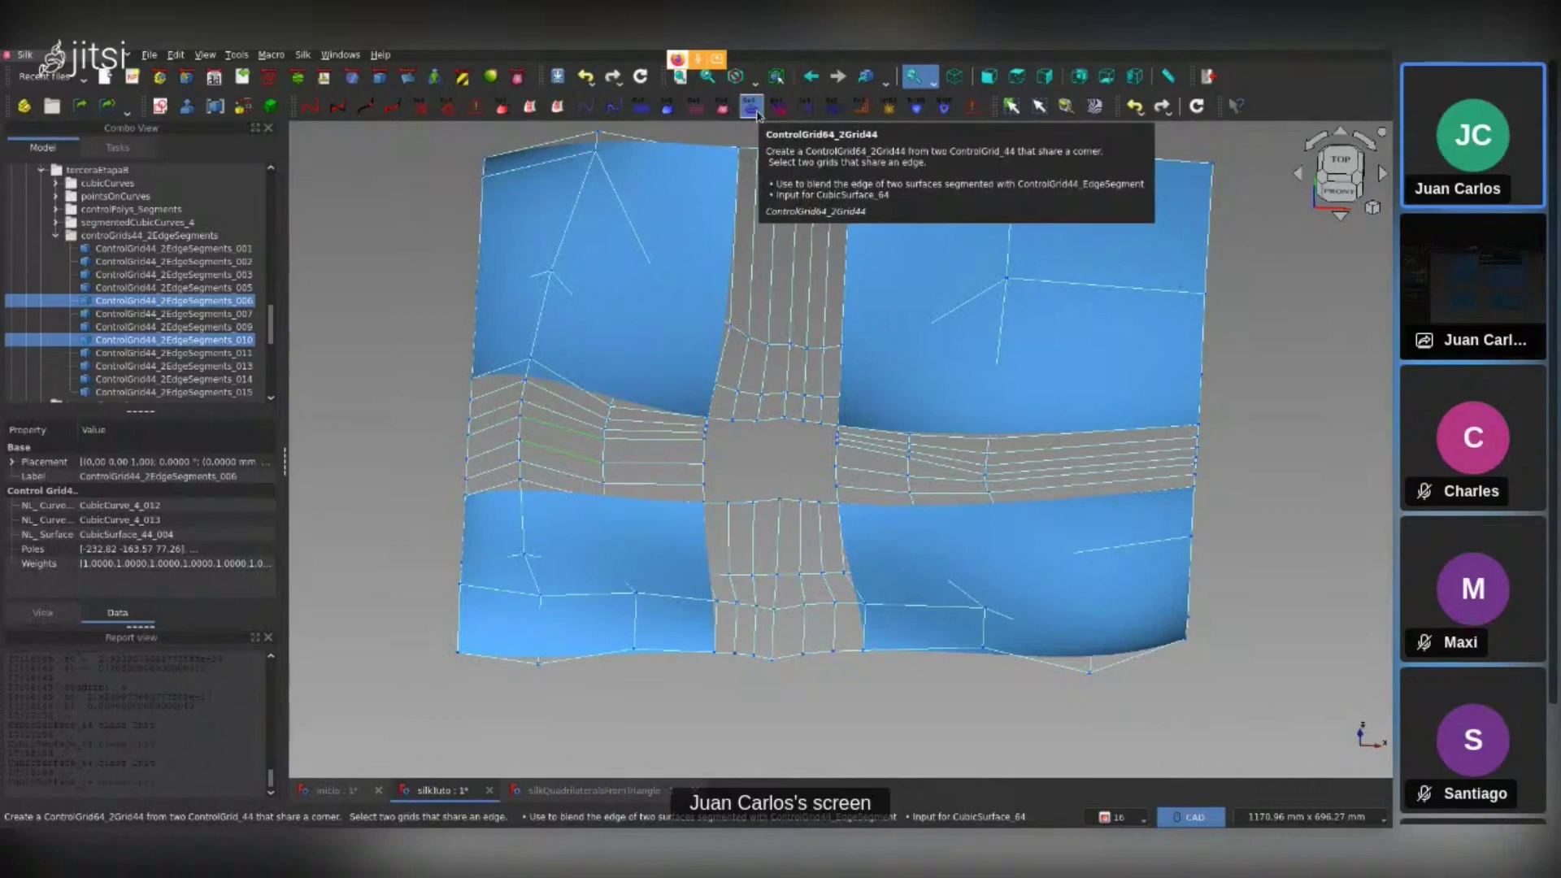
{"action": "left_click", "coordinate": [756, 114]}
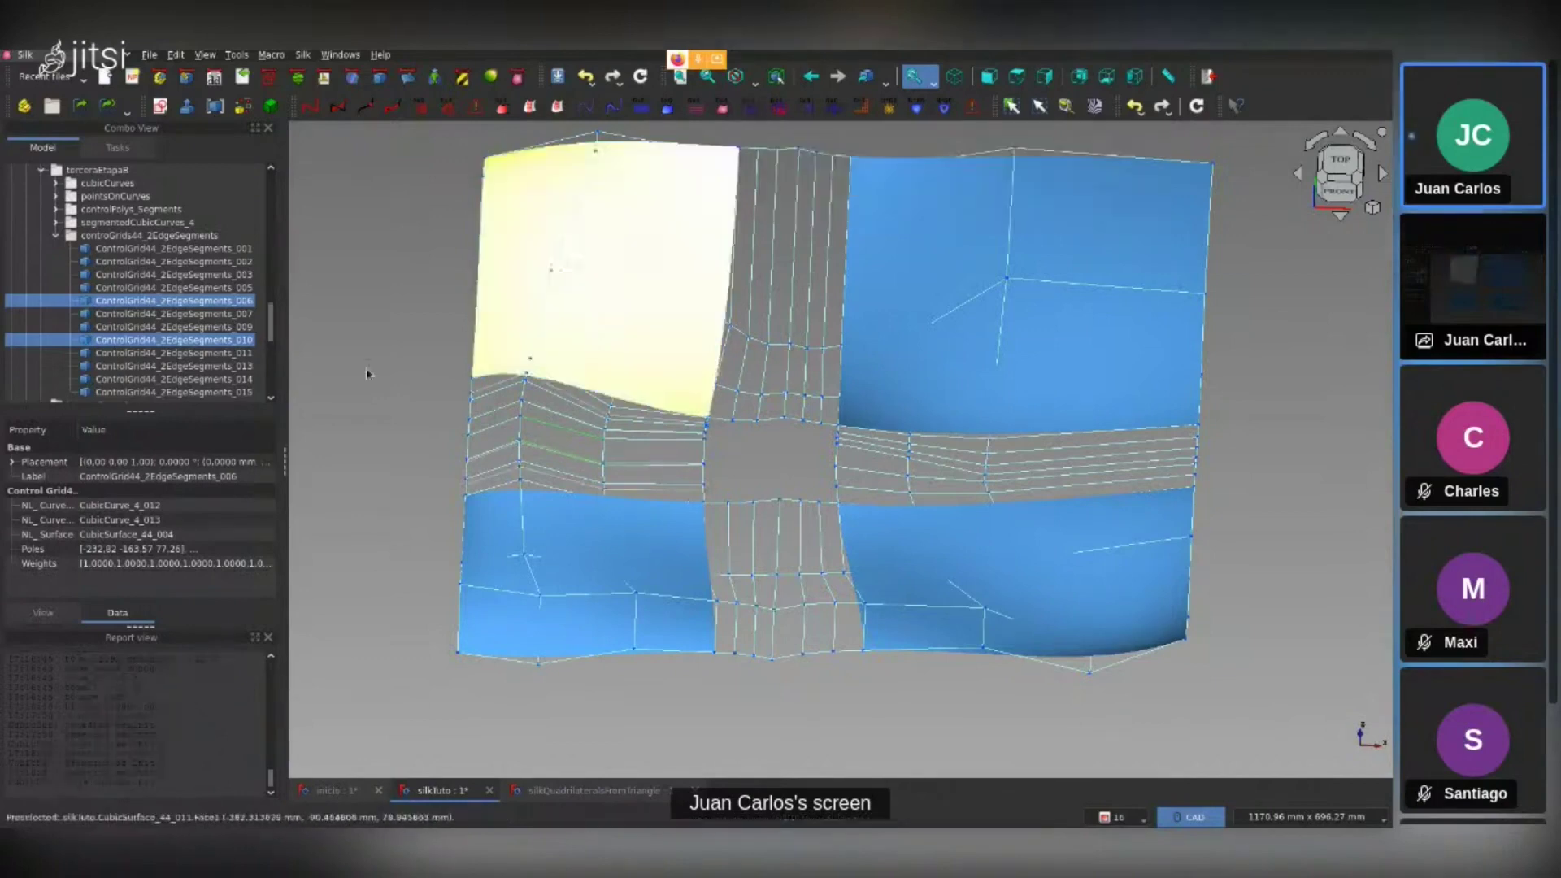
Select the new blending grid ControlGrid64_2Grid44_005
{"action": "left_click", "coordinate": [777, 466]}
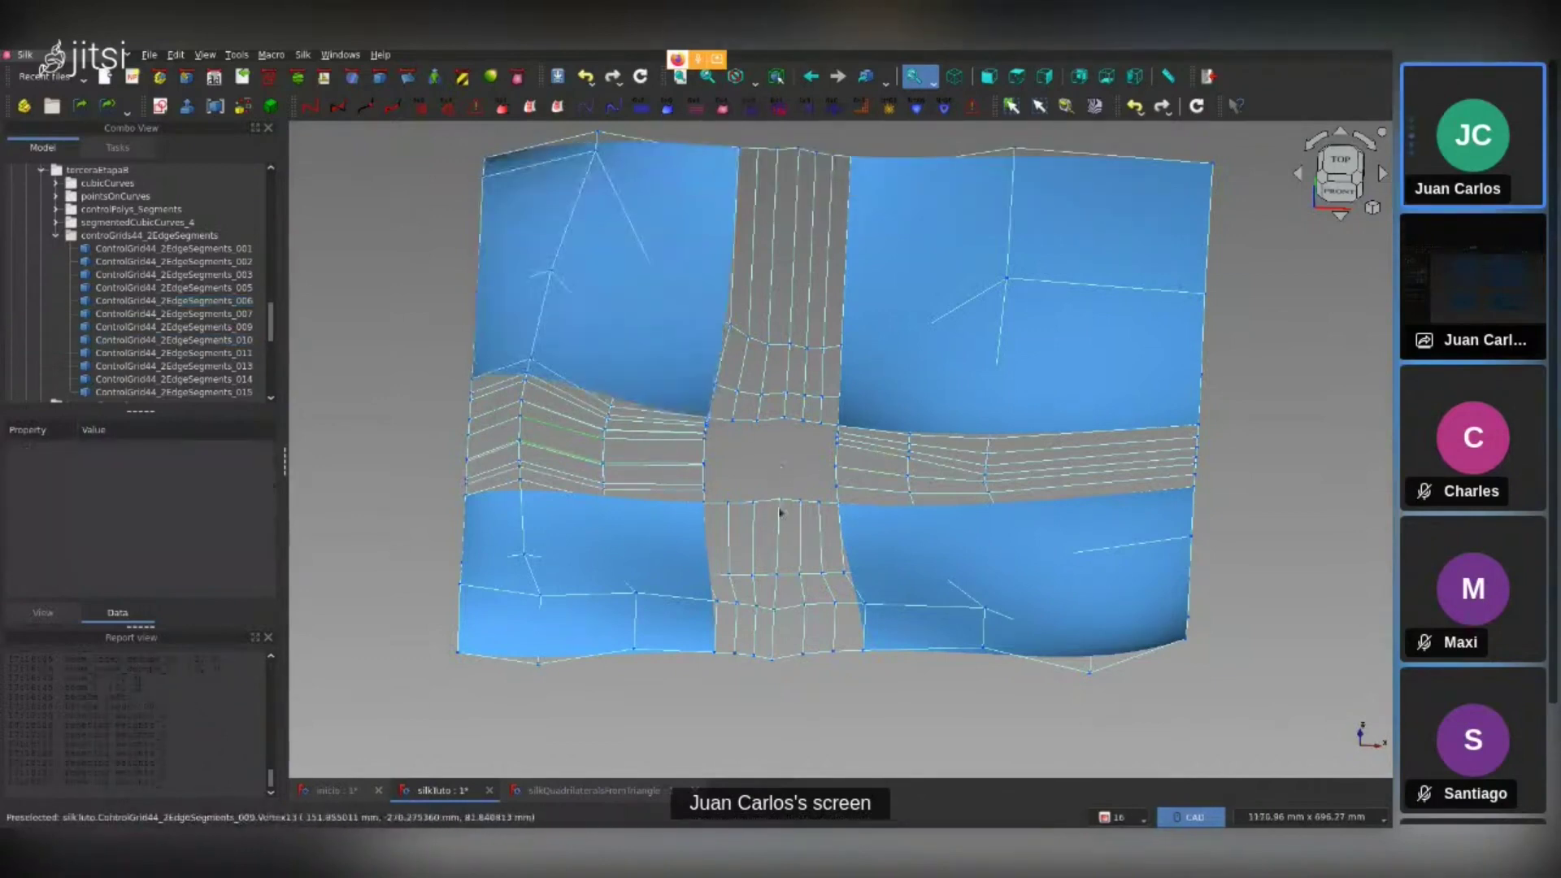
{"action": "left_click", "coordinate": [747, 539]}
{"action": "scroll", "coordinate": [966, 378], "scroll_direction": "down", "scroll_amount": 5}
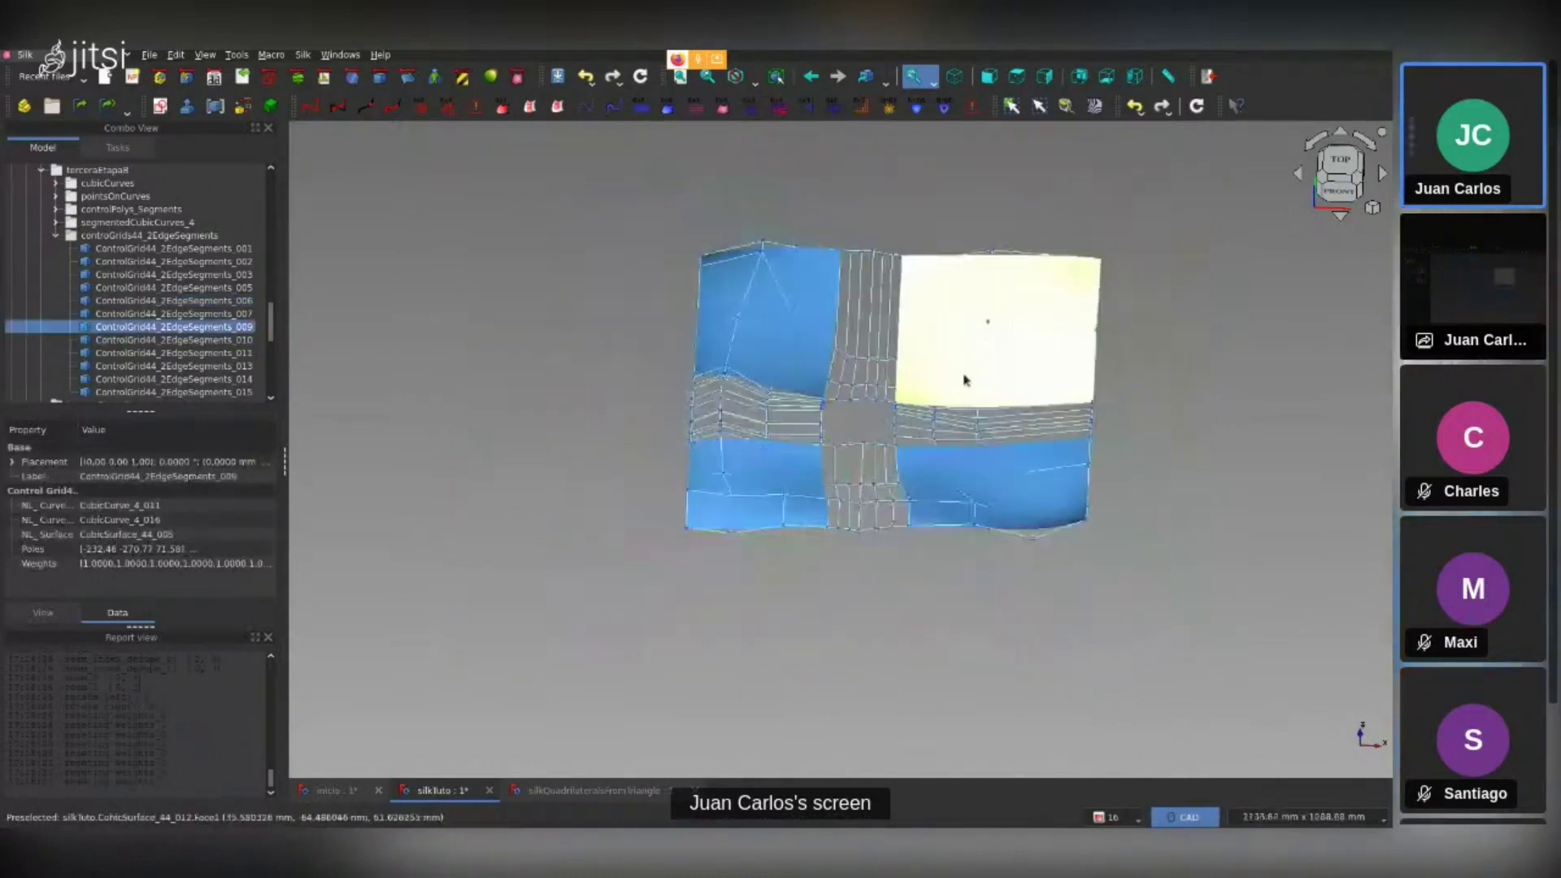
{"action": "left_click", "coordinate": [673, 373]}
{"action": "scroll", "coordinate": [768, 394], "scroll_direction": "up", "scroll_amount": 3}
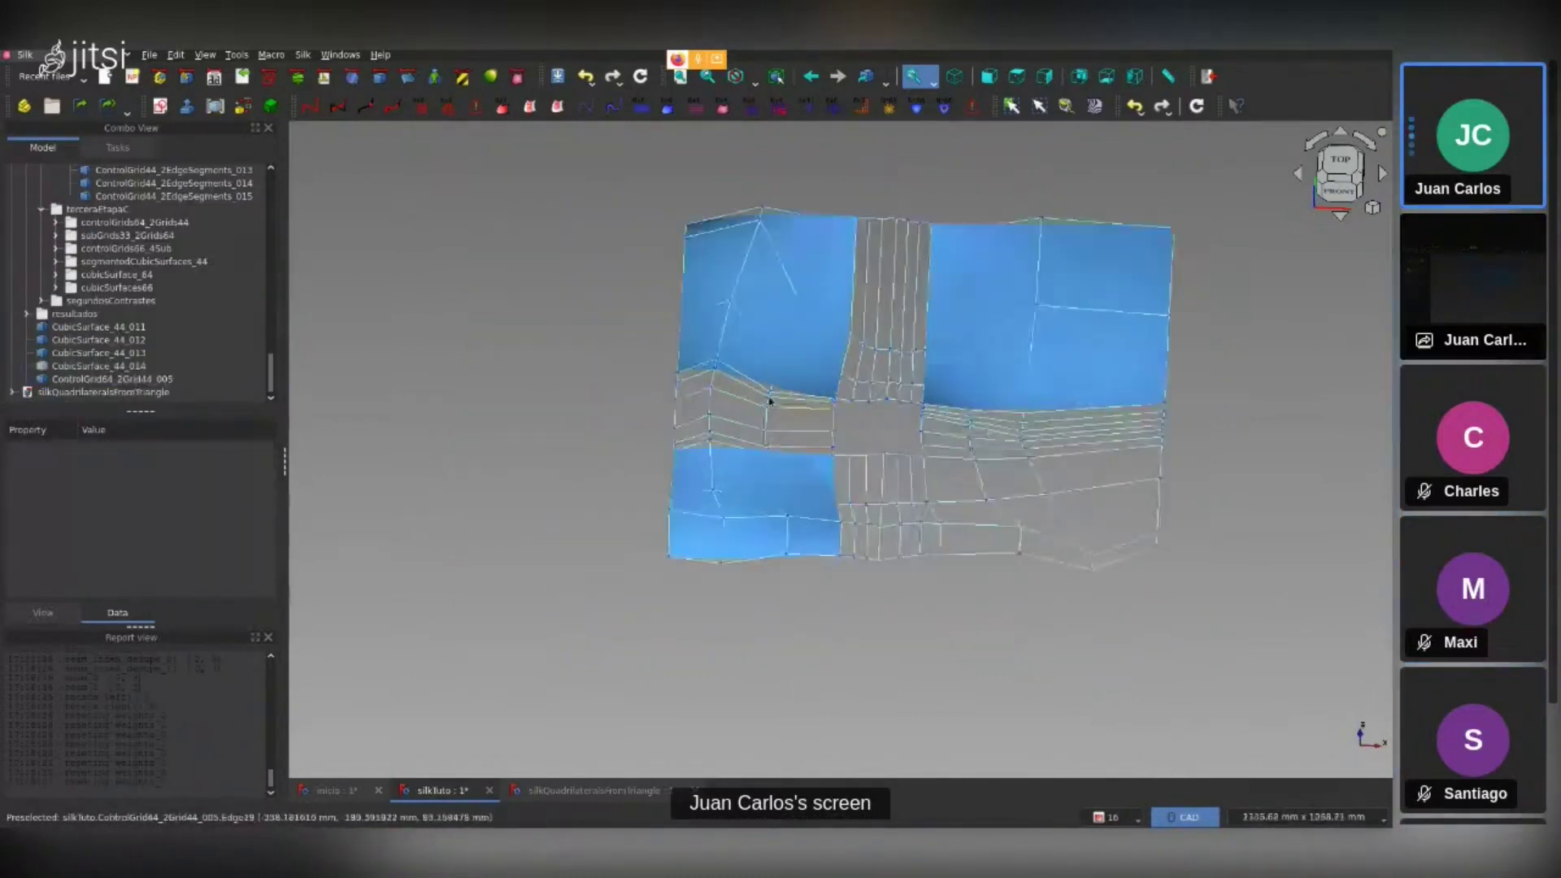
{"action": "left_click", "coordinate": [723, 397]}
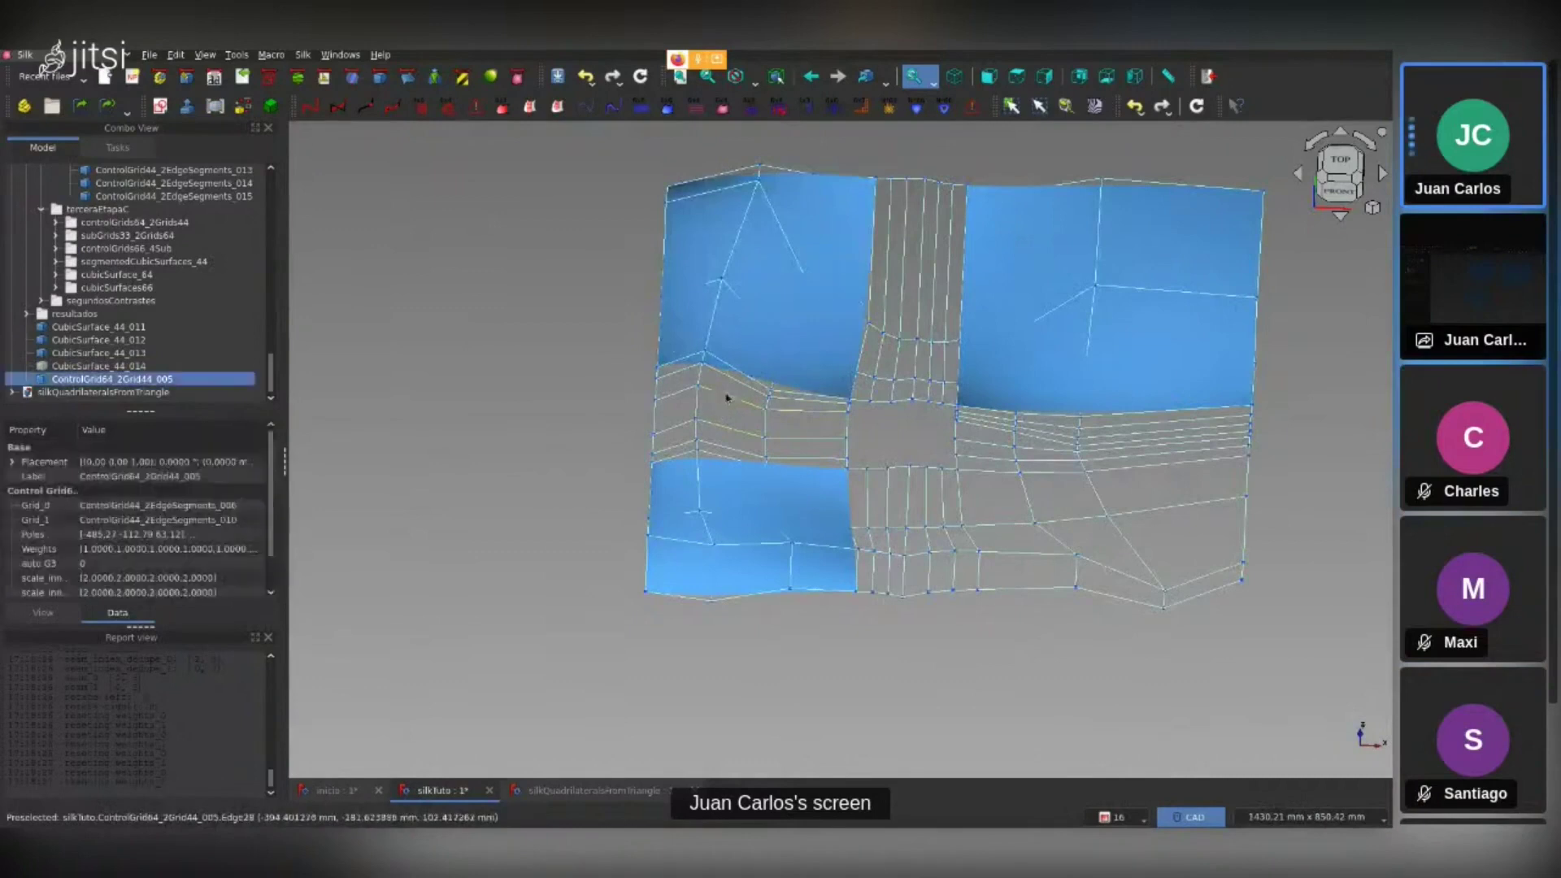
Build CubicSurface_64_005 from the blending grid and orbit to inspect it
{"action": "left_click", "coordinate": [722, 106]}
{"action": "mouse_move", "coordinate": [611, 512]}
{"action": "middle_mouse_down"}
{"action": "mouse_move", "coordinate": [800, 559]}
{"action": "mouse_move", "coordinate": [613, 533]}
{"action": "middle_mouse_up"}
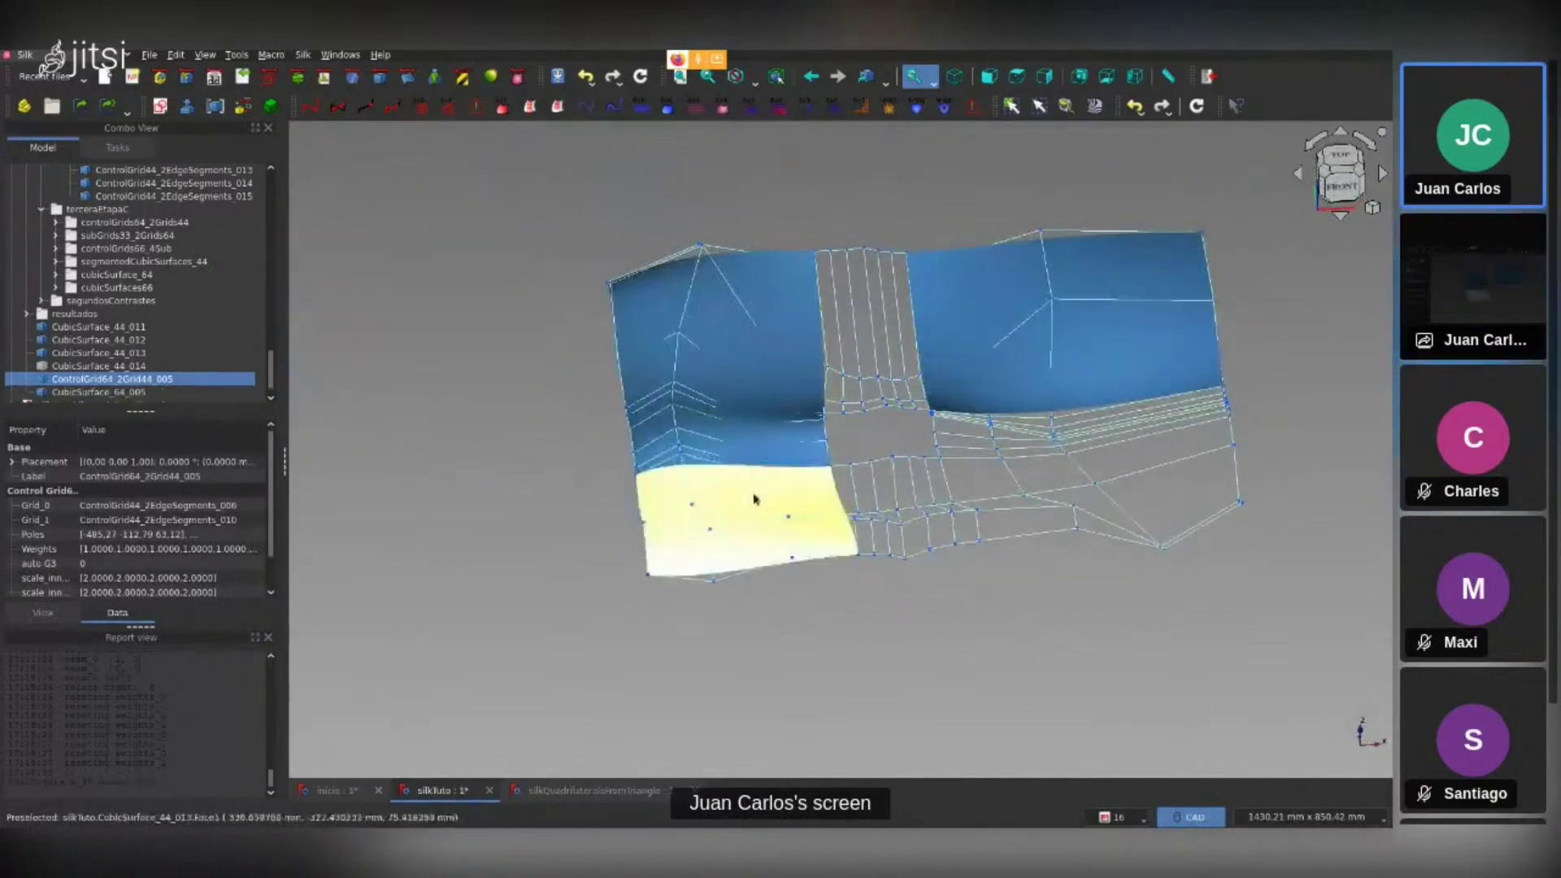
{"action": "middle_click_drag", "start_coordinate": [755, 500], "coordinate": [749, 497]}
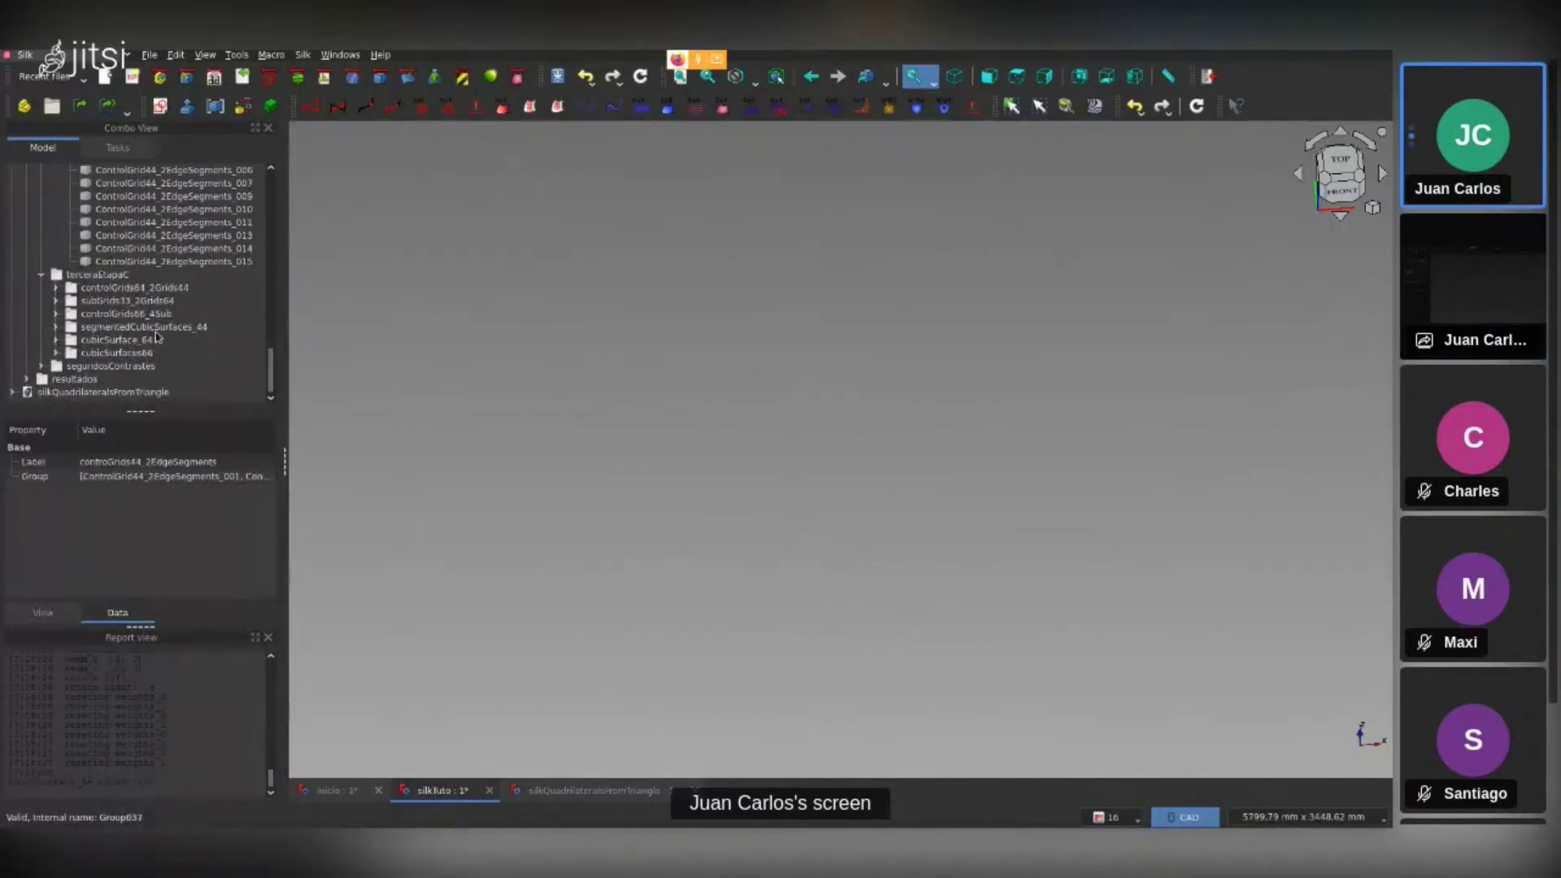
Show the cubicSurface_64 and segmentedCubicSurfaces_44 groups, viewed from the top
{"action": "left_click", "coordinate": [154, 340]}
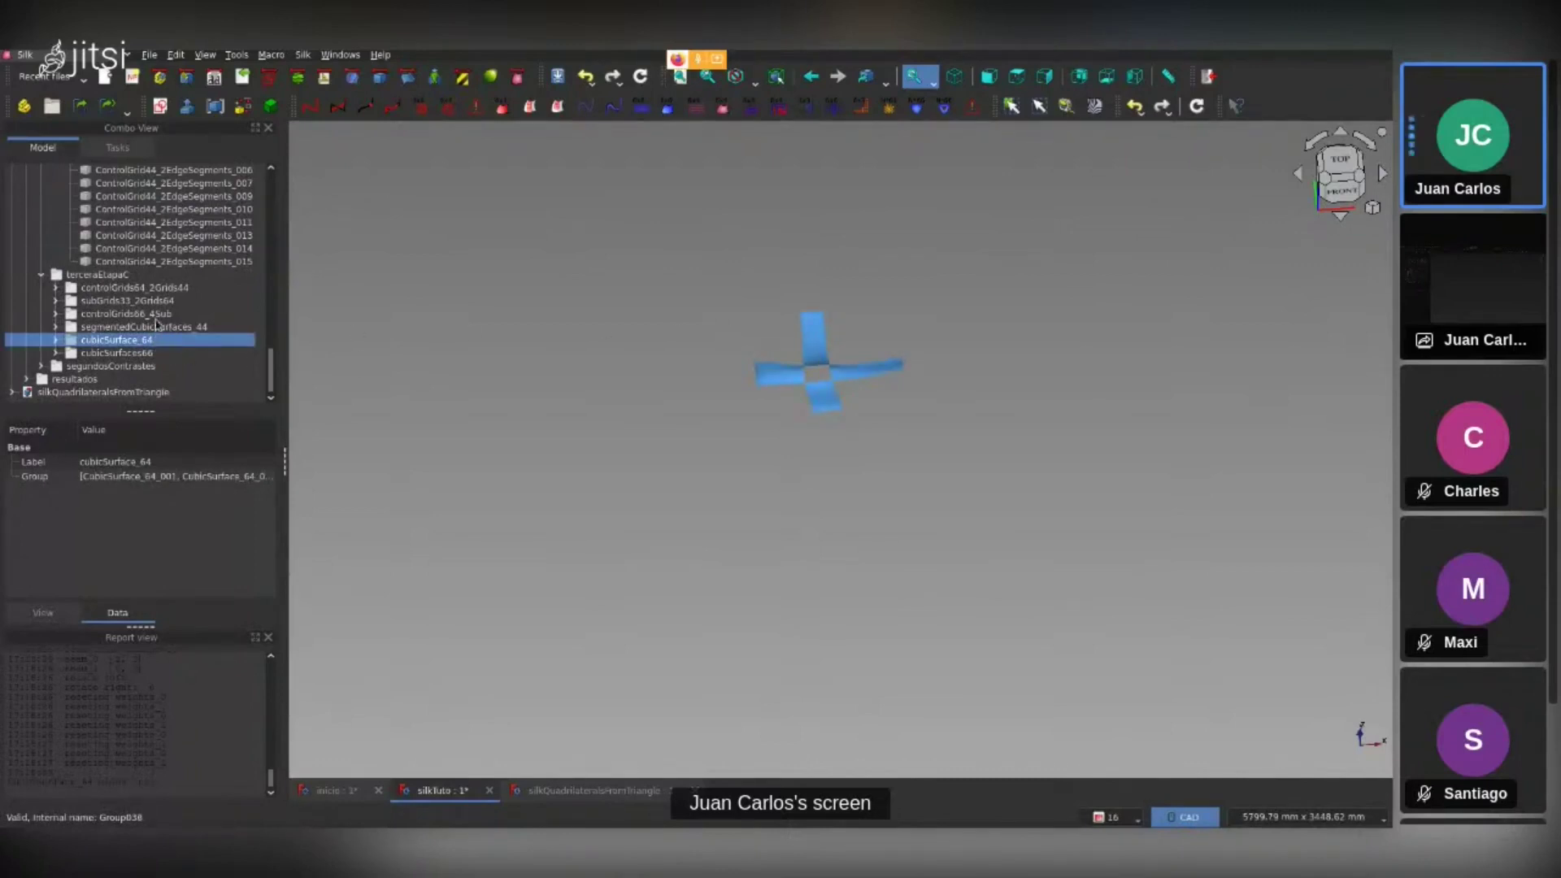
{"action": "scroll", "coordinate": [157, 323], "scroll_direction": "down", "scroll_amount": 1}
{"action": "left_click", "coordinate": [143, 365]}
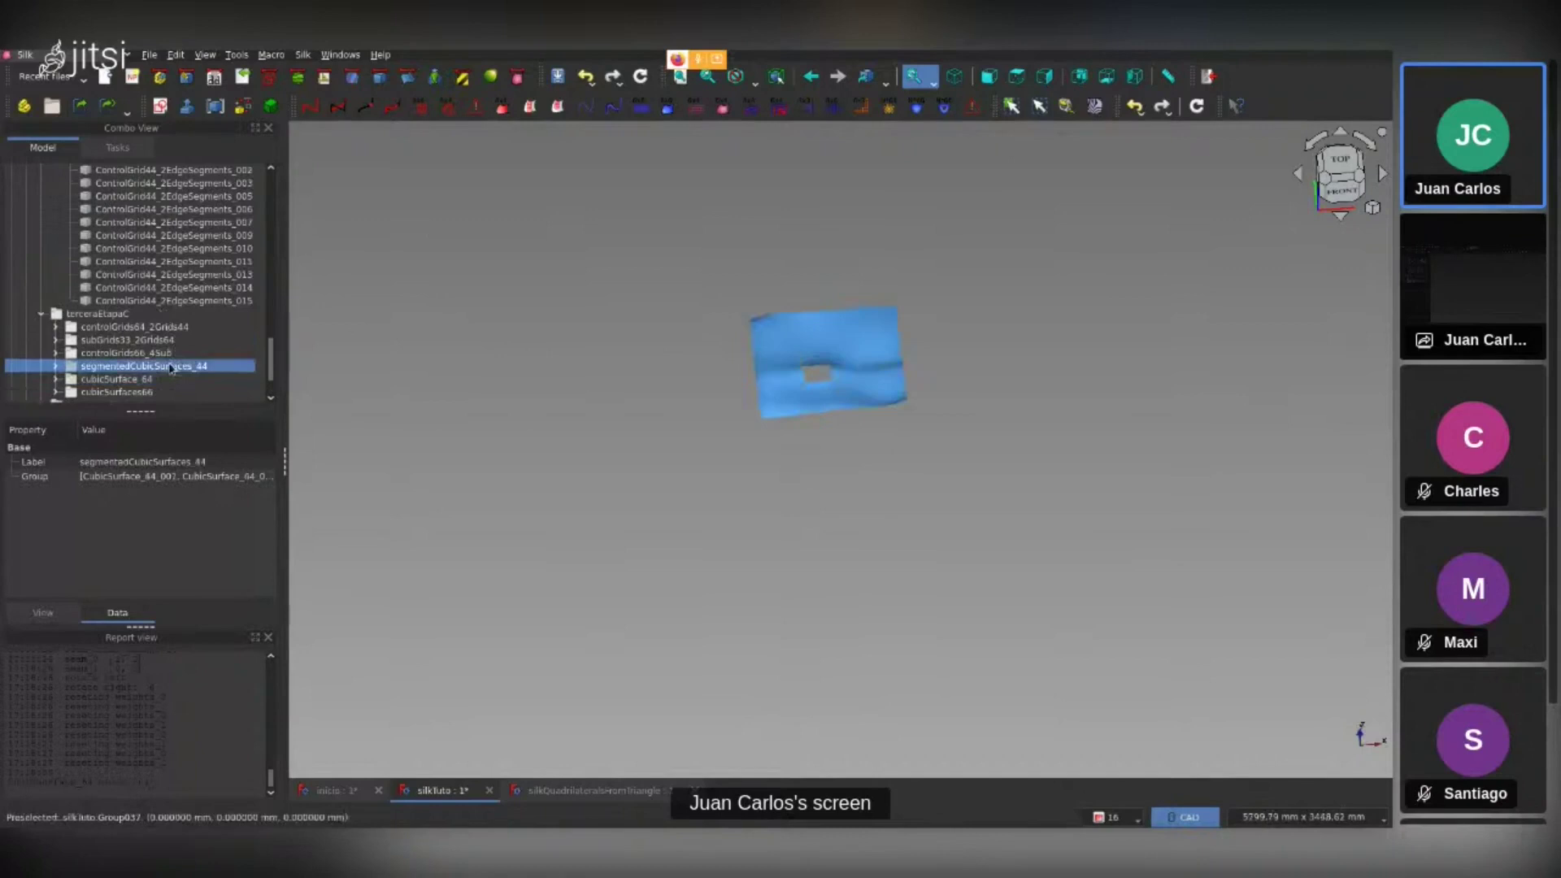
{"action": "middle_click_drag", "start_coordinate": [801, 467], "coordinate": [853, 455]}
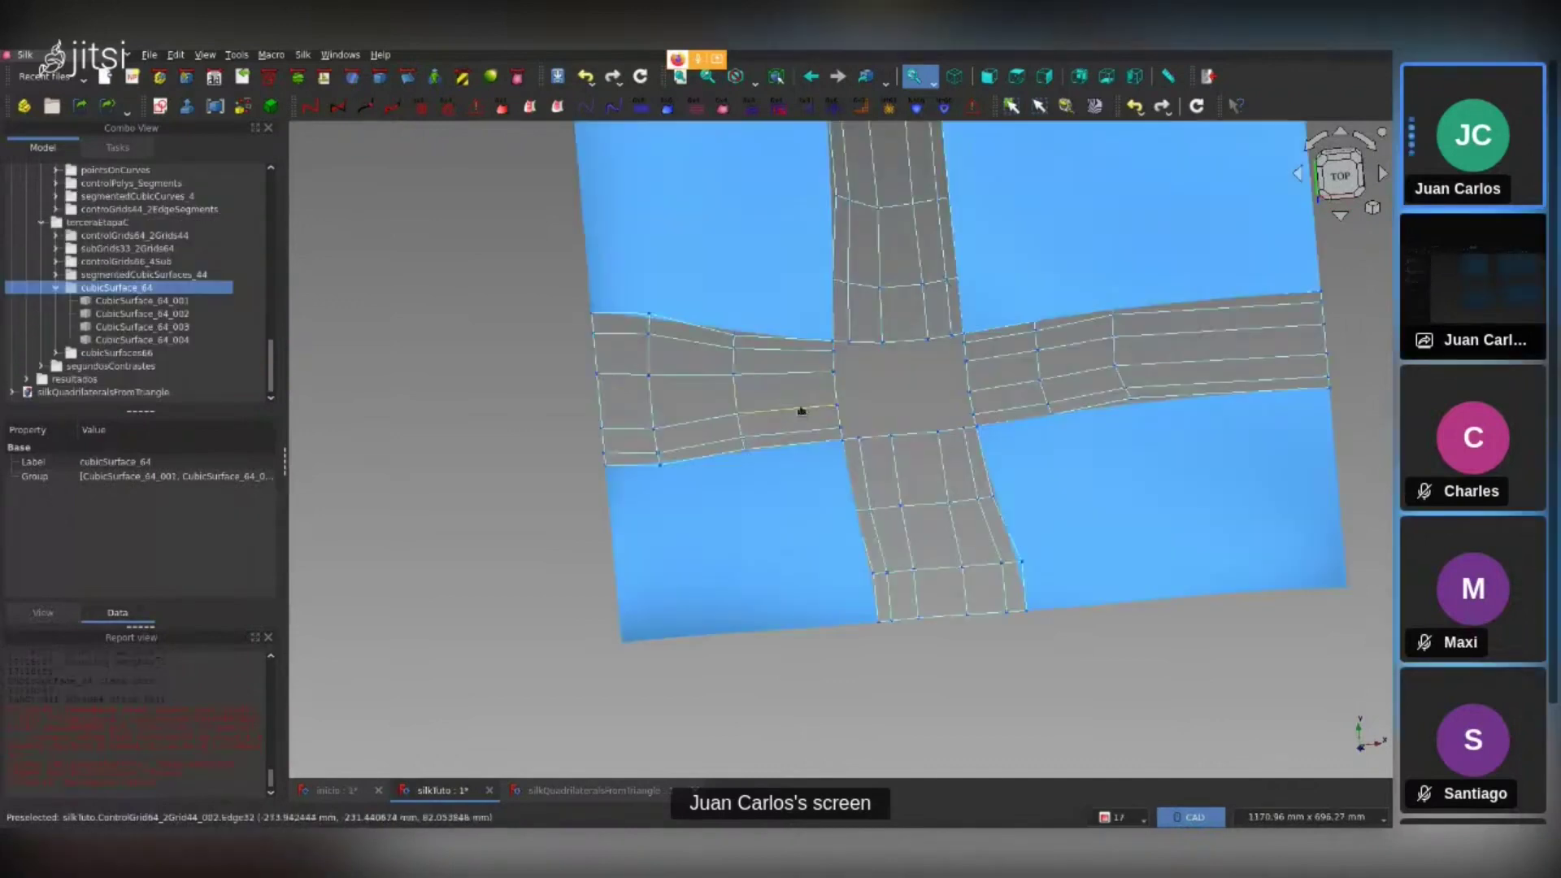
Create corner sub-grids from blending-grid pairs 002/003, 003/004 and 004/001
{"action": "left_click", "coordinate": [800, 410]}
{"action": "left_click", "coordinate": [913, 439], "text": "ctrl"}
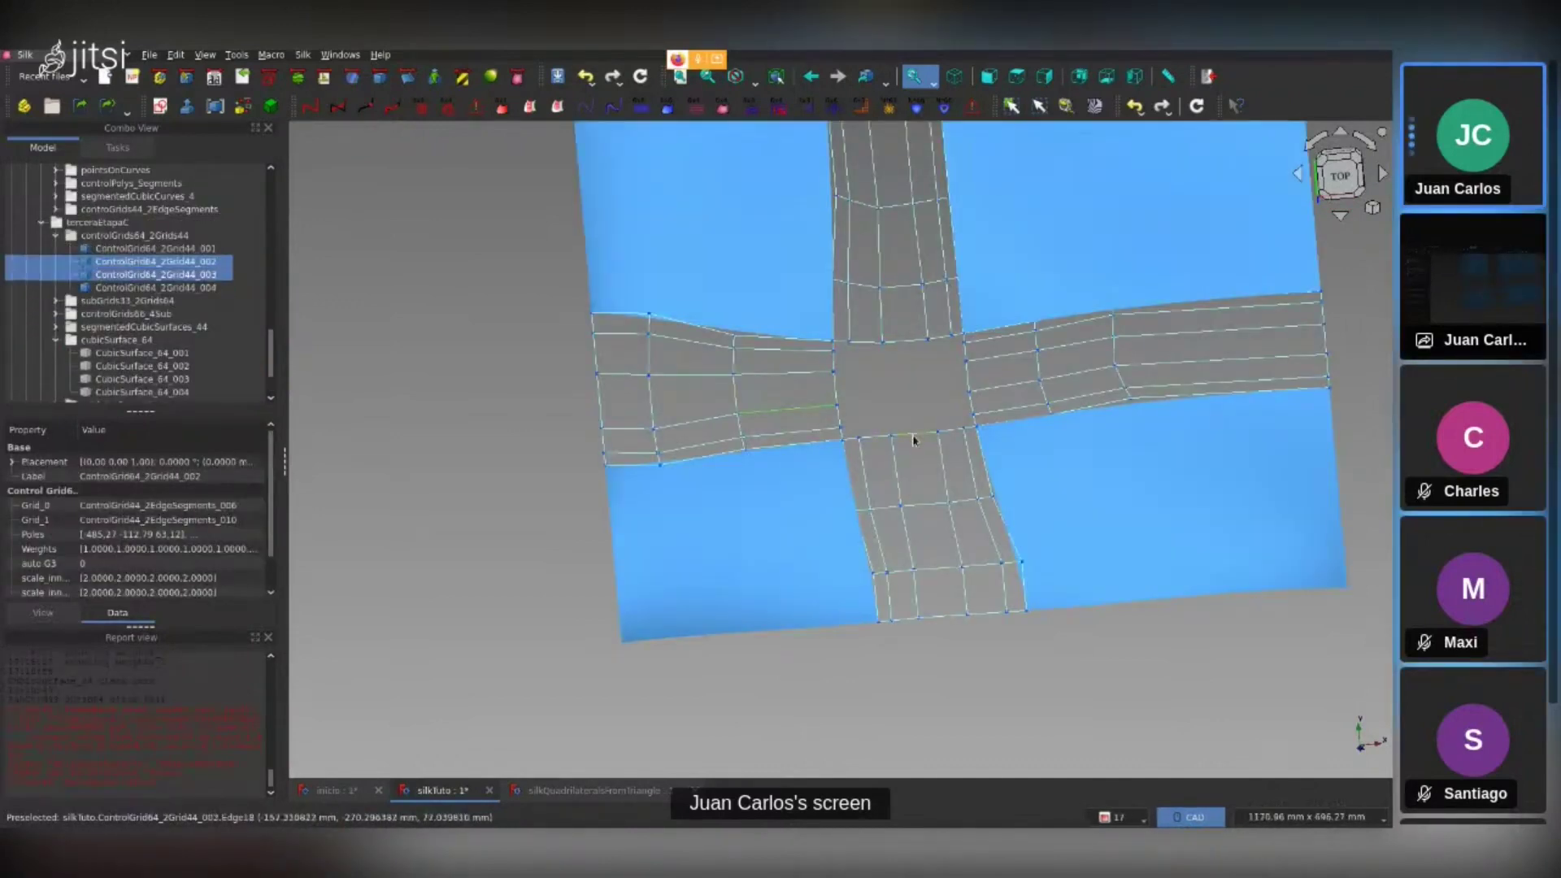
{"action": "left_click", "coordinate": [812, 113]}
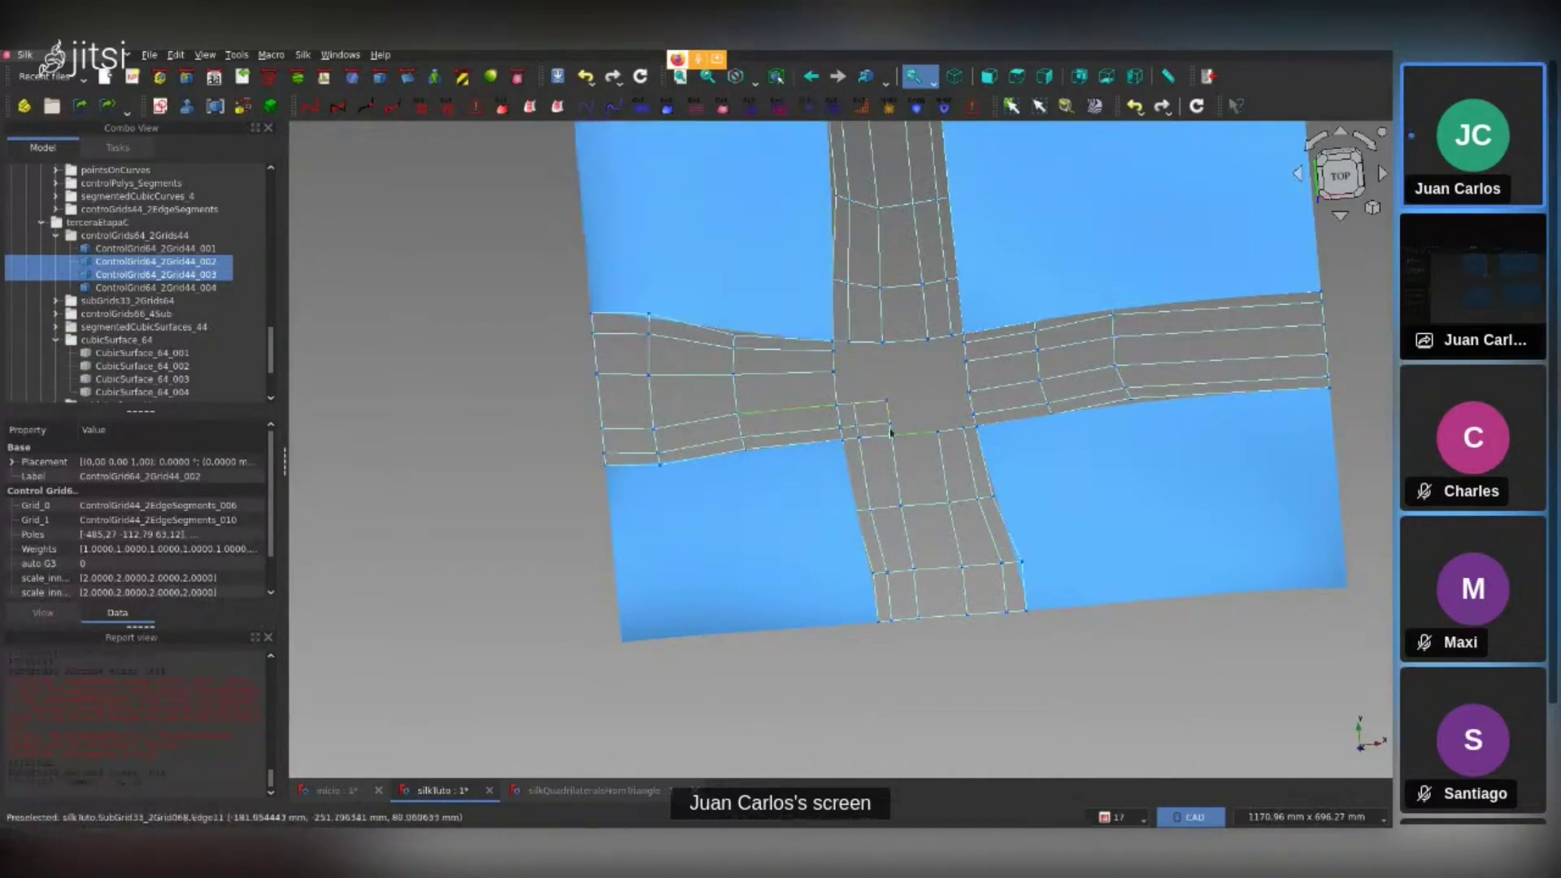
{"action": "left_click", "coordinate": [943, 465]}
{"action": "left_click", "coordinate": [1002, 388], "text": "ctrl"}
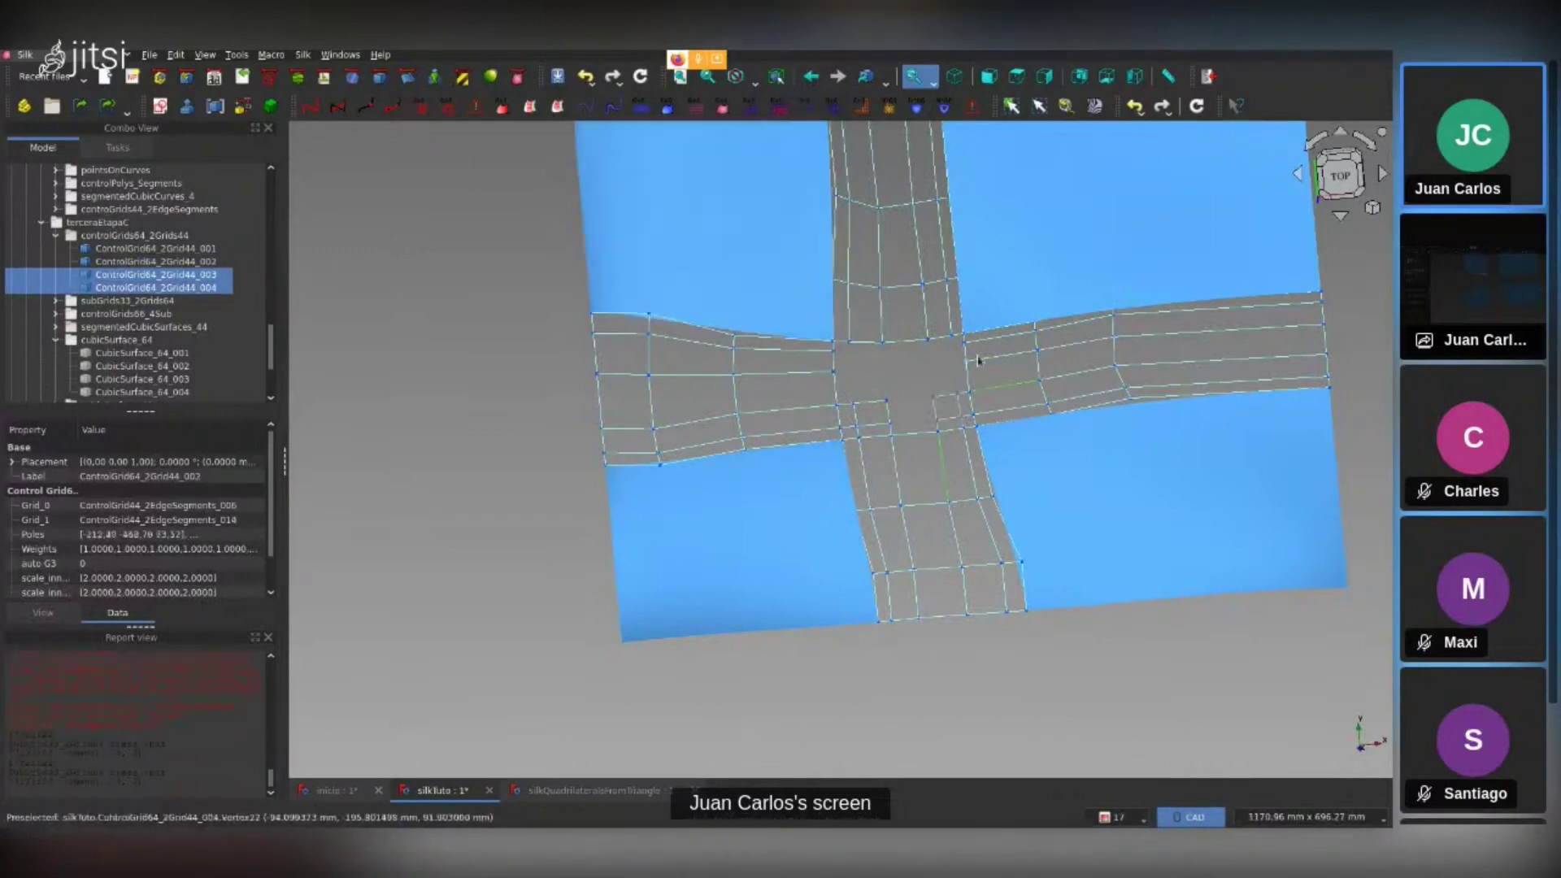
{"action": "left_click", "coordinate": [1007, 363]}
{"action": "left_click", "coordinate": [901, 342], "text": "ctrl"}
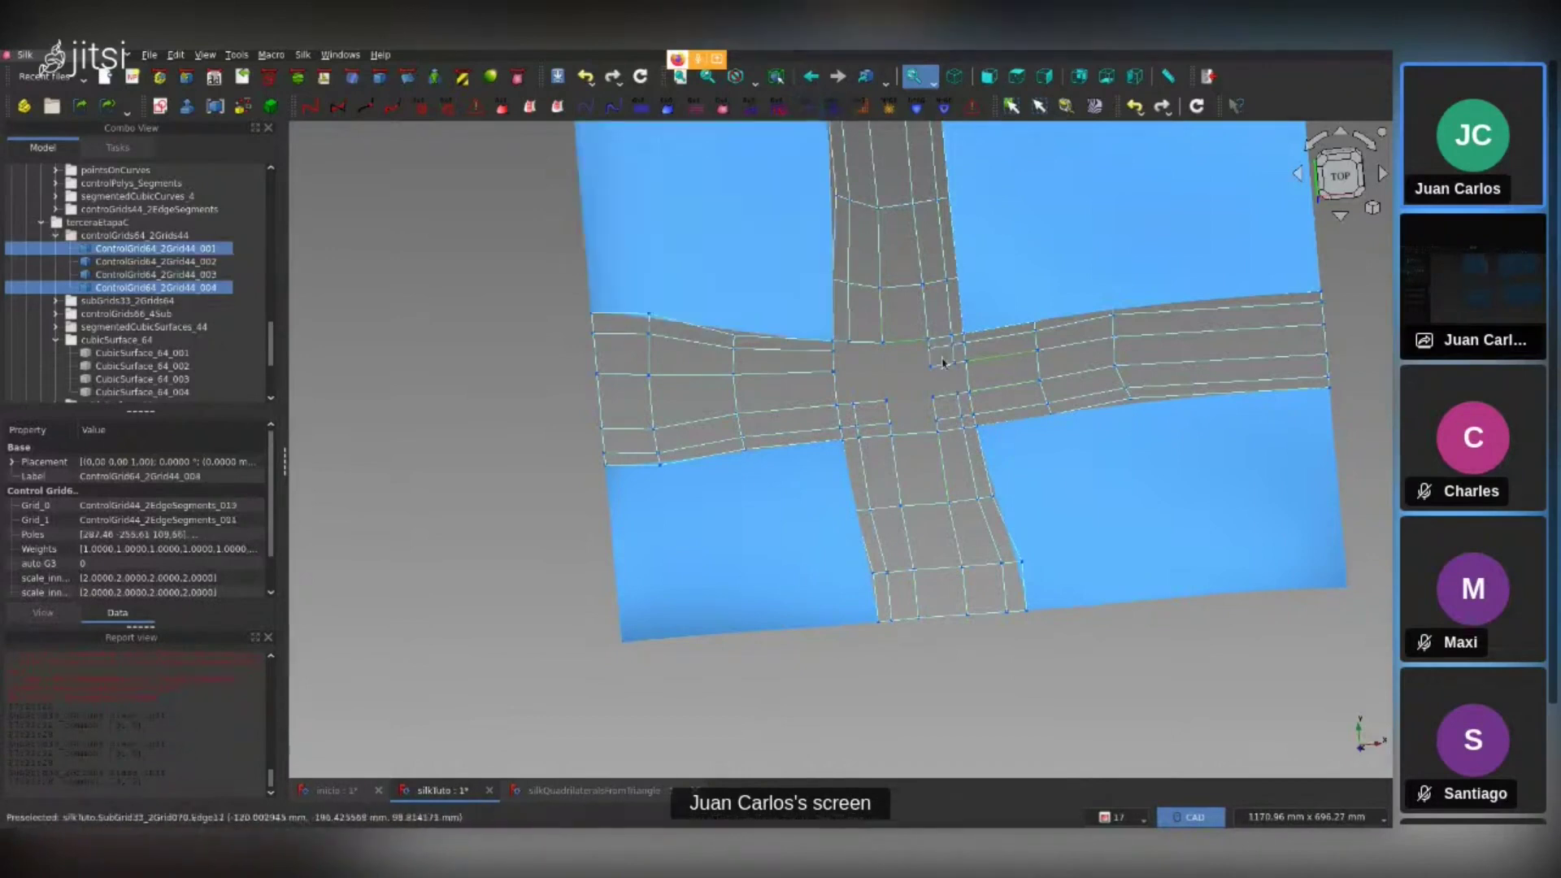
Create the fourth corner sub-grid between blending grids 001 and 002
{"action": "left_click", "coordinate": [895, 345]}
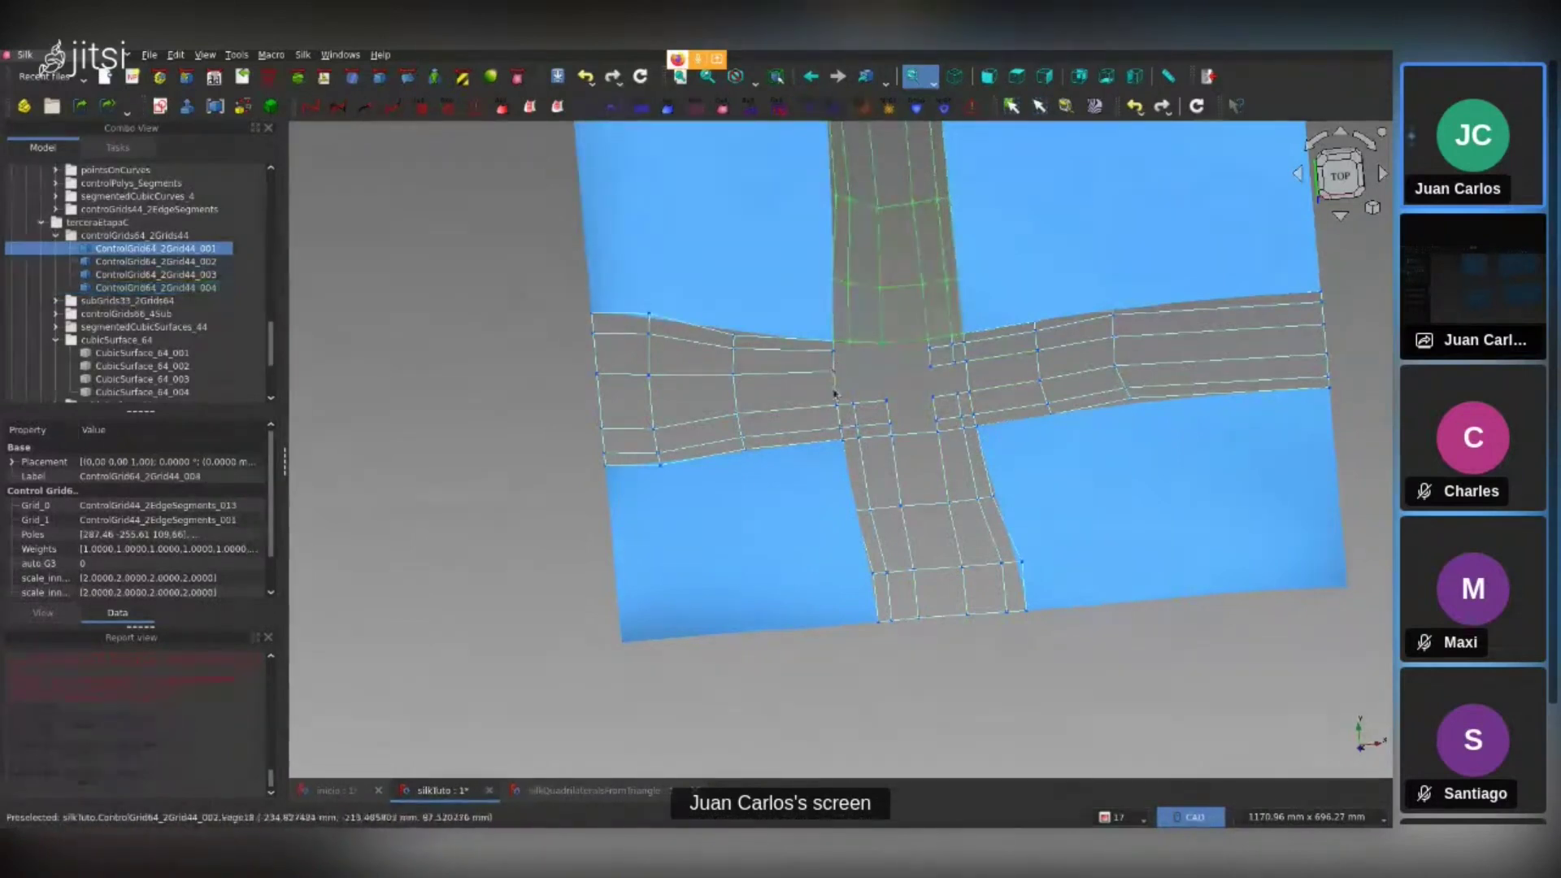
{"action": "scroll", "coordinate": [847, 362], "scroll_direction": "up", "scroll_amount": 2}
{"action": "left_click", "coordinate": [895, 324]}
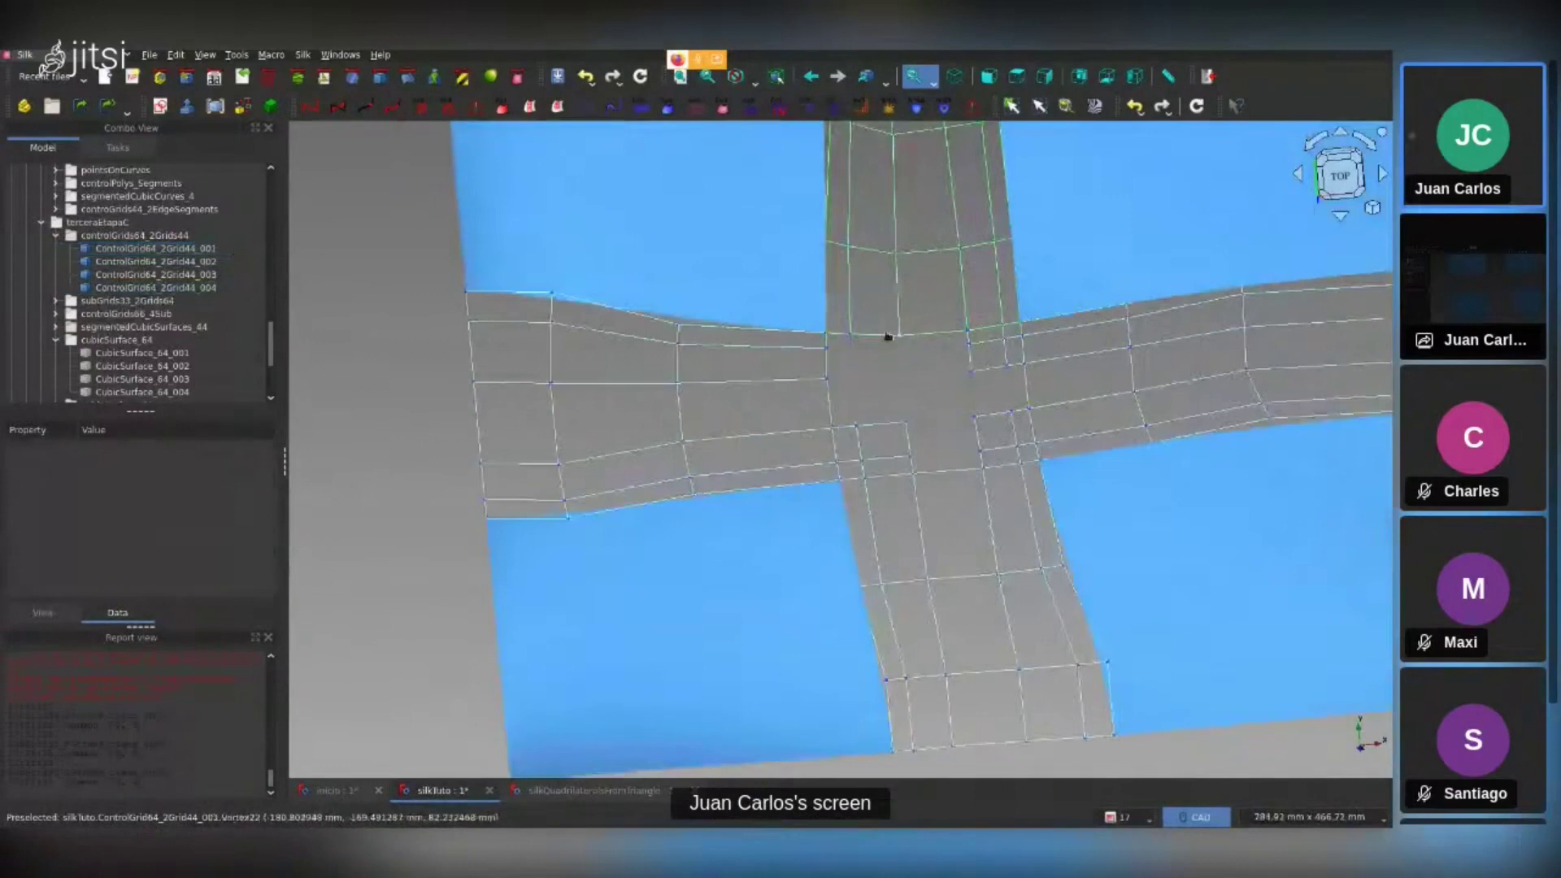
{"action": "left_click", "coordinate": [881, 344]}
{"action": "left_click", "coordinate": [886, 346], "text": "ctrl"}
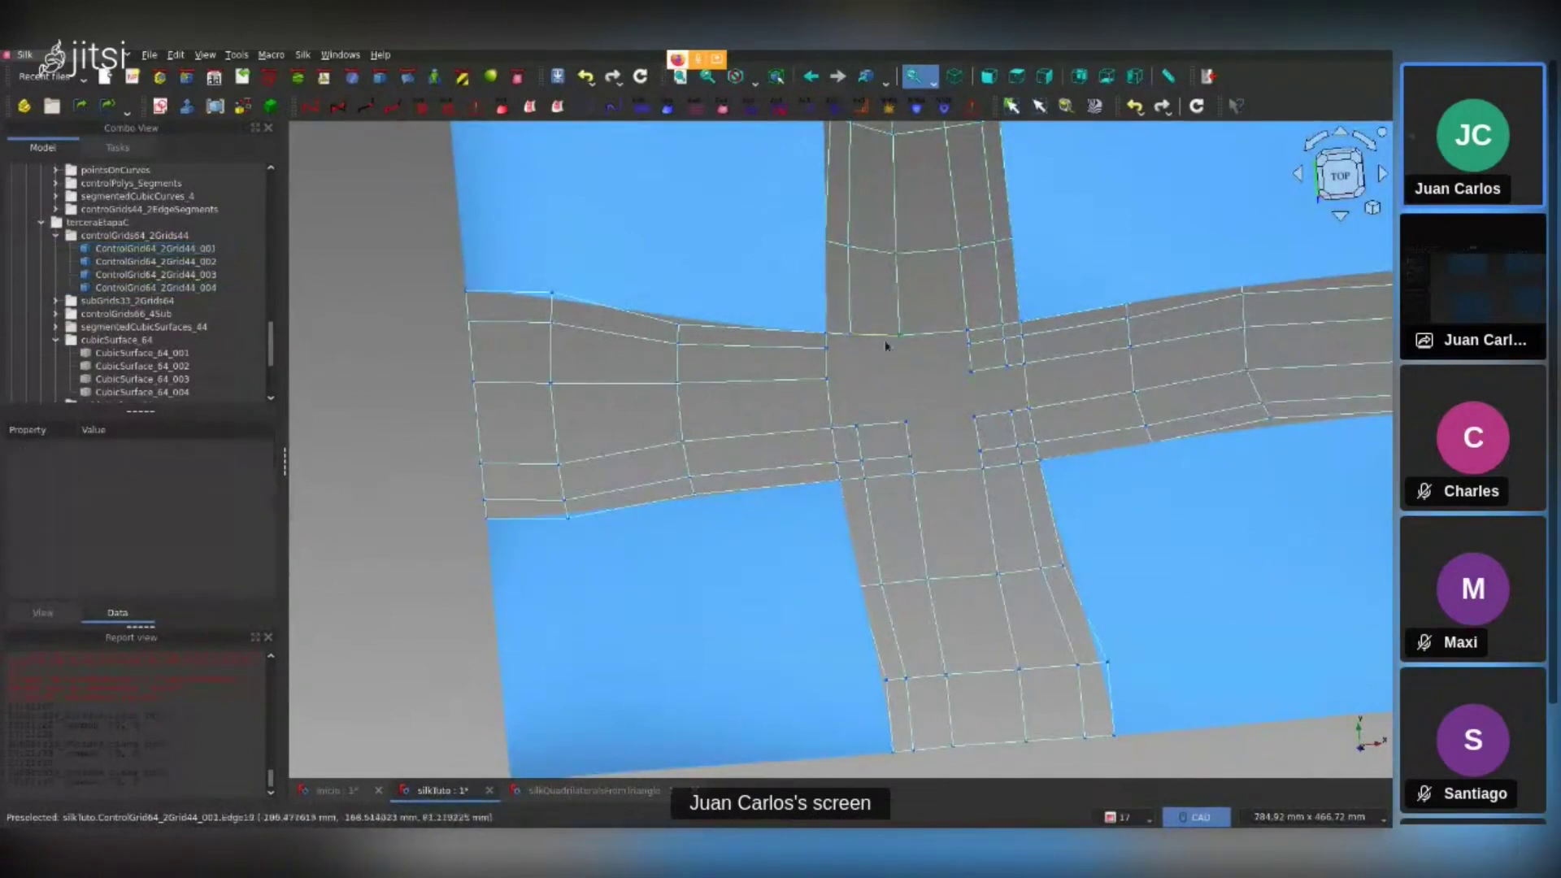
{"action": "left_click", "coordinate": [887, 342]}
{"action": "left_click", "coordinate": [791, 233], "text": "ctrl"}
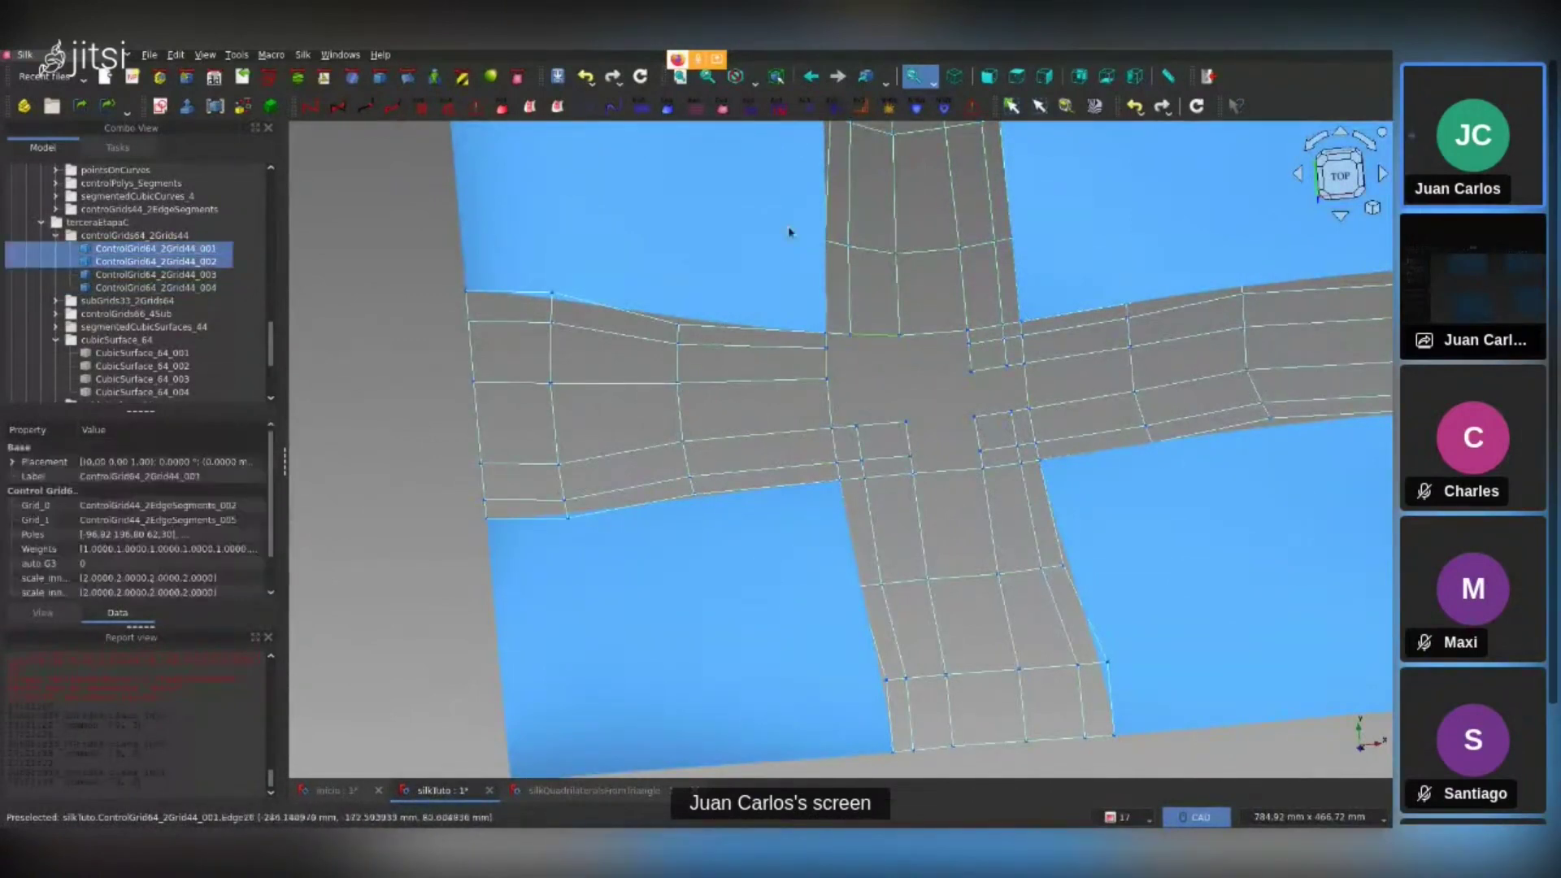
{"action": "left_click", "coordinate": [805, 111]}
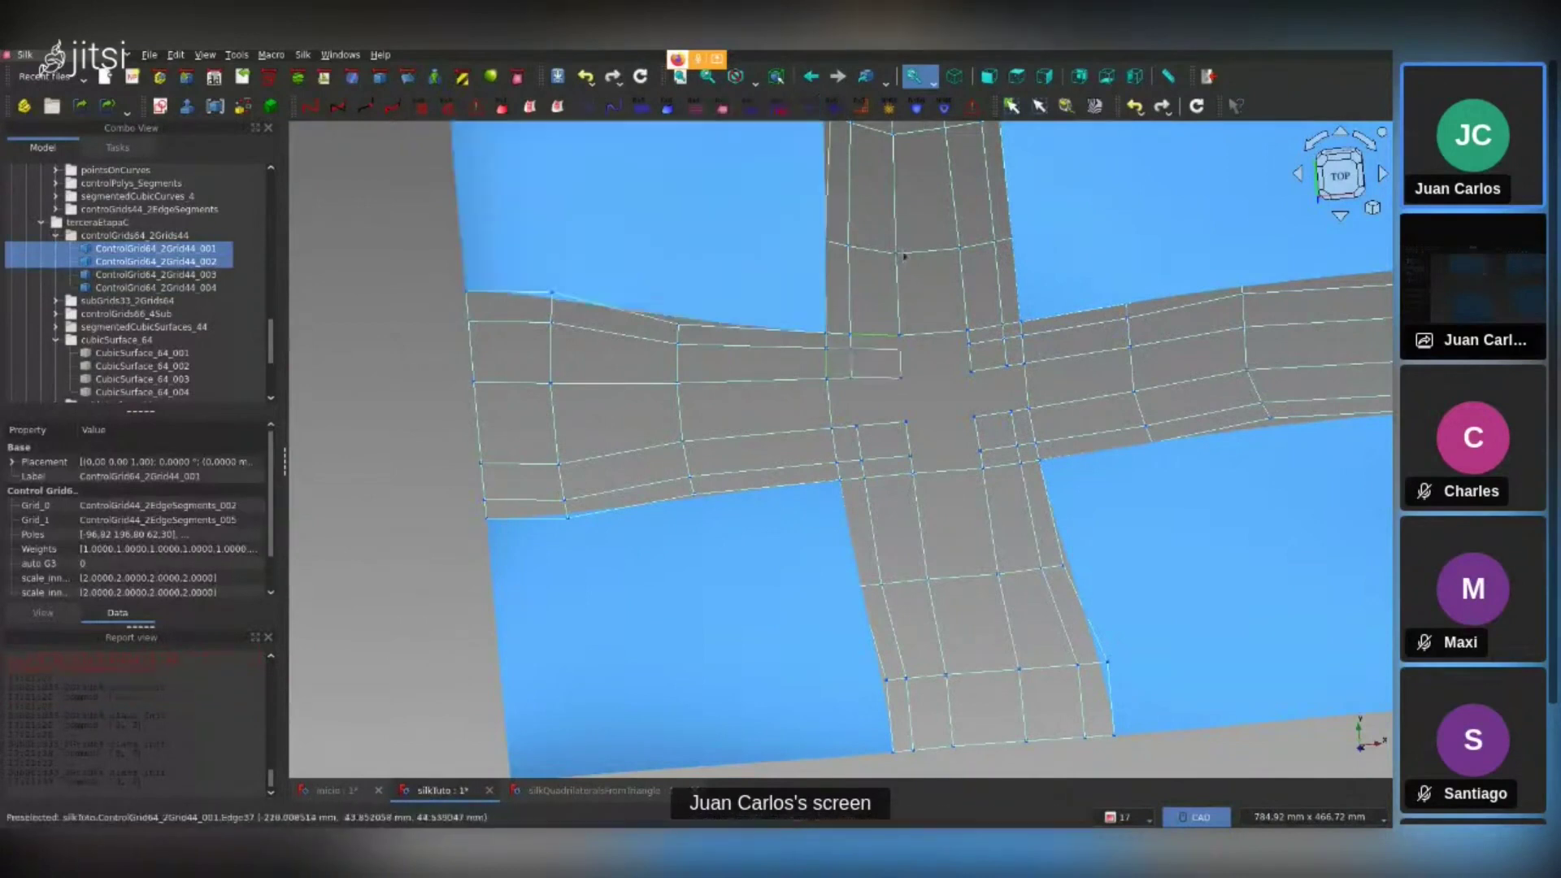
Hide the controlGrids64_2Grids44 blending grids, leaving the SubGrid33 corner grids visible
{"action": "scroll", "coordinate": [948, 407], "scroll_direction": "down", "scroll_amount": 3}
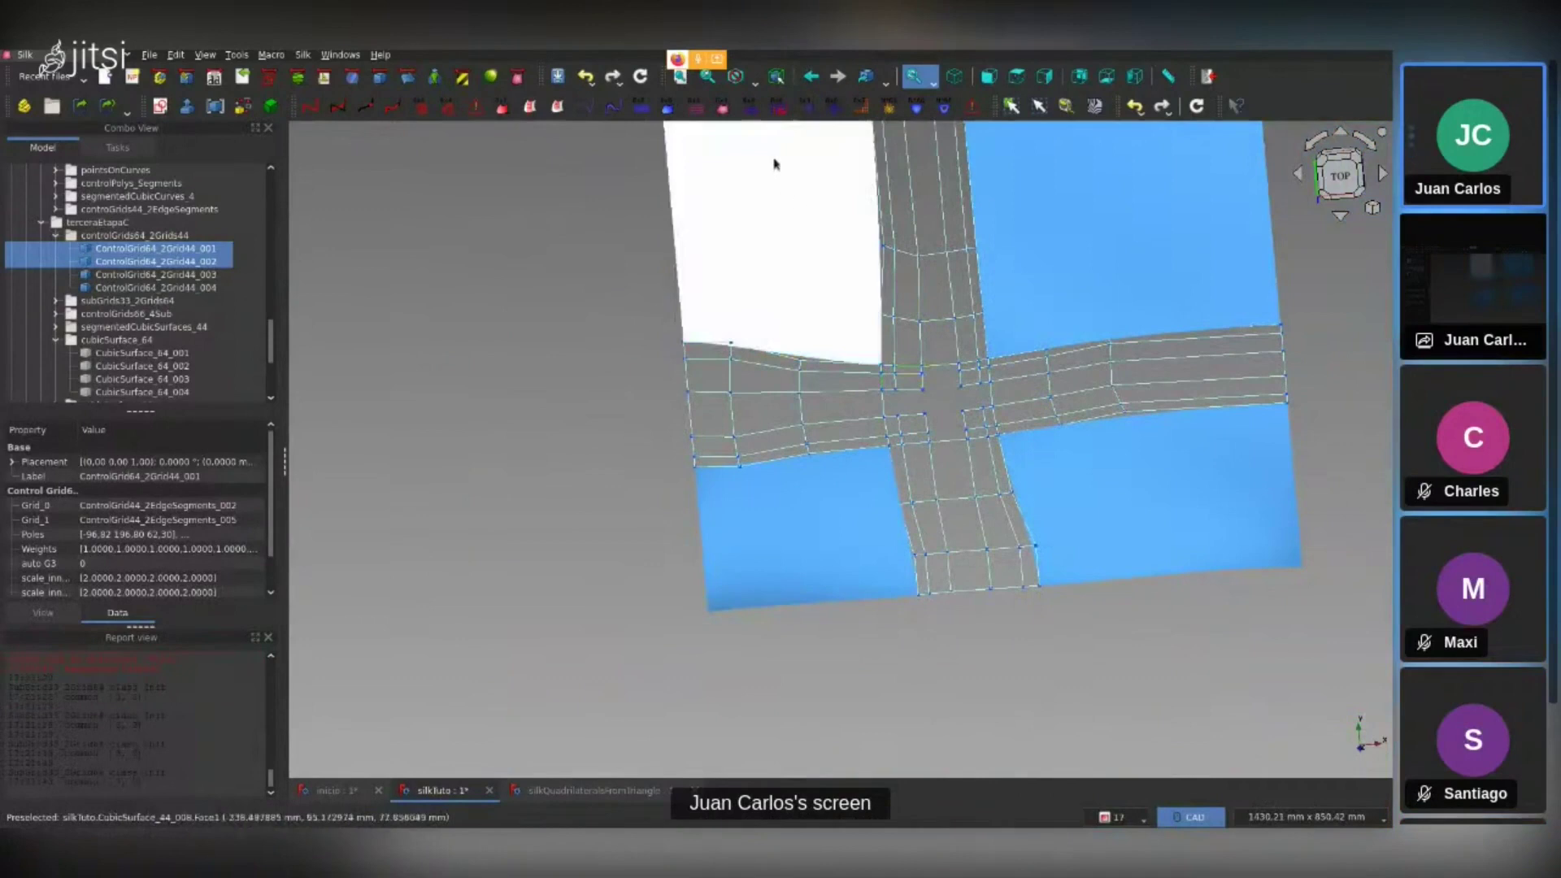
{"action": "scroll", "coordinate": [17, 365], "scroll_direction": "down", "scroll_amount": 3}
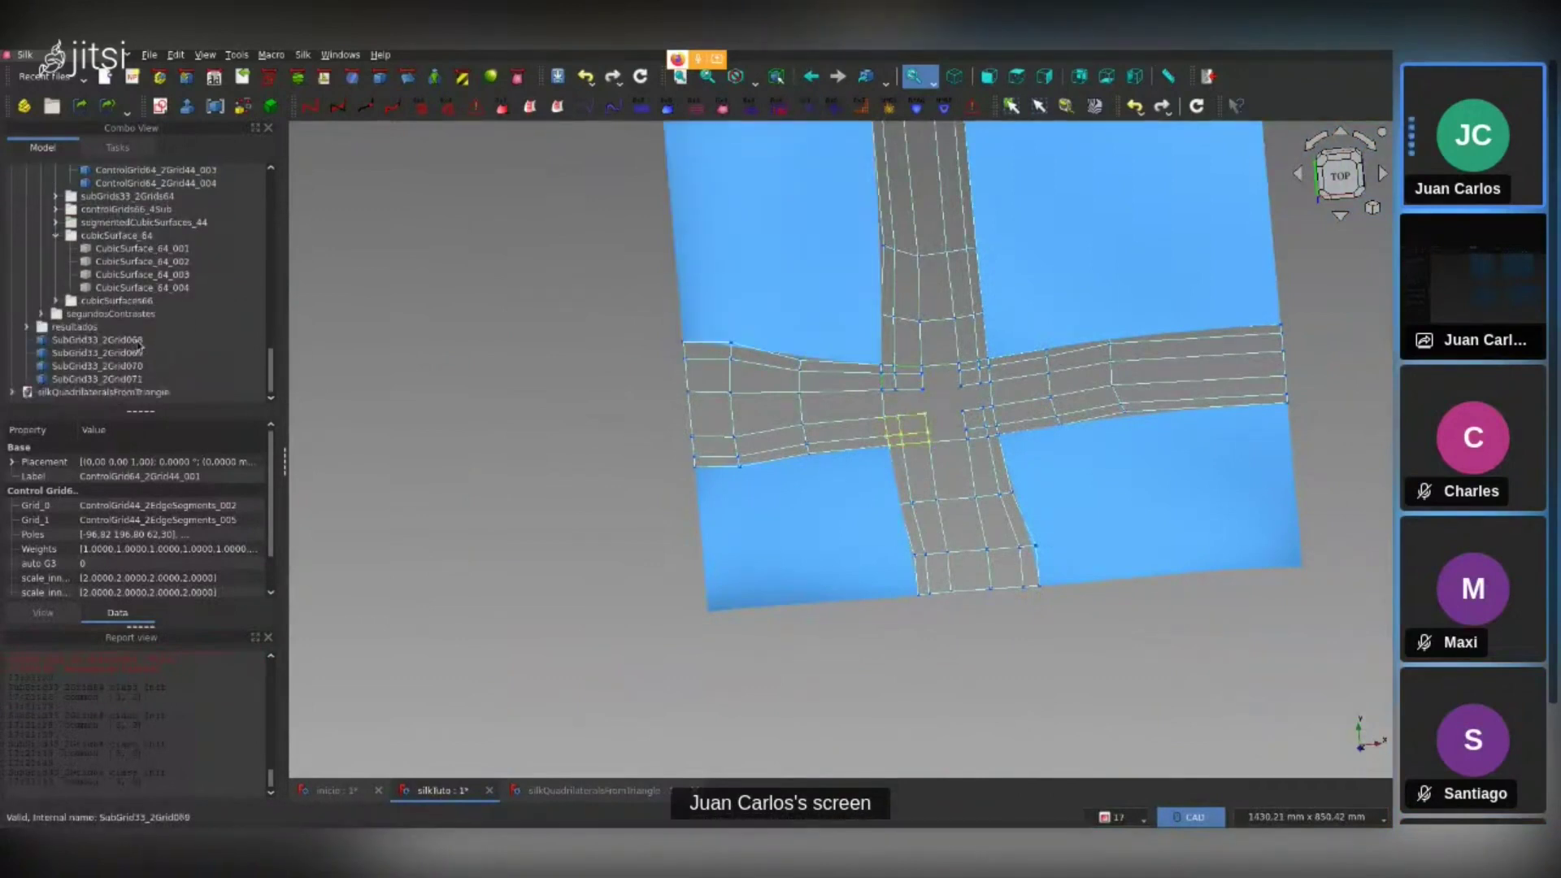
{"action": "scroll", "coordinate": [145, 293], "scroll_direction": "up", "scroll_amount": 2}
{"action": "scroll", "coordinate": [148, 260], "scroll_direction": "up", "scroll_amount": 1}
{"action": "left_click", "coordinate": [150, 249]}
{"action": "key", "text": "space"}
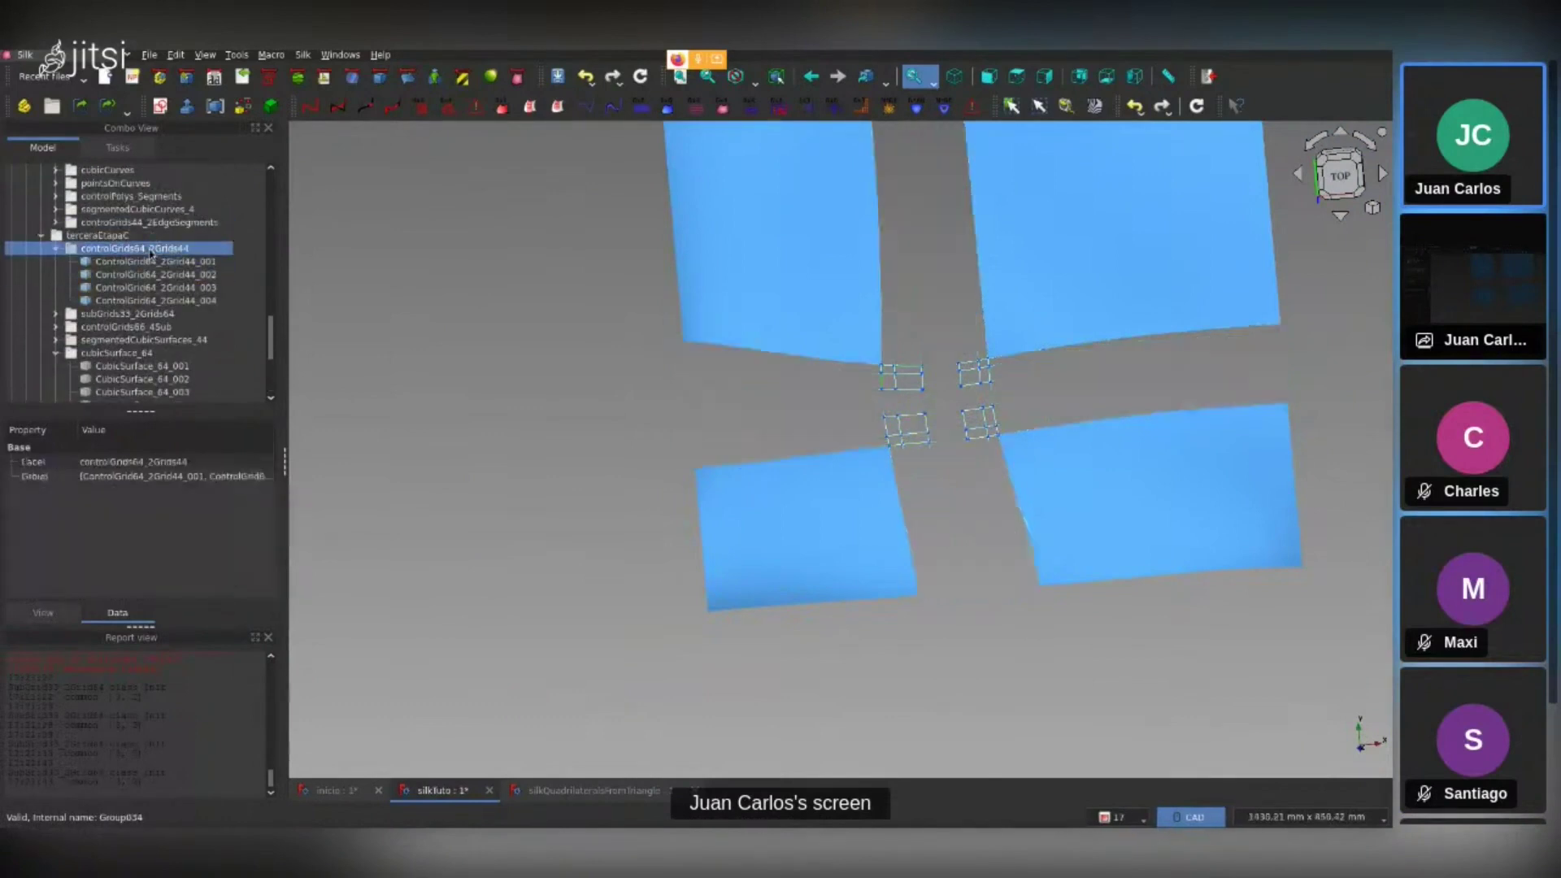
{"action": "scroll", "coordinate": [165, 345], "scroll_direction": "down", "scroll_amount": 3}
{"action": "left_click", "coordinate": [116, 340]}
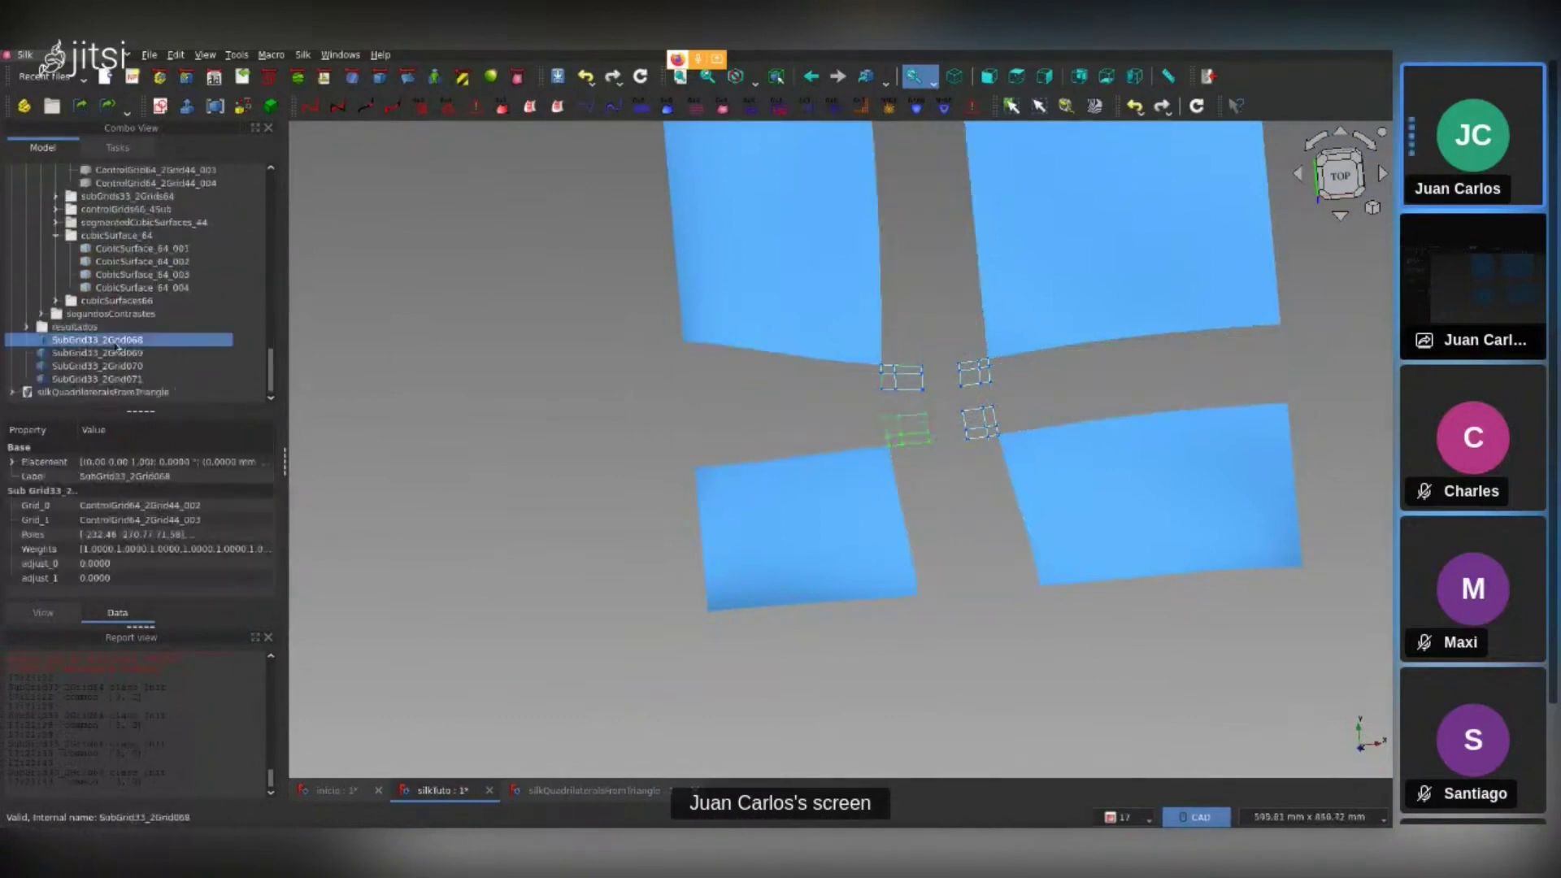
Combine SubGrid33_2Grid068 to 071 into ControlGrid66_4Sub_001 and select the new grid
{"action": "left_click", "coordinate": [118, 381], "text": "shift"}
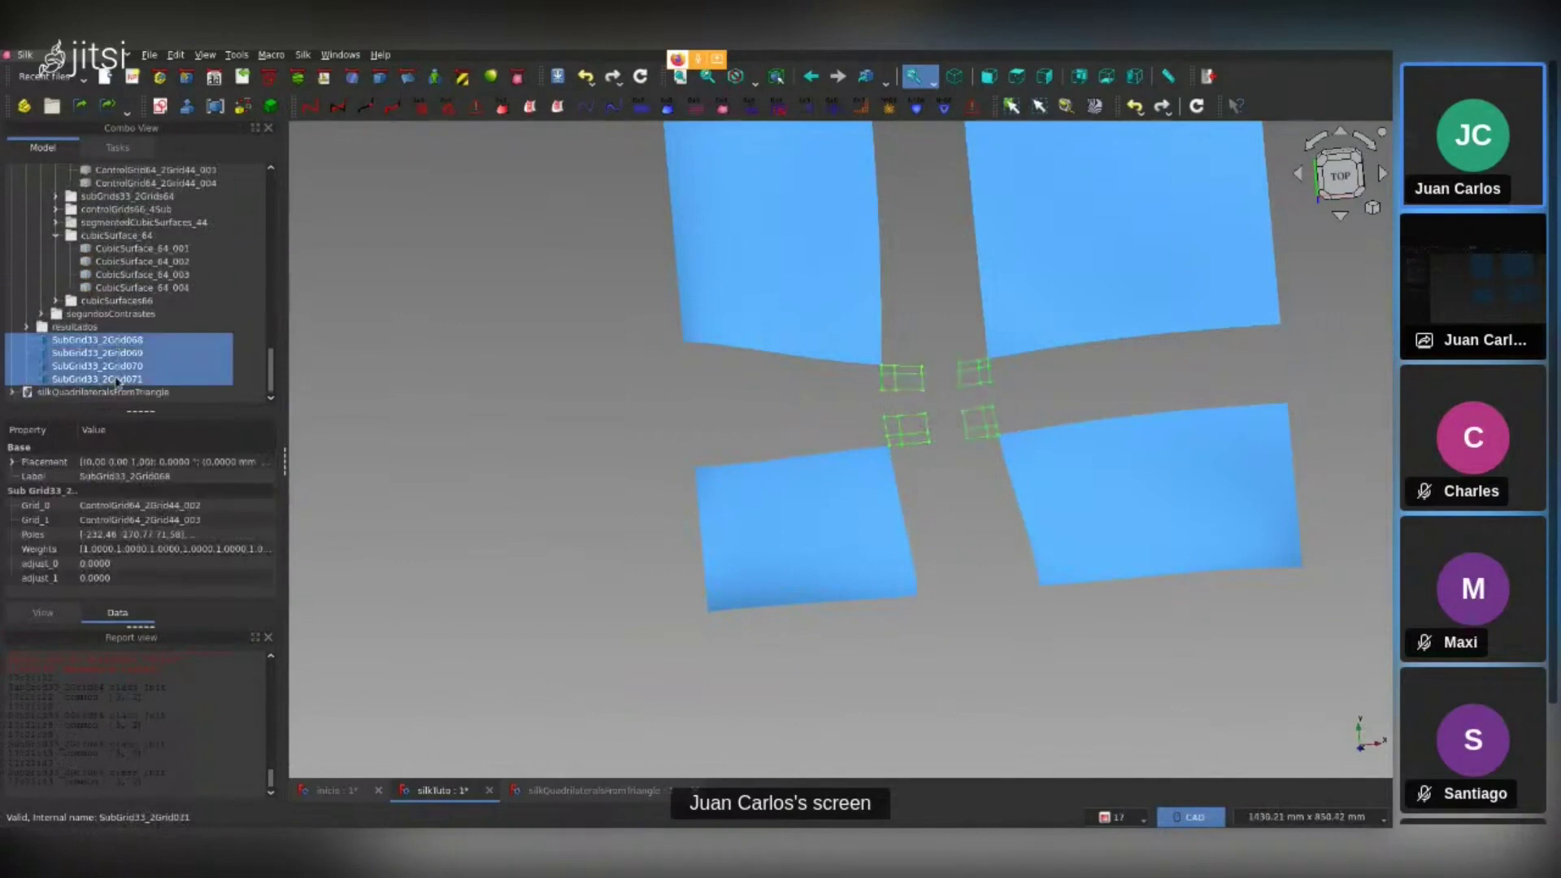
{"action": "left_click", "coordinate": [924, 217]}
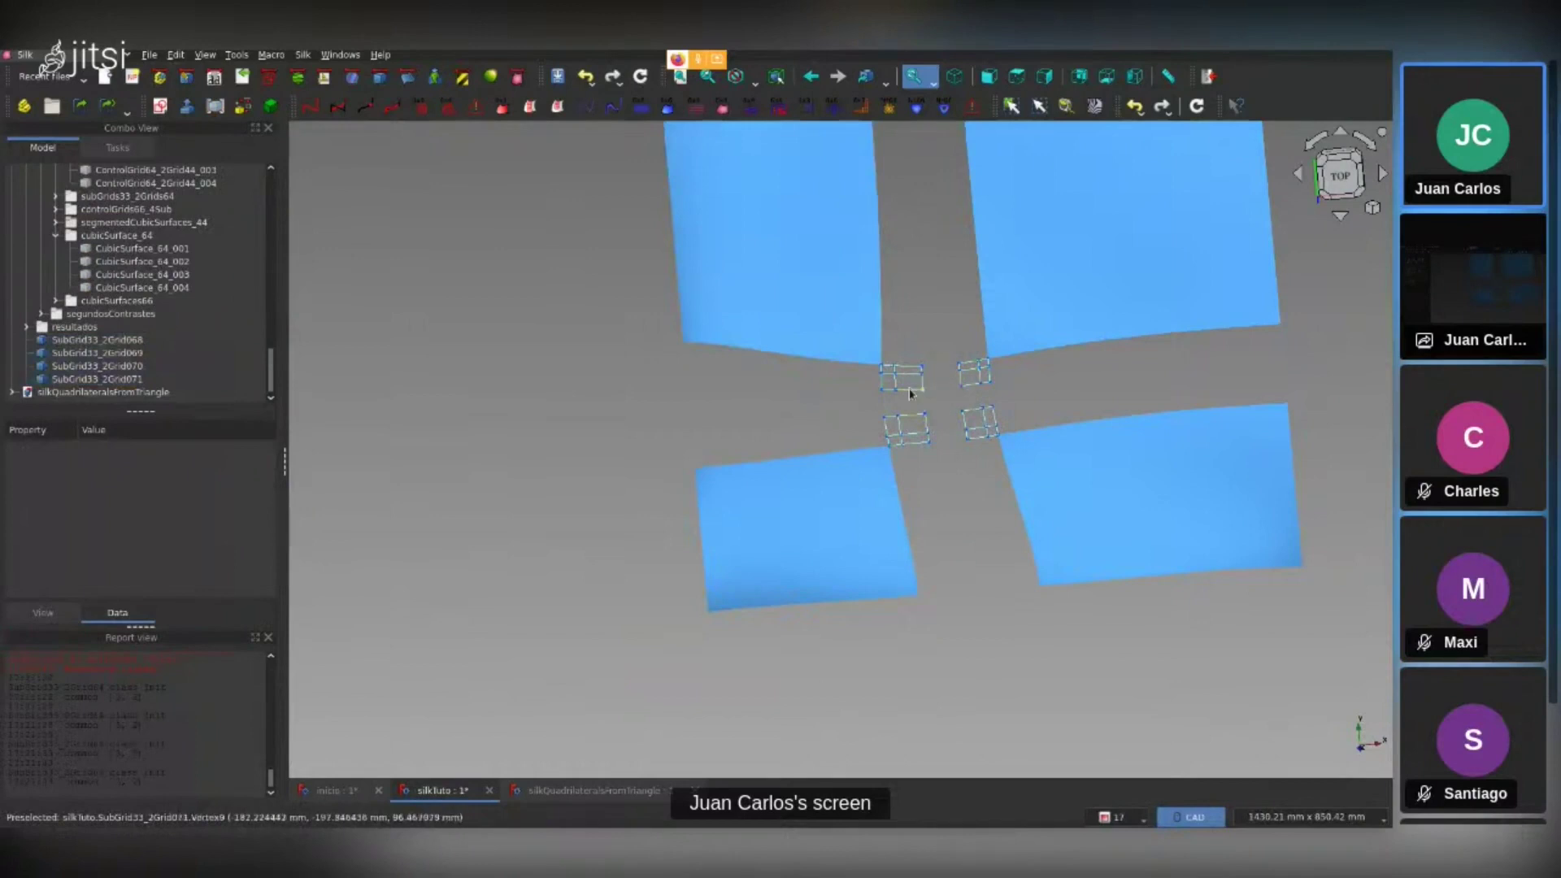
{"action": "left_click", "coordinate": [96, 340]}
{"action": "left_click", "coordinate": [96, 353]}
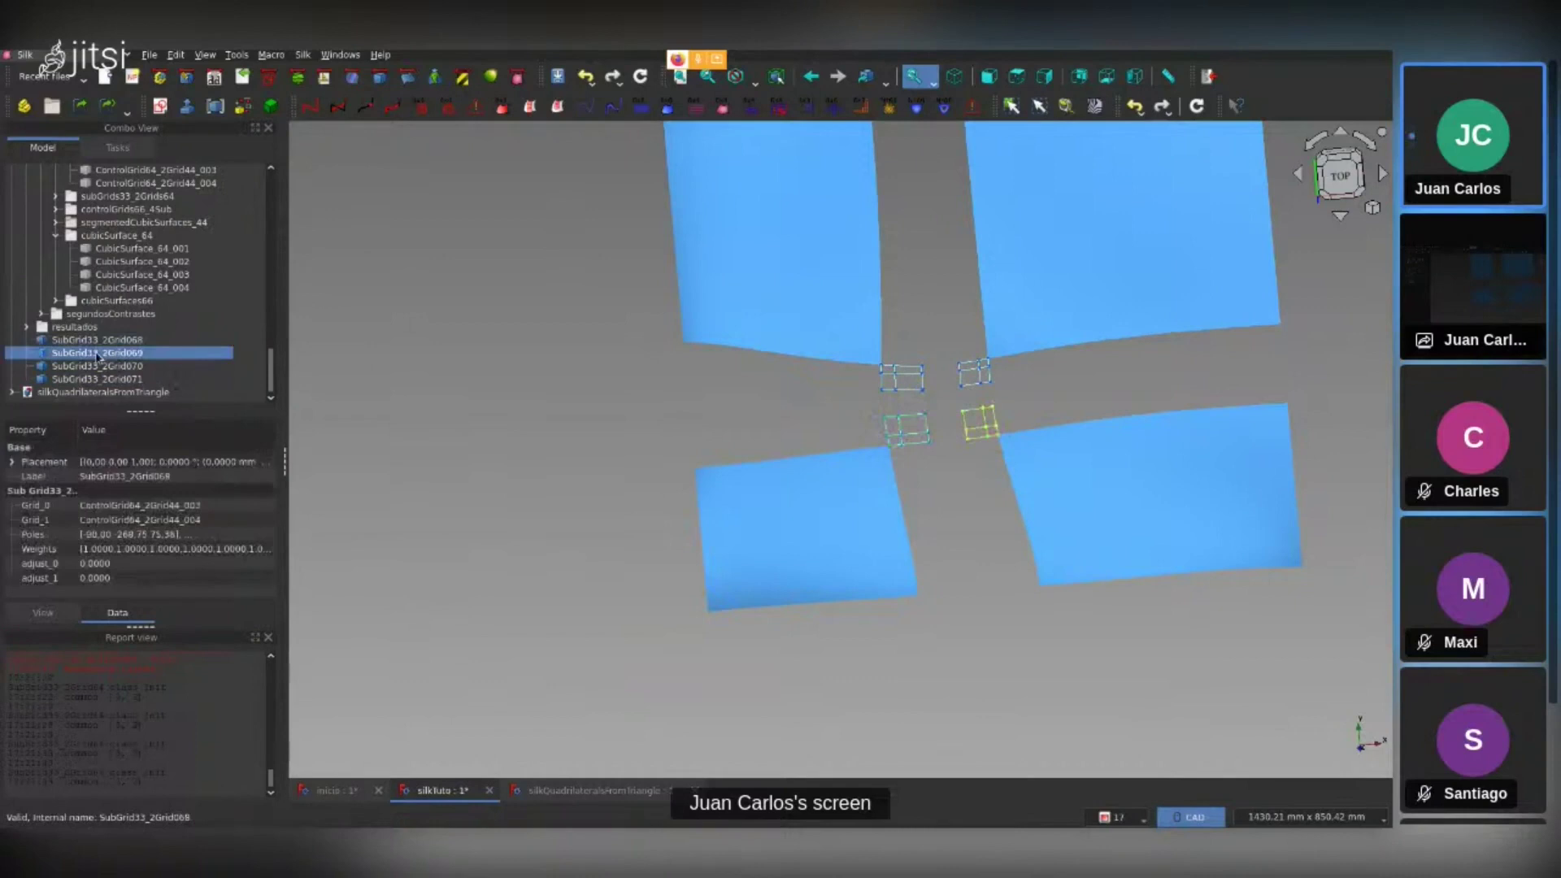
{"action": "left_click", "coordinate": [100, 367]}
{"action": "left_click", "coordinate": [105, 380]}
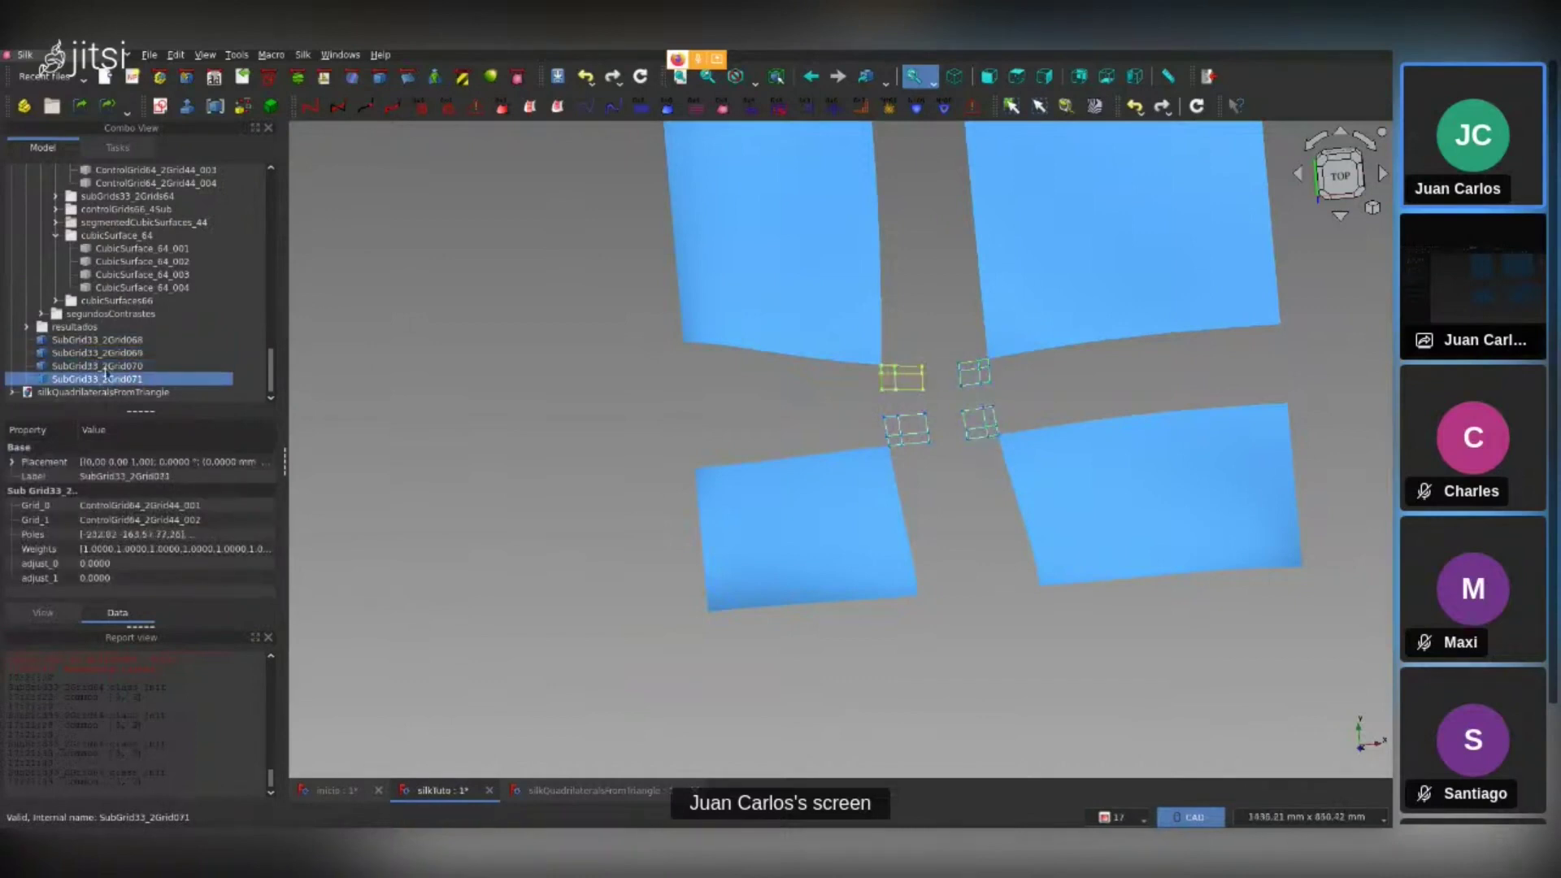
{"action": "left_click", "coordinate": [106, 341]}
{"action": "left_click", "coordinate": [109, 380], "text": "shift"}
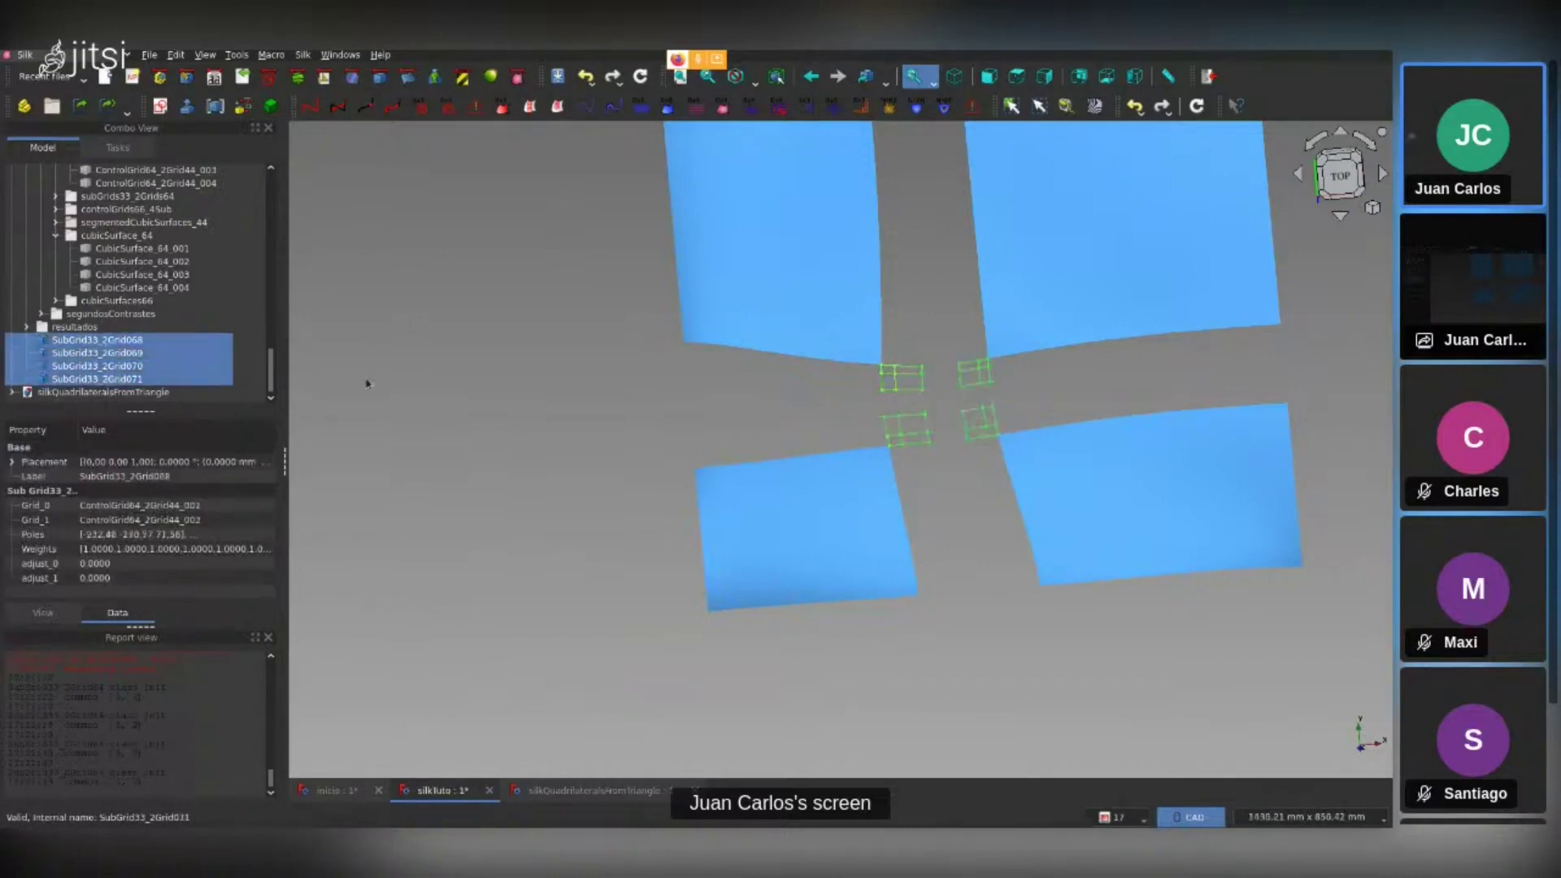
{"action": "left_click", "coordinate": [834, 111]}
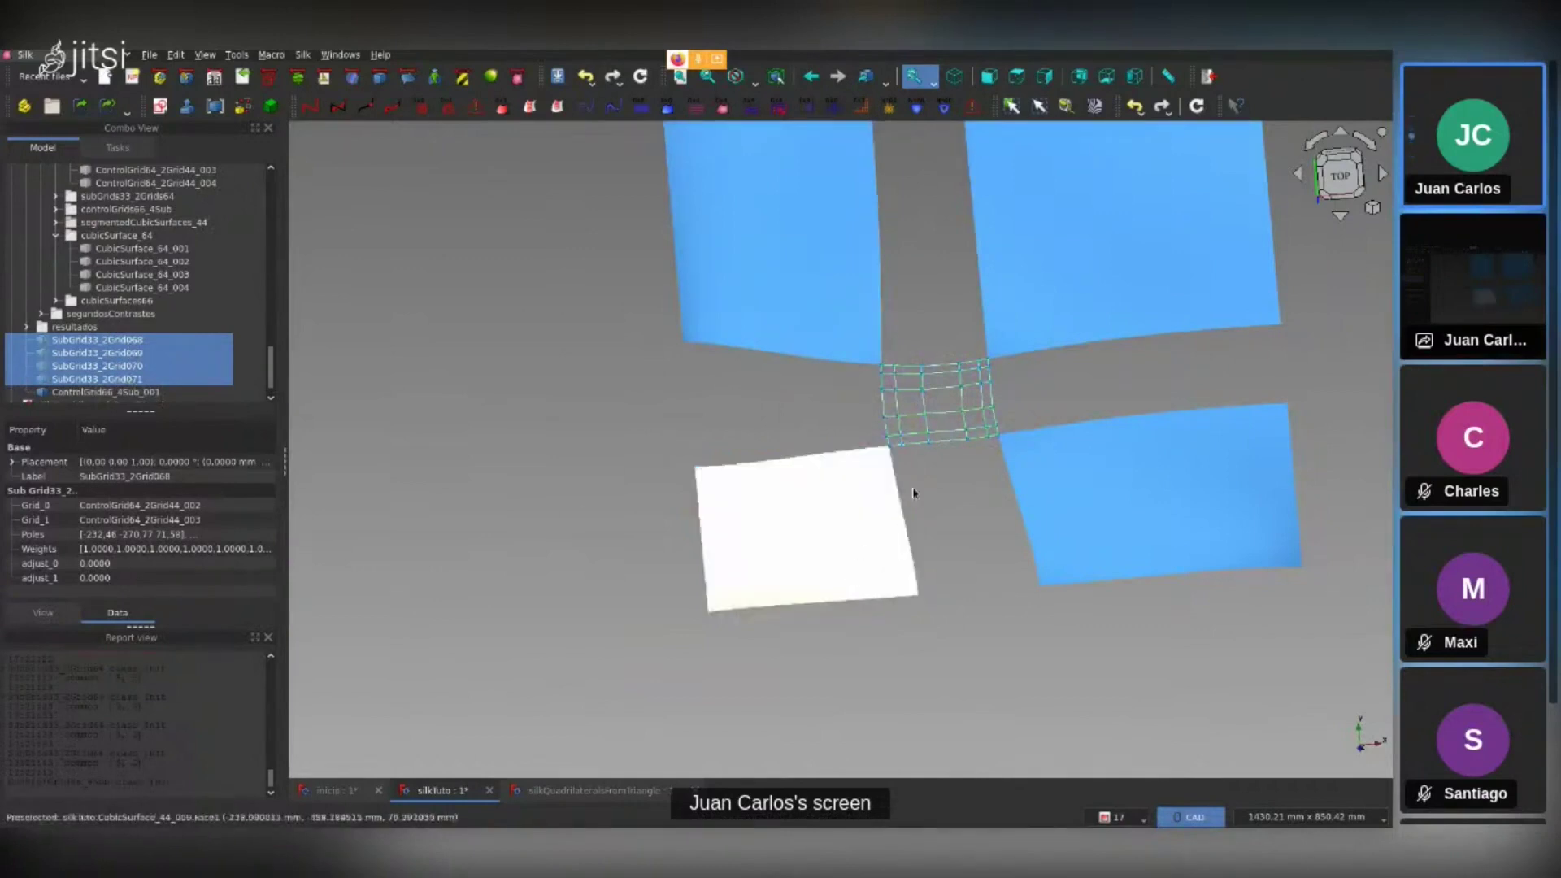
{"action": "left_click", "coordinate": [106, 392]}
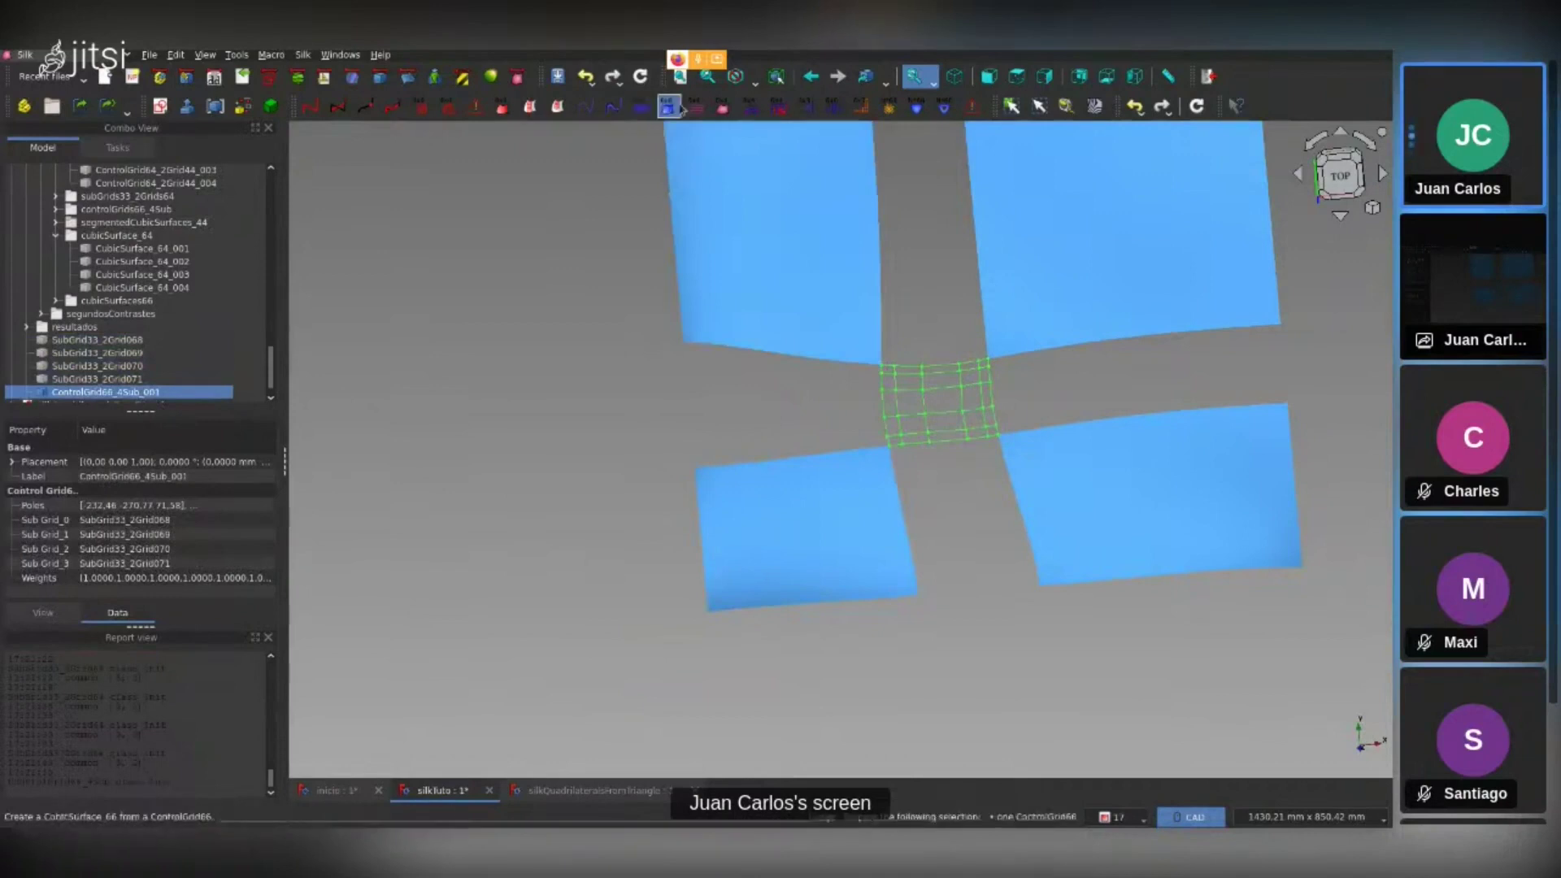
Build a CubicSurface_66 from ControlGrid66_4Sub_001 to fill the central hole
{"action": "left_click", "coordinate": [722, 112]}
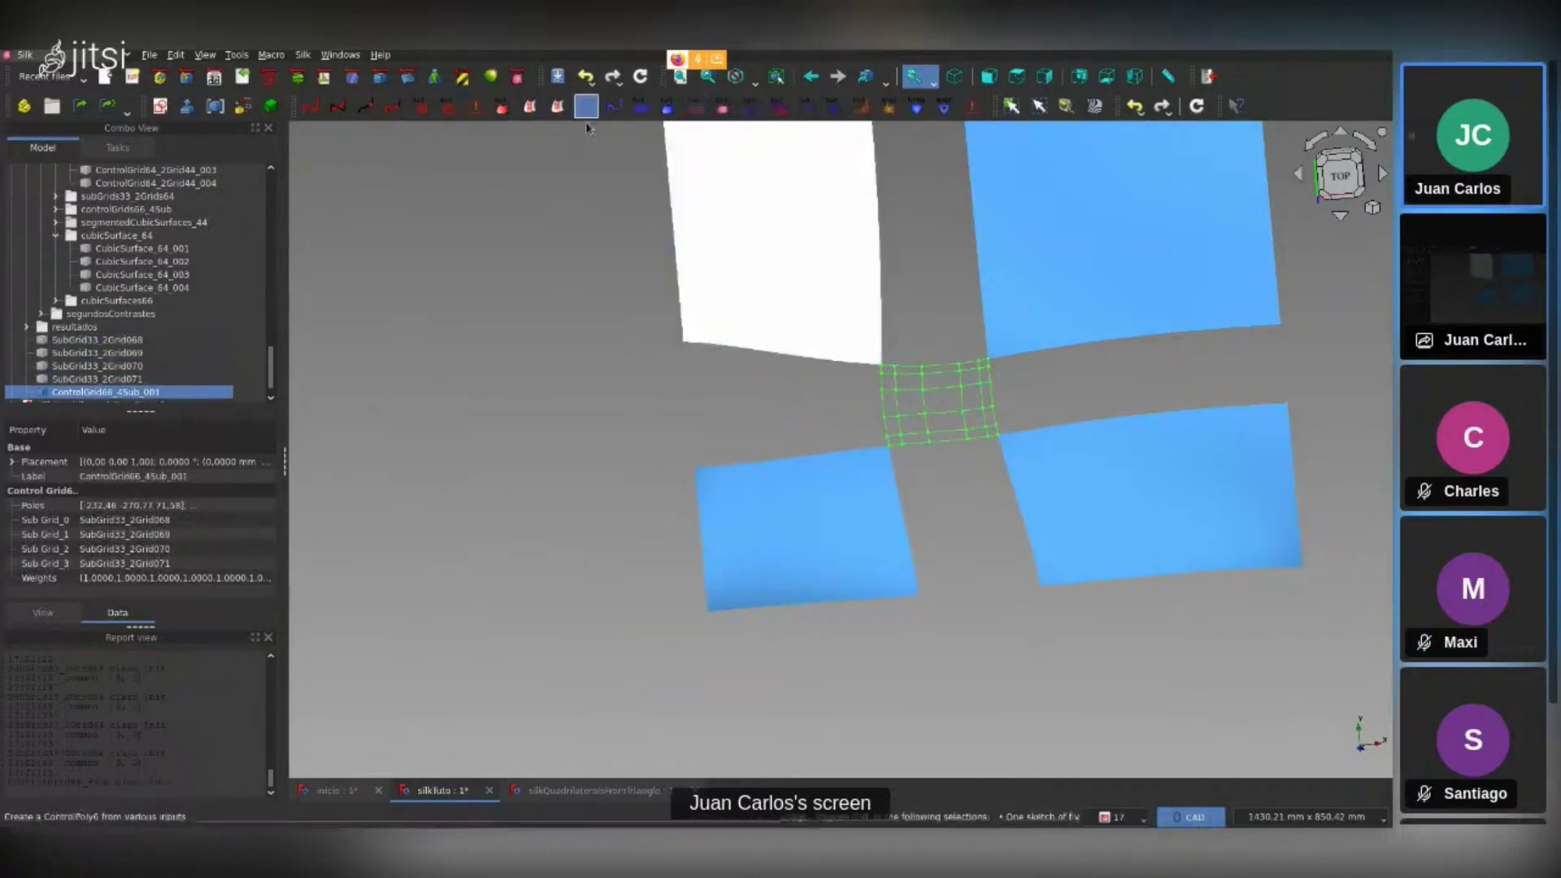
{"action": "left_click", "coordinate": [735, 79]}
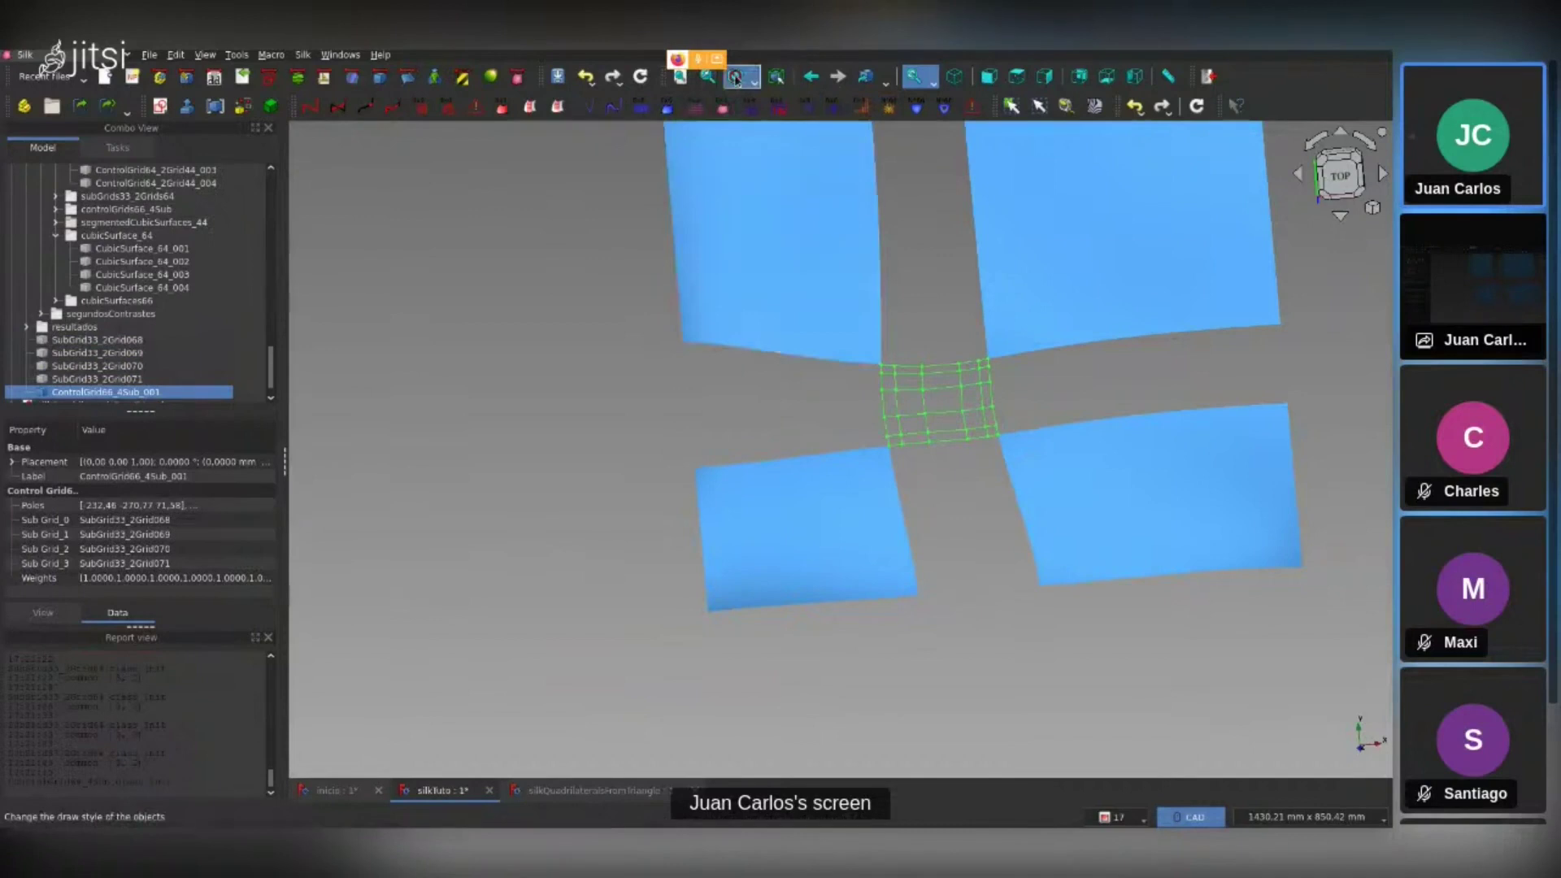
{"action": "left_click", "coordinate": [669, 108]}
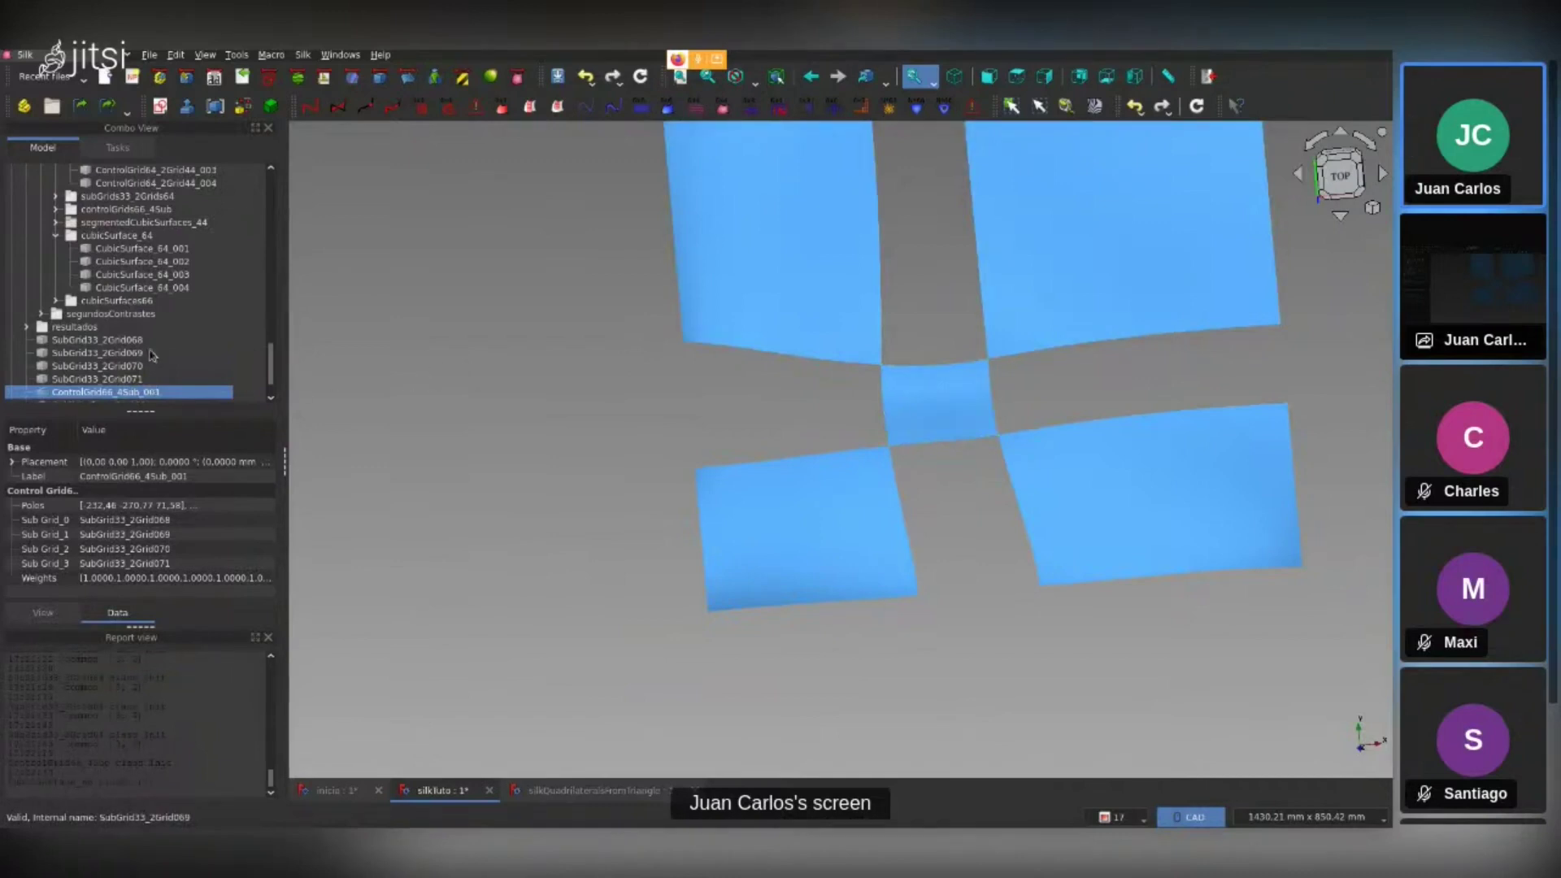
Review the four cubic surfaces, then switch to the silkQuadrilateralsFromTriangle document
{"action": "left_click", "coordinate": [172, 250]}
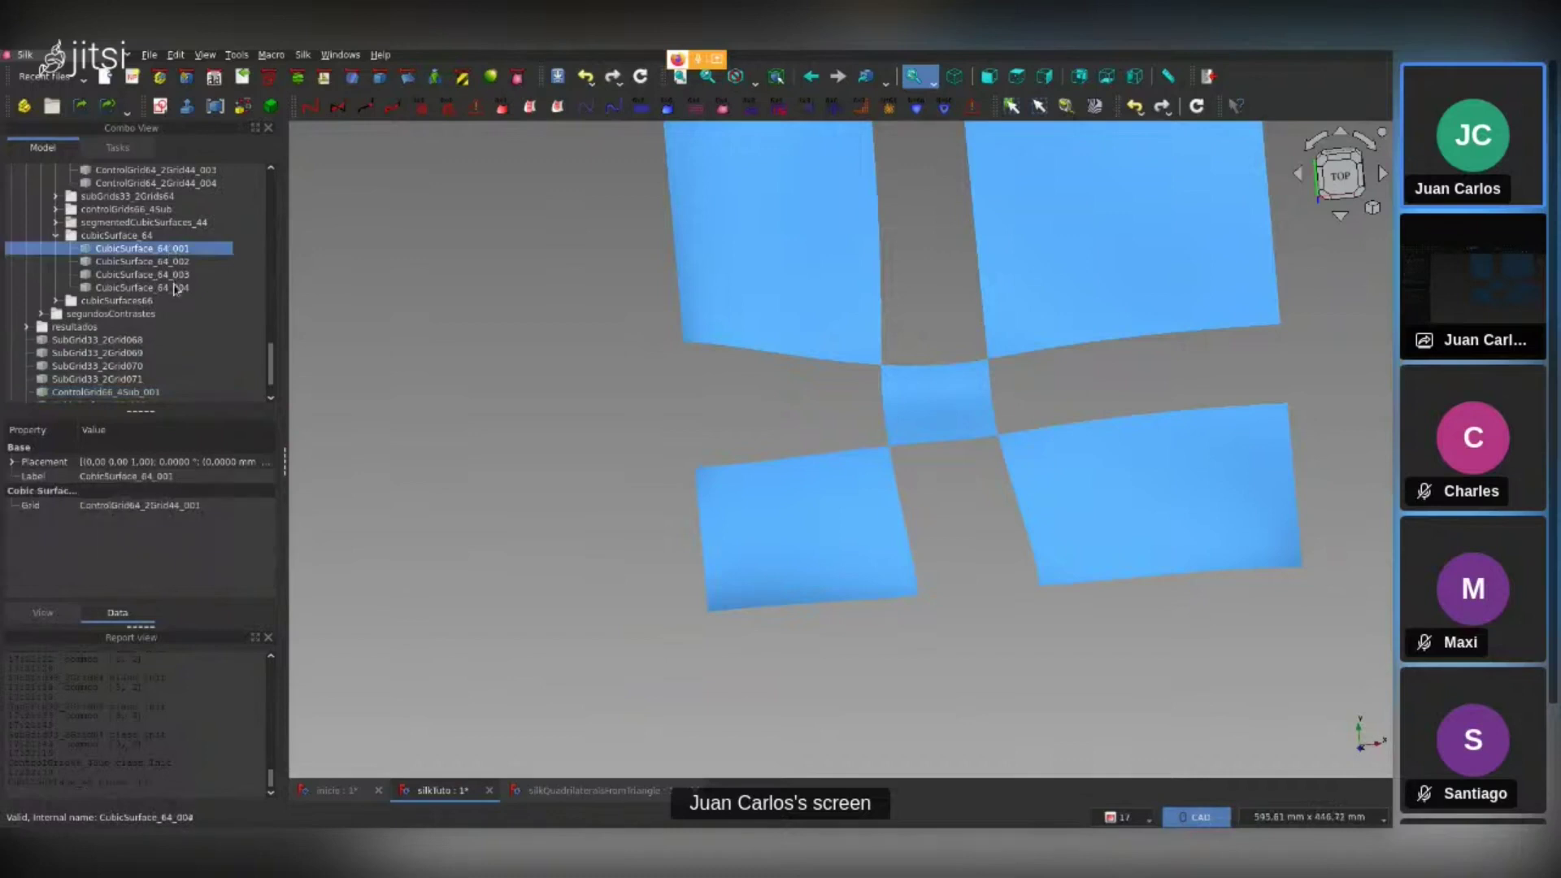
{"action": "left_click", "coordinate": [175, 288], "text": "shift"}
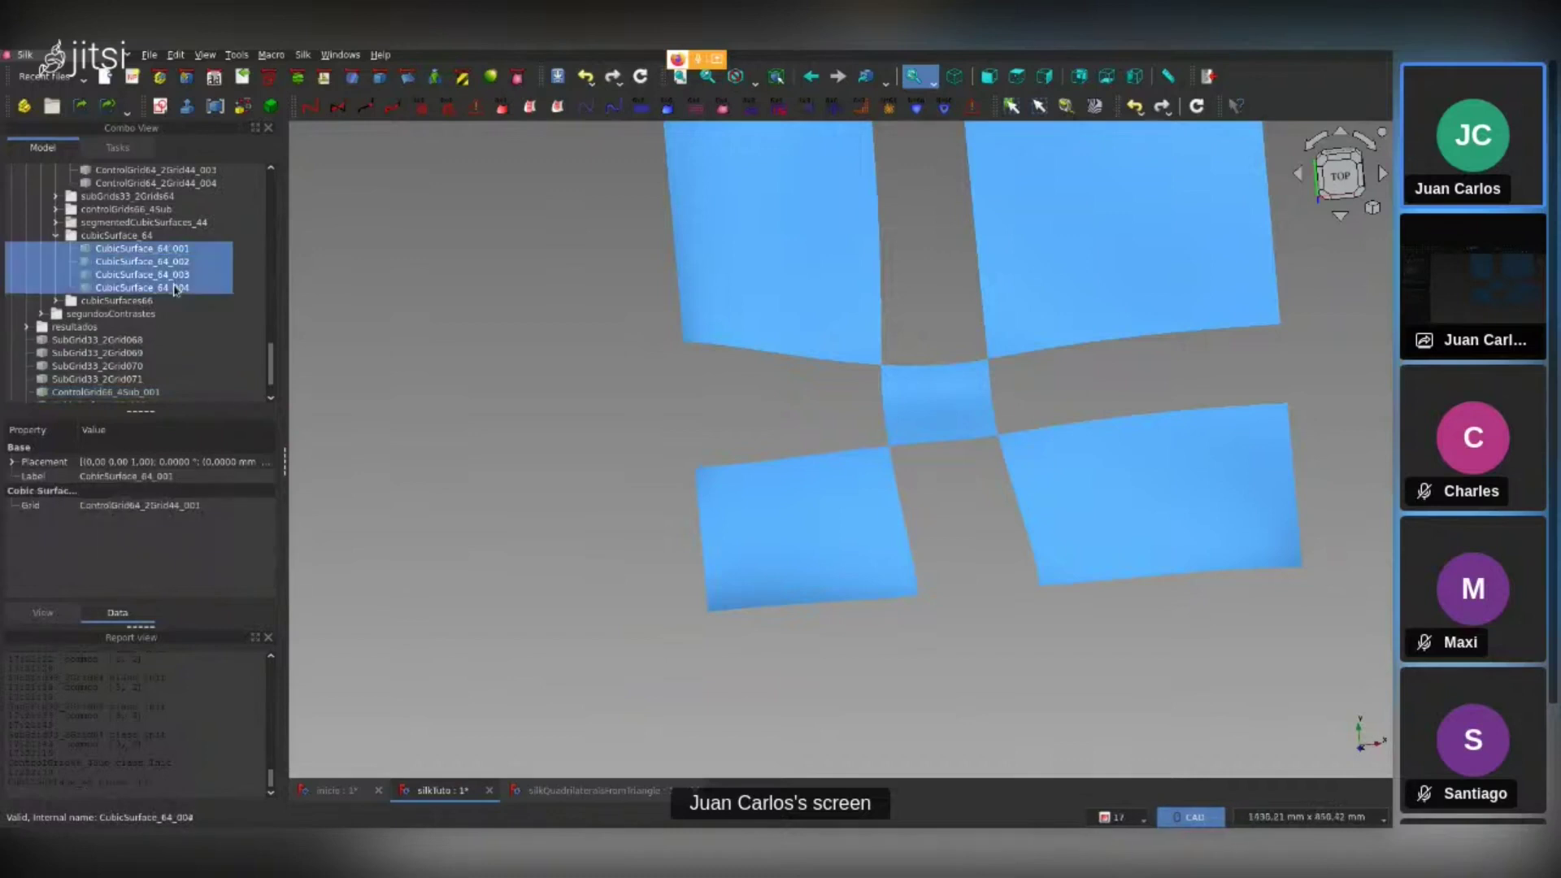
{"action": "left_click", "coordinate": [625, 520]}
{"action": "left_click", "coordinate": [27, 198]}
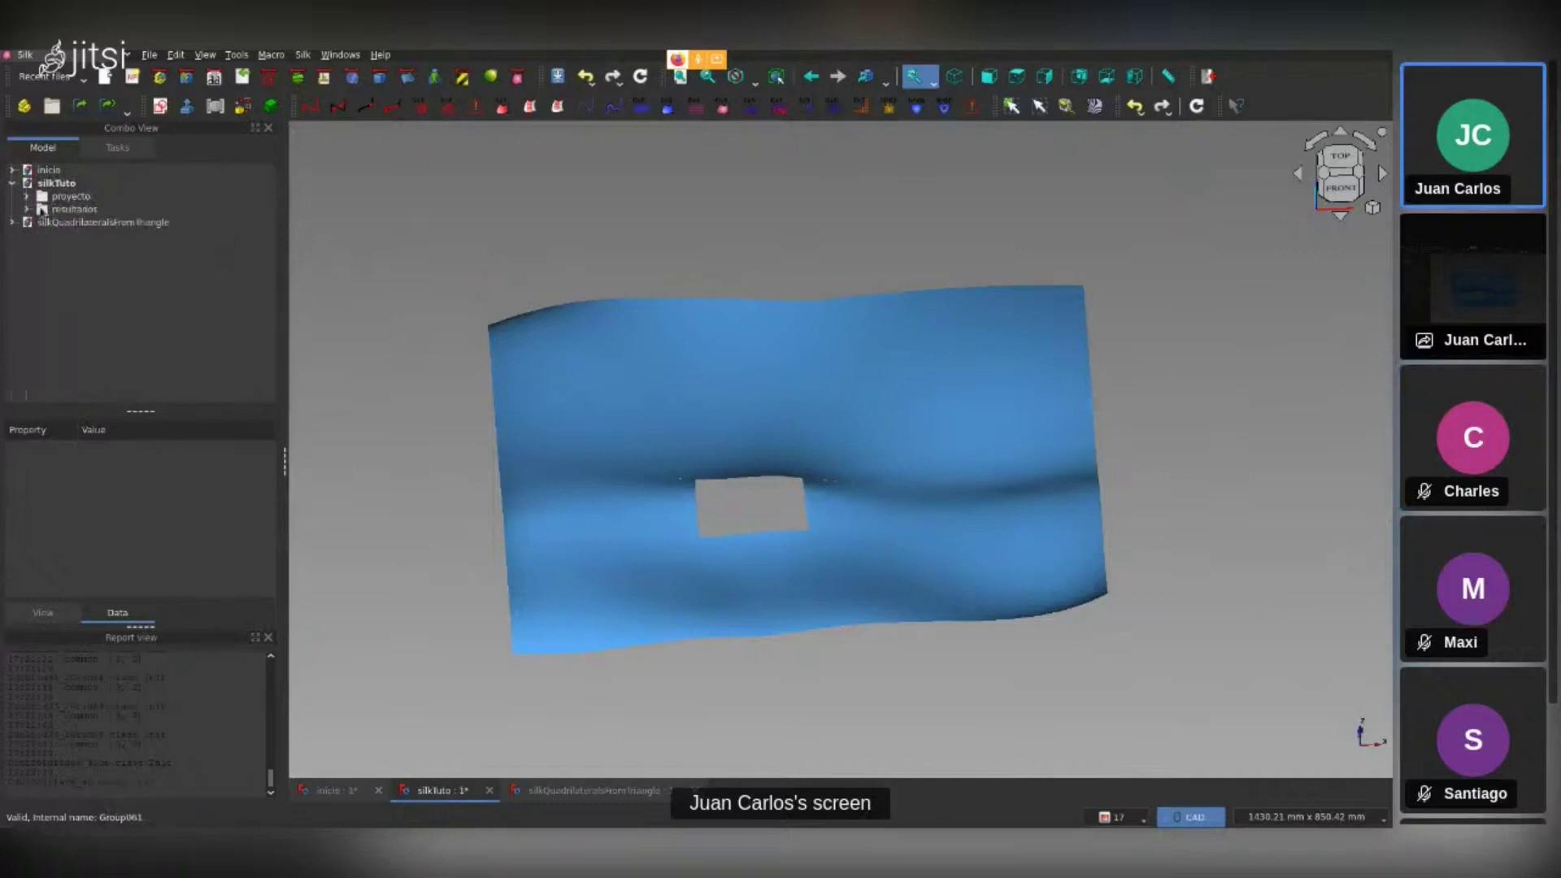
{"action": "left_click", "coordinate": [15, 226]}
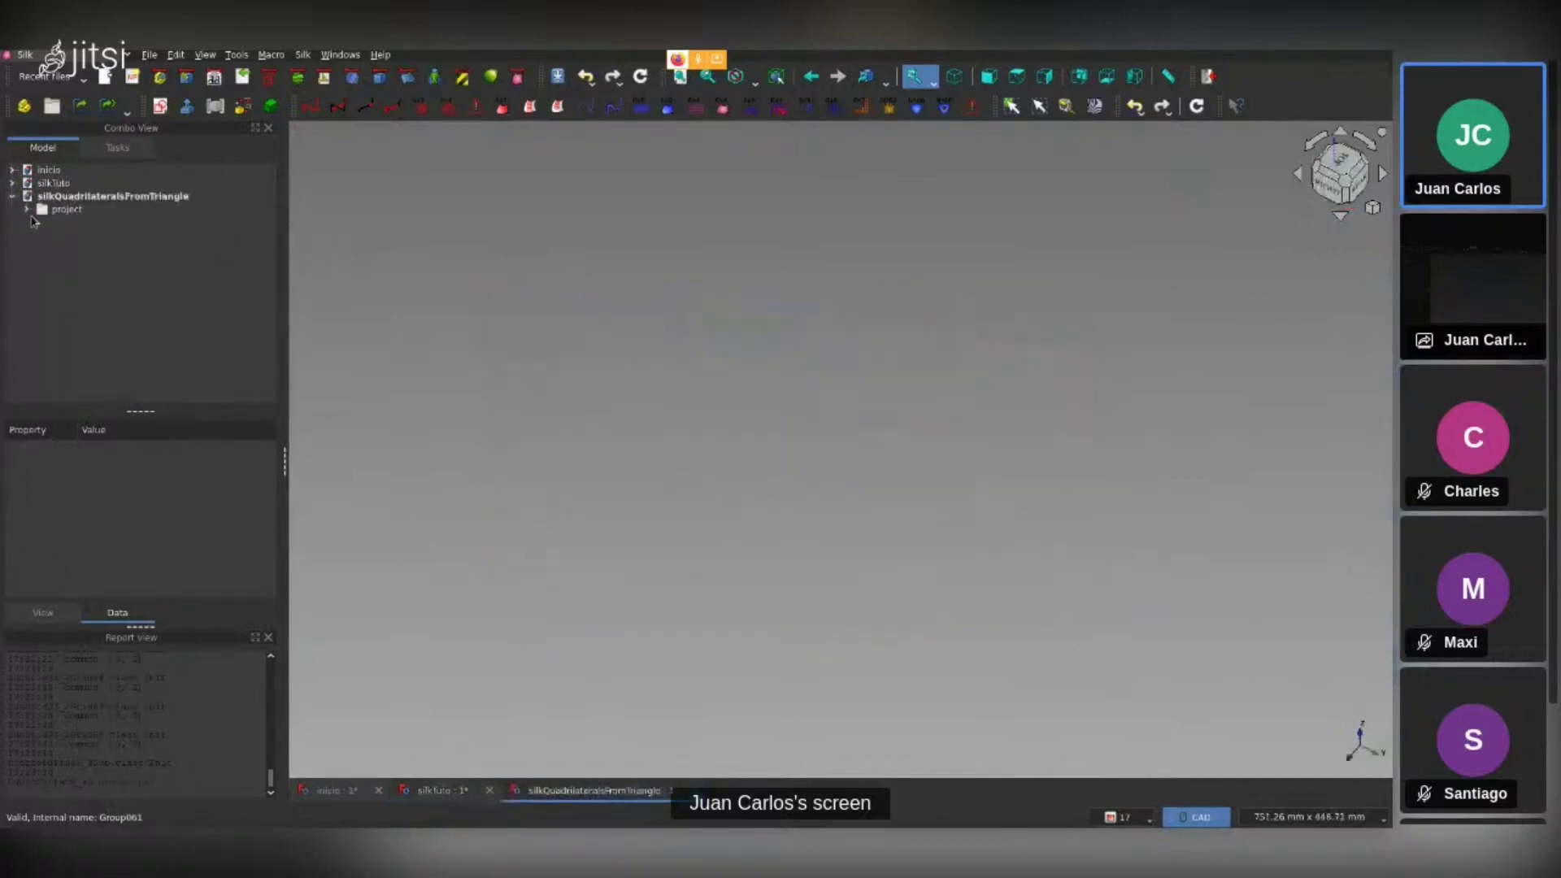
Show the initialSurfaces group and orbit to view it from another side
{"action": "left_click", "coordinate": [27, 209]}
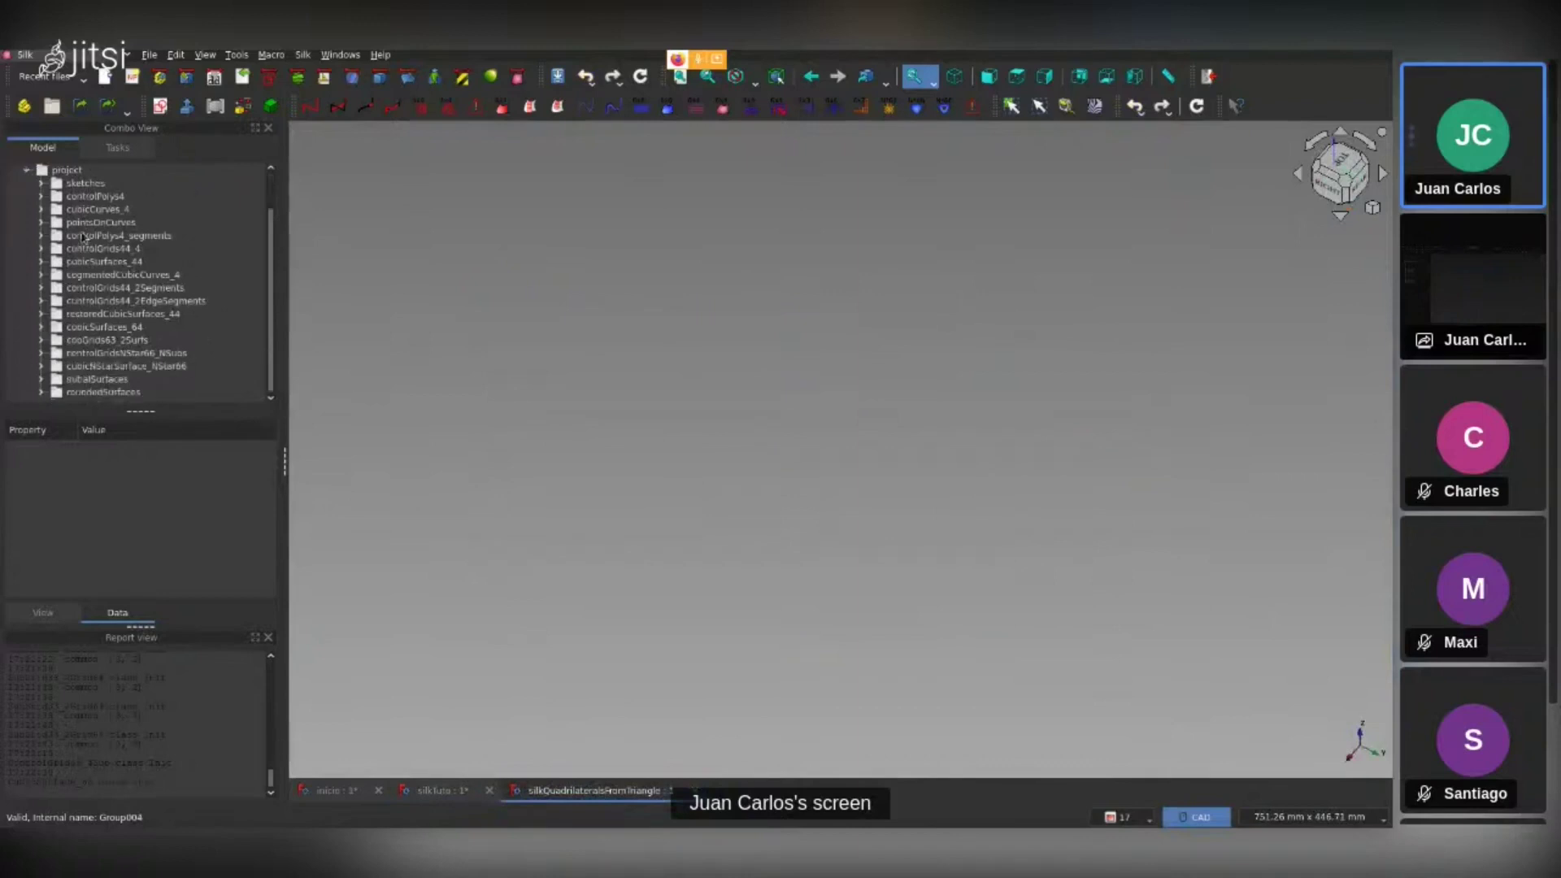
{"action": "left_click", "coordinate": [122, 379]}
{"action": "key", "text": "space"}
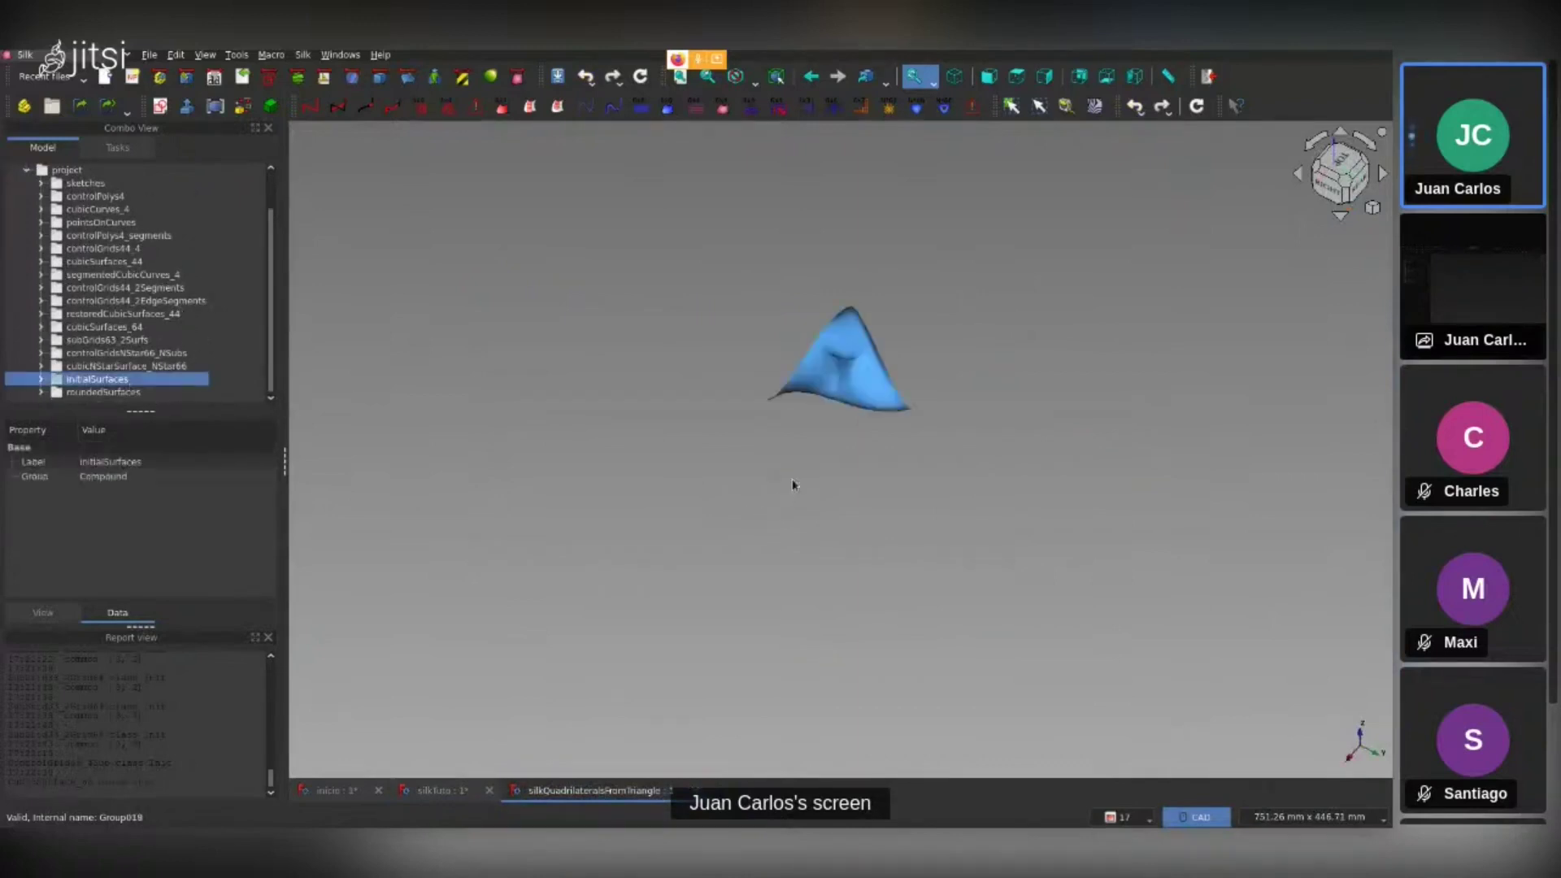
{"action": "left_click", "coordinate": [795, 485]}
{"action": "scroll", "coordinate": [829, 377], "scroll_direction": "up", "scroll_amount": 5}
{"action": "mouse_move", "coordinate": [830, 372]}
{"action": "middle_mouse_down"}
{"action": "mouse_move", "coordinate": [1148, 283]}
{"action": "mouse_move", "coordinate": [699, 342]}
{"action": "middle_mouse_up"}
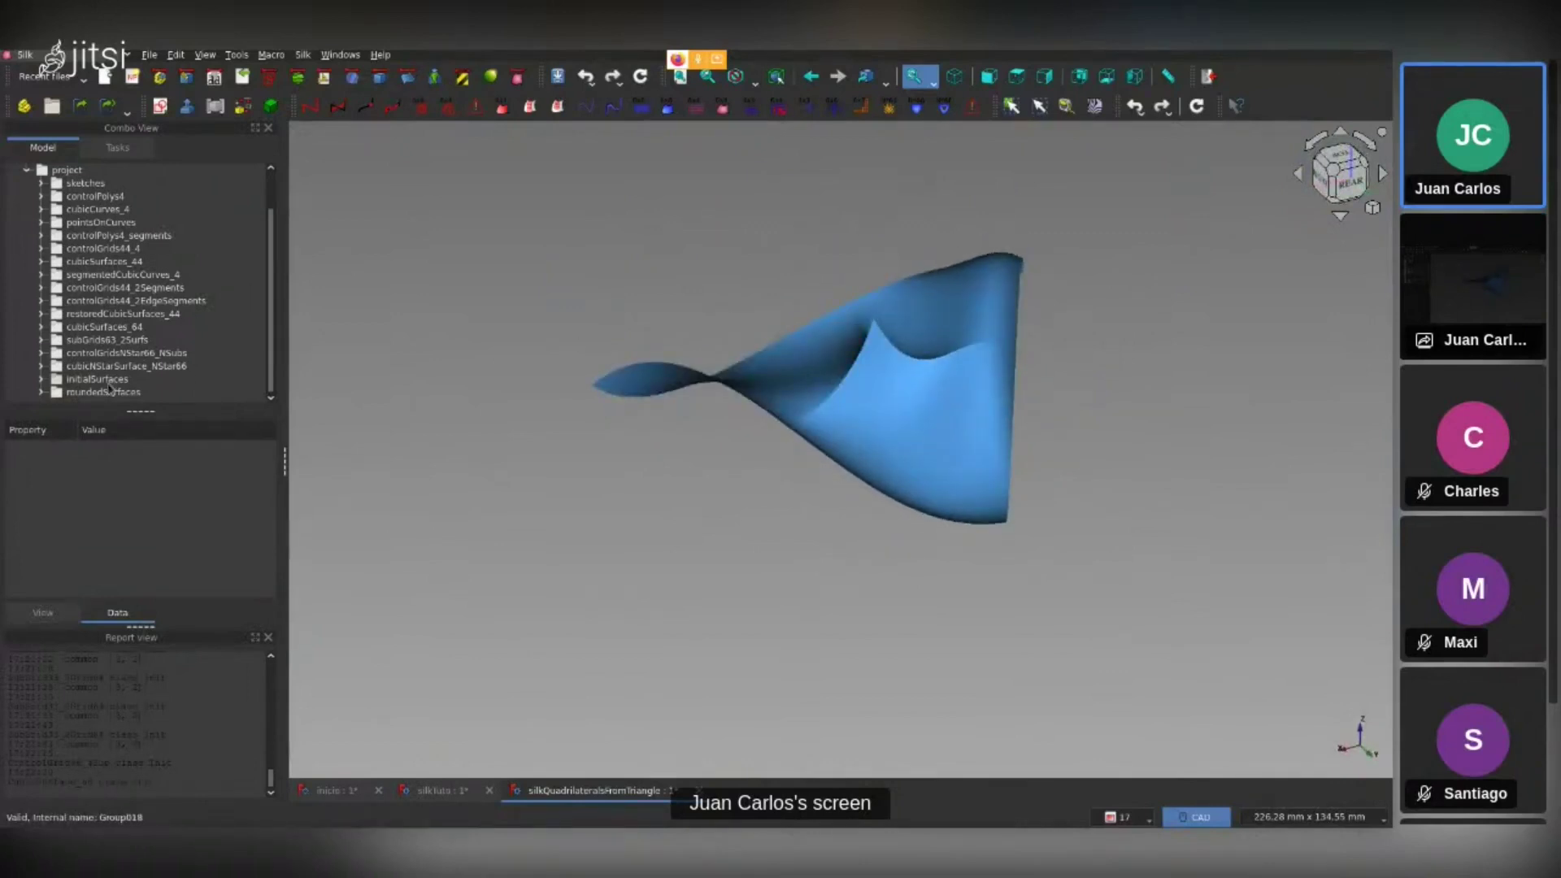
Show the roundedSurfaces beside the initial ones, plus the wireframe sketches
{"action": "left_click", "coordinate": [104, 392]}
{"action": "key", "text": "space"}
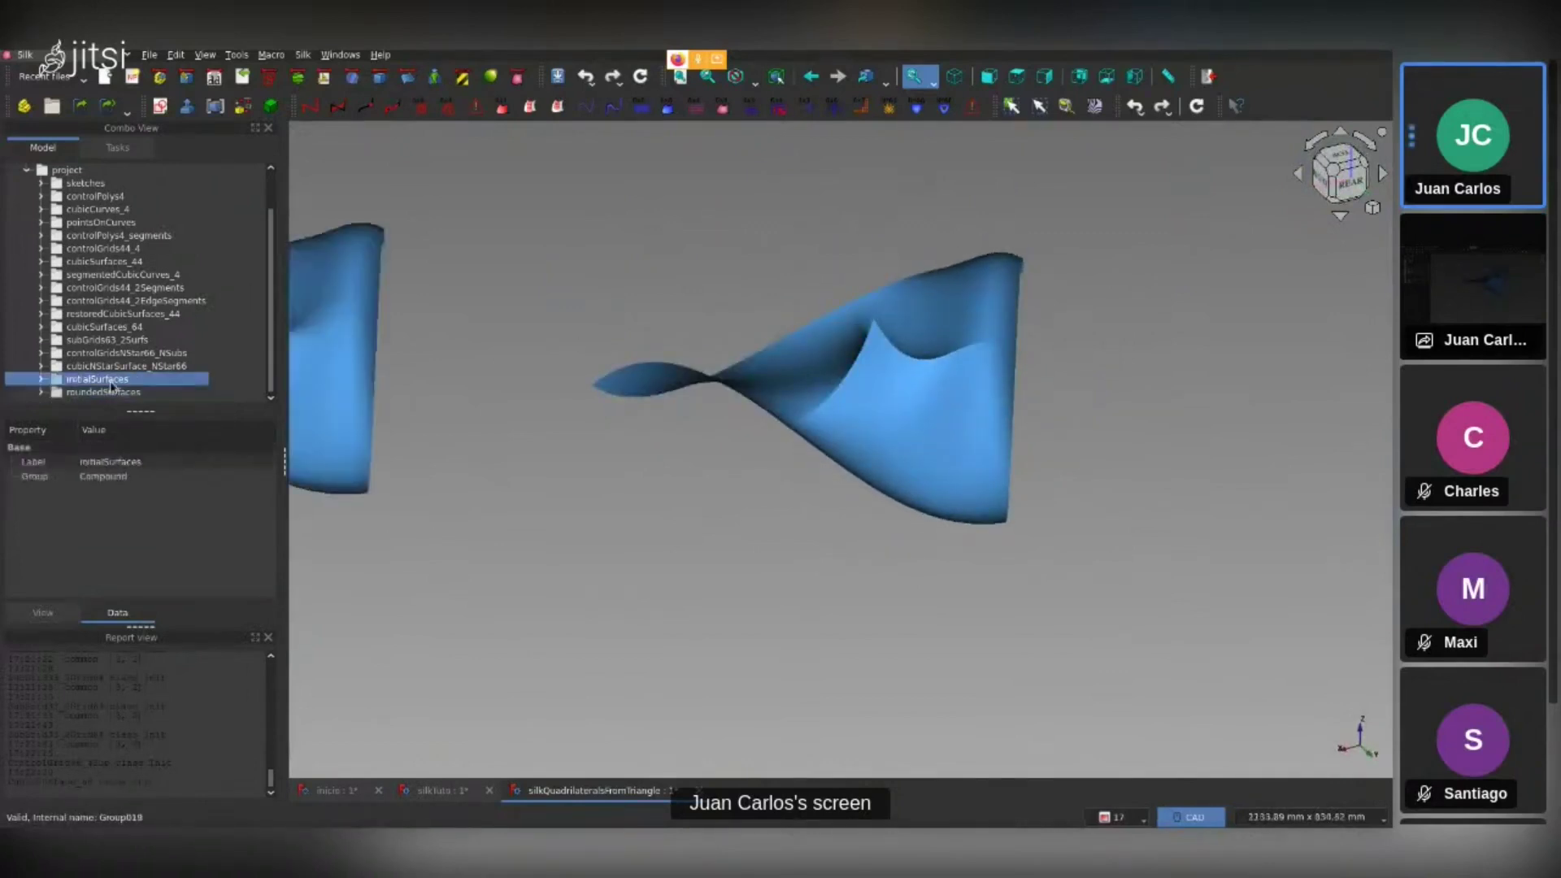
{"action": "mouse_move", "coordinate": [969, 509]}
{"action": "middle_mouse_down"}
{"action": "mouse_move", "coordinate": [813, 495]}
{"action": "mouse_move", "coordinate": [663, 453]}
{"action": "mouse_move", "coordinate": [805, 415]}
{"action": "mouse_move", "coordinate": [808, 547]}
{"action": "middle_mouse_up"}
{"action": "left_click", "coordinate": [86, 183]}
{"action": "key", "text": "space"}
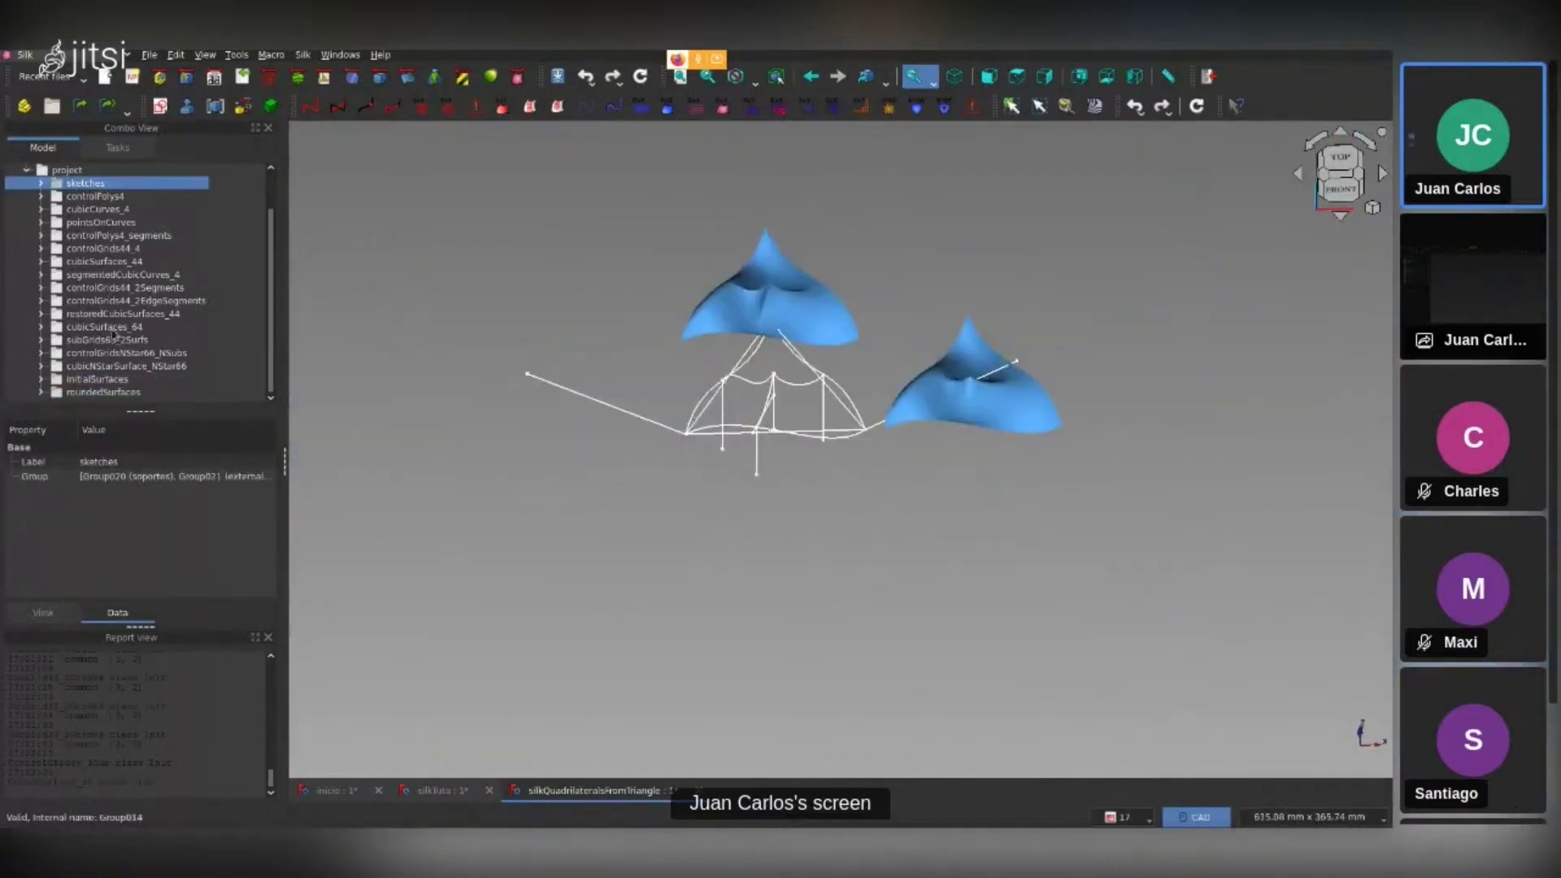
Hide the initialSurfaces and roundedSurfaces groups, leaving only the sketches
{"action": "left_click", "coordinate": [98, 379]}
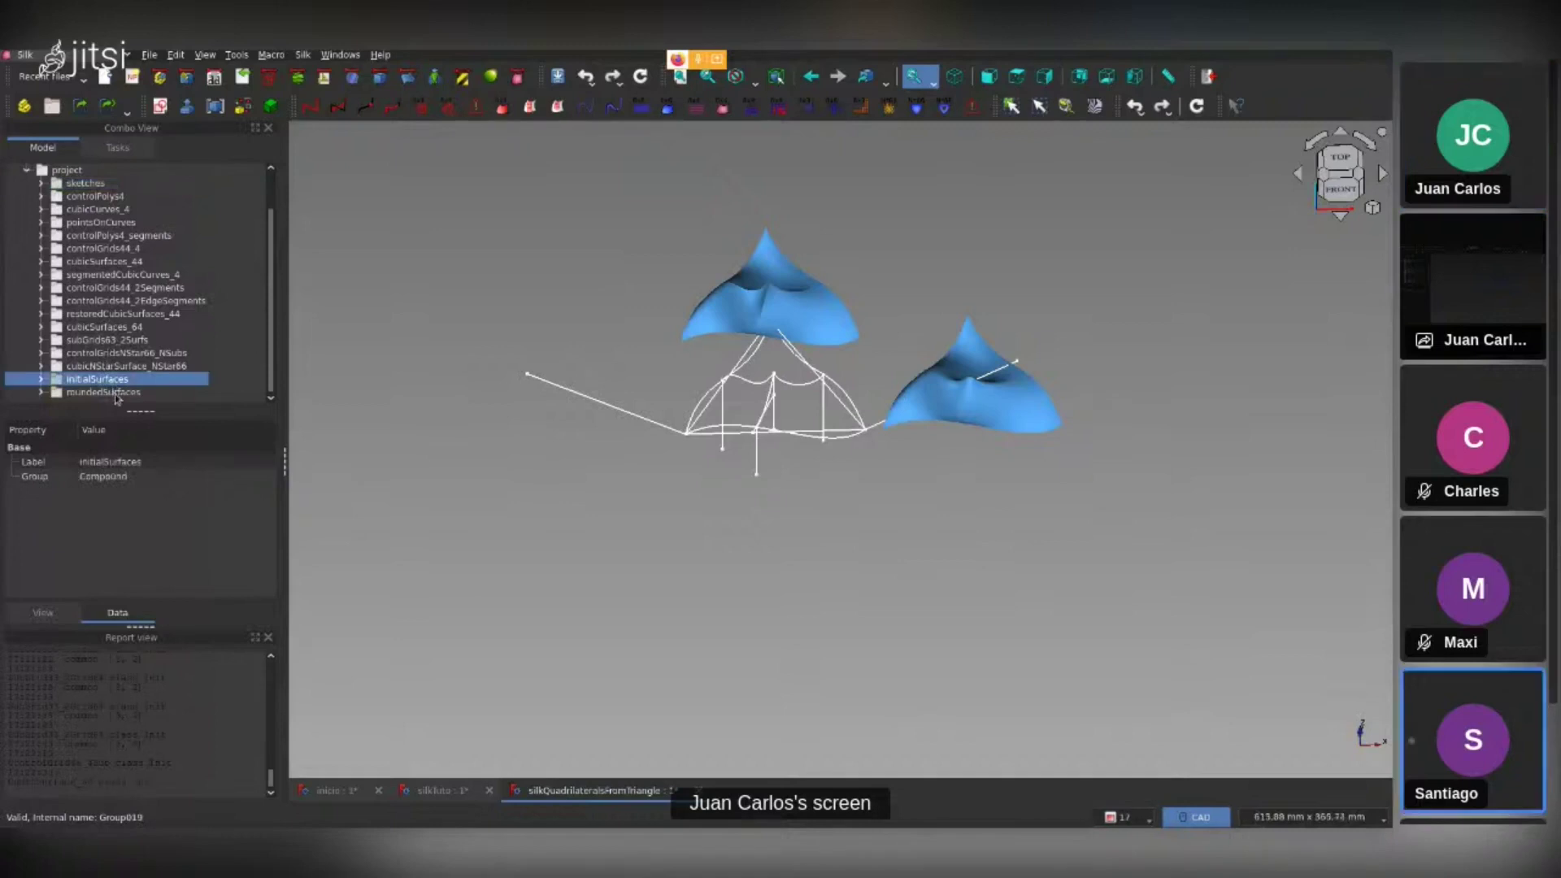
{"action": "left_click", "coordinate": [114, 393], "text": "shift"}
{"action": "key", "text": "space"}
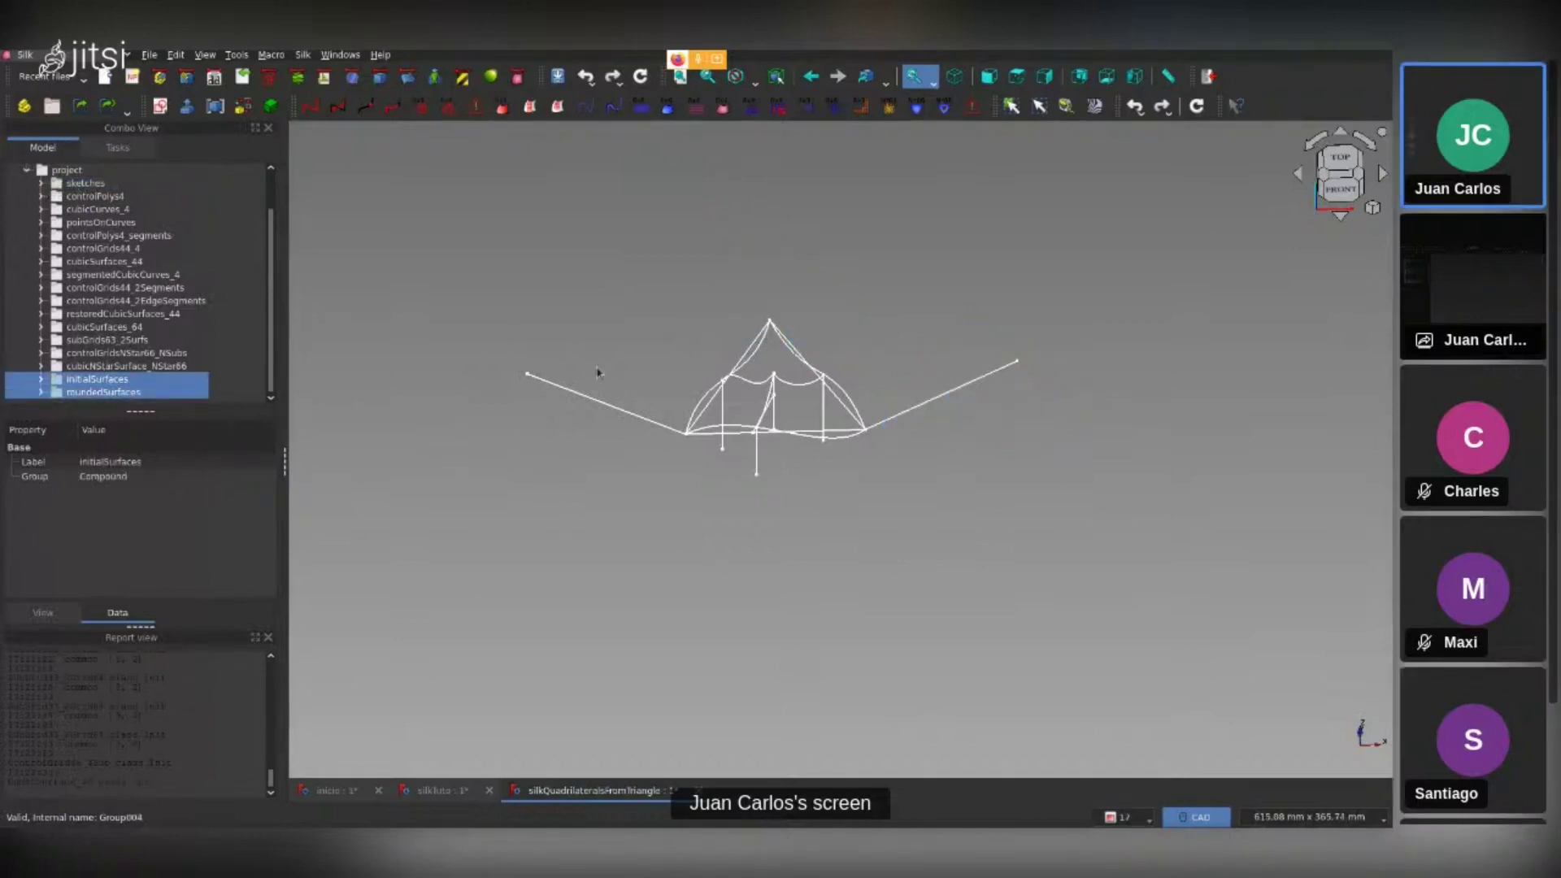
{"action": "left_click", "coordinate": [86, 183]}
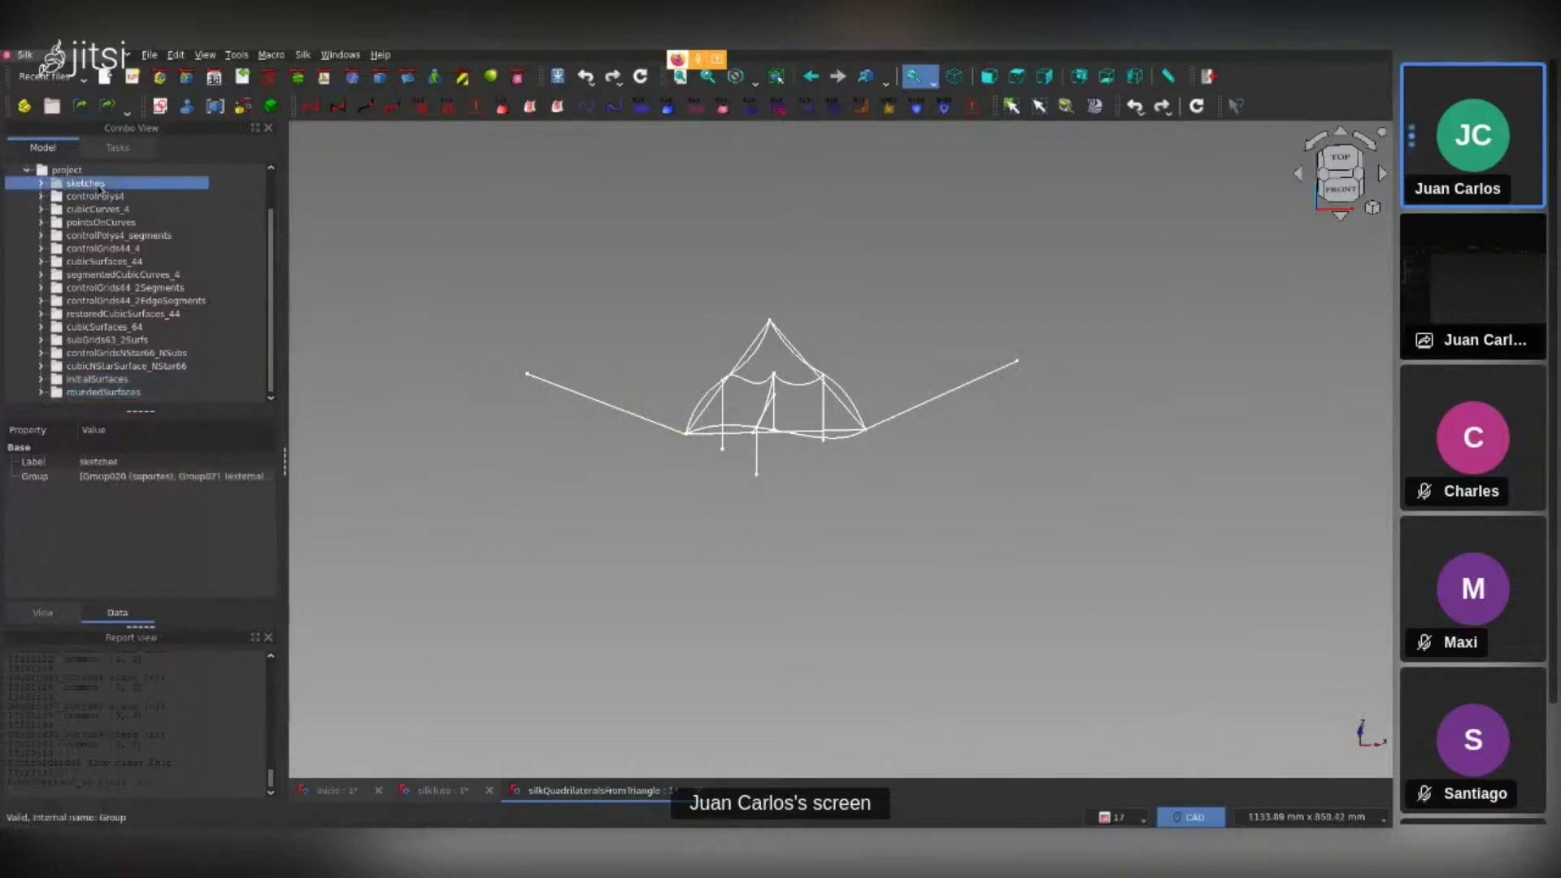
Hide all sketches and show only the soportes support sketches
{"action": "key", "text": "space"}
{"action": "left_click", "coordinate": [40, 184]}
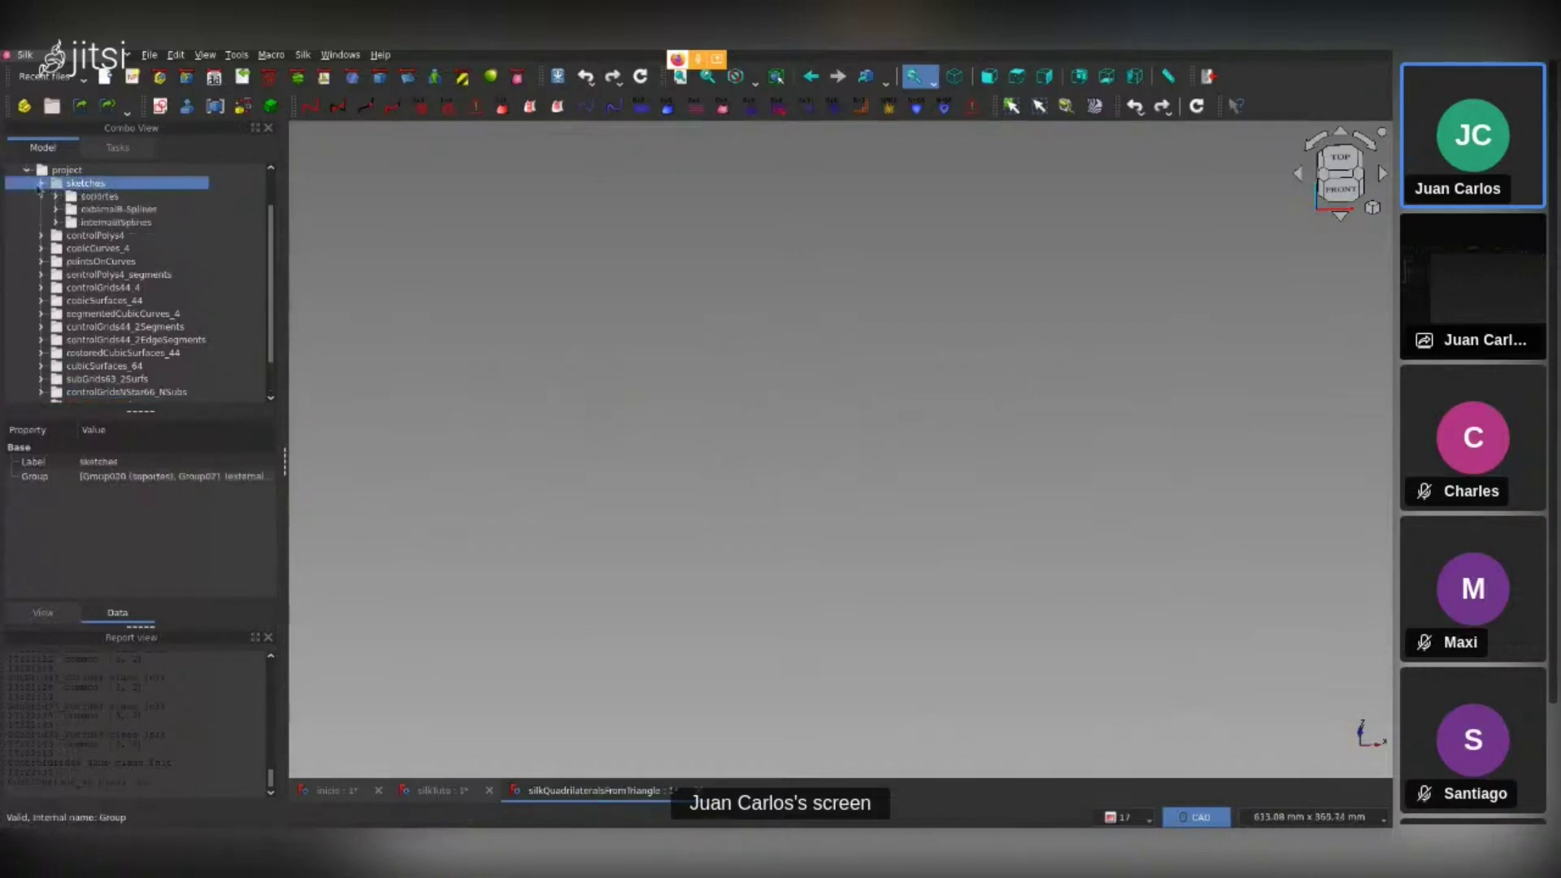
{"action": "left_click", "coordinate": [101, 197]}
{"action": "key", "text": "space"}
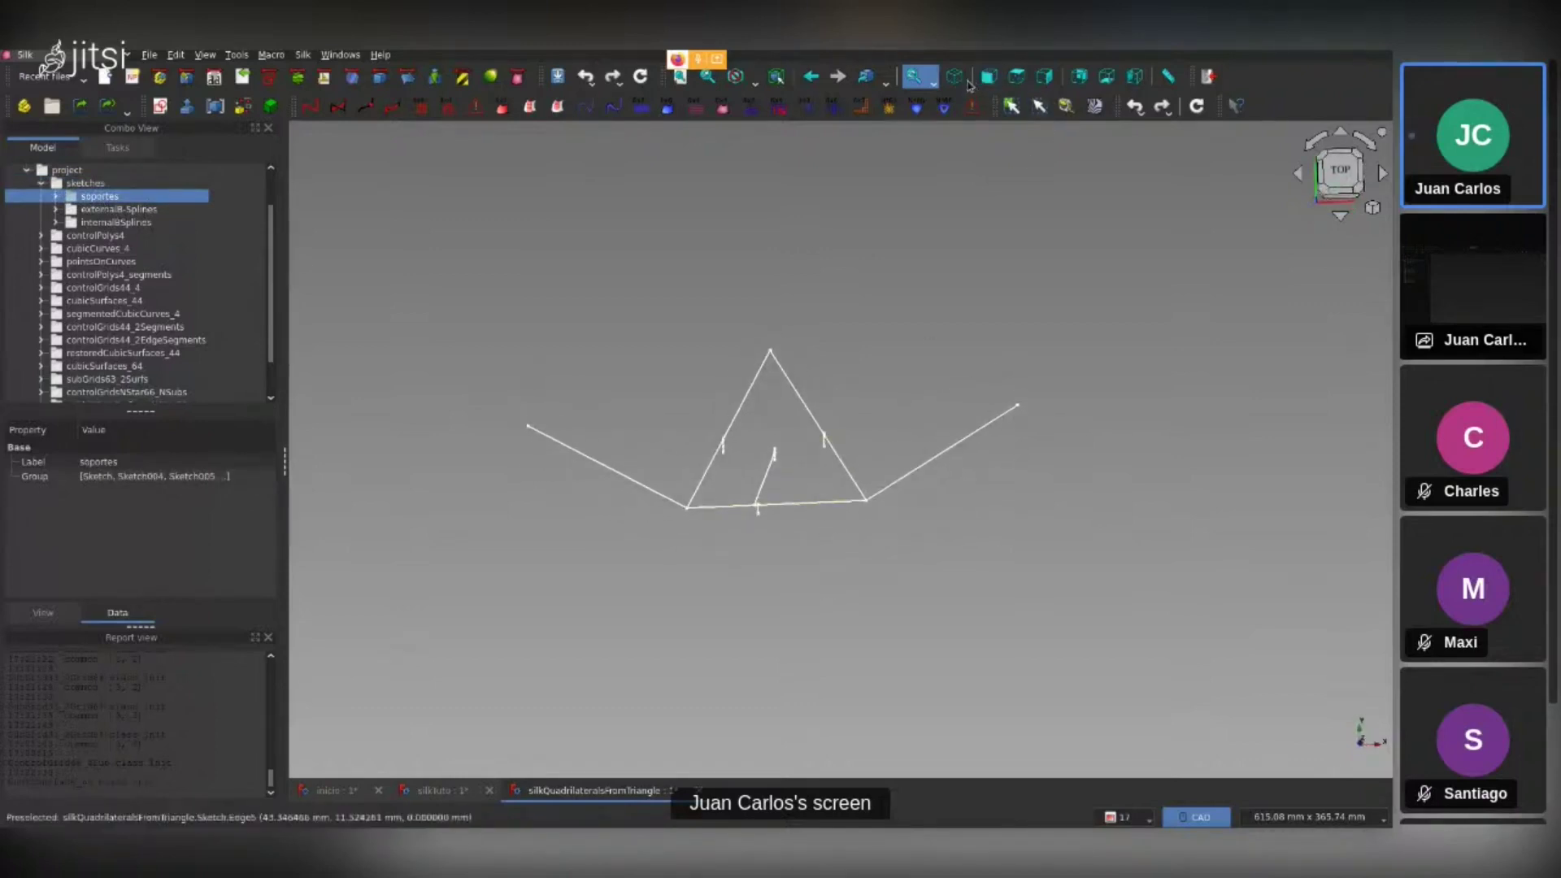
Examine the support sketches from isometric, top and several oblique angles
{"action": "left_click", "coordinate": [955, 75]}
{"action": "scroll", "coordinate": [813, 439], "scroll_direction": "up", "scroll_amount": 1}
{"action": "scroll", "coordinate": [815, 439], "scroll_direction": "down", "scroll_amount": 3}
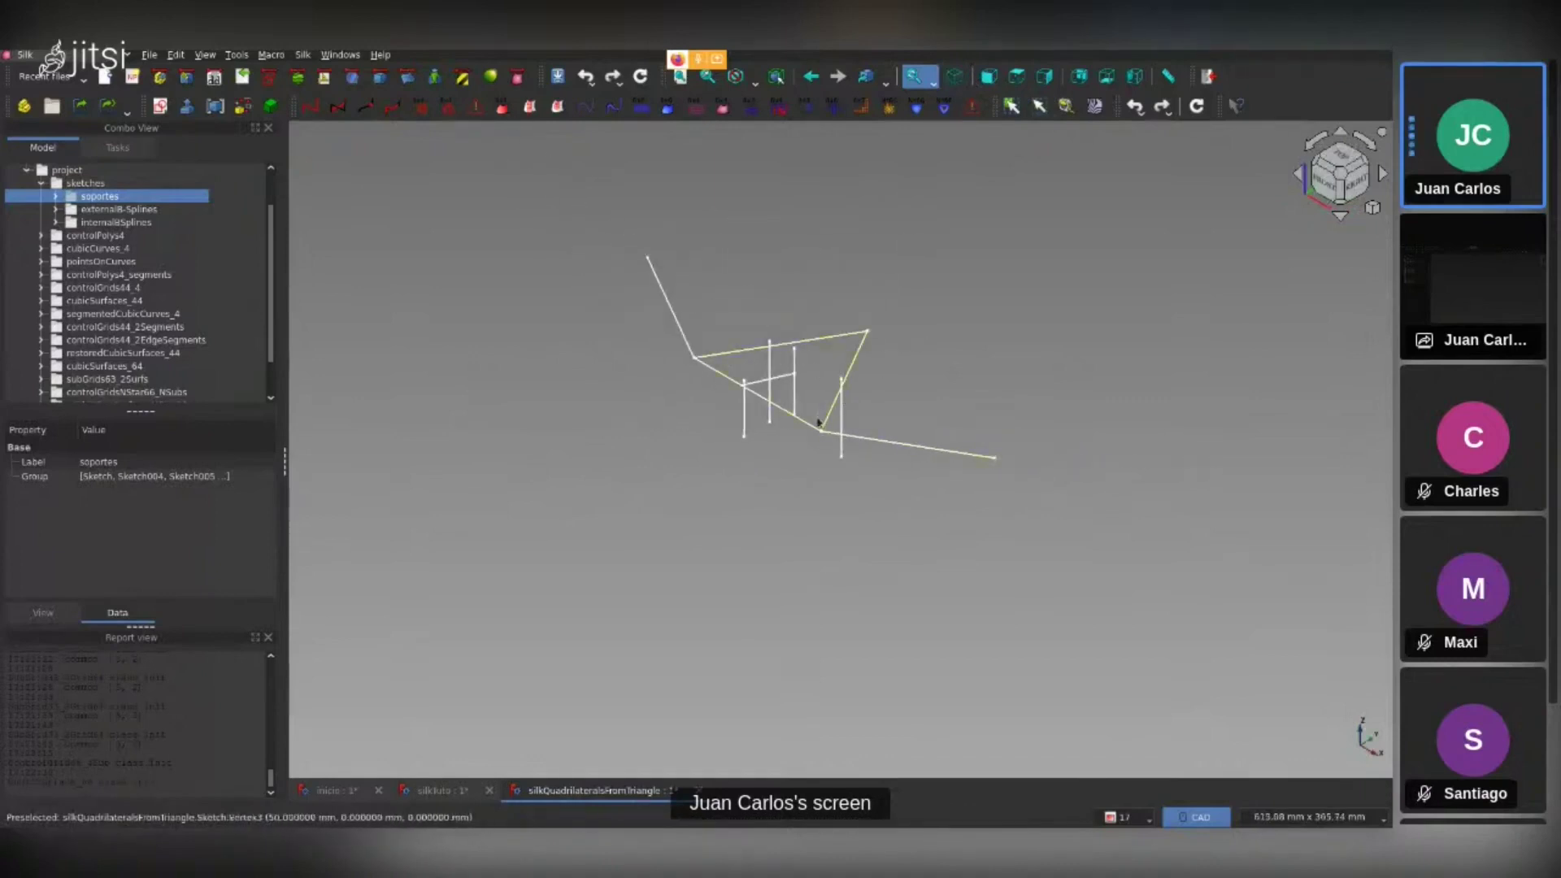
{"action": "scroll", "coordinate": [805, 360], "scroll_direction": "up", "scroll_amount": 1}
{"action": "scroll", "coordinate": [803, 362], "scroll_direction": "up", "scroll_amount": 2}
{"action": "scroll", "coordinate": [803, 362], "scroll_direction": "up", "scroll_amount": 1}
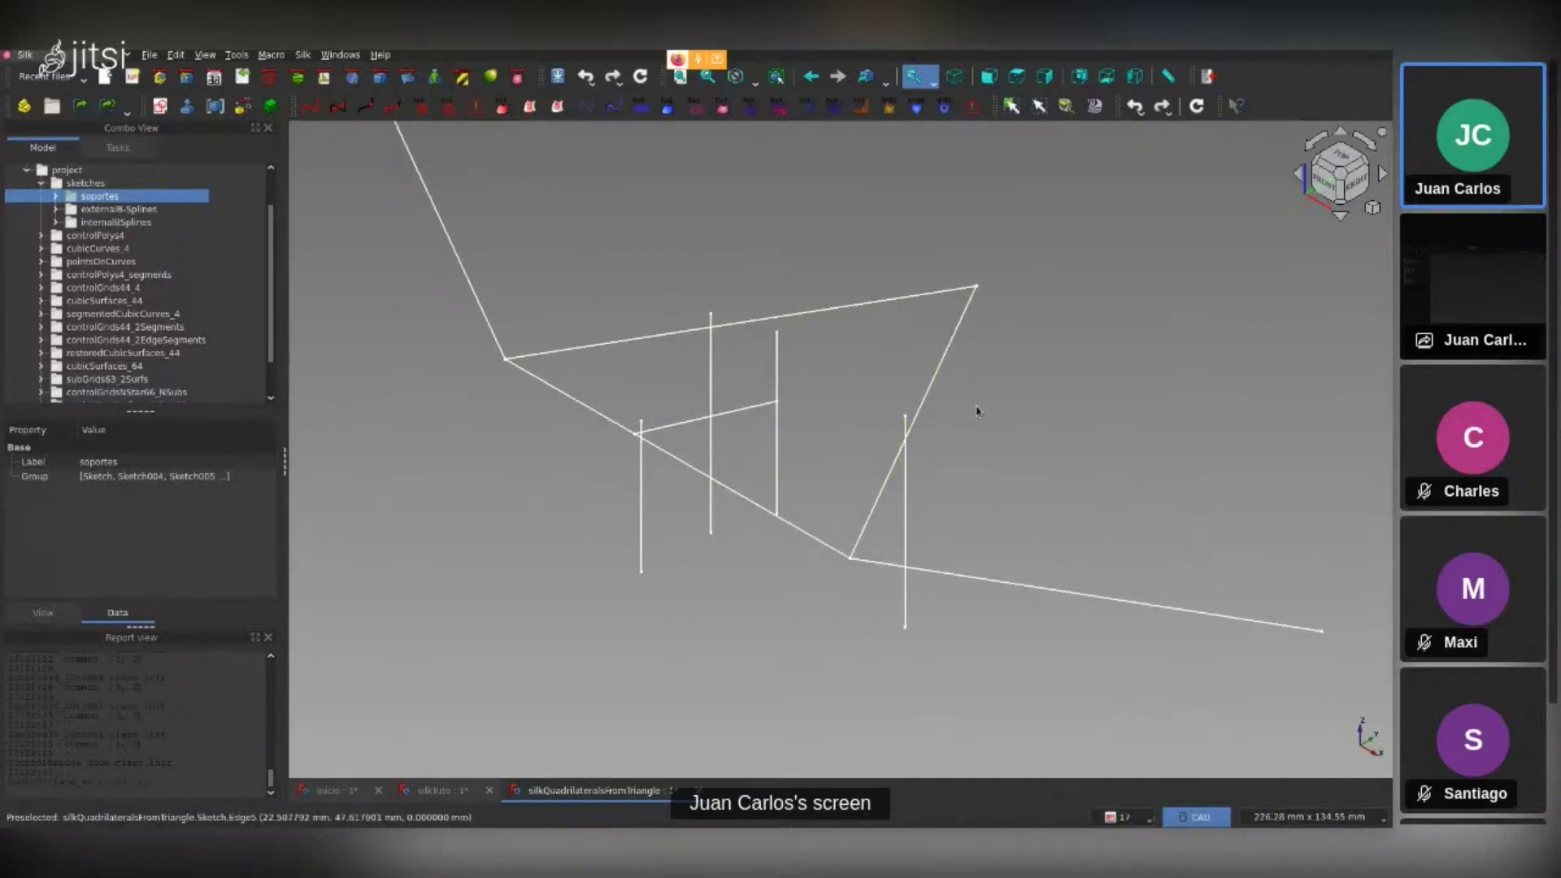
{"action": "middle_click_drag", "start_coordinate": [840, 439], "coordinate": [881, 374]}
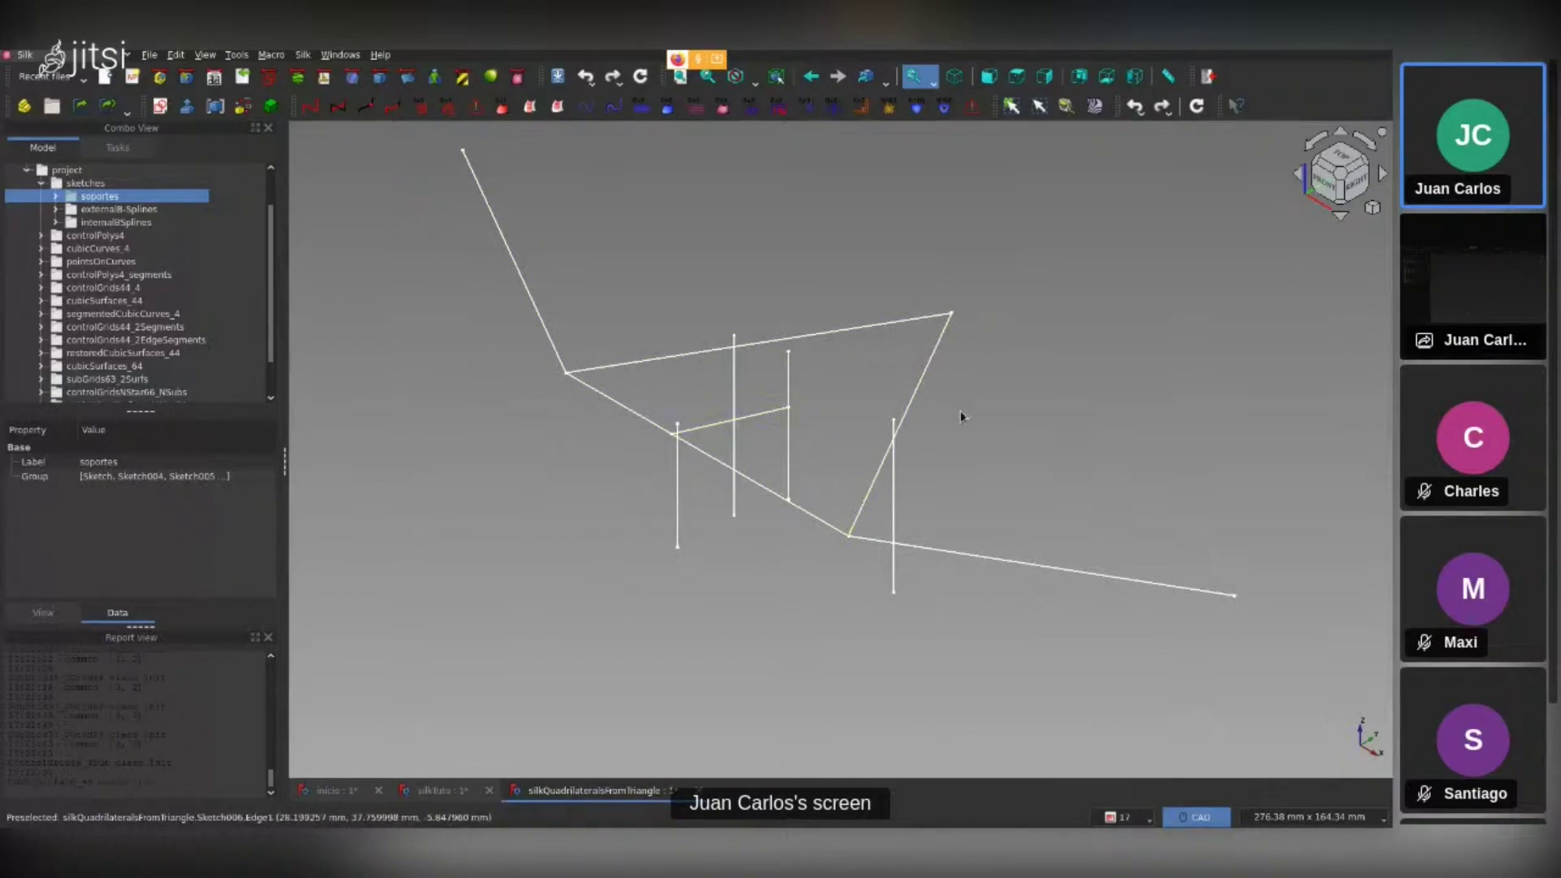
{"action": "key", "text": "2"}
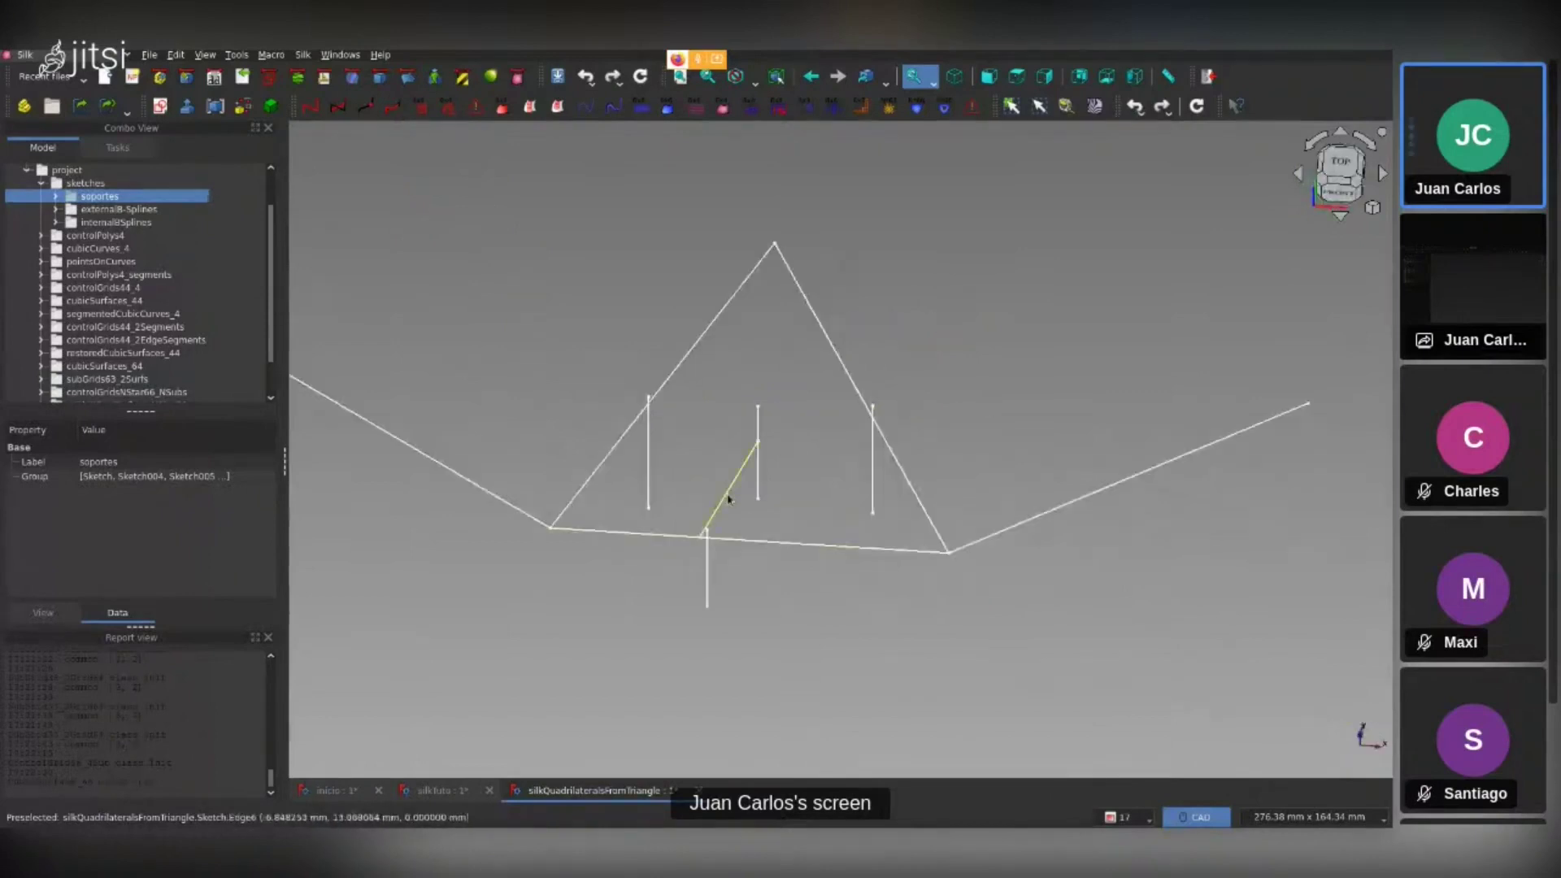
{"action": "middle_click_drag", "start_coordinate": [739, 493], "coordinate": [666, 506]}
{"action": "scroll", "coordinate": [666, 506], "scroll_direction": "down", "scroll_amount": 2}
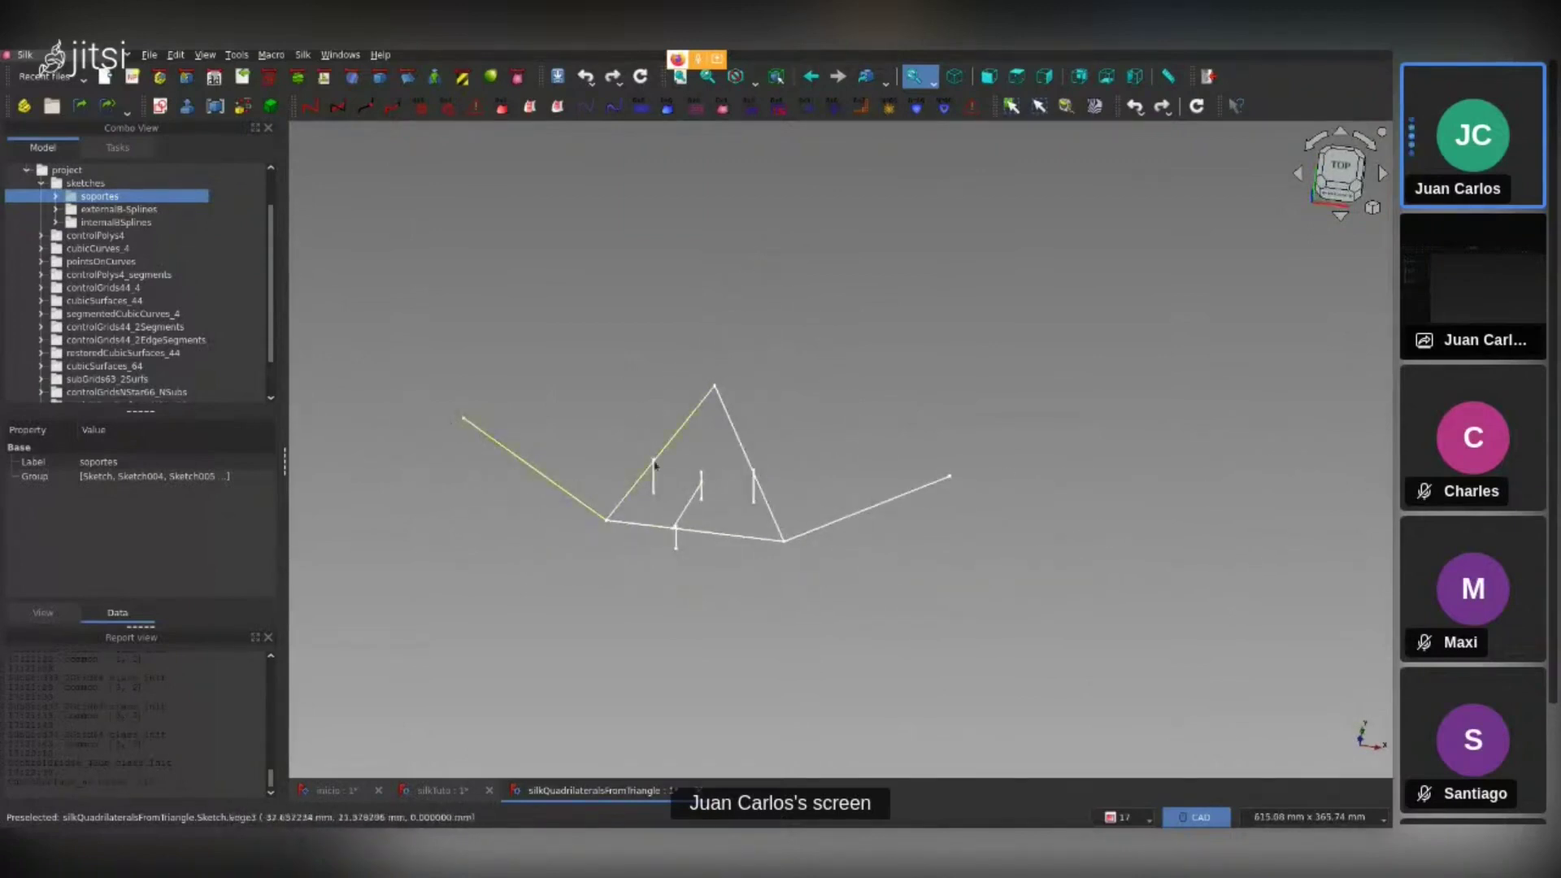
{"action": "mouse_move", "coordinate": [641, 534]}
{"action": "middle_mouse_down"}
{"action": "mouse_move", "coordinate": [522, 407]}
{"action": "mouse_move", "coordinate": [757, 554]}
{"action": "mouse_move", "coordinate": [644, 551]}
{"action": "middle_mouse_up"}
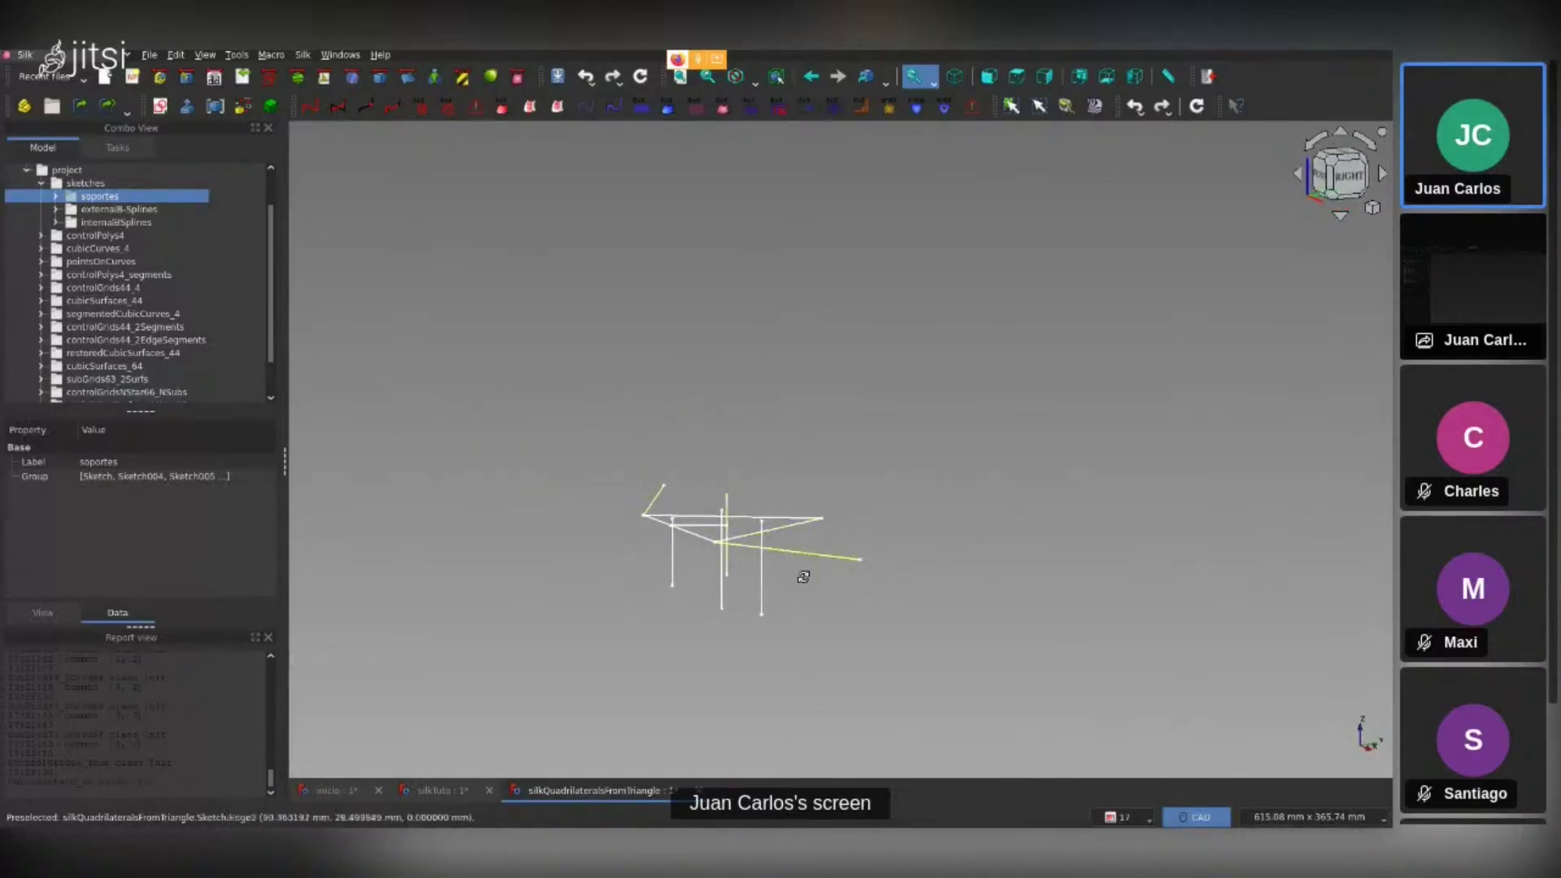
{"action": "middle_click_drag", "start_coordinate": [804, 568], "coordinate": [852, 665]}
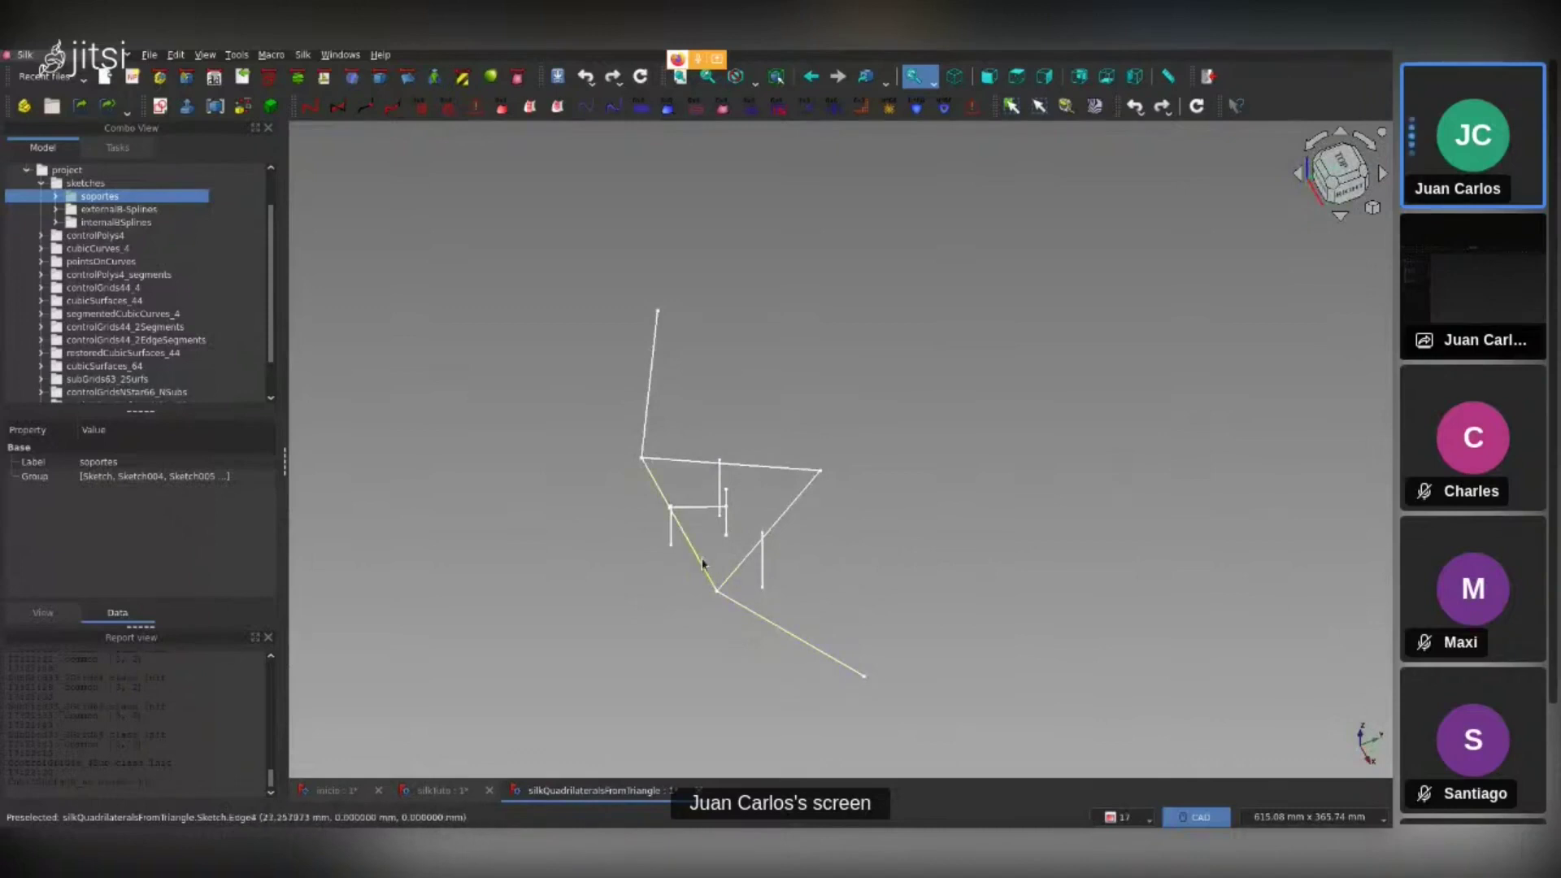
Pick individual sketch edges to identify their sketches while orbiting
{"action": "left_click", "coordinate": [781, 476]}
{"action": "left_click", "coordinate": [781, 476], "text": "ctrl"}
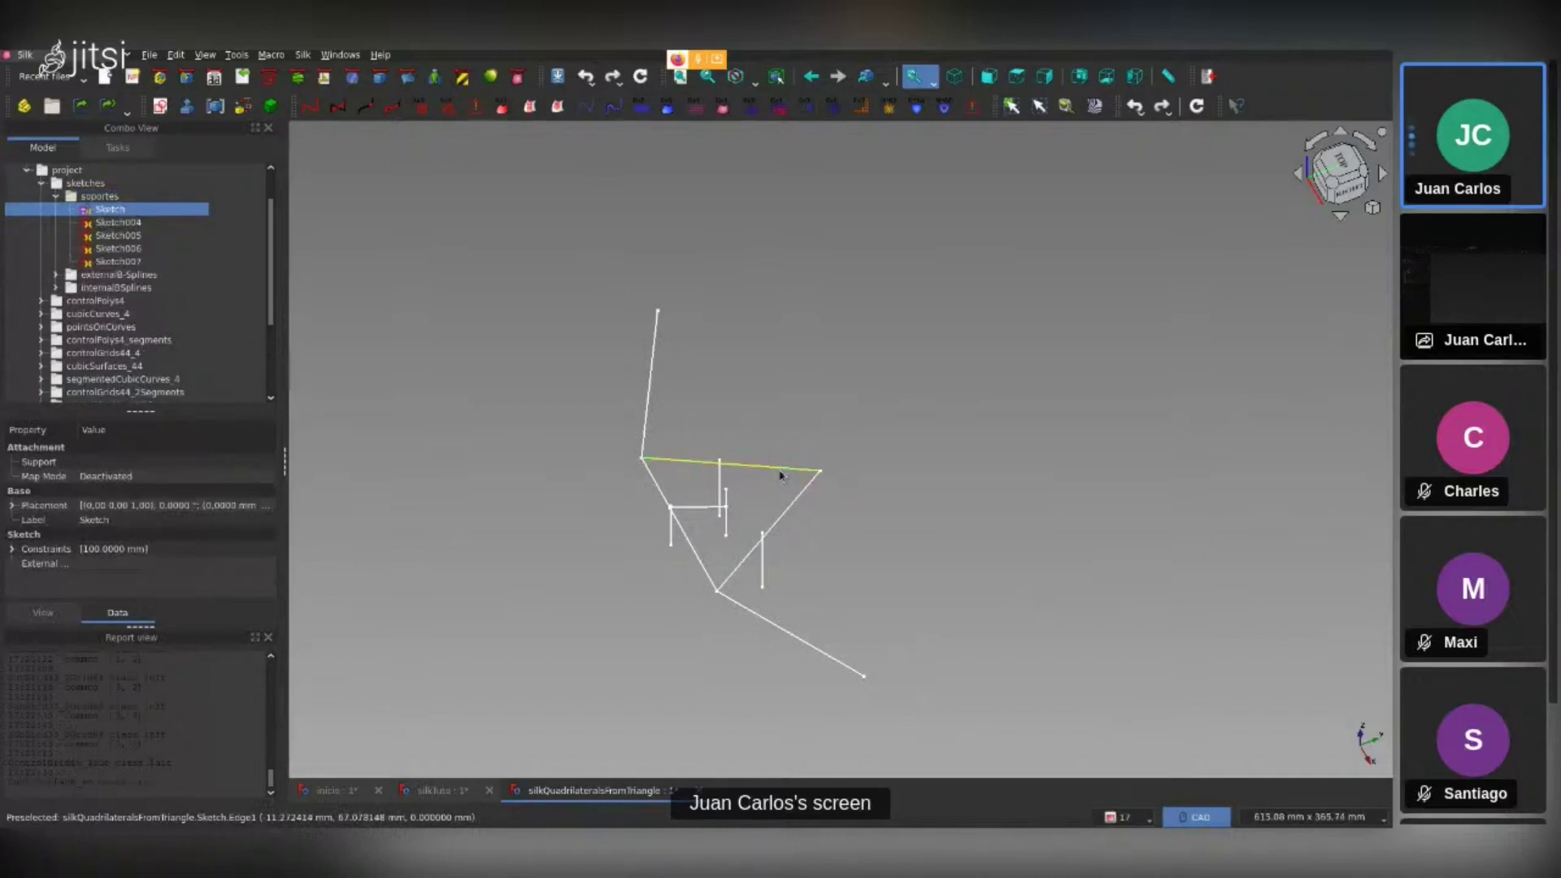
{"action": "right_click_drag", "start_coordinate": [767, 492], "coordinate": [1090, 470]}
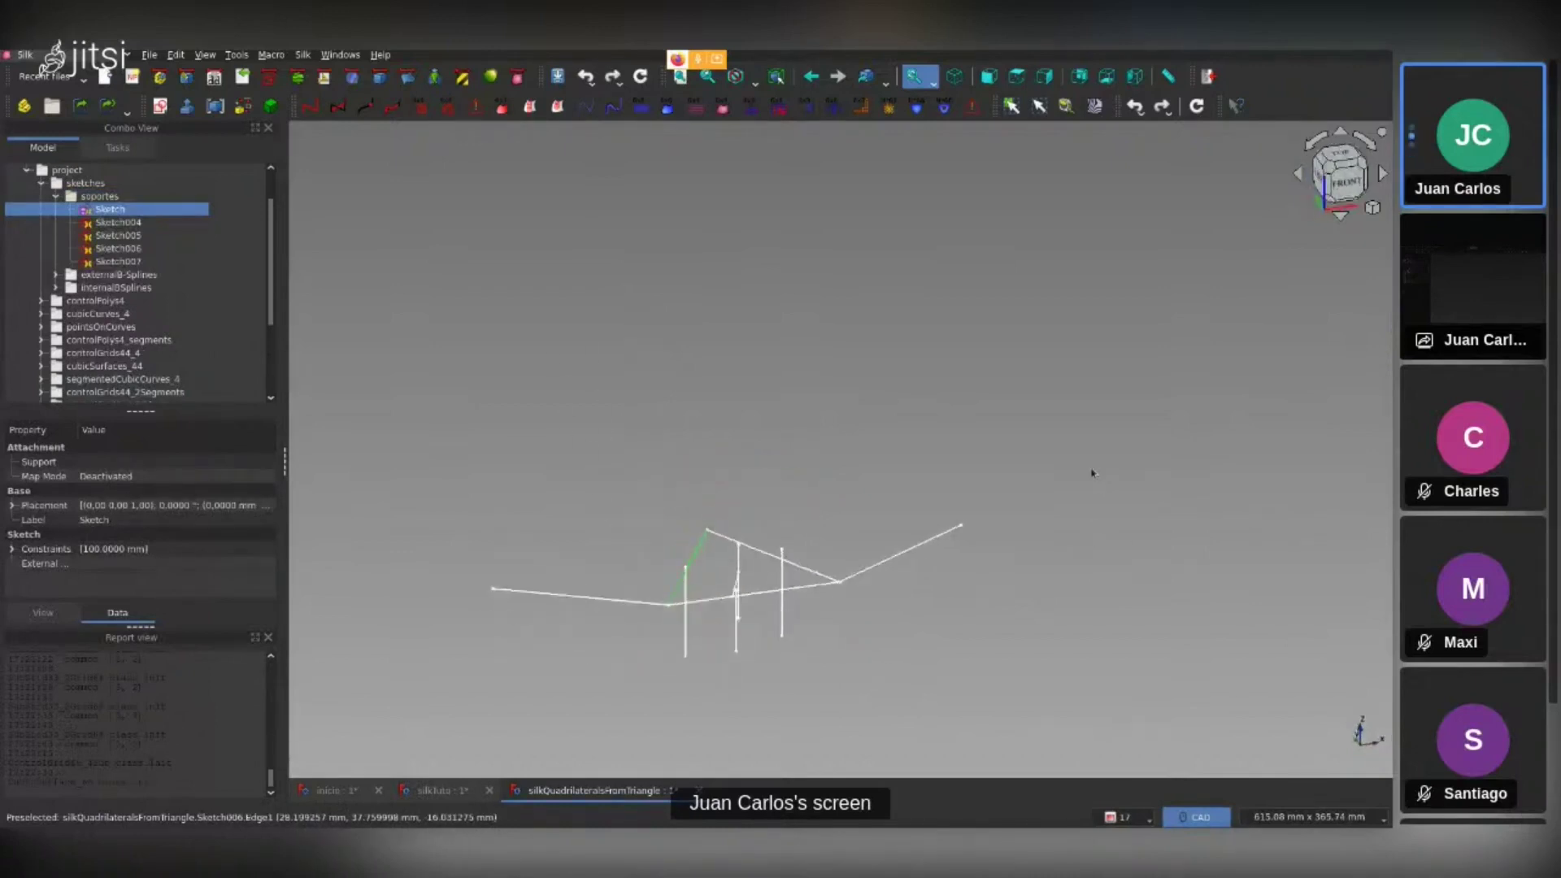
{"action": "left_click", "coordinate": [821, 598]}
{"action": "left_click", "coordinate": [805, 593]}
{"action": "mouse_move", "coordinate": [805, 592]}
{"action": "middle_mouse_down"}
{"action": "mouse_move", "coordinate": [739, 508]}
{"action": "mouse_move", "coordinate": [707, 569]}
{"action": "mouse_move", "coordinate": [836, 575]}
{"action": "mouse_move", "coordinate": [809, 638]}
{"action": "middle_mouse_up"}
Hide the soportes sketches and show the externalB-Splines triangle on its own
{"action": "double_click", "coordinate": [97, 196]}
{"action": "key", "text": "space"}
{"action": "left_click", "coordinate": [108, 209]}
{"action": "key", "text": "space"}
{"action": "mouse_move", "coordinate": [825, 580]}
{"action": "middle_mouse_down"}
{"action": "mouse_move", "coordinate": [822, 519]}
{"action": "mouse_move", "coordinate": [875, 498]}
{"action": "mouse_move", "coordinate": [817, 477]}
{"action": "mouse_move", "coordinate": [776, 512]}
{"action": "middle_mouse_up"}
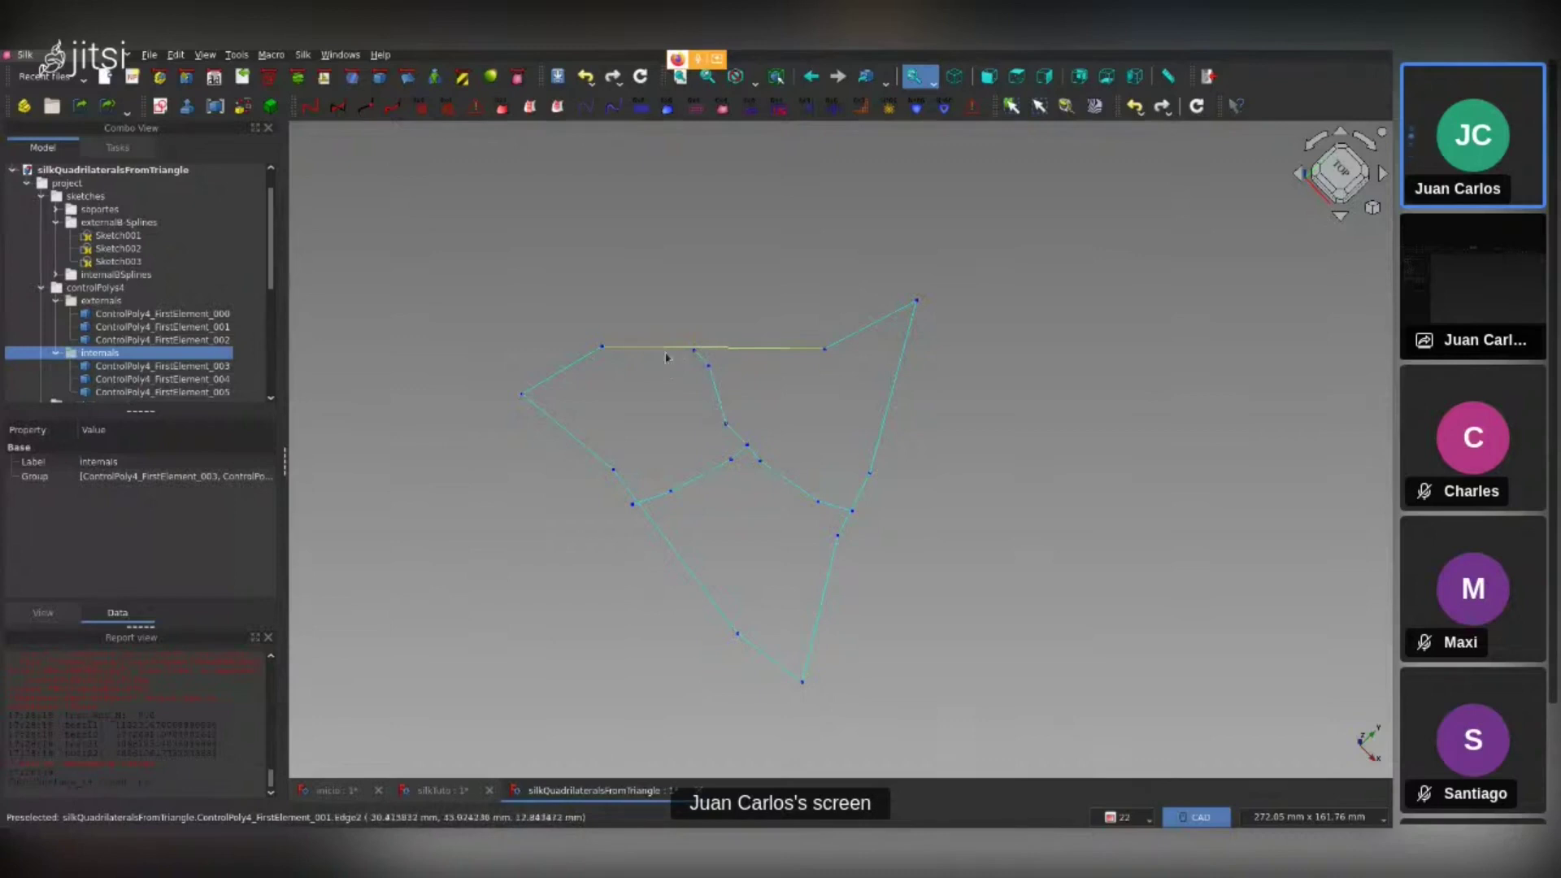
Hide the controlPolys4 polygons and show the cubicCurves_4 curves
{"action": "left_click", "coordinate": [87, 288]}
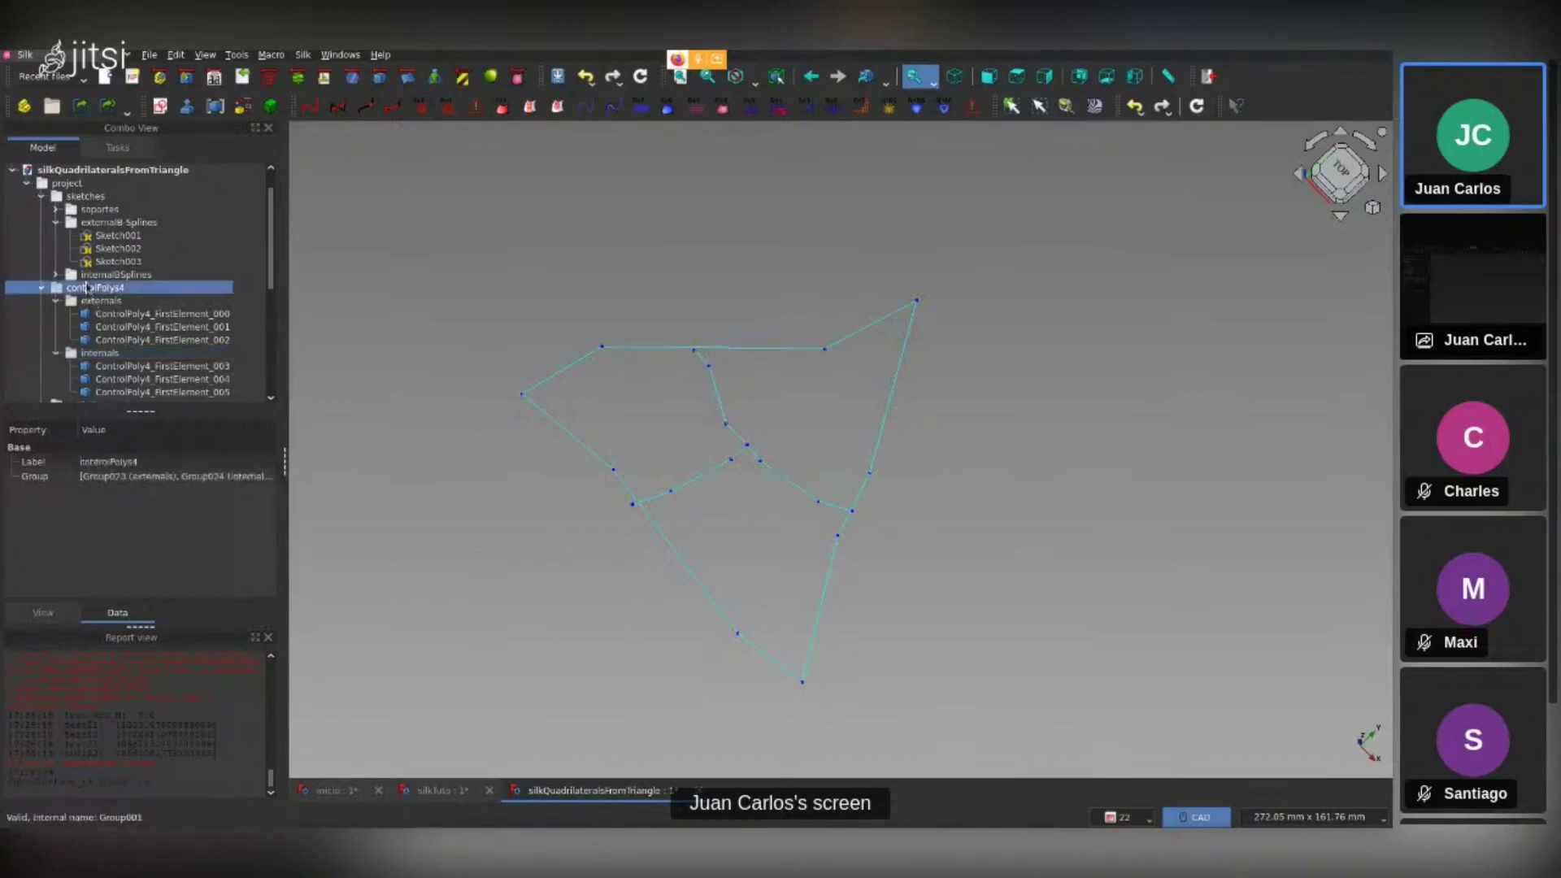
{"action": "key", "text": "space"}
{"action": "scroll", "coordinate": [97, 297], "scroll_direction": "down", "scroll_amount": 3}
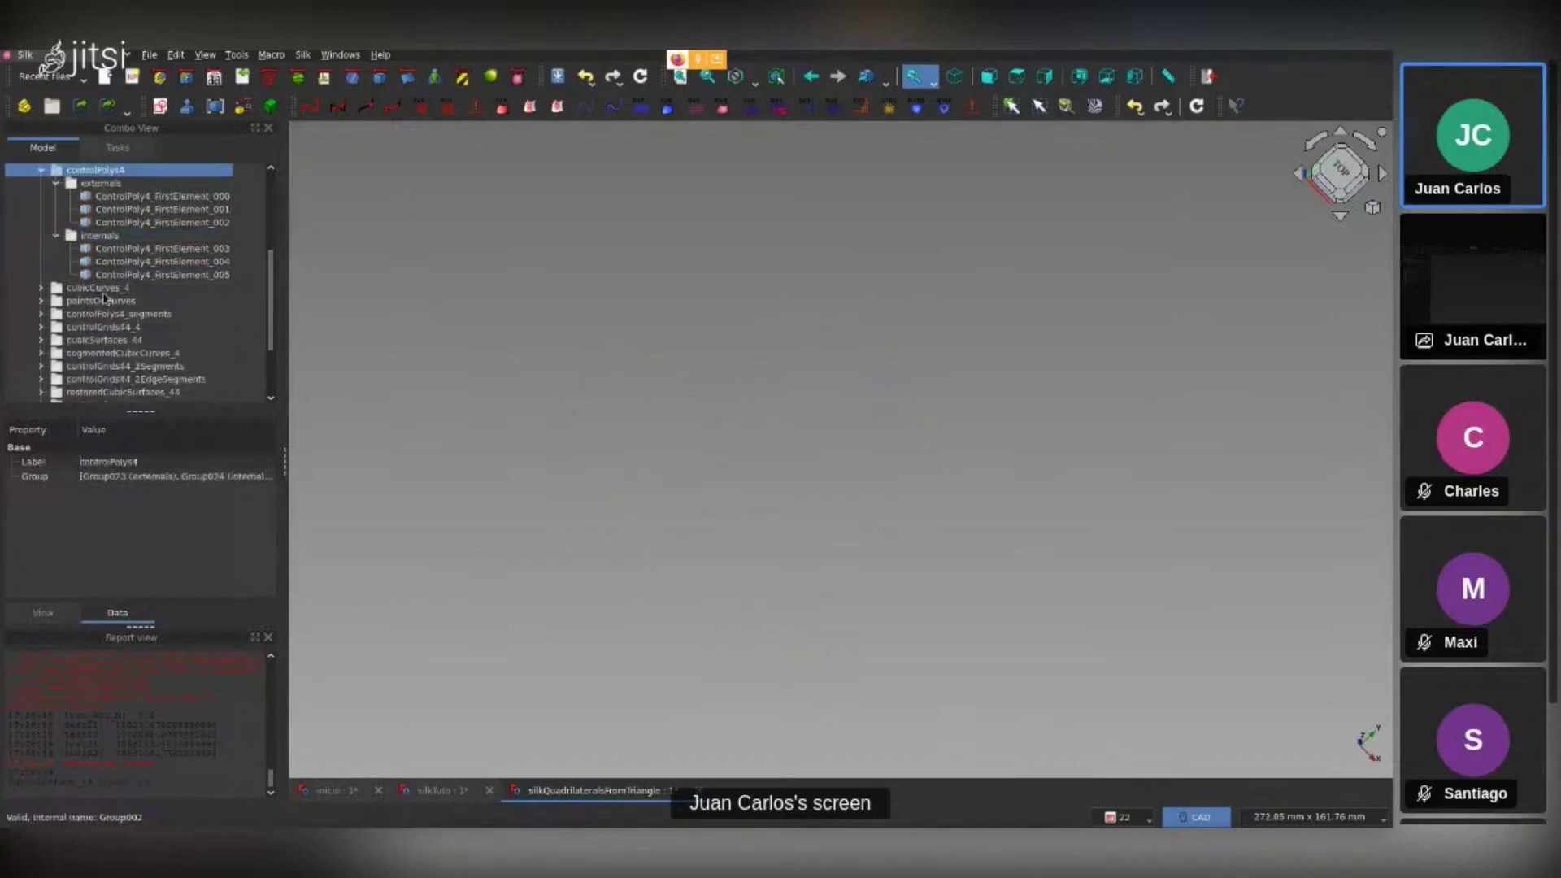
{"action": "left_click", "coordinate": [60, 288]}
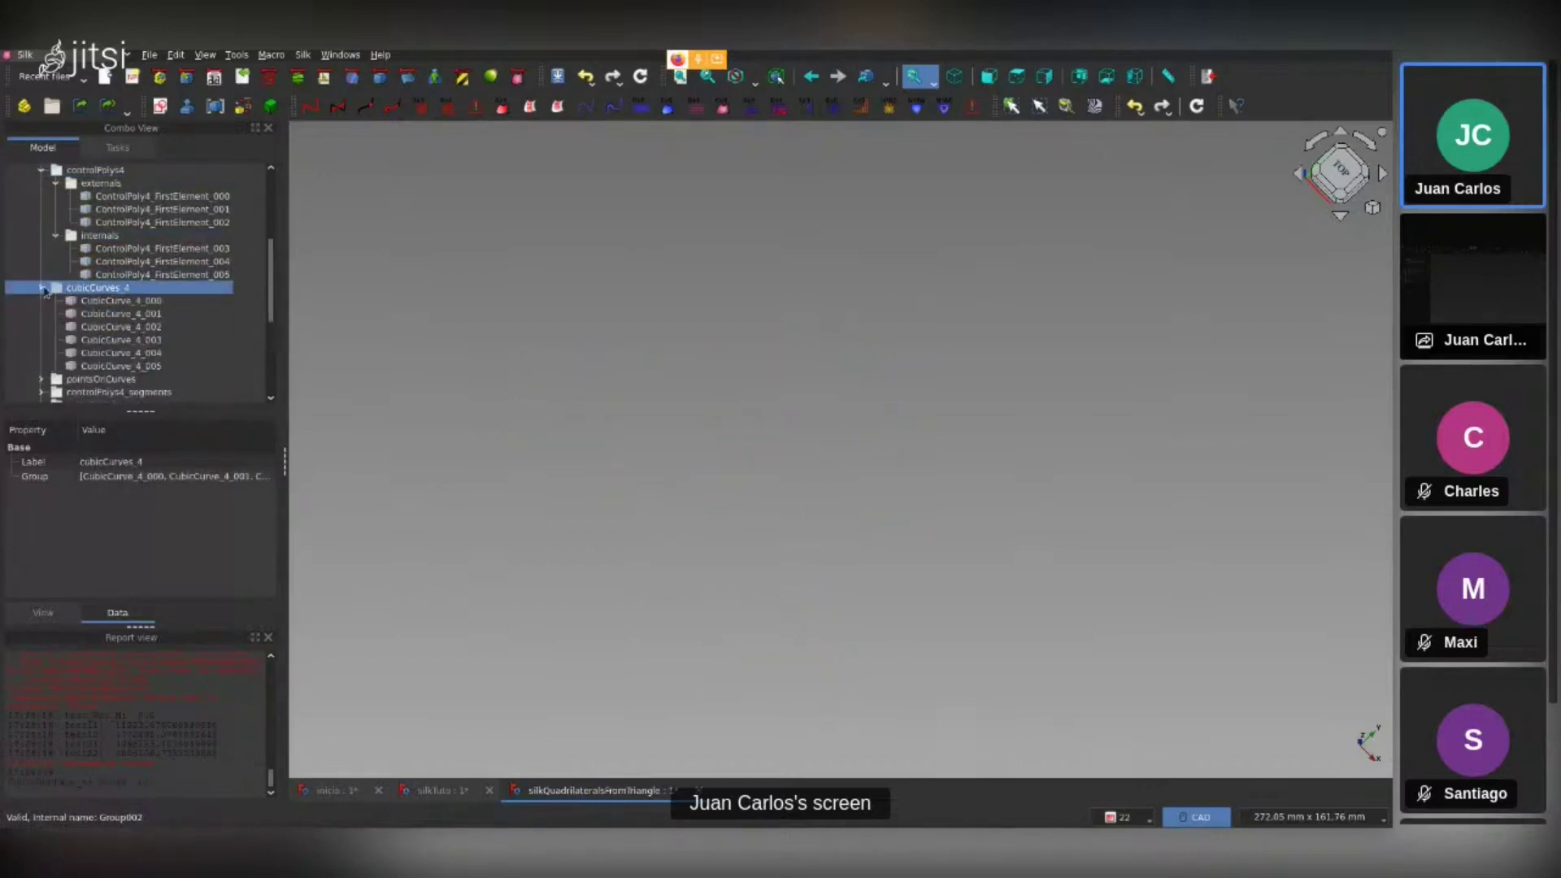
{"action": "key", "text": "space"}
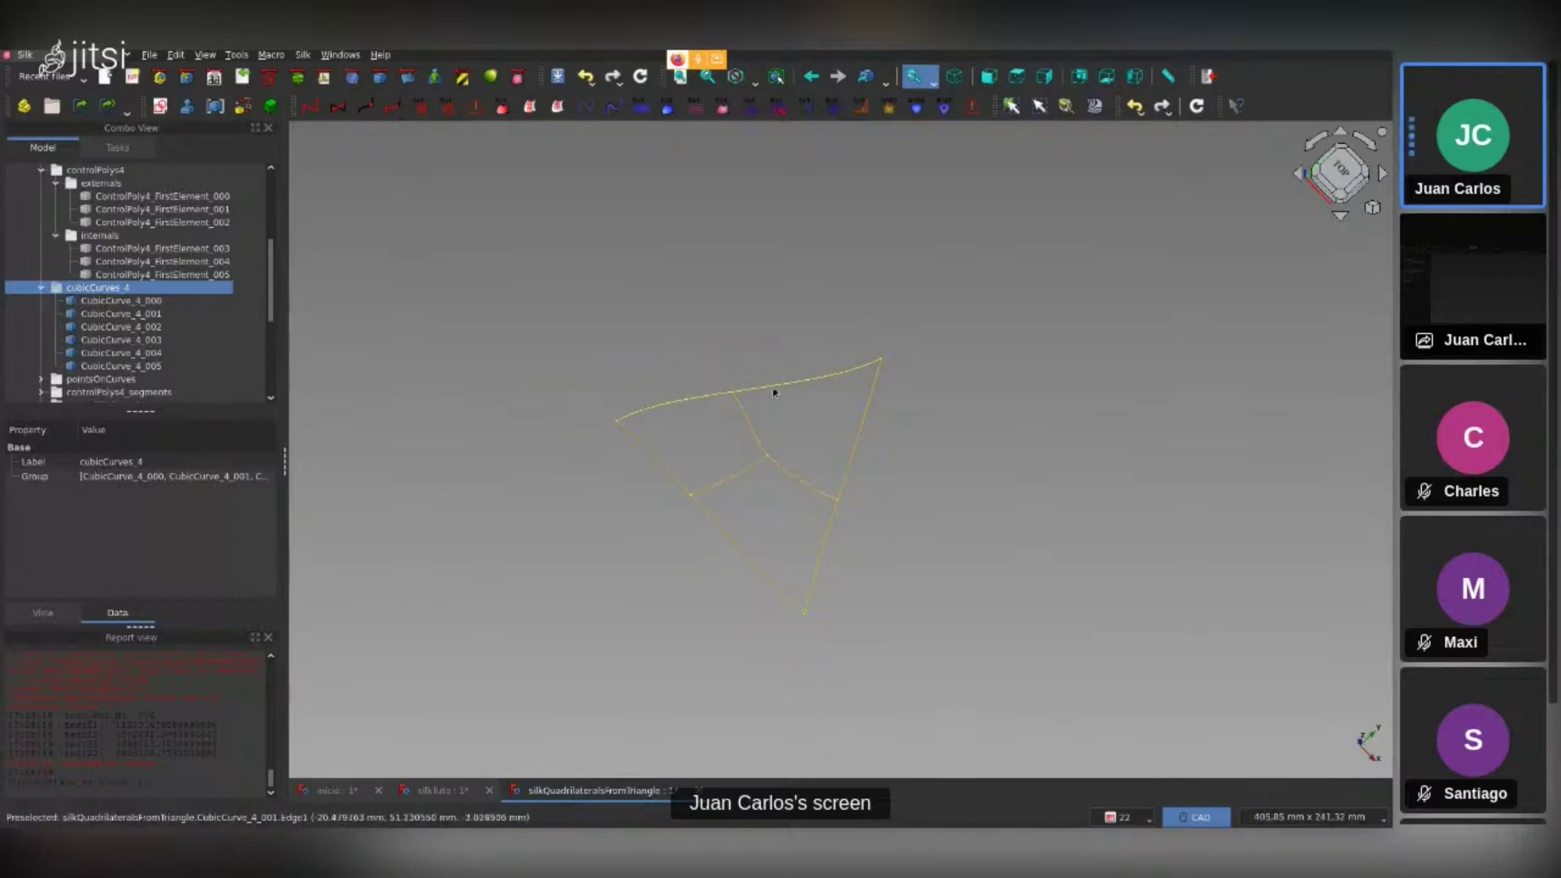
Inspect the top, left and right edge curves and the points on curves
{"action": "left_click", "coordinate": [771, 396]}
{"action": "left_click", "coordinate": [679, 475]}
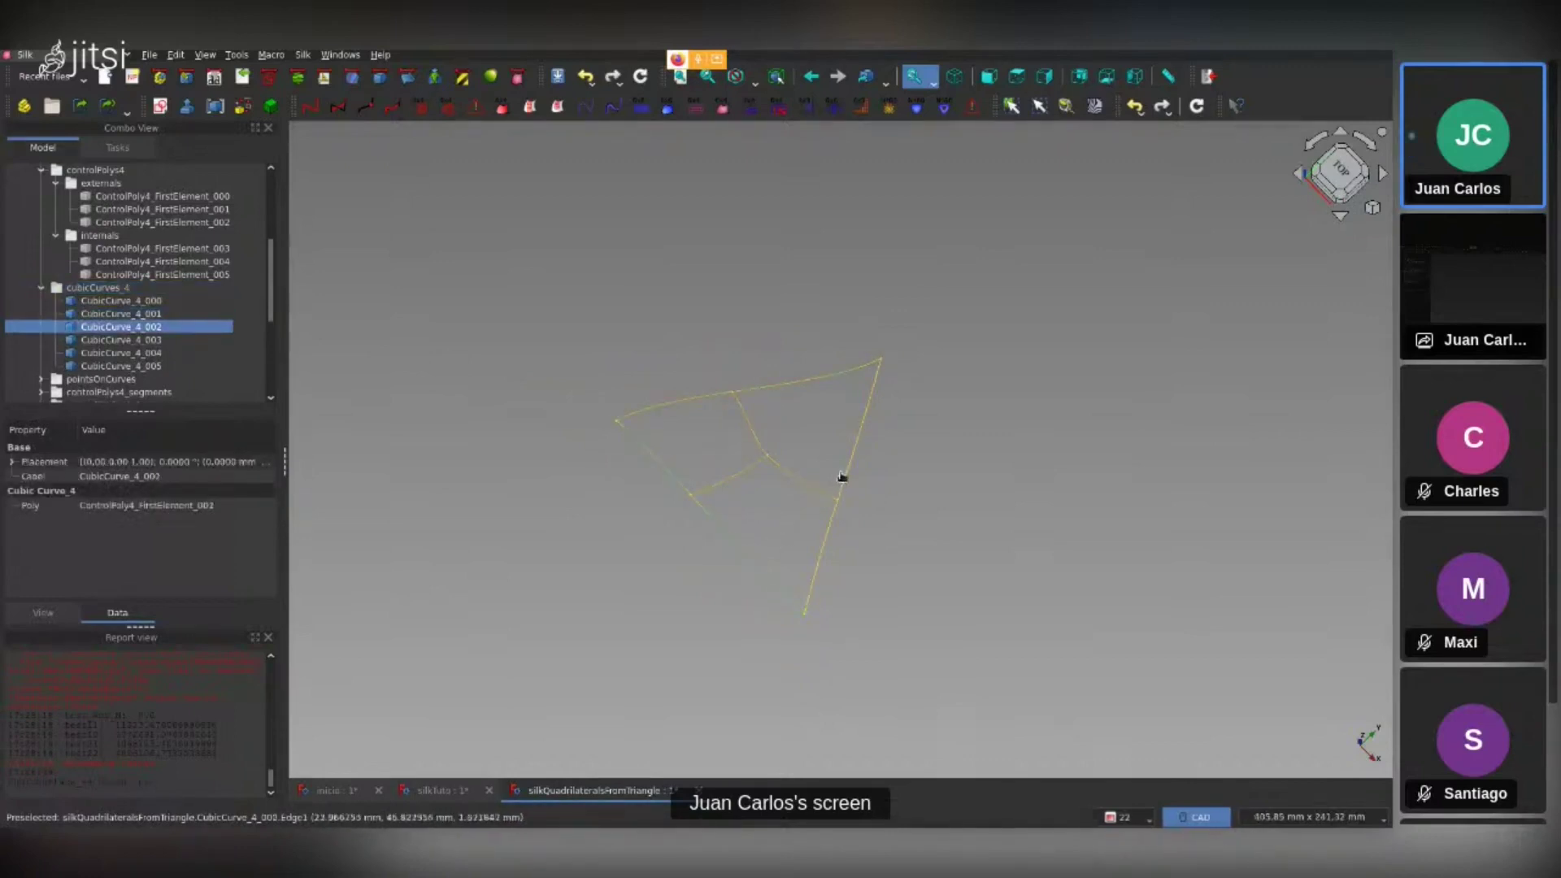
{"action": "left_click", "coordinate": [840, 477]}
{"action": "scroll", "coordinate": [124, 297], "scroll_direction": "down", "scroll_amount": 2}
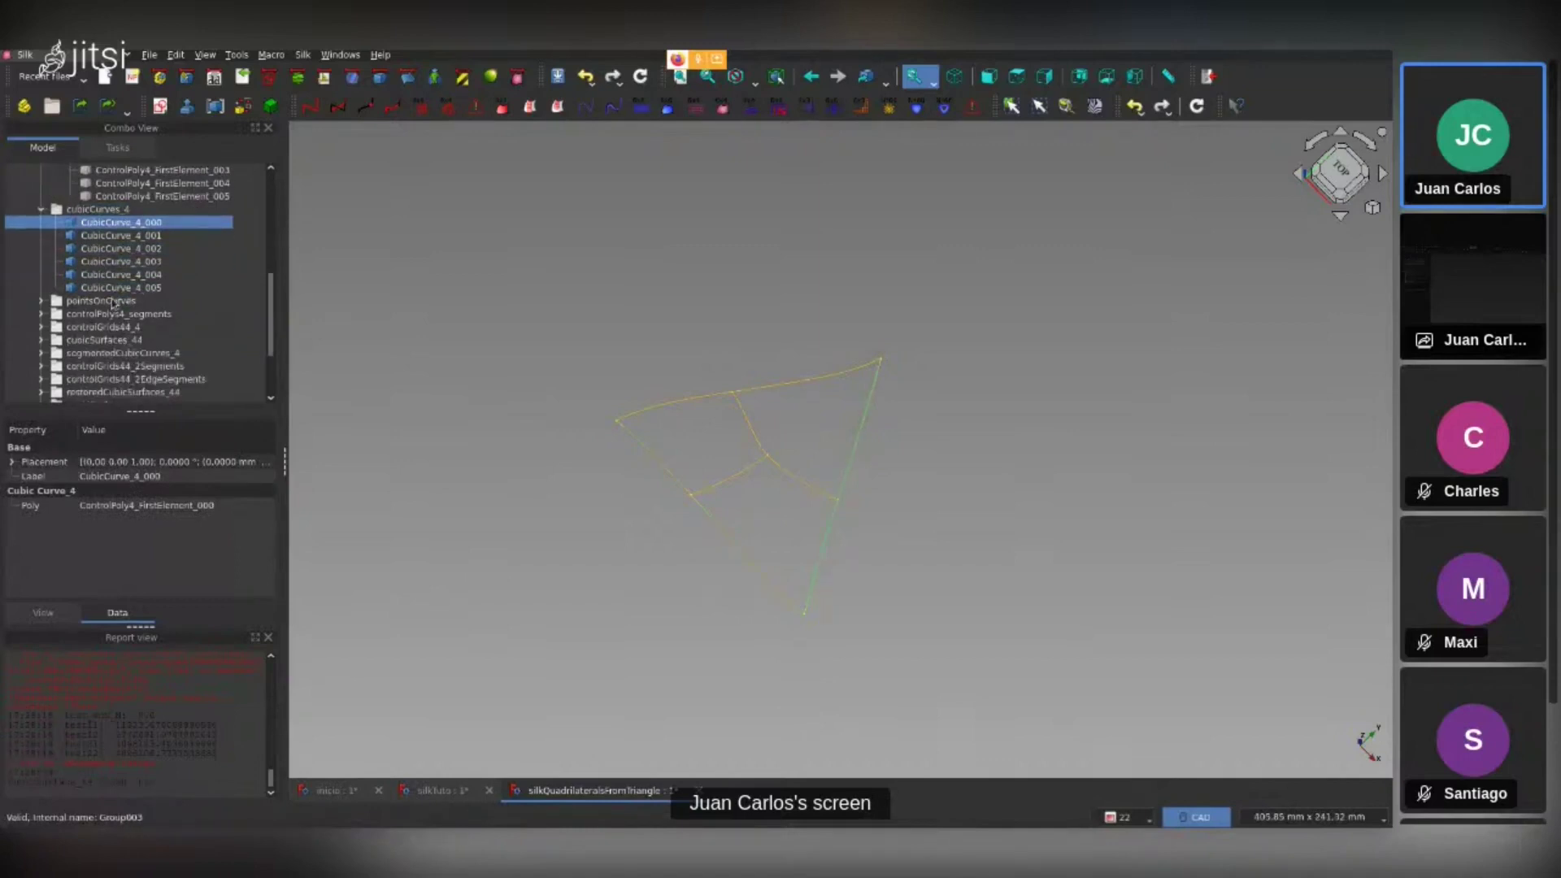
{"action": "left_click", "coordinate": [122, 300]}
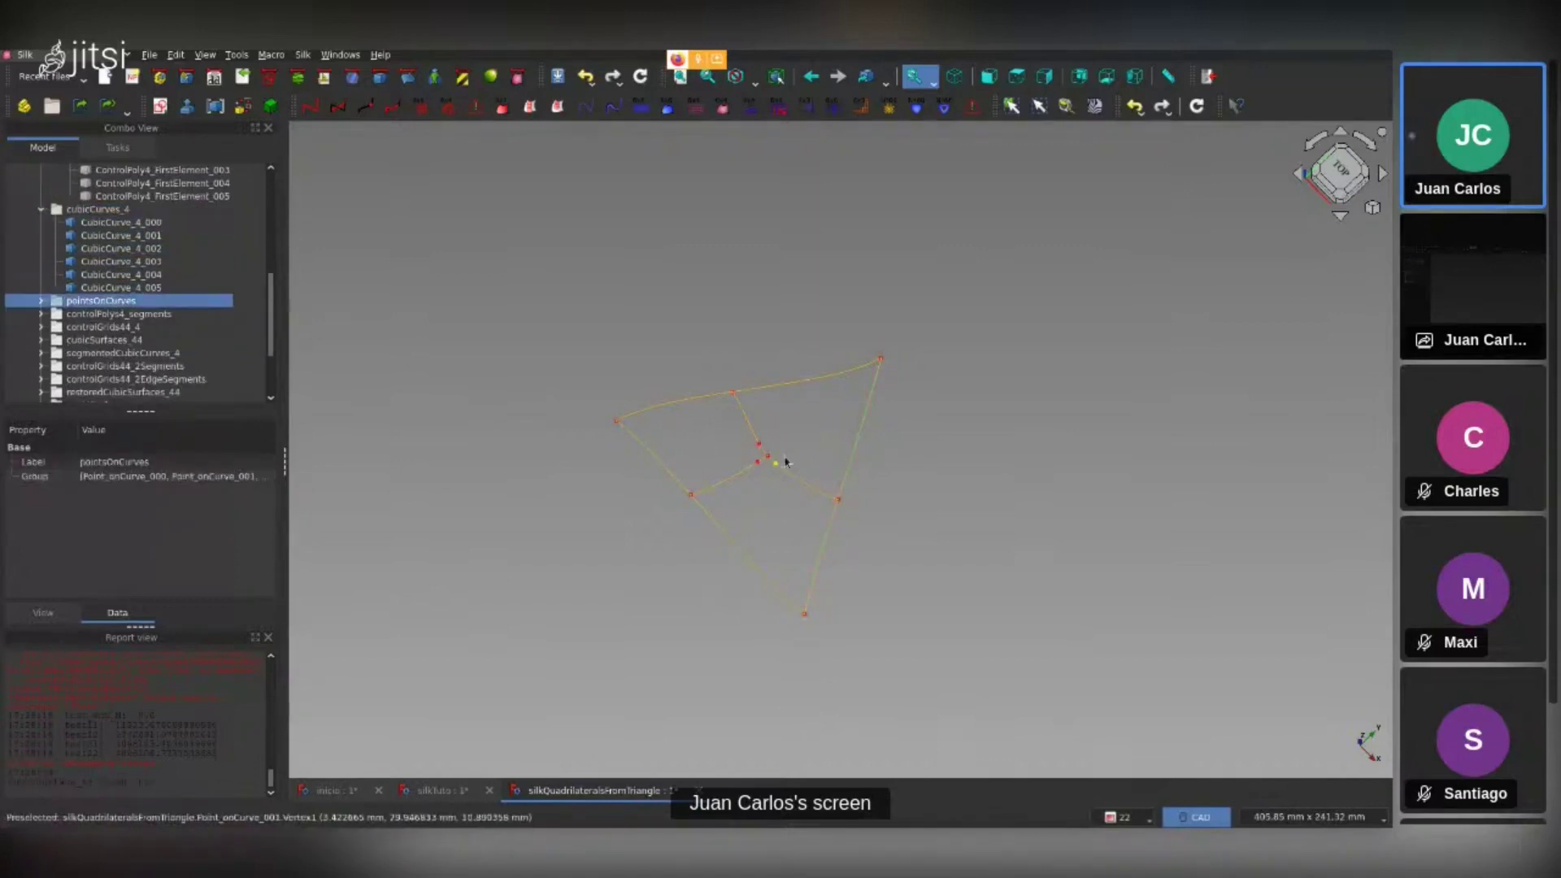
{"action": "left_click", "coordinate": [808, 446]}
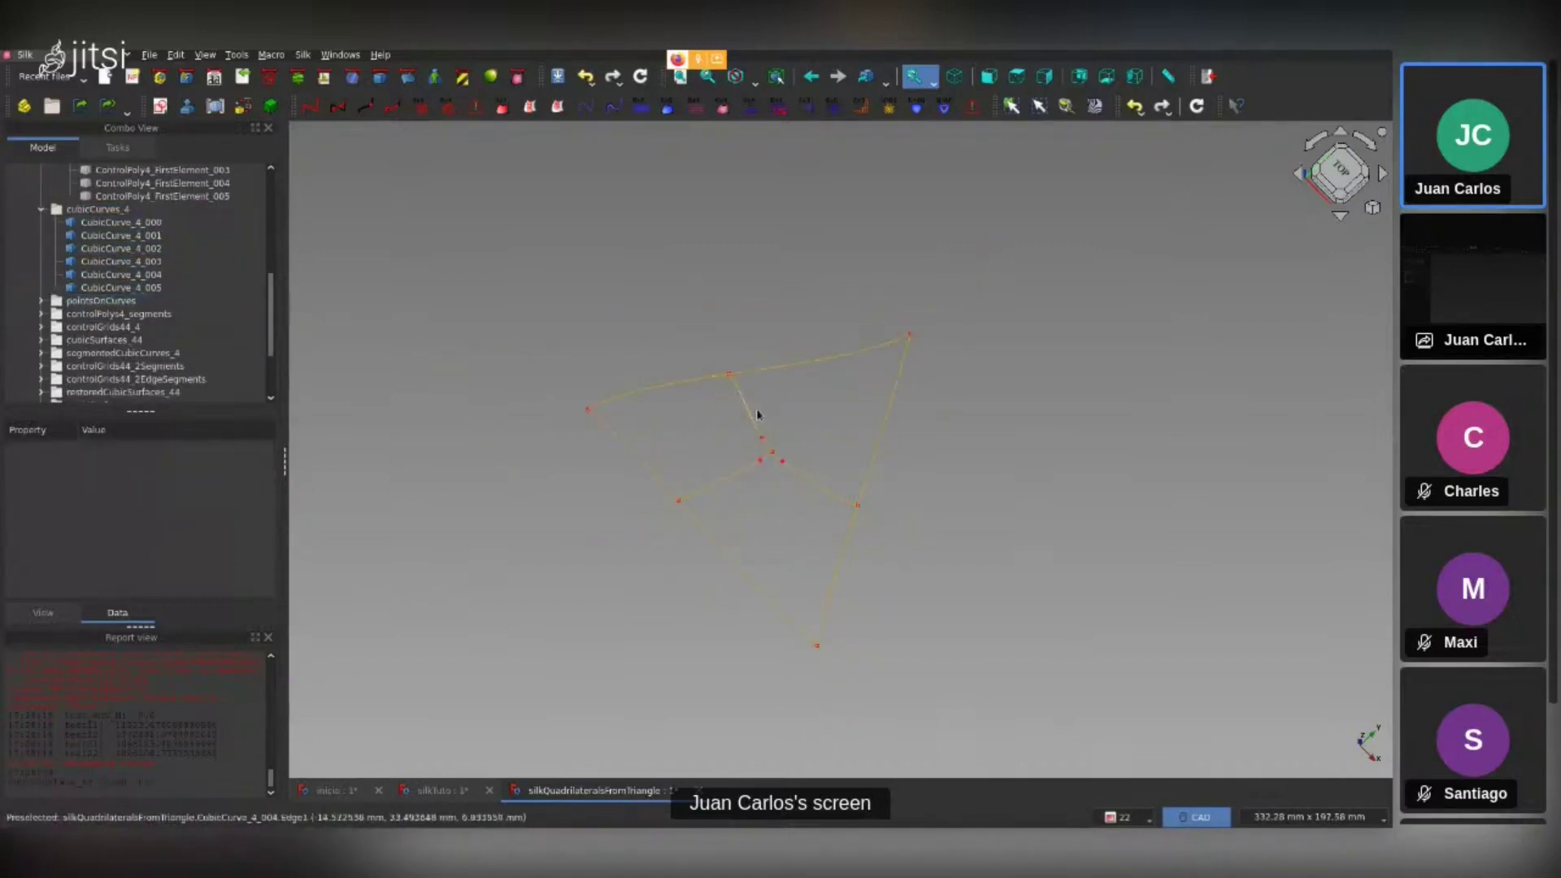
Inspect inner curve CubicCurve_4_003 and top curve CubicCurve_4_001, then select pointsOnCurves
{"action": "left_click", "coordinate": [753, 421]}
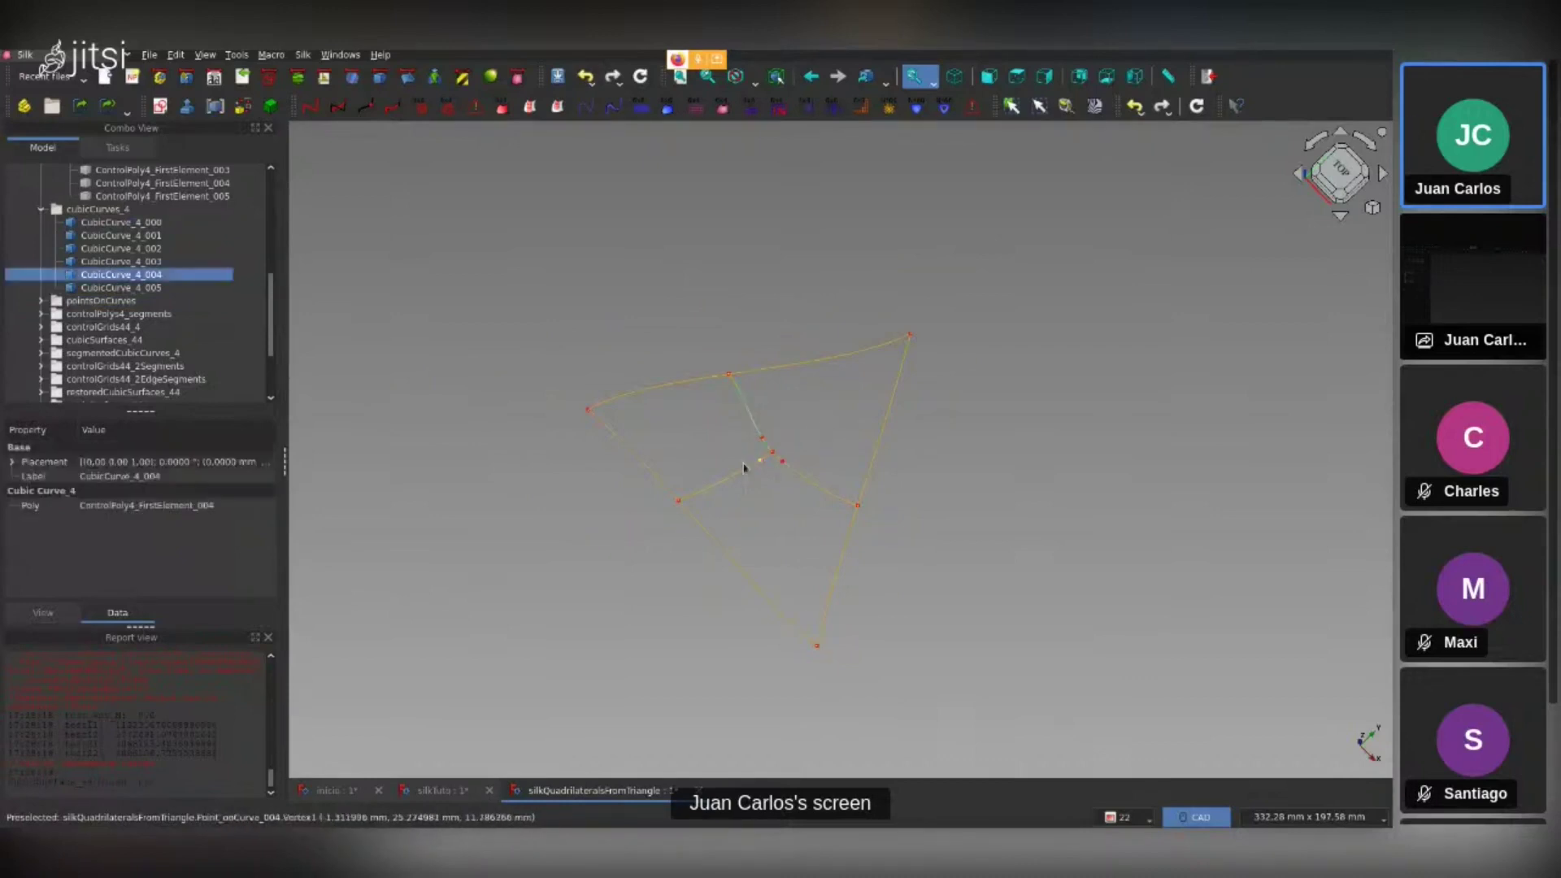
{"action": "left_click", "coordinate": [780, 474]}
{"action": "left_click", "coordinate": [825, 452]}
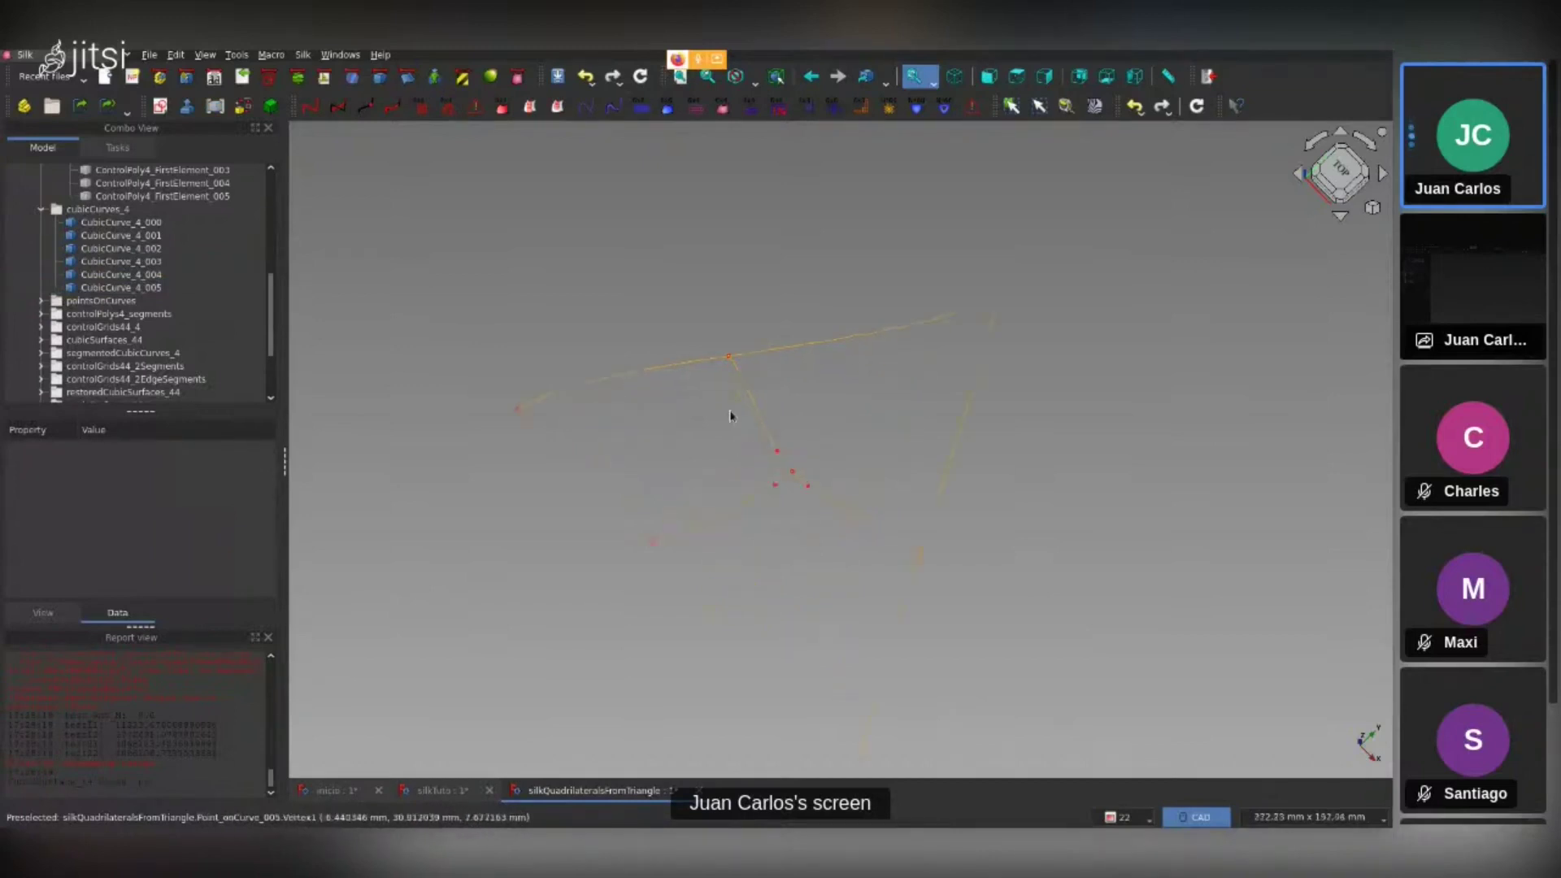
{"action": "left_click", "coordinate": [860, 325]}
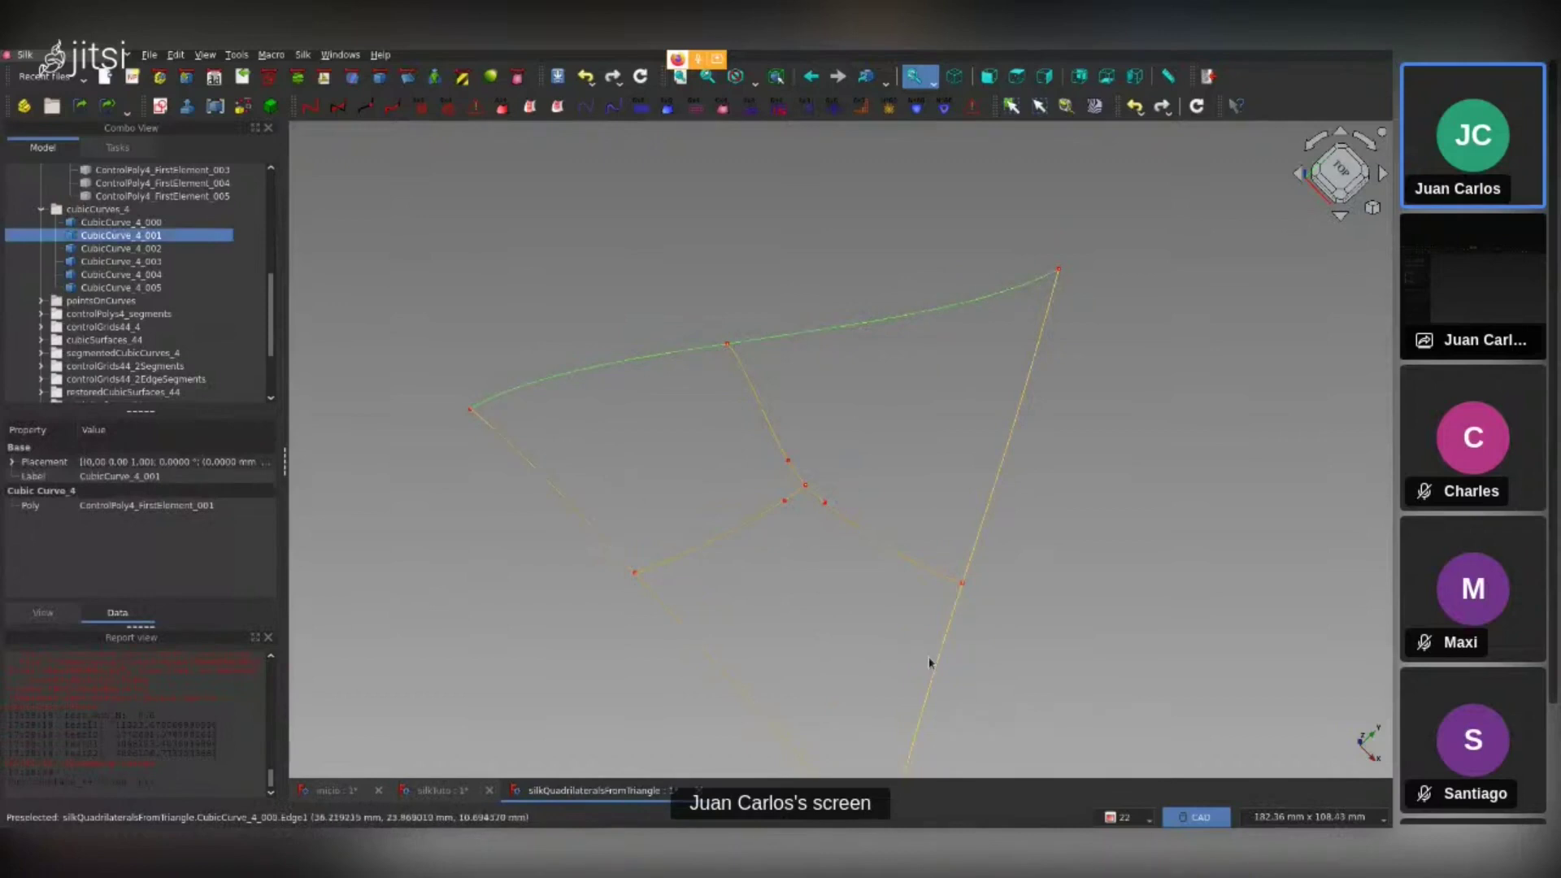
{"action": "left_click", "coordinate": [829, 439]}
{"action": "middle_click_drag", "start_coordinate": [764, 406], "coordinate": [795, 516]}
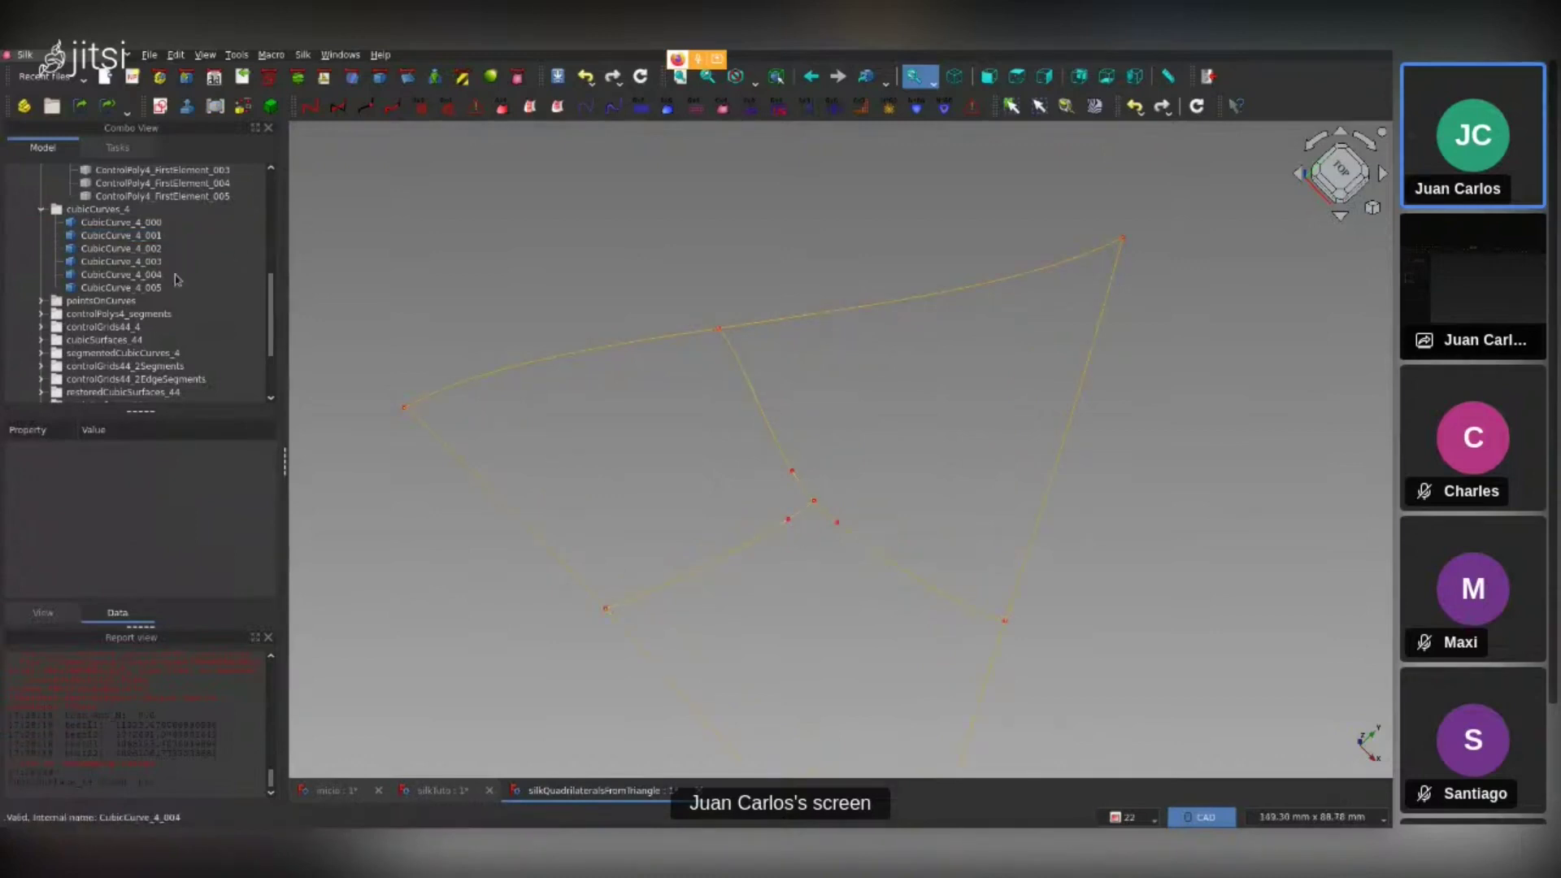
{"action": "left_click", "coordinate": [114, 303]}
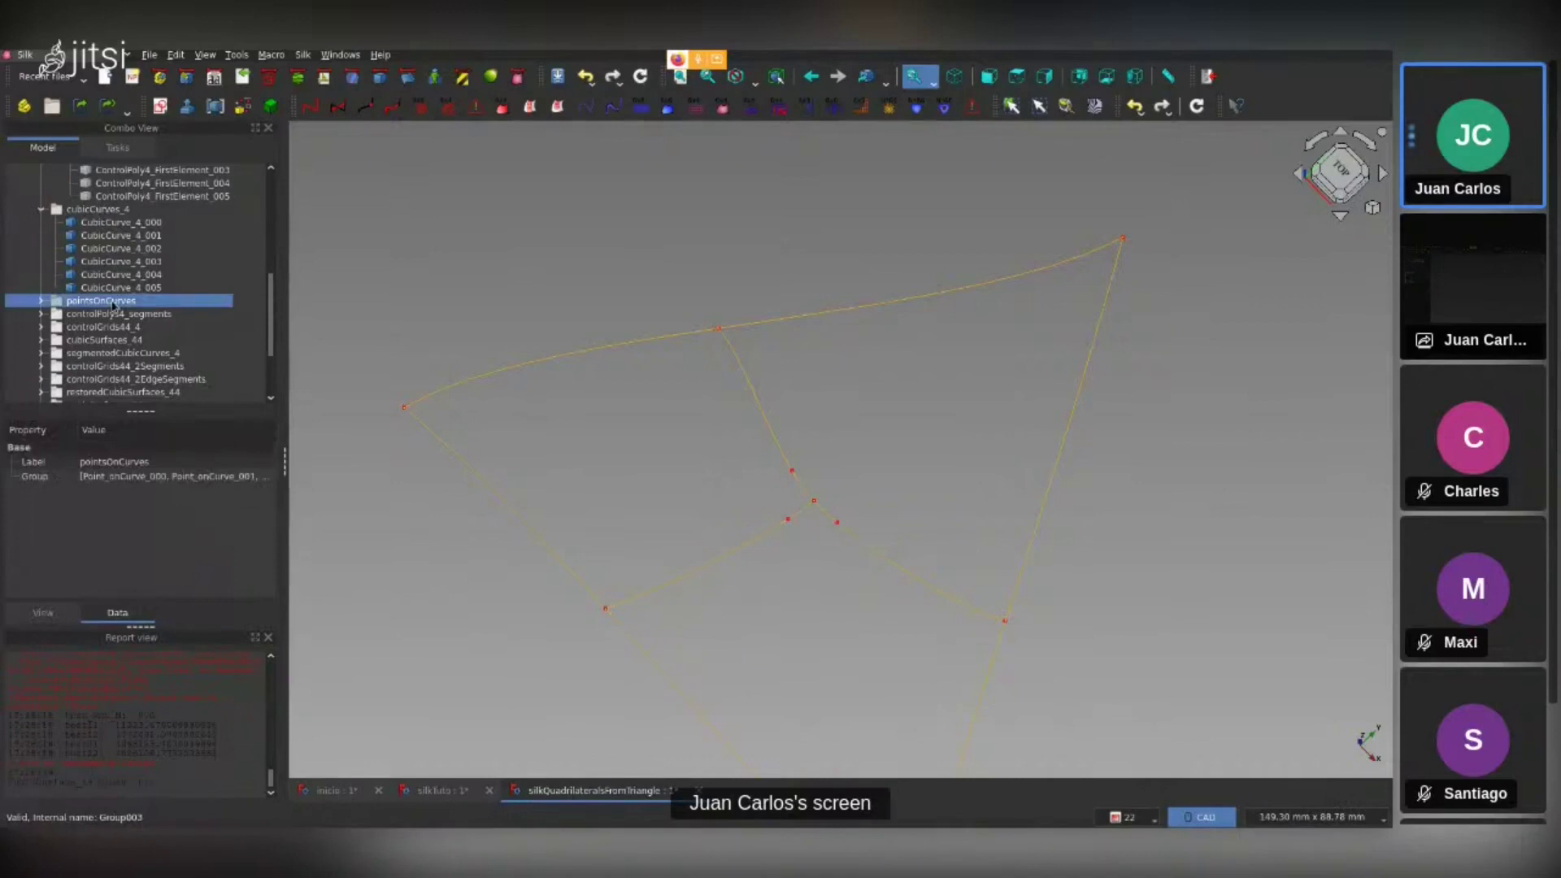
Select controlPolys4_segments and orbit and zoom the curve triangle to new angles
{"action": "left_click", "coordinate": [115, 317]}
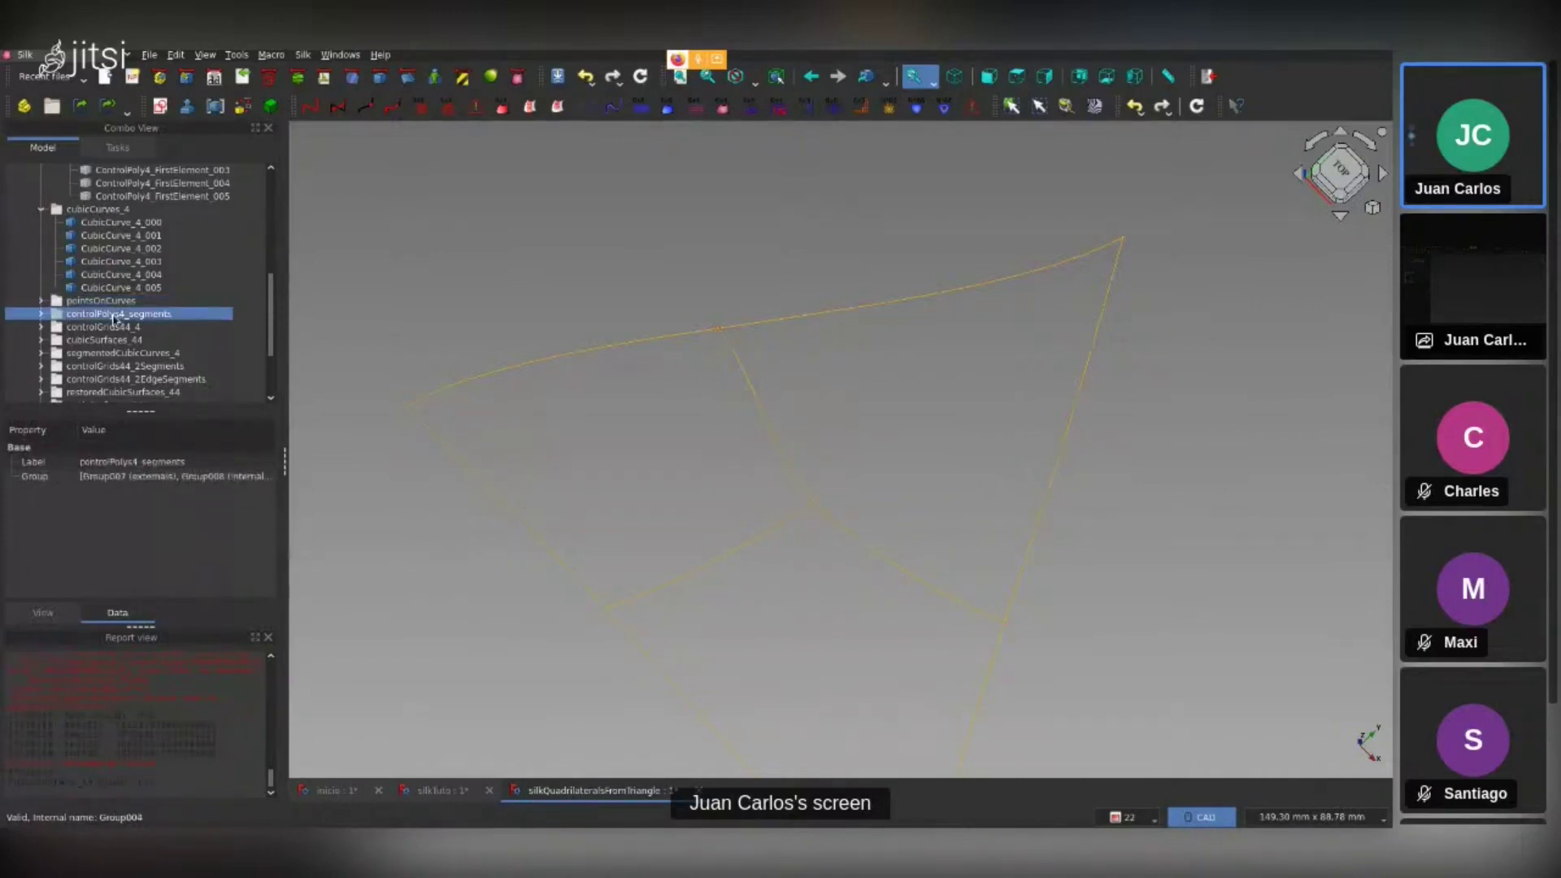
{"action": "scroll", "coordinate": [861, 386], "scroll_direction": "down", "scroll_amount": 3}
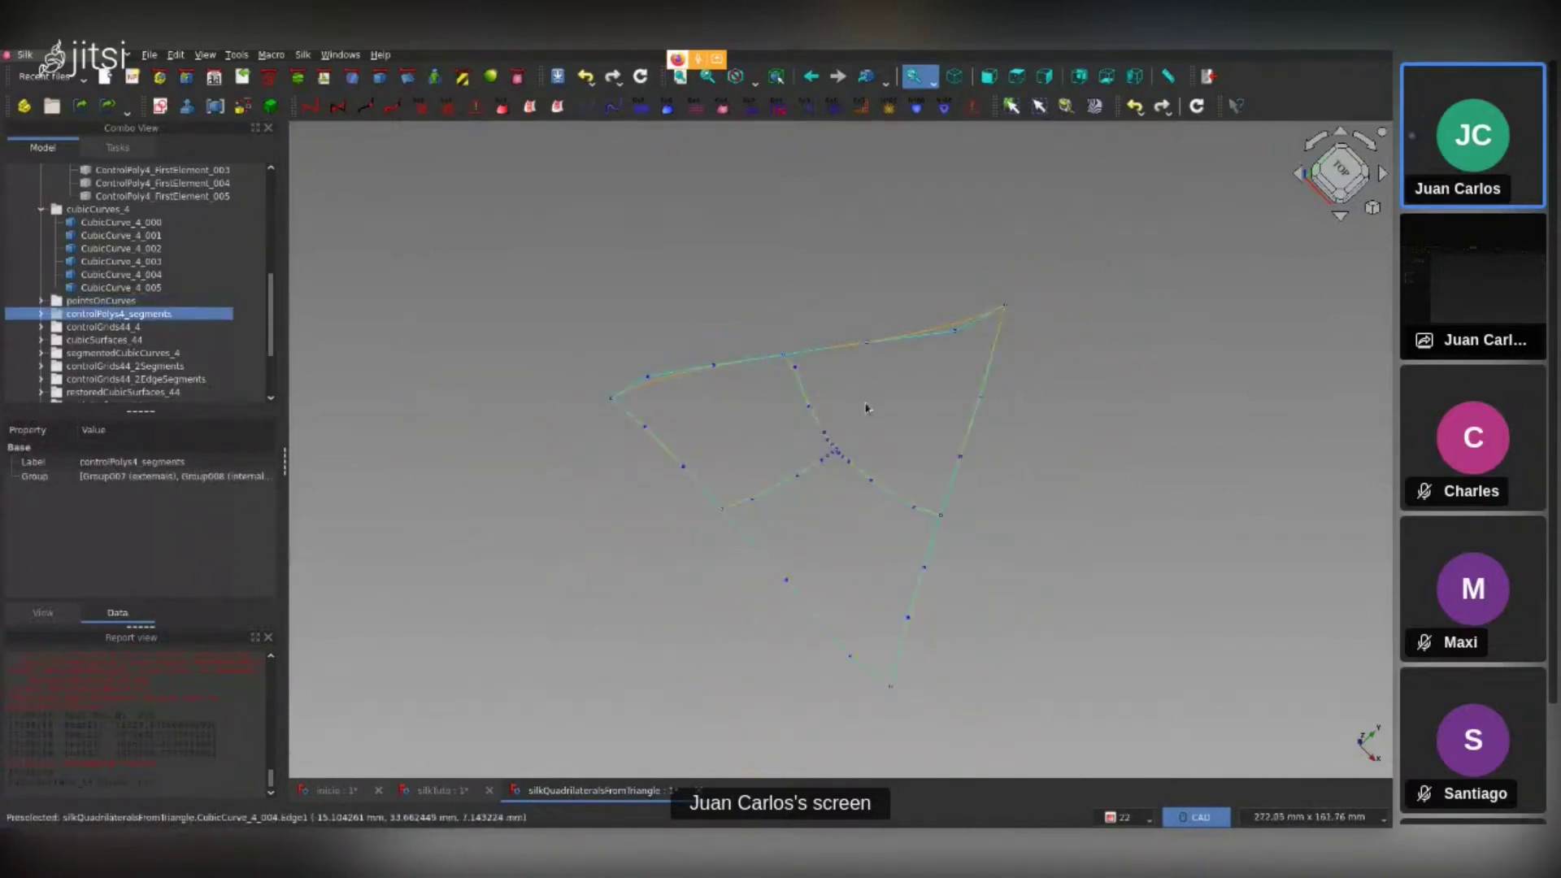
{"action": "mouse_move", "coordinate": [909, 452]}
{"action": "middle_mouse_down"}
{"action": "mouse_move", "coordinate": [945, 335]}
{"action": "mouse_move", "coordinate": [1080, 402]}
{"action": "mouse_move", "coordinate": [1080, 480]}
{"action": "middle_mouse_up"}
{"action": "scroll", "coordinate": [821, 470], "scroll_direction": "up", "scroll_amount": 3}
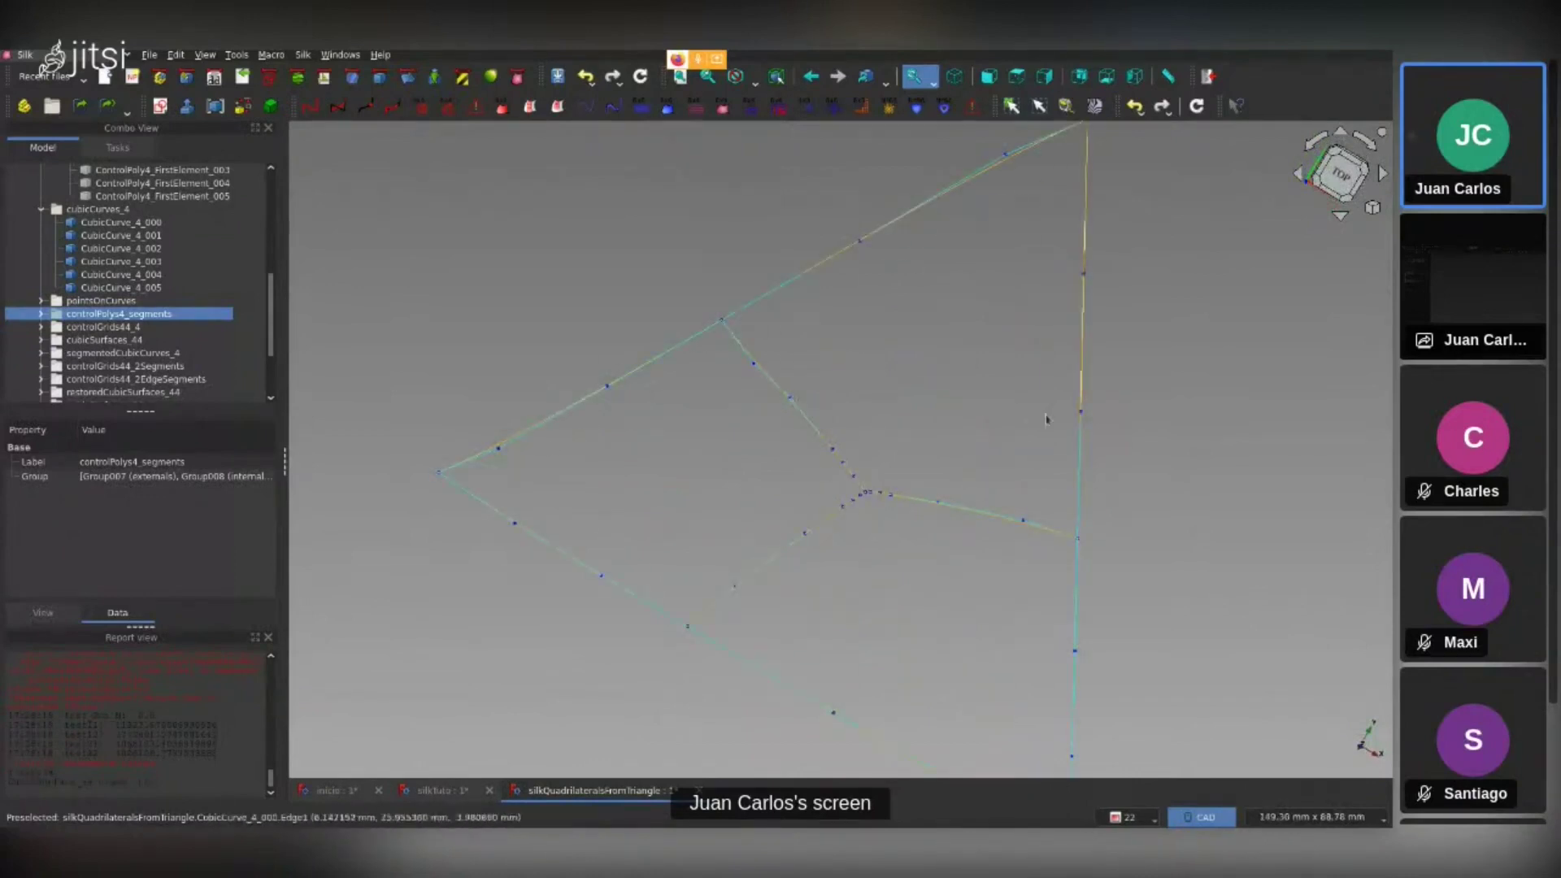
{"action": "scroll", "coordinate": [1099, 438], "scroll_direction": "down", "scroll_amount": 4}
{"action": "middle_click_drag", "start_coordinate": [1026, 429], "coordinate": [1208, 435]}
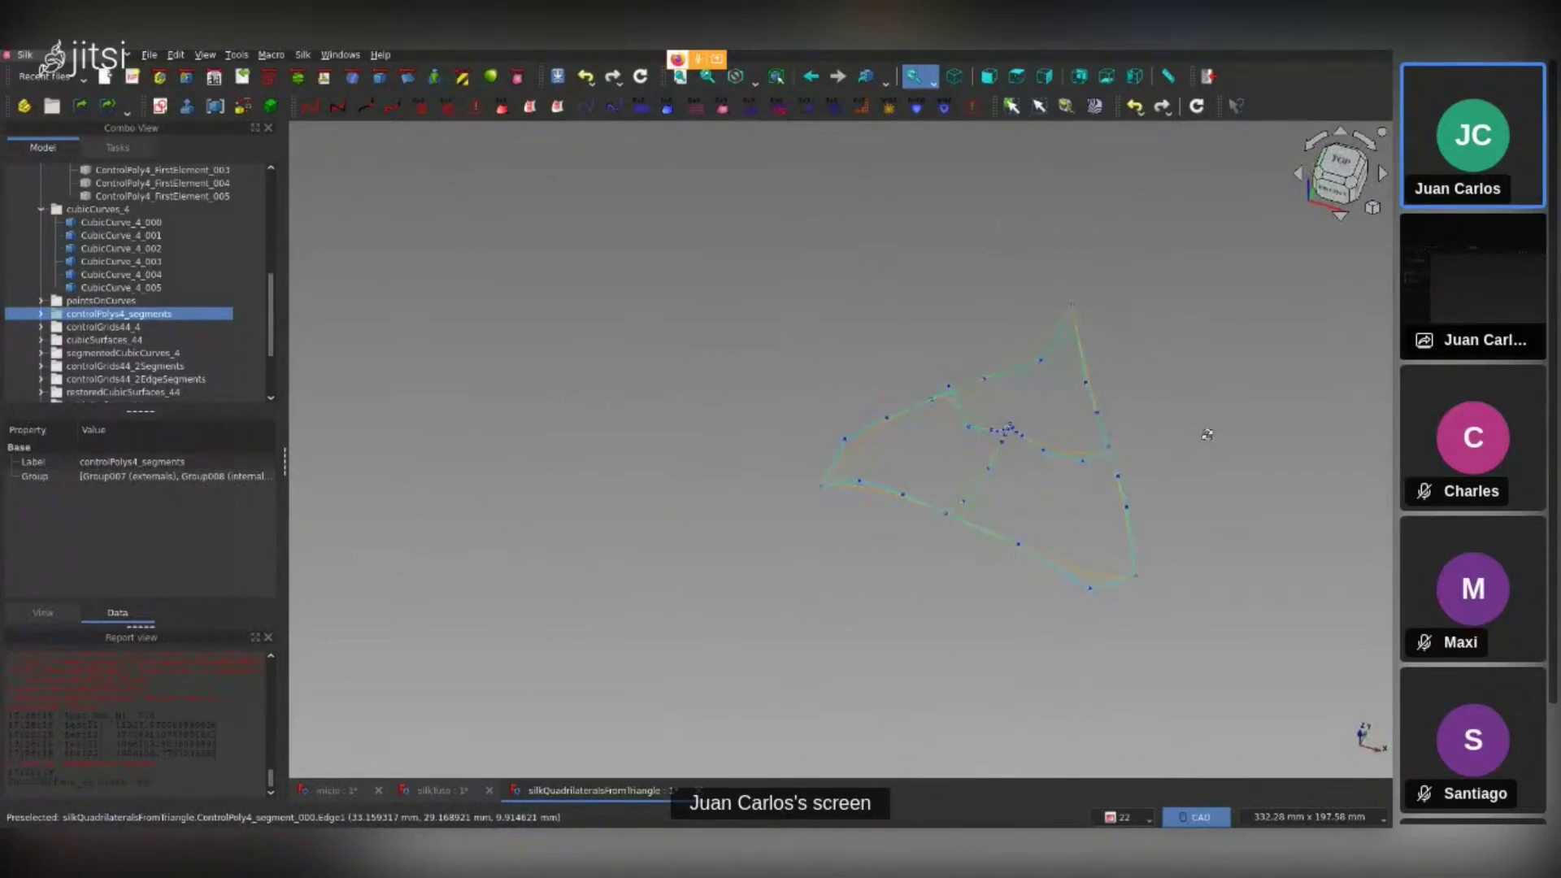
{"action": "scroll", "coordinate": [1029, 461], "scroll_direction": "up", "scroll_amount": 1}
{"action": "scroll", "coordinate": [1032, 434], "scroll_direction": "up", "scroll_amount": 2}
{"action": "scroll", "coordinate": [944, 411], "scroll_direction": "up", "scroll_amount": 2}
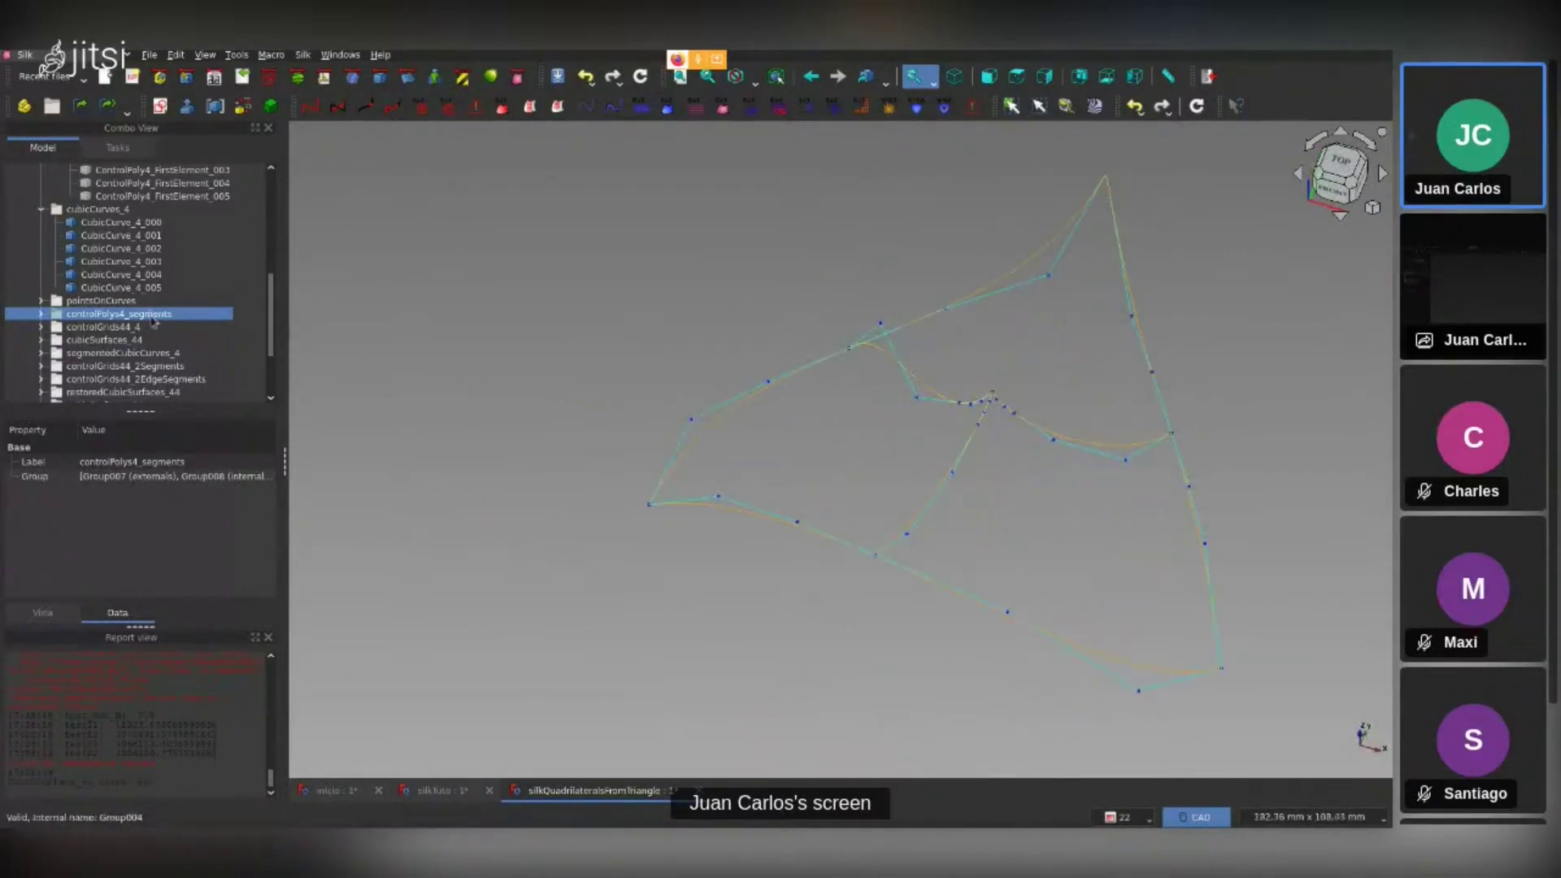
{"action": "mouse_move", "coordinate": [983, 447]}
{"action": "middle_mouse_down"}
{"action": "mouse_move", "coordinate": [979, 534]}
{"action": "mouse_move", "coordinate": [863, 343]}
{"action": "middle_mouse_up"}
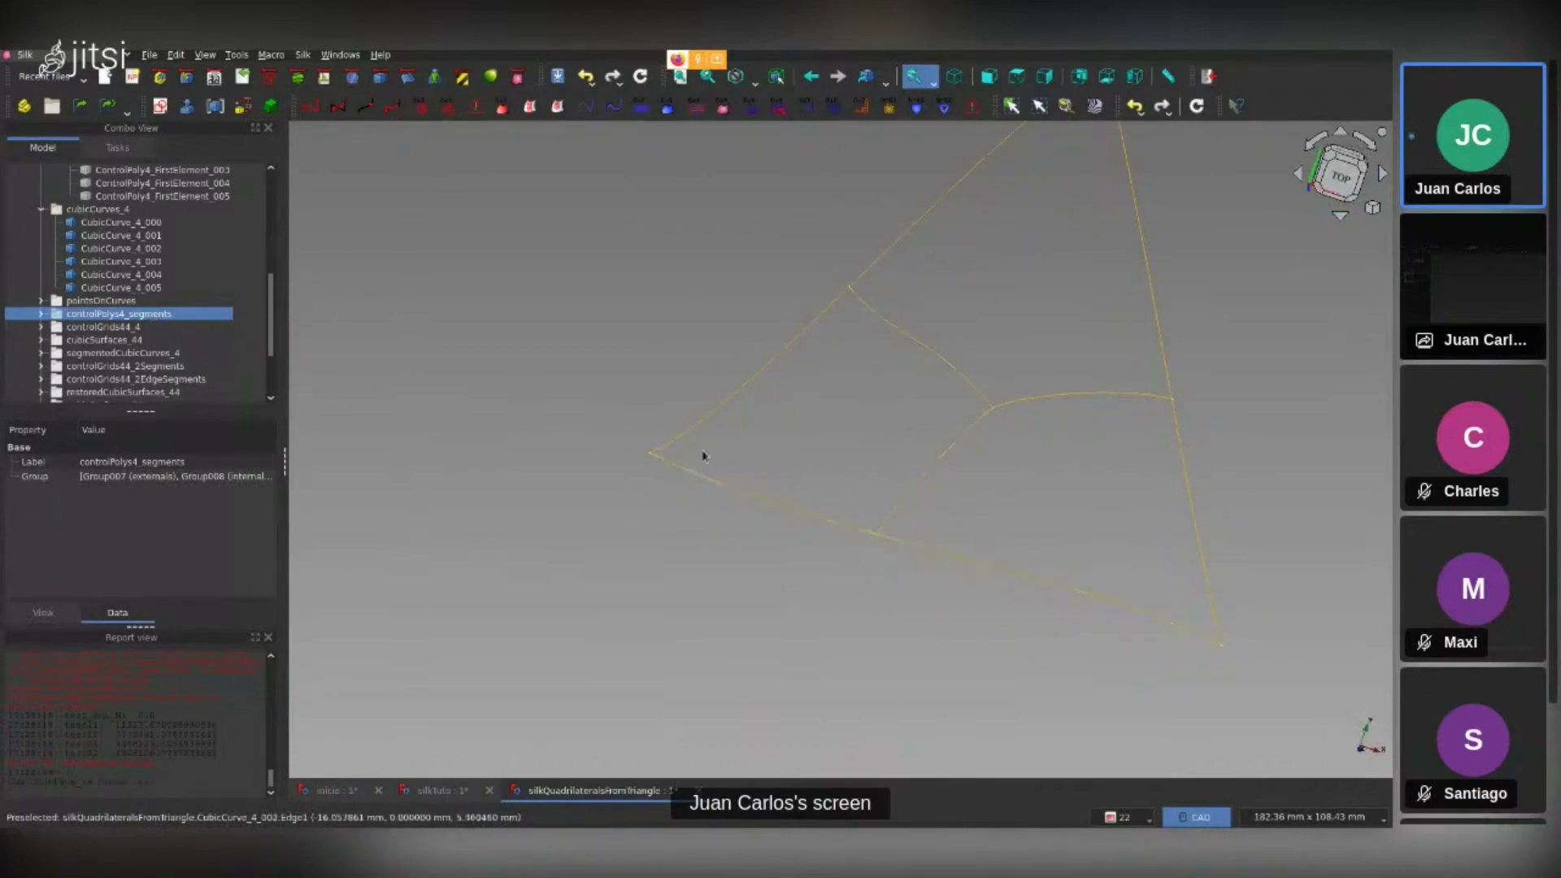
{"action": "mouse_move", "coordinate": [1013, 450]}
{"action": "middle_mouse_down"}
{"action": "mouse_move", "coordinate": [771, 495]}
{"action": "mouse_move", "coordinate": [996, 455]}
{"action": "mouse_move", "coordinate": [989, 411]}
{"action": "mouse_move", "coordinate": [886, 285]}
{"action": "middle_mouse_up"}
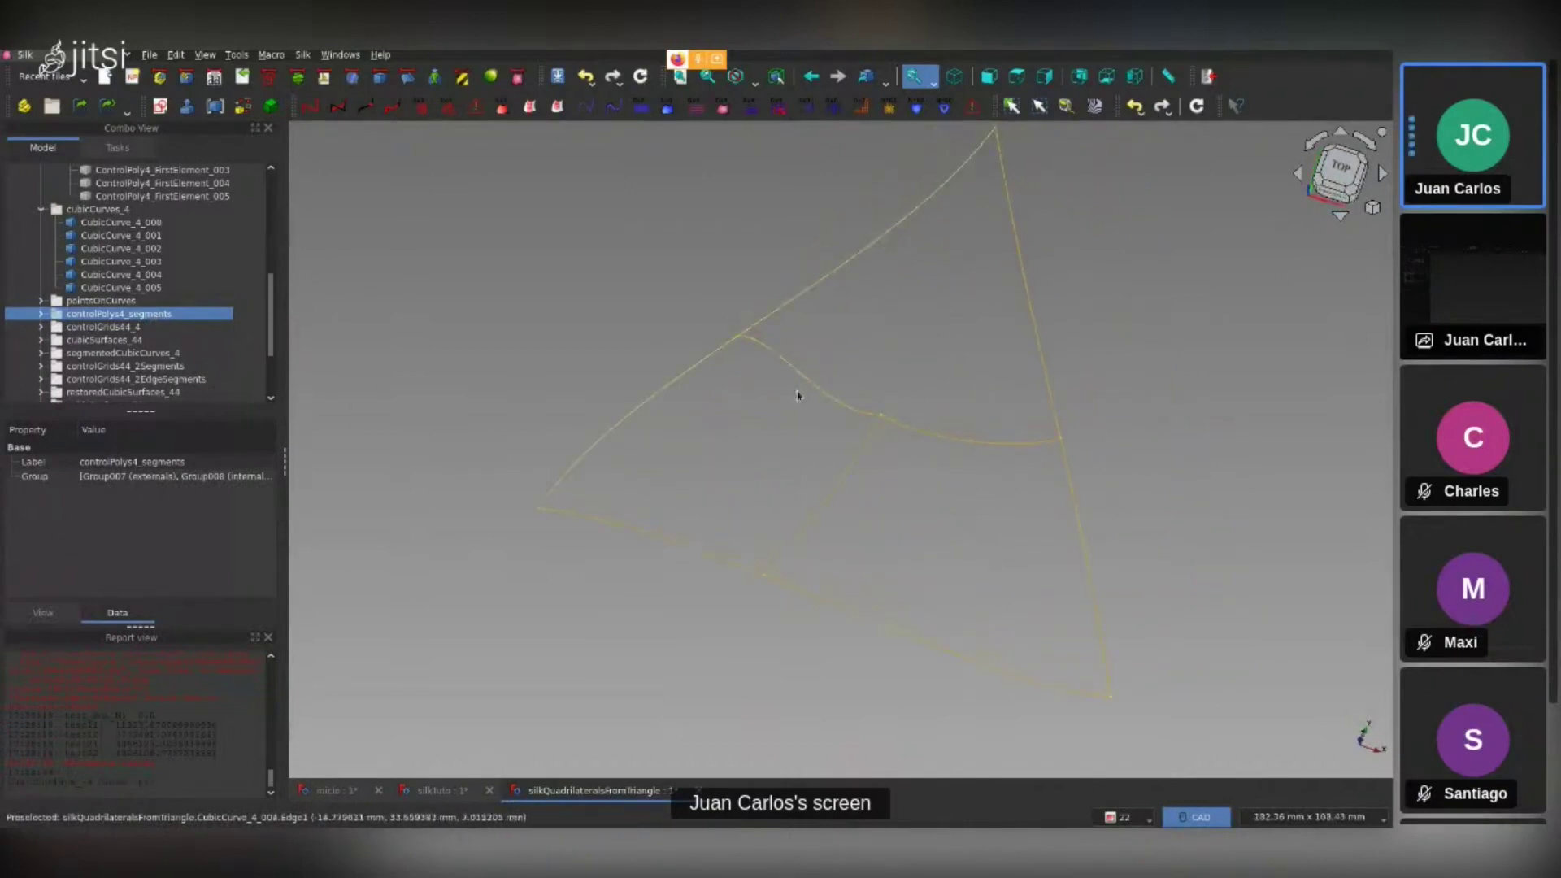
{"action": "scroll", "coordinate": [943, 513], "scroll_direction": "down", "scroll_amount": 5}
{"action": "scroll", "coordinate": [976, 460], "scroll_direction": "up", "scroll_amount": 3}
{"action": "scroll", "coordinate": [978, 540], "scroll_direction": "down", "scroll_amount": 3}
{"action": "scroll", "coordinate": [979, 539], "scroll_direction": "up", "scroll_amount": 3}
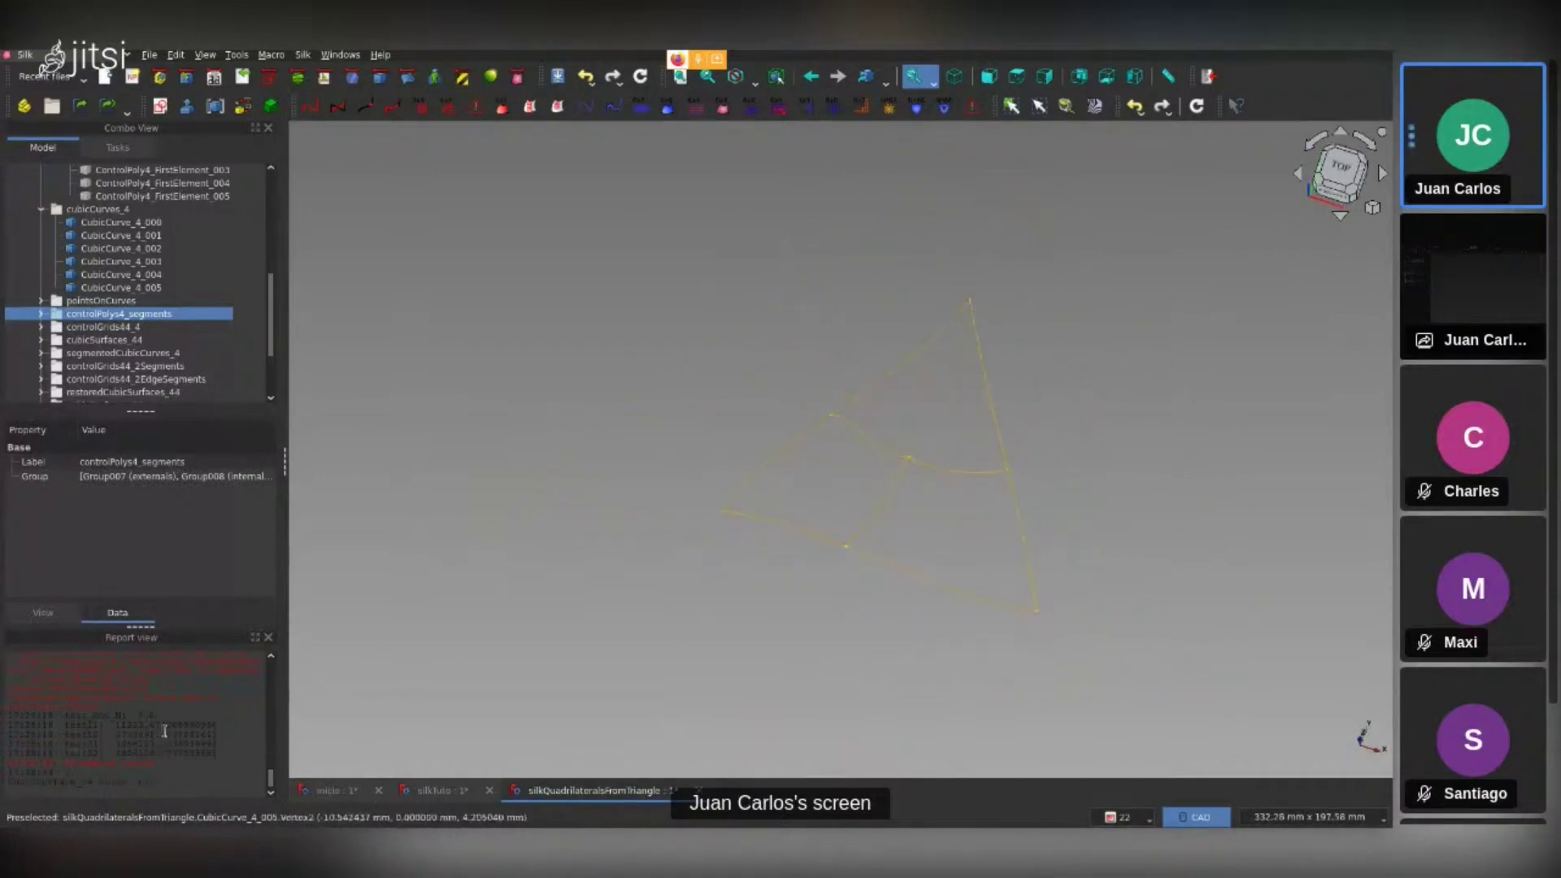
Clear the Report view log and reselect the controlPolys4_segments group
{"action": "right_click", "coordinate": [165, 731]}
{"action": "left_click", "coordinate": [195, 779]}
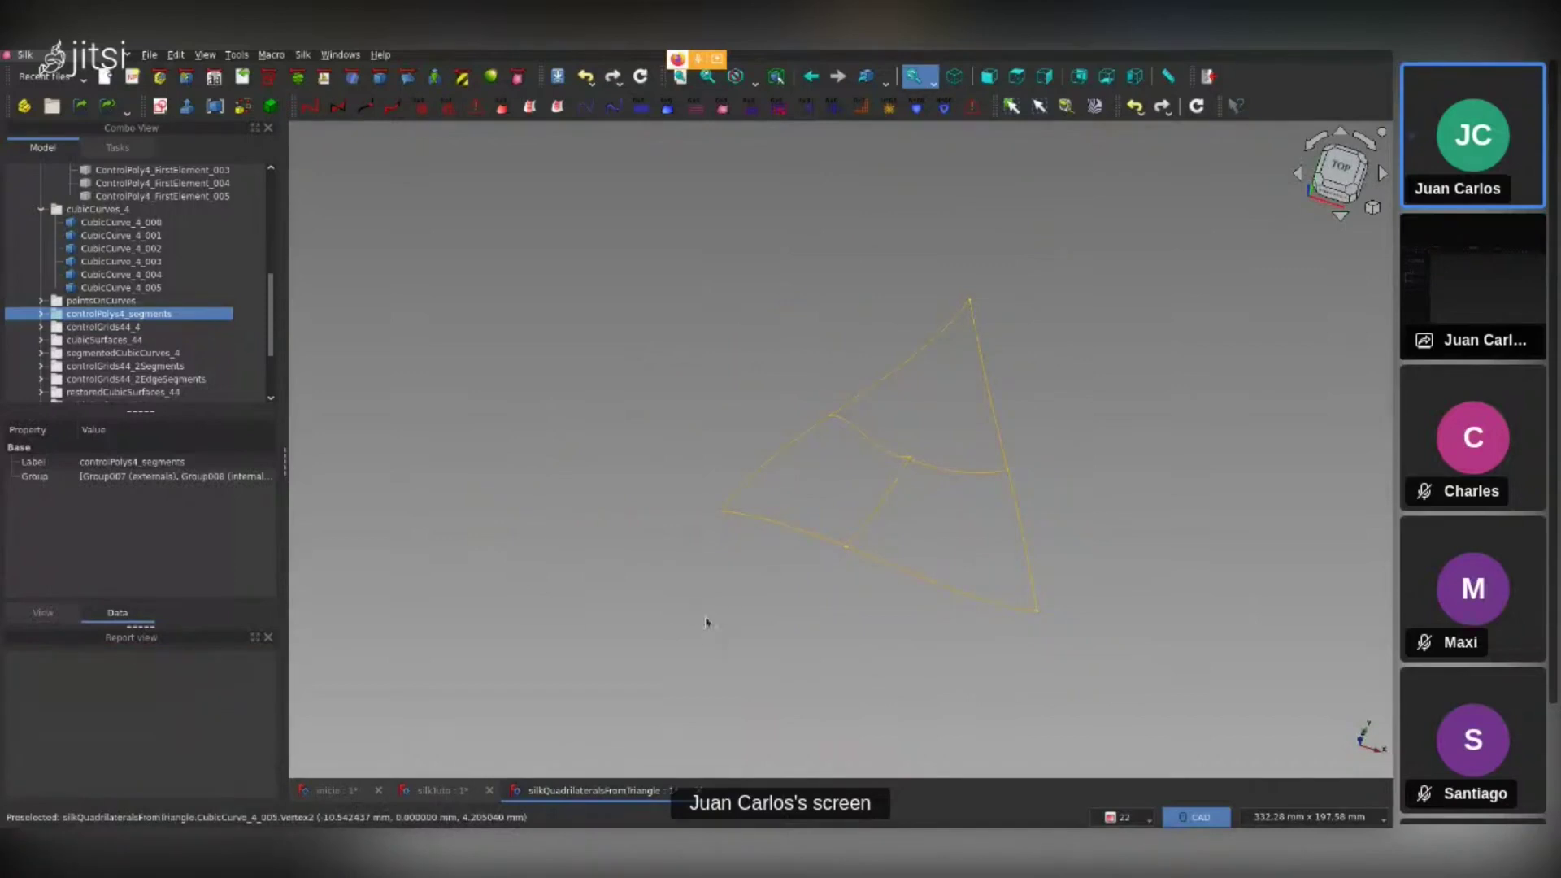
{"action": "left_click", "coordinate": [706, 623]}
{"action": "middle_click_drag", "start_coordinate": [705, 623], "coordinate": [916, 533]}
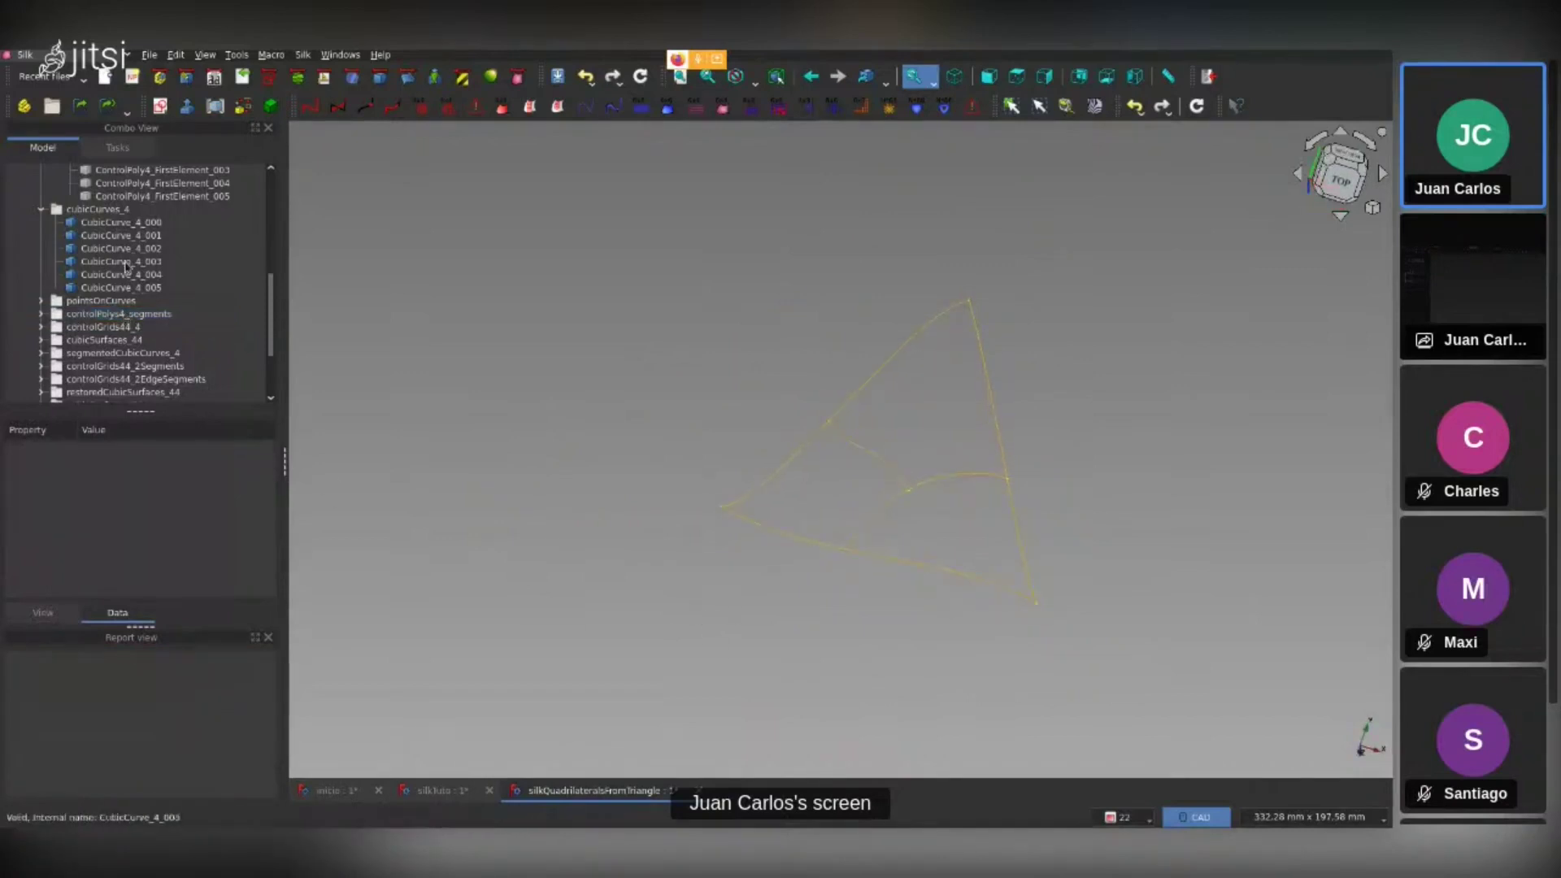
{"action": "scroll", "coordinate": [143, 301], "scroll_direction": "down", "scroll_amount": 1}
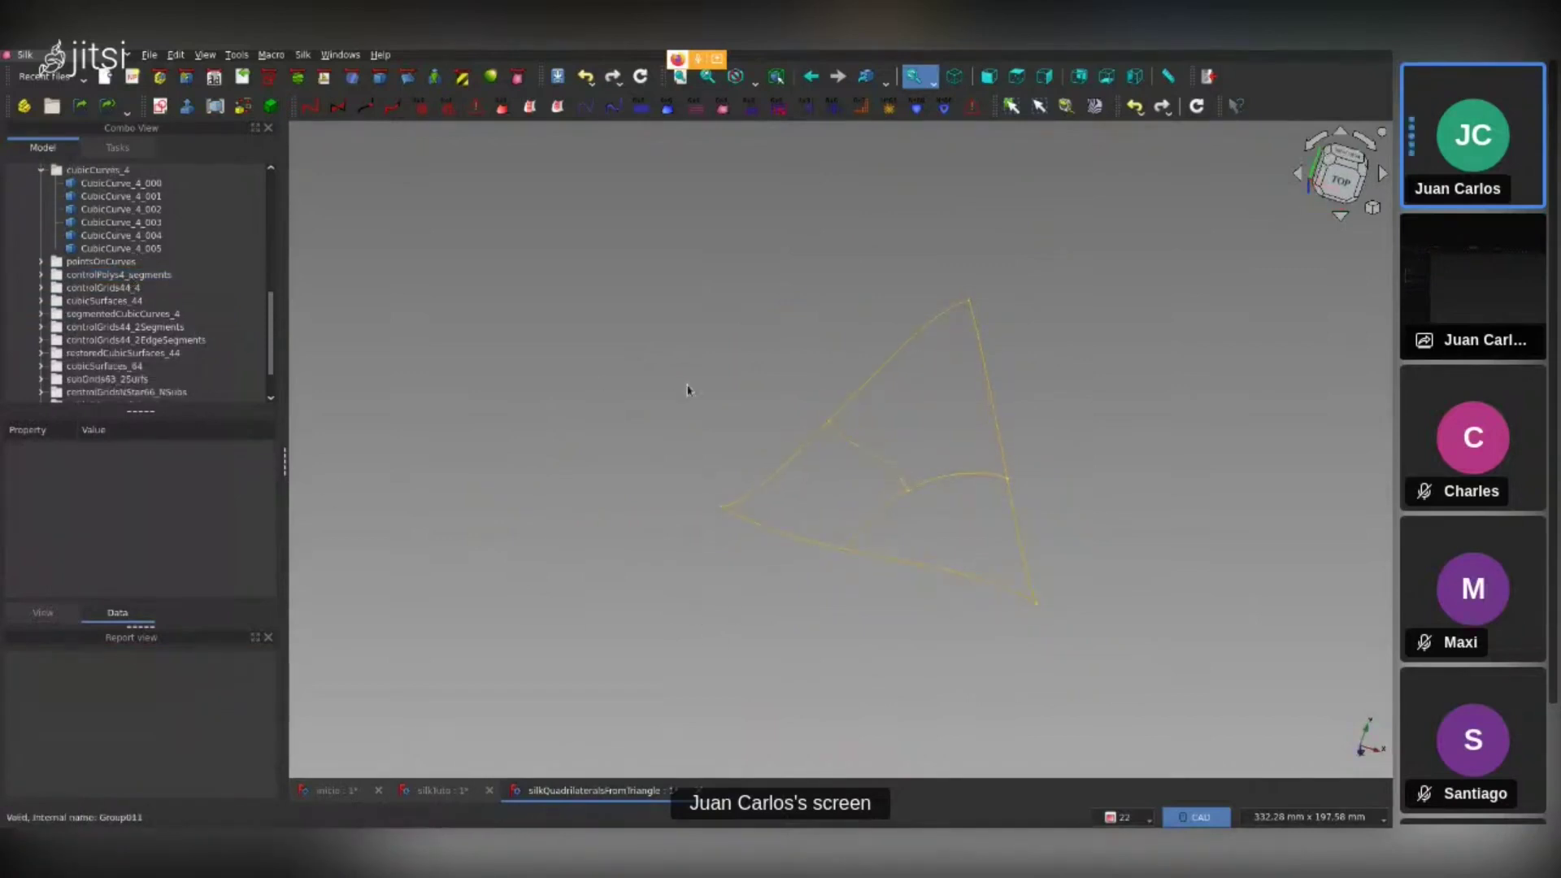
{"action": "scroll", "coordinate": [122, 313], "scroll_direction": "up", "scroll_amount": 1}
{"action": "left_click", "coordinate": [121, 313]}
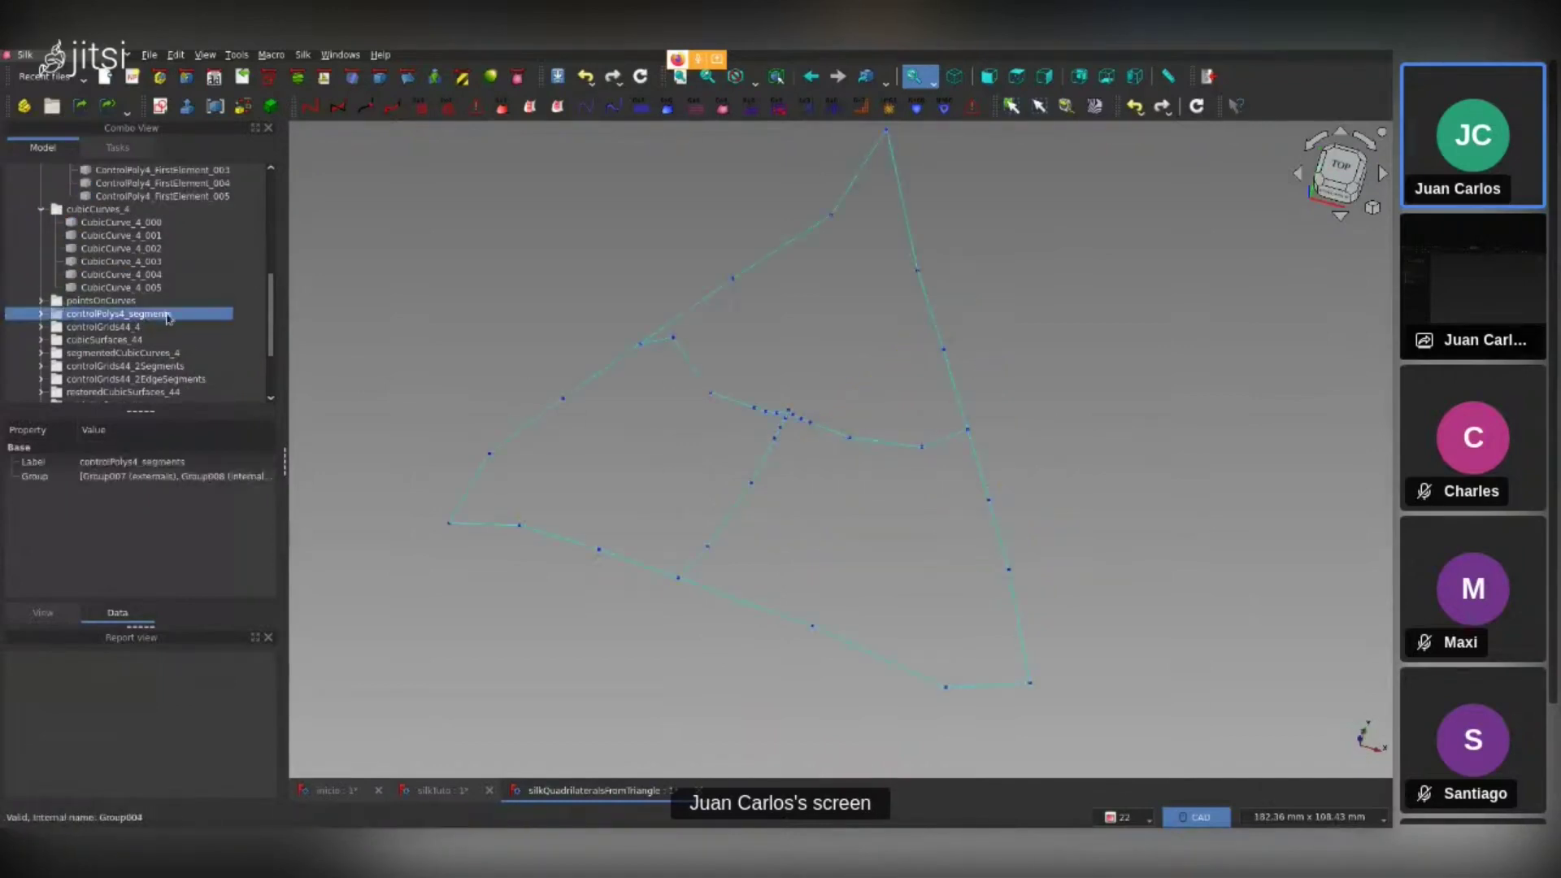
Show the controlPolys4_segments polygons and hide the controlGrids44_4 control grids
{"action": "key", "text": "space"}
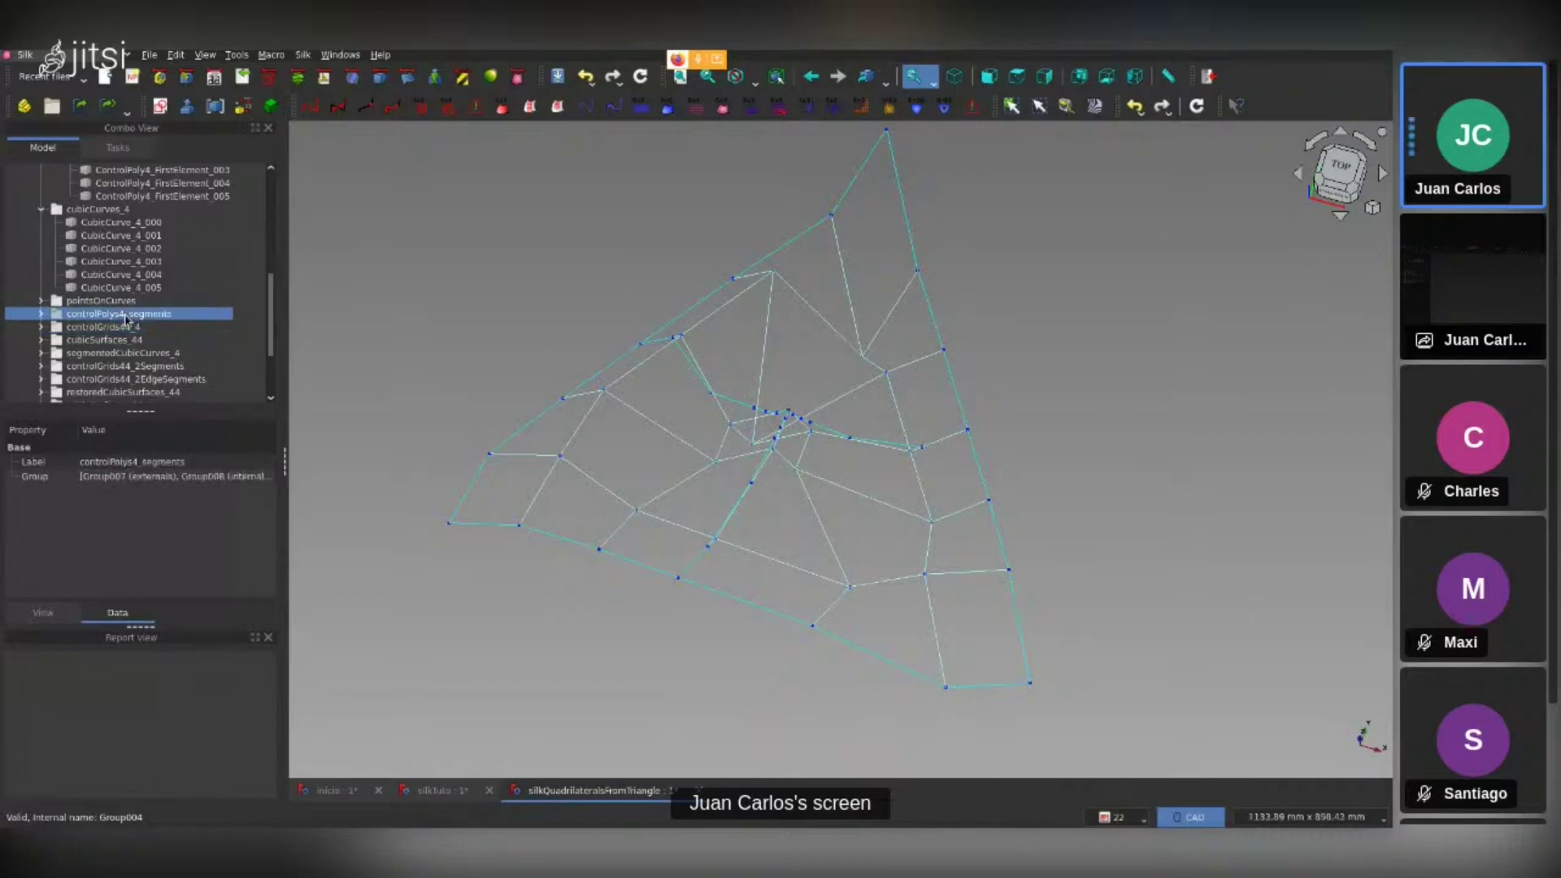
{"action": "left_click", "coordinate": [650, 425]}
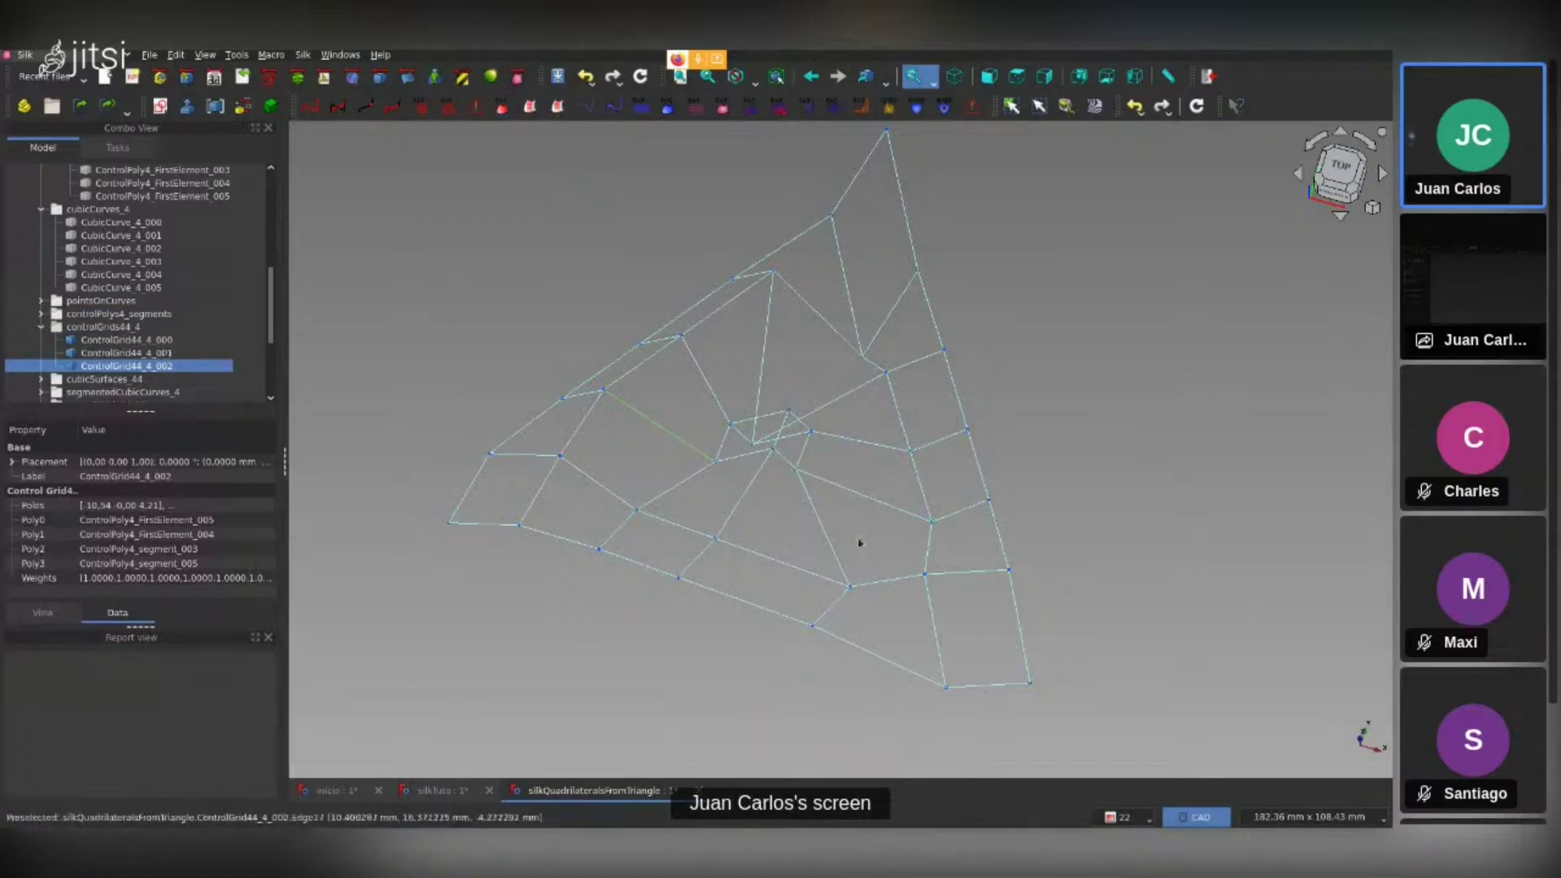
{"action": "left_click", "coordinate": [121, 328]}
{"action": "key", "text": "space"}
Show the cubicSurfaces_44 patches, orbit them front and top, then hide them again
{"action": "left_click", "coordinate": [120, 379]}
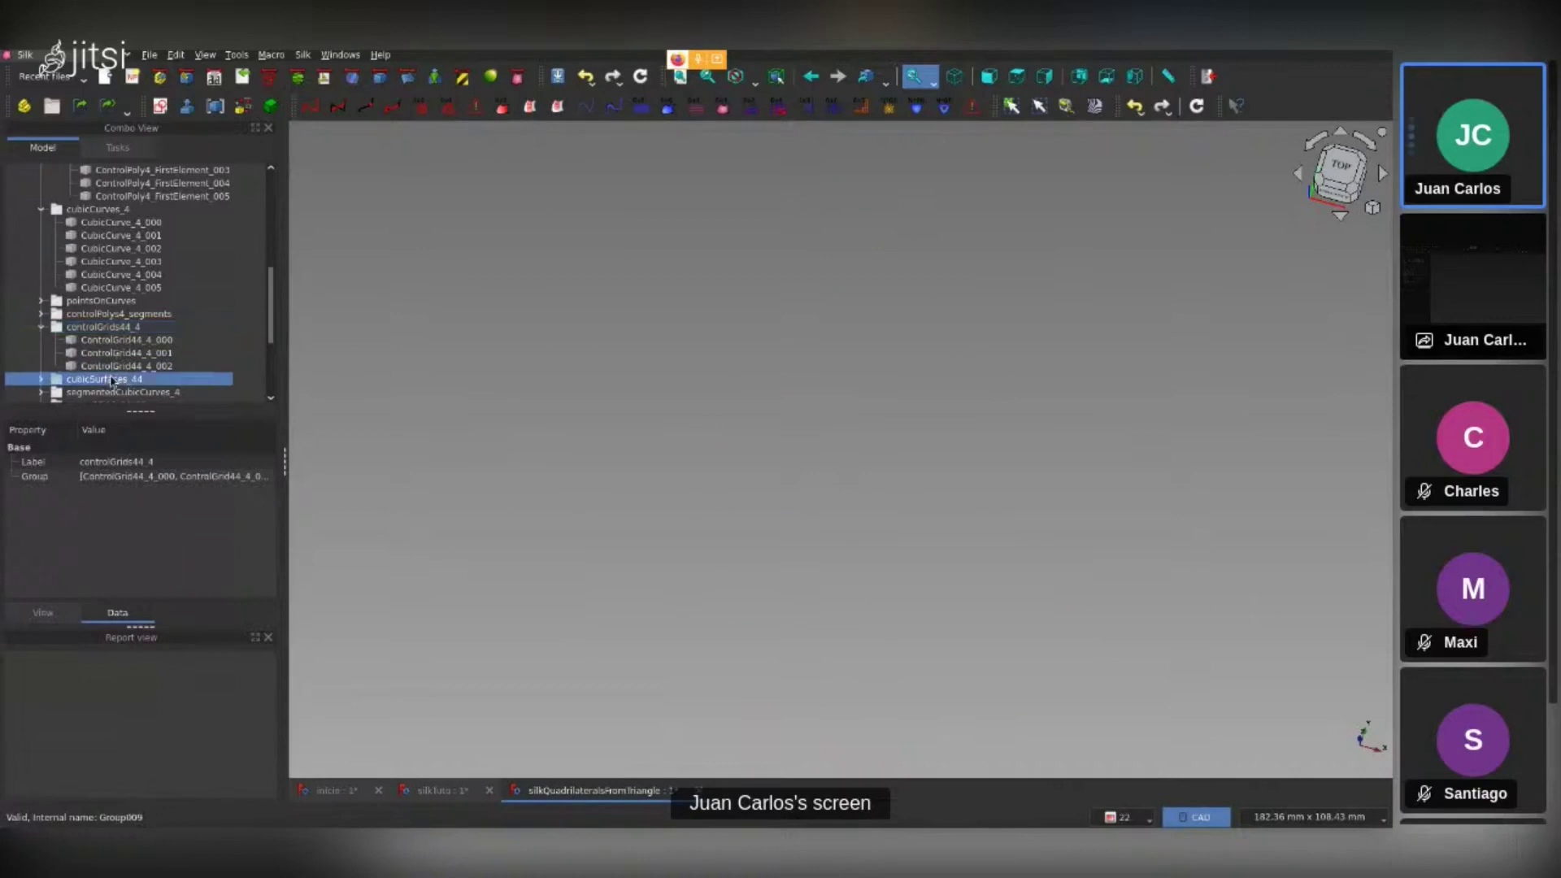
{"action": "key", "text": "space"}
{"action": "scroll", "coordinate": [781, 527], "scroll_direction": "down", "scroll_amount": 3}
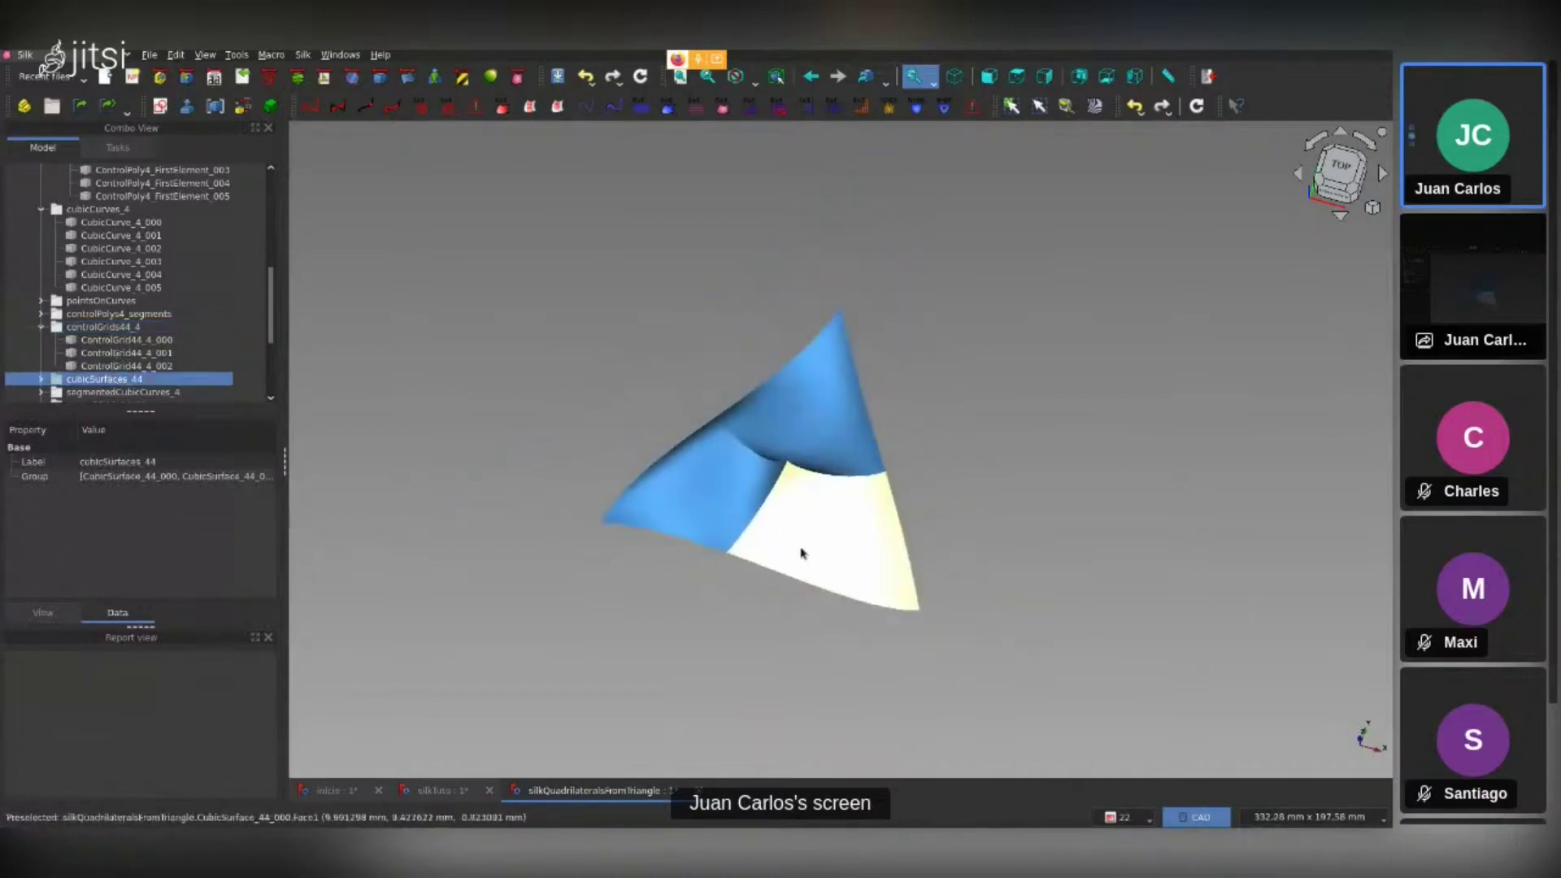
{"action": "mouse_move", "coordinate": [808, 537]}
{"action": "middle_mouse_down"}
{"action": "mouse_move", "coordinate": [825, 440]}
{"action": "mouse_move", "coordinate": [780, 513]}
{"action": "mouse_move", "coordinate": [638, 488]}
{"action": "middle_mouse_up"}
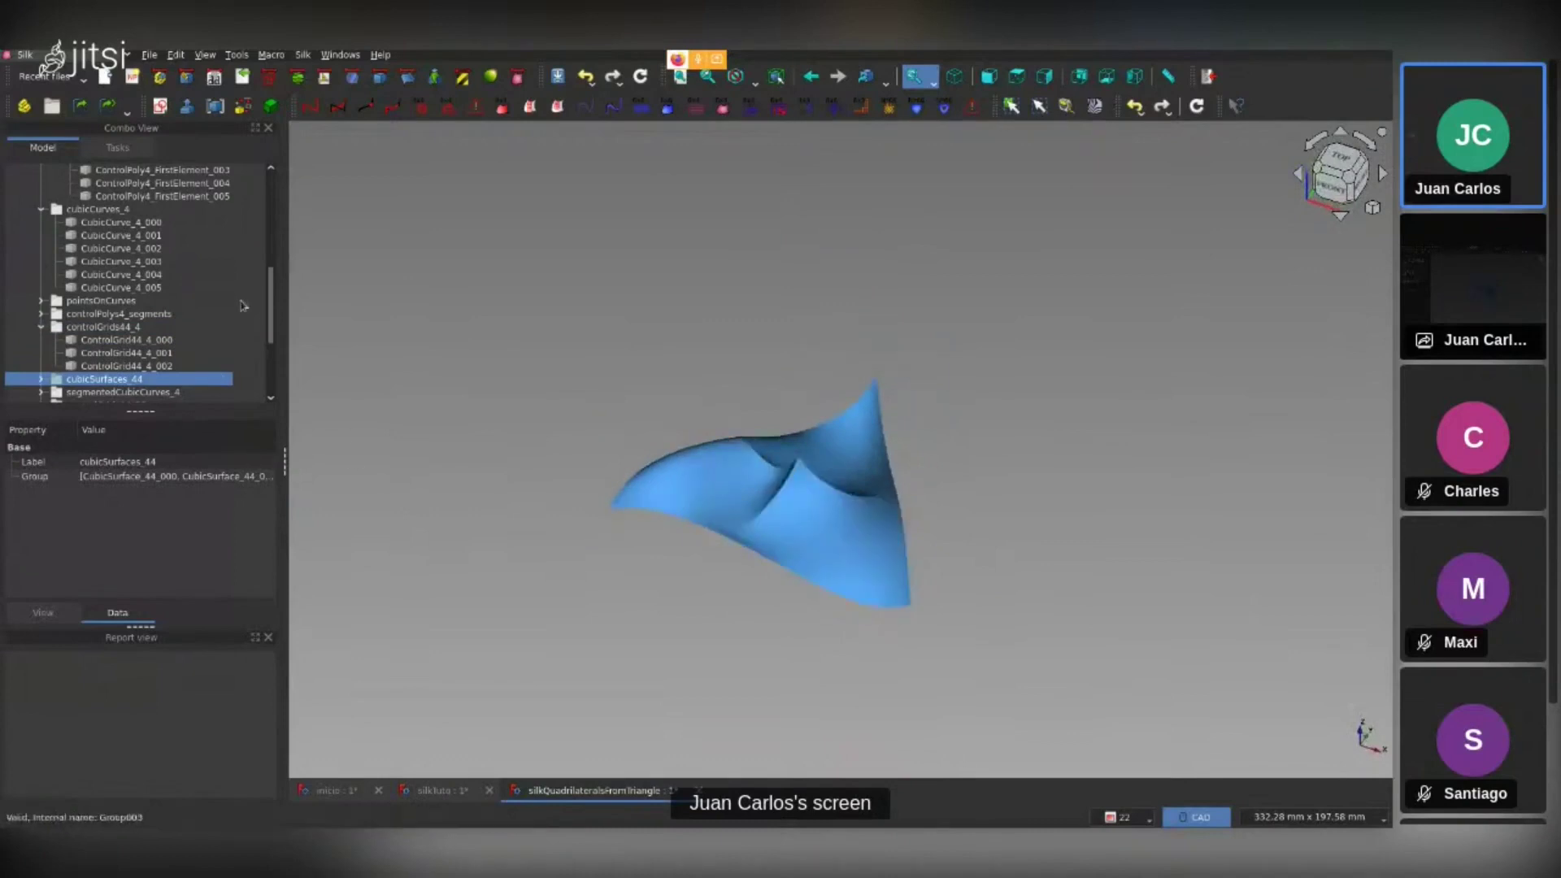
{"action": "middle_click_drag", "start_coordinate": [864, 384], "coordinate": [798, 415]}
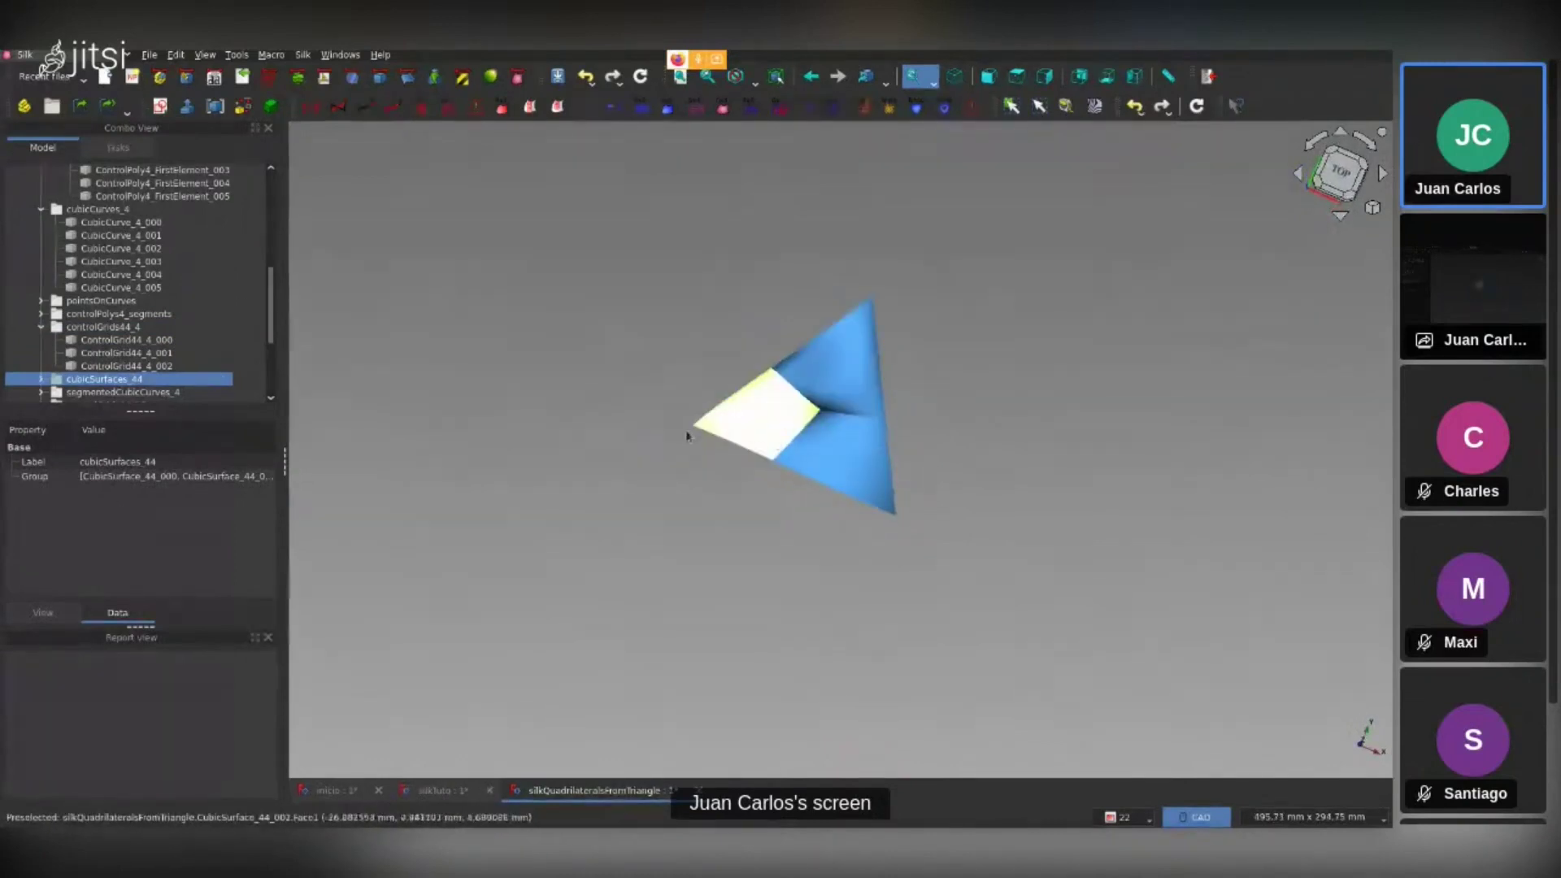
{"action": "key", "text": "space"}
{"action": "scroll", "coordinate": [231, 367], "scroll_direction": "down", "scroll_amount": 2}
{"action": "left_click", "coordinate": [162, 326]}
Show the segmented control grids and pick edge-segment grids 005, 002 and 001
{"action": "key", "text": "space"}
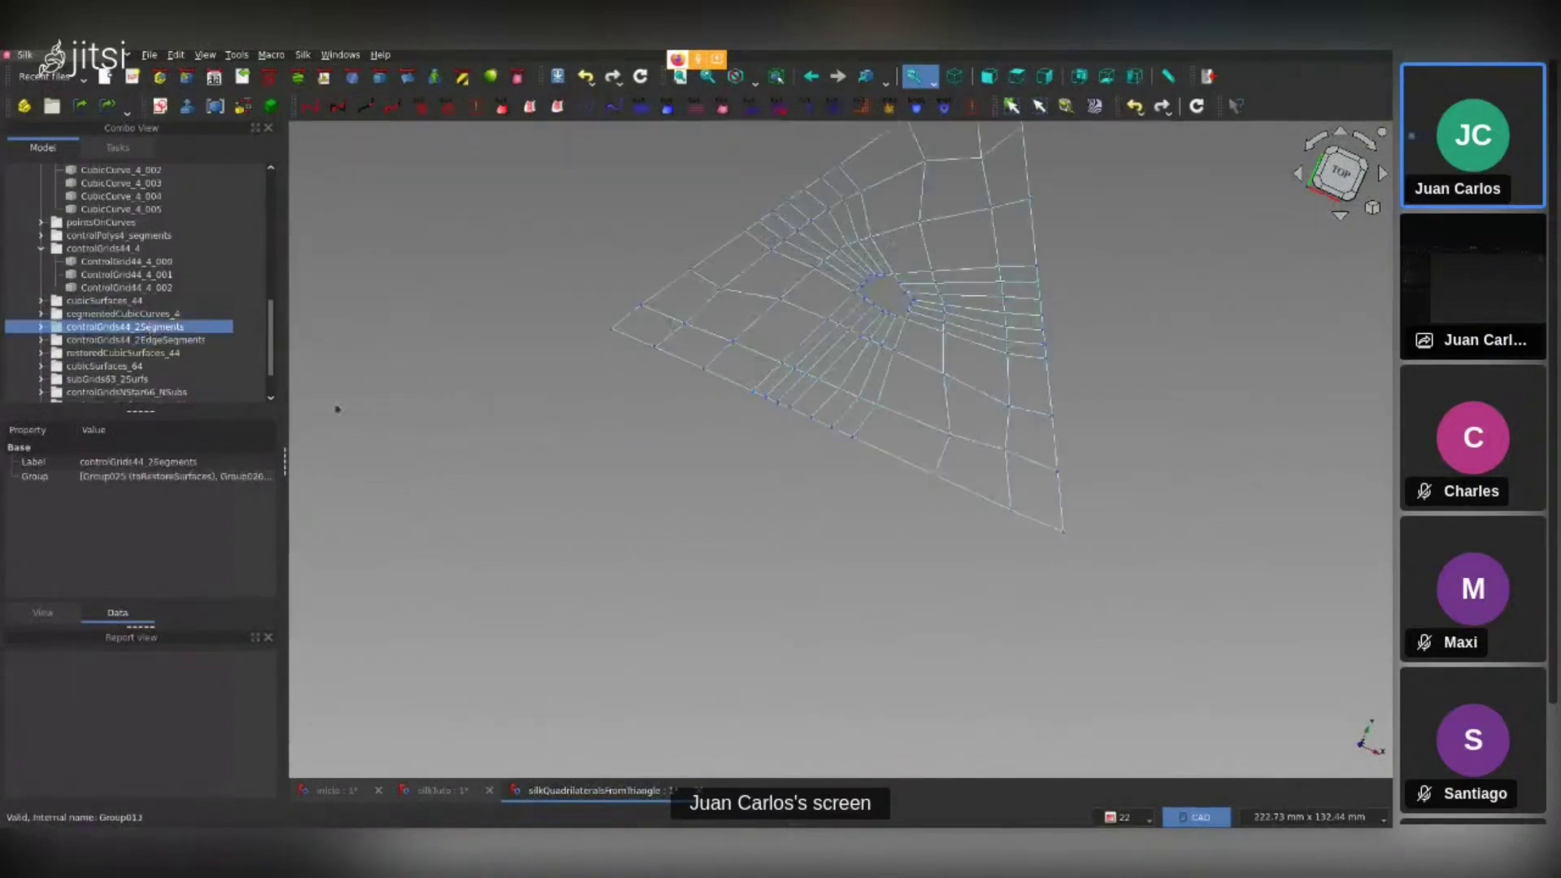
{"action": "middle_click_drag", "start_coordinate": [656, 521], "coordinate": [791, 453]}
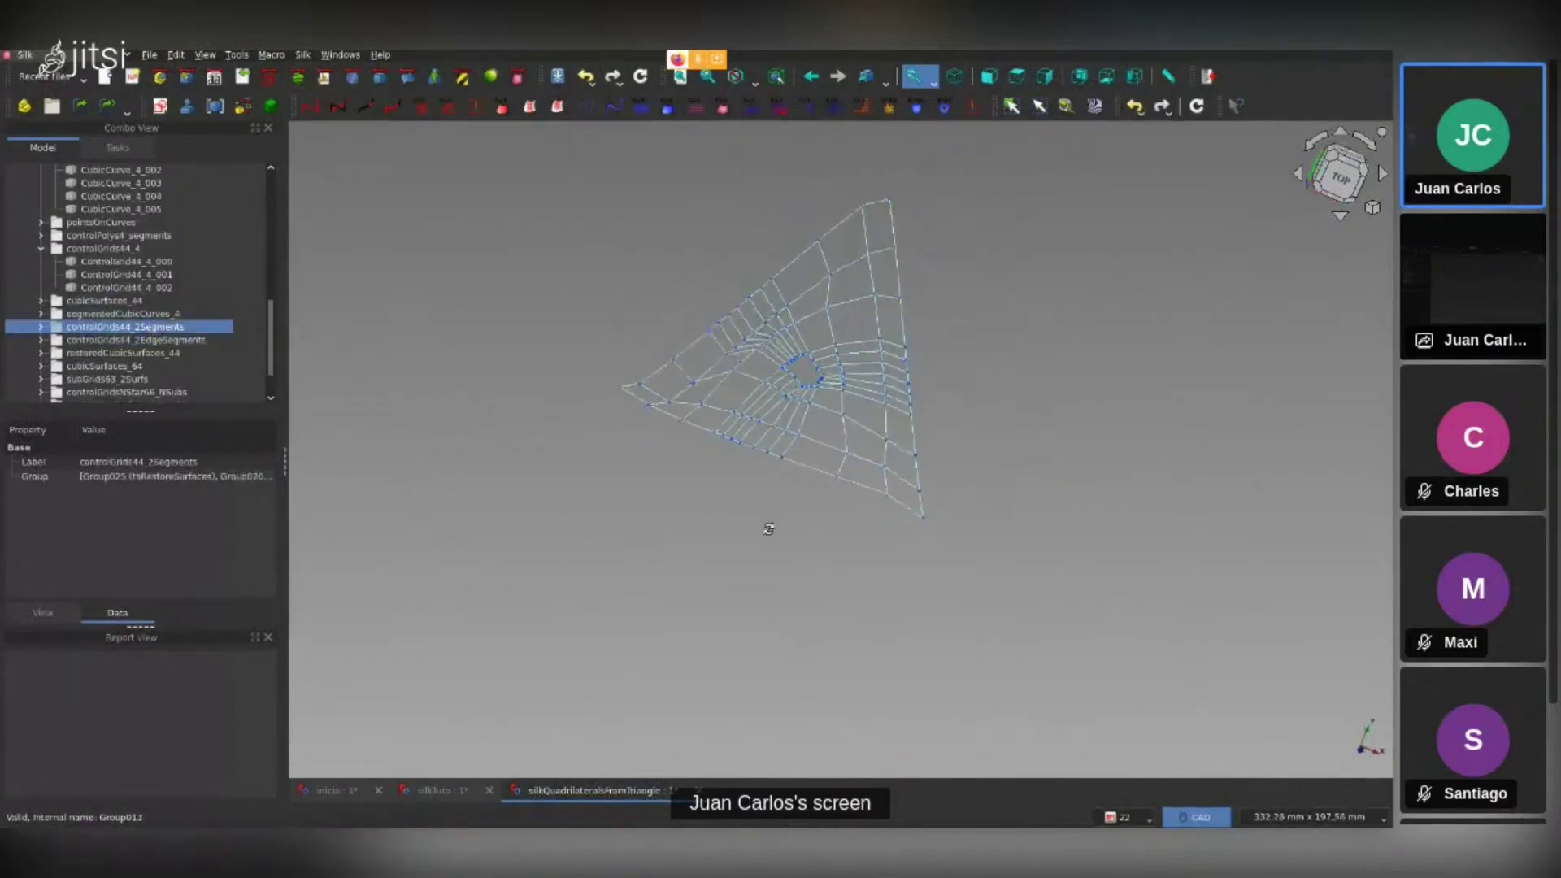
{"action": "scroll", "coordinate": [785, 346], "scroll_direction": "up", "scroll_amount": 3}
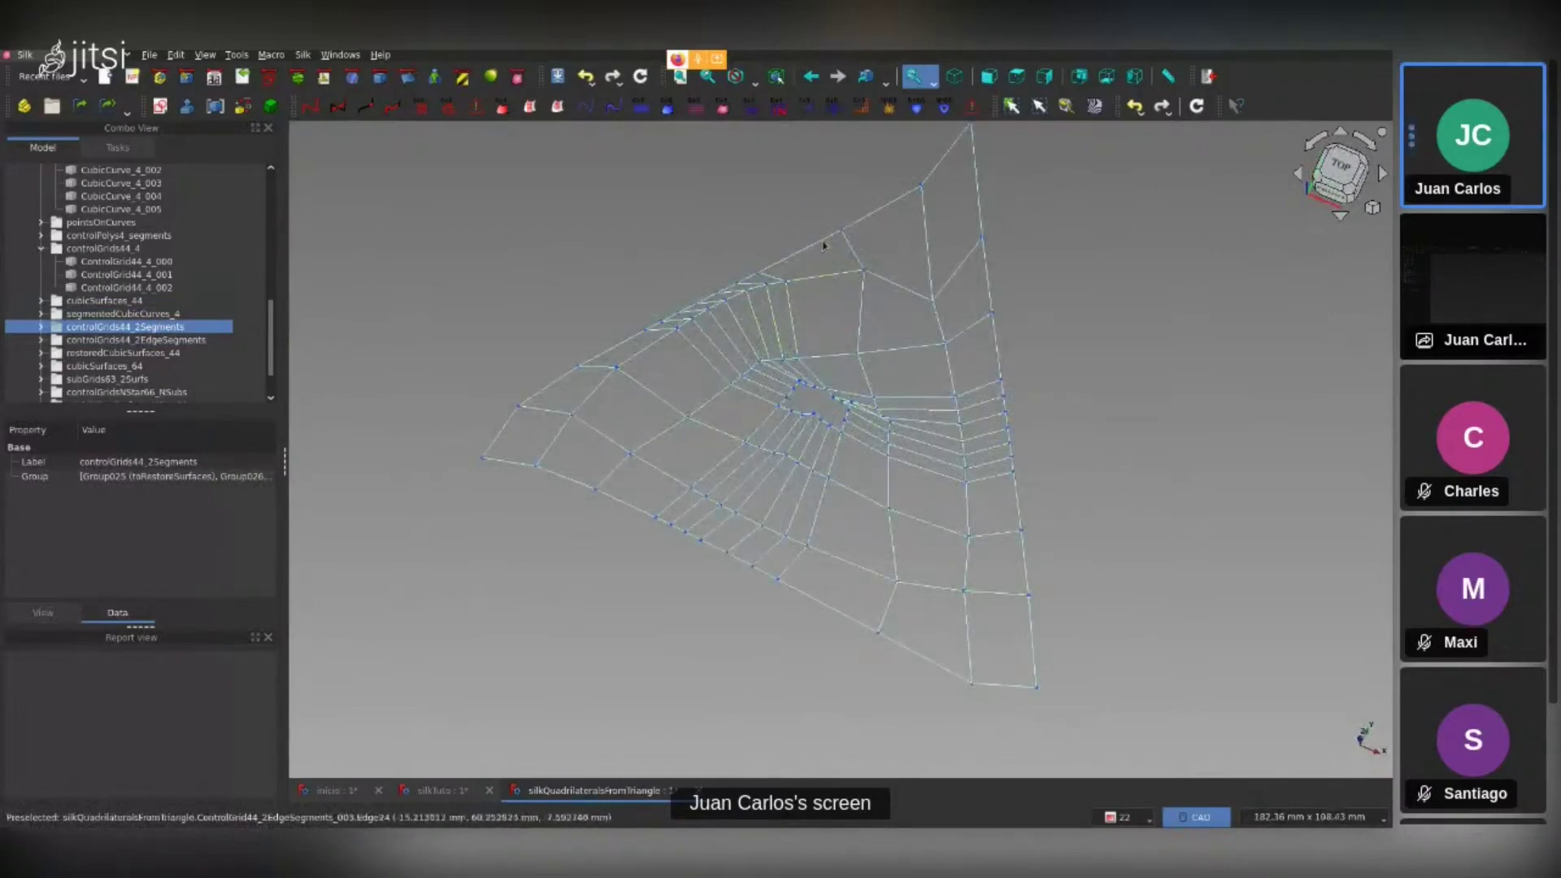
{"action": "left_click", "coordinate": [757, 323]}
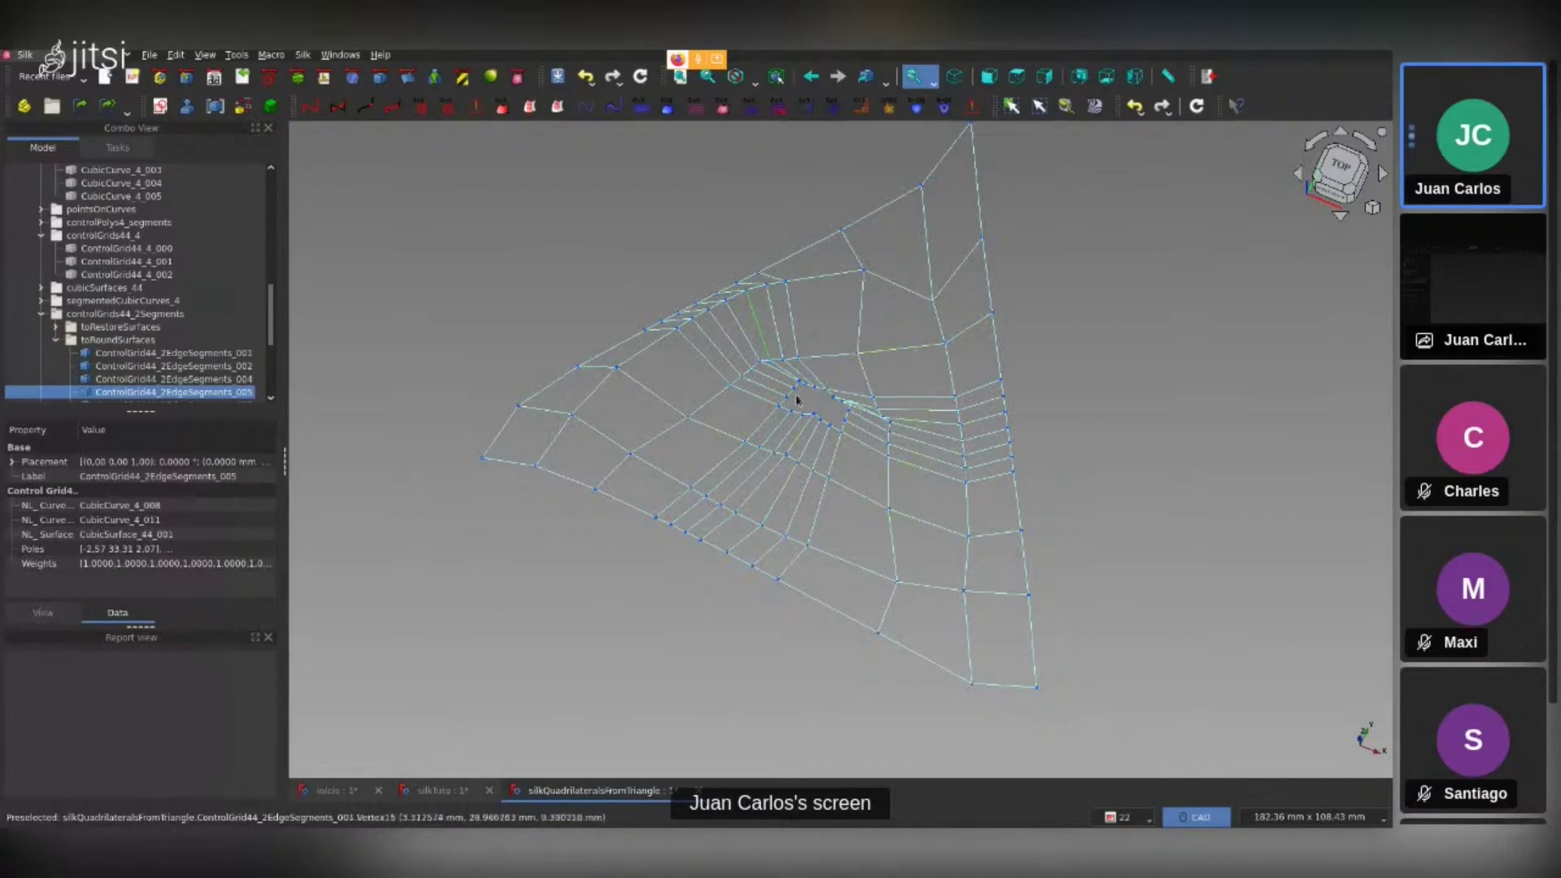
{"action": "left_click", "coordinate": [786, 486]}
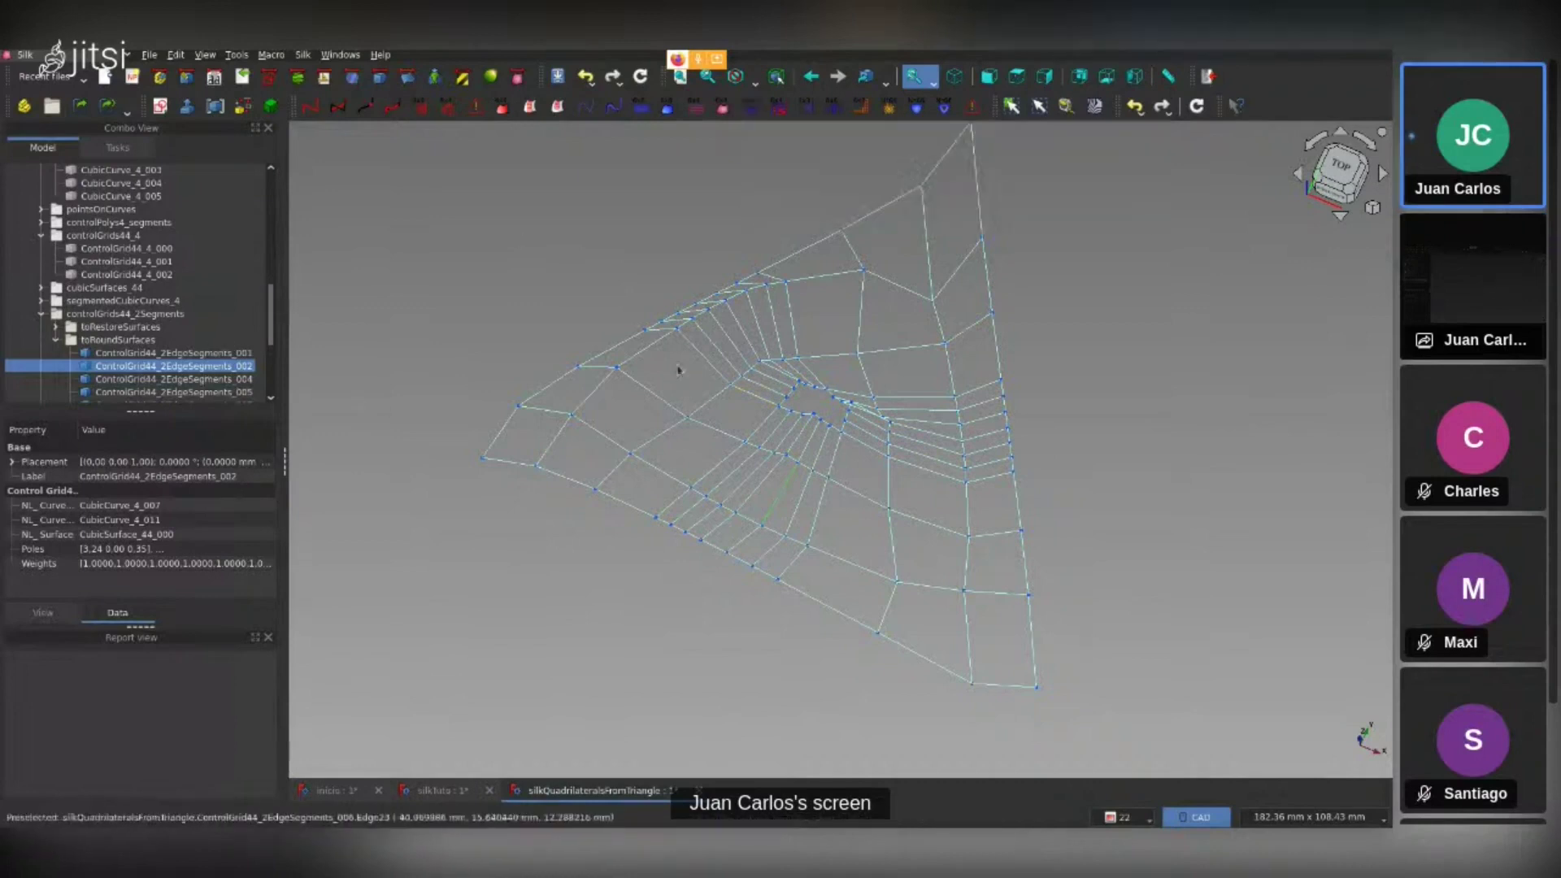
{"action": "left_click", "coordinate": [227, 356]}
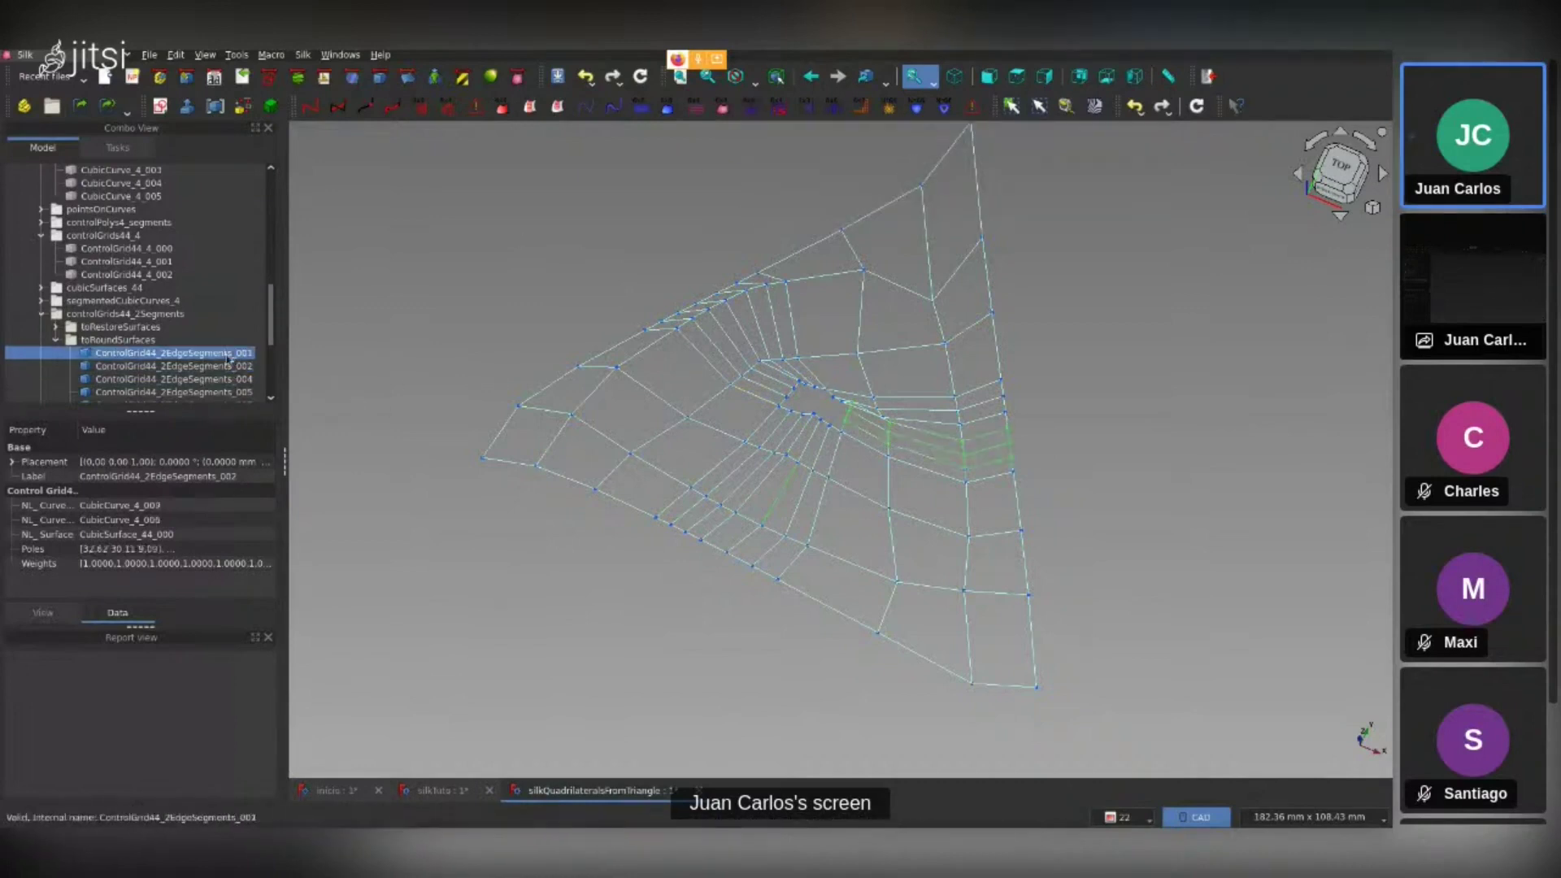
Hide ControlGrid44_2EdgeSegments grids 001, 002, 004, 005 and 007 in turn
{"action": "key", "text": "space"}
{"action": "key", "text": "Down"}
{"action": "key", "text": "space"}
{"action": "key", "text": "Down"}
{"action": "key", "text": "space"}
{"action": "key", "text": "Down"}
{"action": "key", "text": "space"}
{"action": "key", "text": "Down"}
{"action": "key", "text": "space"}
{"action": "key", "text": "Down"}
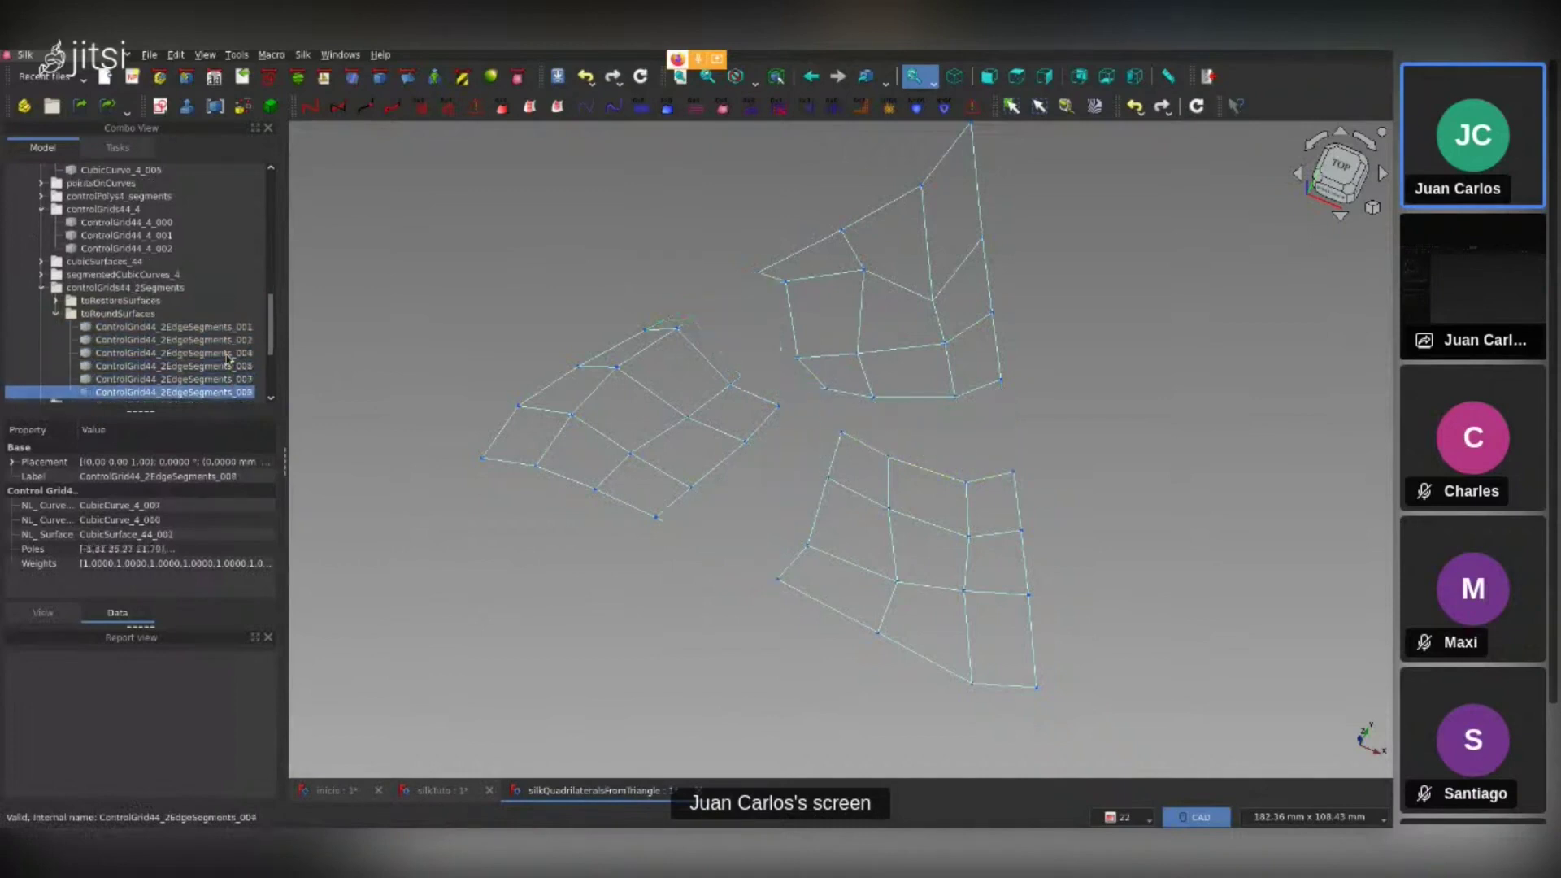
Expand controlGrids44_2EdgeSegments and select its three ControlGrid64 grids
{"action": "scroll", "coordinate": [199, 317], "scroll_direction": "down", "scroll_amount": 2}
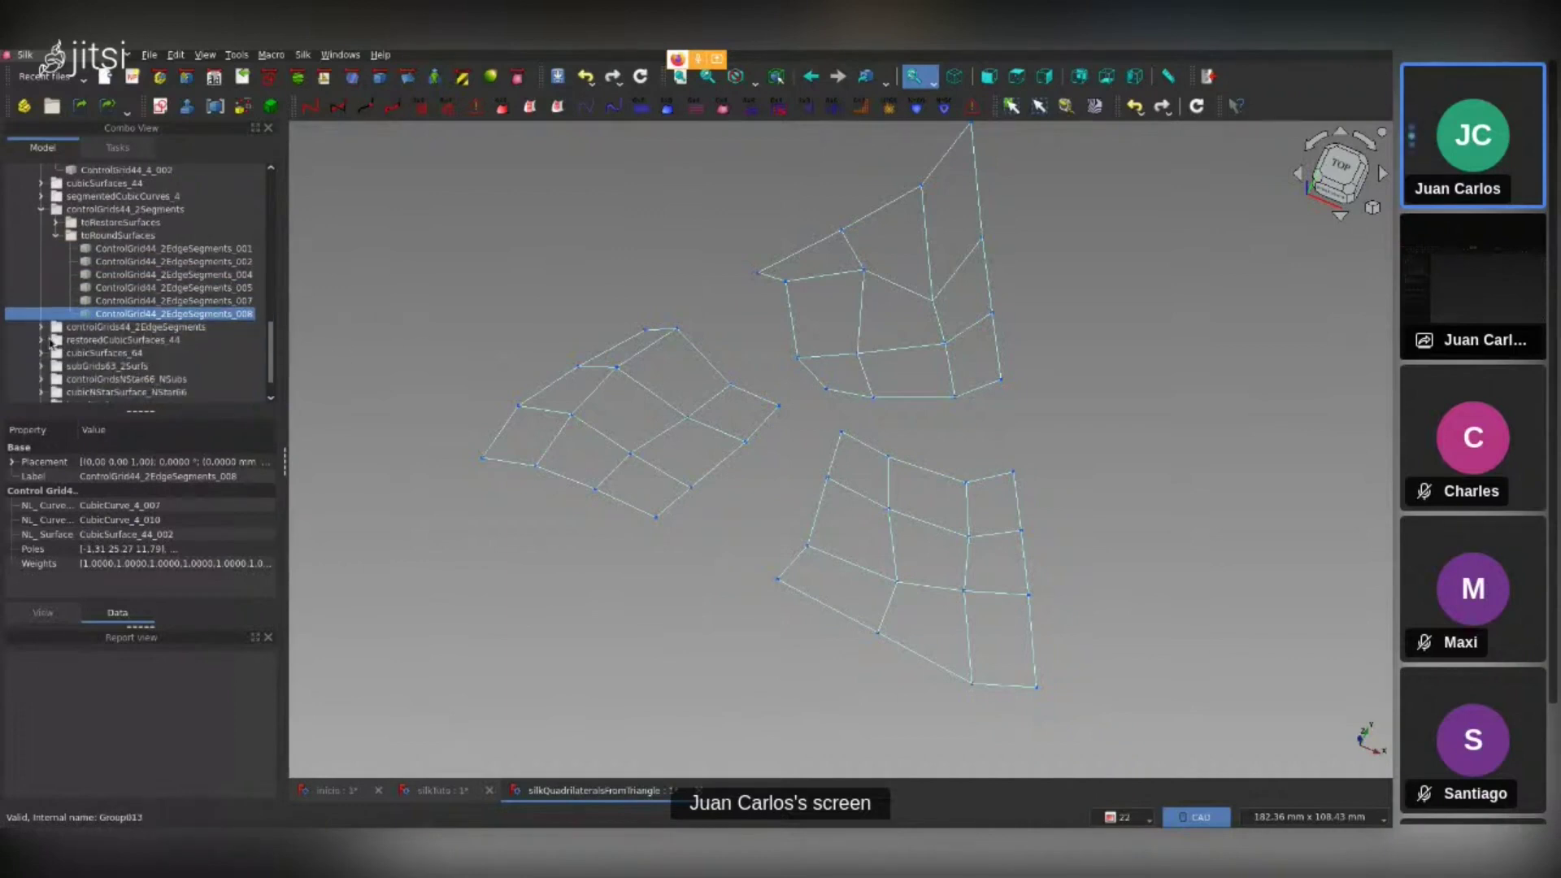
{"action": "left_click", "coordinate": [41, 328]}
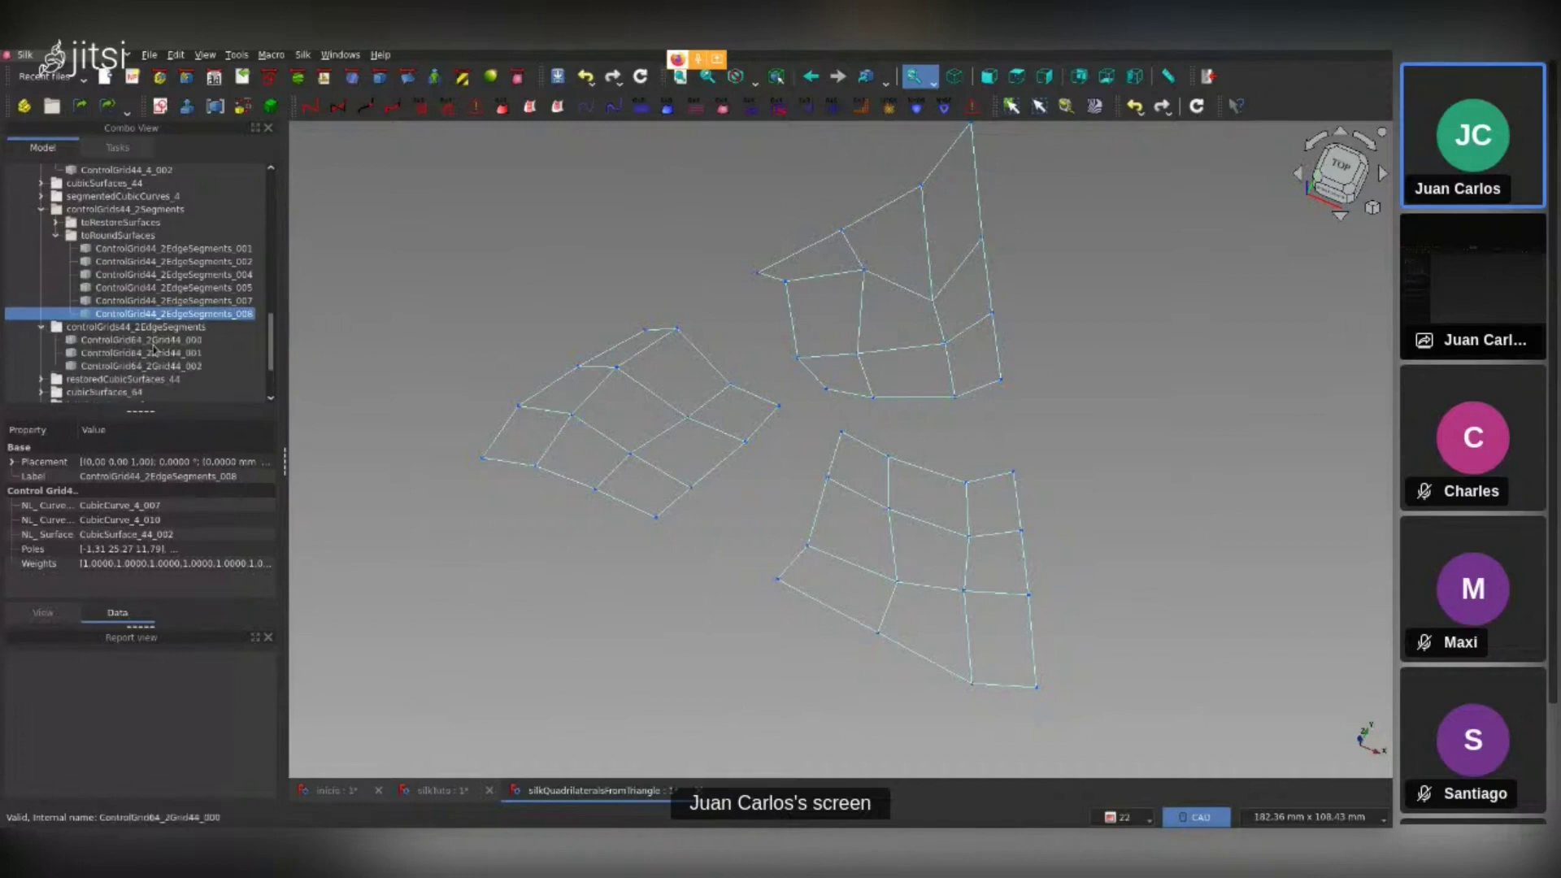
{"action": "left_click", "coordinate": [153, 342]}
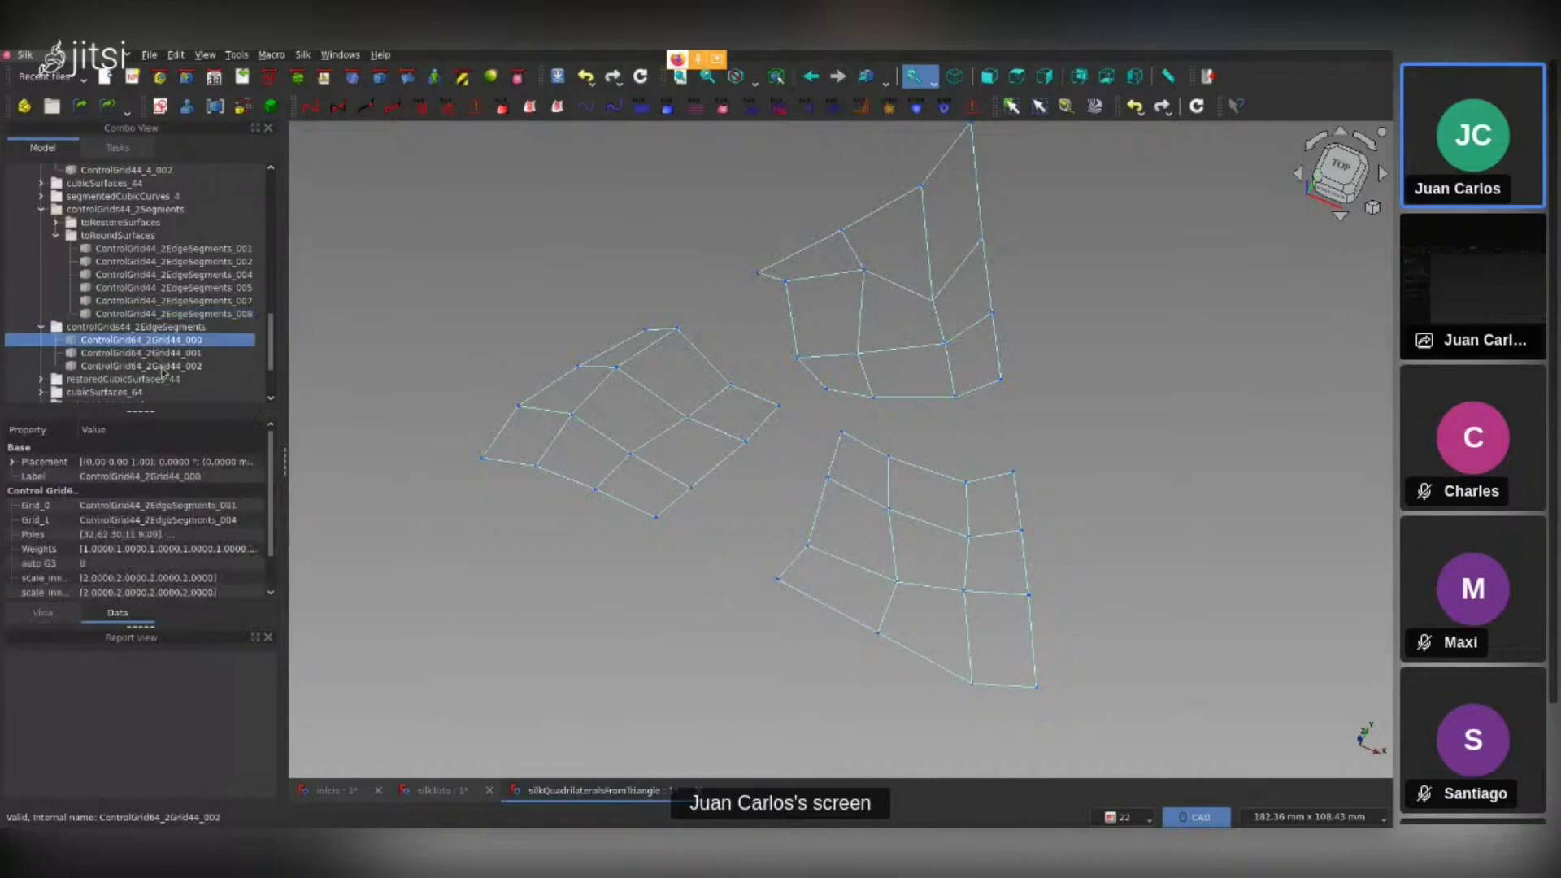
{"action": "left_click", "coordinate": [163, 366], "text": "shift"}
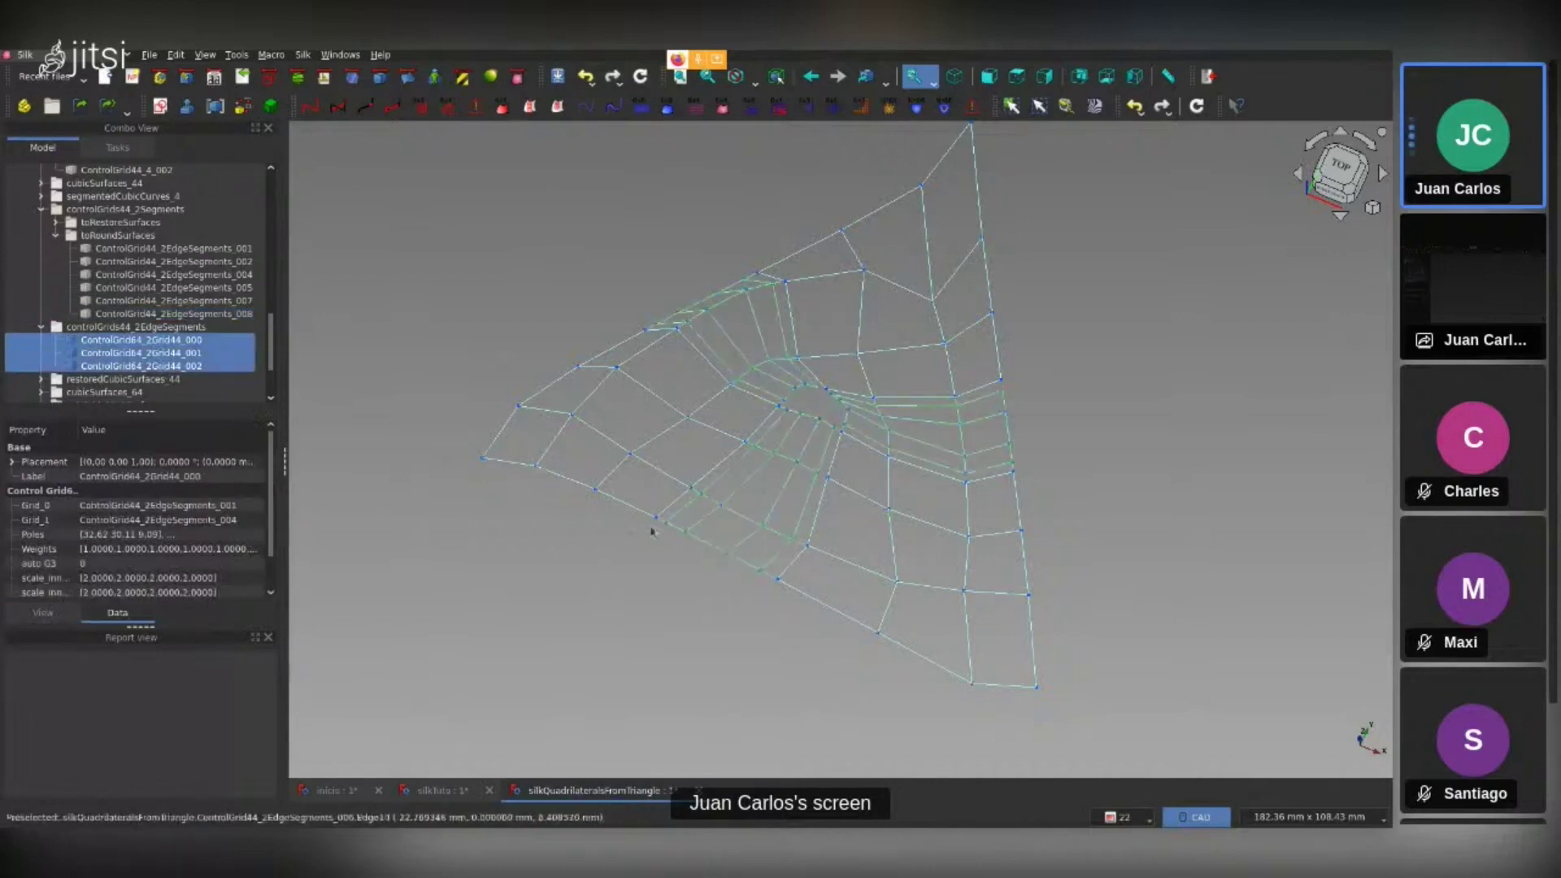
Clear the selection and show the restoredCubicSurfaces_44 corner patches
{"action": "left_click", "coordinate": [760, 461]}
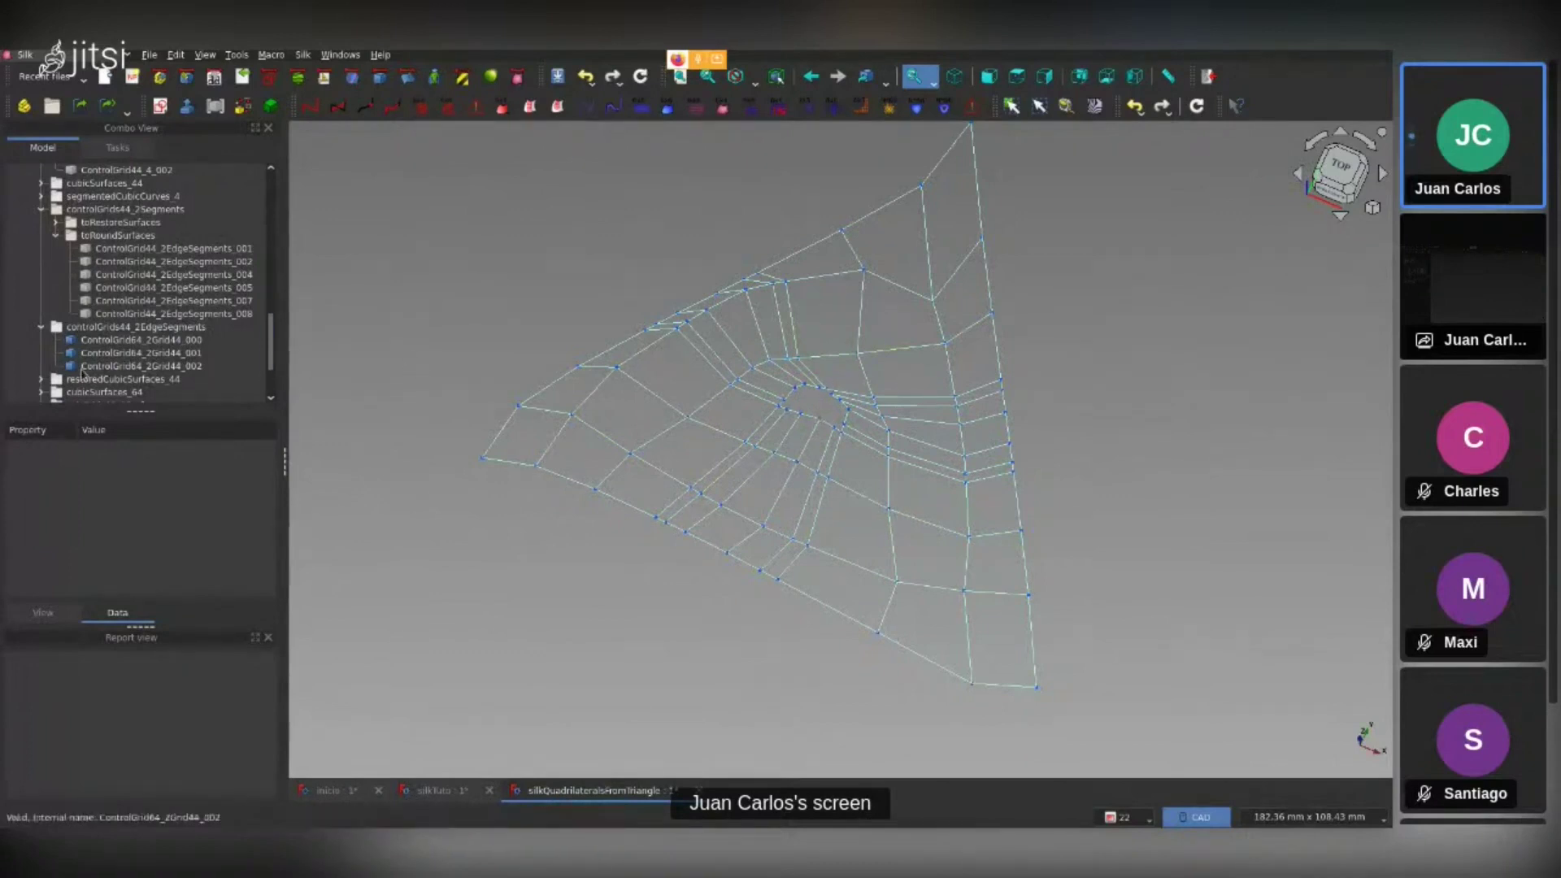
{"action": "left_click", "coordinate": [148, 382]}
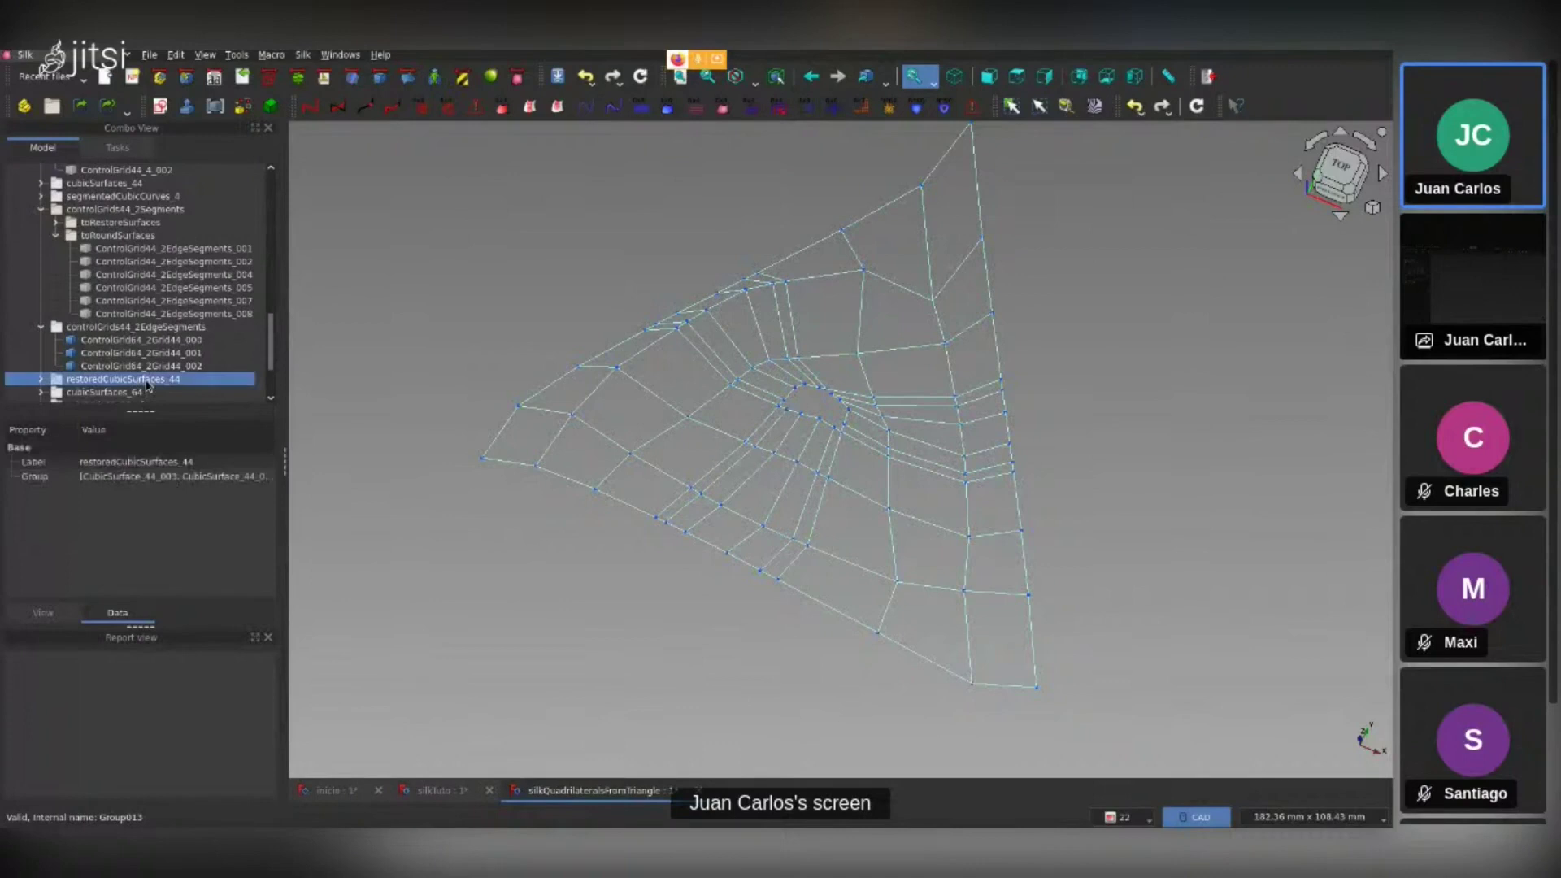
{"action": "key", "text": "space"}
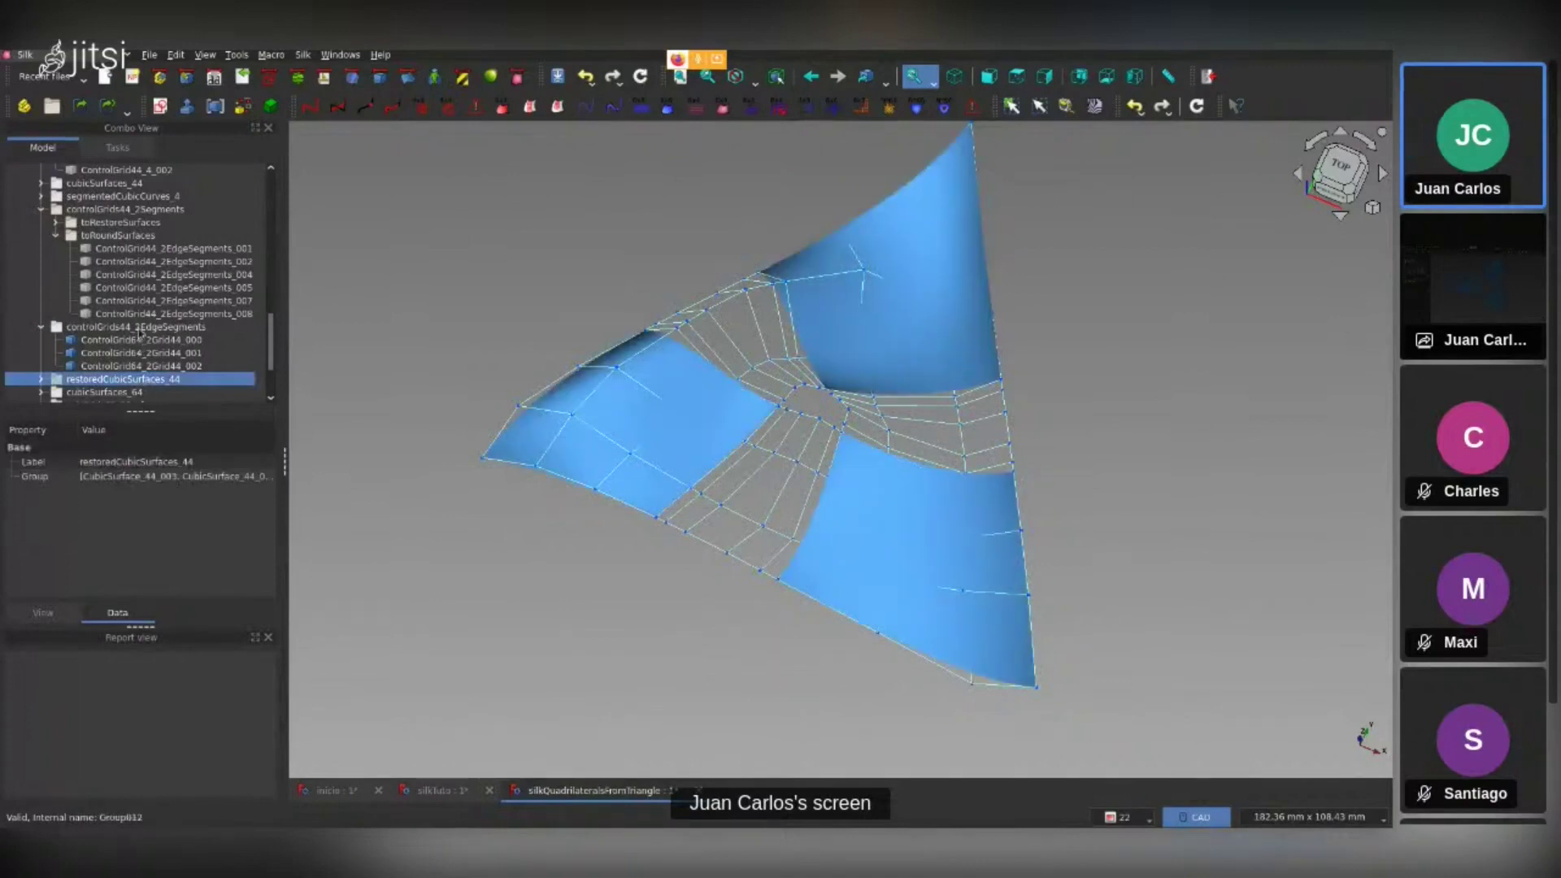
Hide the controlGrids44_2EdgeSegments grids over the corners and select ControlGrid64_2Grid44_001
{"action": "left_click", "coordinate": [139, 327]}
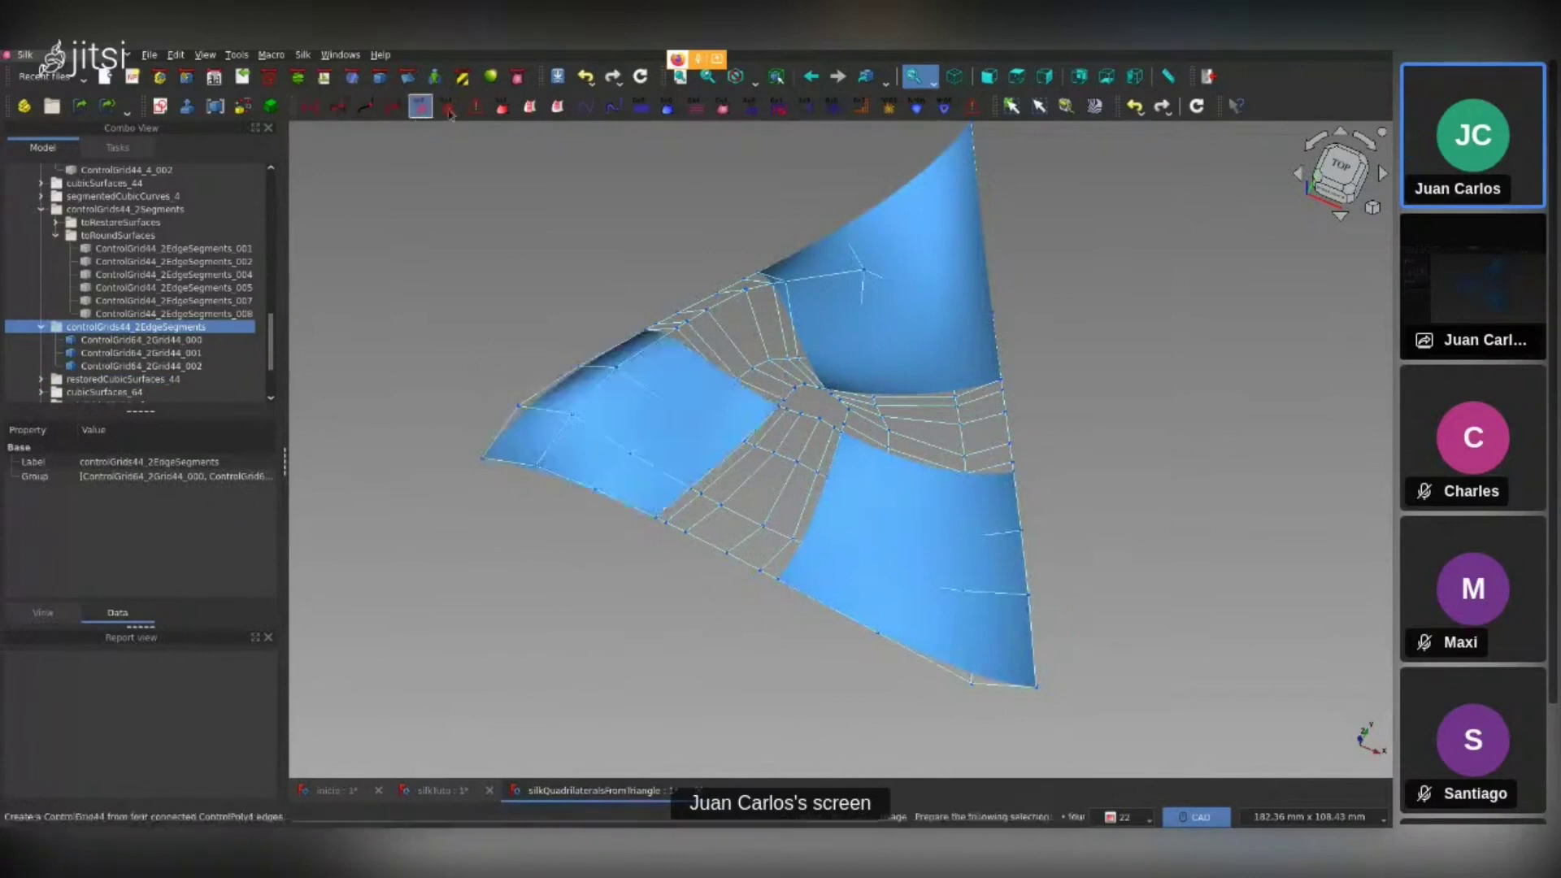
{"action": "left_click", "coordinate": [500, 107]}
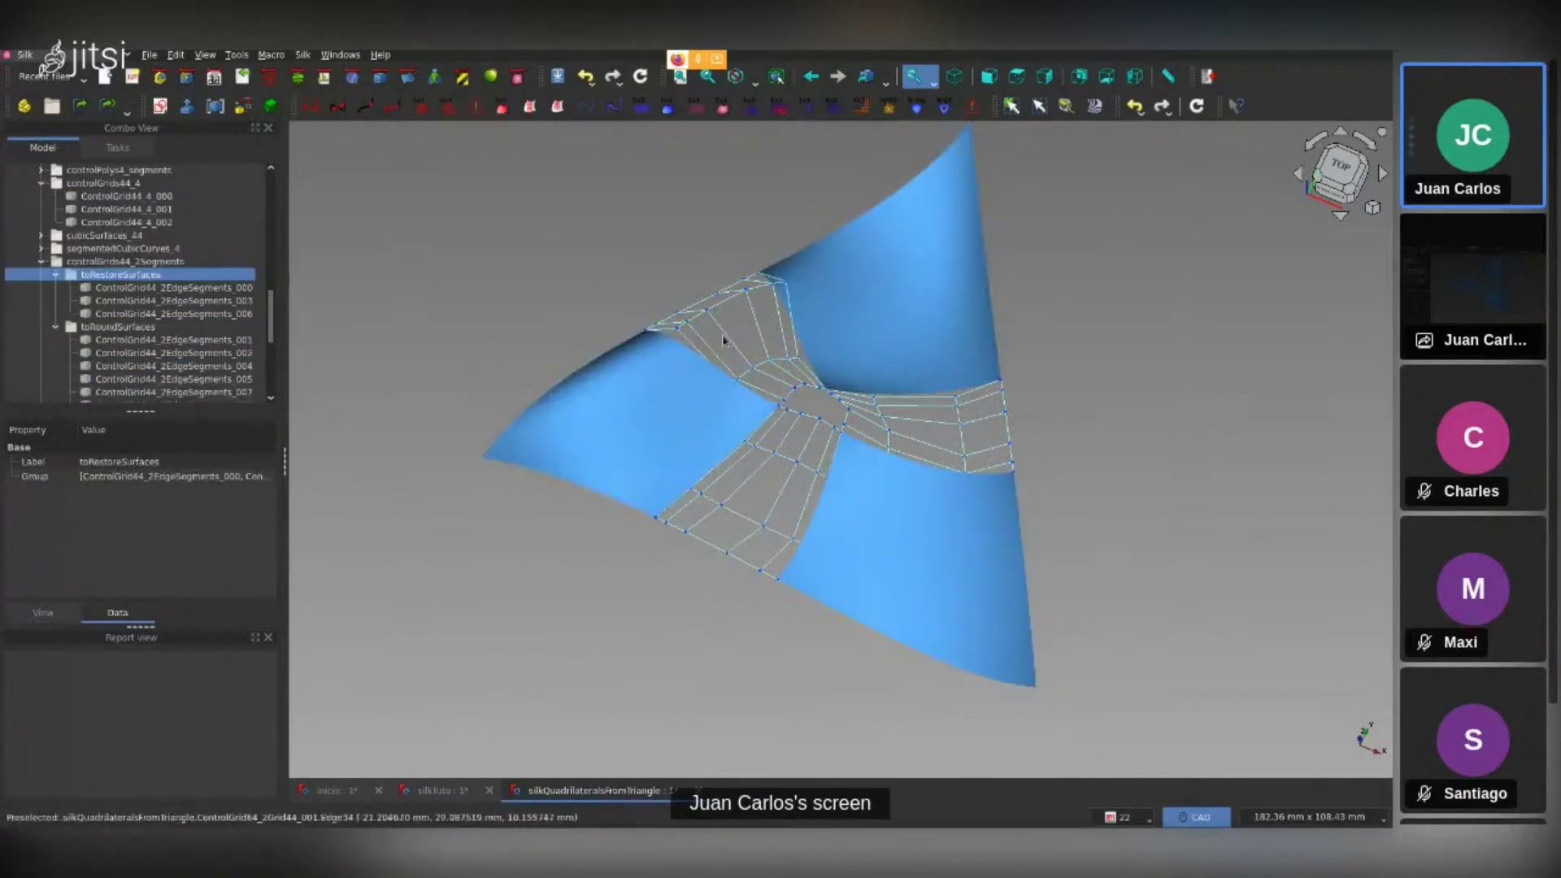
{"action": "left_click", "coordinate": [724, 341]}
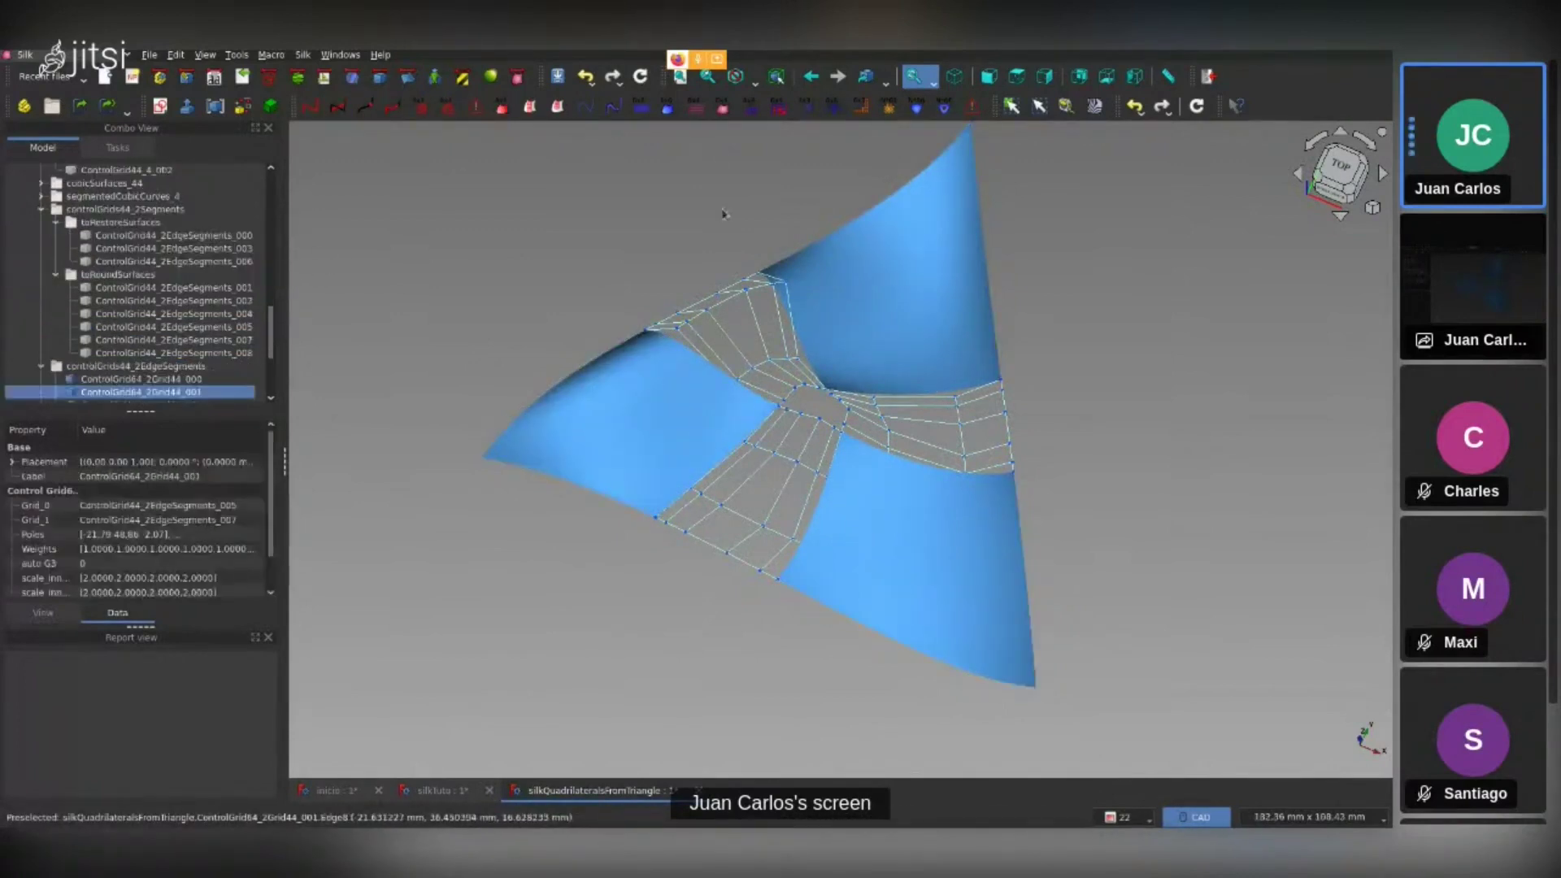
Build a CubicSurface_64 from the grid, then delete that duplicate surface
{"action": "left_click", "coordinate": [730, 115]}
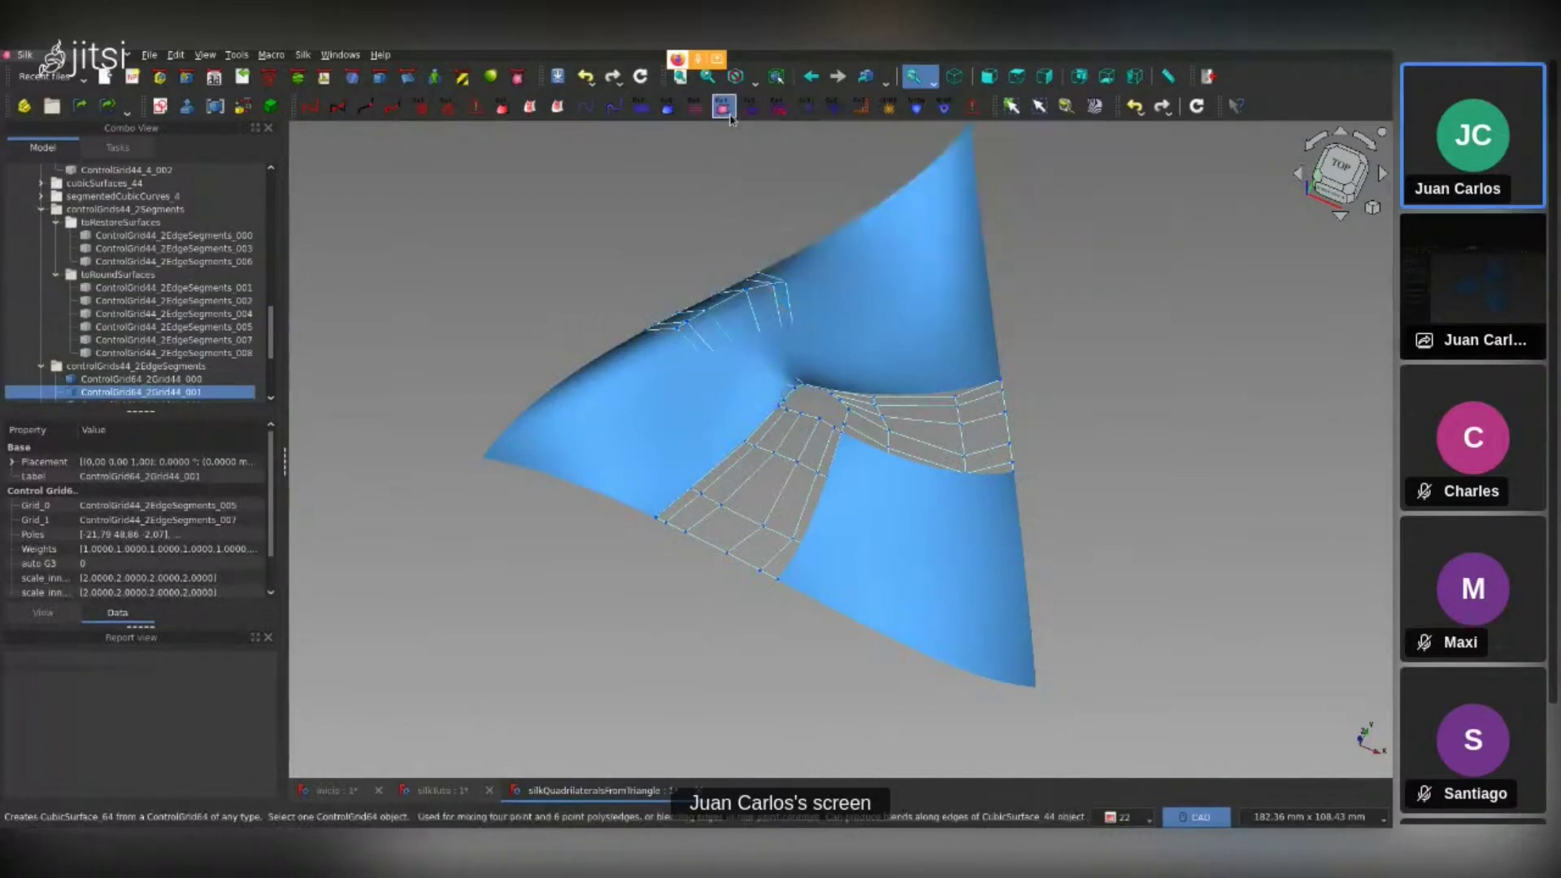
{"action": "scroll", "coordinate": [125, 315], "scroll_direction": "down", "scroll_amount": 1}
{"action": "scroll", "coordinate": [124, 314], "scroll_direction": "down", "scroll_amount": 2}
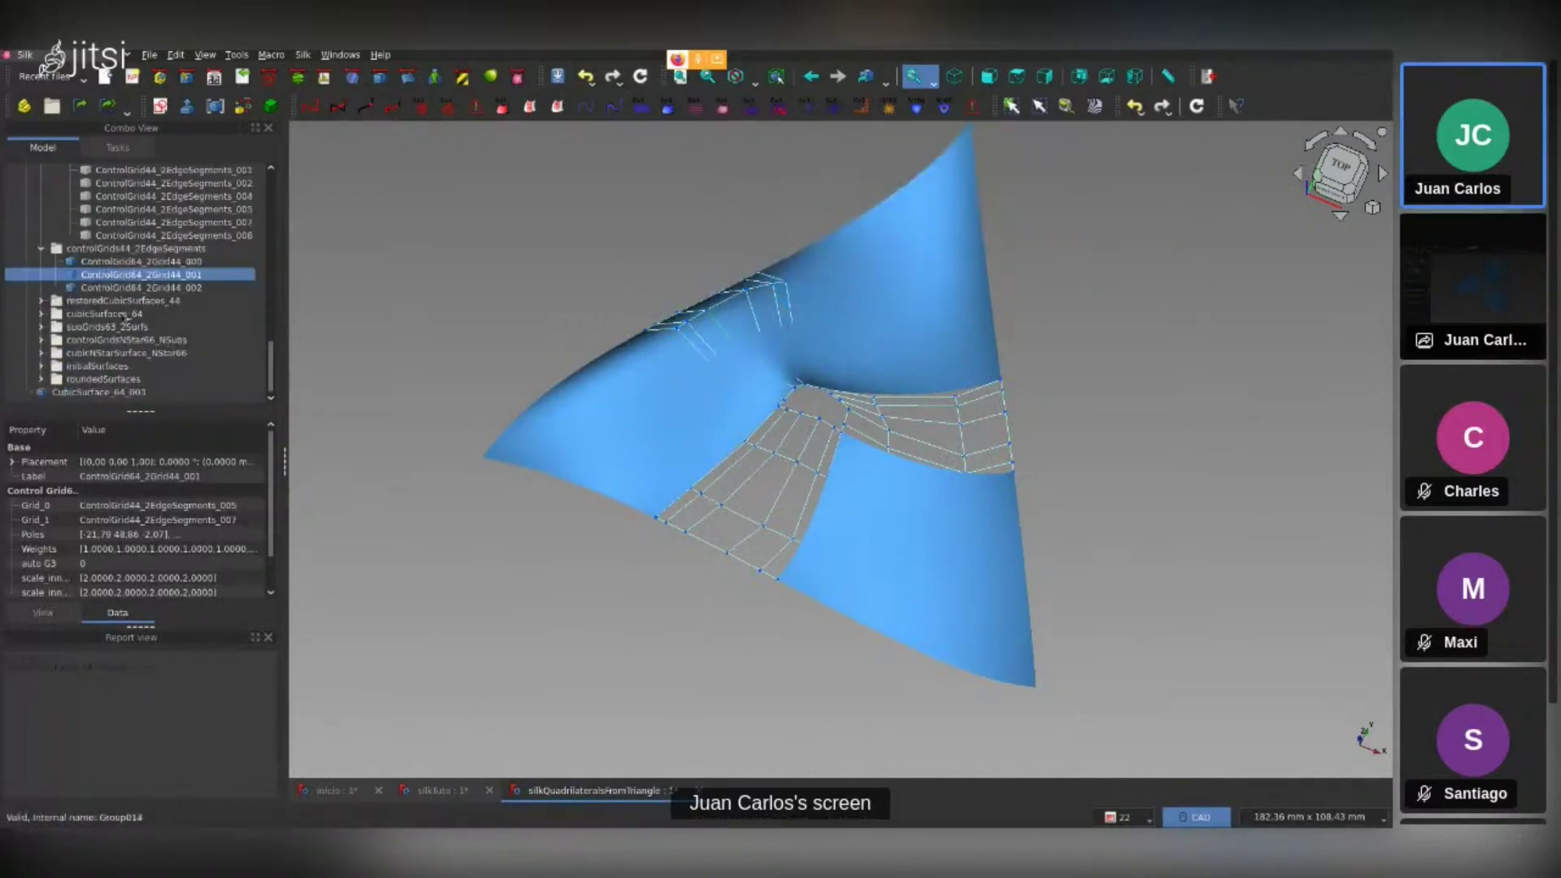
{"action": "left_click", "coordinate": [140, 392]}
{"action": "right_click", "coordinate": [140, 392]}
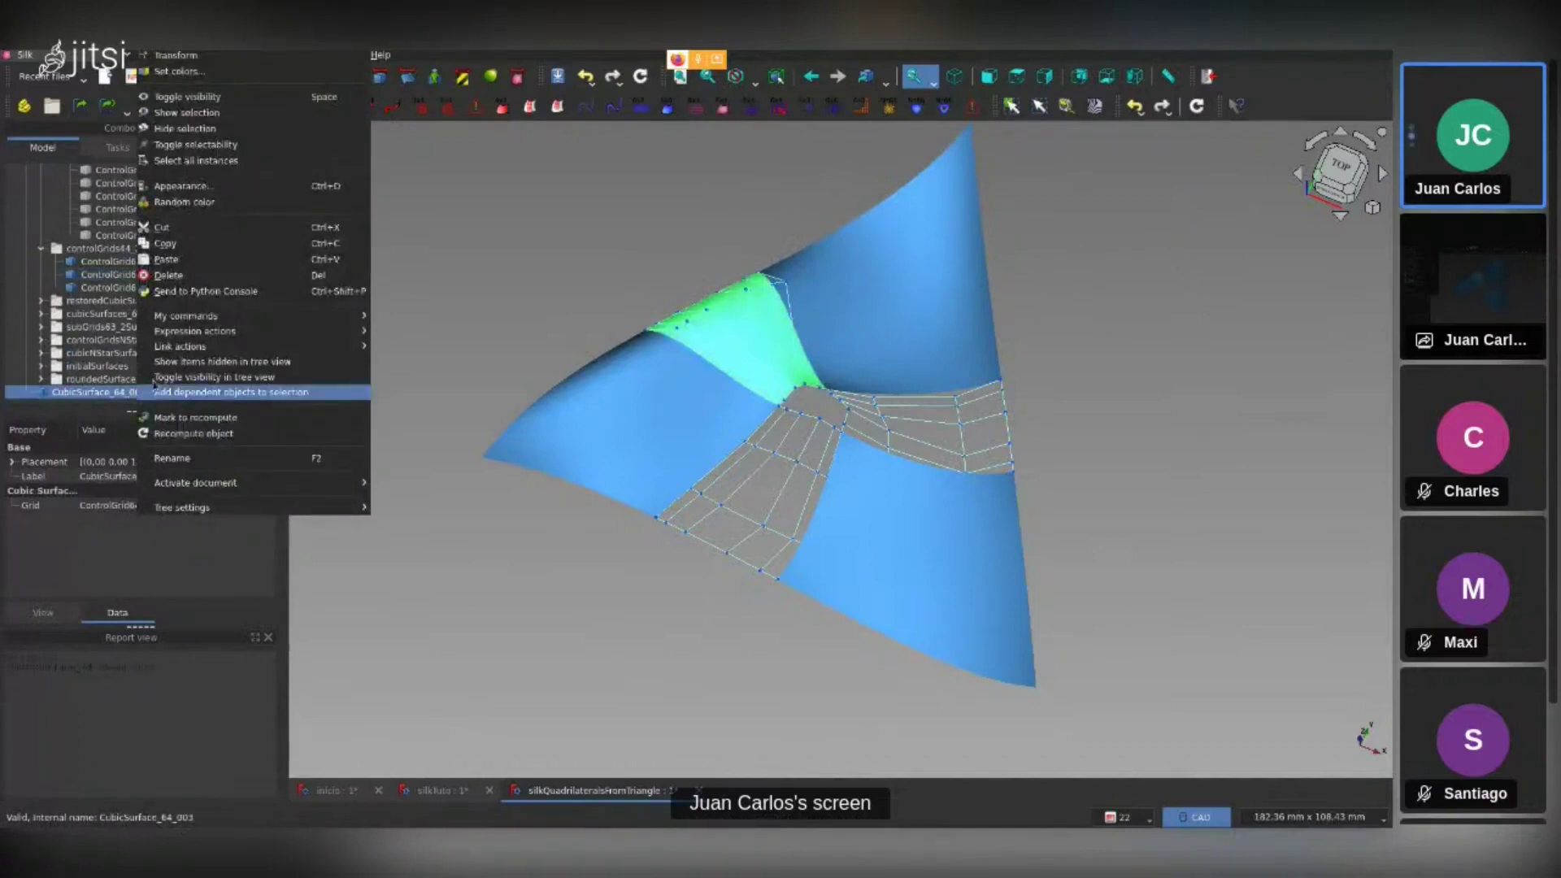
{"action": "left_click", "coordinate": [168, 275]}
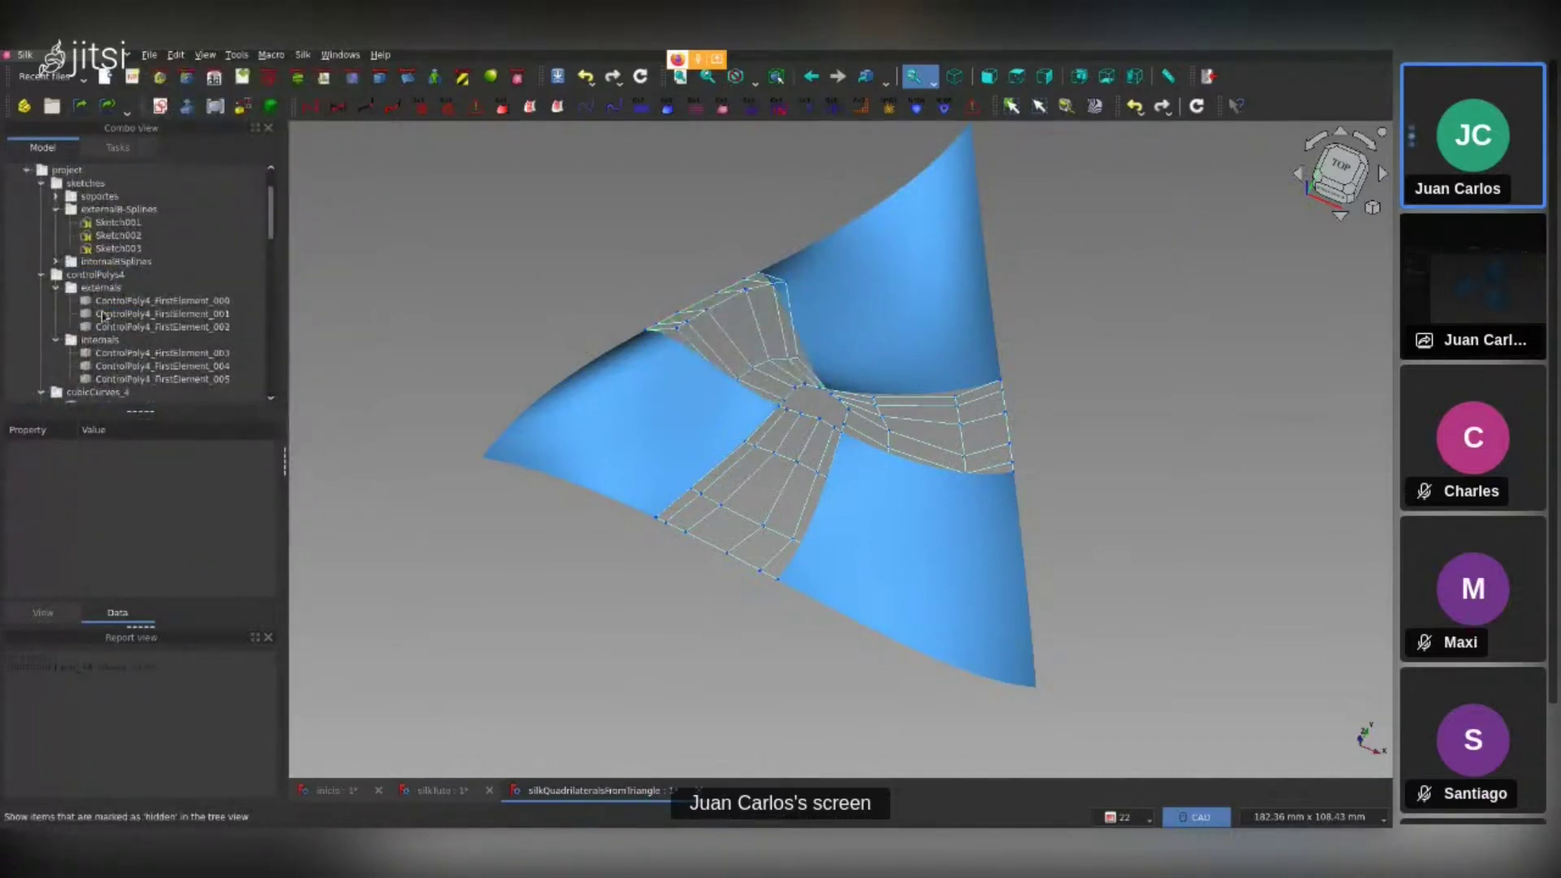
Show the existing cubicSurfaces_64 patches in the gaps between corners
{"action": "scroll", "coordinate": [163, 293], "scroll_direction": "down", "scroll_amount": 5}
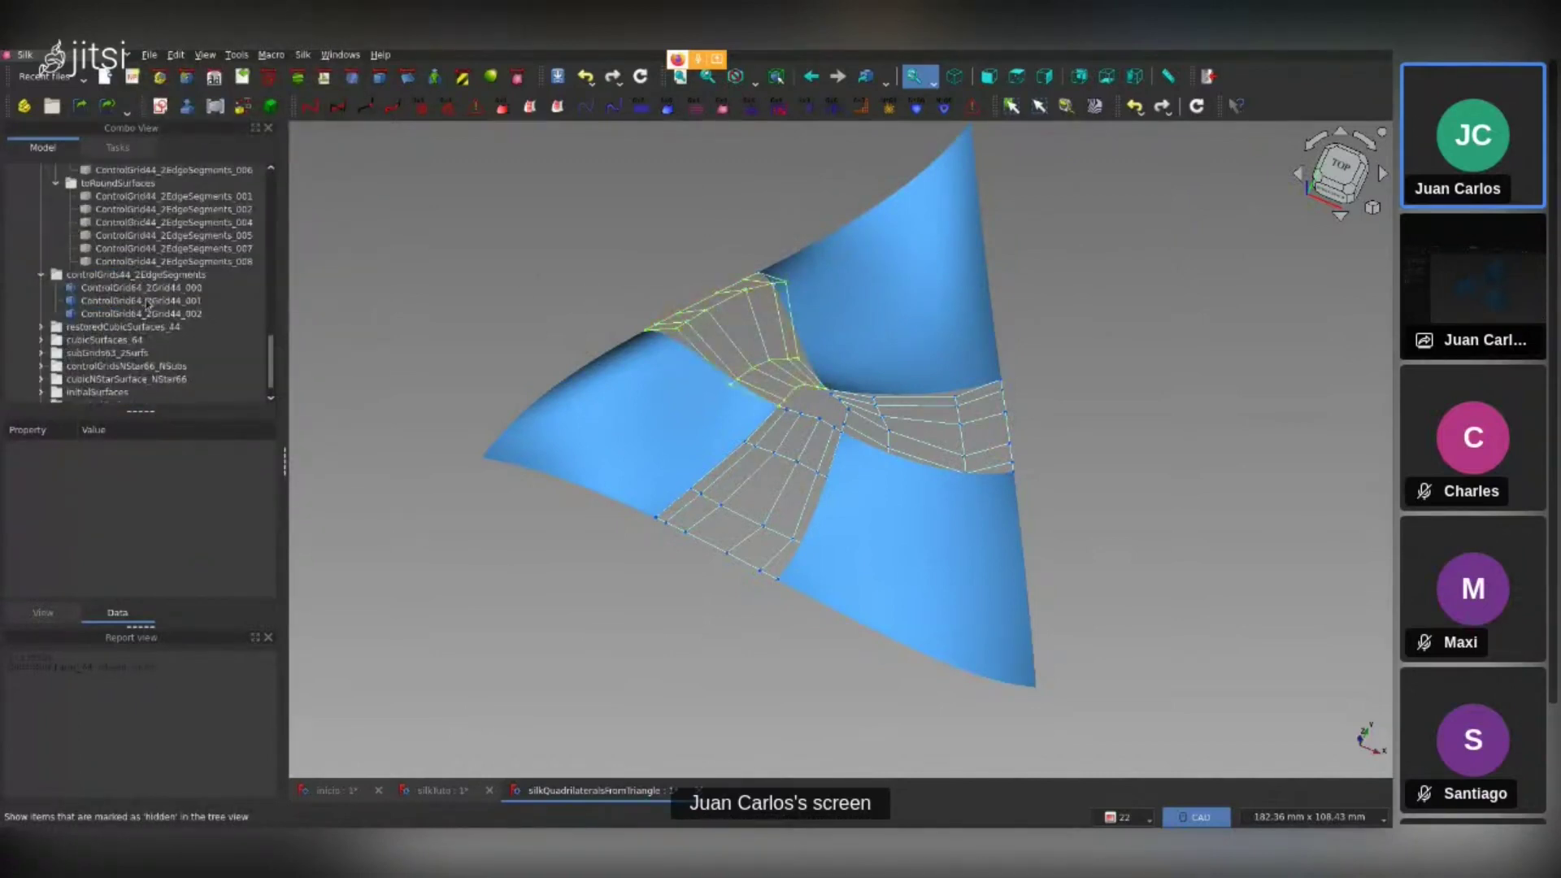
{"action": "left_click", "coordinate": [130, 340]}
{"action": "key", "text": "space"}
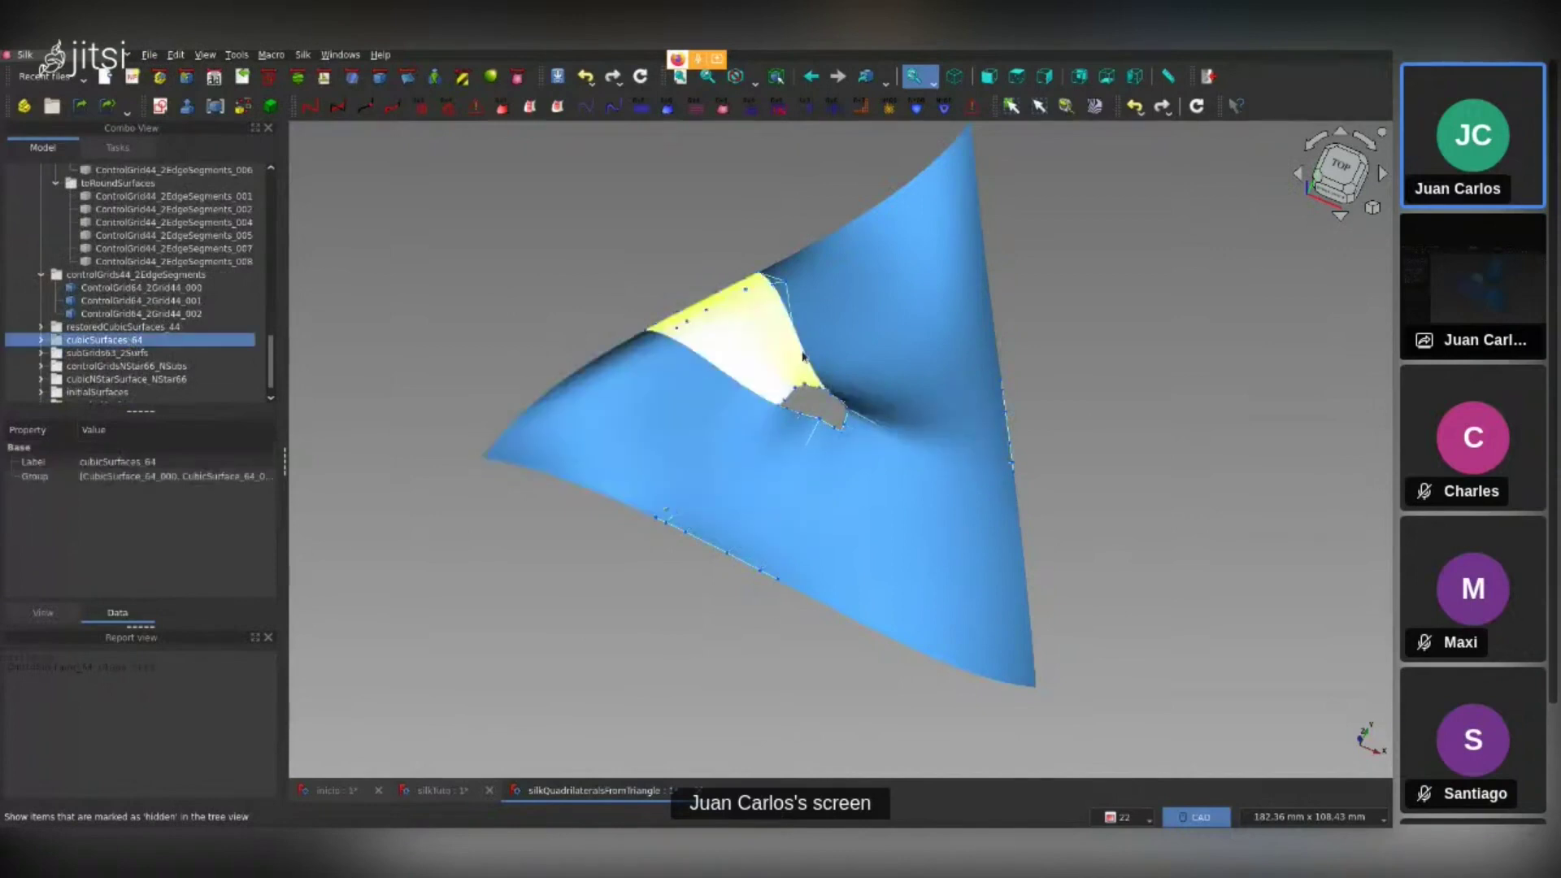
Hide the ControlGrid64 wire grids, switch to top view, and select two patches beside the hole
{"action": "left_click", "coordinate": [197, 276]}
{"action": "key", "text": "space"}
{"action": "mouse_move", "coordinate": [817, 368]}
{"action": "middle_mouse_down"}
{"action": "mouse_move", "coordinate": [860, 348]}
{"action": "mouse_move", "coordinate": [915, 383]}
{"action": "mouse_move", "coordinate": [741, 404]}
{"action": "middle_mouse_up"}
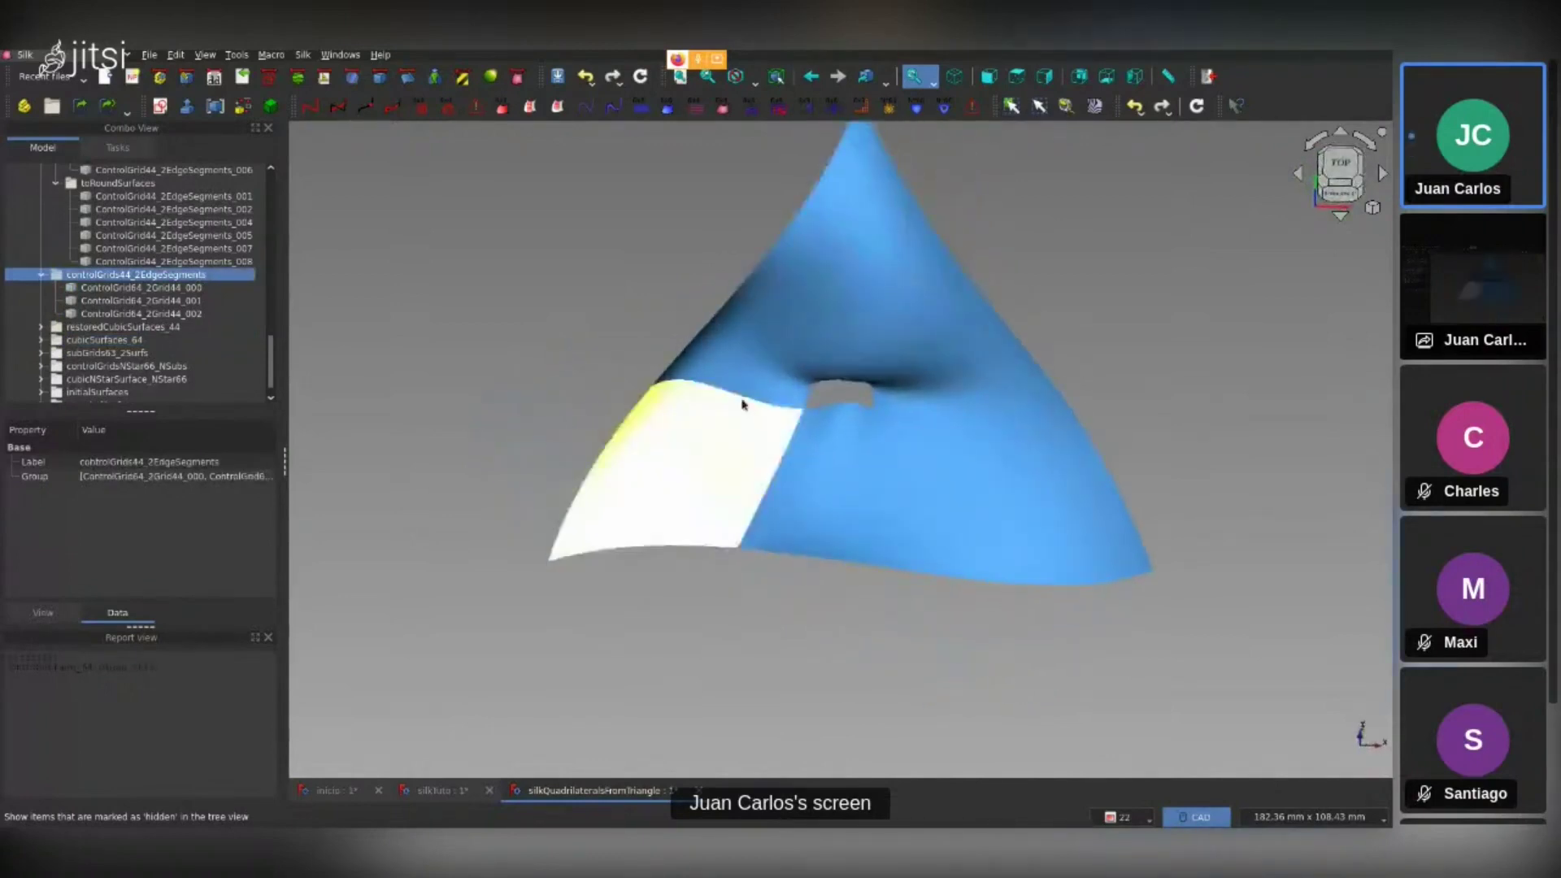
{"action": "key", "text": "2"}
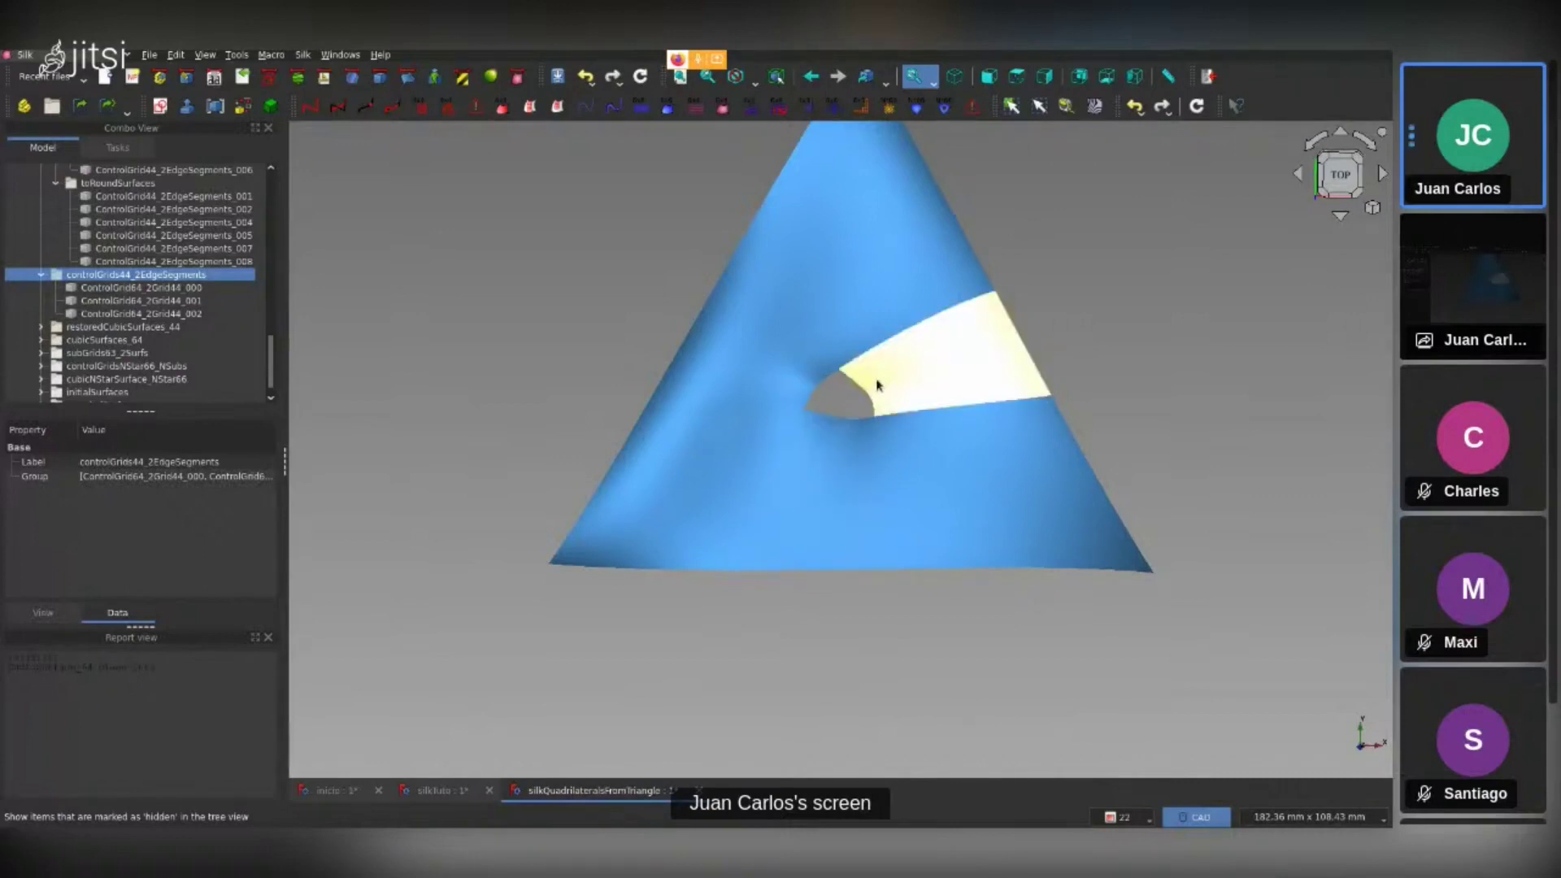
{"action": "left_click", "coordinate": [878, 385]}
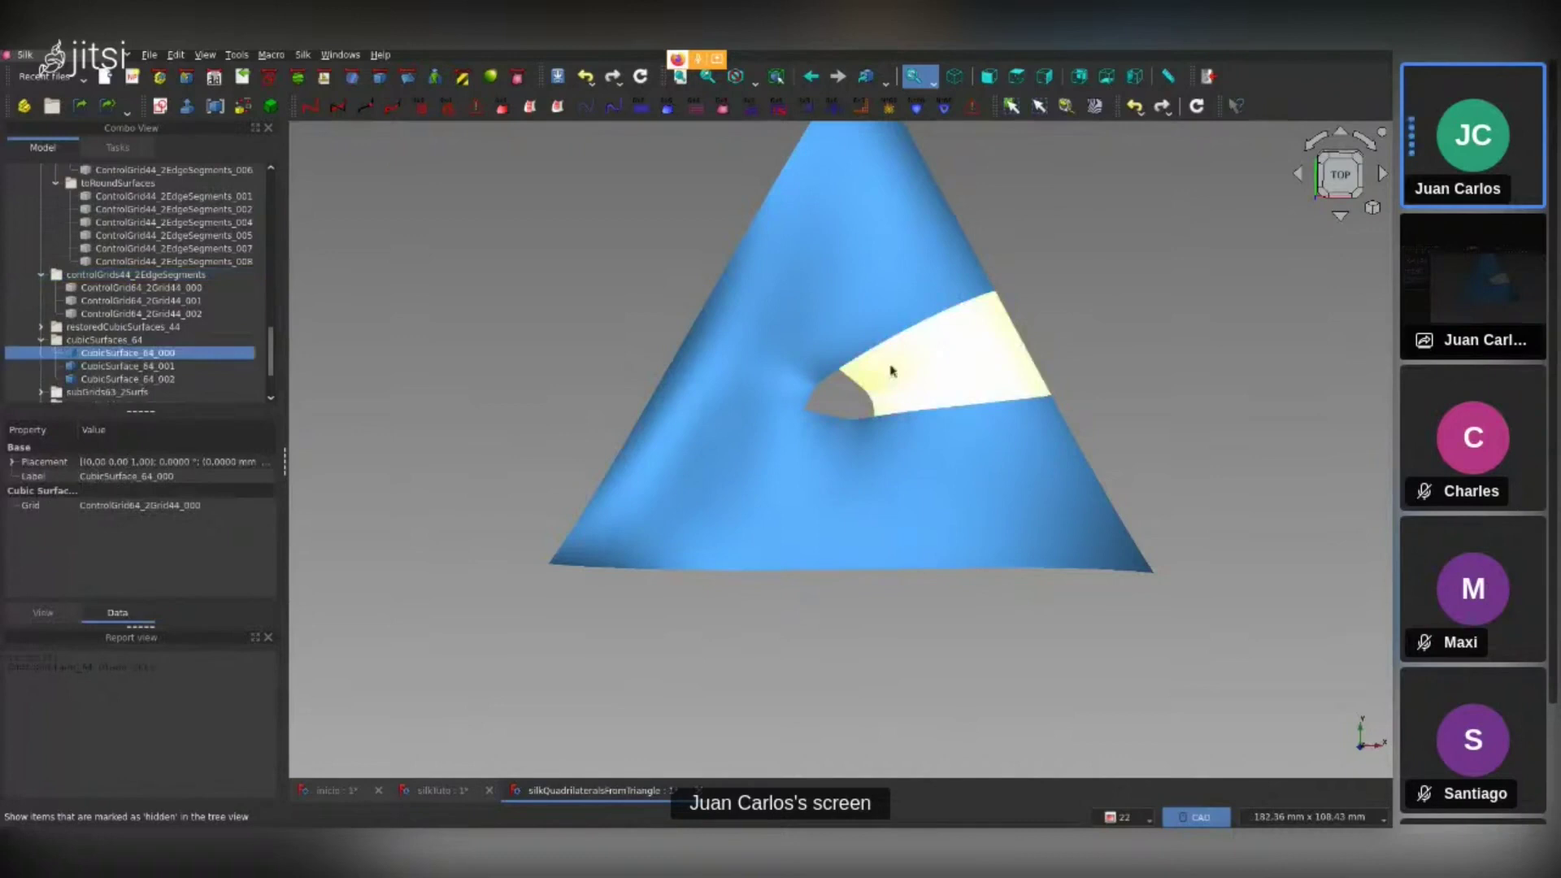
{"action": "left_click", "coordinate": [793, 376], "text": "ctrl"}
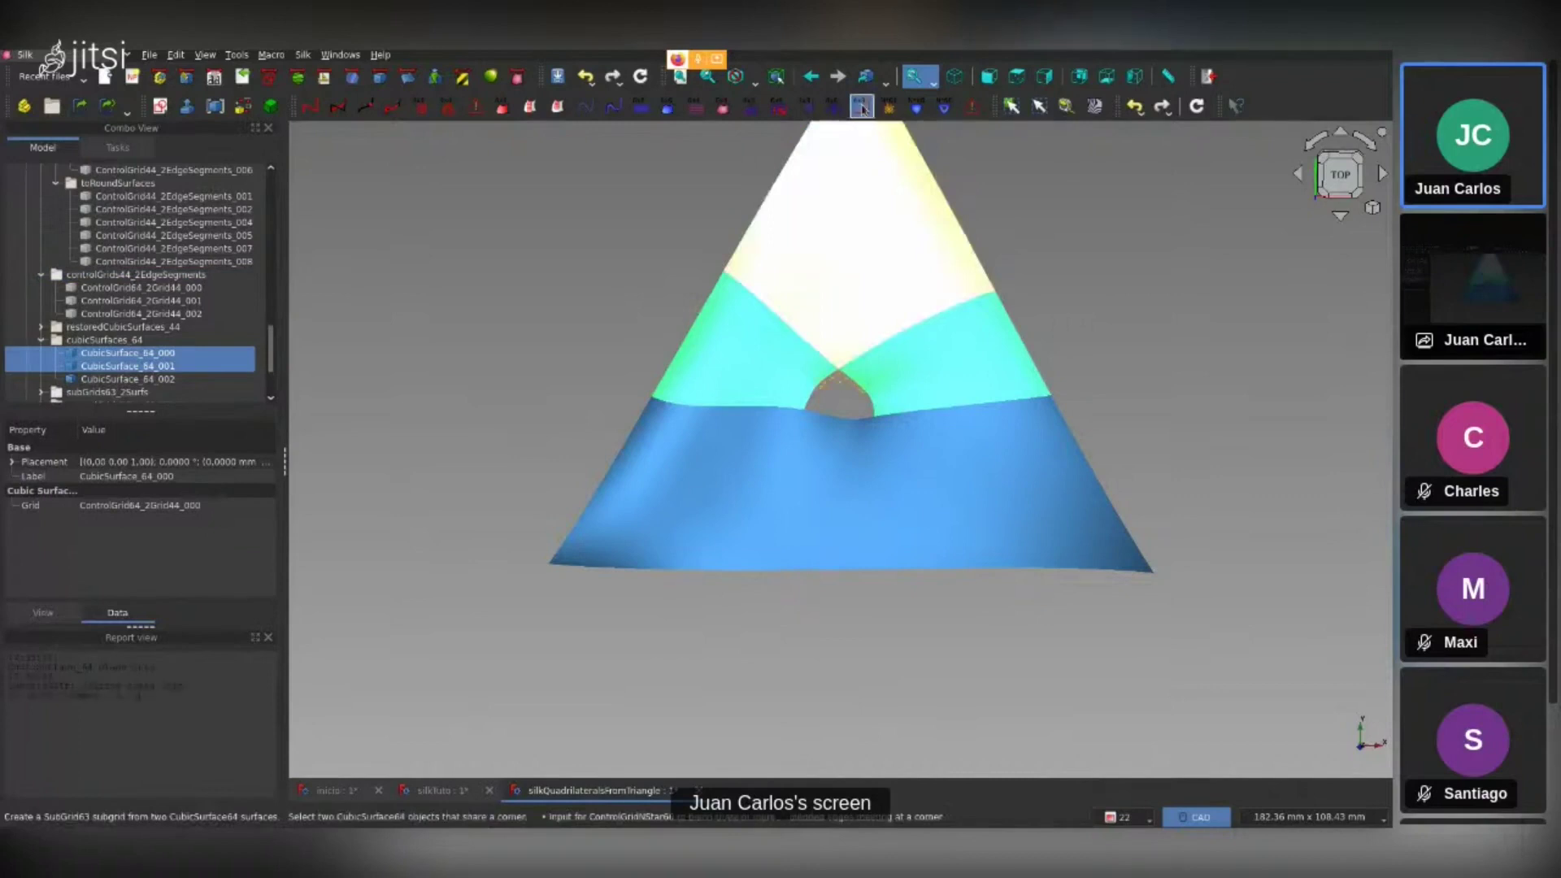
Zoom to the hole and create a sub-grid from the left patch and its neighbour
{"action": "scroll", "coordinate": [842, 374], "scroll_direction": "up", "scroll_amount": 2}
{"action": "scroll", "coordinate": [846, 382], "scroll_direction": "up", "scroll_amount": 2}
{"action": "scroll", "coordinate": [861, 421], "scroll_direction": "up", "scroll_amount": 2}
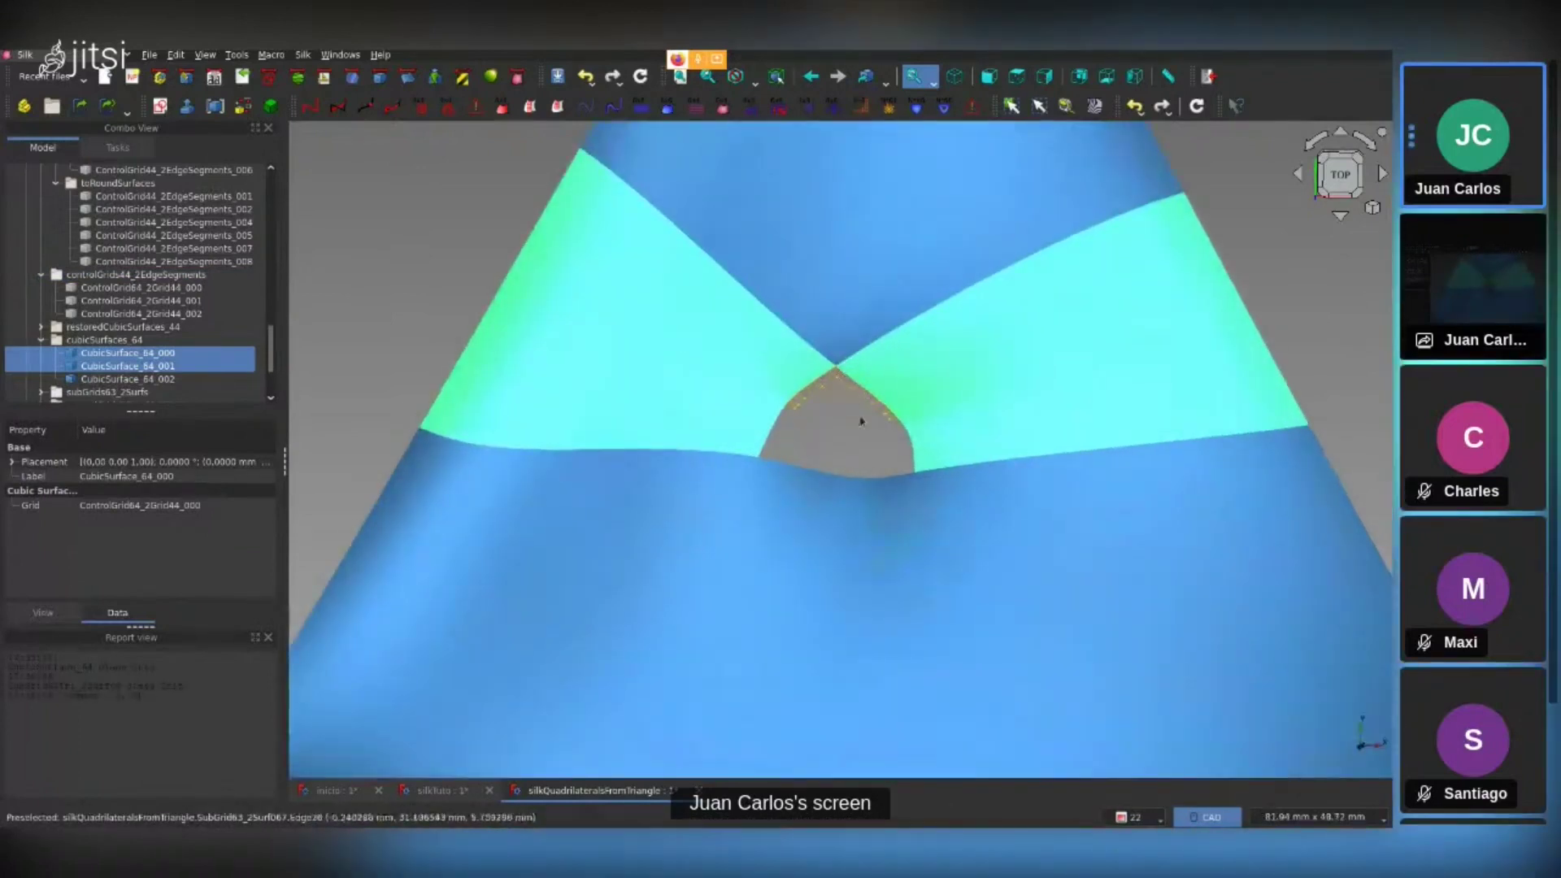
{"action": "scroll", "coordinate": [861, 421], "scroll_direction": "up", "scroll_amount": 1}
{"action": "left_click", "coordinate": [811, 447]}
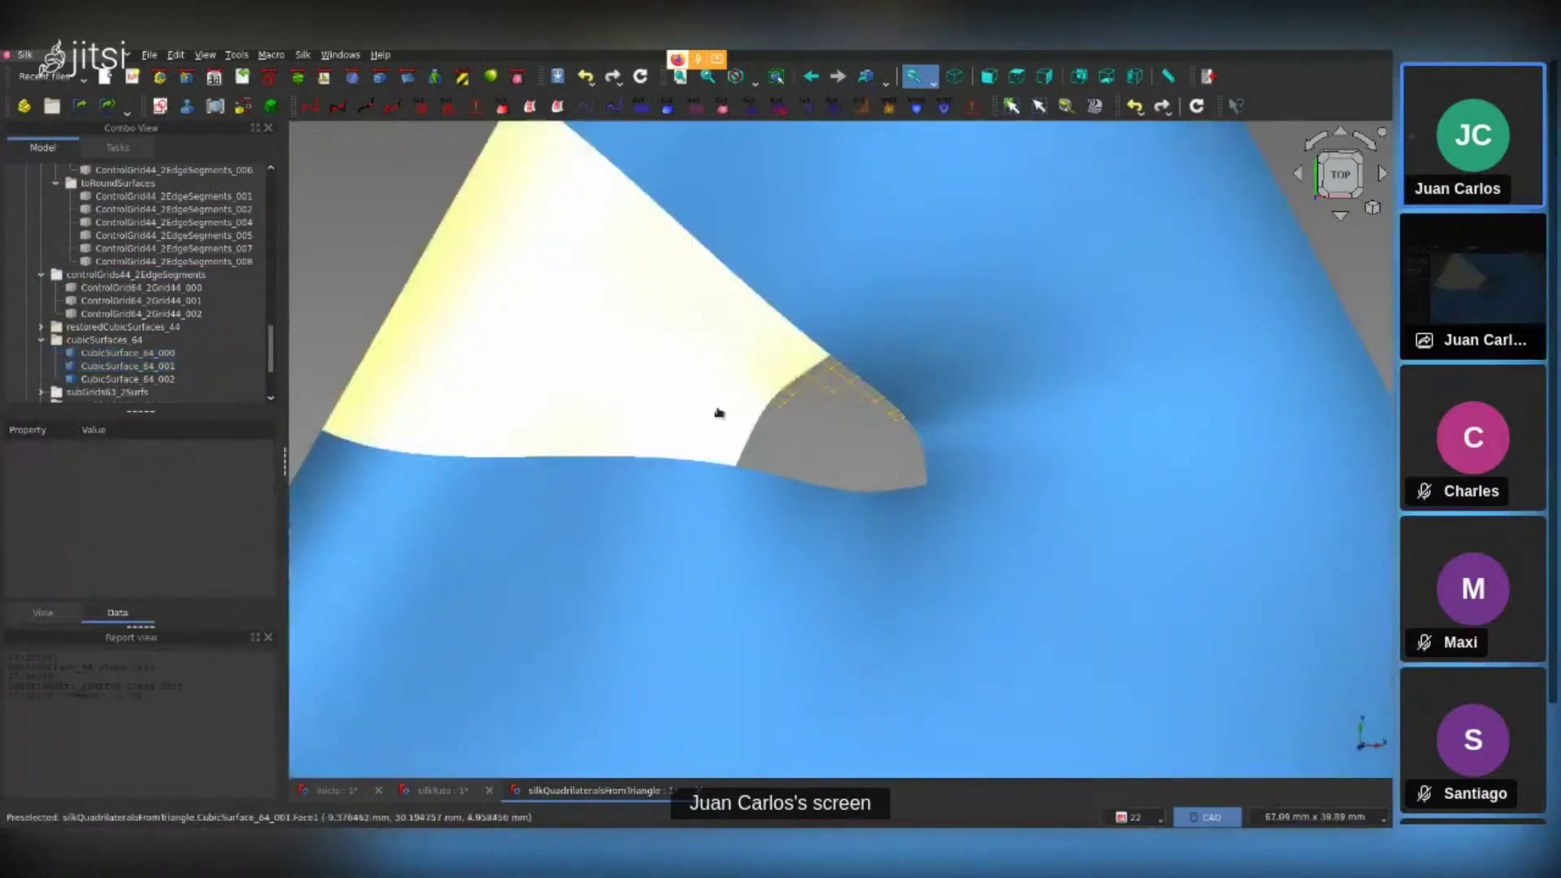
{"action": "left_click", "coordinate": [718, 412]}
{"action": "left_click", "coordinate": [787, 502], "text": "ctrl"}
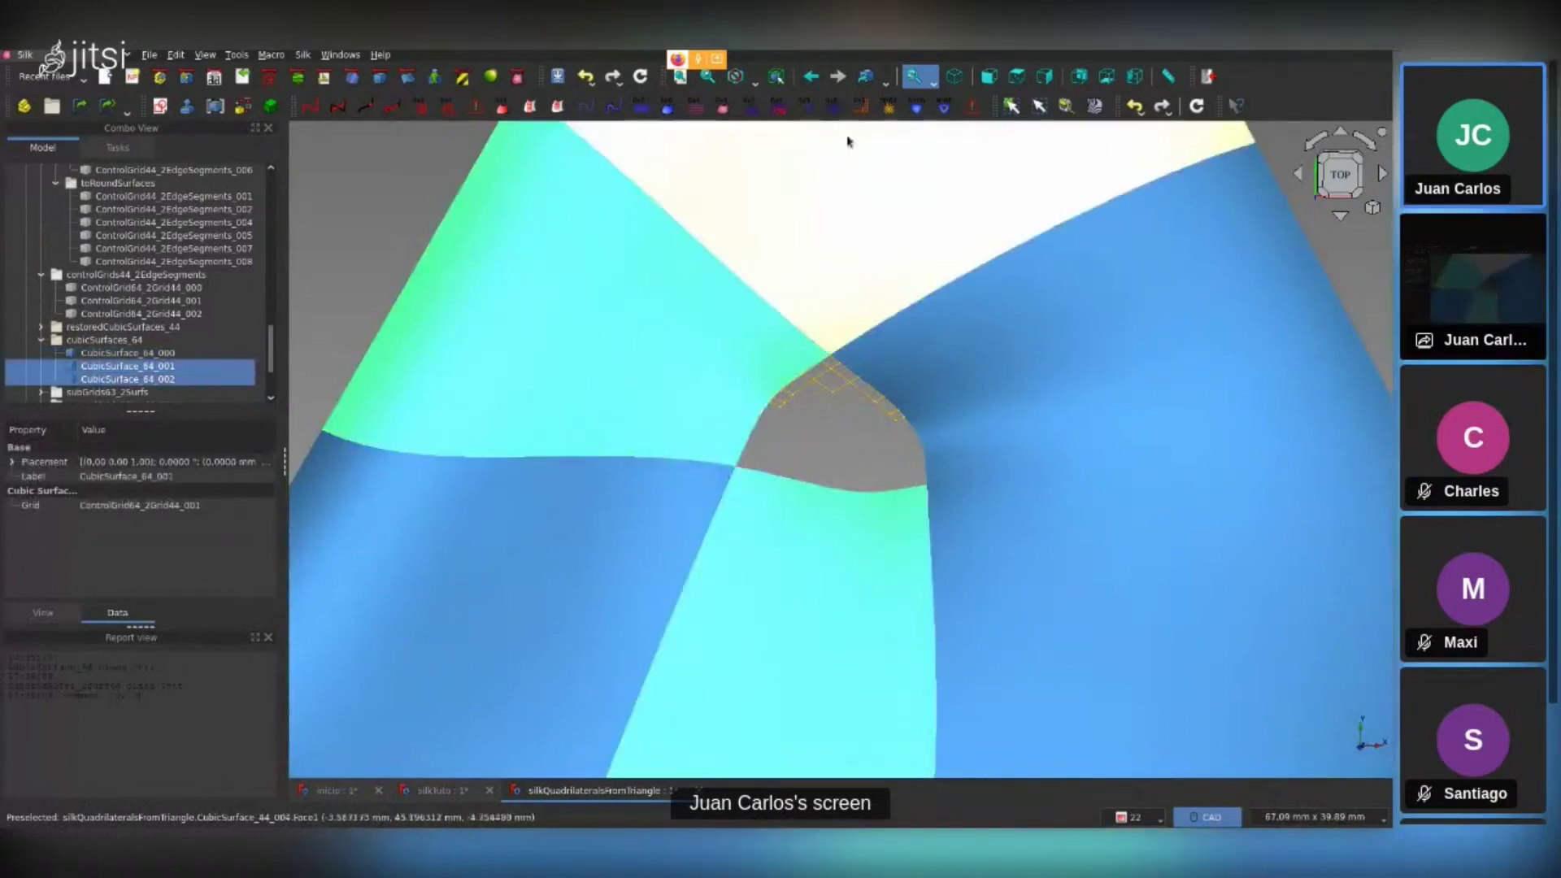
{"action": "left_click", "coordinate": [864, 111]}
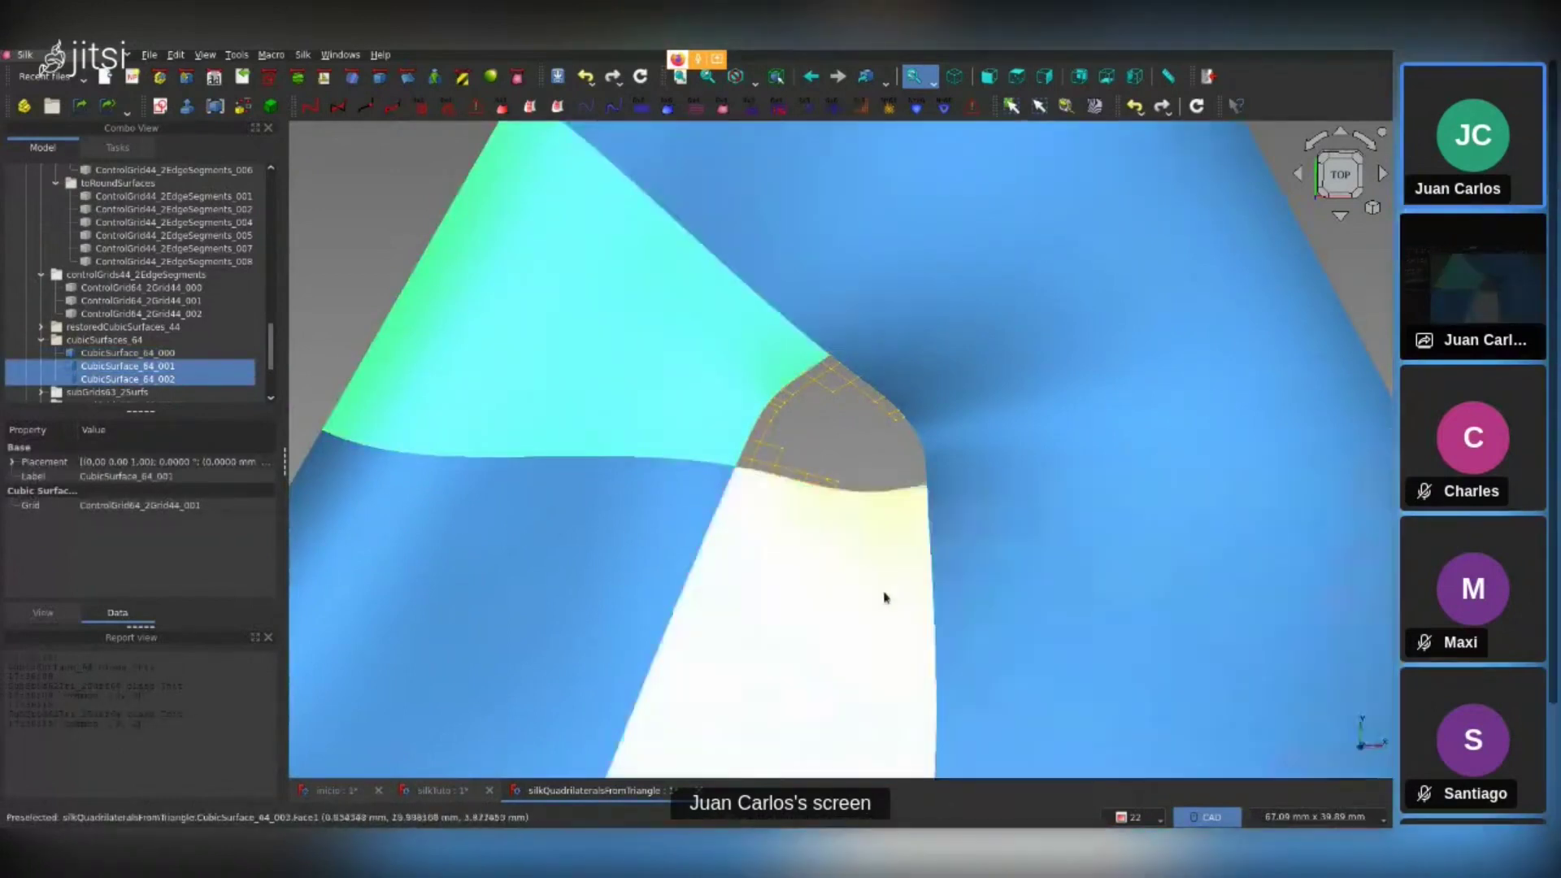
Create a sub-grid from the lower and upper-right patches, inspect the hole, and recompute
{"action": "left_click", "coordinate": [883, 597]}
{"action": "left_click", "coordinate": [976, 423], "text": "ctrl"}
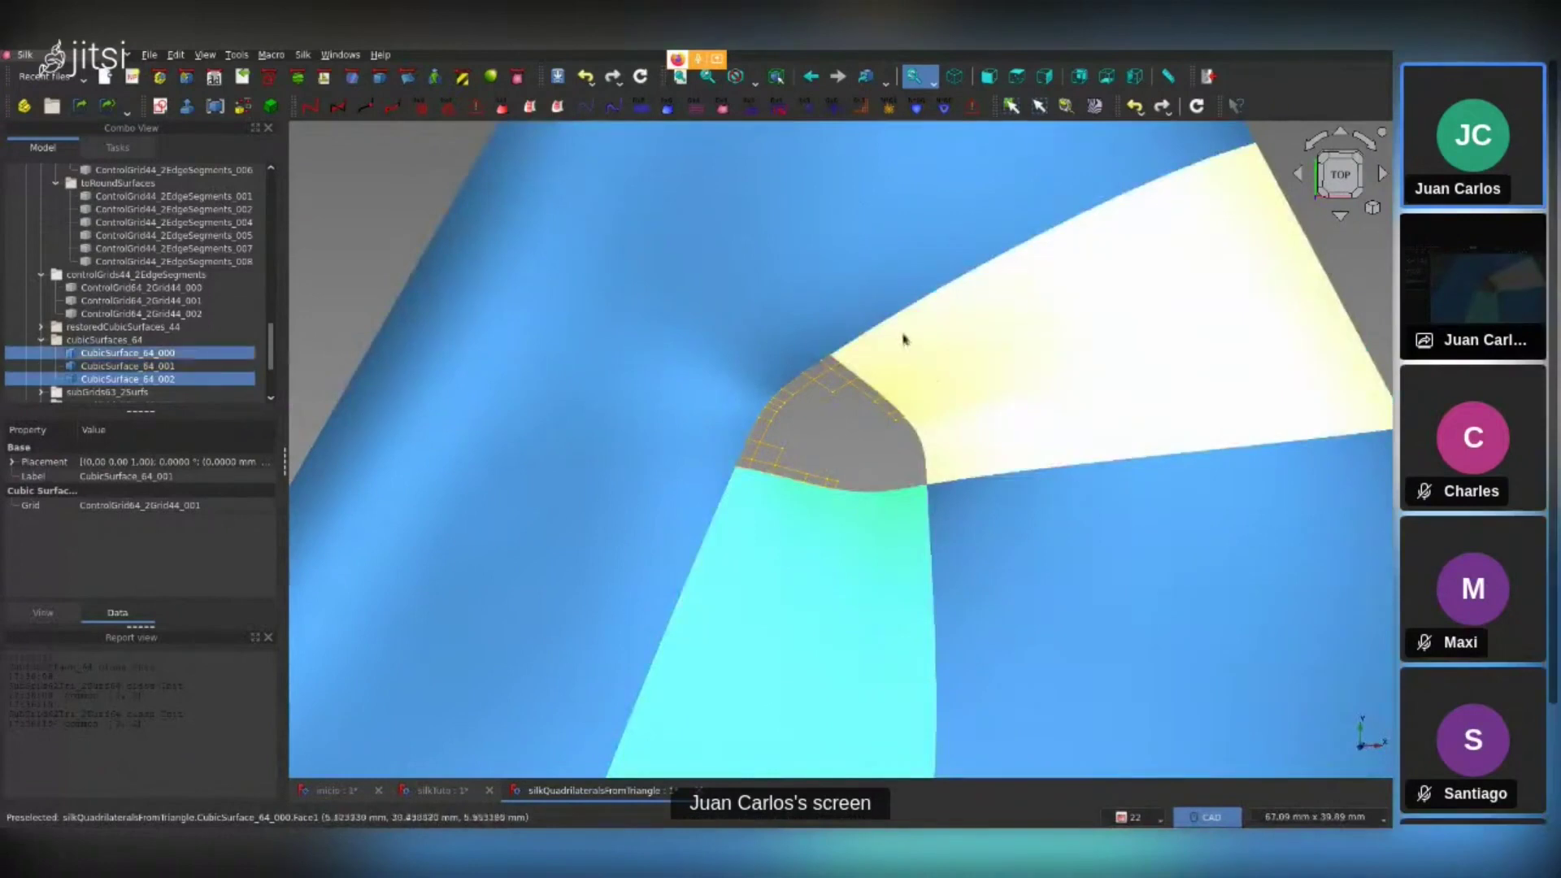
{"action": "left_click", "coordinate": [861, 110]}
{"action": "scroll", "coordinate": [824, 402], "scroll_direction": "down", "scroll_amount": 5}
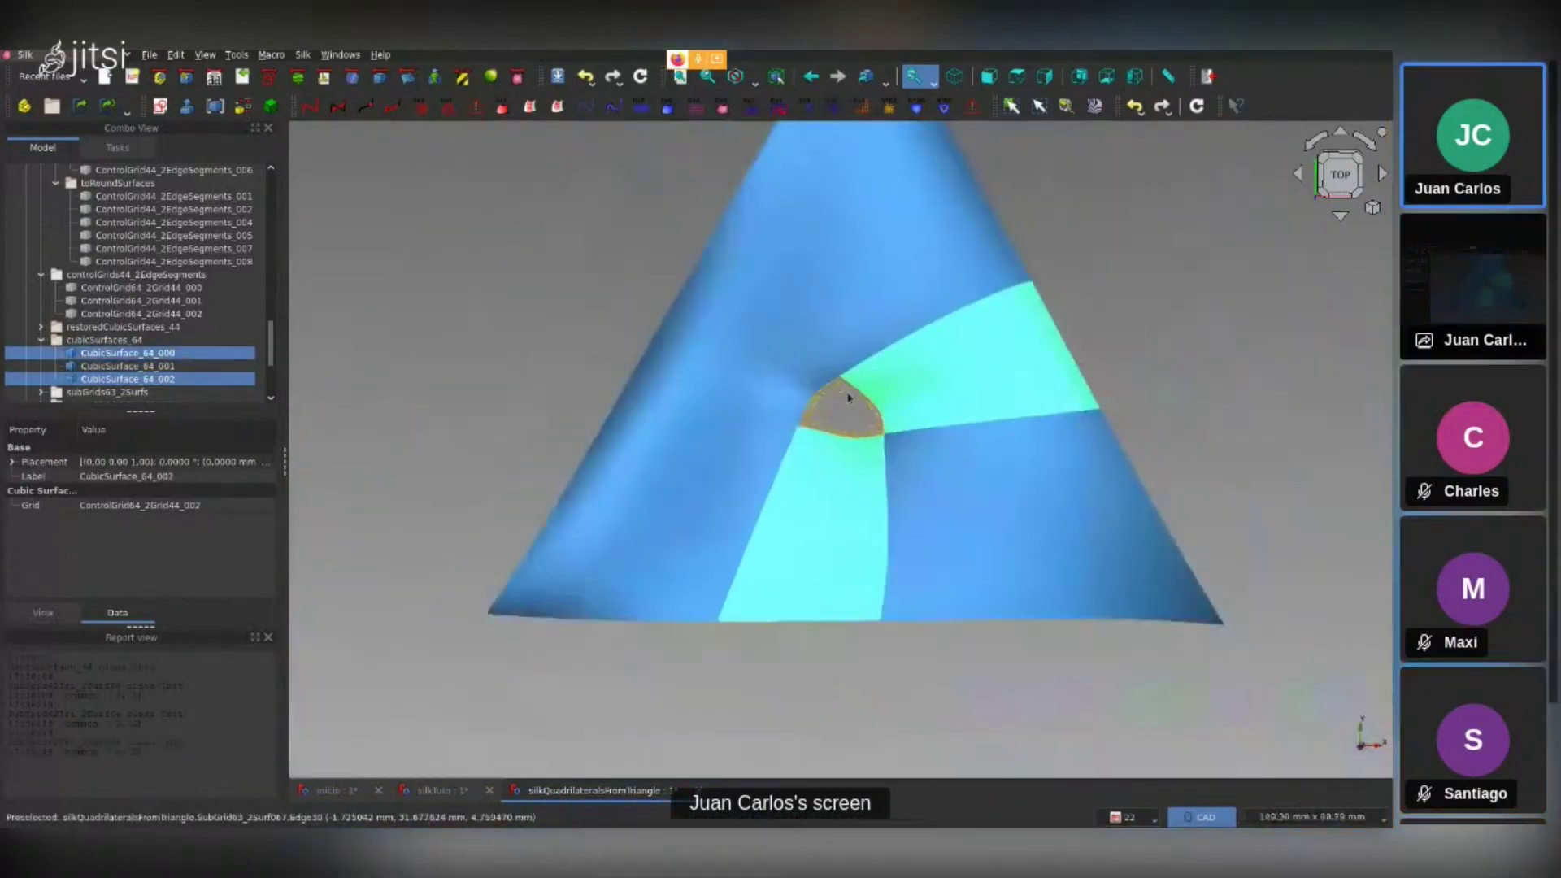
{"action": "mouse_move", "coordinate": [824, 402]}
{"action": "middle_mouse_down"}
{"action": "mouse_move", "coordinate": [897, 324]}
{"action": "mouse_move", "coordinate": [897, 269]}
{"action": "mouse_move", "coordinate": [829, 330]}
{"action": "mouse_move", "coordinate": [816, 364]}
{"action": "mouse_move", "coordinate": [845, 391]}
{"action": "middle_mouse_up"}
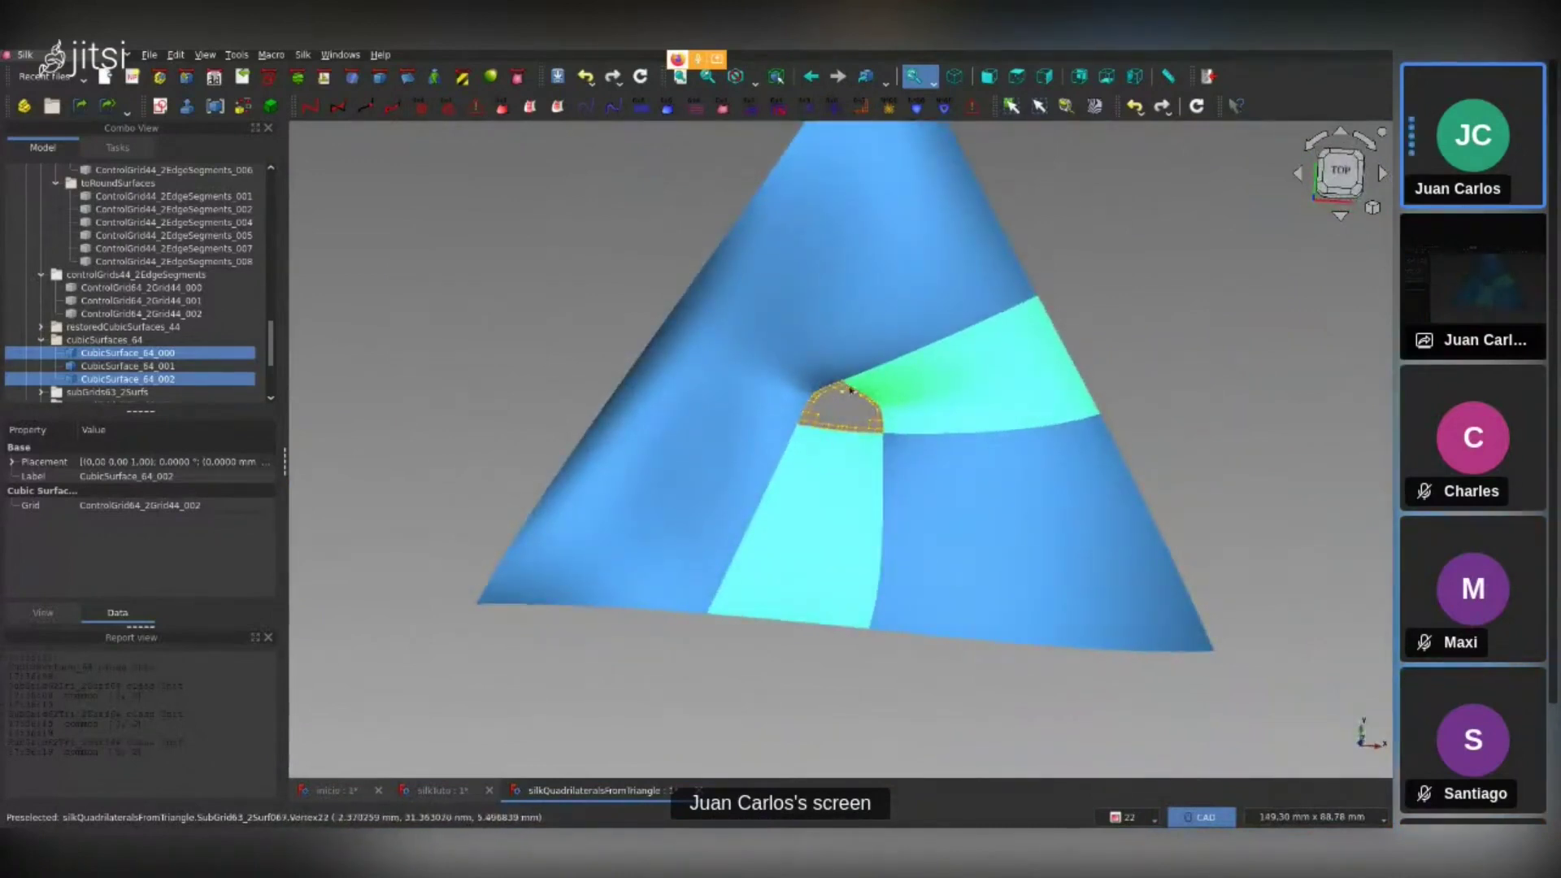
{"action": "scroll", "coordinate": [848, 406], "scroll_direction": "up", "scroll_amount": 5}
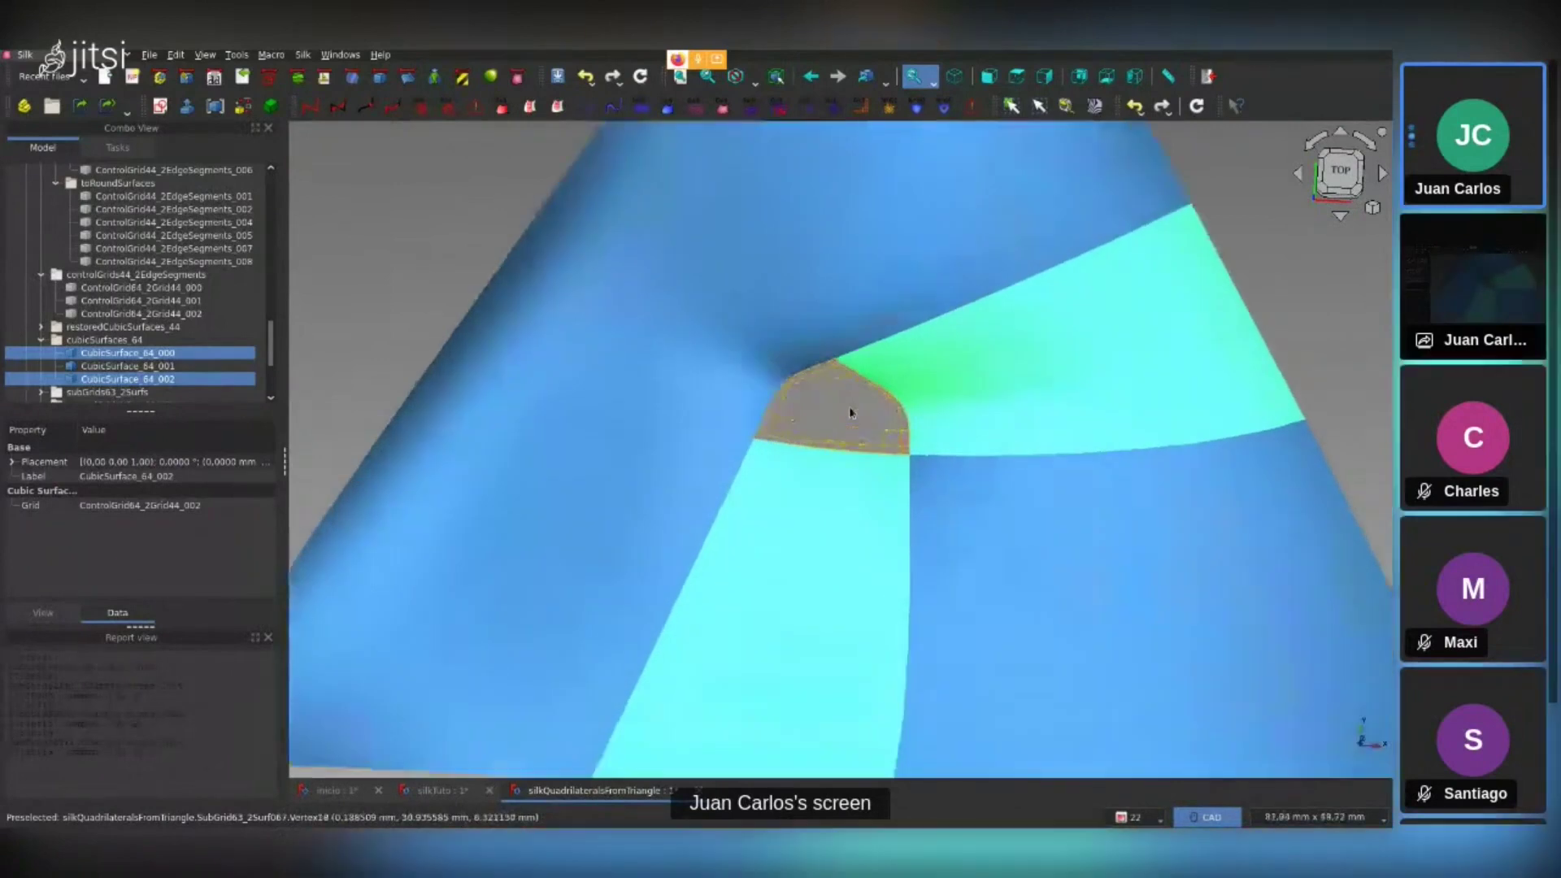
{"action": "mouse_move", "coordinate": [849, 406]}
{"action": "middle_mouse_down"}
{"action": "mouse_move", "coordinate": [846, 441]}
{"action": "mouse_move", "coordinate": [846, 417]}
{"action": "middle_mouse_up"}
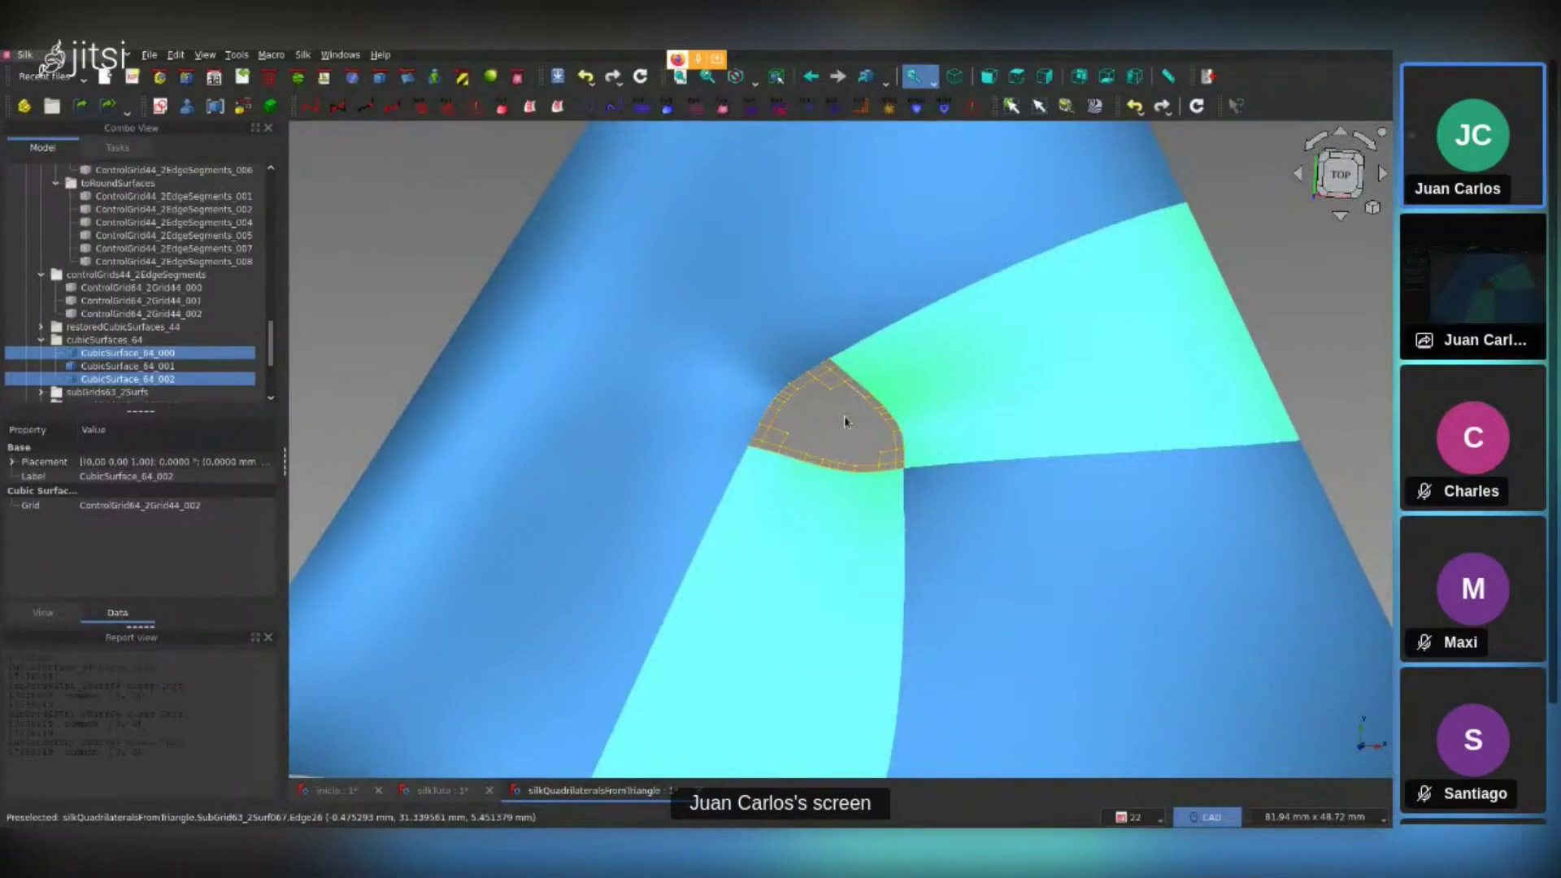
{"action": "left_click", "coordinate": [863, 108]}
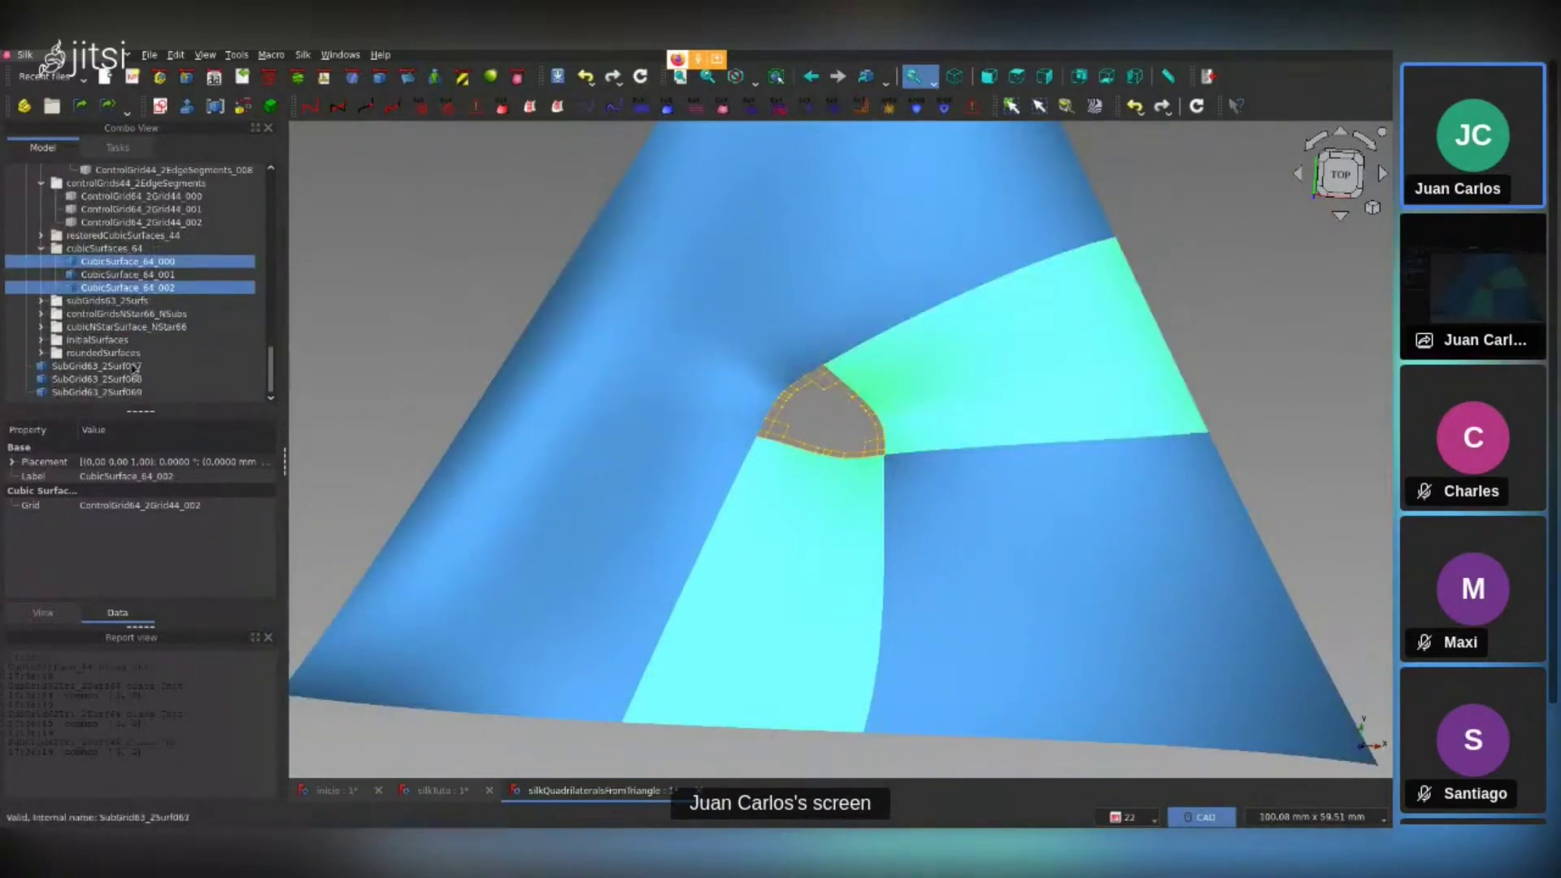
Build an N-star control grid from SubGrid63_2Surf067–069 and its N-star surface, then recompute
{"action": "left_click", "coordinate": [134, 367]}
{"action": "left_click", "coordinate": [134, 393], "text": "shift"}
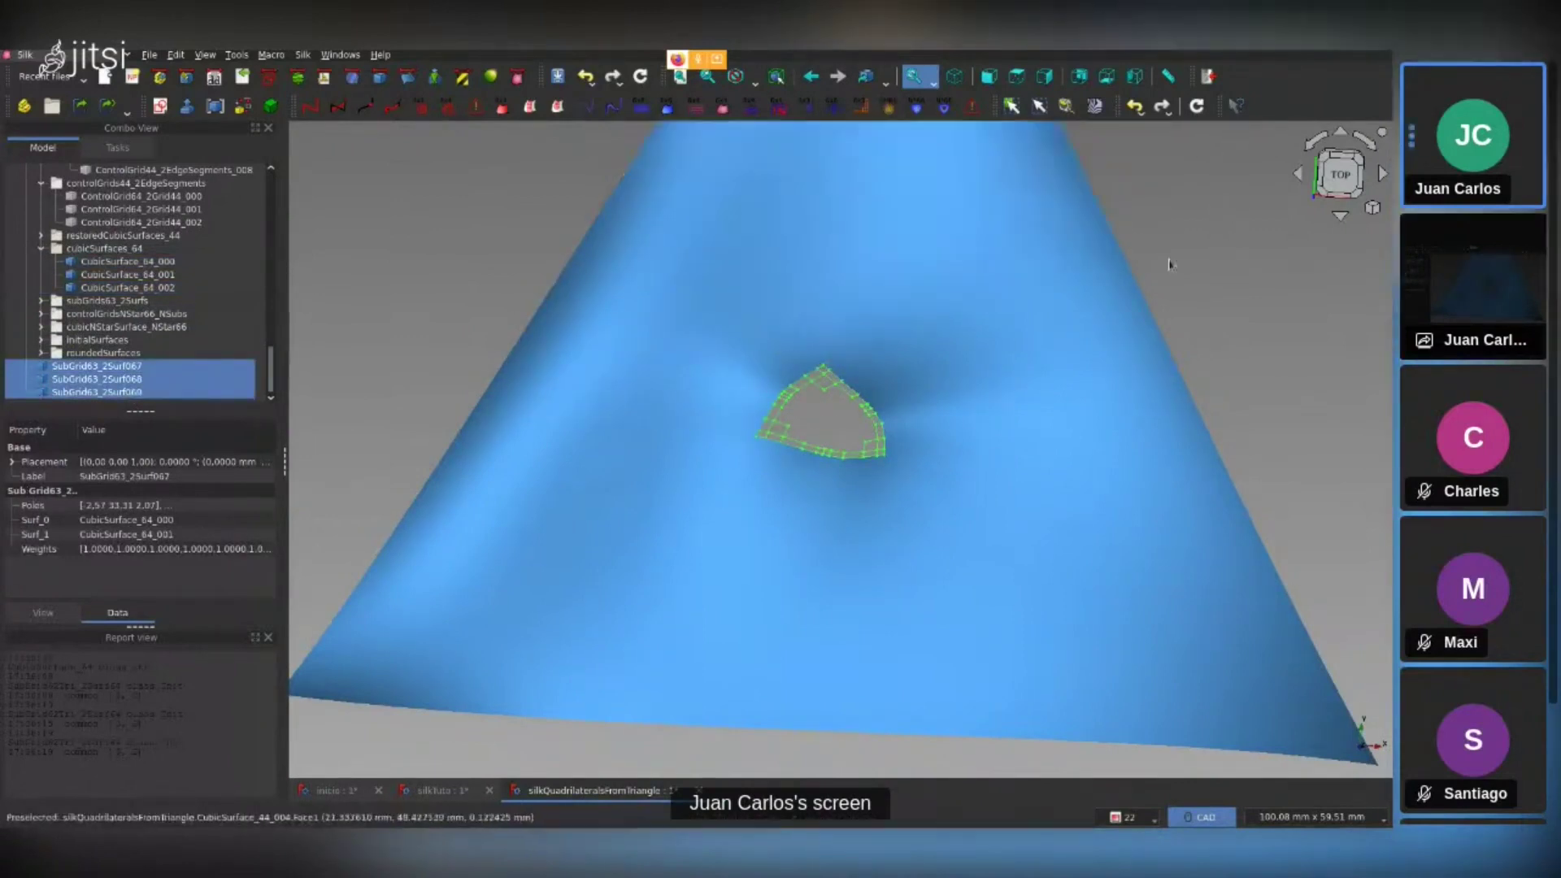
{"action": "left_click", "coordinate": [914, 112]}
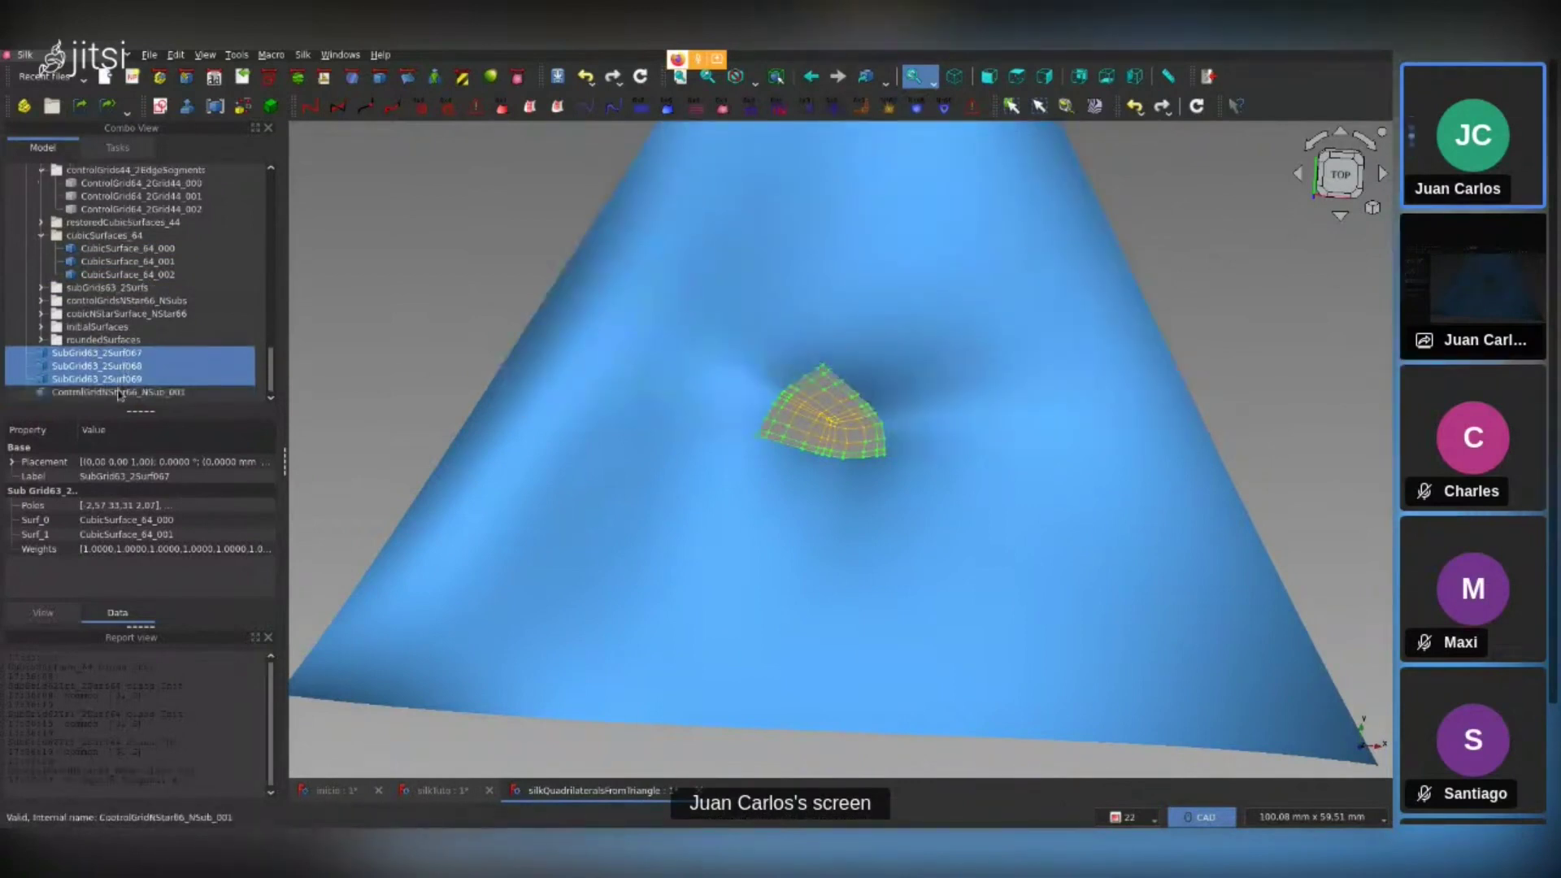
{"action": "left_click", "coordinate": [128, 390]}
{"action": "left_click", "coordinate": [748, 113]}
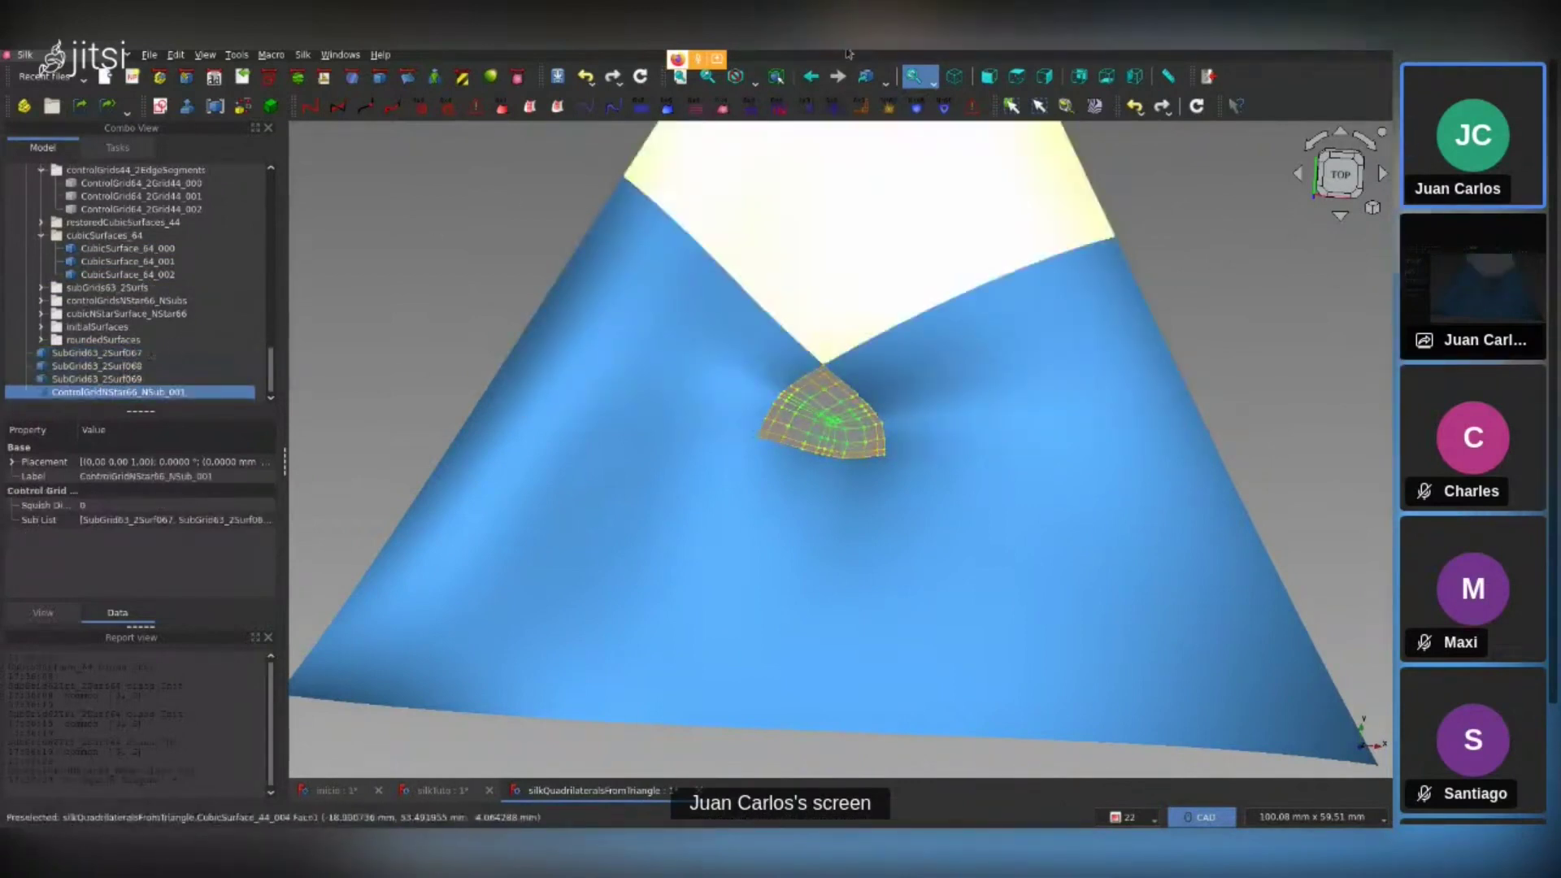
{"action": "left_click", "coordinate": [916, 117]}
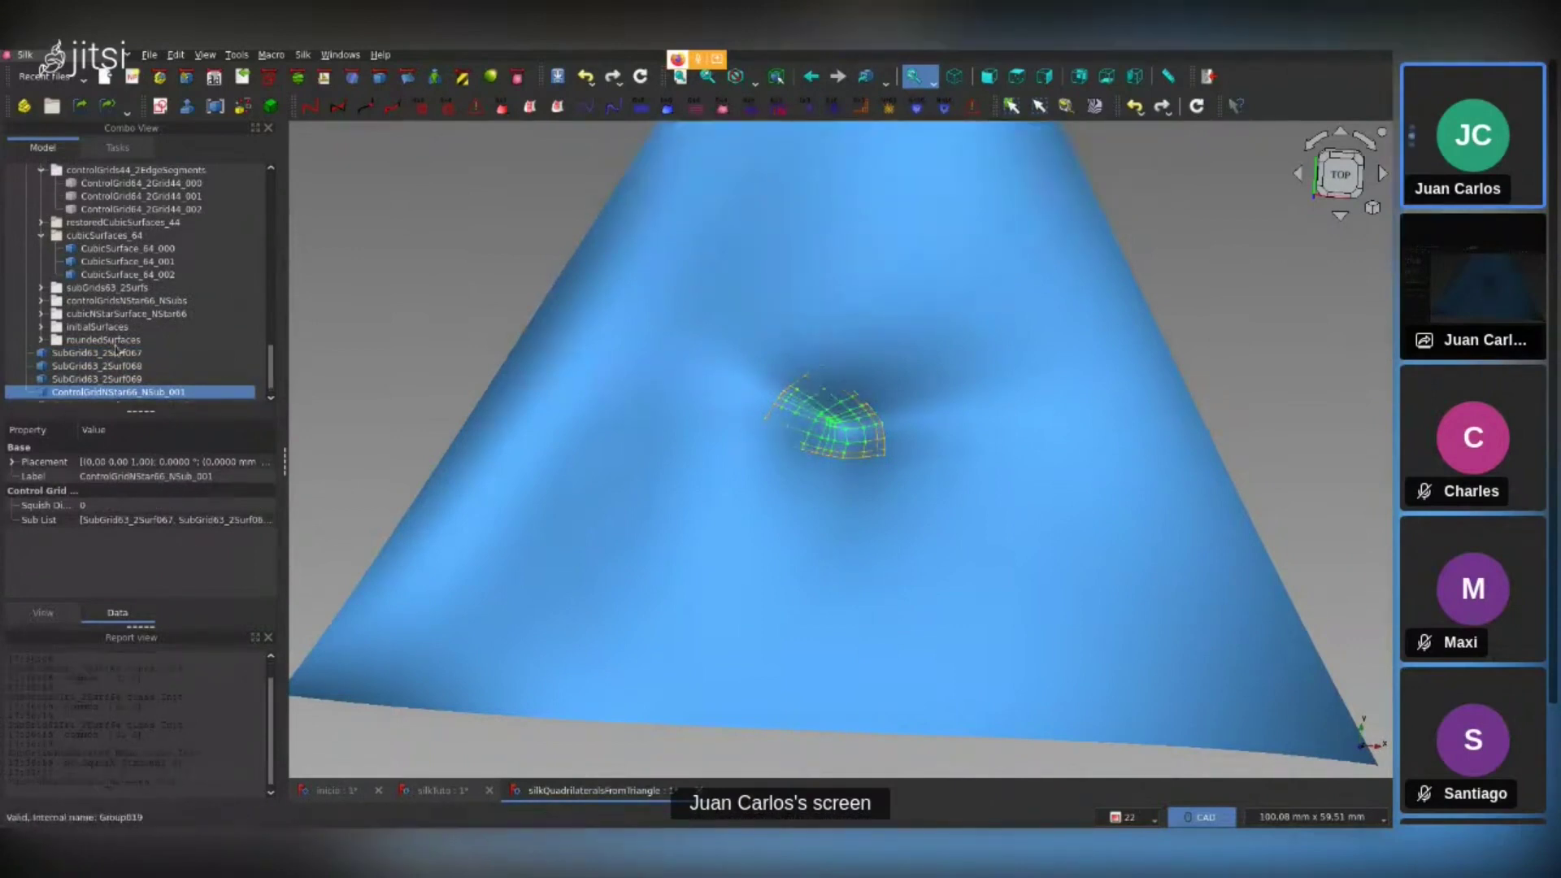
Select the three sub-grids and the N-star control grid, then orbit to a side view
{"action": "left_click", "coordinate": [116, 352]}
{"action": "left_click", "coordinate": [97, 379], "text": "shift"}
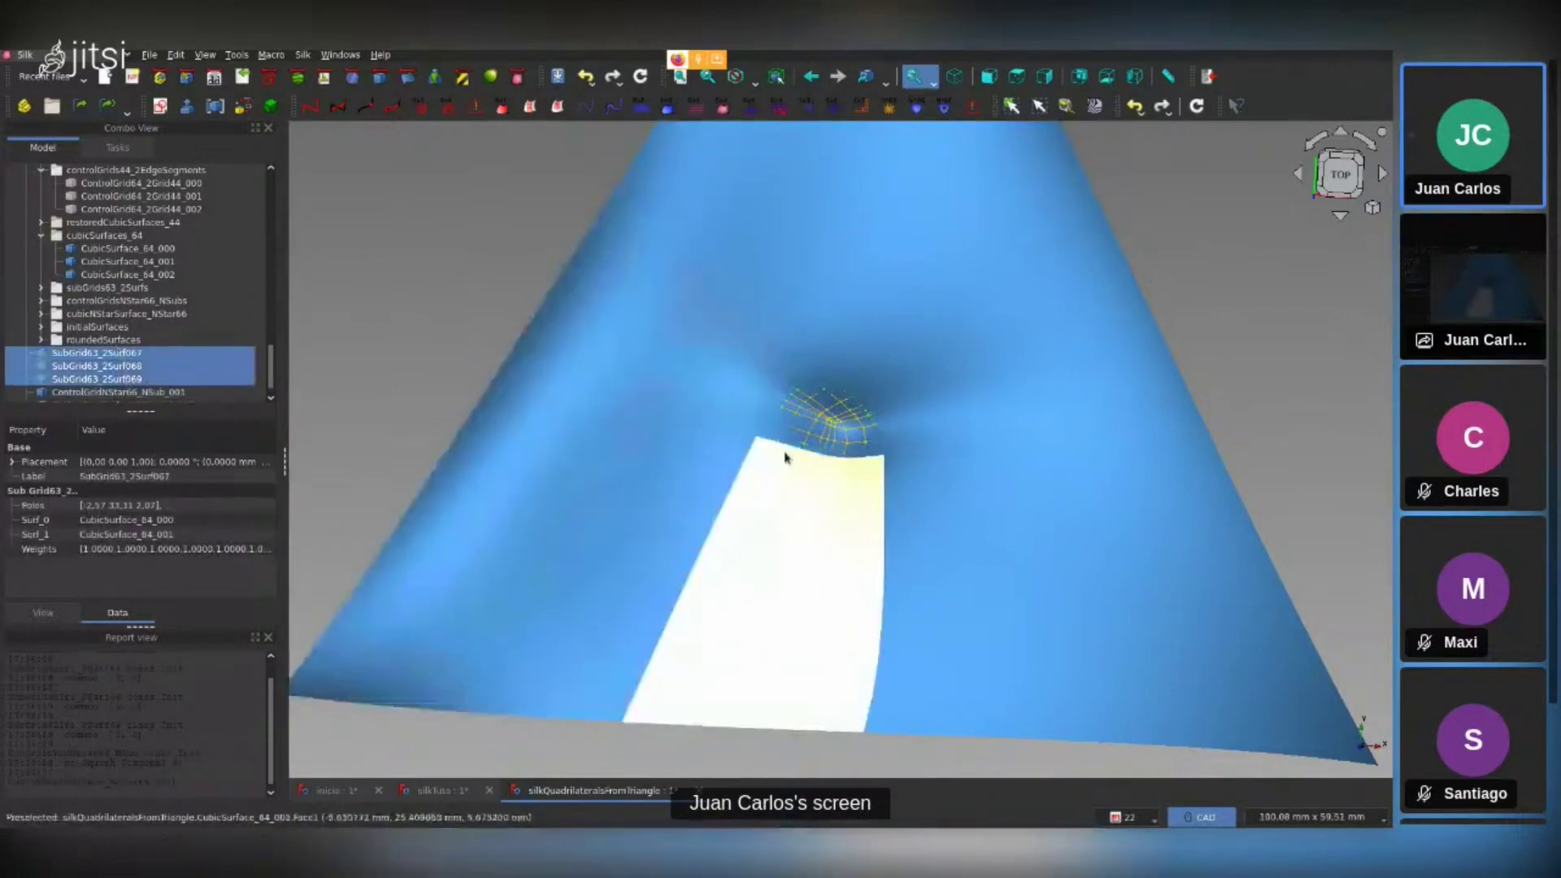
{"action": "left_click", "coordinate": [116, 391]}
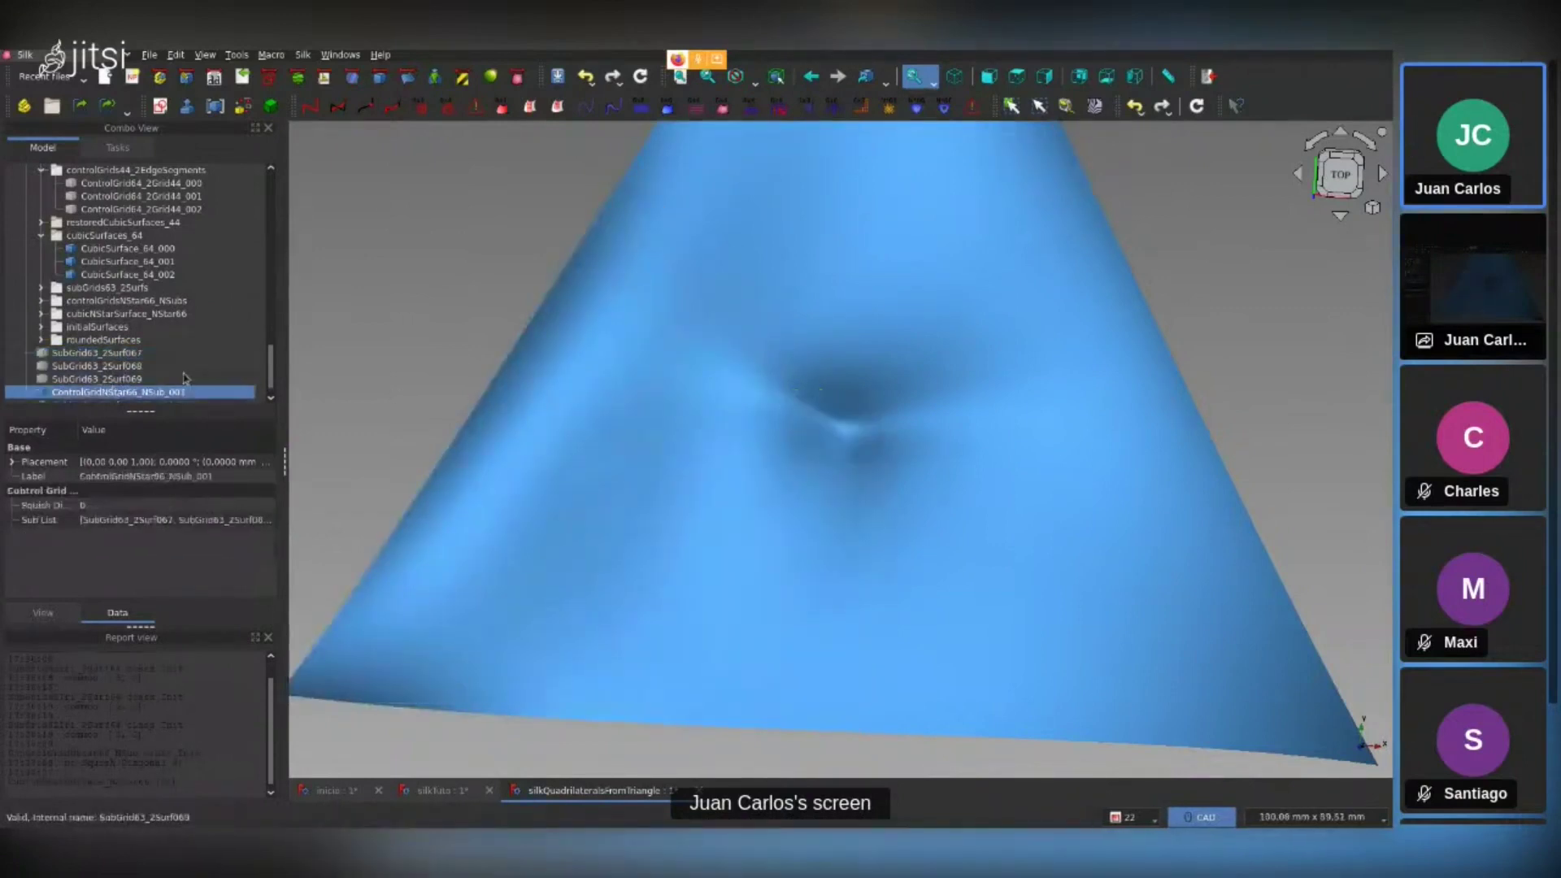
{"action": "scroll", "coordinate": [575, 358], "scroll_direction": "down", "scroll_amount": 5}
{"action": "mouse_move", "coordinate": [574, 358]}
{"action": "middle_mouse_down"}
{"action": "mouse_move", "coordinate": [736, 286]}
{"action": "mouse_move", "coordinate": [825, 352]}
{"action": "mouse_move", "coordinate": [1125, 425]}
{"action": "middle_mouse_up"}
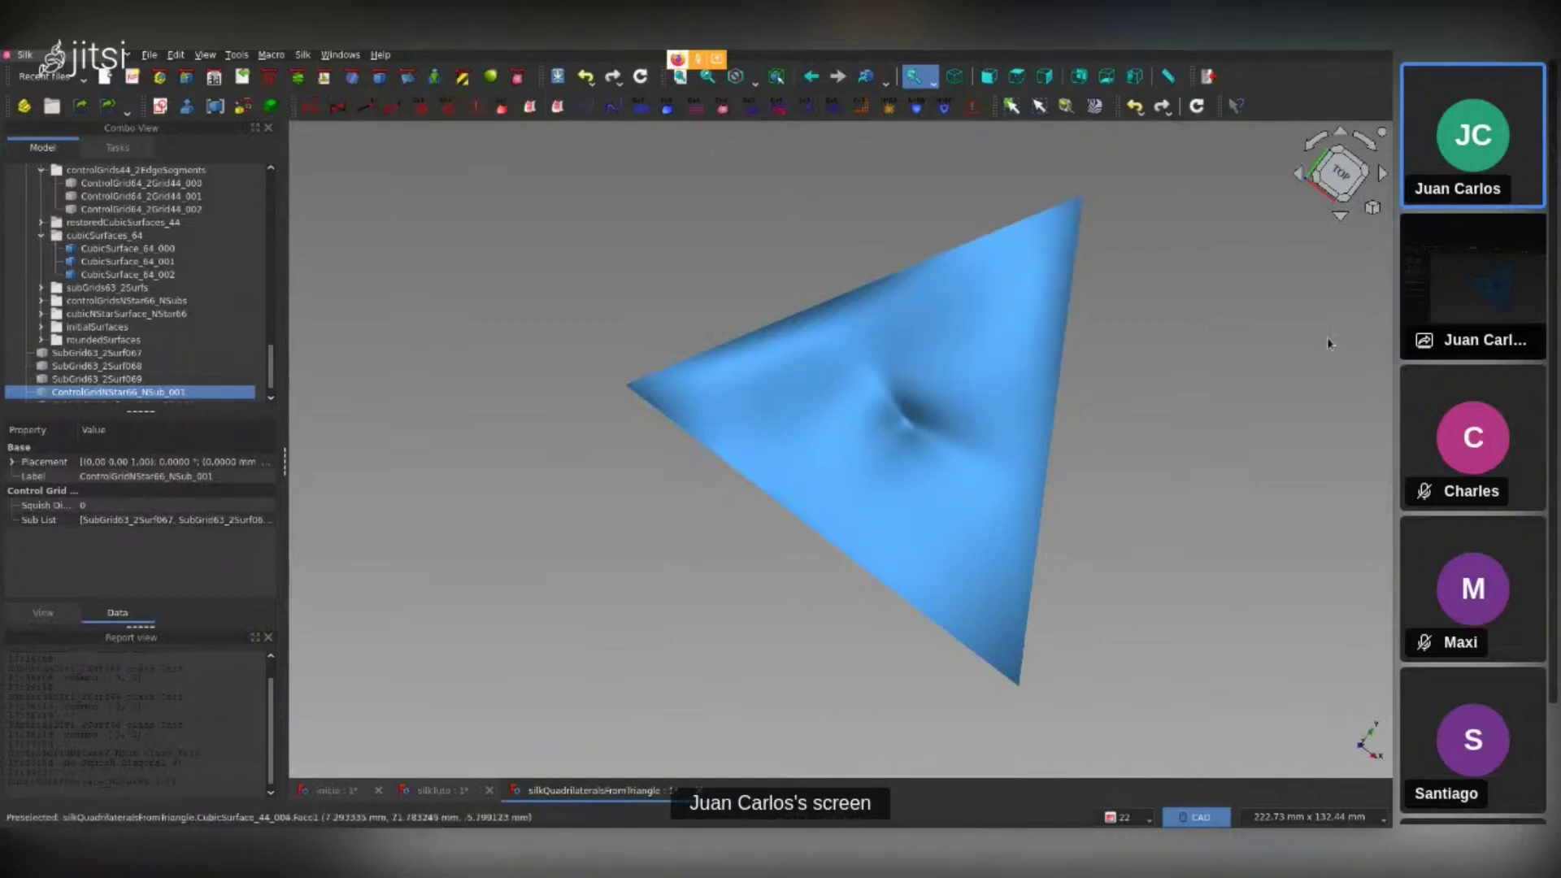
Apply zebra stripes to the surface and orbit to check stripe flow across the filled hole
{"action": "scroll", "coordinate": [1327, 336], "scroll_direction": "up", "scroll_amount": 1}
{"action": "left_click", "coordinate": [42, 612]}
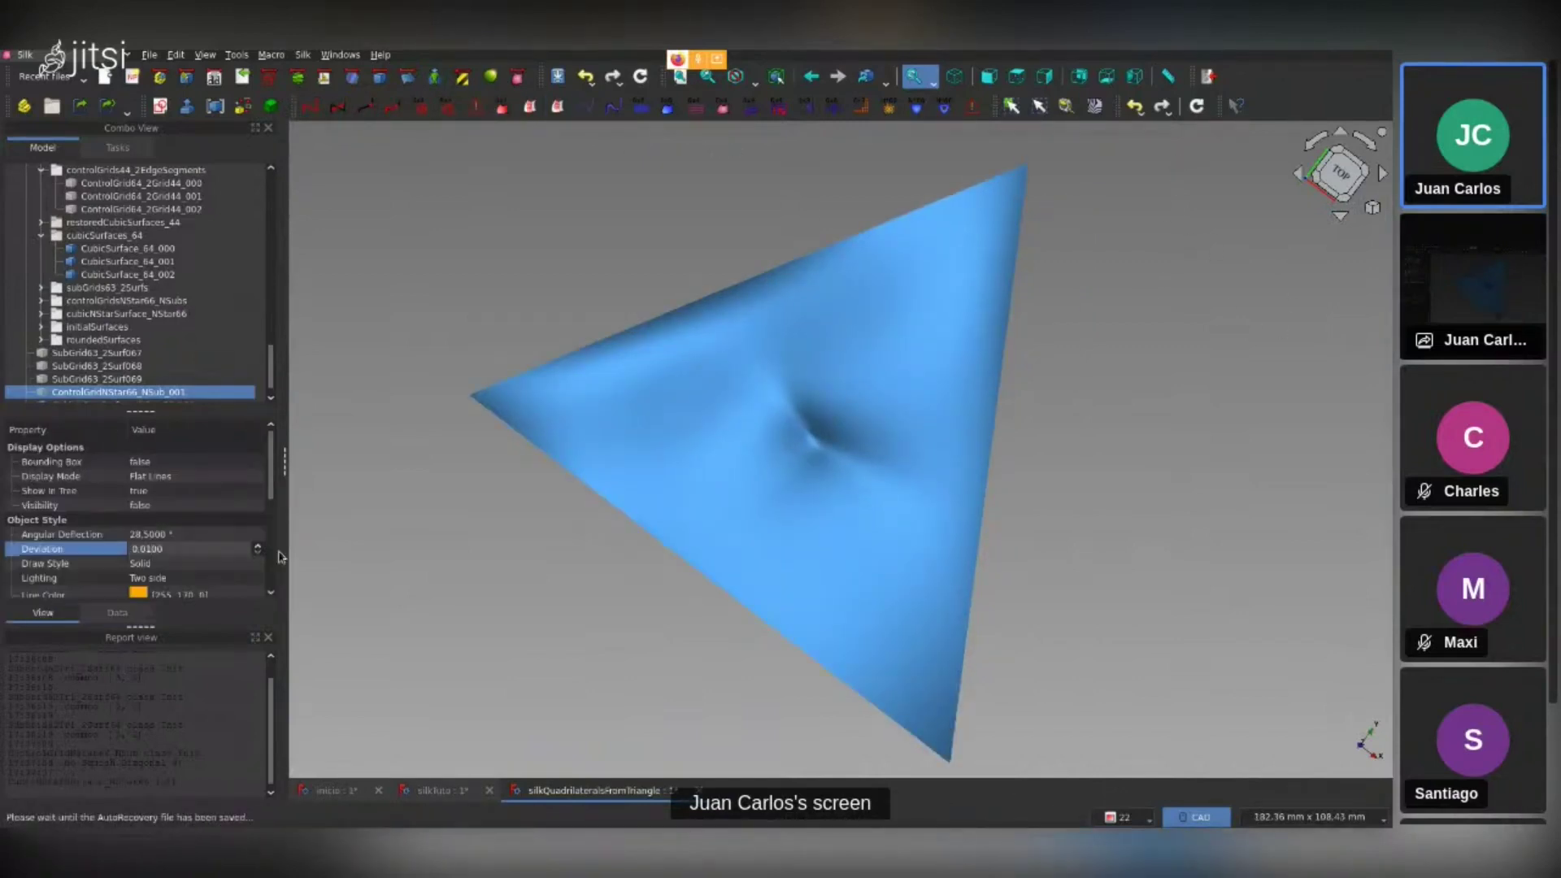
{"action": "left_click", "coordinate": [474, 572]}
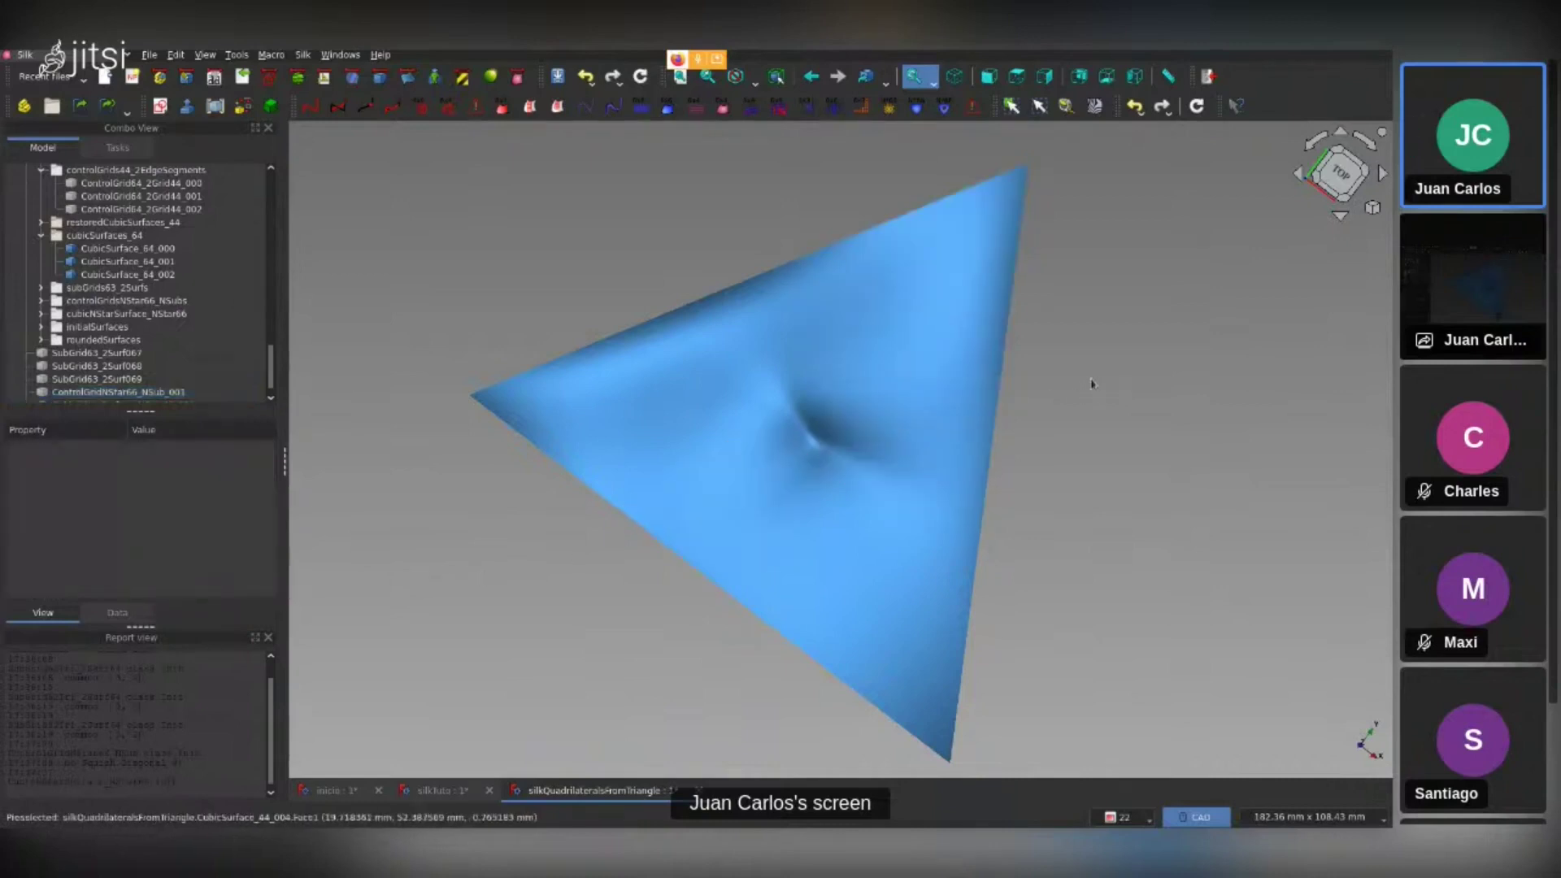
{"action": "left_click", "coordinate": [1095, 106]}
{"action": "mouse_move", "coordinate": [1026, 500]}
{"action": "middle_mouse_down"}
{"action": "mouse_move", "coordinate": [950, 397]}
{"action": "mouse_move", "coordinate": [850, 435]}
{"action": "middle_mouse_up"}
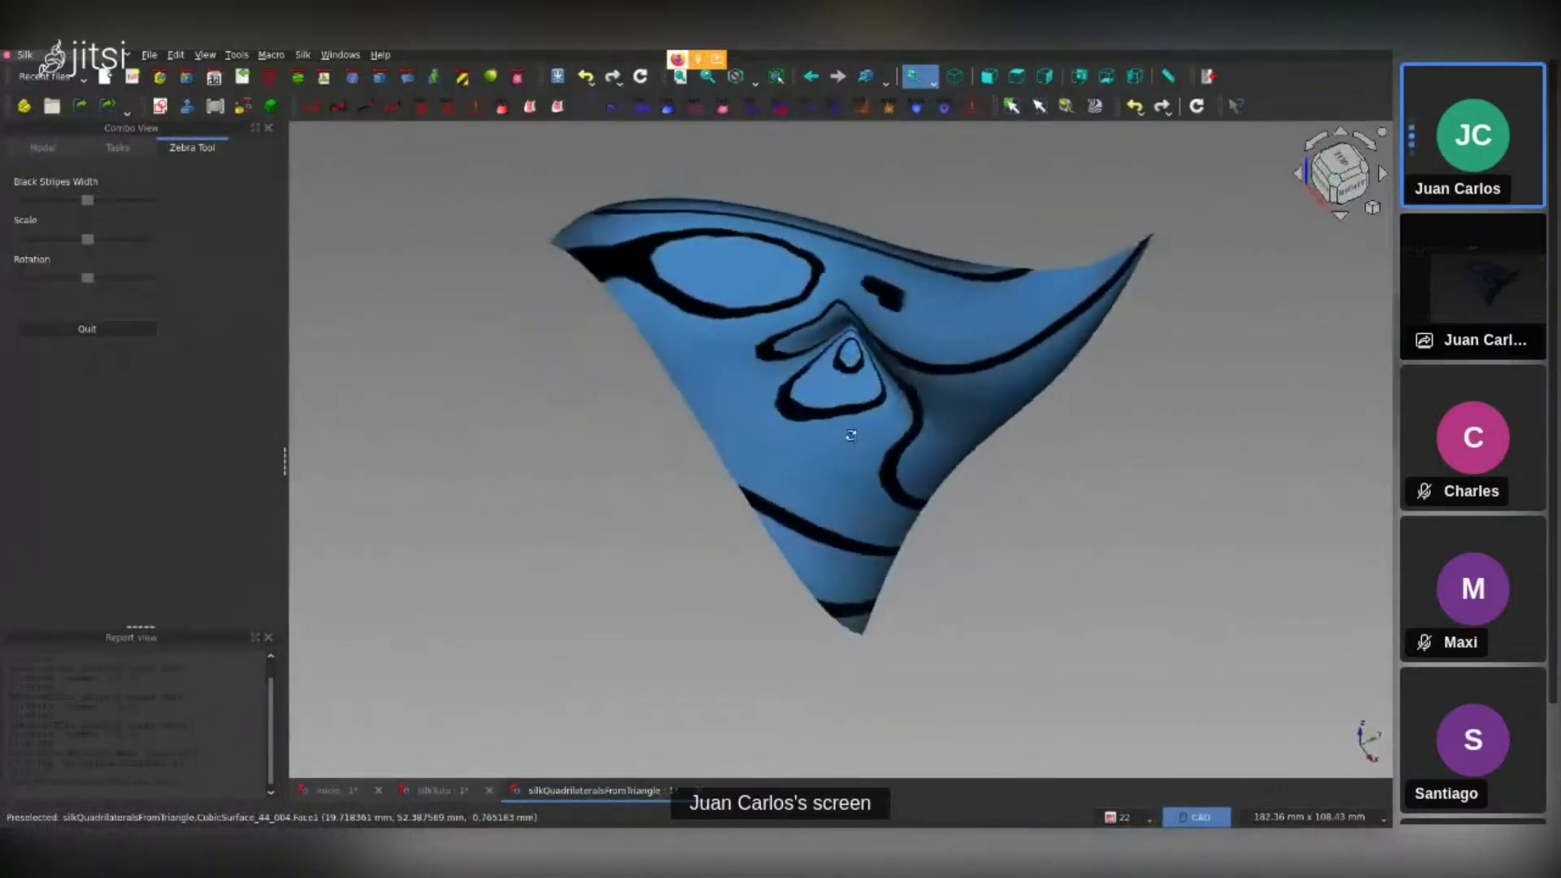
{"action": "middle_click_drag", "start_coordinate": [850, 435], "coordinate": [918, 418]}
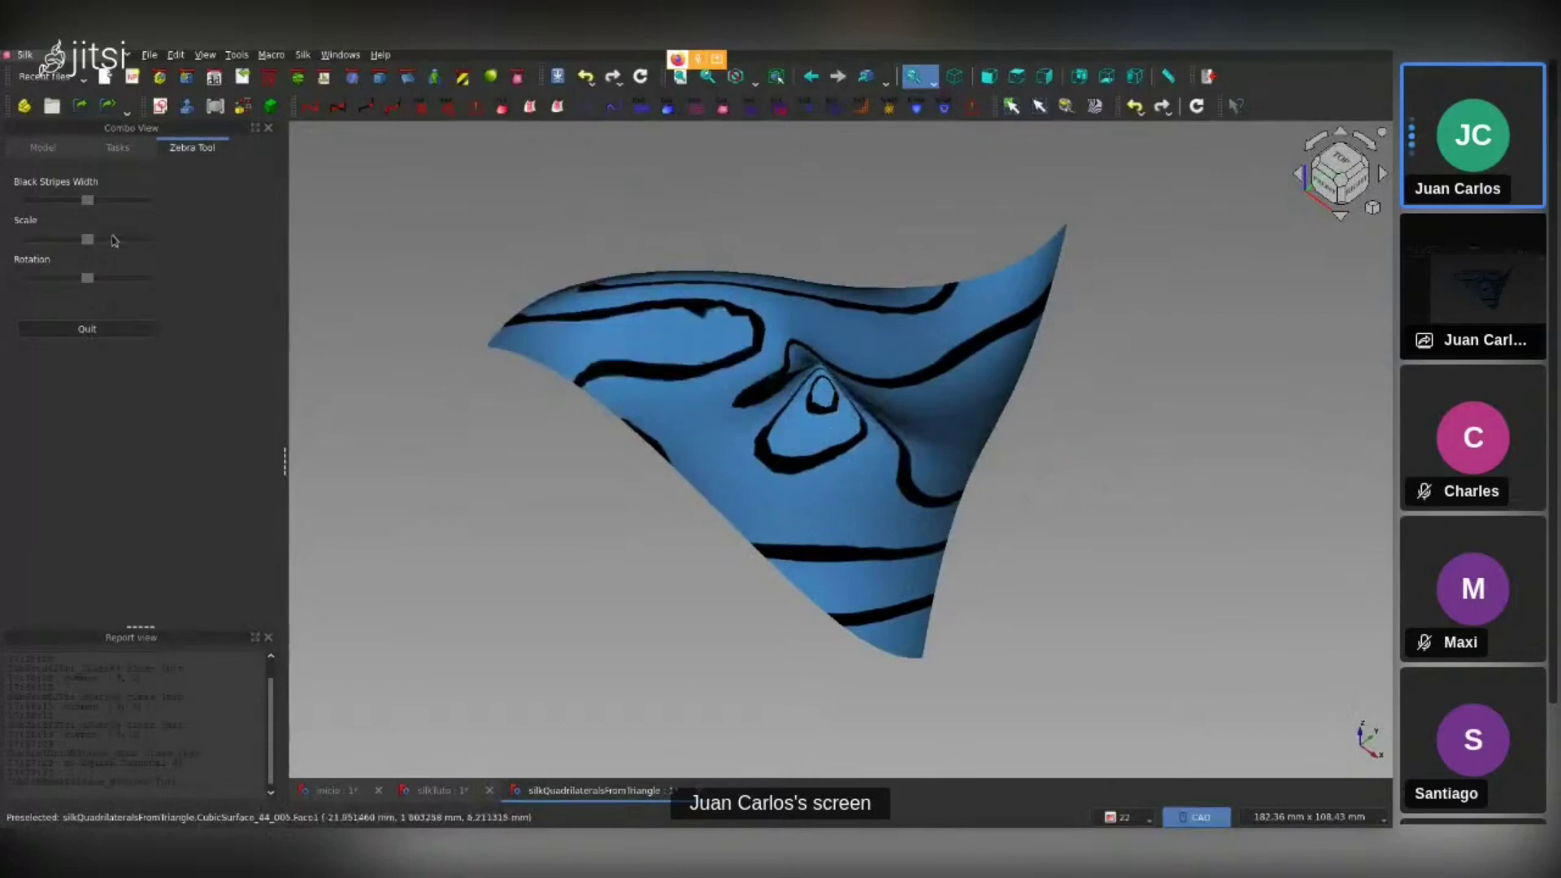
{"action": "scroll", "coordinate": [854, 412], "scroll_direction": "up", "scroll_amount": 2}
{"action": "scroll", "coordinate": [873, 412], "scroll_direction": "up", "scroll_amount": 2}
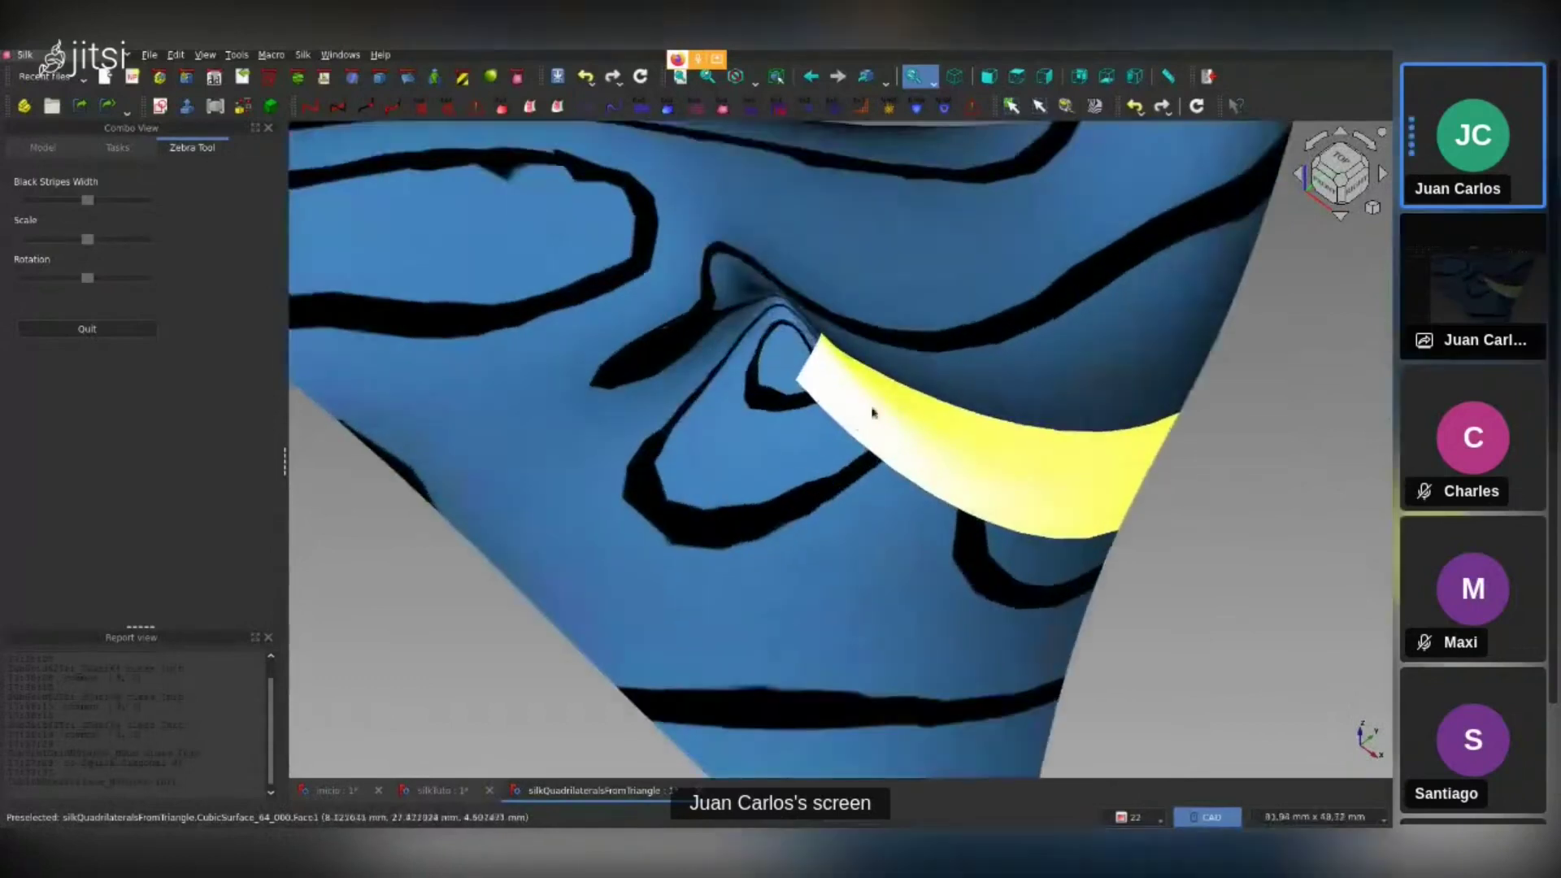
{"action": "mouse_move", "coordinate": [873, 412]}
{"action": "middle_mouse_down"}
{"action": "mouse_move", "coordinate": [832, 492]}
{"action": "mouse_move", "coordinate": [794, 338]}
{"action": "mouse_move", "coordinate": [714, 639]}
{"action": "middle_mouse_up"}
{"action": "scroll", "coordinate": [787, 341], "scroll_direction": "up", "scroll_amount": 3}
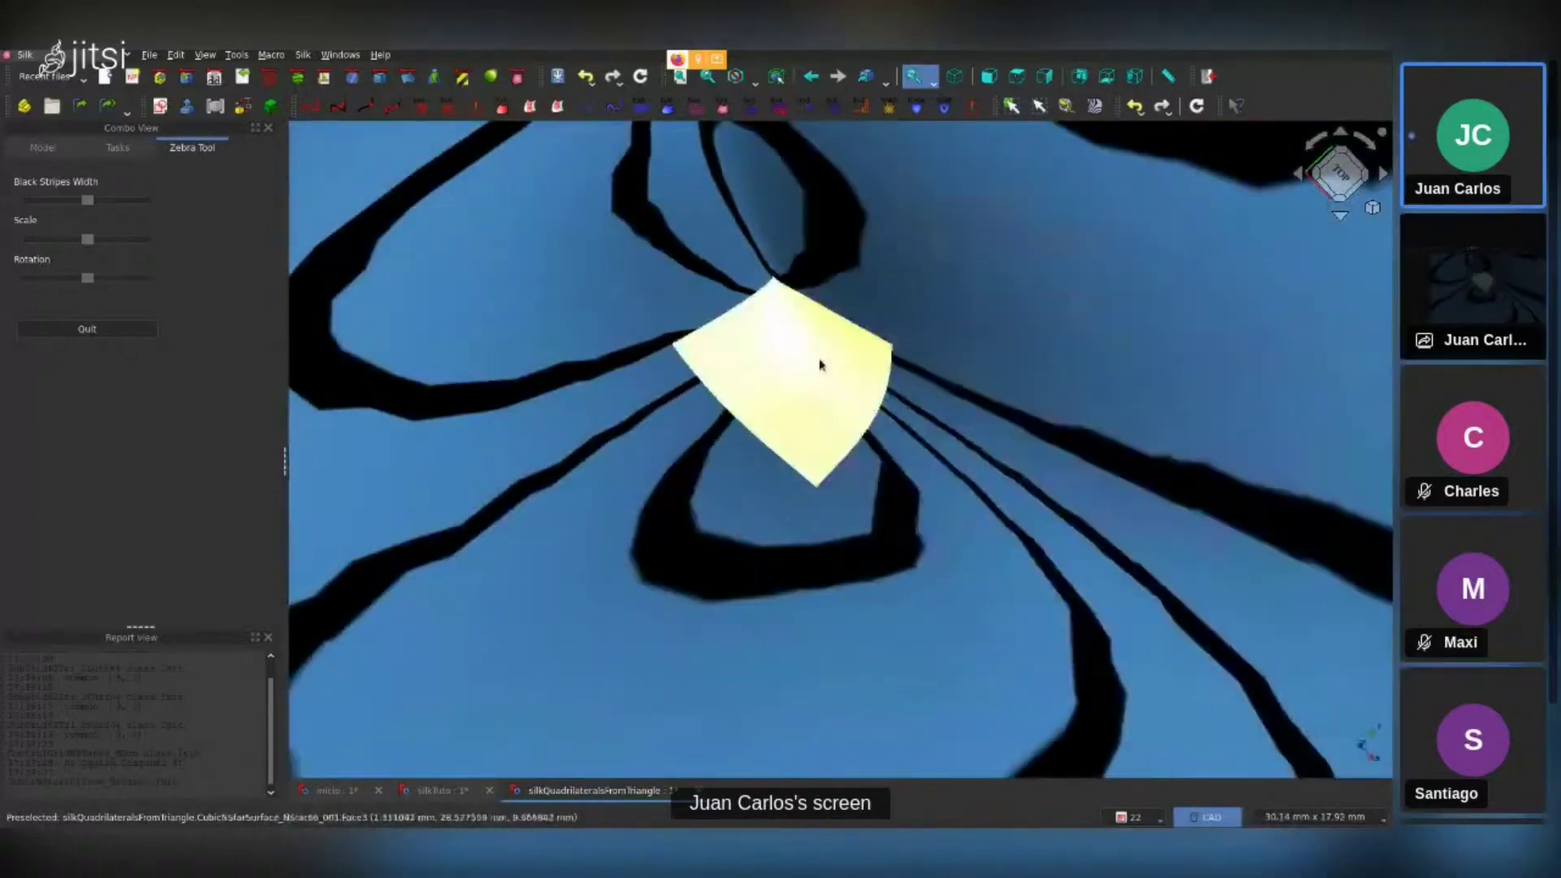
{"action": "scroll", "coordinate": [803, 392], "scroll_direction": "down", "scroll_amount": 5}
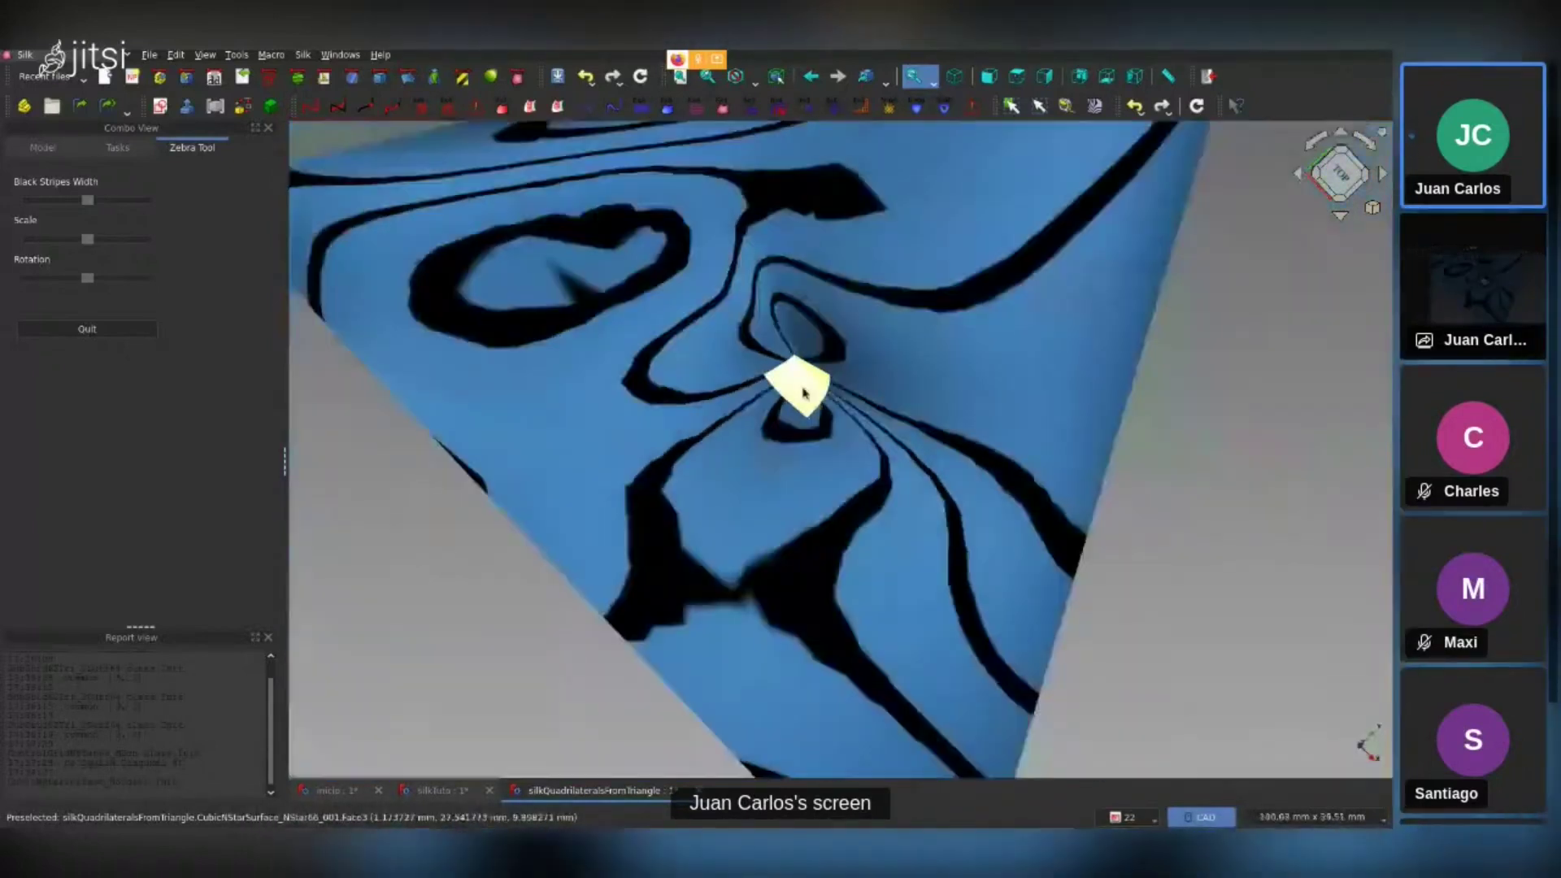
{"action": "scroll", "coordinate": [804, 393], "scroll_direction": "down", "scroll_amount": 3}
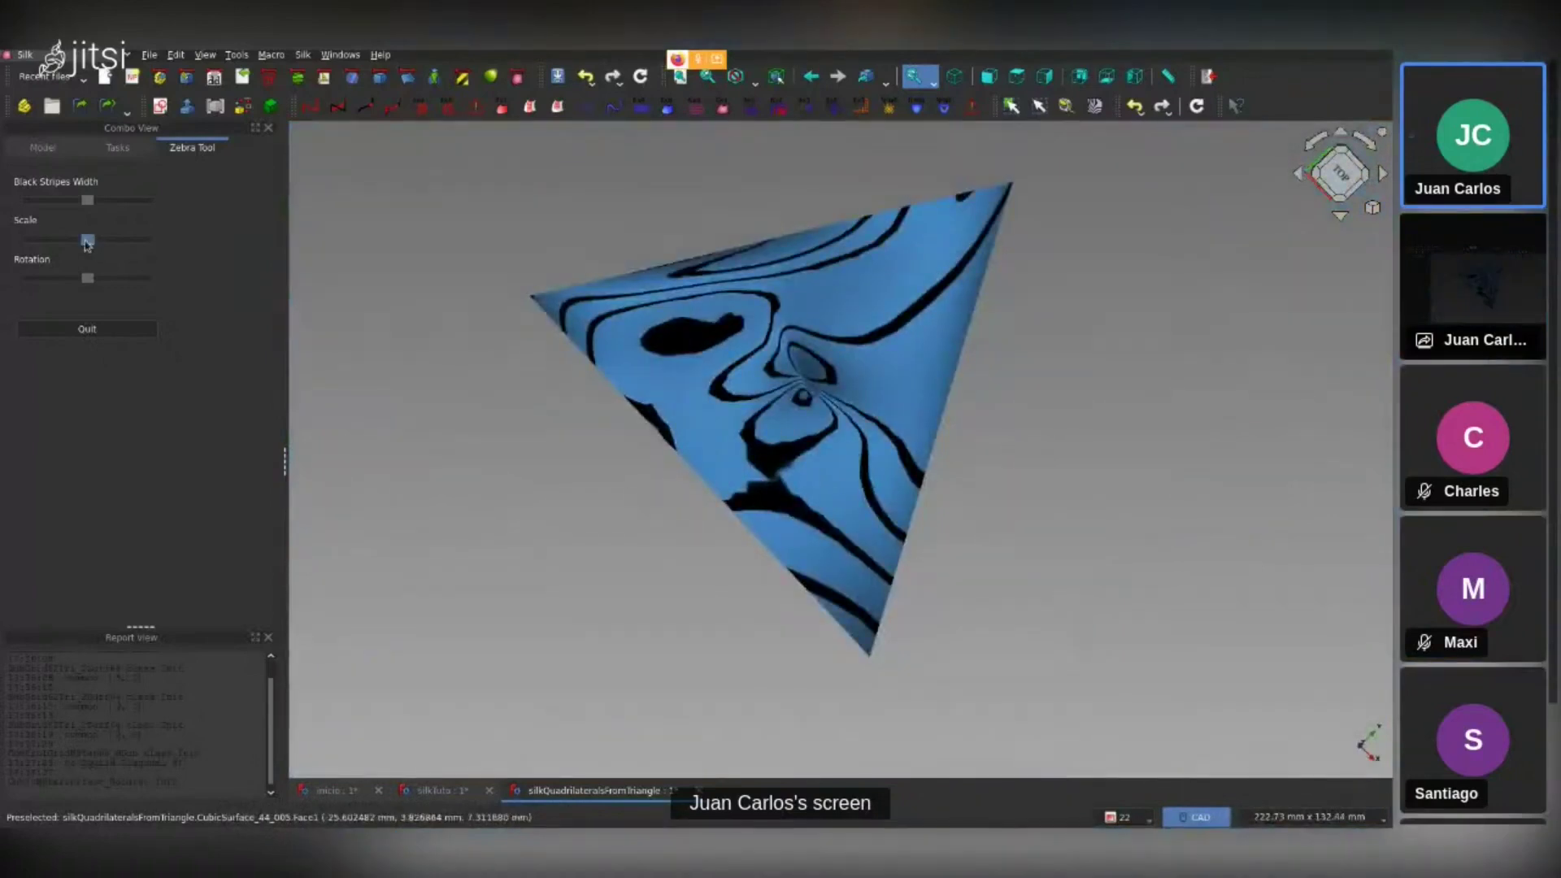
Raise the Scale slider for much denser zebra stripes and view from a new angle
{"action": "left_click_drag", "start_coordinate": [87, 240], "coordinate": [130, 240]}
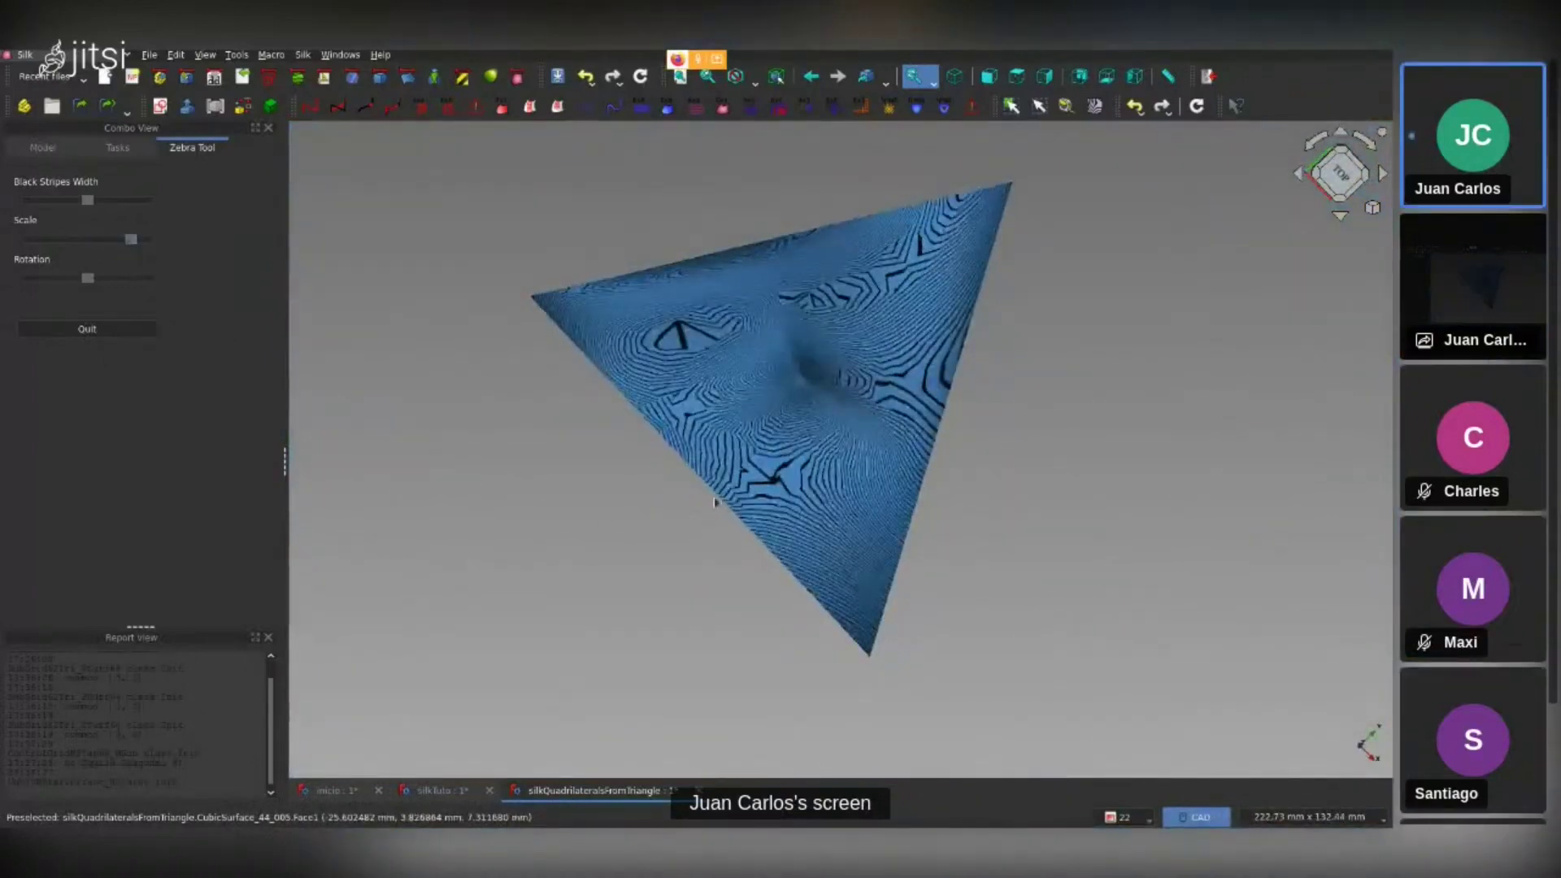
{"action": "scroll", "coordinate": [714, 502], "scroll_direction": "up", "scroll_amount": 3}
{"action": "scroll", "coordinate": [718, 539], "scroll_direction": "up", "scroll_amount": 2}
{"action": "scroll", "coordinate": [694, 568], "scroll_direction": "up", "scroll_amount": 2}
{"action": "mouse_move", "coordinate": [707, 556]}
{"action": "middle_mouse_down"}
{"action": "mouse_move", "coordinate": [715, 599]}
{"action": "mouse_move", "coordinate": [690, 641]}
{"action": "mouse_move", "coordinate": [1021, 516]}
{"action": "mouse_move", "coordinate": [1041, 533]}
{"action": "mouse_move", "coordinate": [1061, 500]}
{"action": "mouse_move", "coordinate": [1051, 601]}
{"action": "middle_mouse_up"}
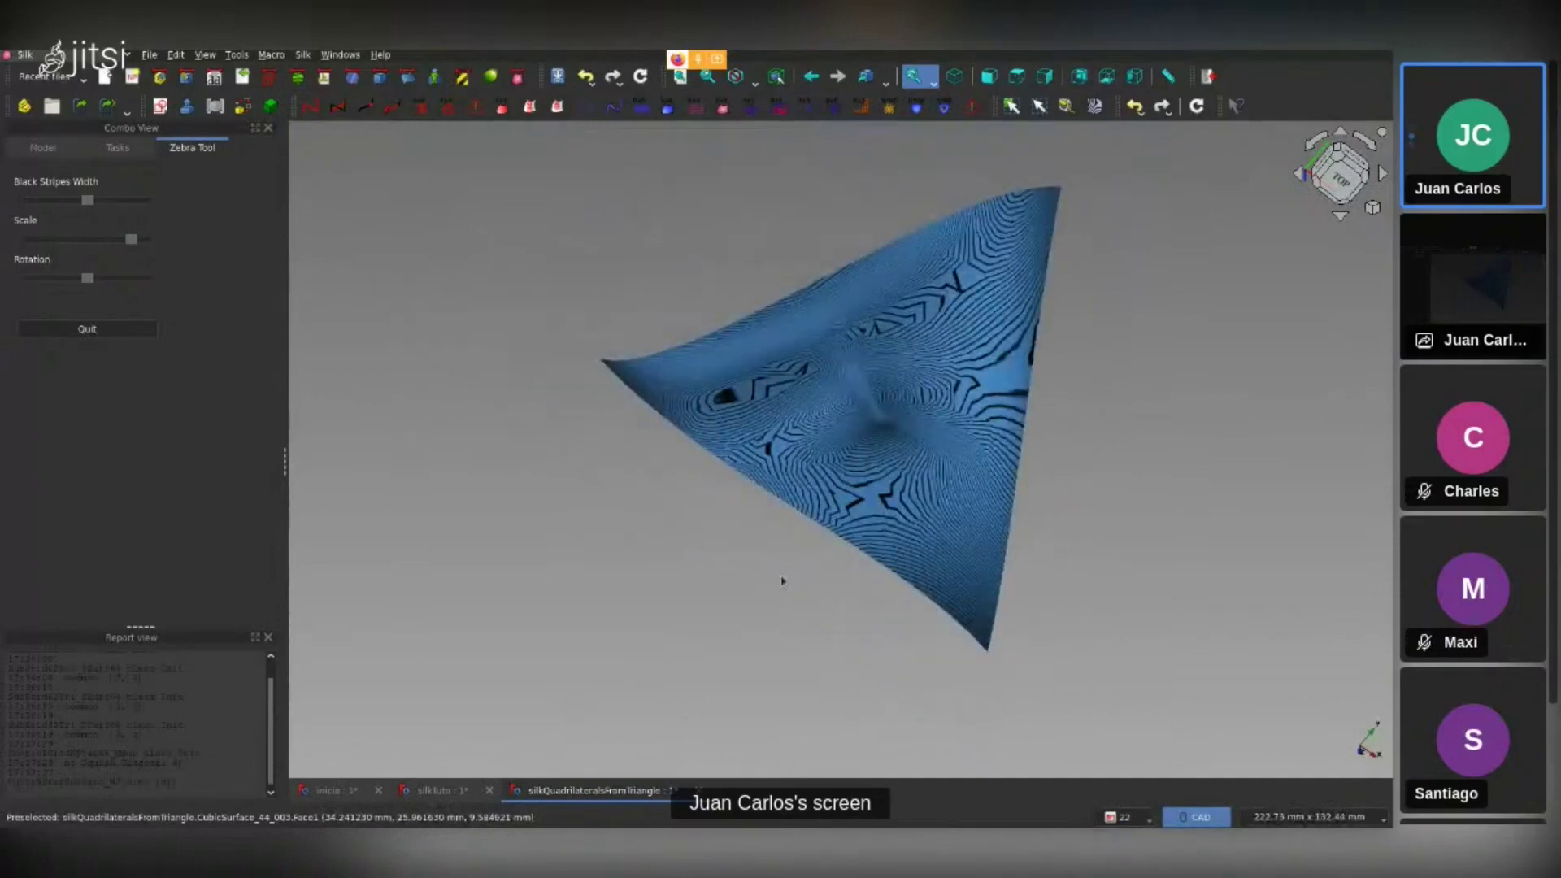